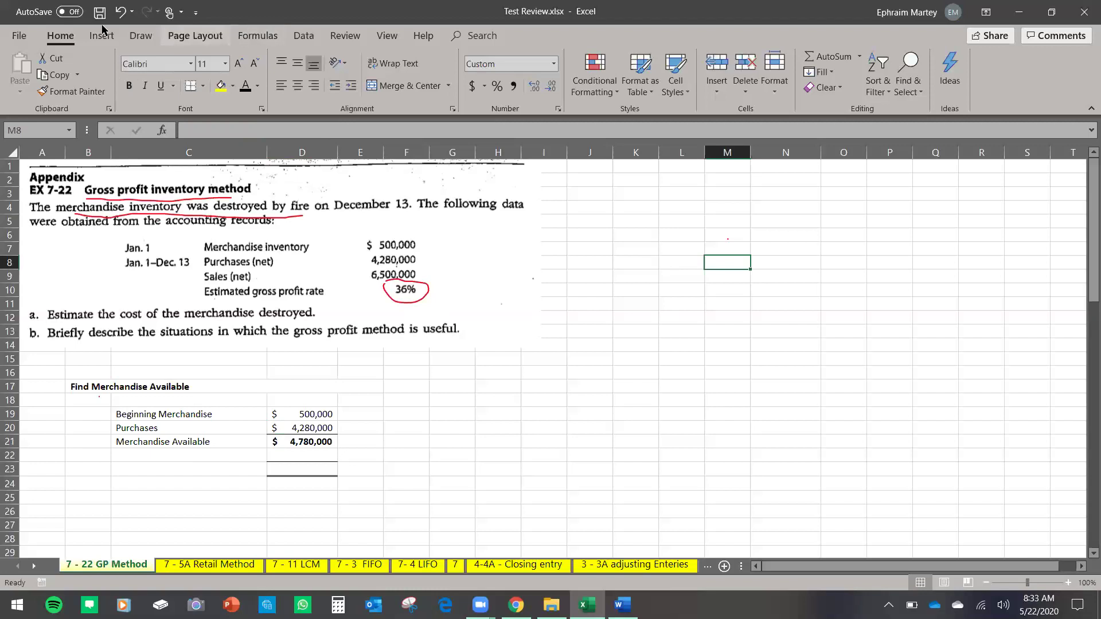
Handwrite in red ink beside the problem a Sale line with the 6,500,000 amount, an underlined COGS line and a GP line.
click(141, 35)
click(514, 86)
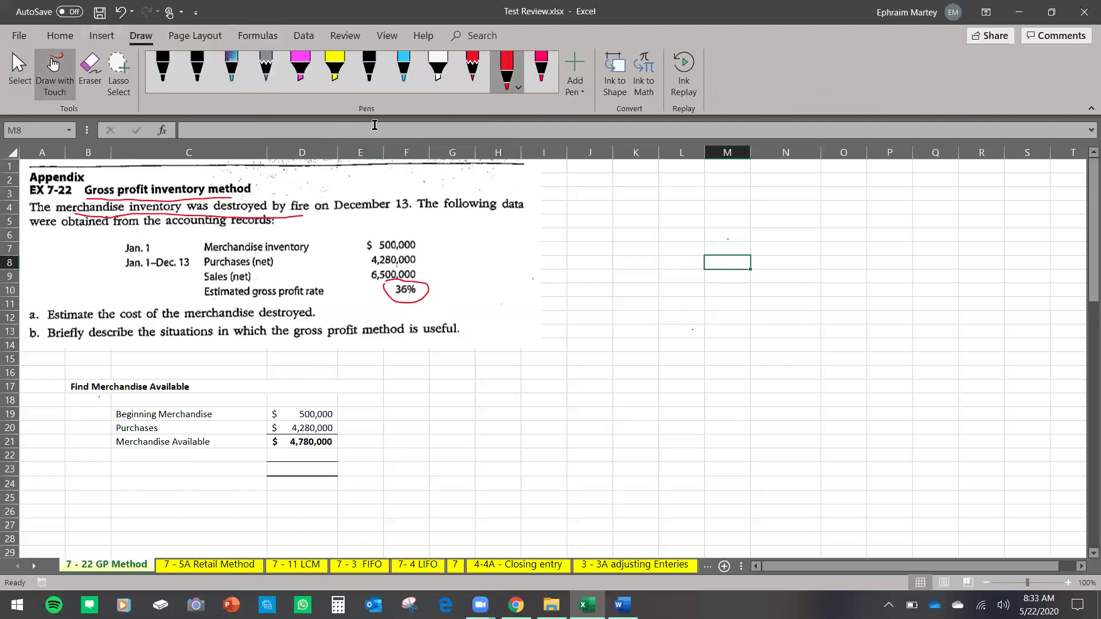
mouse_move(658, 224)
mouse_down()
mouse_move(651, 262)
mouse_move(751, 244)
mouse_up()
mouse_move(849, 211)
mouse_down()
mouse_move(843, 233)
mouse_move(947, 226)
mouse_move(945, 245)
mouse_move(1014, 230)
mouse_up()
mouse_move(666, 286)
mouse_down()
mouse_move(665, 309)
mouse_move(689, 290)
mouse_up()
mouse_move(720, 281)
mouse_down()
mouse_move(709, 286)
mouse_move(741, 301)
mouse_up()
drag(640, 319, 778, 308)
mouse_move(668, 338)
mouse_down()
mouse_move(659, 359)
mouse_move(681, 352)
mouse_up()
mouse_move(695, 356)
mouse_down()
mouse_move(724, 333)
mouse_move(707, 343)
mouse_up()
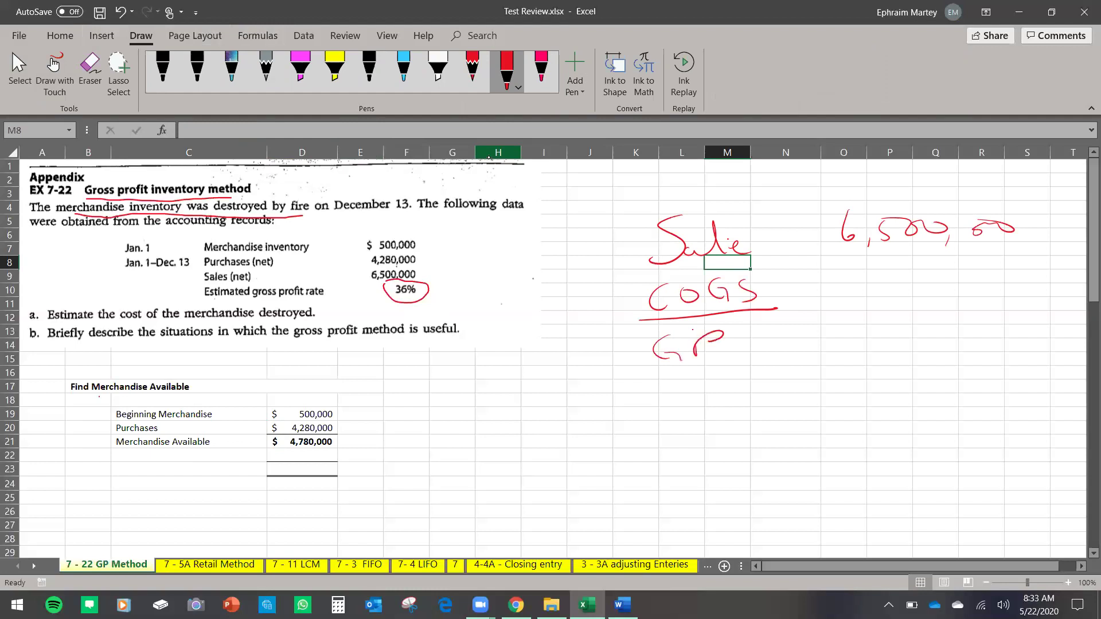
Handwrite 36% on the GP line and 64% on the COGS line, and draw an arrow from 64% up to the sales amount.
mouse_move(924, 323)
mouse_down()
mouse_move(937, 337)
mouse_move(922, 355)
mouse_up()
mouse_move(957, 323)
mouse_down()
mouse_move(996, 346)
mouse_move(954, 343)
mouse_up()
mouse_move(869, 271)
mouse_down()
mouse_move(906, 288)
mouse_move(903, 297)
mouse_move(903, 287)
mouse_up()
mouse_move(968, 265)
mouse_down()
mouse_move(962, 296)
mouse_move(982, 293)
mouse_up()
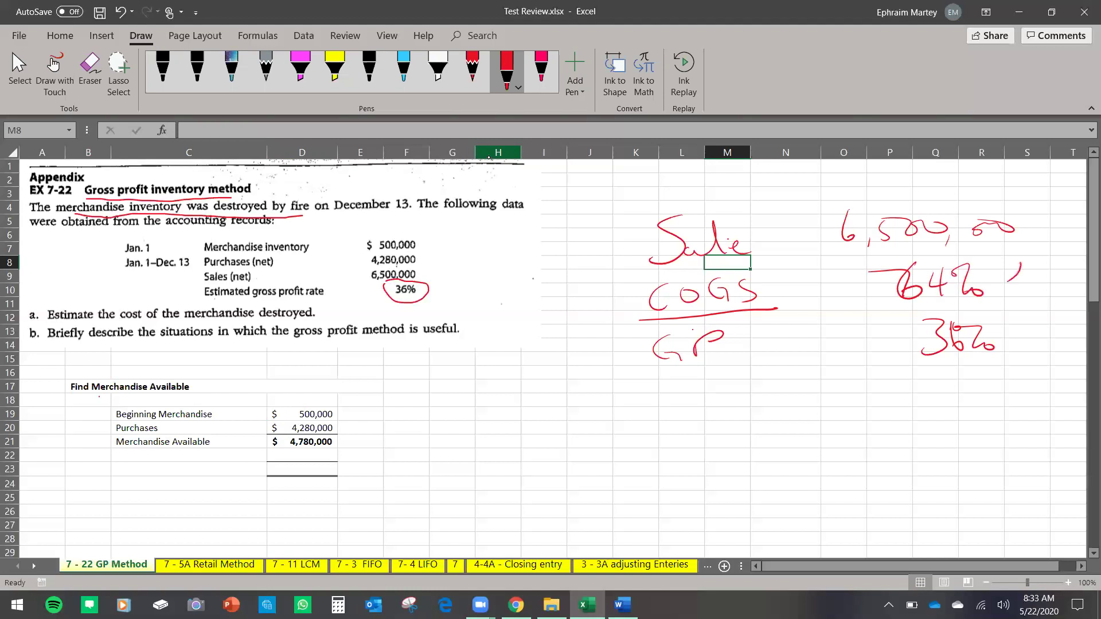
drag(1001, 253, 1034, 254)
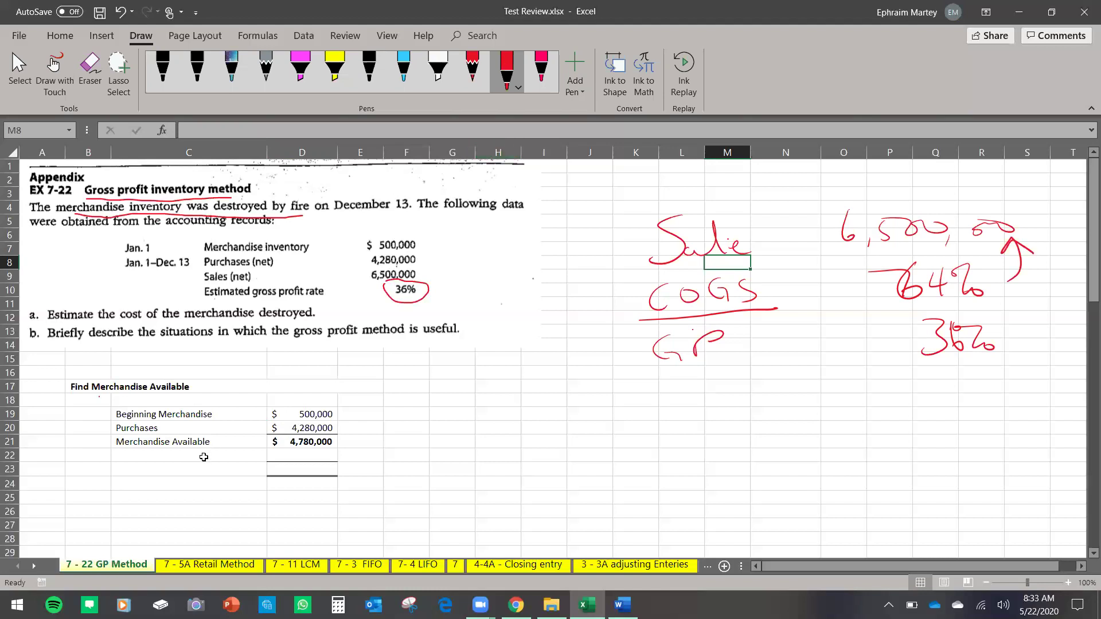
Stop inking and make the hidden "Estimated cost of goods sold" label in C22 visible with a dark font color.
click(204, 457)
click(19, 71)
click(60, 35)
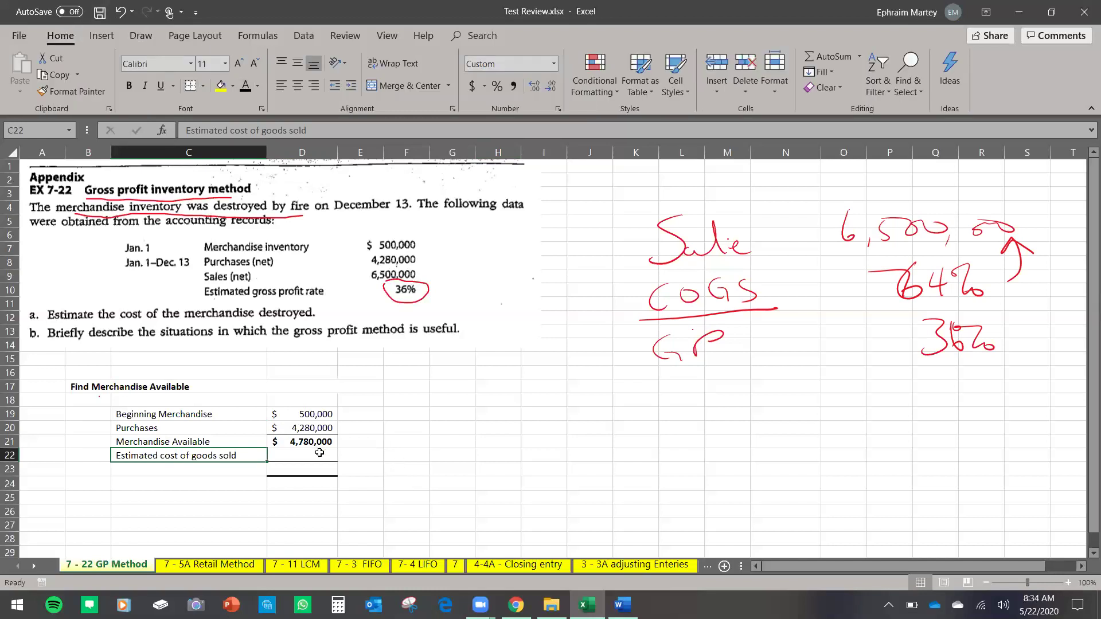
key(Right)
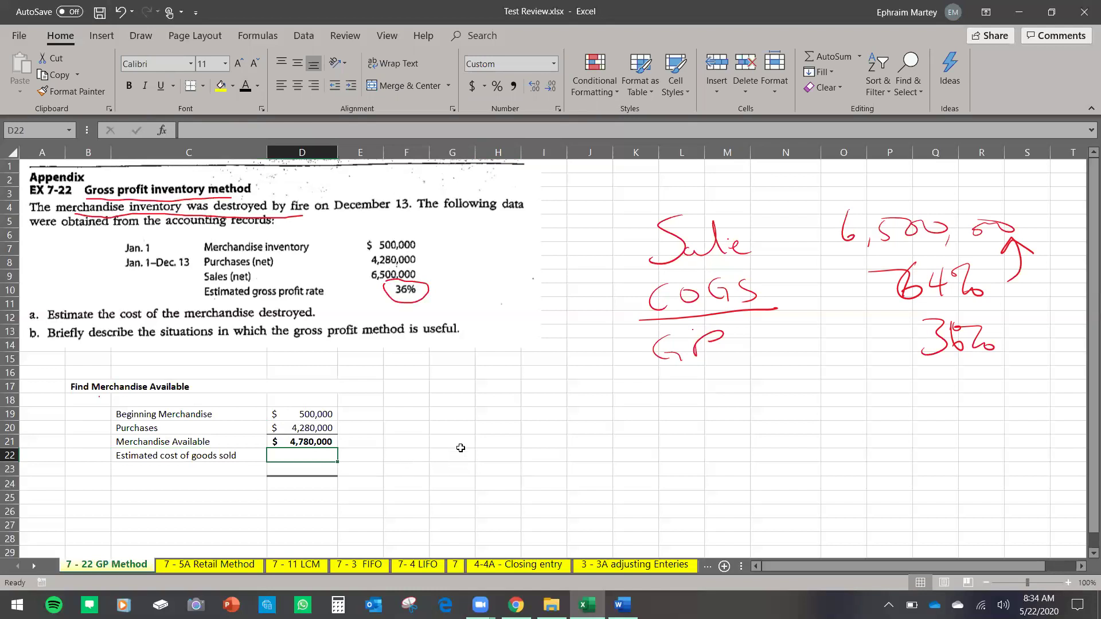
text(=)
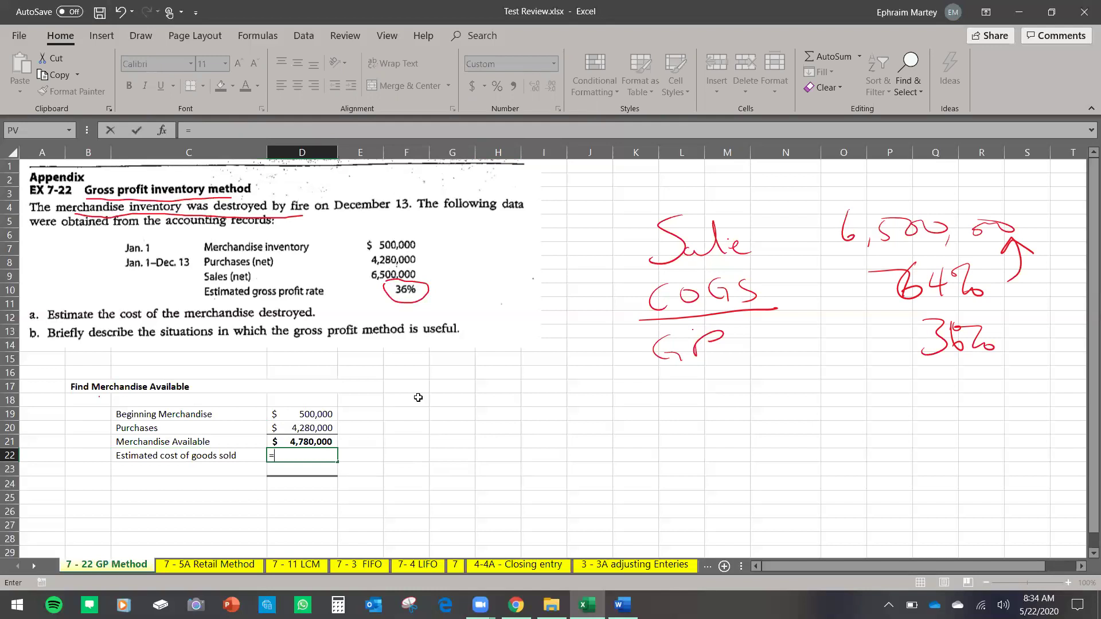
key(Escape)
Enter the net sales figure 6,500,000 in cell H19.
click(501, 415)
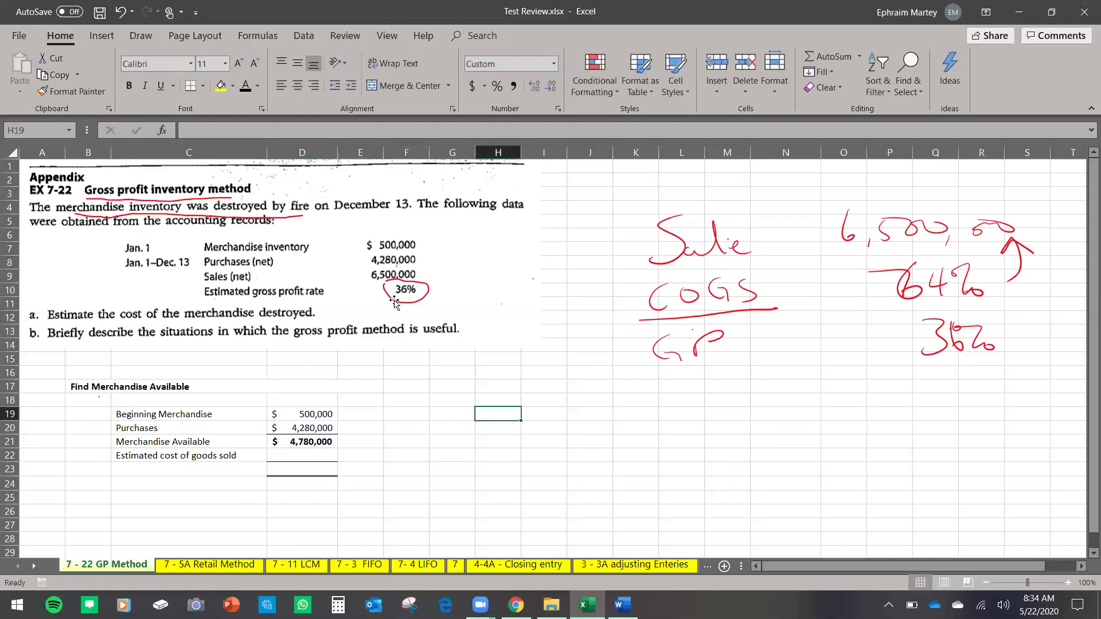
text(6,500,)
text(0)
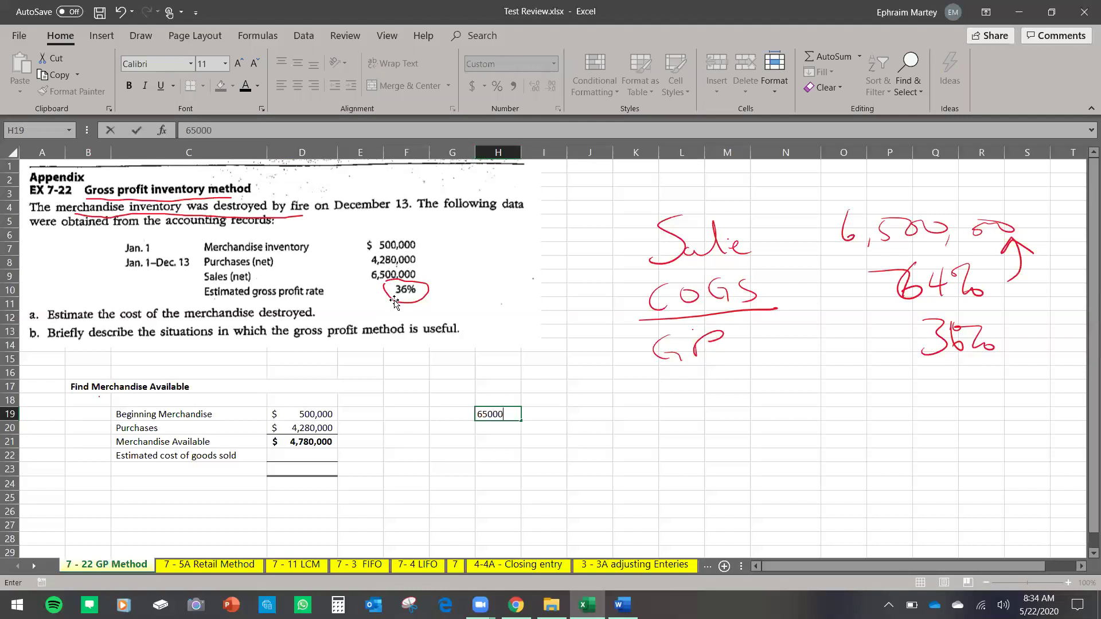
text(00)
key(Return)
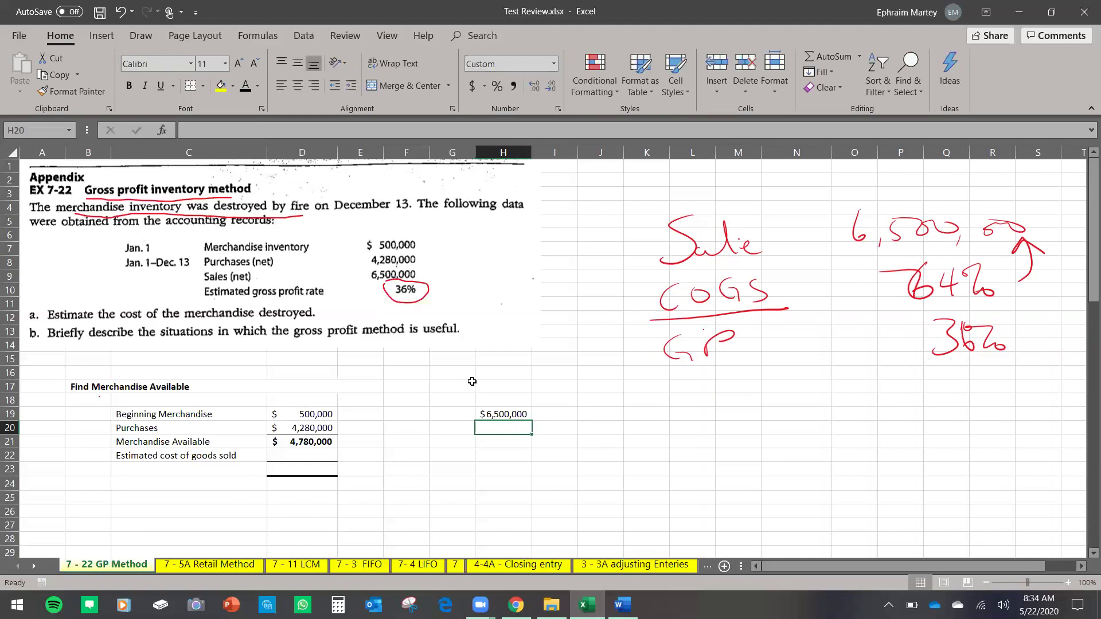
Enter 0.64 in H20 below the sales figure and format it as a percentage.
text(0.64)
key(Return)
key(Up)
key(ctrl+shift+5)
click(503, 484)
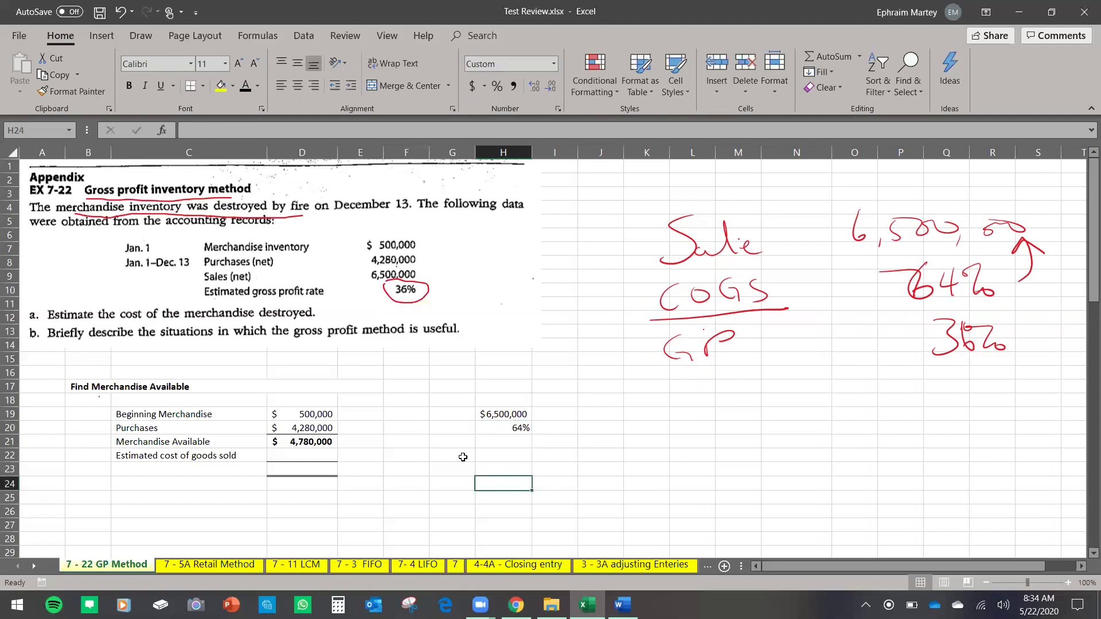
Calculate the estimated cost of goods sold in D22 with the formula =H20*H19.
click(317, 458)
text(=)
click(521, 425)
text(*)
click(511, 411)
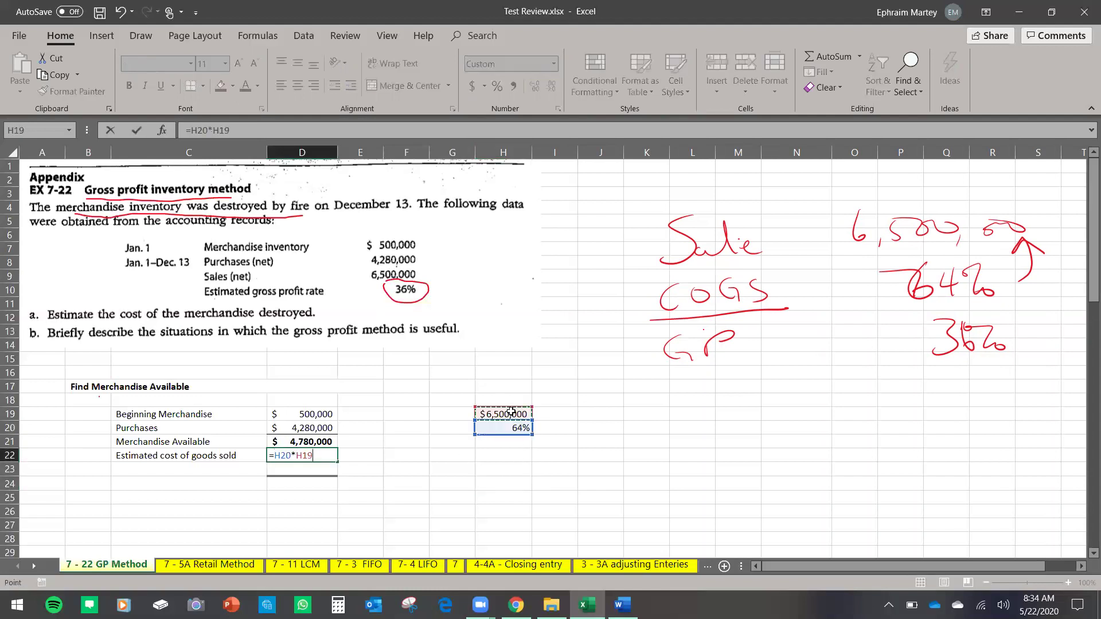
key(Return)
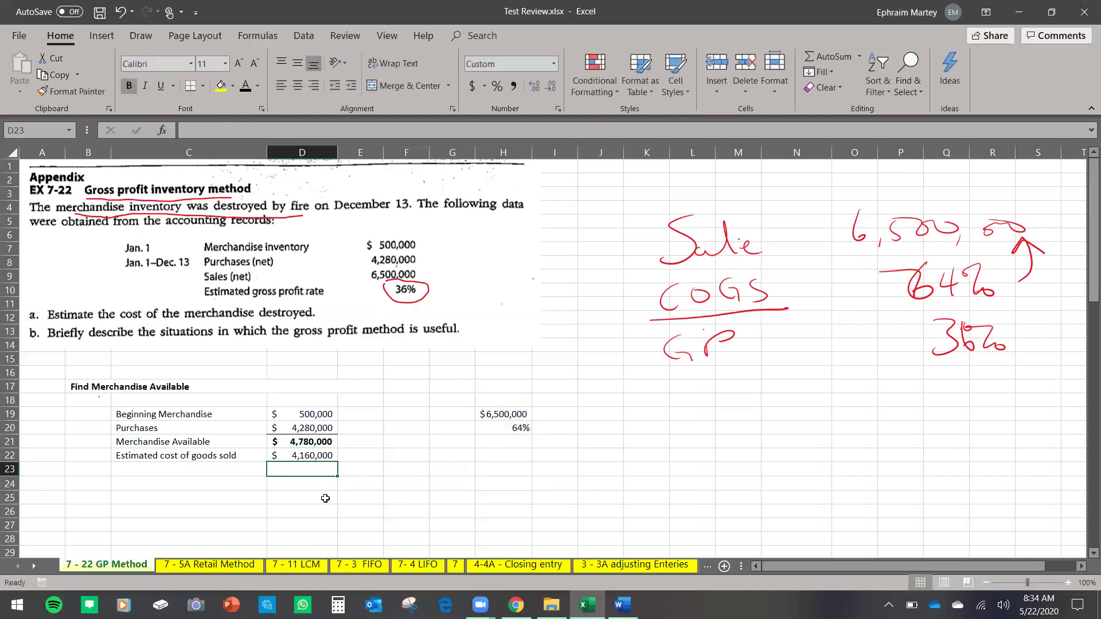
click(287, 513)
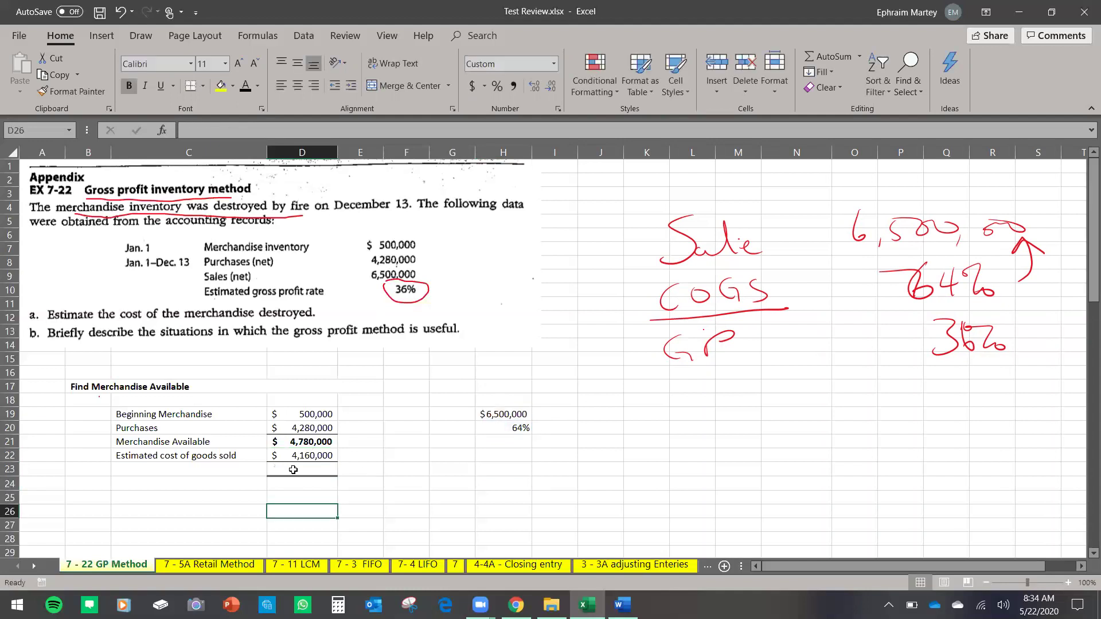
Make the hidden "Estimated Merchandise destroyed" label in C23 visible with a dark font color.
click(318, 443)
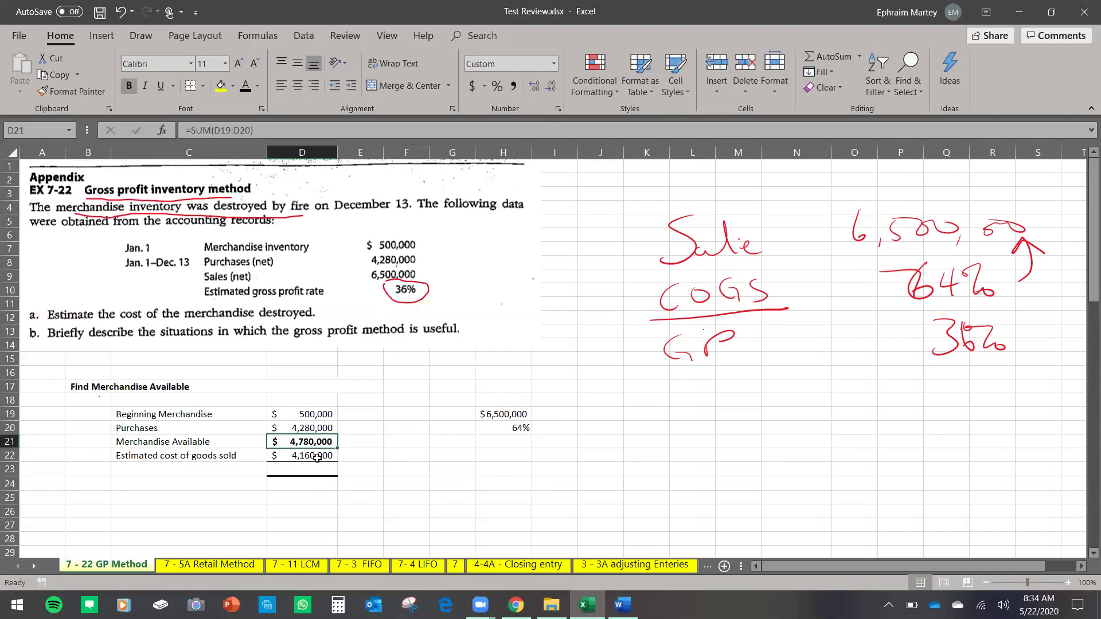
click(317, 458)
click(238, 468)
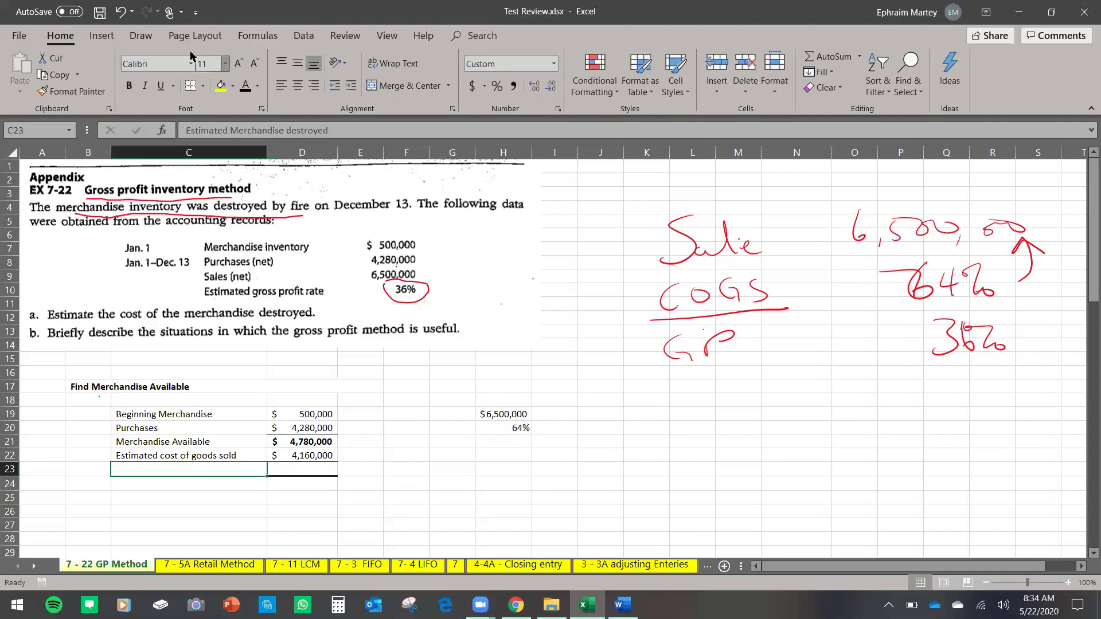
click(245, 87)
Calculate the estimated merchandise destroyed in D23 as merchandise available minus estimated cost of goods sold, =D21-D22.
click(294, 470)
text(=)
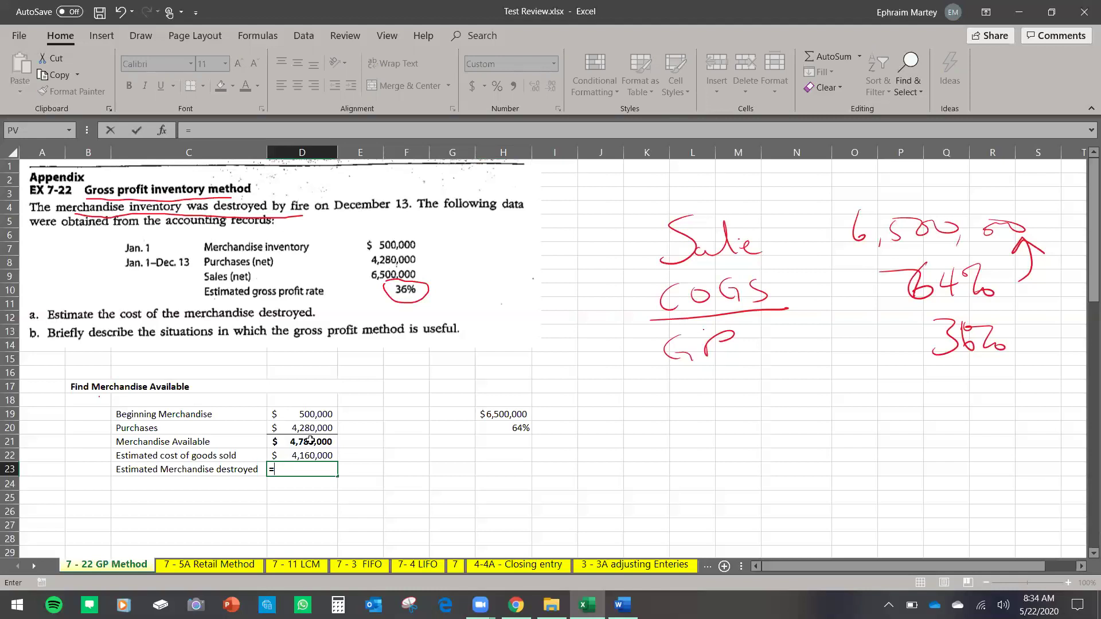
click(310, 440)
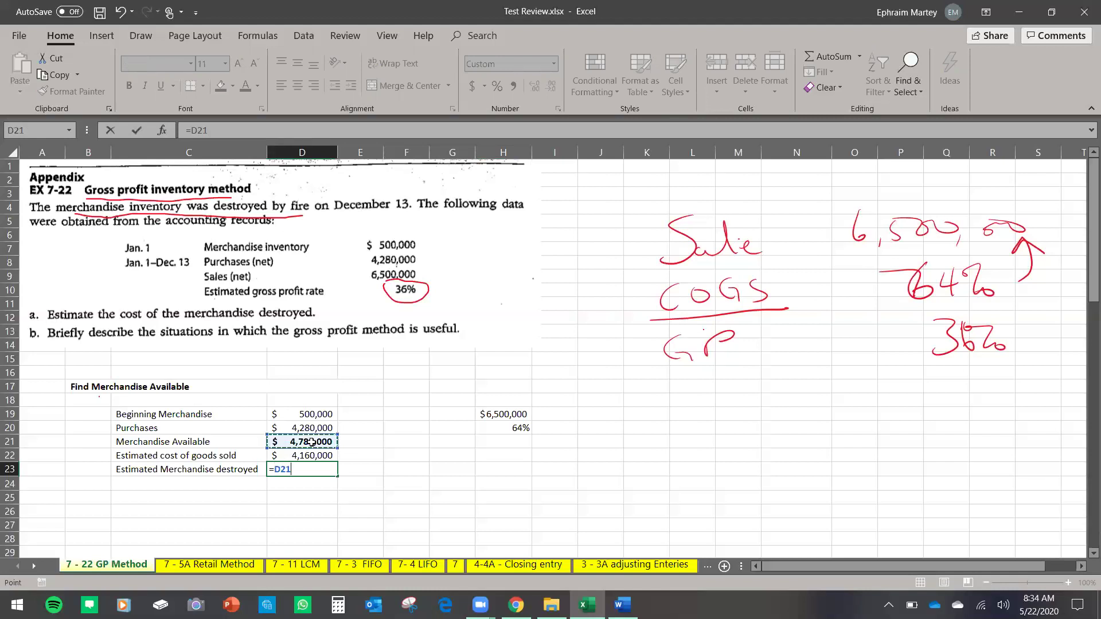
text(-)
click(312, 456)
key(Return)
click(314, 494)
click(317, 470)
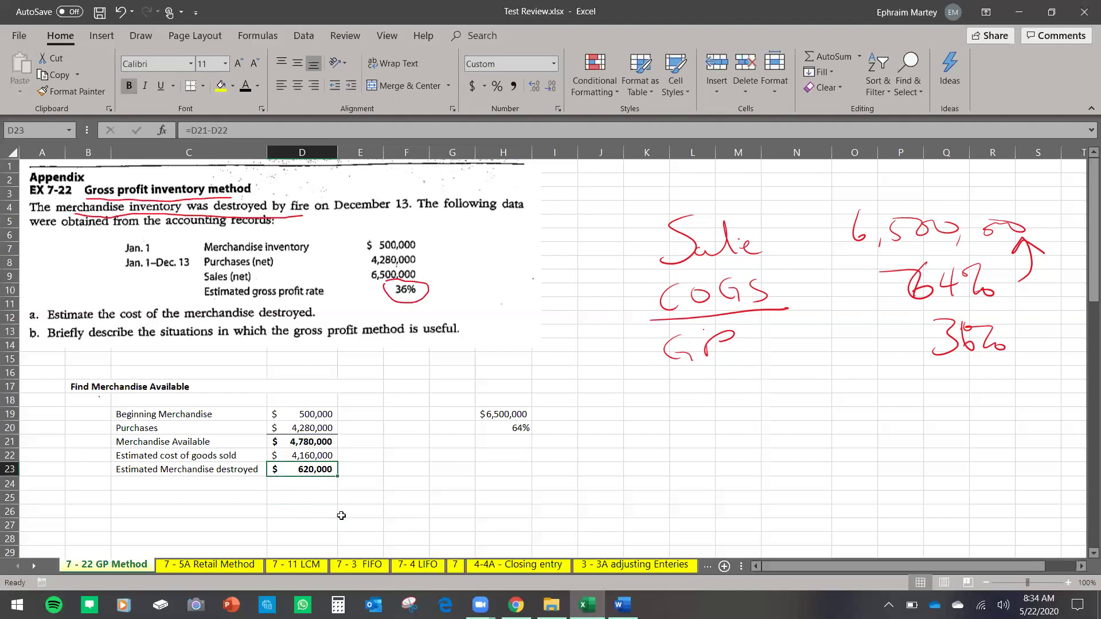
click(372, 511)
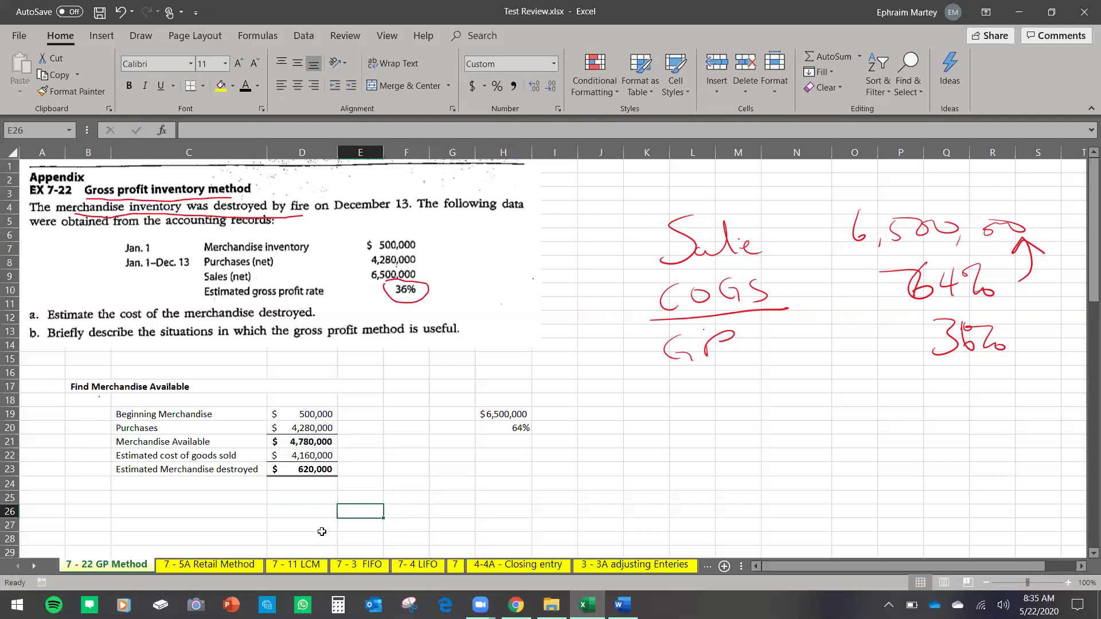
Switch to the 7 - 5A Retail Method sheet after comparing it with the 7 - 22 GP Method solution.
click(239, 565)
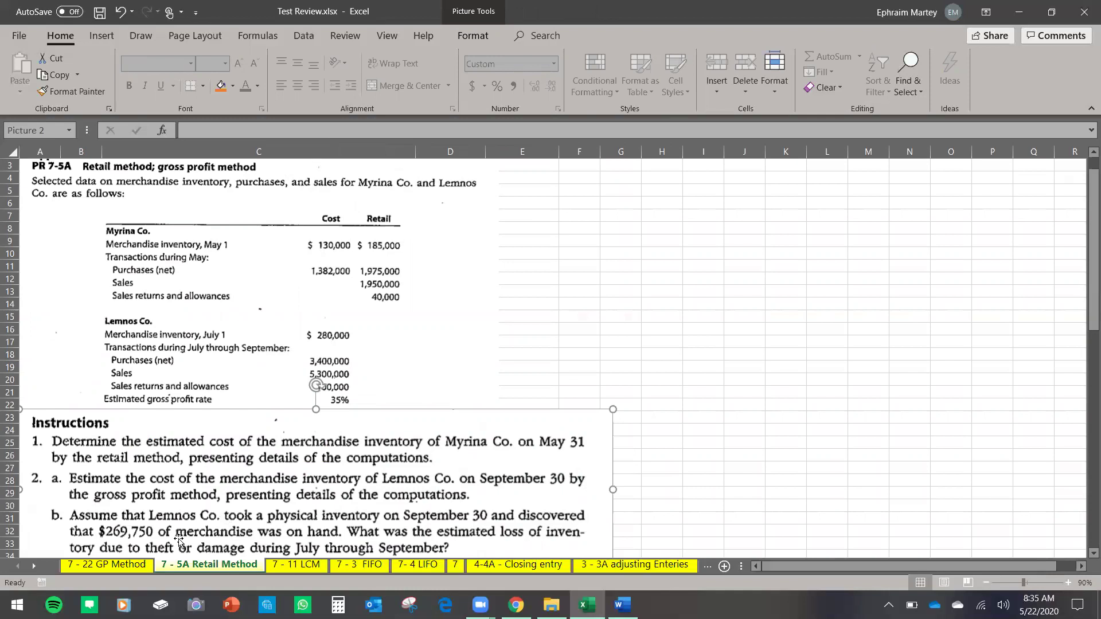
click(142, 564)
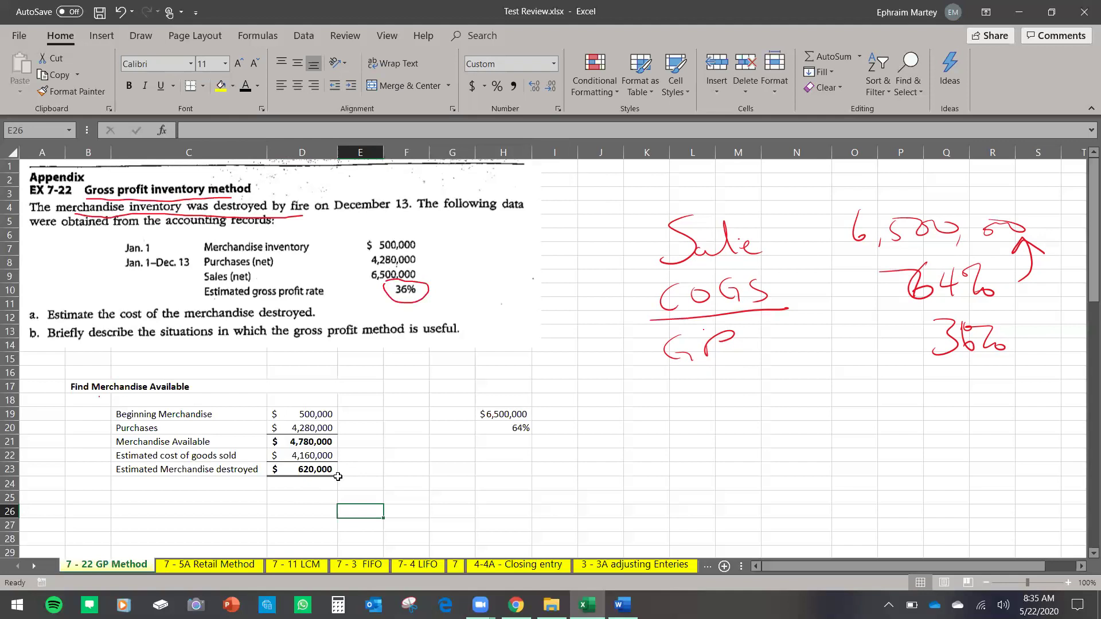
click(246, 567)
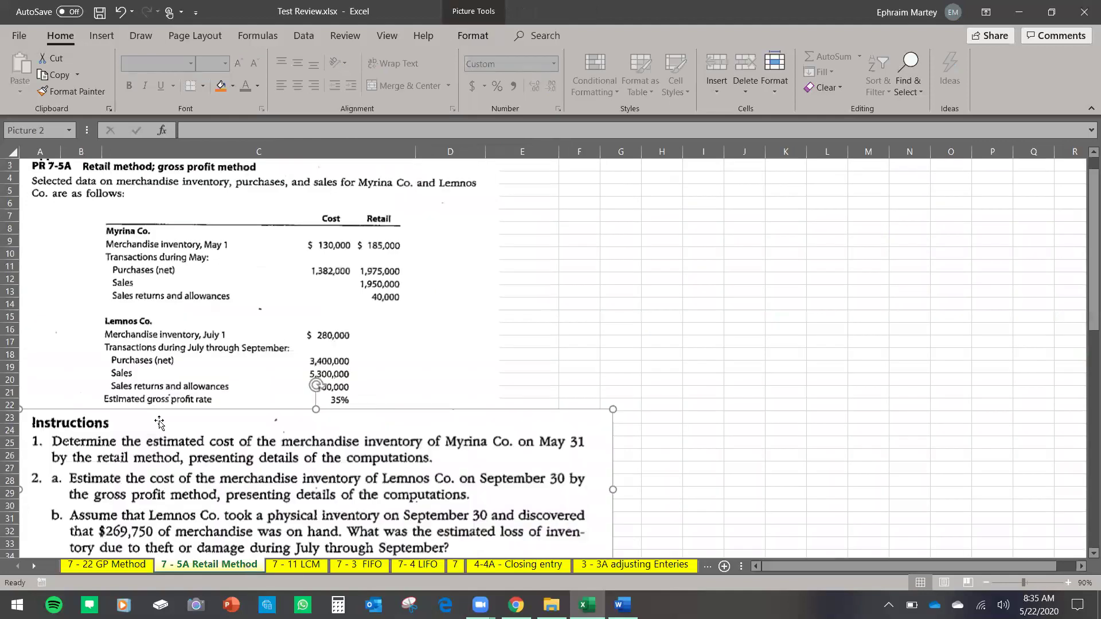
scroll(200, 396, down, 3)
scroll(213, 282, up, 3)
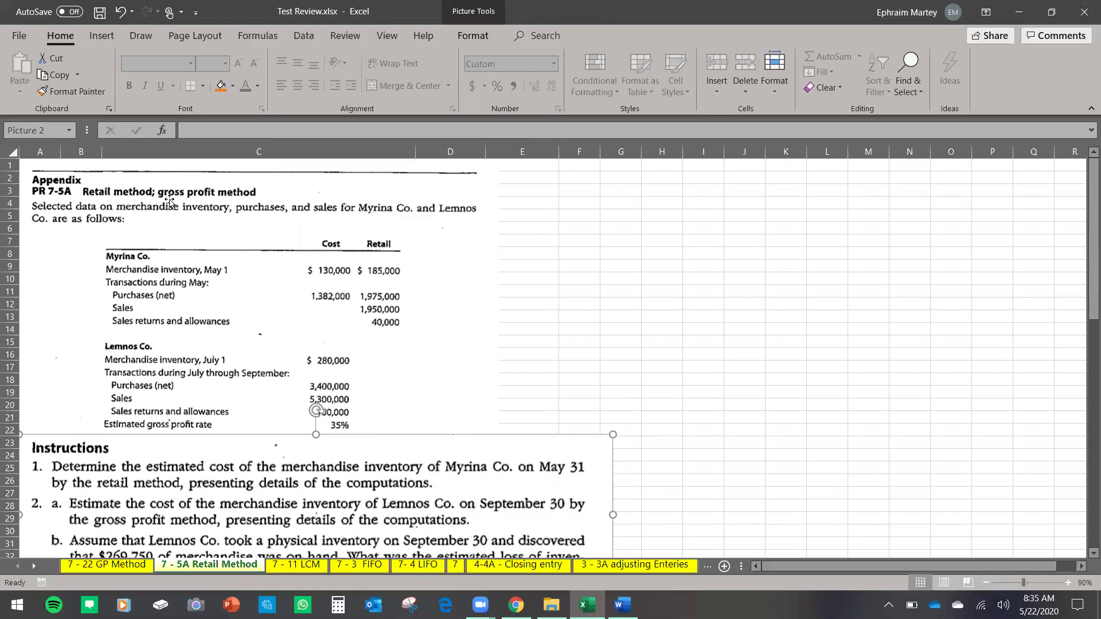
click(127, 564)
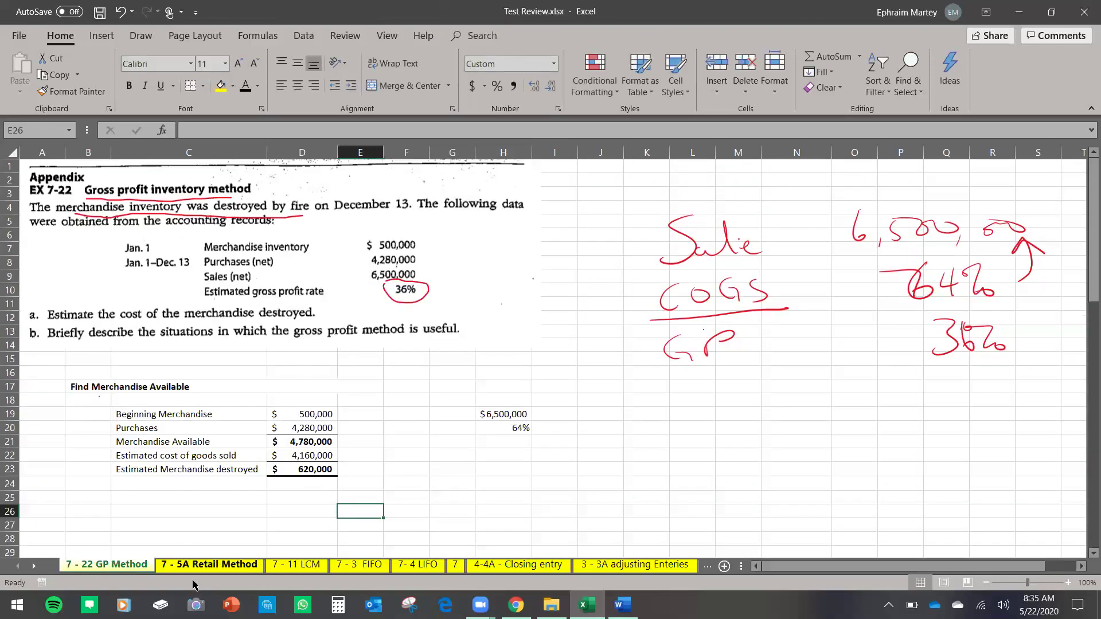
click(202, 565)
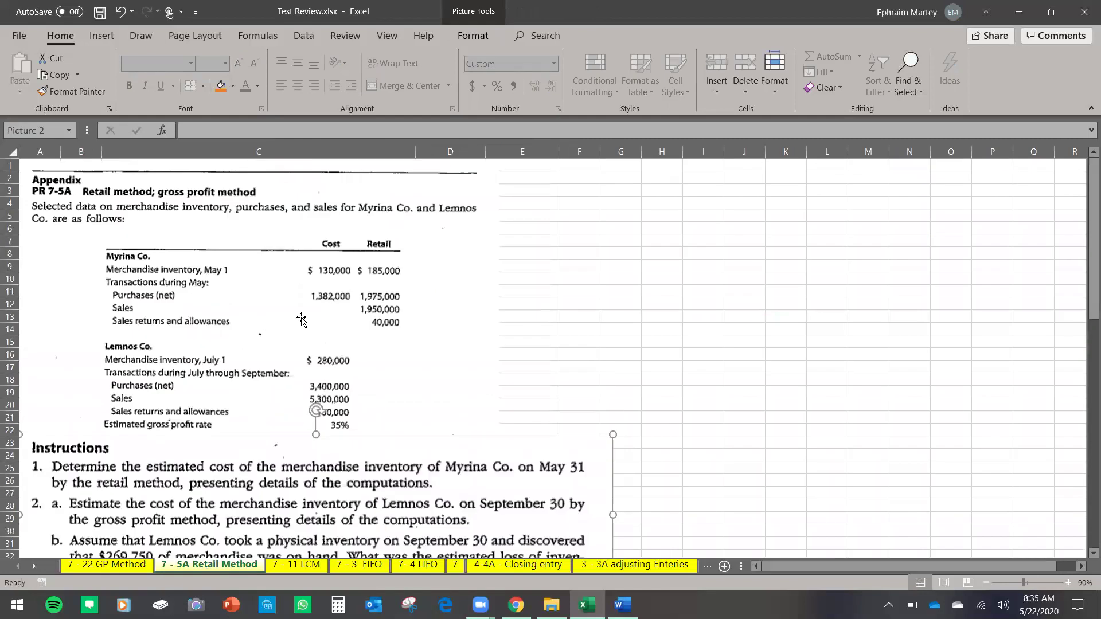
Review the Myrina Co. and Lemnos Co. data, the instructions and the blank solution tables for parts 1 and 2.
scroll(304, 317, down, 7)
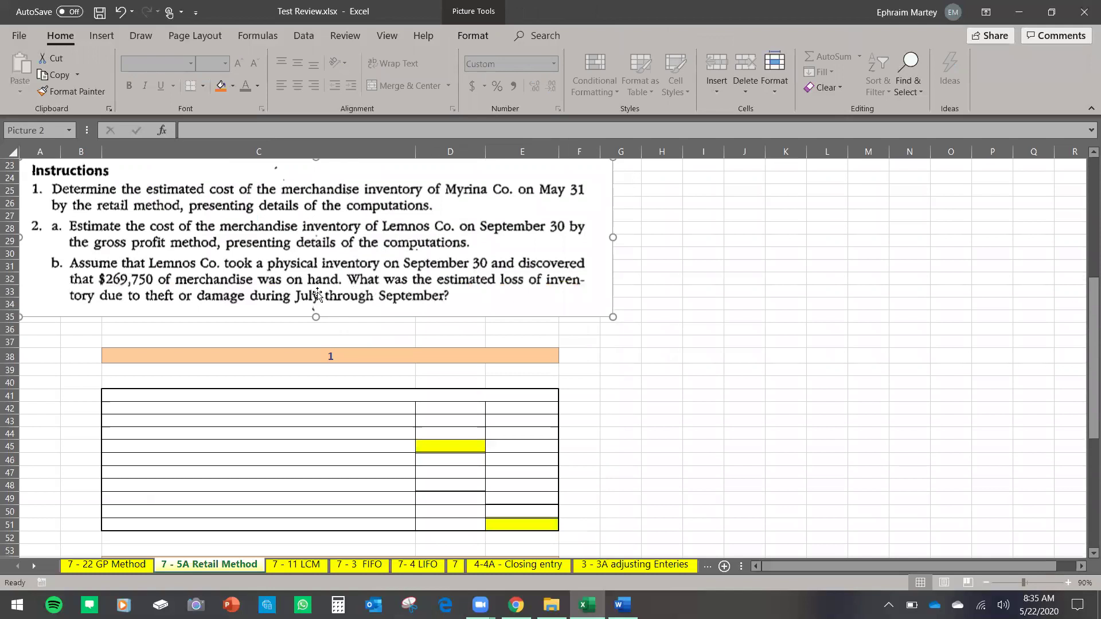
scroll(320, 304, up, 3)
scroll(319, 310, down, 8)
scroll(320, 320, down, 5)
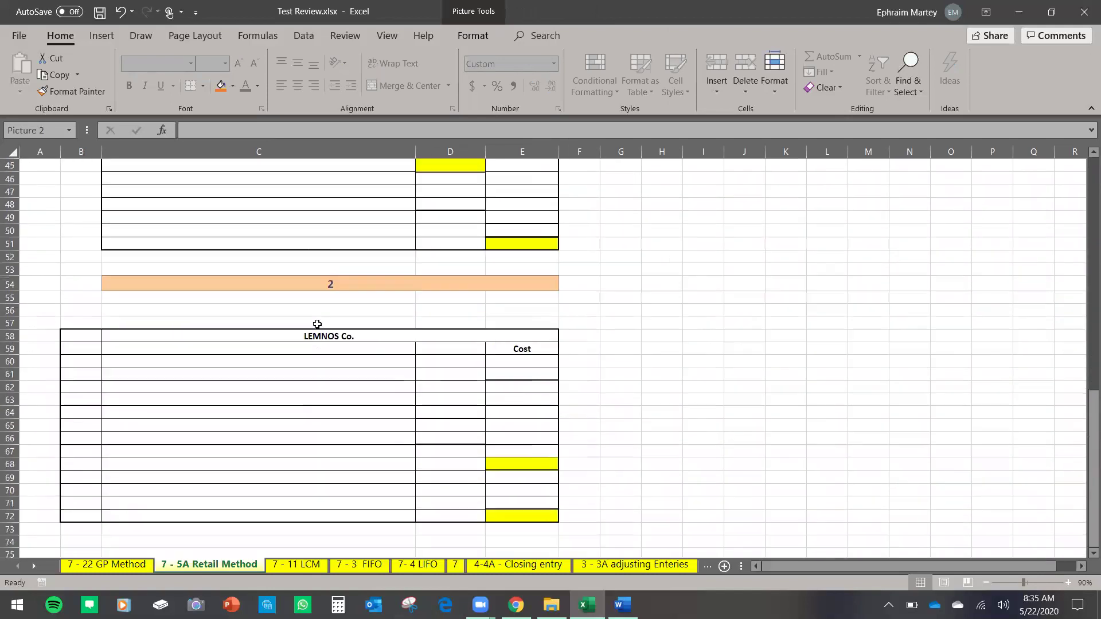
scroll(325, 325, up, 13)
scroll(202, 286, up, 4)
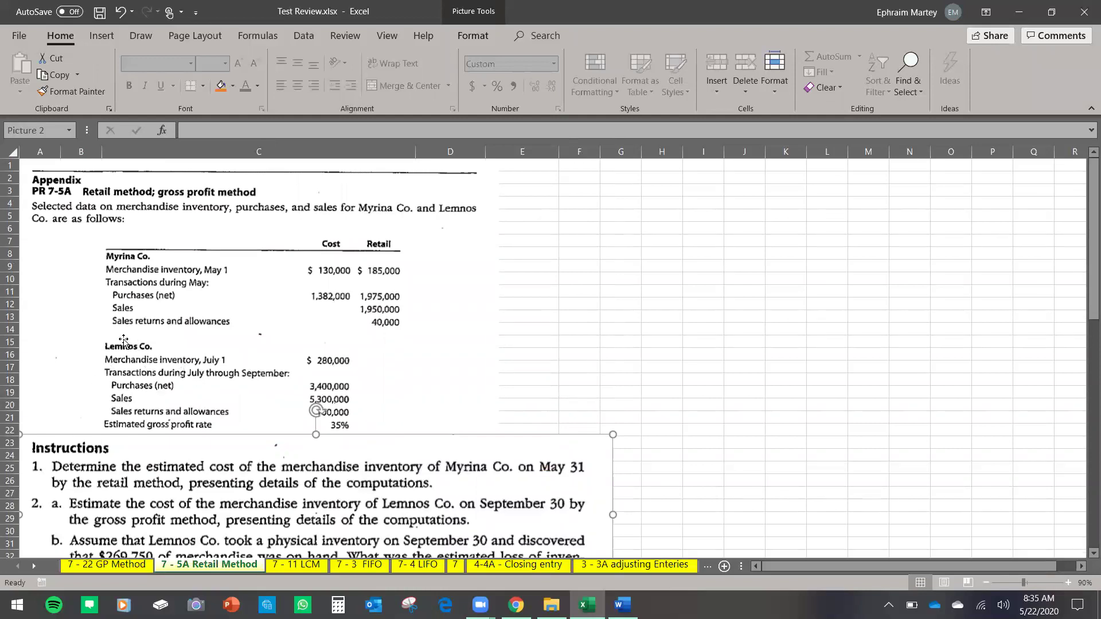
Move the Instructions picture beside the LEMNOS Co. solution table, starting in column F.
scroll(74, 525, down, 2)
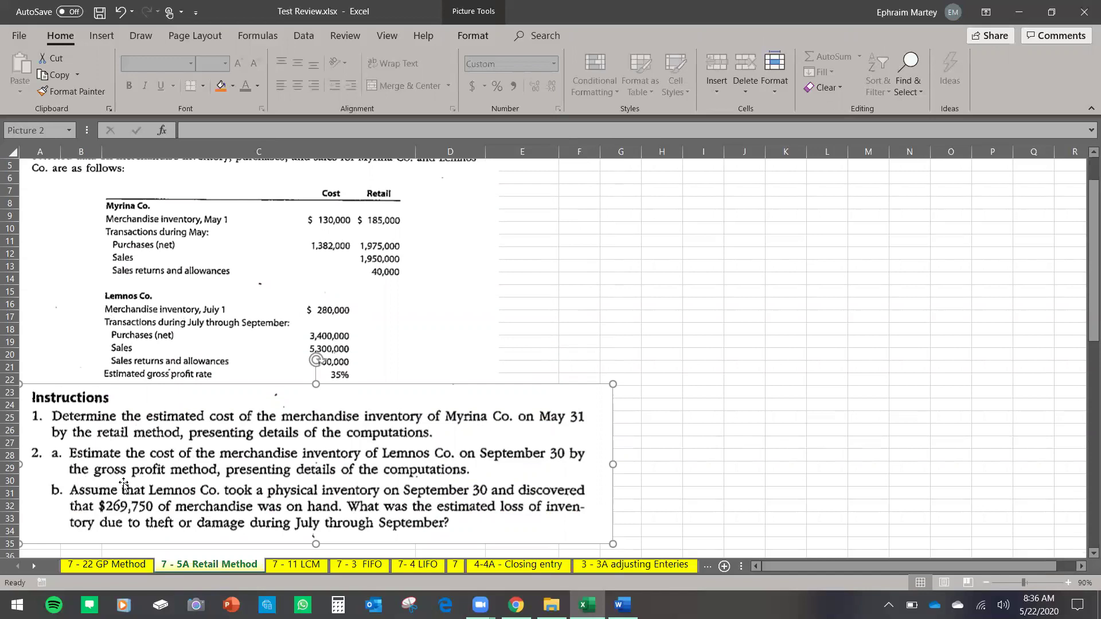
drag(123, 483, 378, 517)
scroll(343, 441, down, 3)
drag(343, 440, 734, 531)
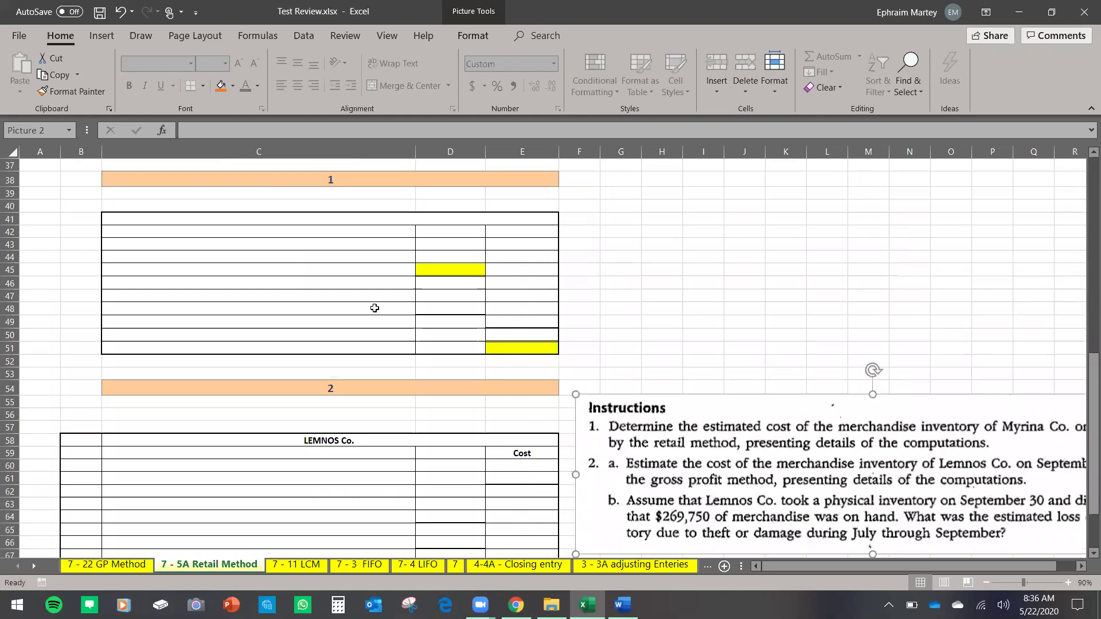
Move the PR 7-5A problem data picture down so it sits directly above the LEMNOS Co. table.
scroll(367, 320, up, 7)
click(342, 426)
drag(342, 427, 403, 534)
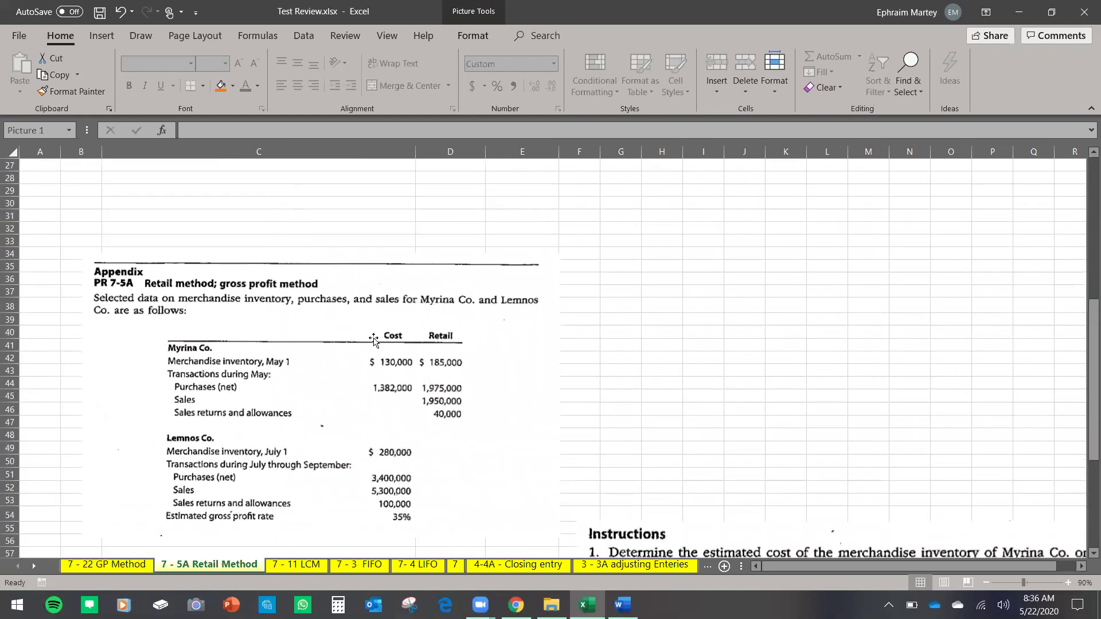
scroll(374, 340, down, 5)
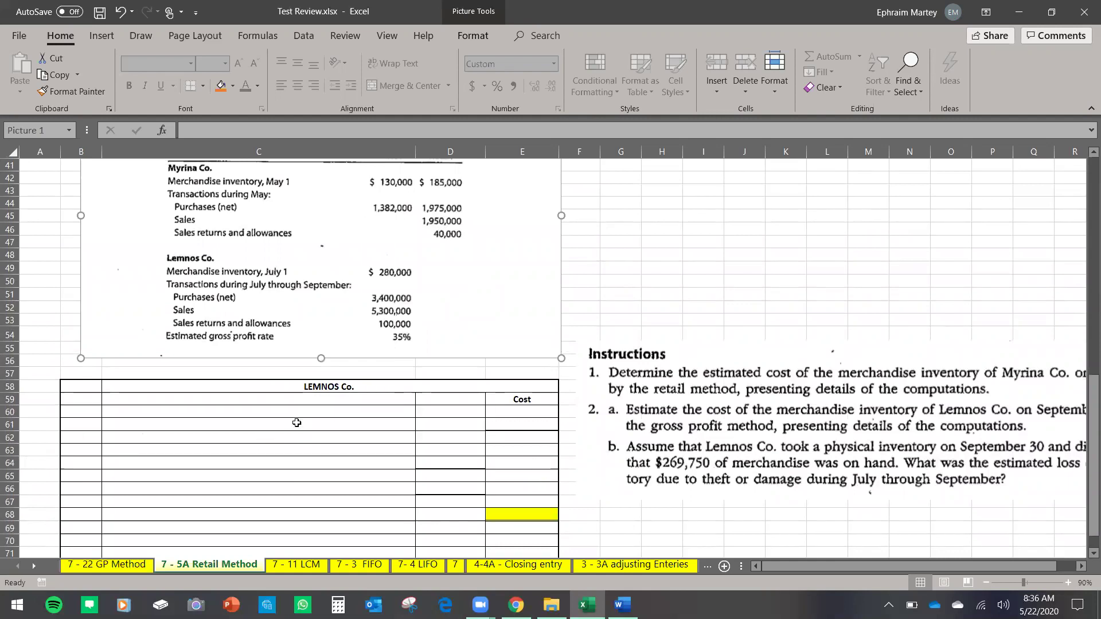
drag(345, 312, 331, 320)
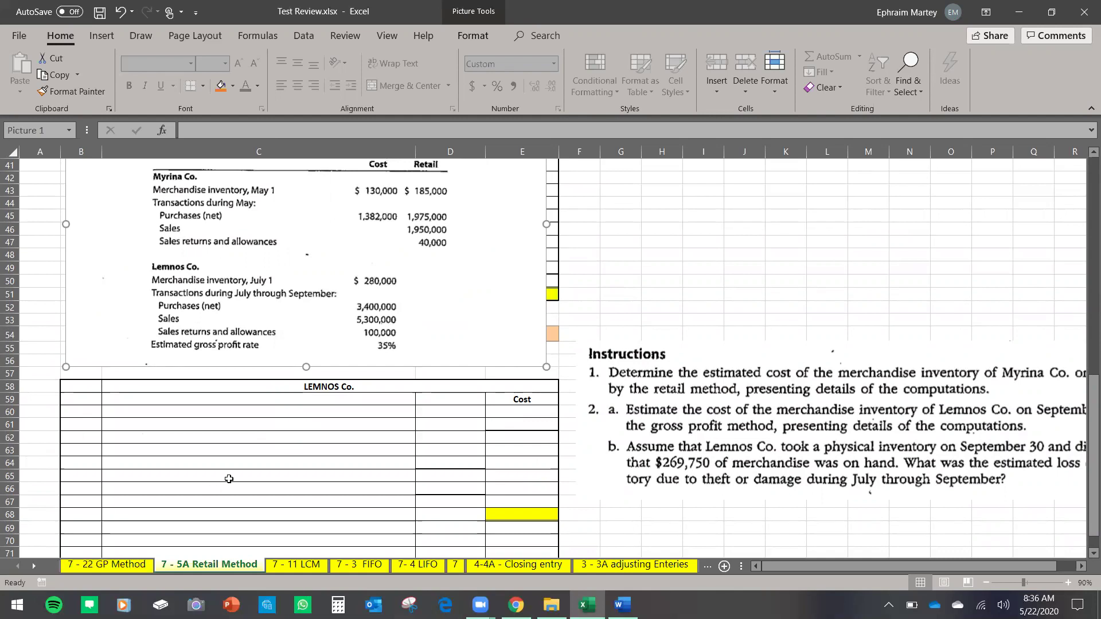
Reveal the hidden part "a." and "Merchandise Inventory, July 1" labels in B59 and C60 by making their font black.
click(81, 399)
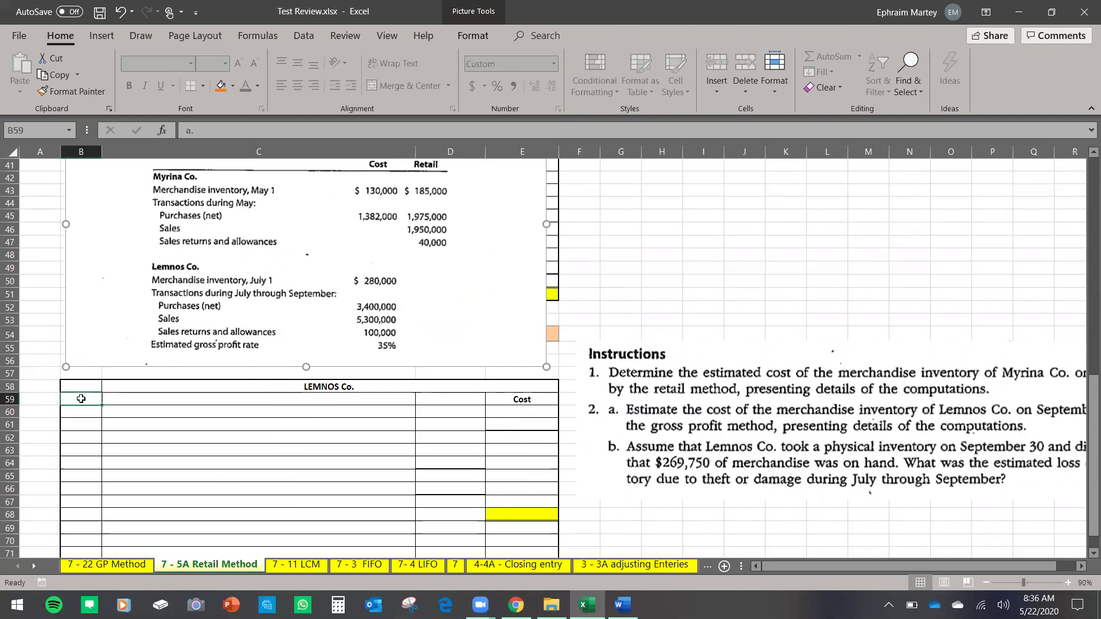
drag(81, 399, 510, 413)
key(ctrl+z)
scroll(356, 387, up, 1)
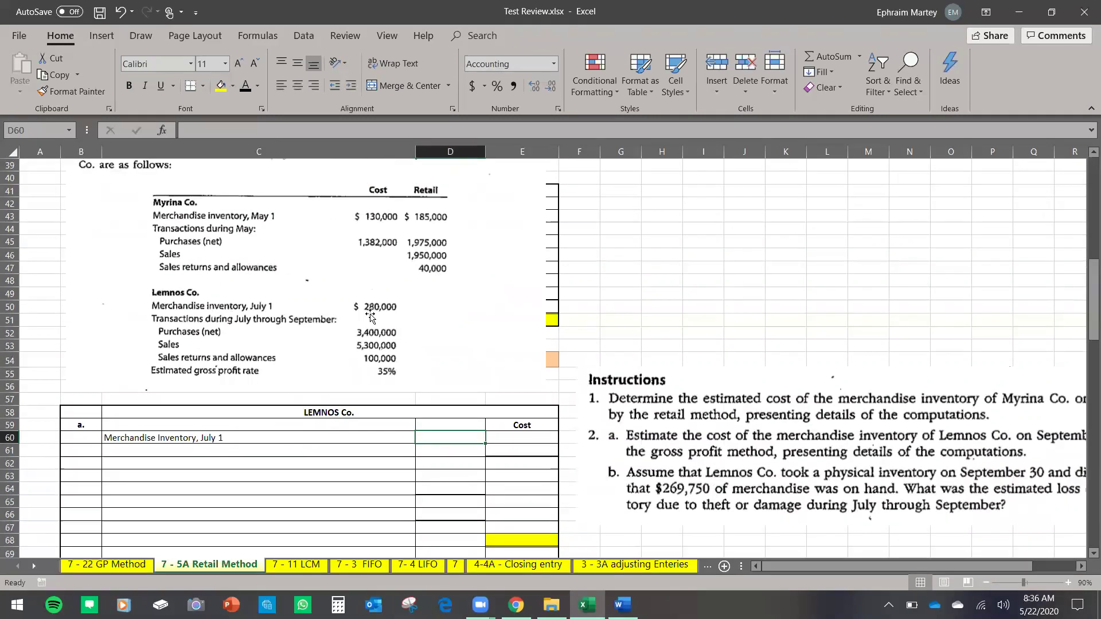
Enter 280,000 as the July 1 merchandise inventory cost in E60.
scroll(376, 316, down, 1)
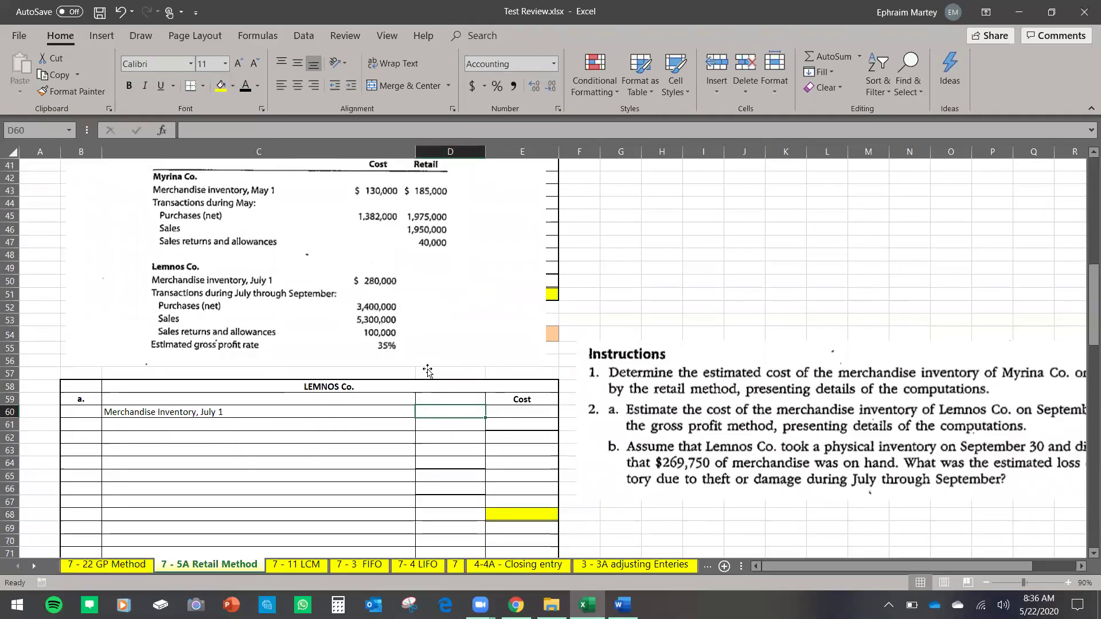
click(525, 412)
text(280)
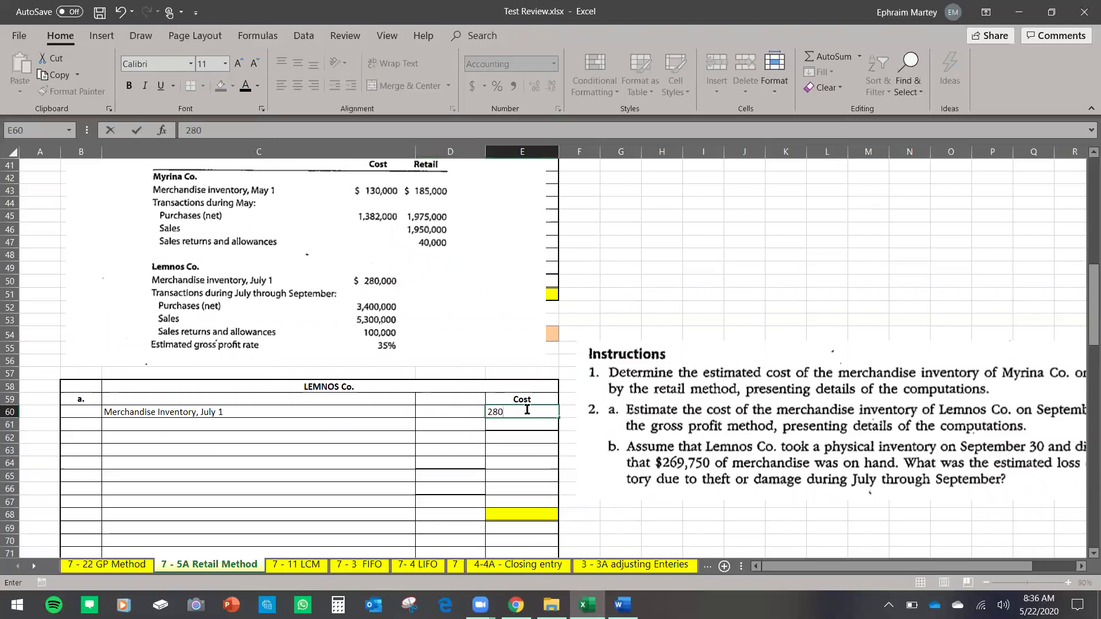
text(,000)
key(Return)
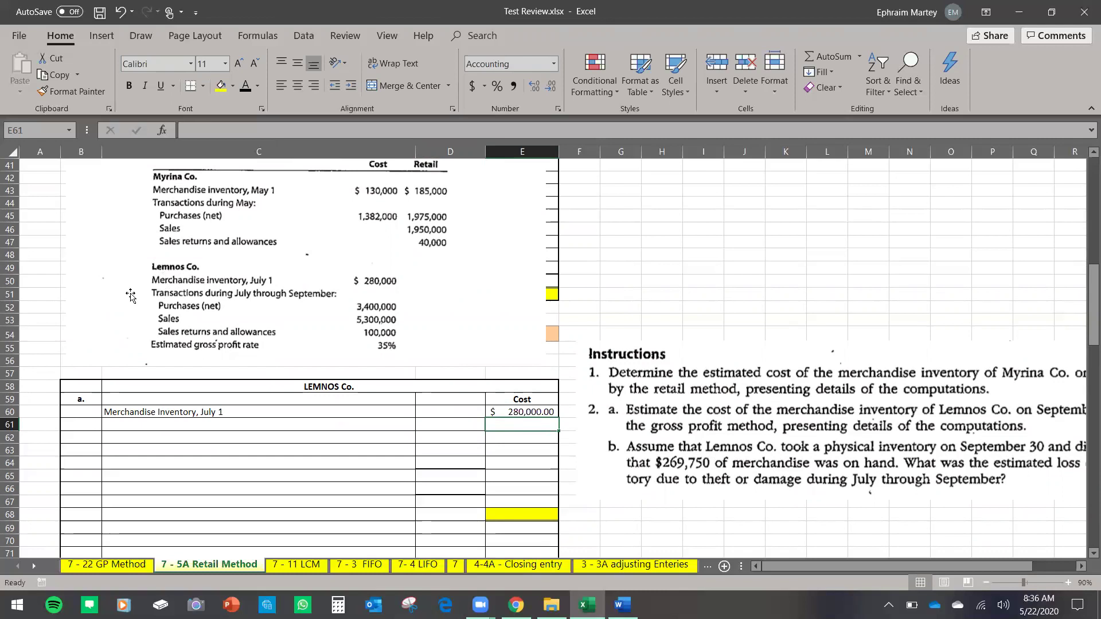
Circle the Lemnos Co. problem data with a red pen and underline "Lemnos" in instruction 2a.
click(140, 36)
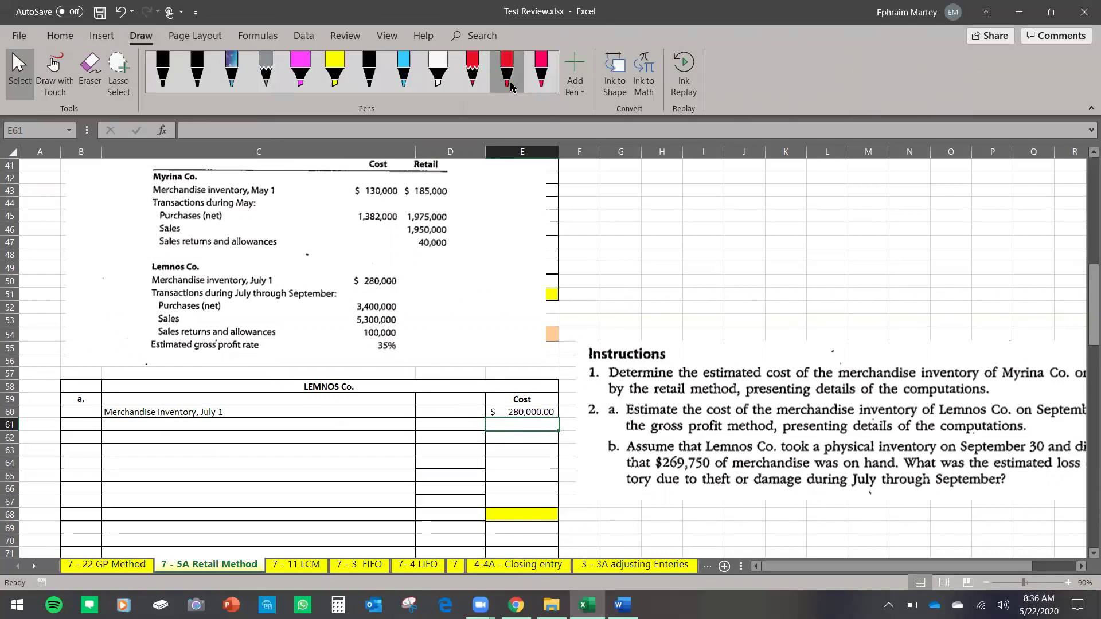
click(510, 85)
mouse_move(161, 256)
mouse_down()
mouse_move(121, 317)
mouse_move(147, 363)
mouse_move(344, 380)
mouse_move(407, 362)
mouse_move(416, 272)
mouse_move(287, 252)
mouse_move(165, 257)
mouse_up()
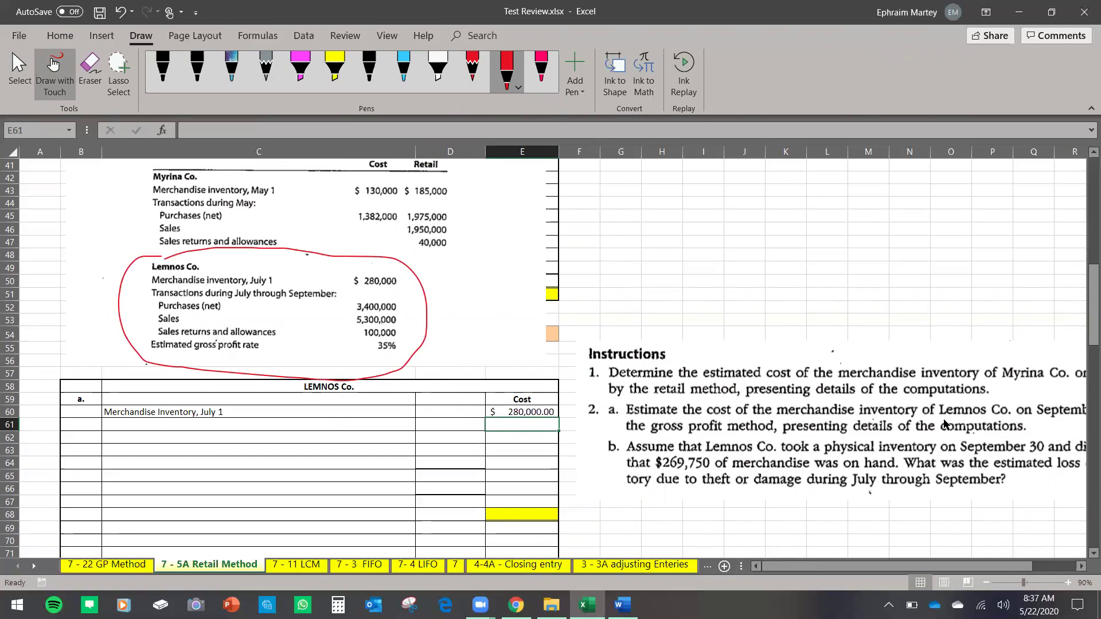
drag(942, 418, 989, 420)
click(29, 67)
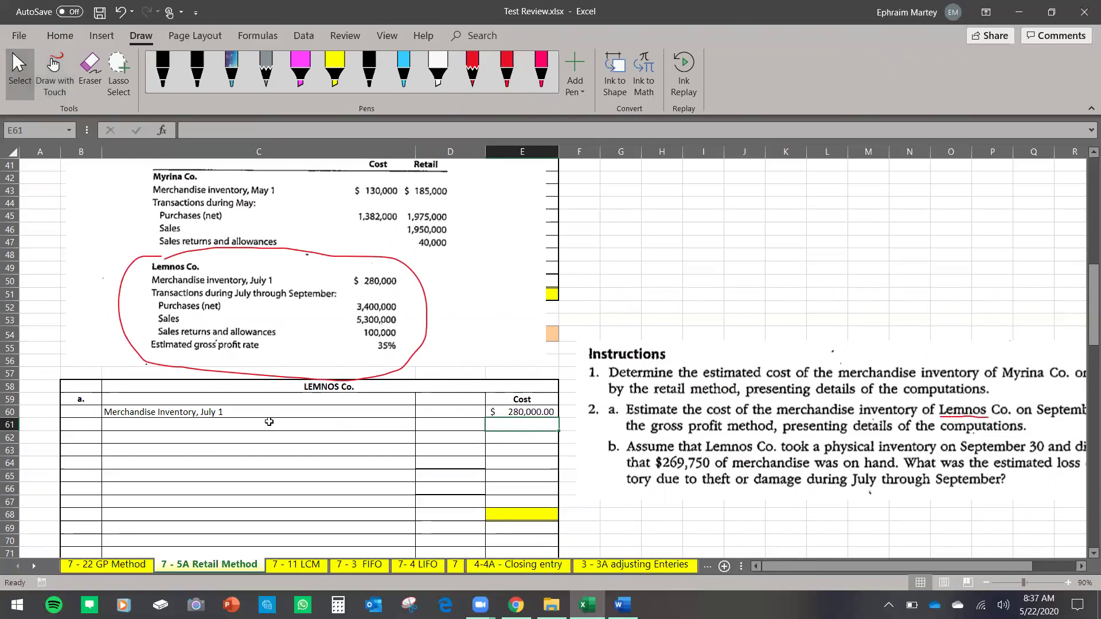
Reveal the Net Purchases label in C61 with a black font and enter 3,400,000 as its cost in E61.
click(224, 416)
click(521, 412)
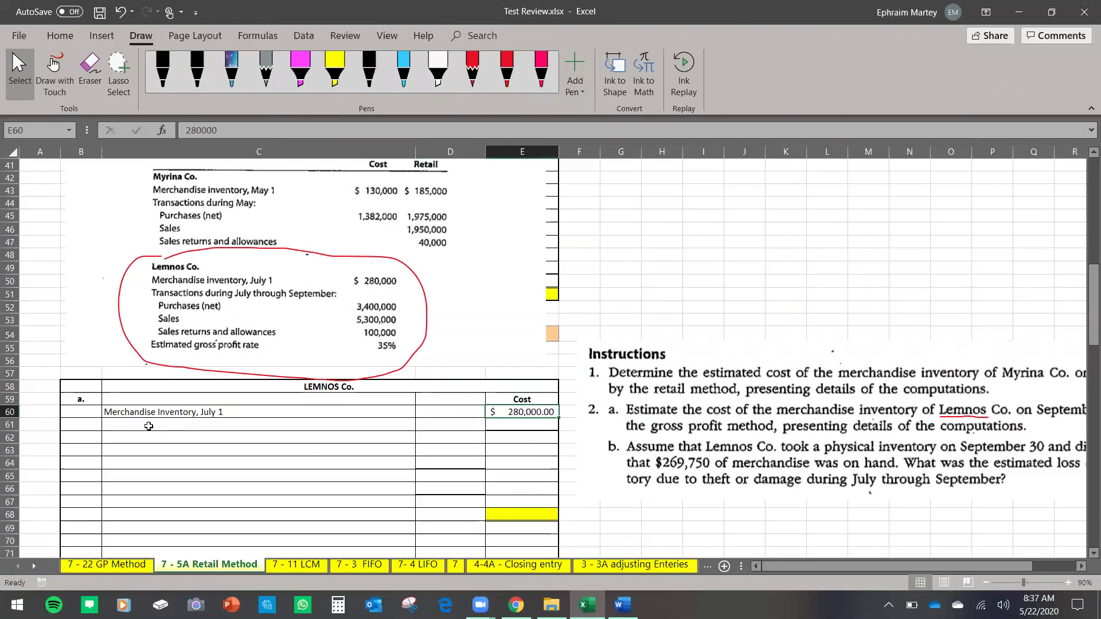
drag(132, 427, 519, 427)
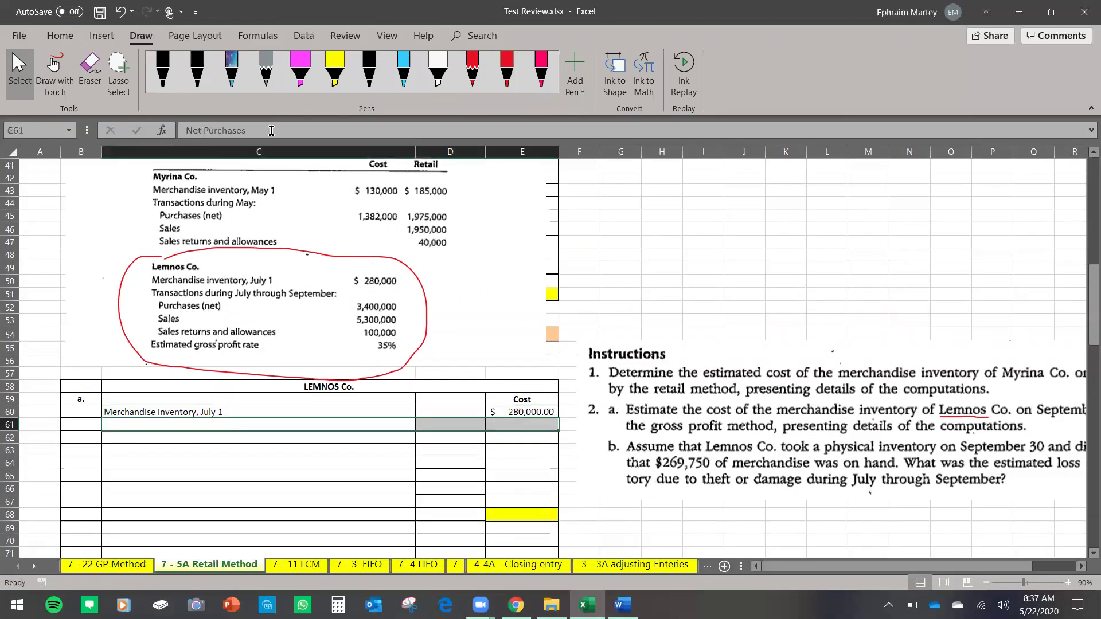
click(64, 37)
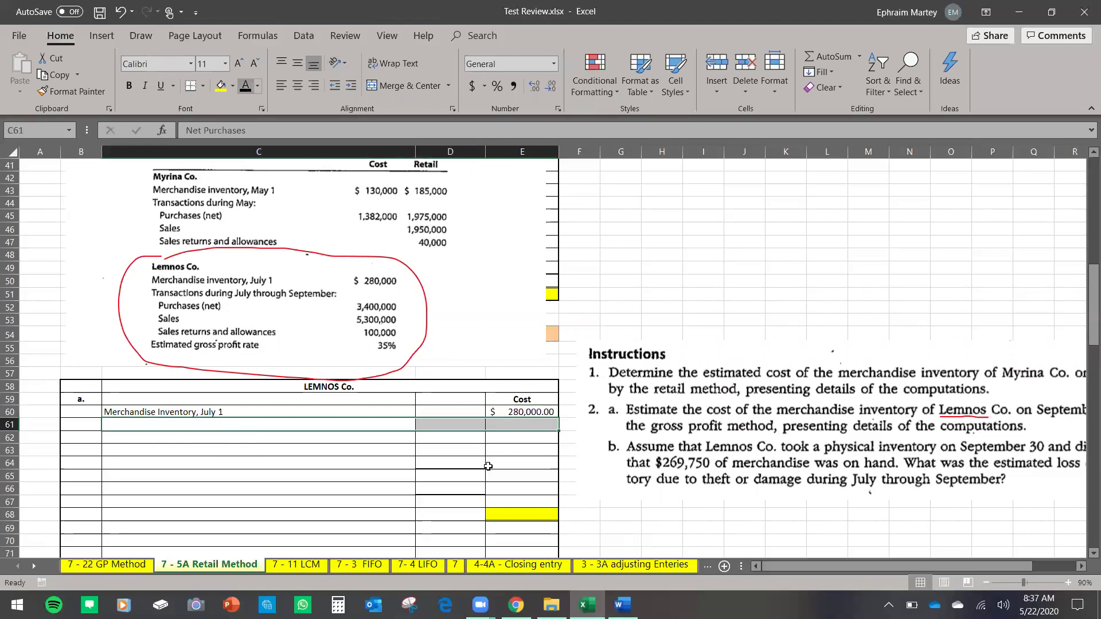
click(522, 424)
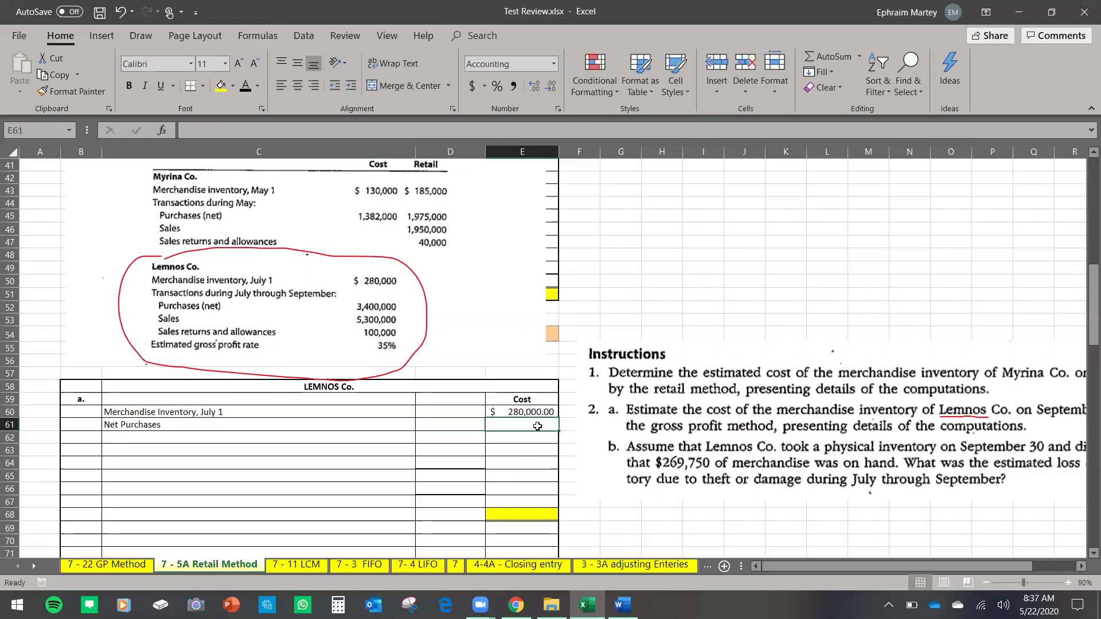
text(3400000)
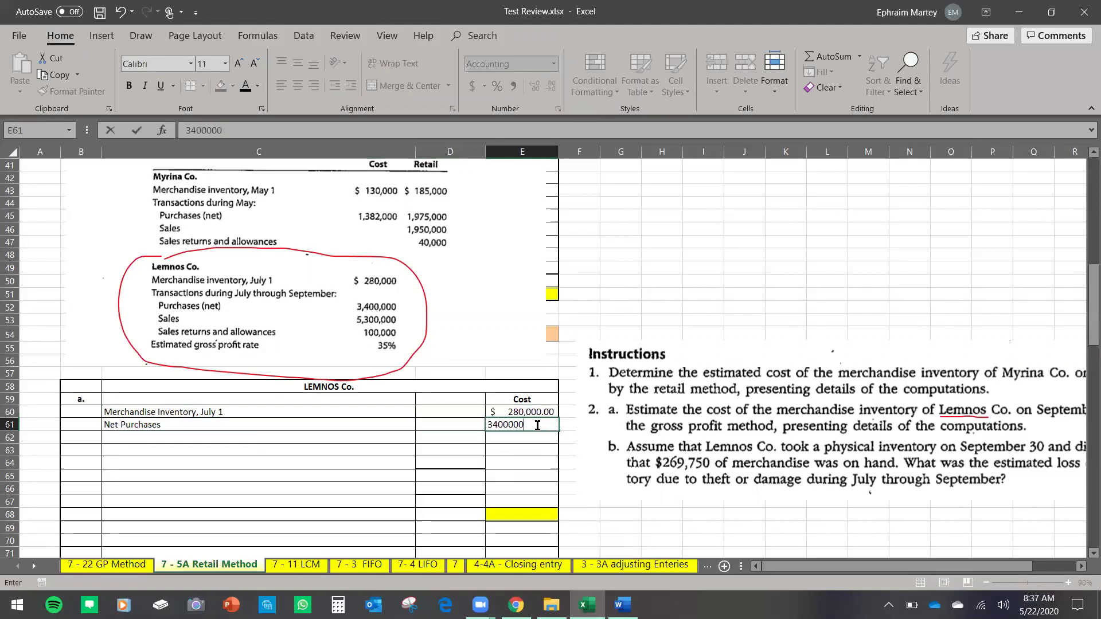
key(Return)
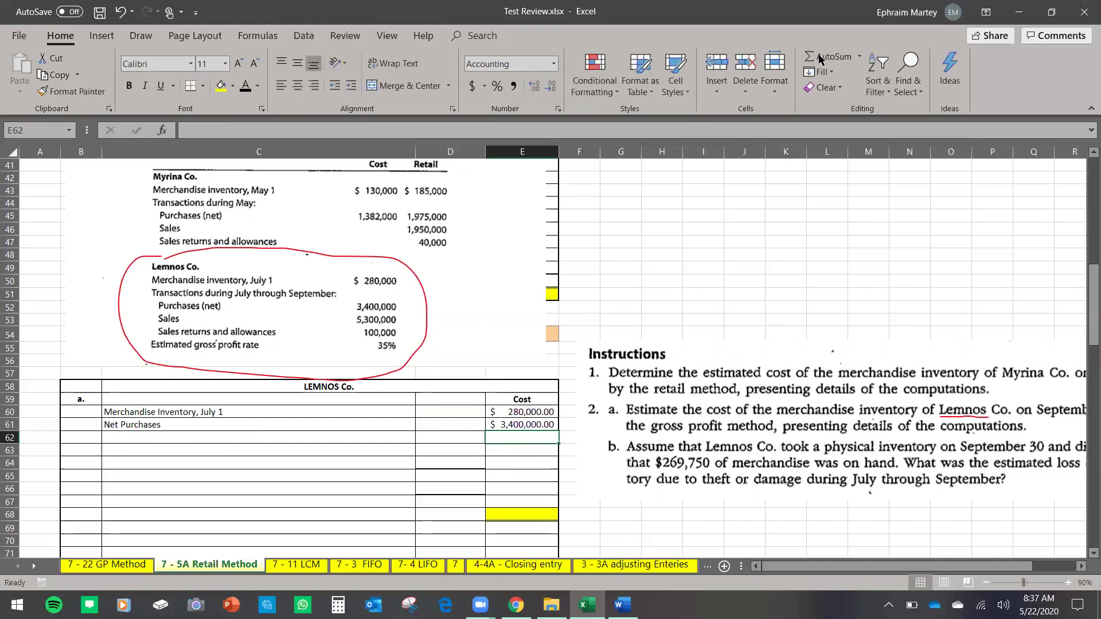
Sum the inventory and purchases costs in E62 and show the label "Merchandise available fo sales" in C62.
key(alt+=)
key(Return)
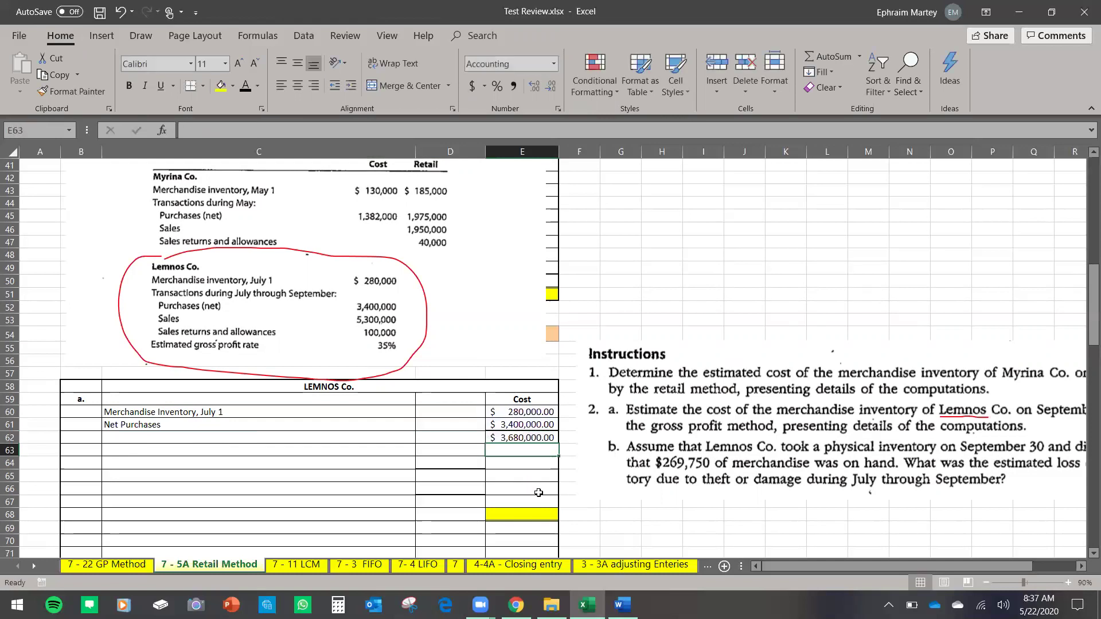
click(178, 435)
text(Merchandise available fo sales)
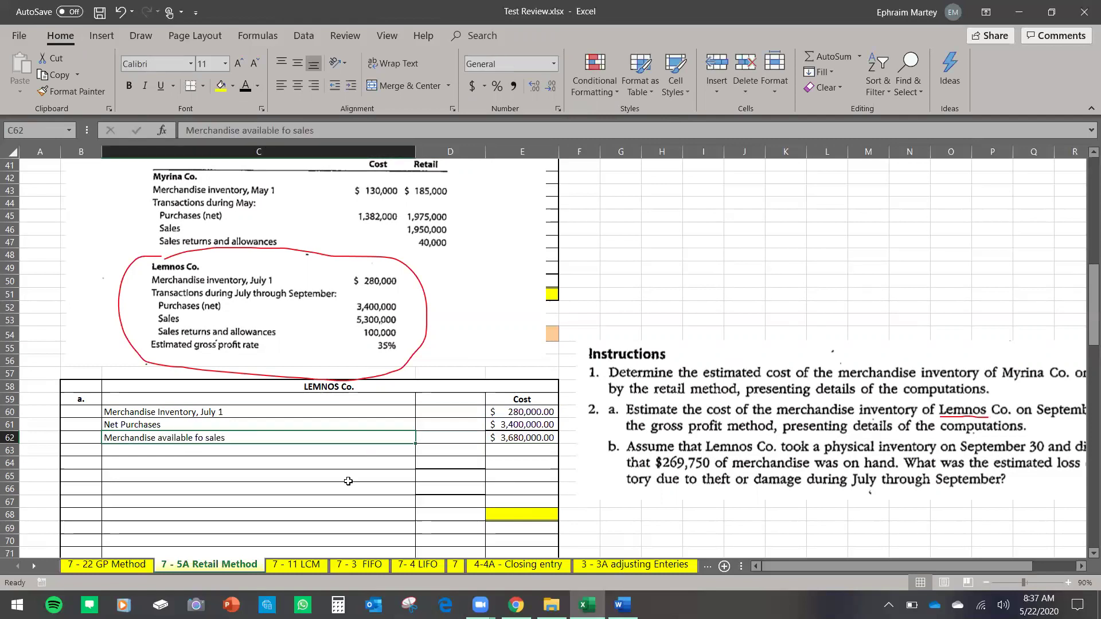
Check the 7 - 22 GP Method solution and fill in the Lemnos Sales row with its label in C63 and 5,300,000 in D63.
click(127, 564)
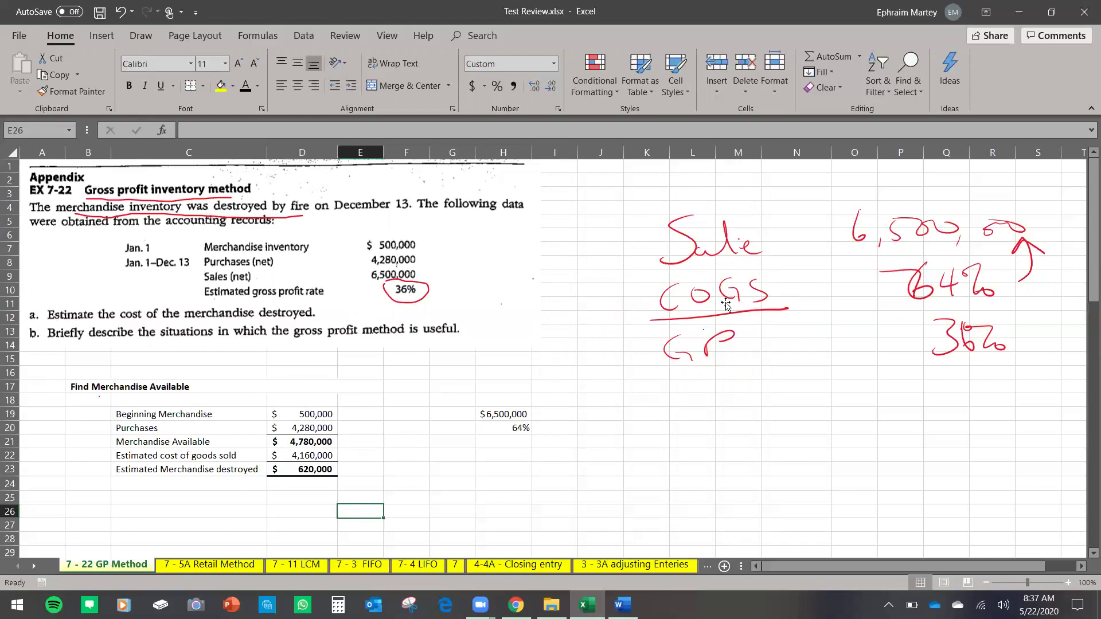
click(169, 565)
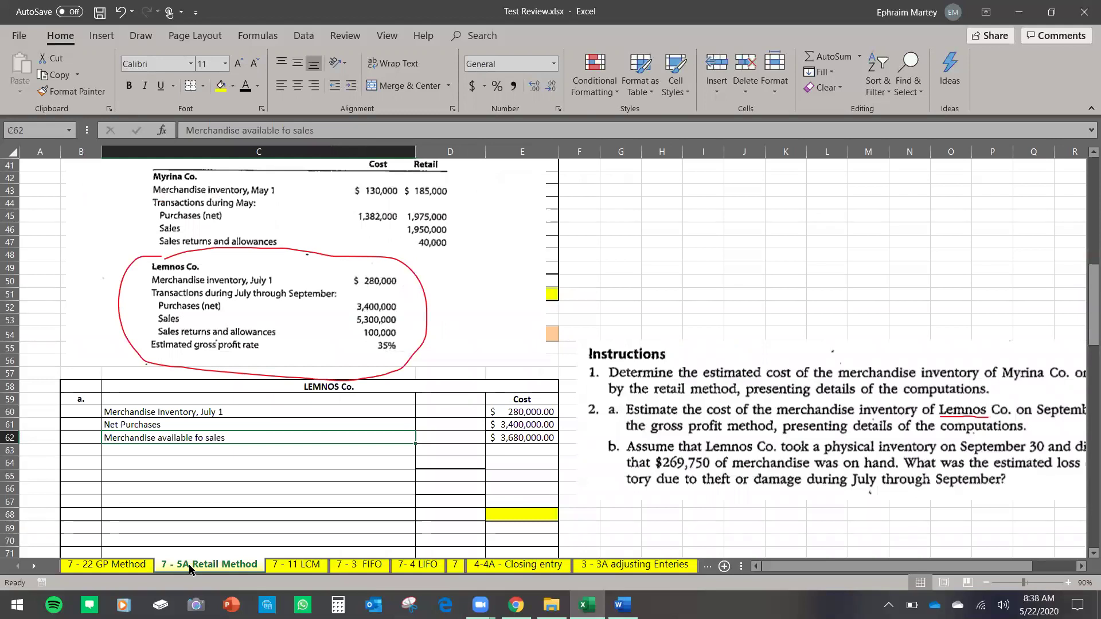
click(170, 452)
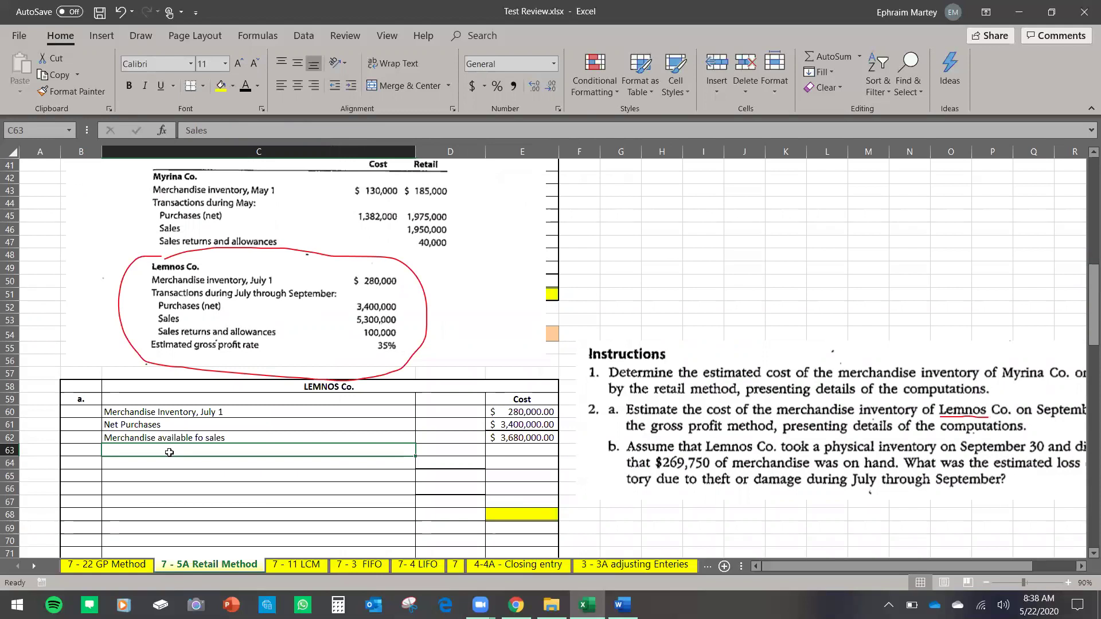
click(440, 452)
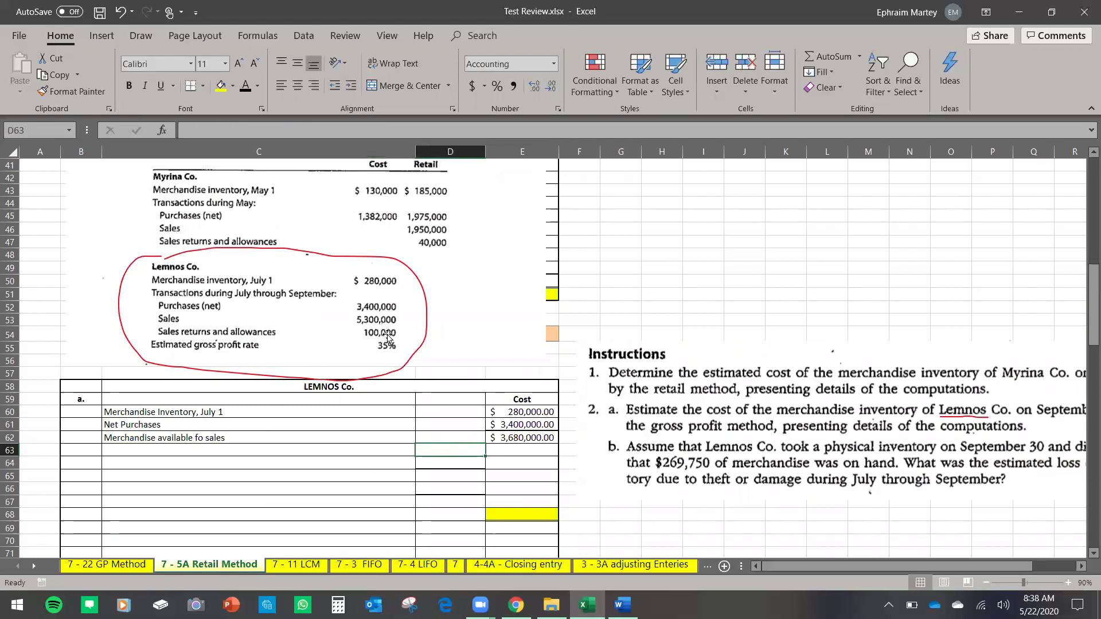
text(5,300,)
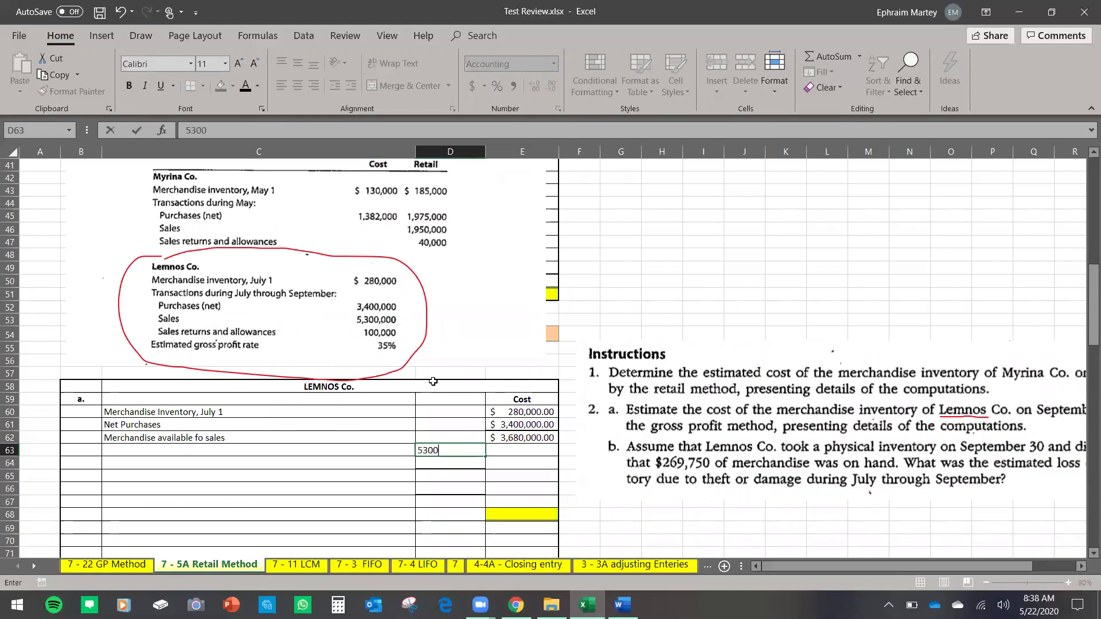
text(000)
key(Return)
click(244, 454)
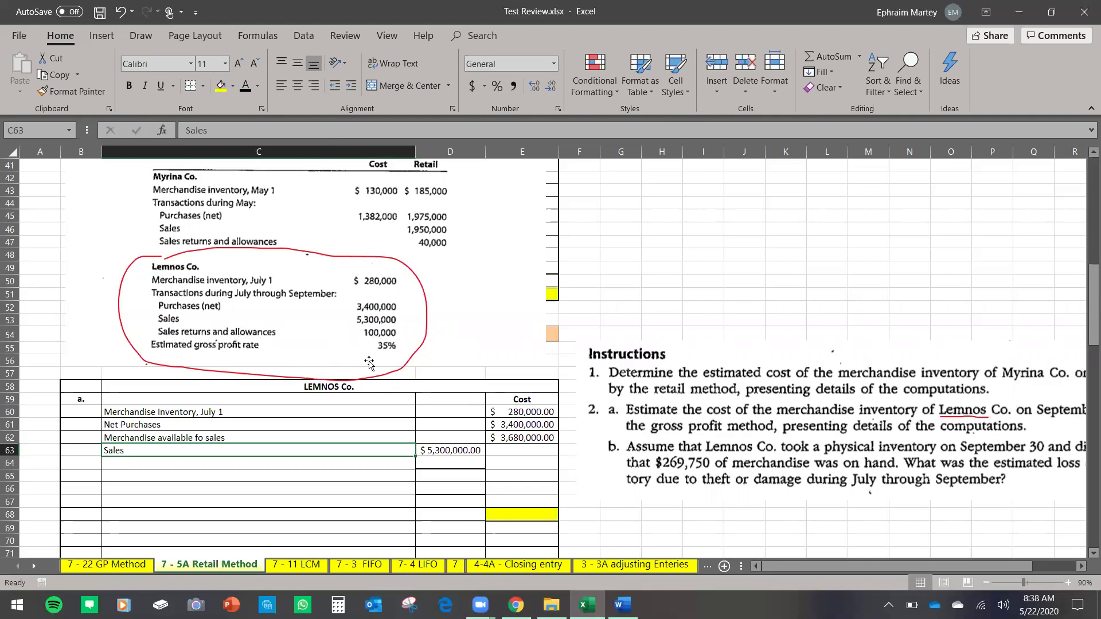
Show the Sales Returns and Allowances label in C64 and enter the amount in D64 as -100,000.
click(340, 464)
text(Sales Returns and Allowances)
key(Return)
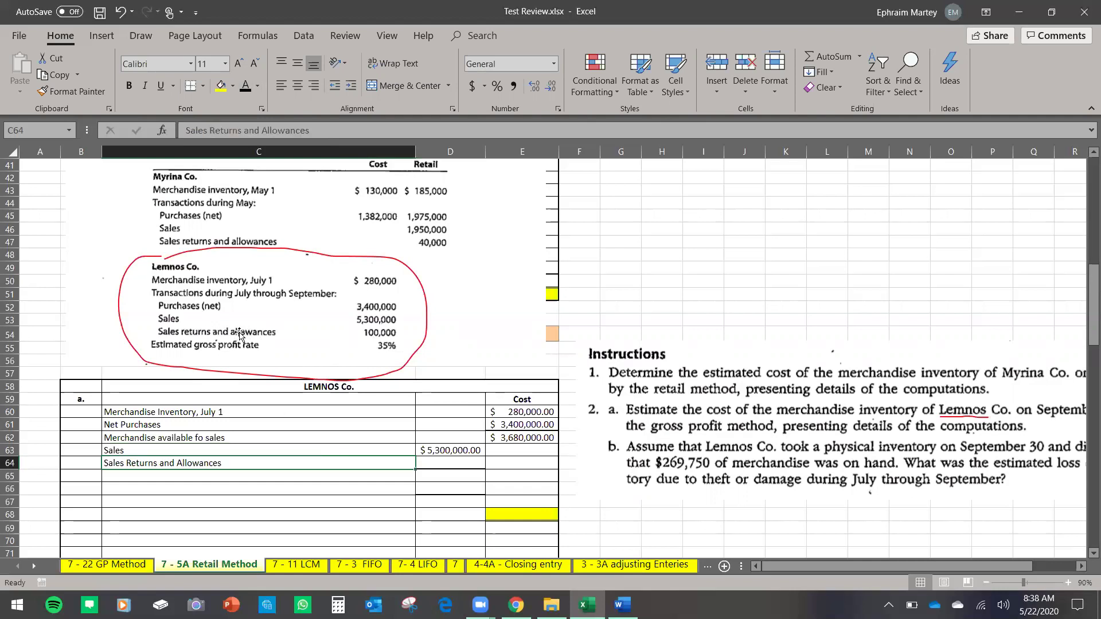
click(453, 464)
text(100000)
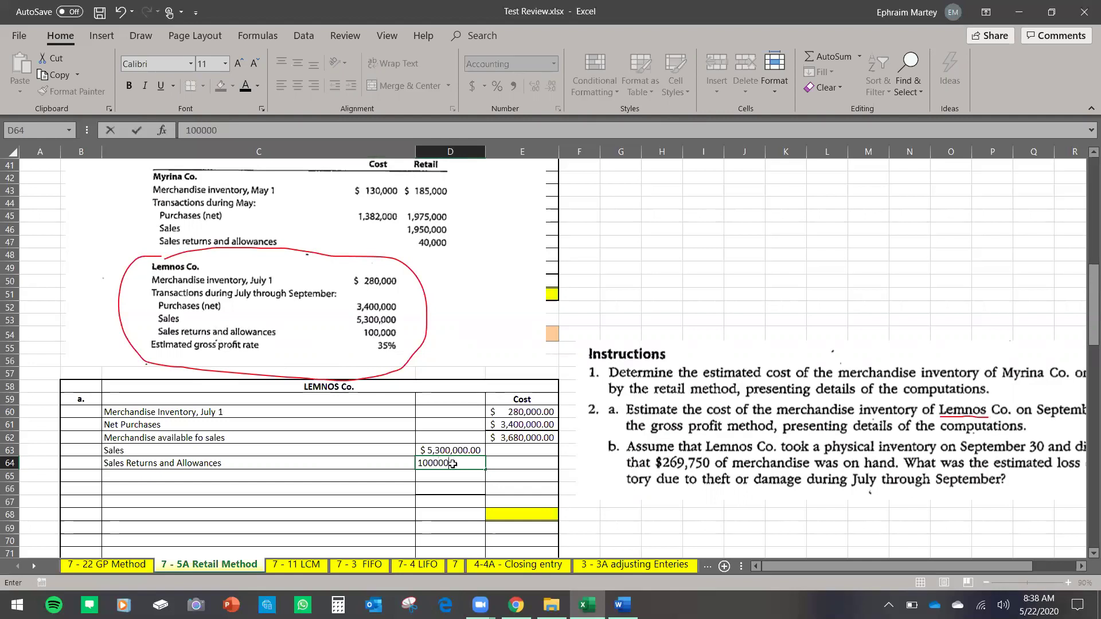
key(Return)
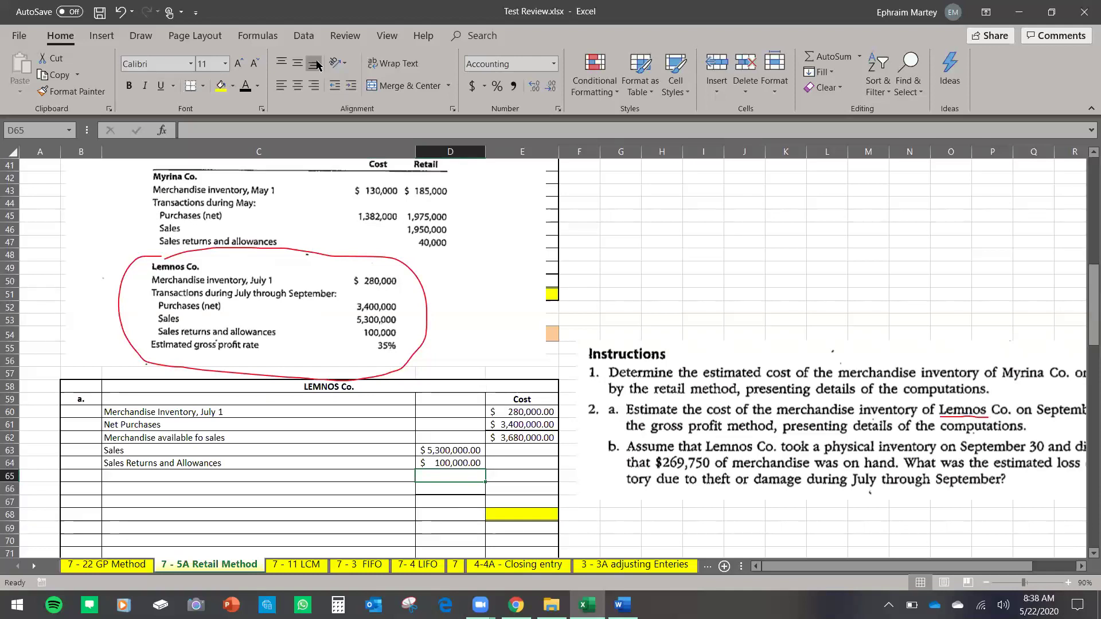
click(454, 464)
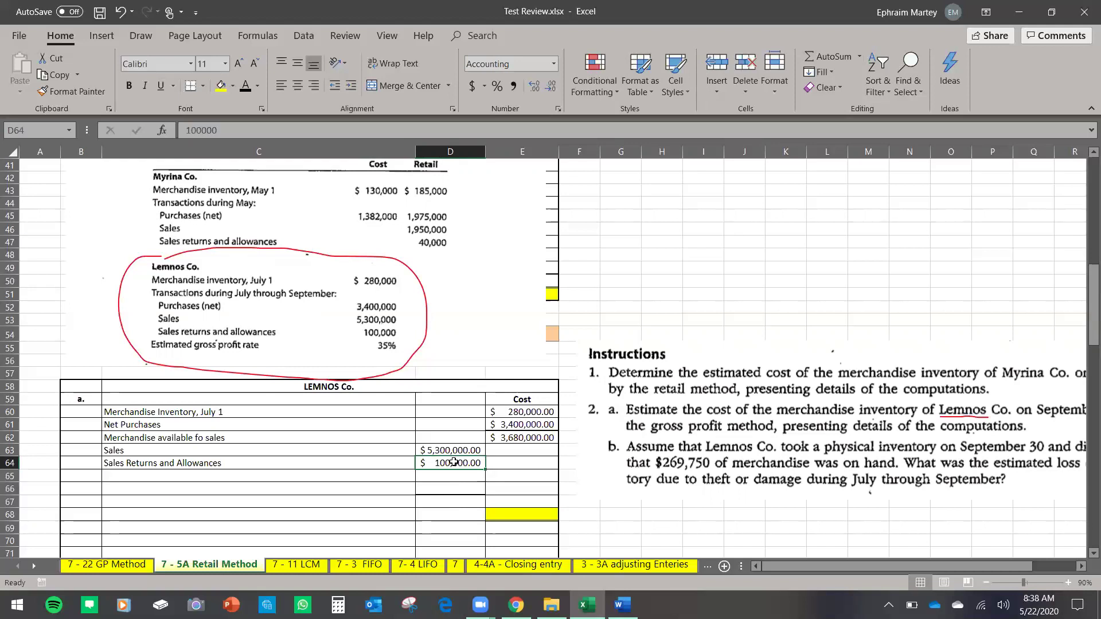
text(-100000)
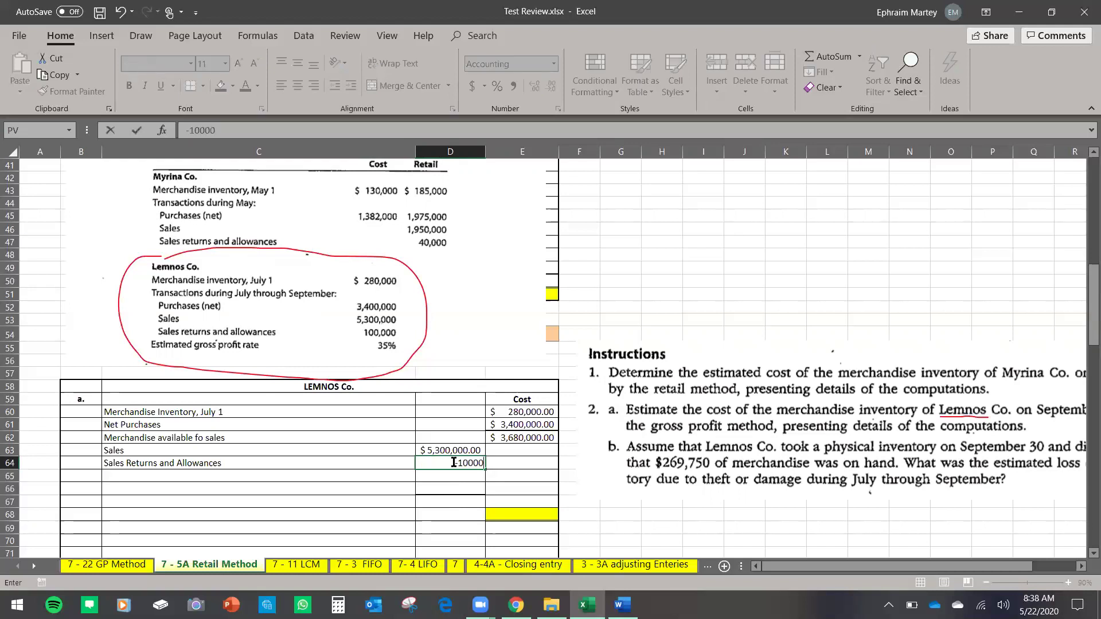
key(Return)
Sum D63:D64 in D65 and reveal the Net Sales label in C65 with a black font.
click(831, 57)
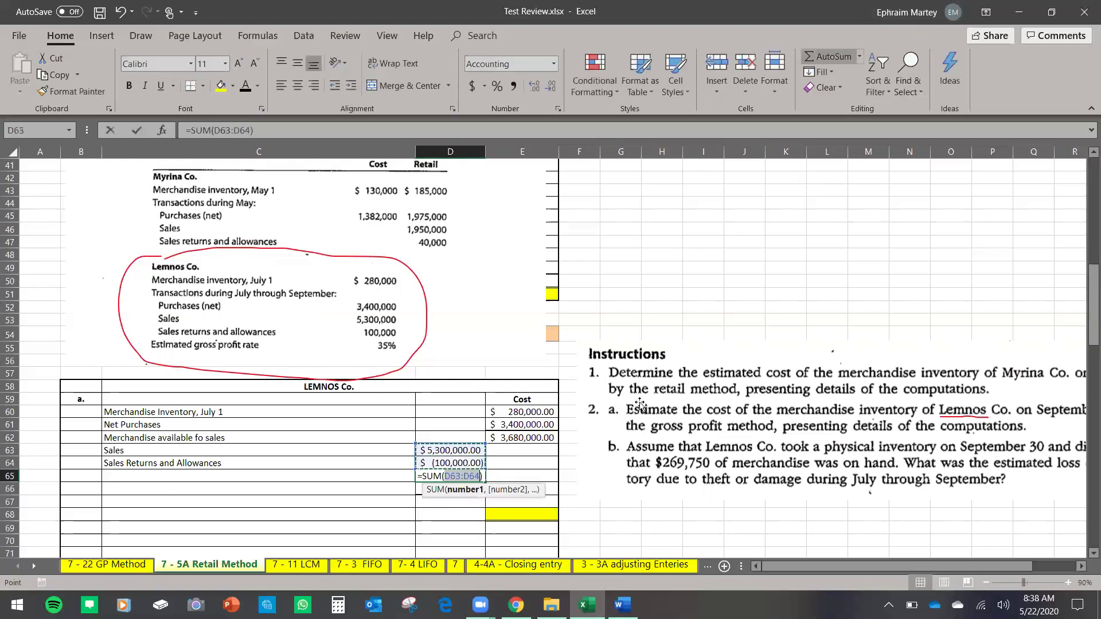
key(Return)
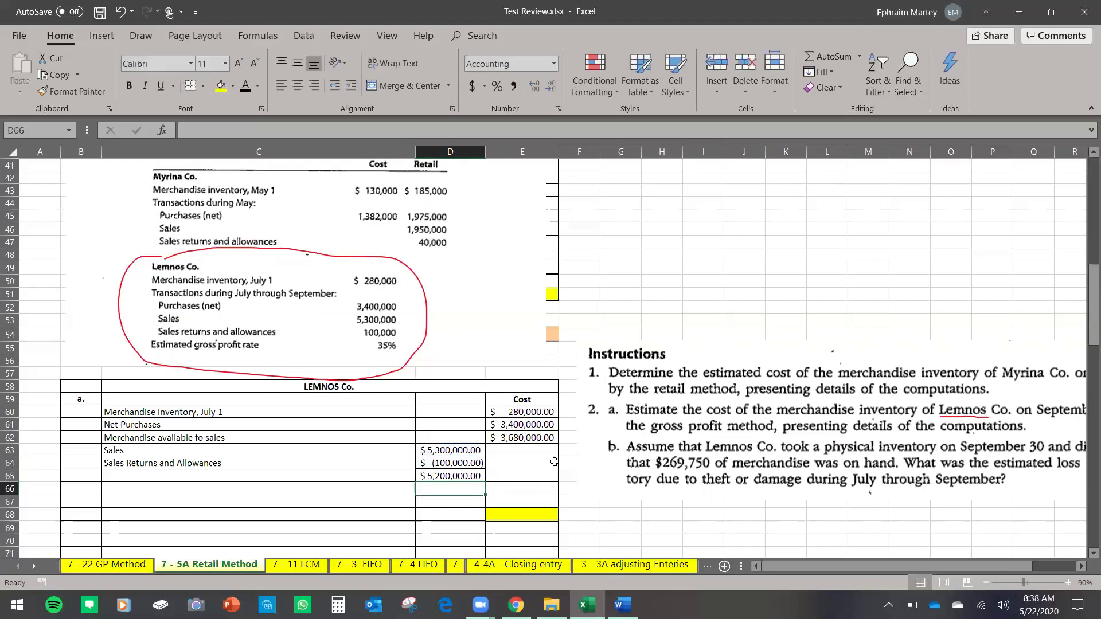
click(211, 475)
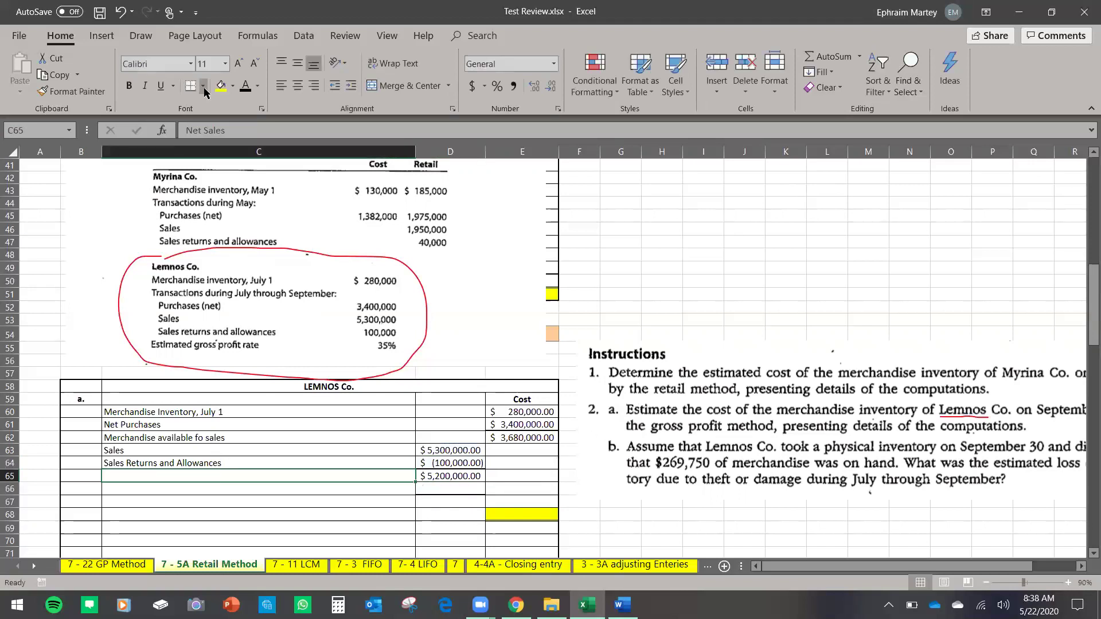
click(246, 85)
click(455, 476)
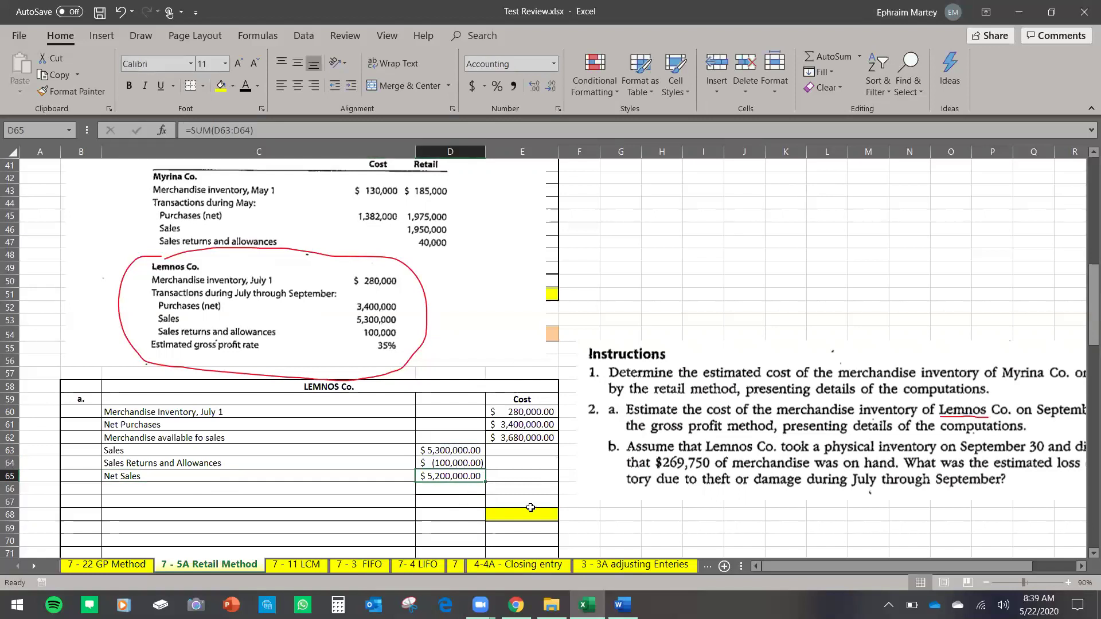
Compare with the 7 - 22 GP Method solution and reveal the "Less estimated gross profit (35% x $ 5,200,000)" label in C66 with a black font.
click(123, 565)
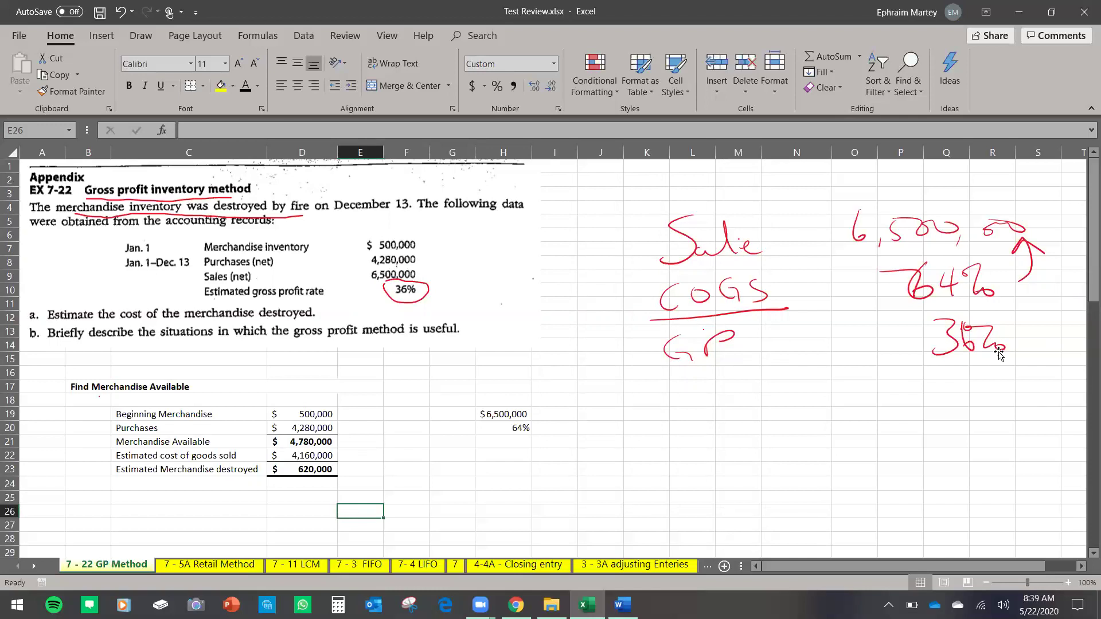
click(241, 565)
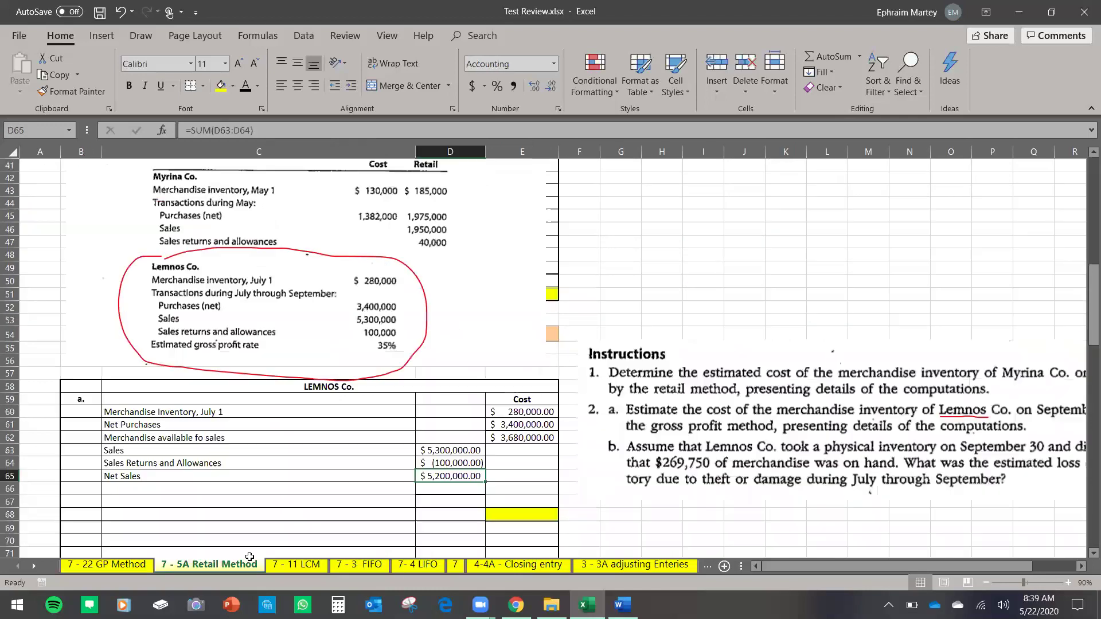
click(279, 490)
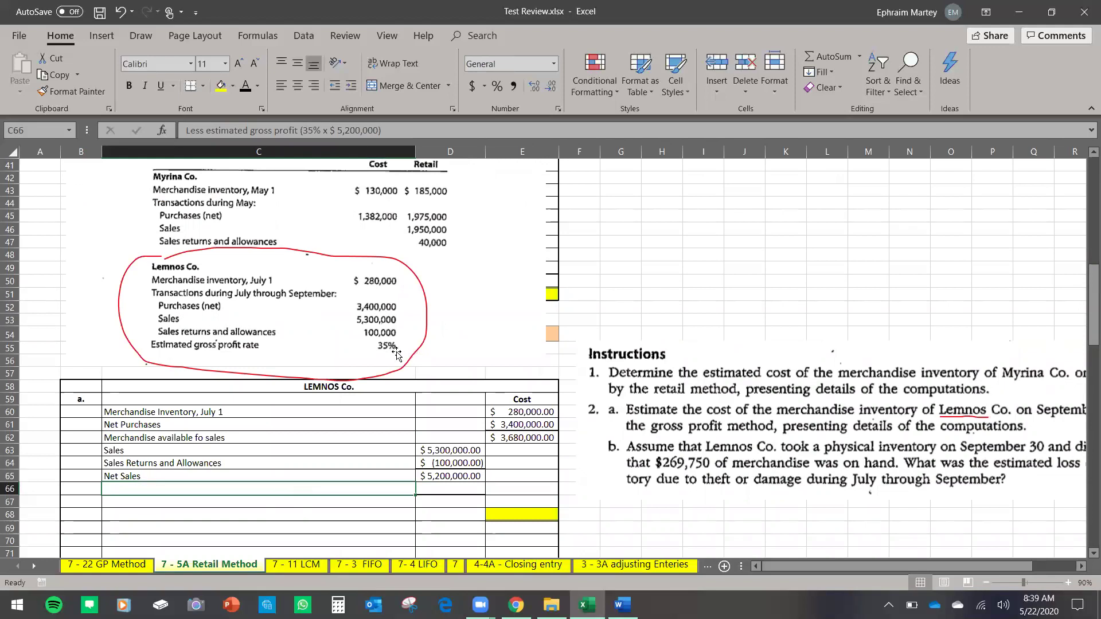
click(246, 86)
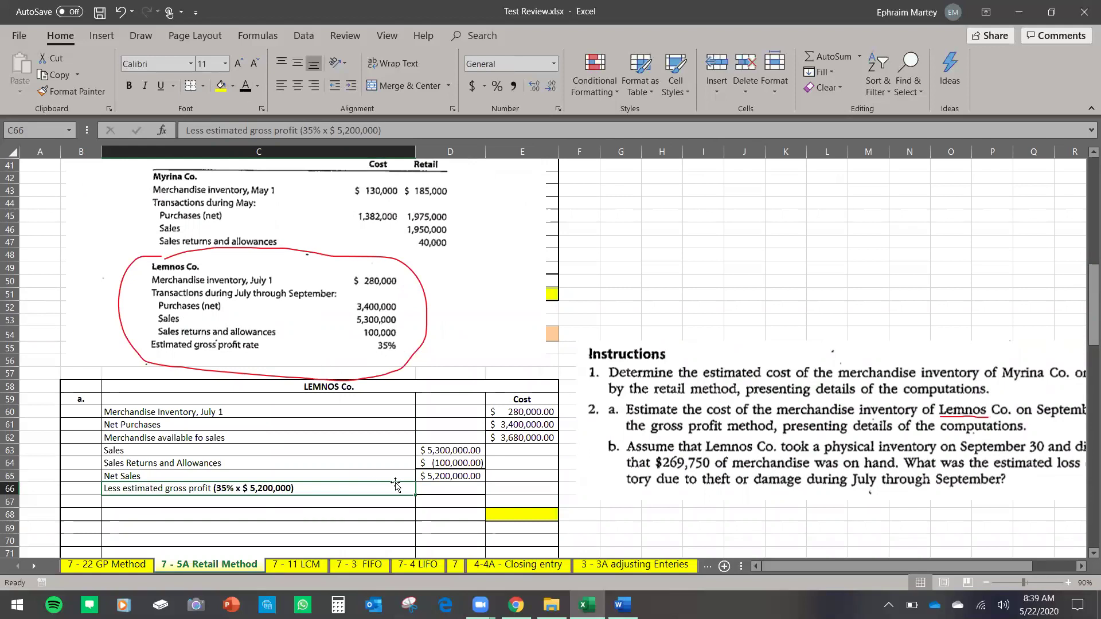
Calculate the estimated gross profit in D66 as 35% of the net sales in D65.
click(439, 489)
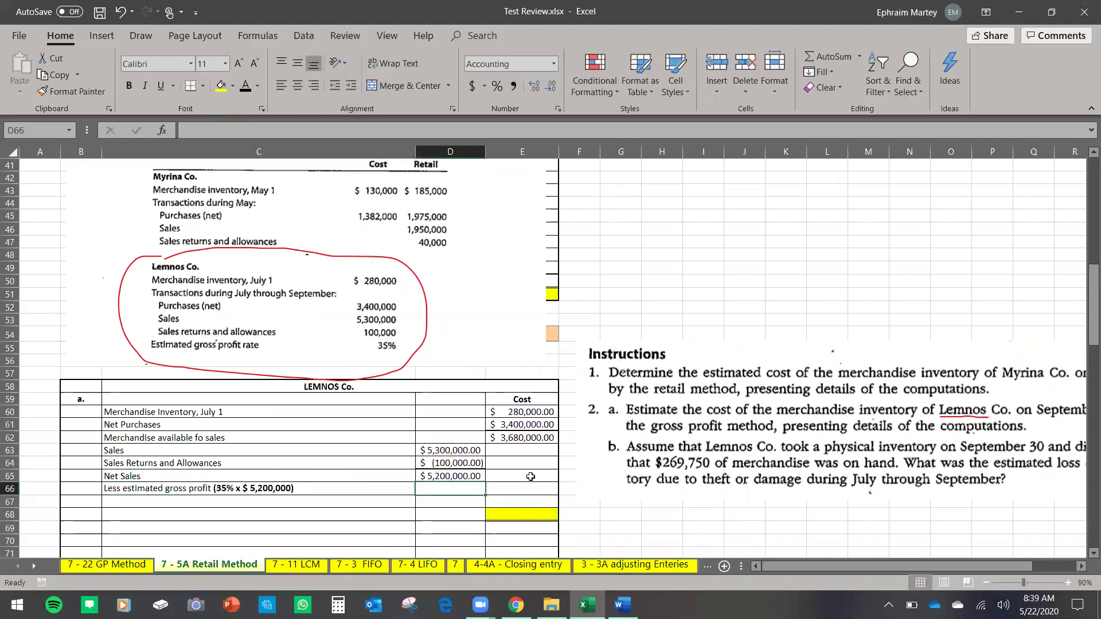
text(=)
click(456, 475)
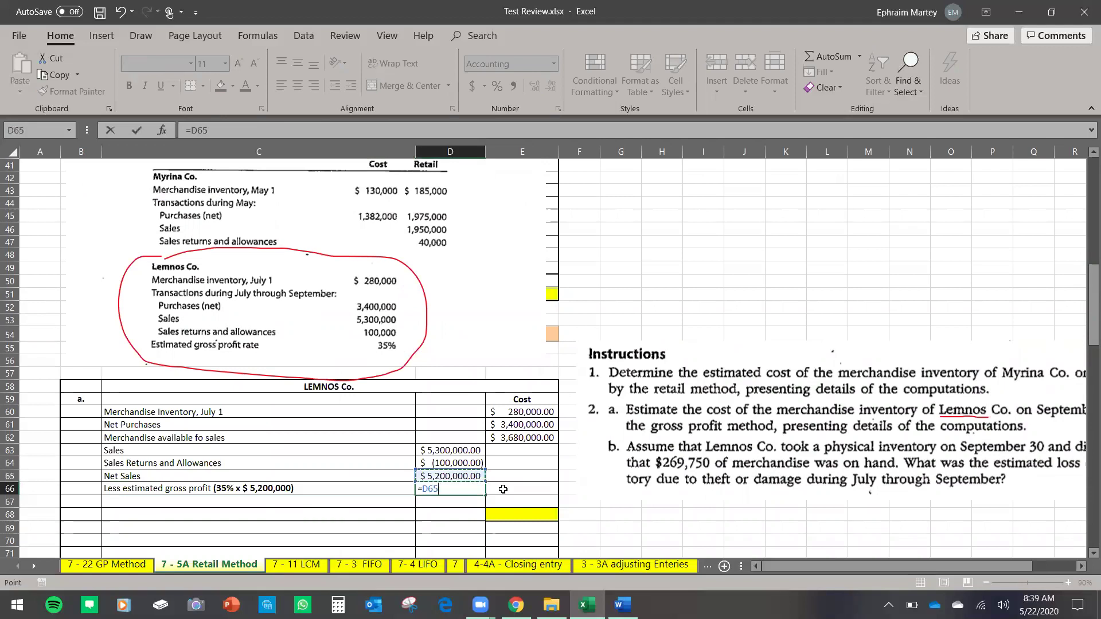
text(*)
key(Return)
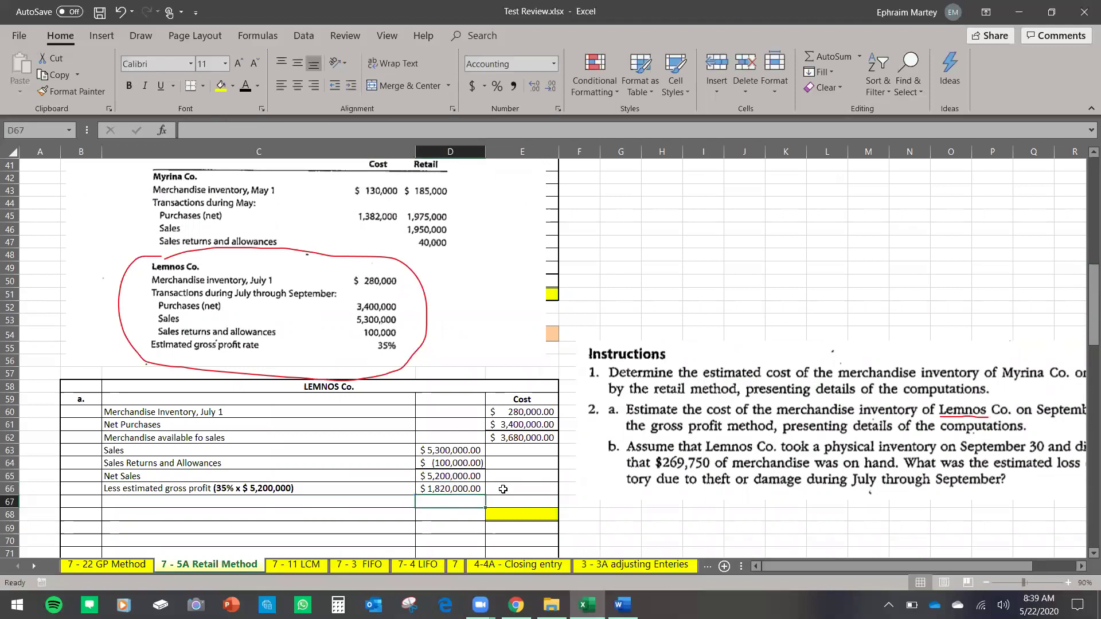
click(452, 491)
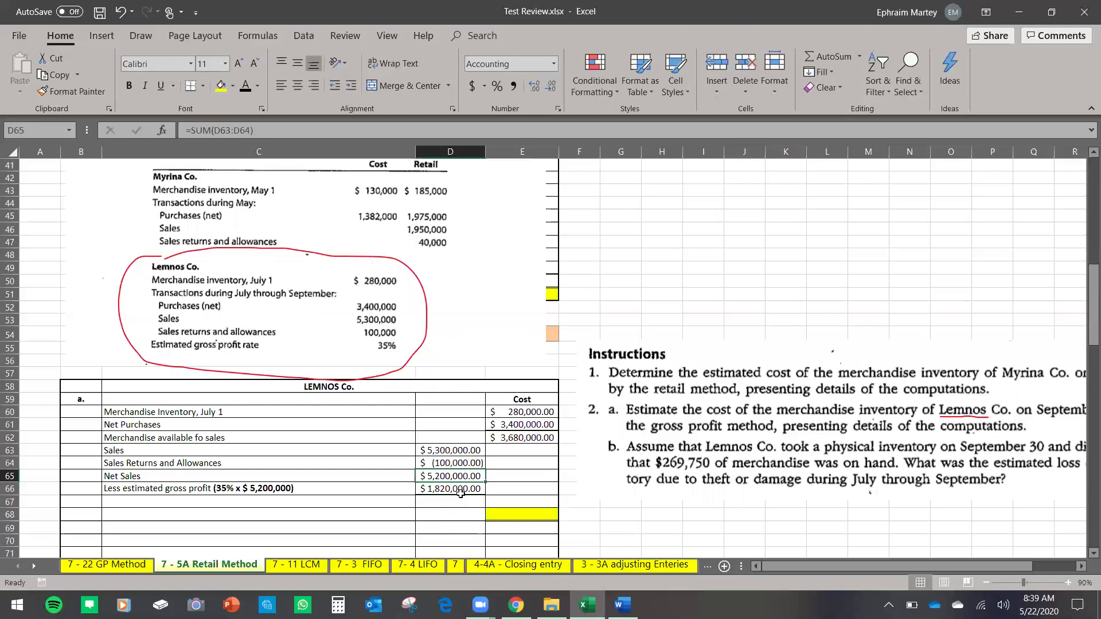
Calculate E67 as D65-D66 and reveal the "Estimated Cost of merchandise sold" label in C67 with a black font.
click(513, 504)
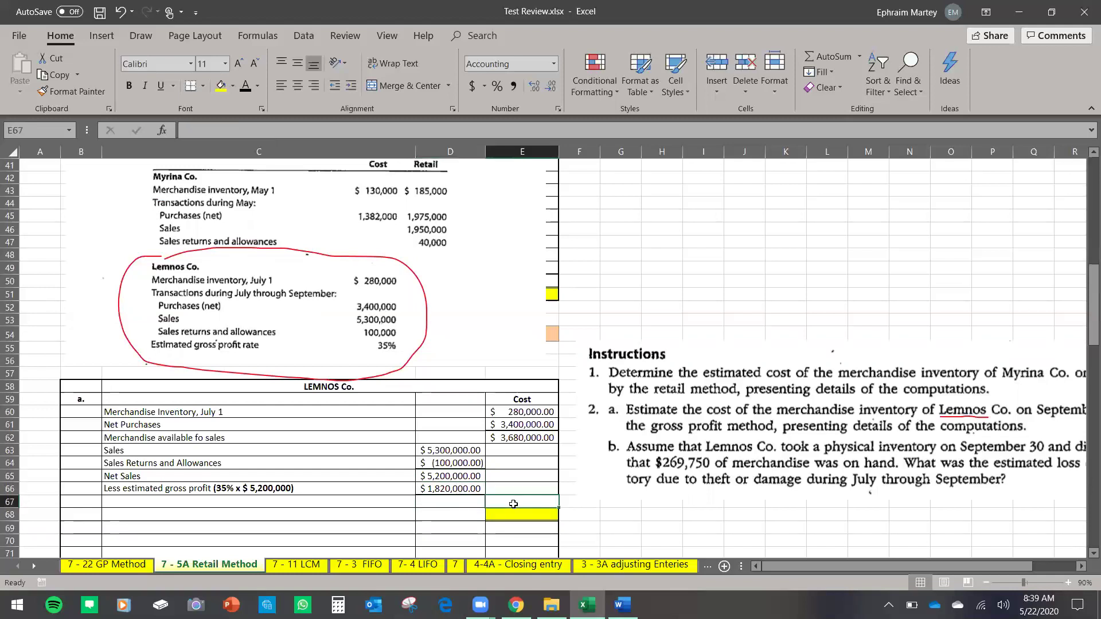
click(462, 476)
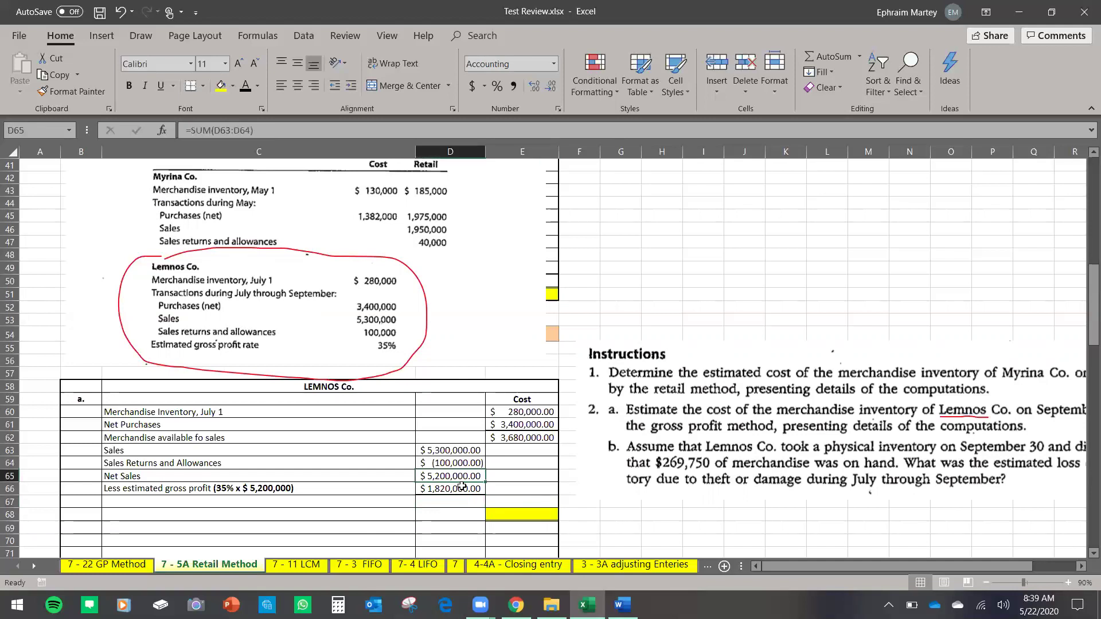
click(518, 502)
text(=)
click(456, 477)
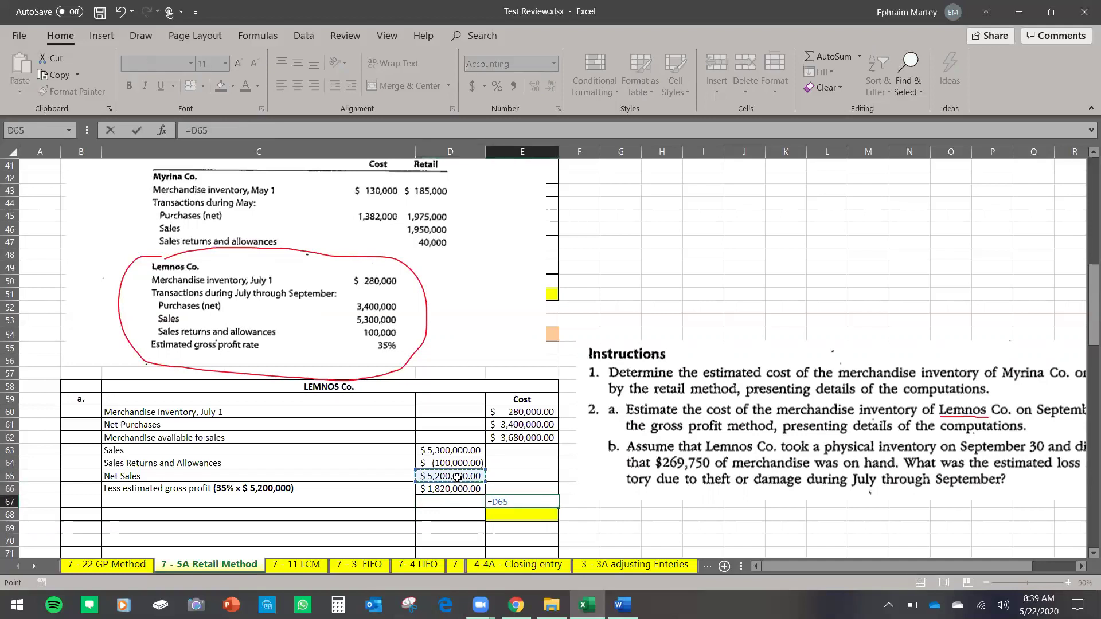
text(-)
click(457, 488)
key(Return)
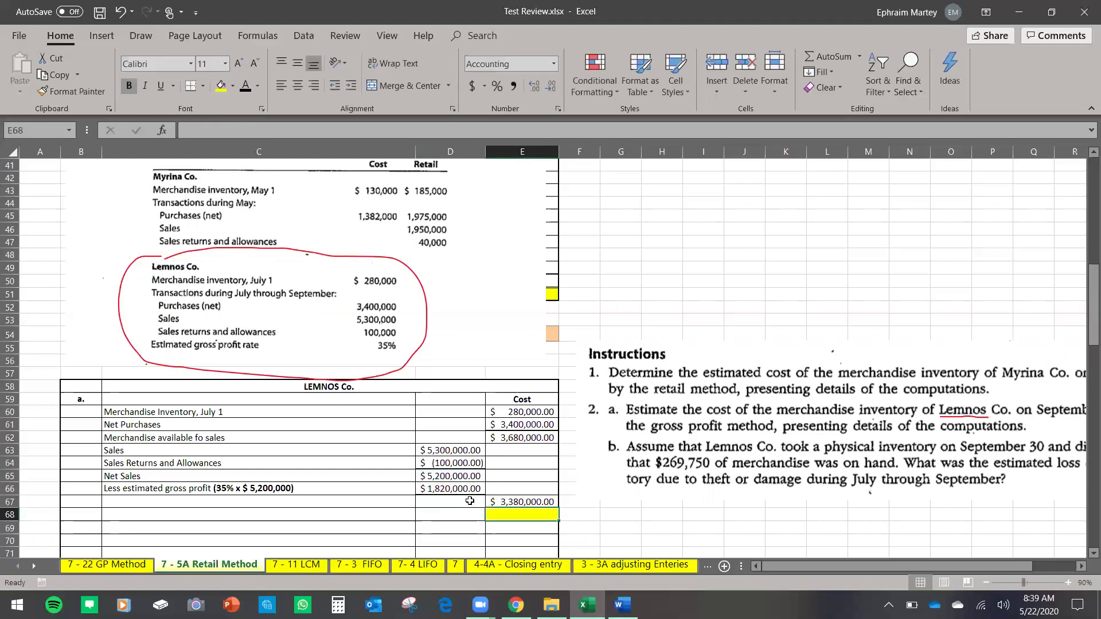
click(245, 500)
click(247, 92)
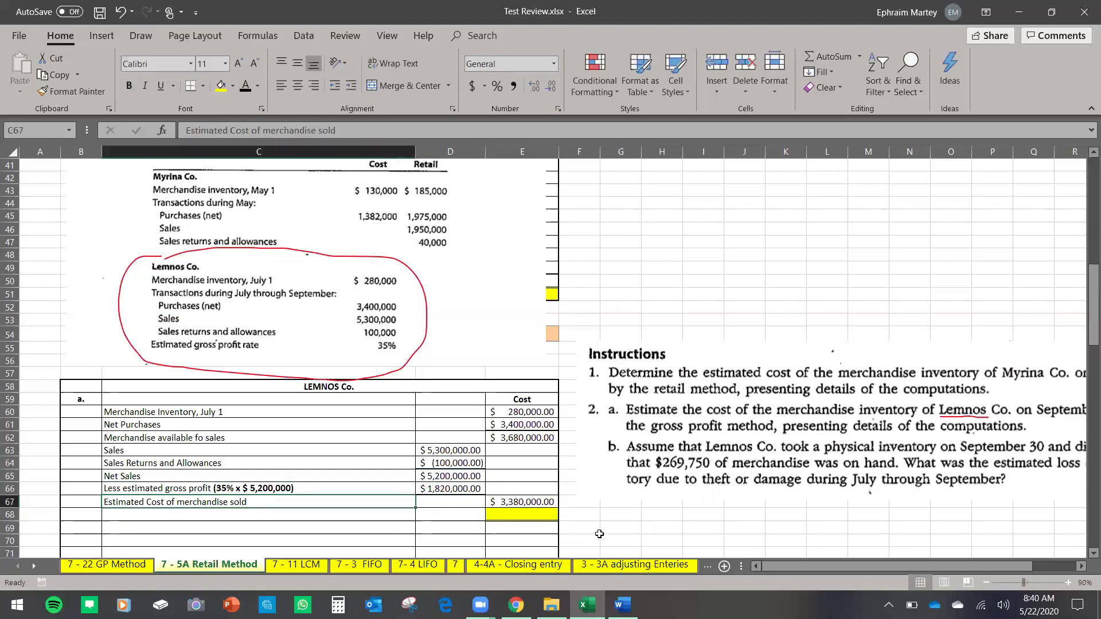
Calculate E68 as E62-E67 and show the "Estimated merchandise inventory, September 30" label in C68.
click(528, 503)
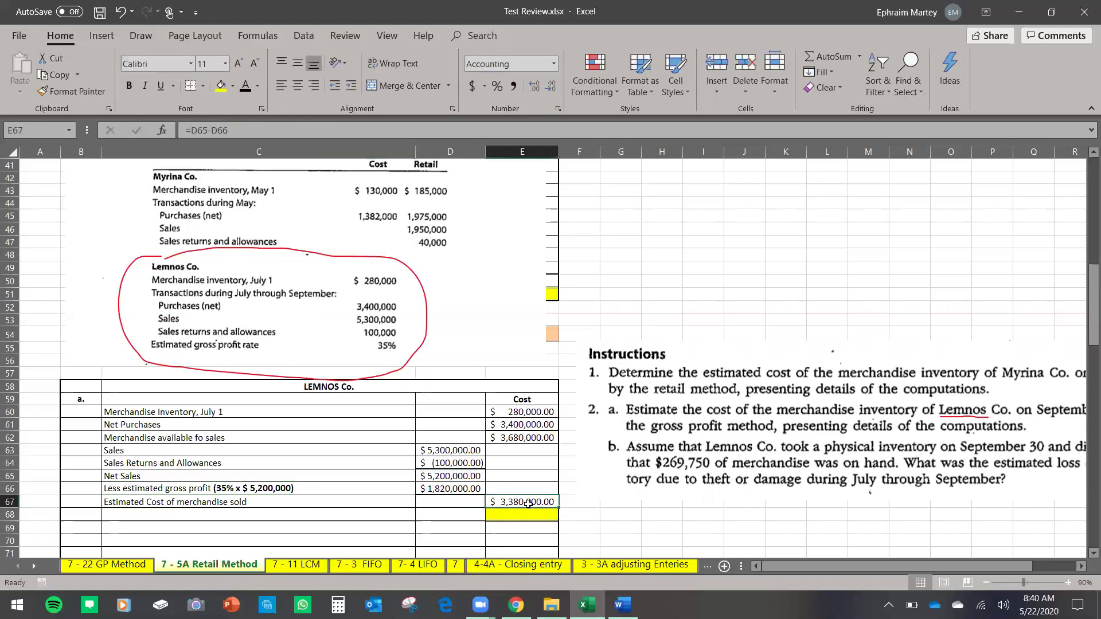
click(530, 438)
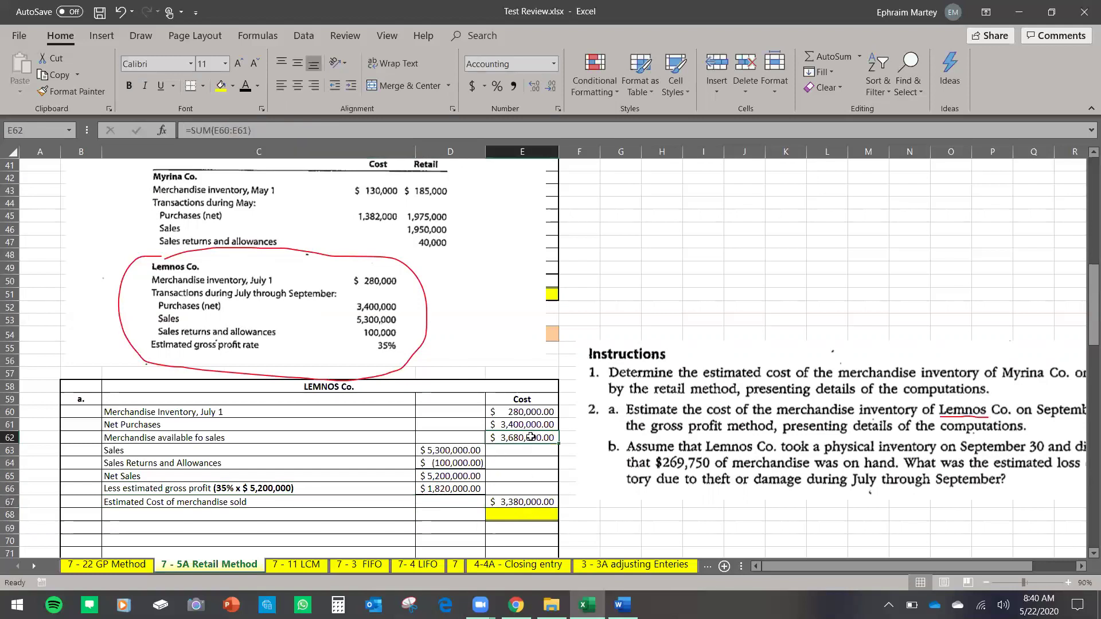
click(527, 517)
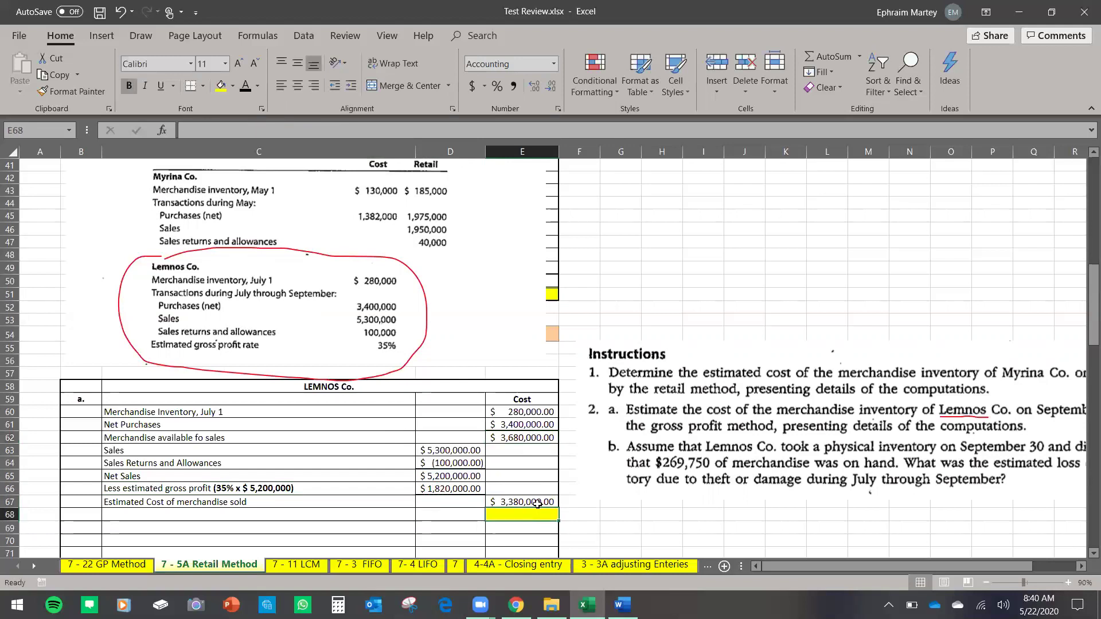
text(=)
click(537, 438)
text(-)
click(525, 501)
key(Return)
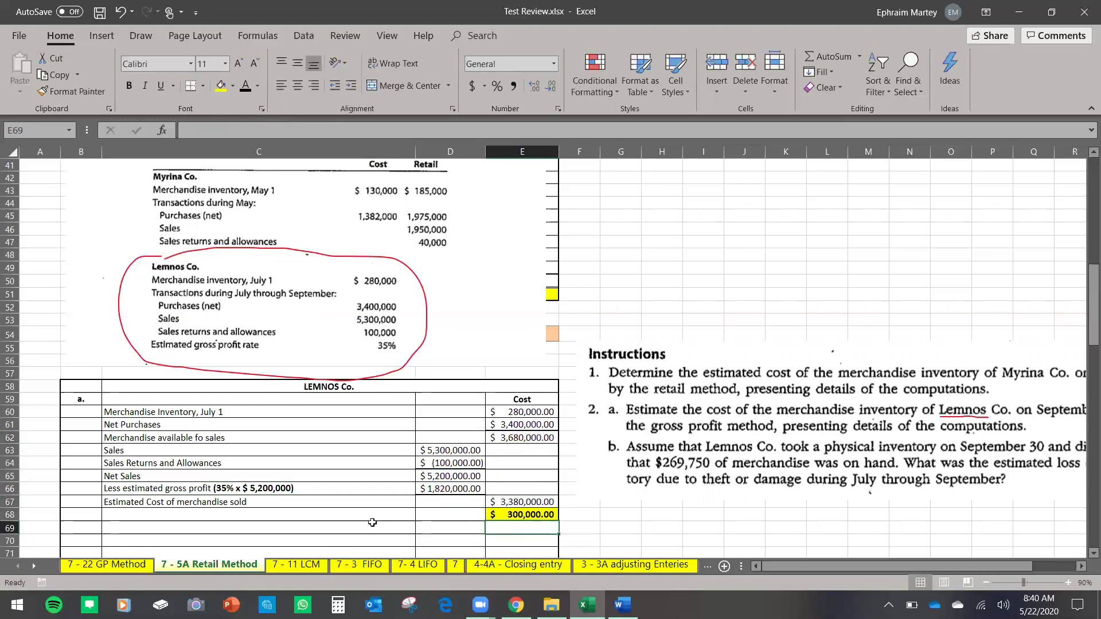
click(353, 512)
text(Estimated merchandise inventory, September 30)
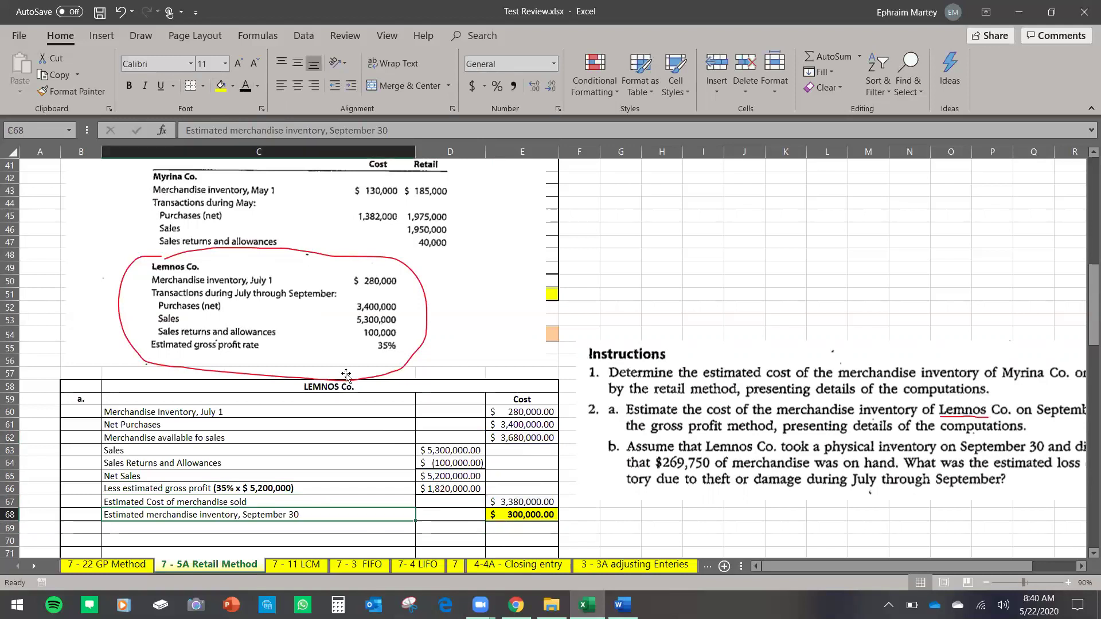
Move the Instructions picture slightly up and closer to the Lemnos Co. table to expose more of requirement b.
scroll(463, 464, down, 1)
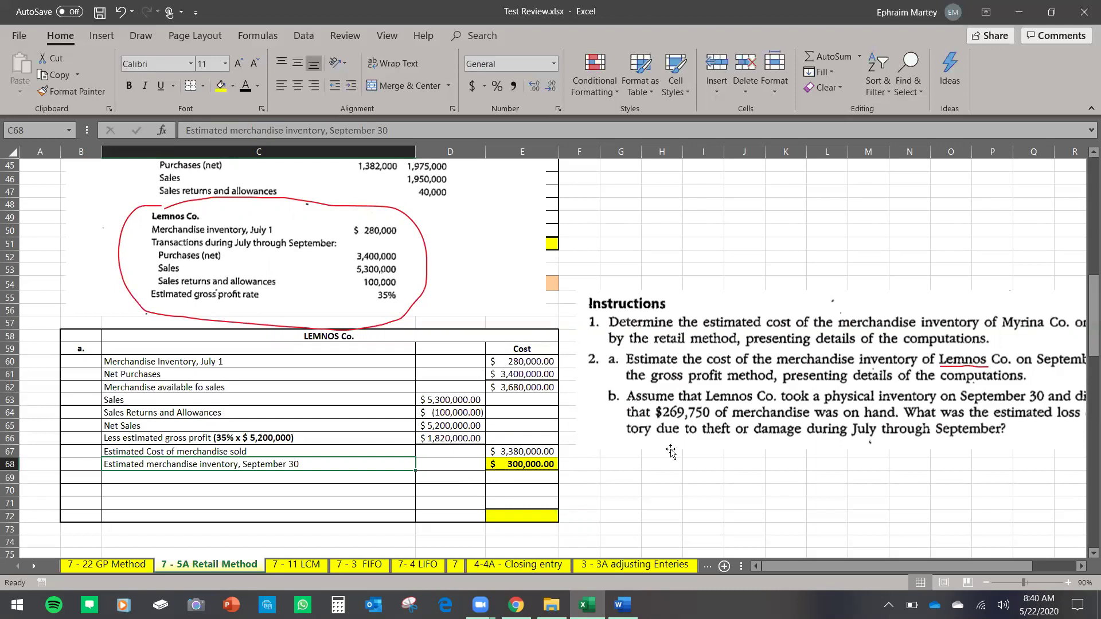
click(680, 383)
drag(680, 383, 641, 367)
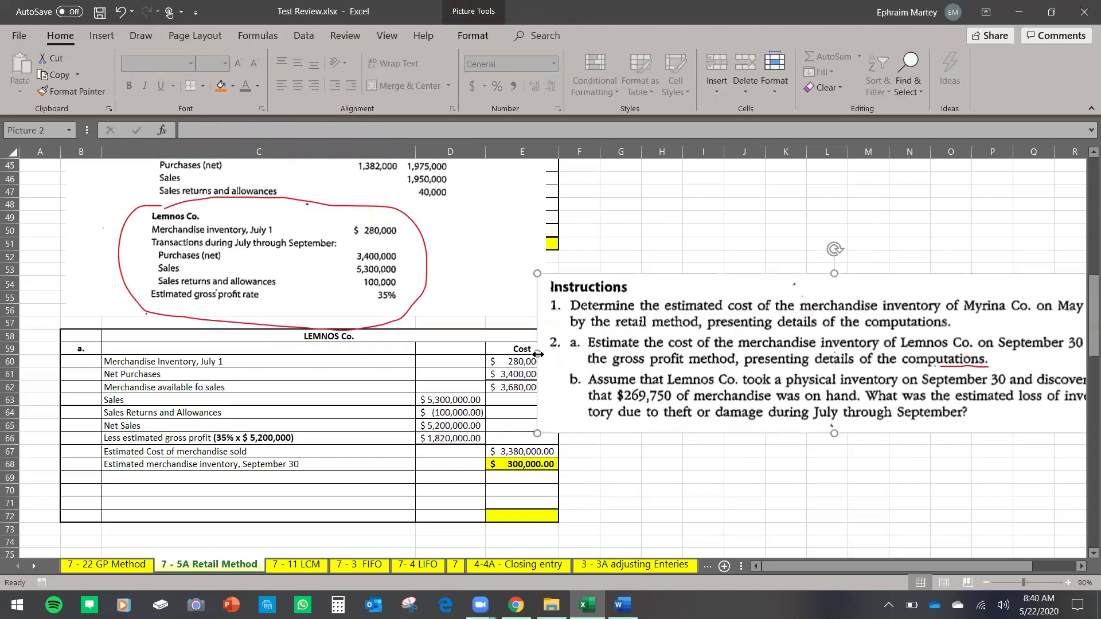
Show the part label "b." in B70 of the Lemnos Co. table.
click(89, 496)
text(b.)
key(ctrl+Return)
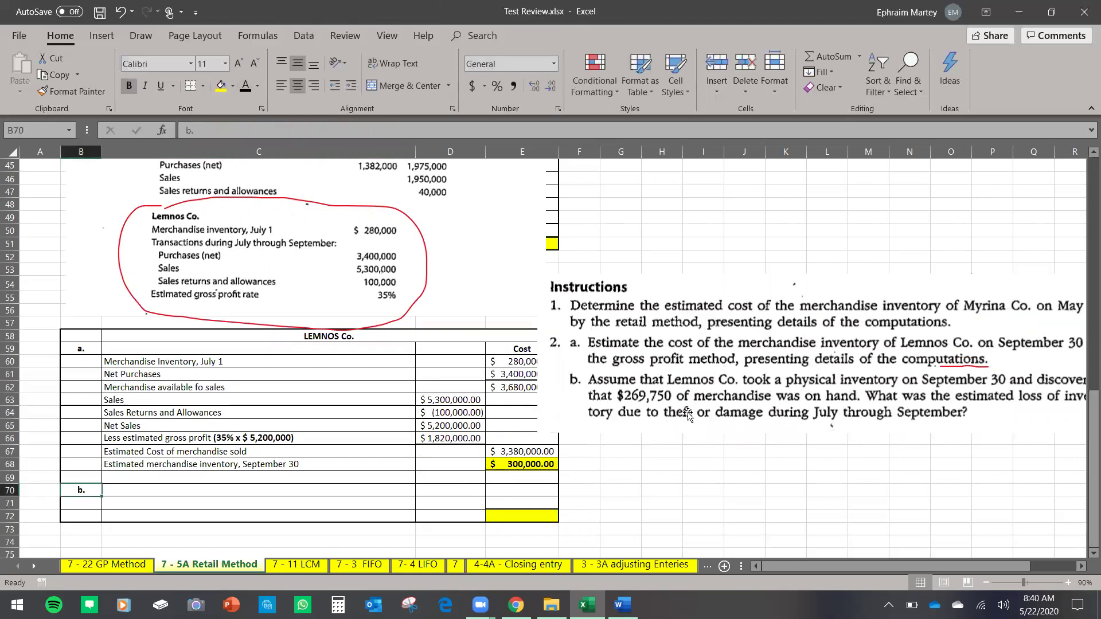
Shift the Instructions picture further left so its full text fits, and delete the red ink underline over it.
click(795, 380)
drag(950, 393, 896, 374)
click(954, 369)
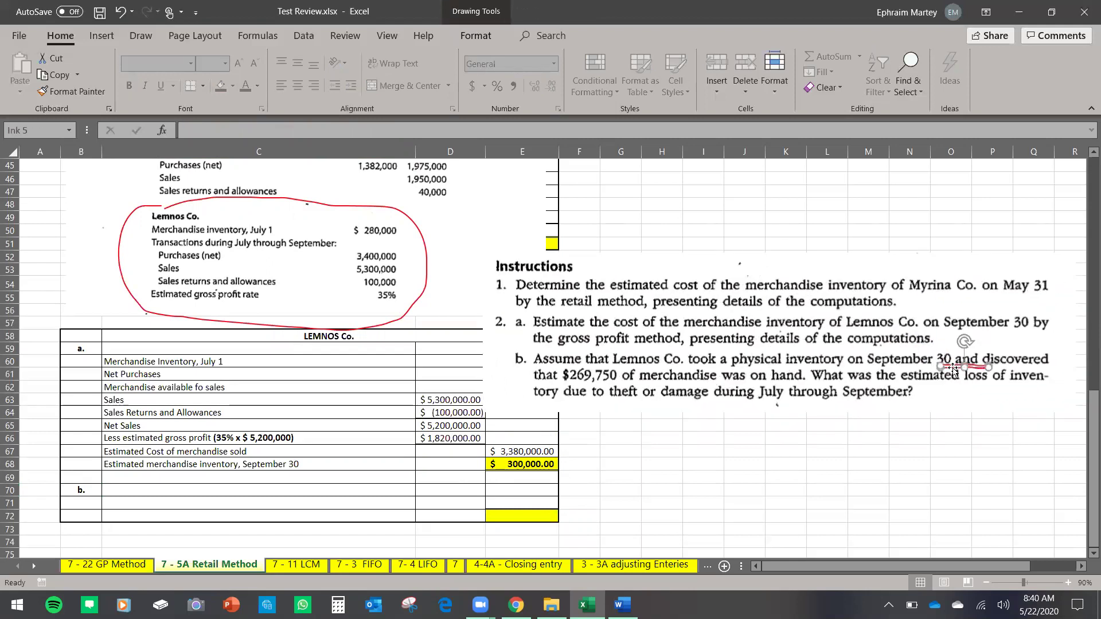
key(Delete)
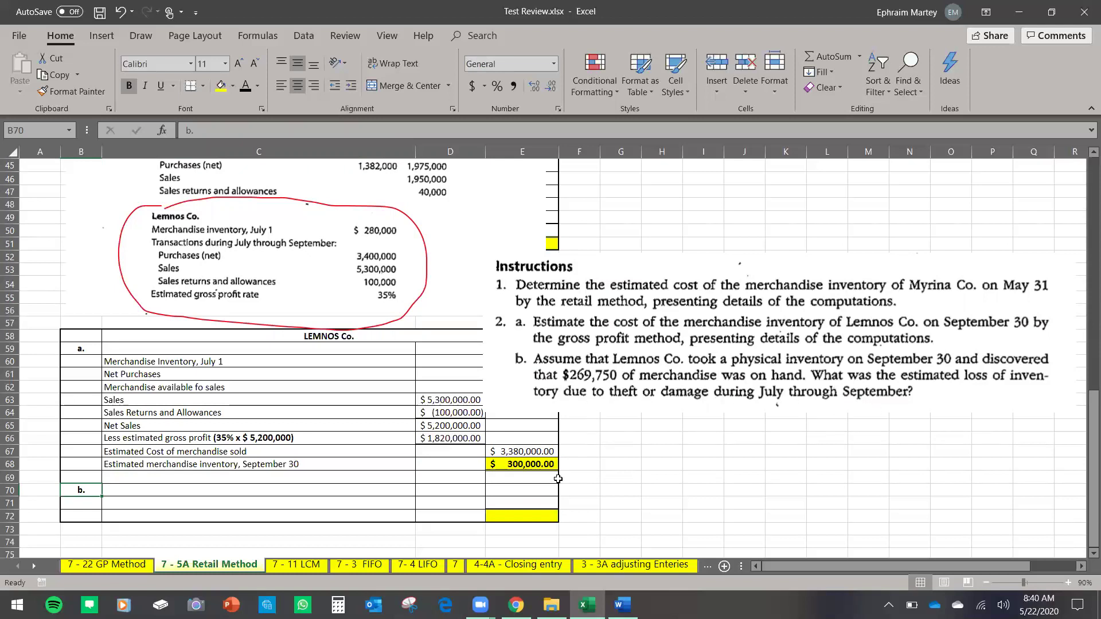
Reveal the "Estimated merchandise inventory, September 30" label in C70 with a black font and link E70 to E68.
scroll(556, 482, up, 1)
scroll(554, 486, down, 1)
click(538, 465)
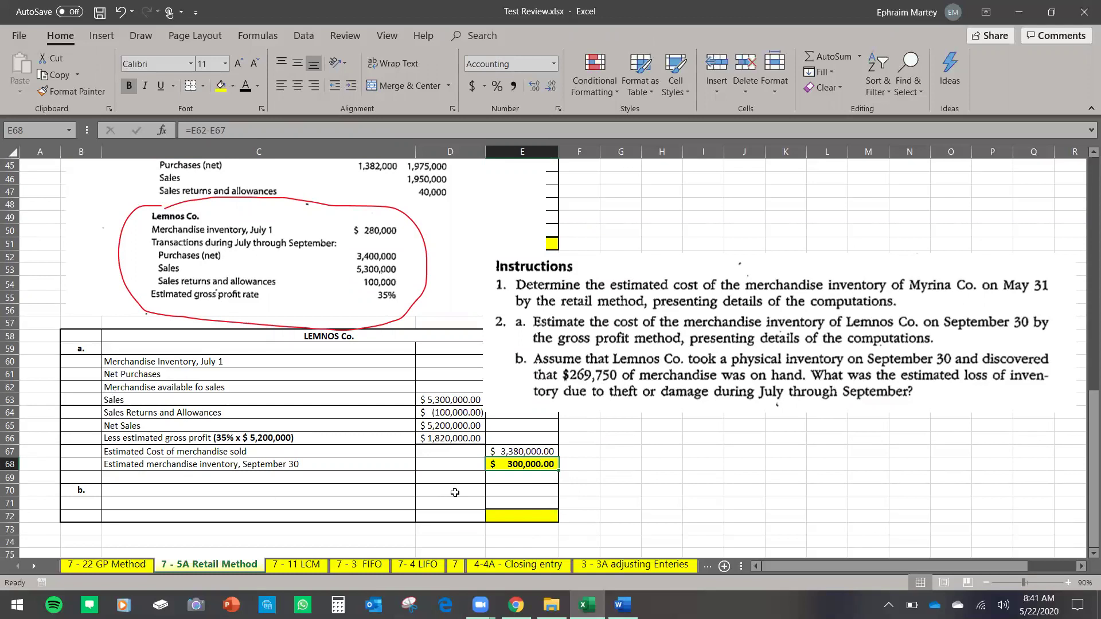
click(369, 490)
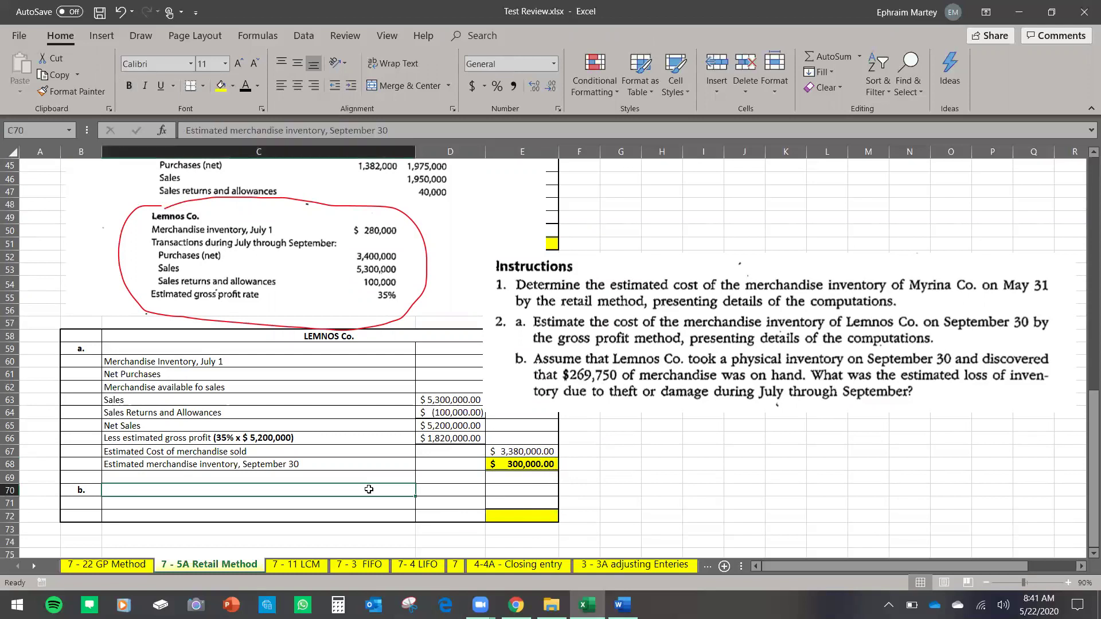
click(245, 86)
click(538, 483)
text(=)
click(511, 464)
key(Return)
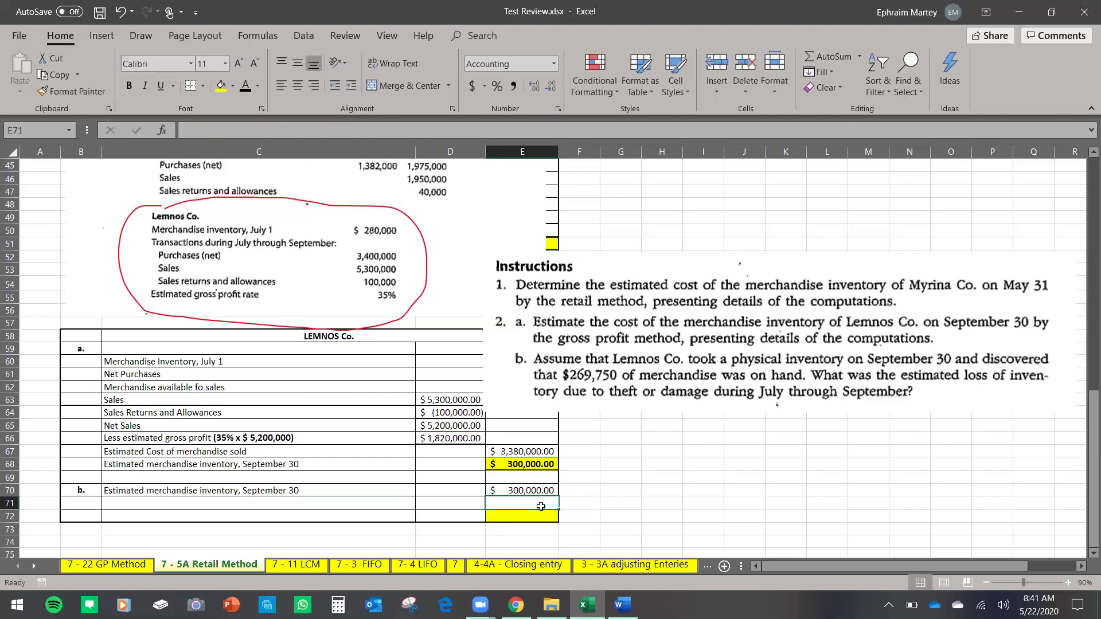
Enter the physical inventory amount 269,750 in E71 and calculate the inventory loss in E72 as E70-E71.
text(26)
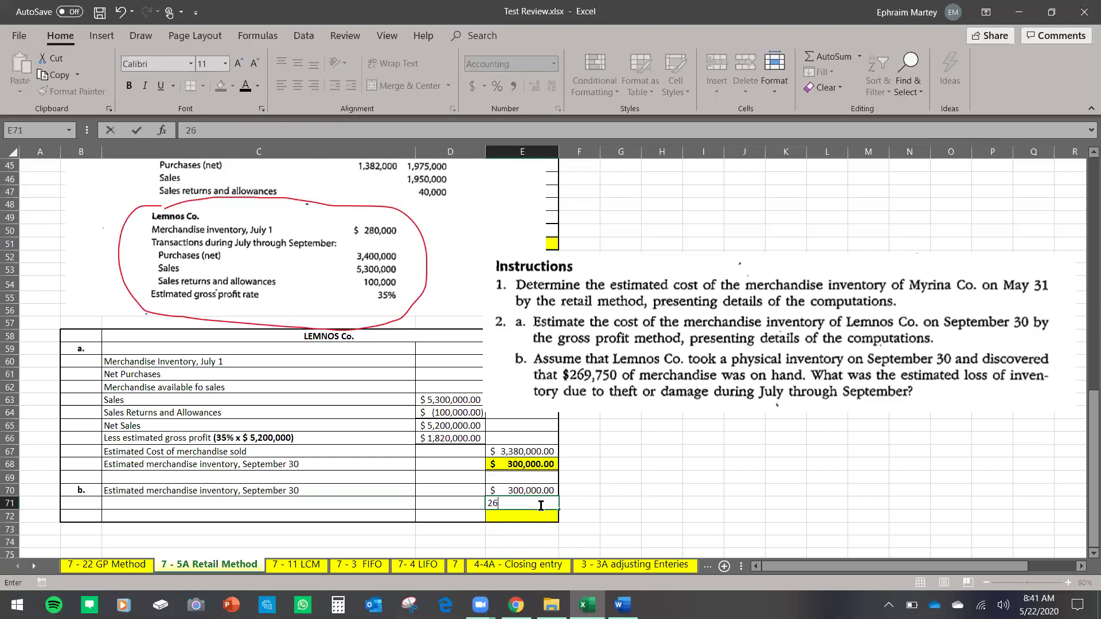
text(9,750)
key(Return)
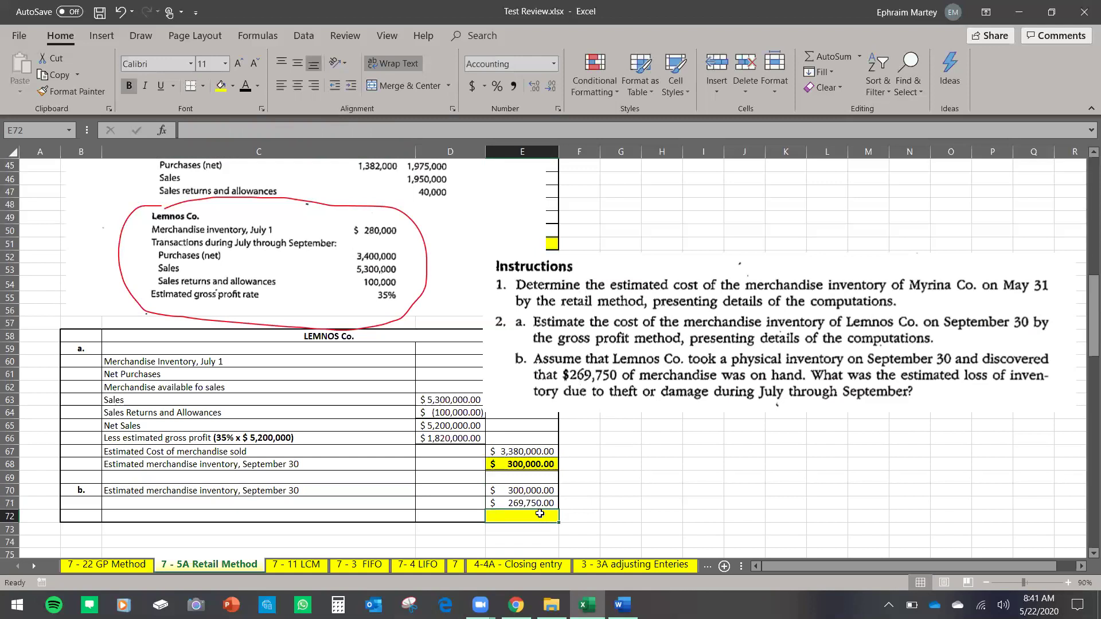
text(=)
click(525, 491)
text(-)
click(526, 504)
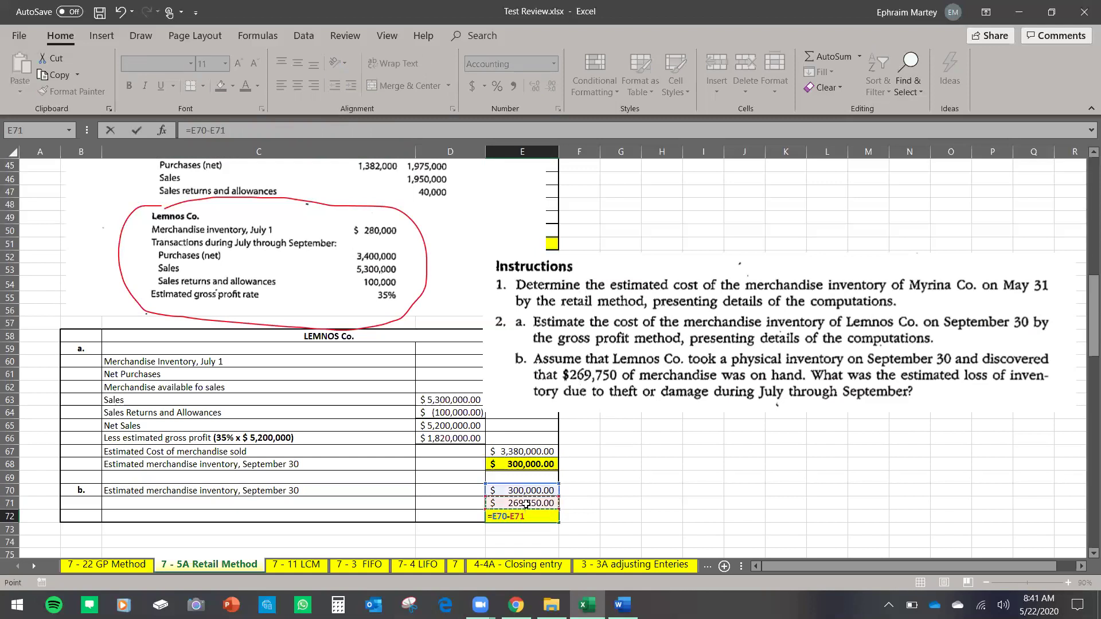
key(Return)
Reveal the physical inventory count label in C71 and the estimated loss of inventory label in C72 with a black font.
click(312, 507)
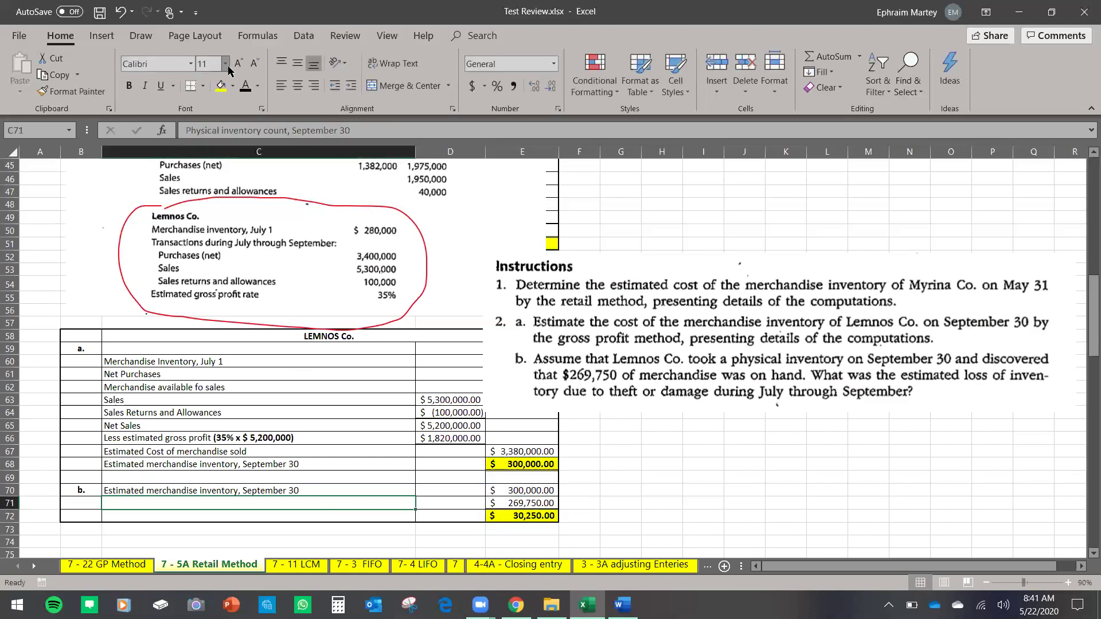
click(246, 85)
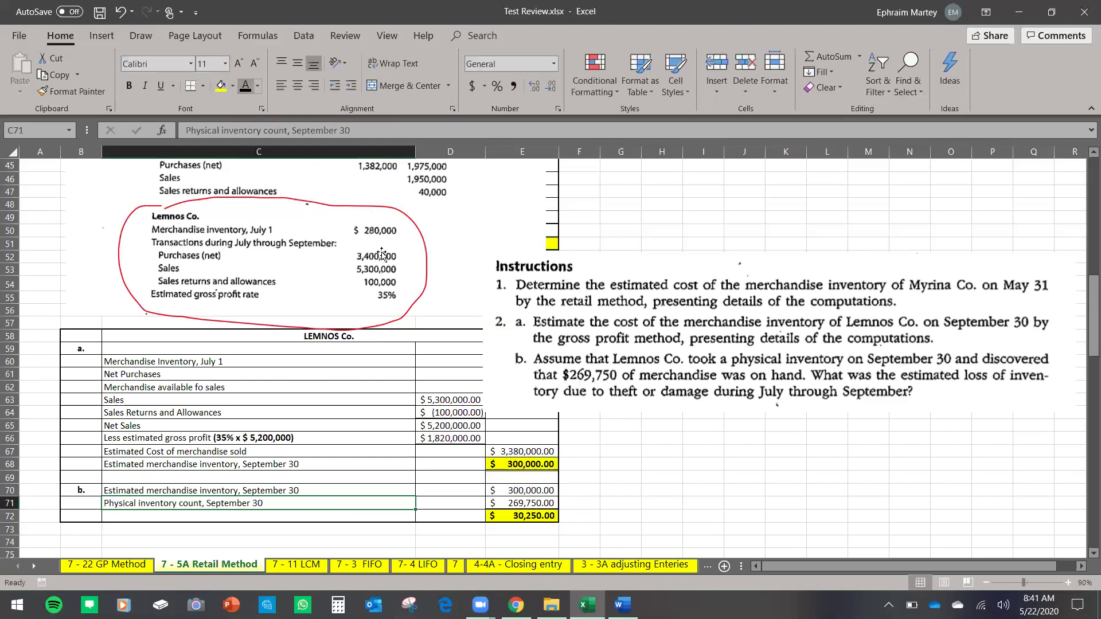
click(322, 516)
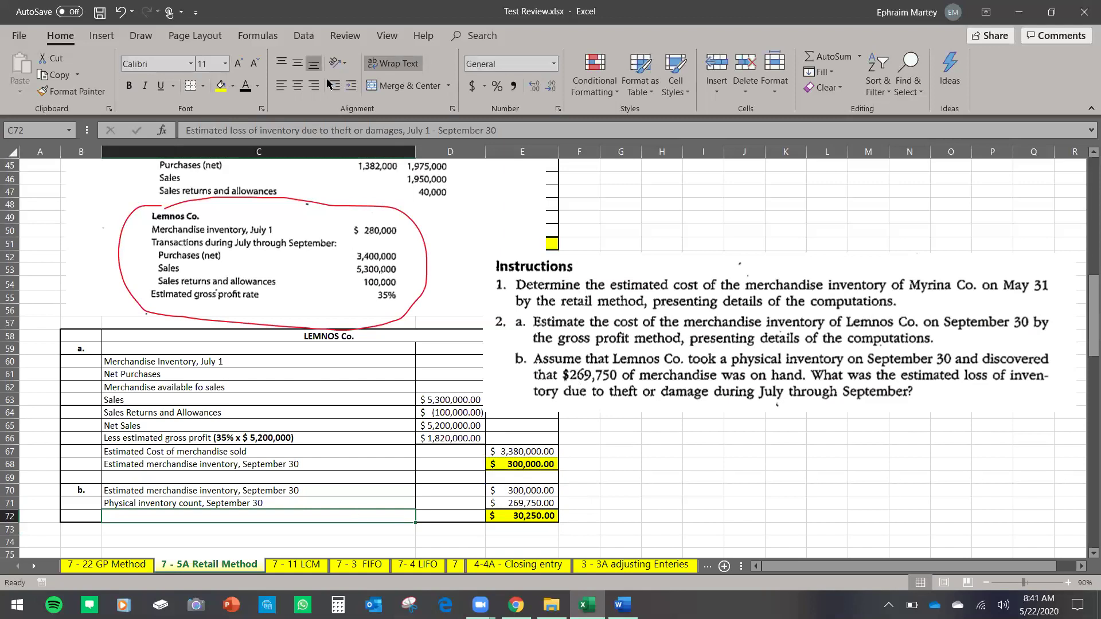
click(245, 86)
click(545, 518)
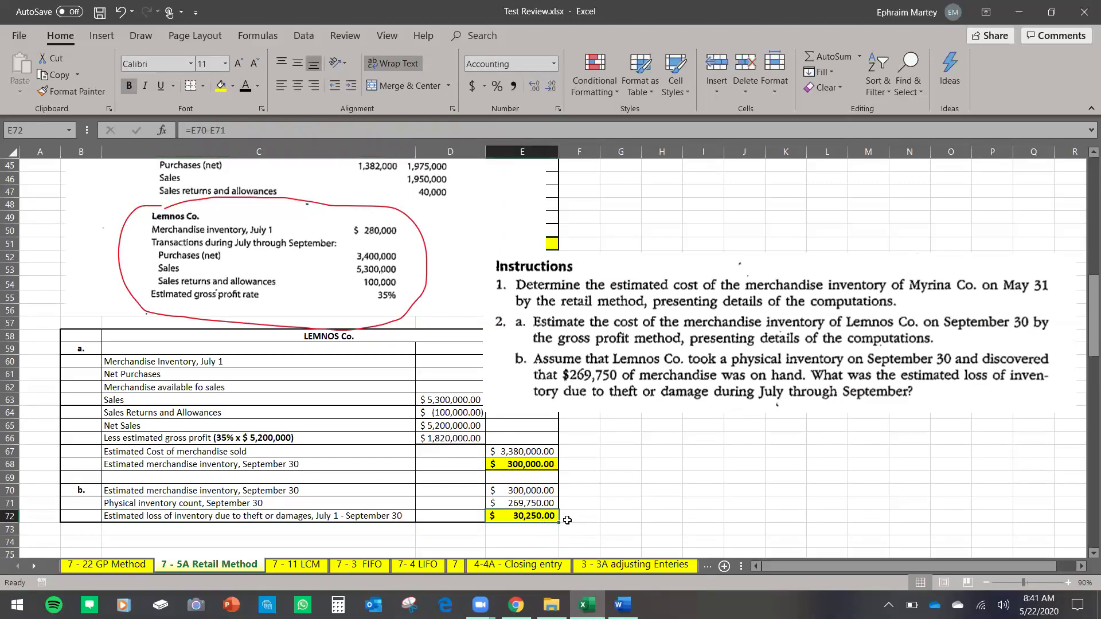
click(648, 494)
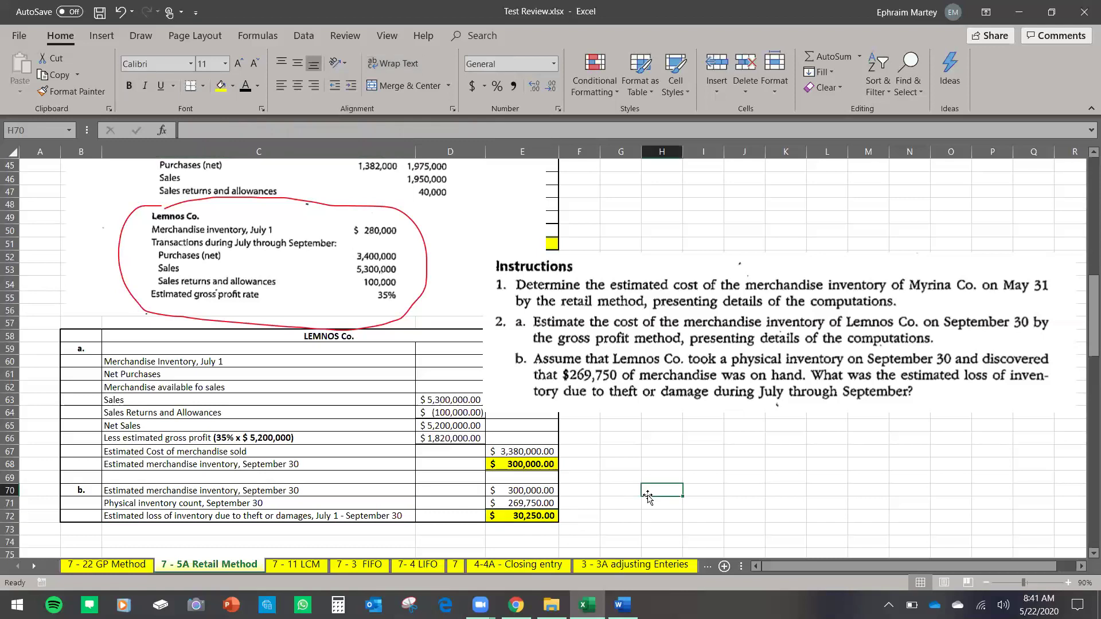
Delete the red ink outline around the Lemnos Co. data and move the PR 7-5A problem picture above the section 1 band.
click(425, 285)
key(Delete)
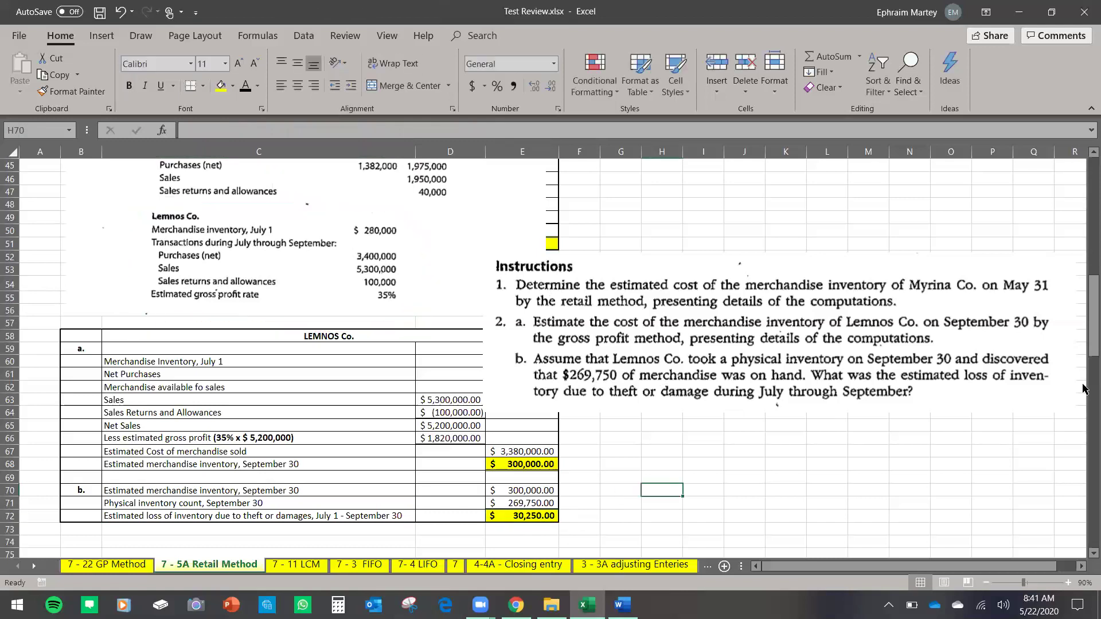
scroll(415, 306, up, 9)
drag(328, 396, 303, 132)
scroll(298, 241, up, 3)
mouse_move(300, 324)
mouse_down()
mouse_move(300, 253)
mouse_move(295, 311)
mouse_up()
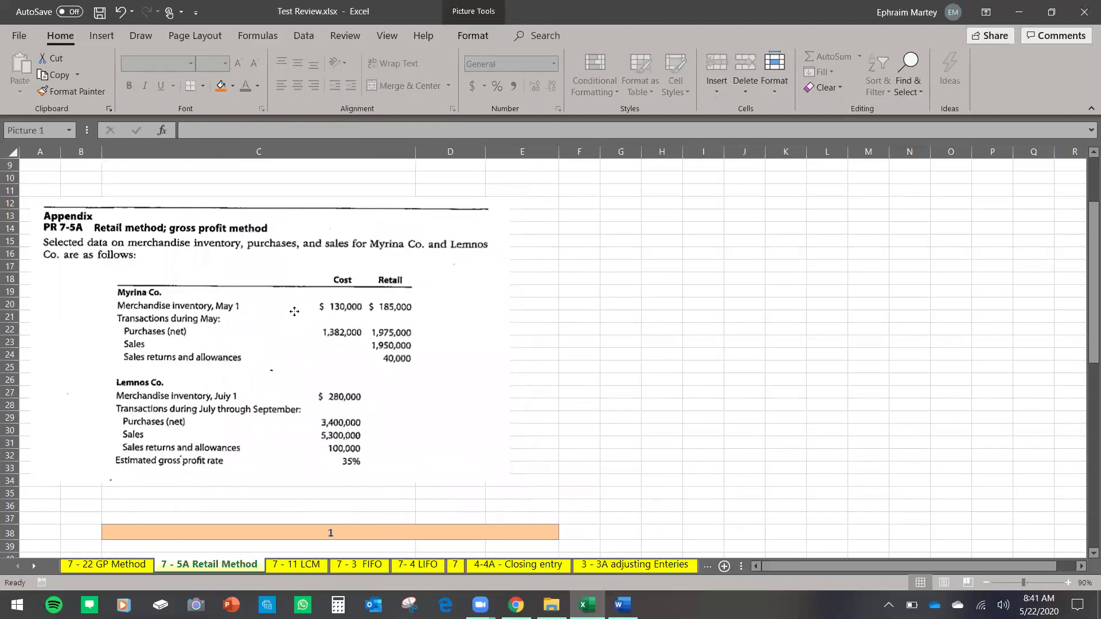
Move the Instructions picture up beside the PR 7-5A problem picture, clear of the answer tables.
scroll(727, 498, down, 3)
scroll(732, 528, down, 3)
scroll(732, 528, down, 3)
drag(754, 479, 774, 241)
scroll(493, 309, down, 3)
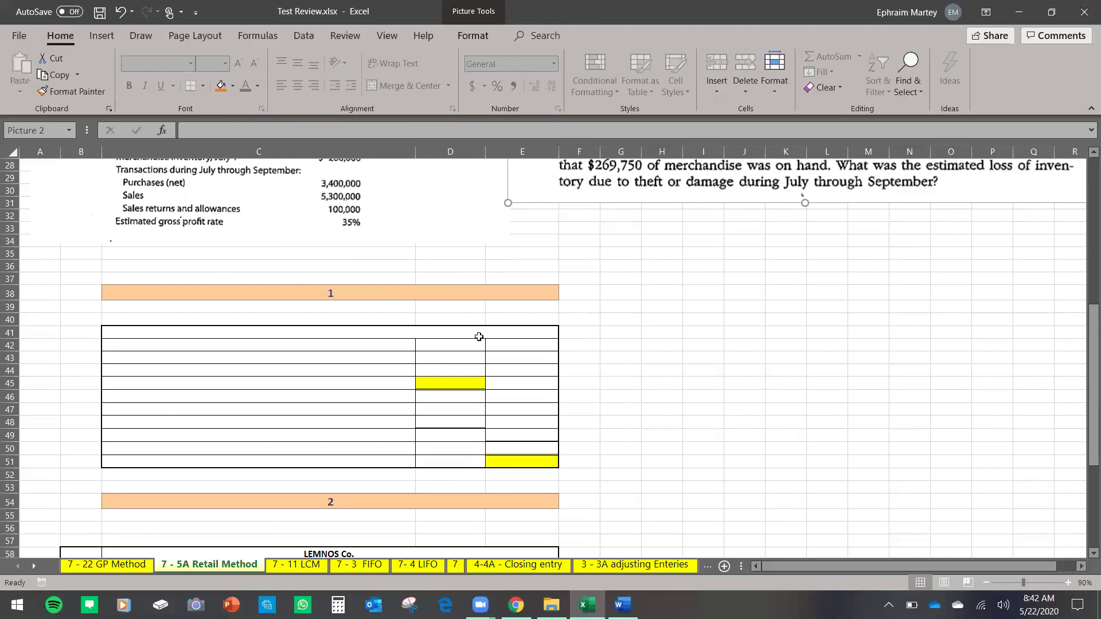
Reveal the MYRINA Co. title and the Cost and Retail headings in C41:E42 with a black font.
drag(184, 331, 485, 347)
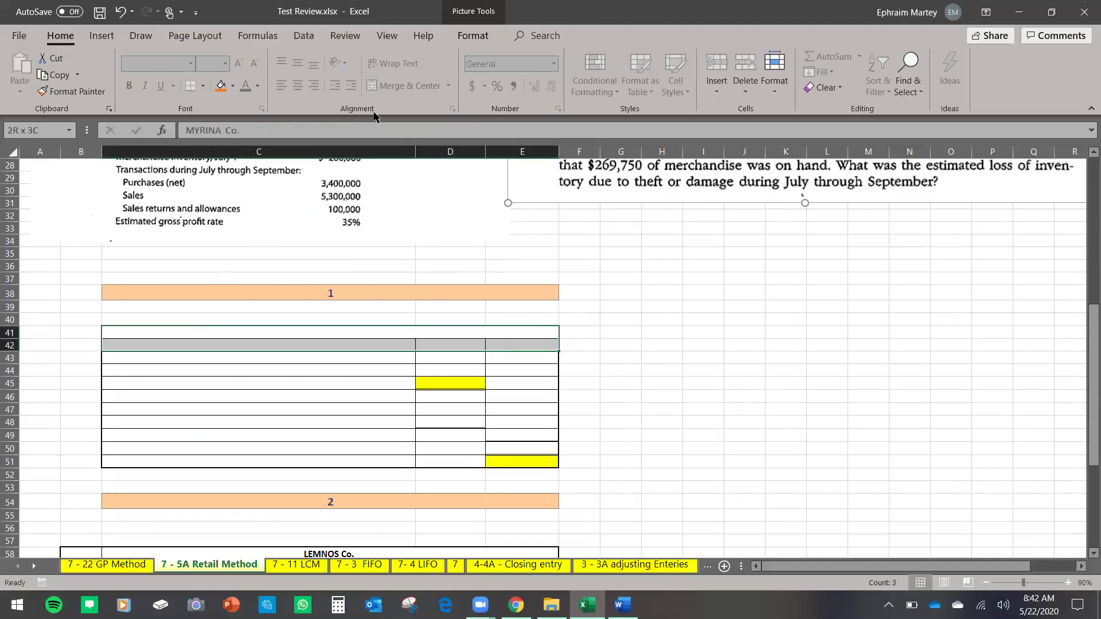
click(241, 85)
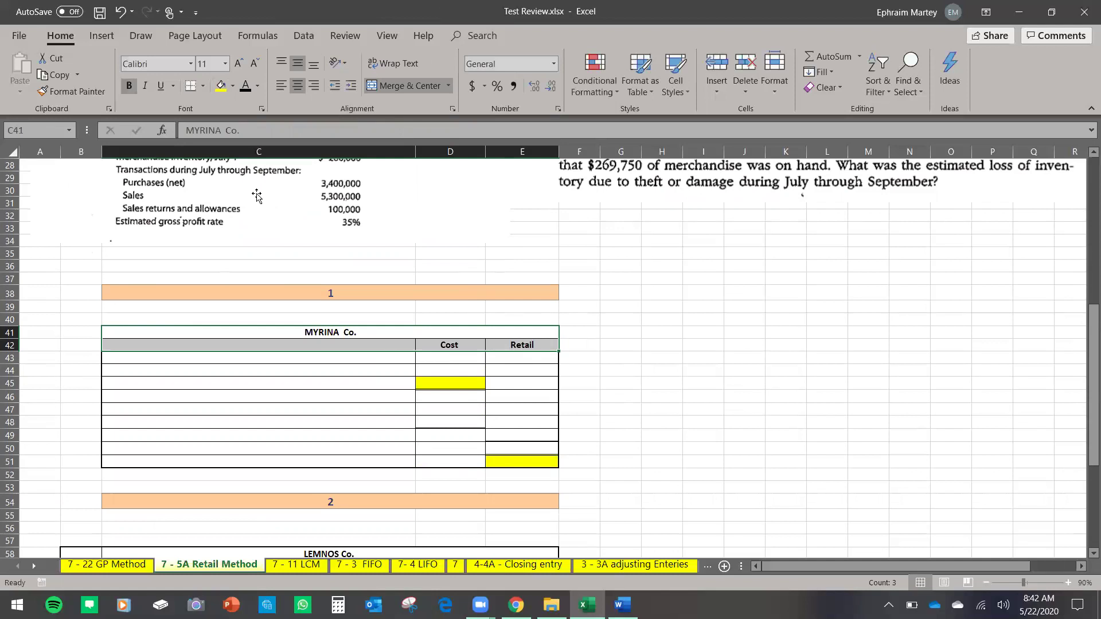
Shift the PR 7-5A problem picture down slightly and circle its Myrina Co. cost and retail data in red ink.
scroll(258, 198, up, 2)
scroll(290, 226, up, 2)
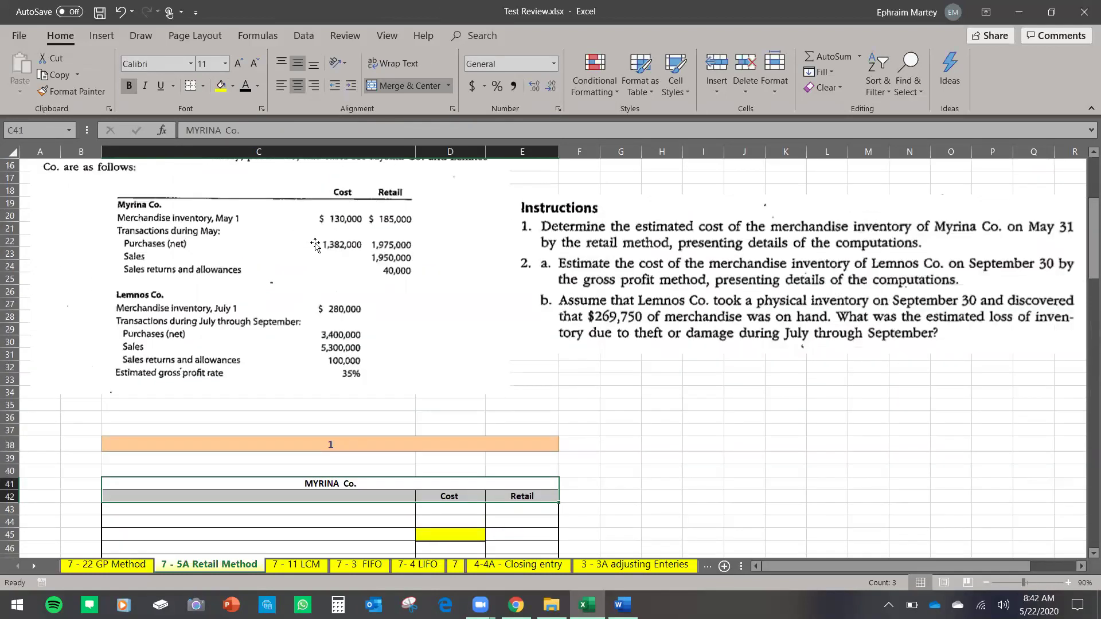
click(146, 259)
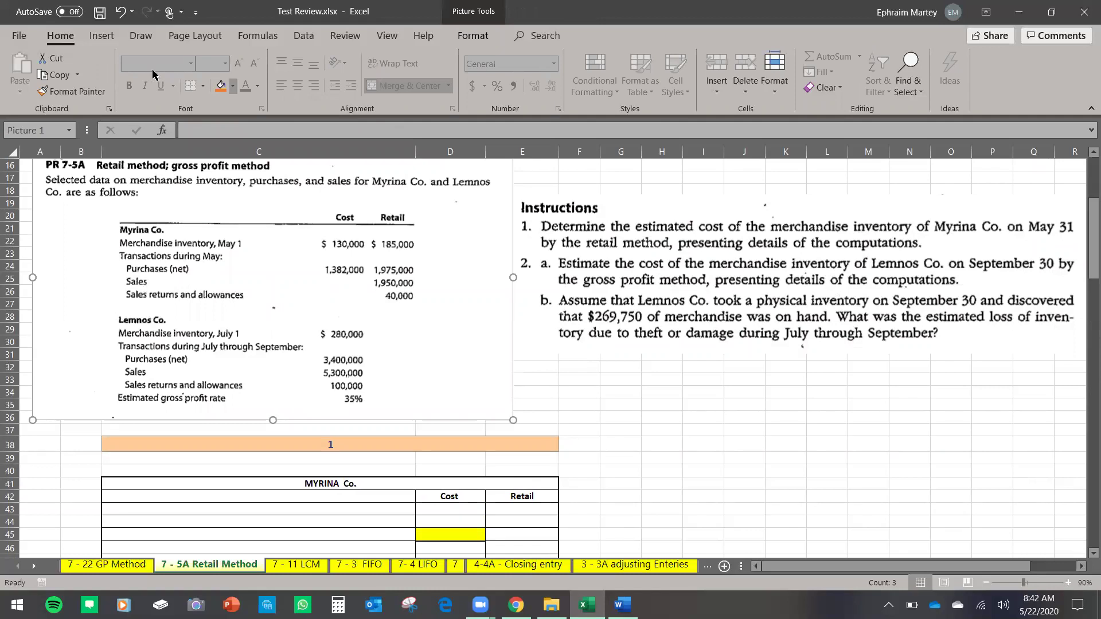
click(141, 36)
click(507, 69)
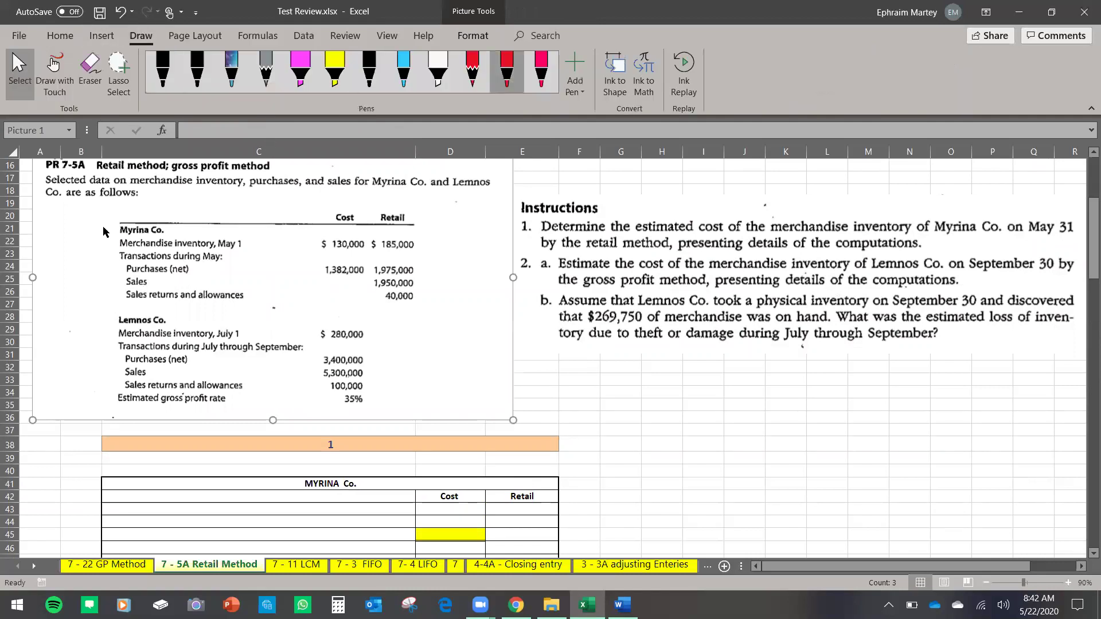
mouse_move(161, 210)
mouse_down()
mouse_move(101, 244)
mouse_move(110, 294)
mouse_move(320, 330)
mouse_move(458, 262)
mouse_move(234, 205)
mouse_move(152, 198)
mouse_up()
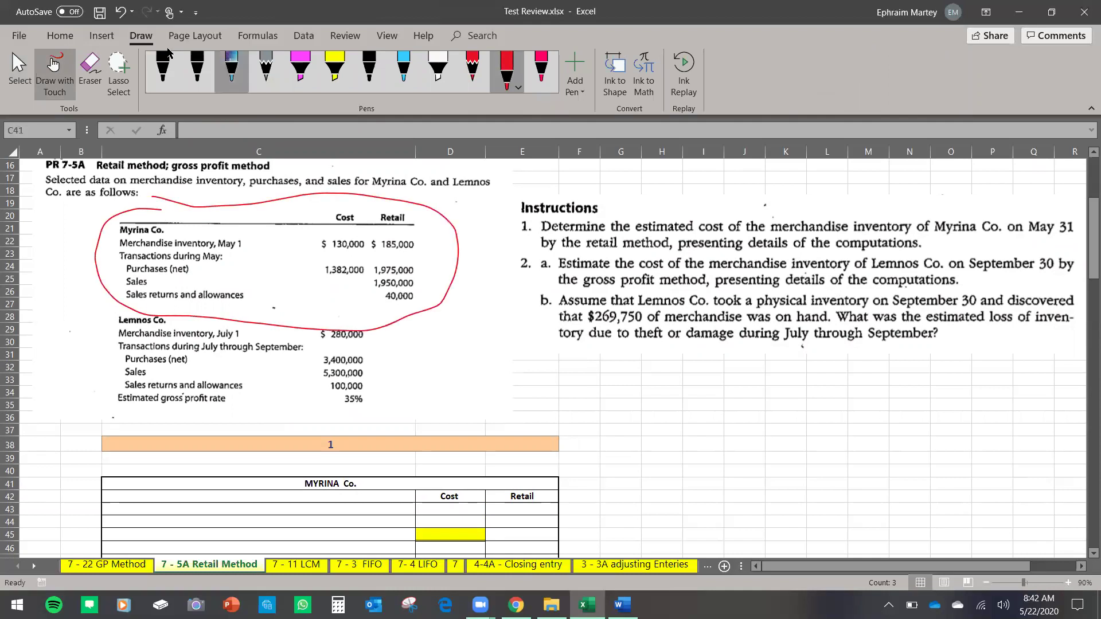
click(19, 72)
click(71, 38)
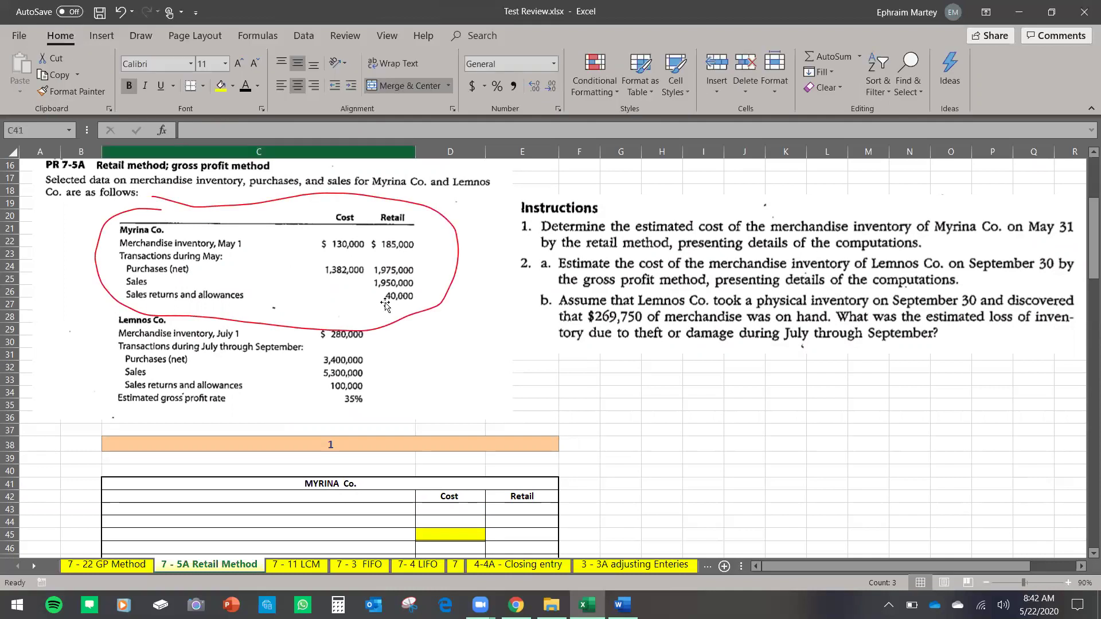
Reveal the Beginning Merchandise Inventory, May 1 label in row 43 of the MYRINA Co. table with a black font.
scroll(517, 355, down, 1)
scroll(468, 383, up, 1)
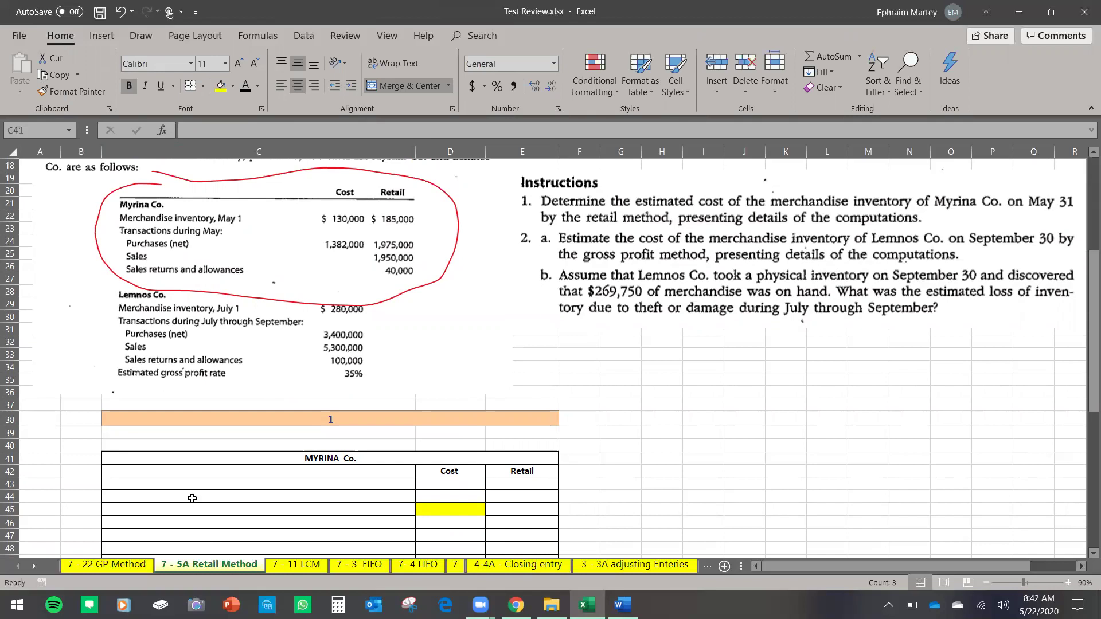
drag(191, 490, 523, 487)
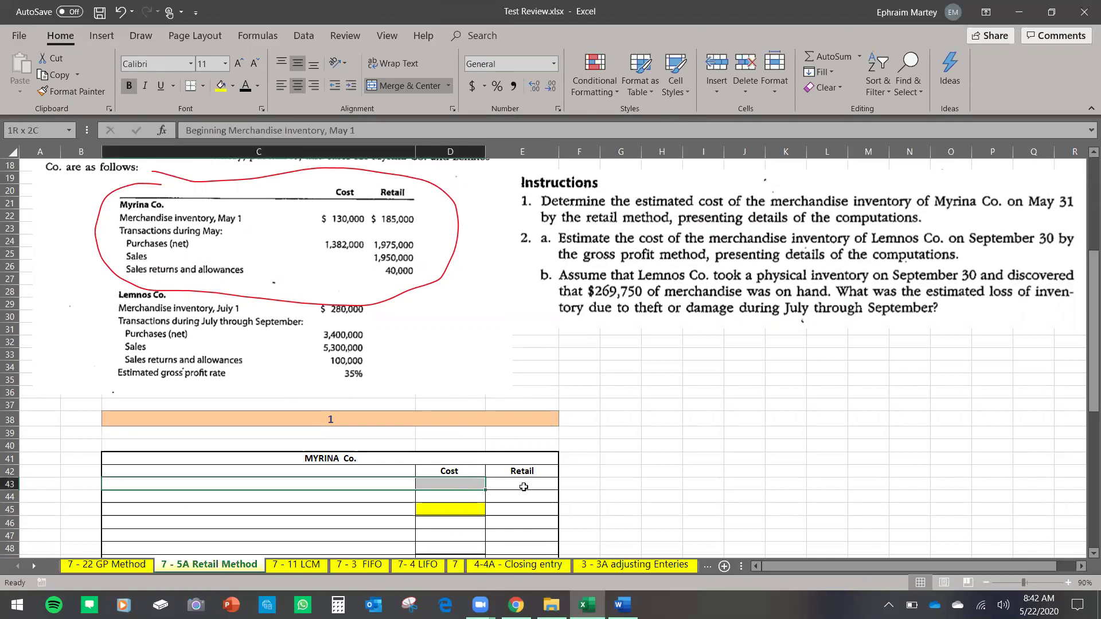
click(245, 85)
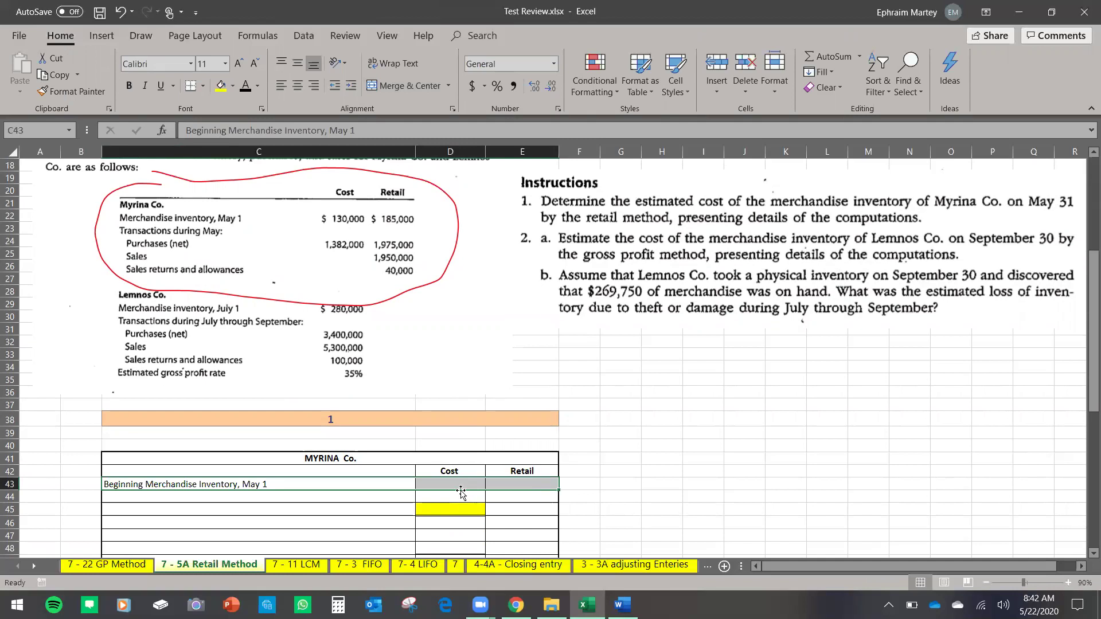
Enter the May 1 beginning inventory as 130,000 at cost in D43 and 185,000 at retail in E43.
click(453, 486)
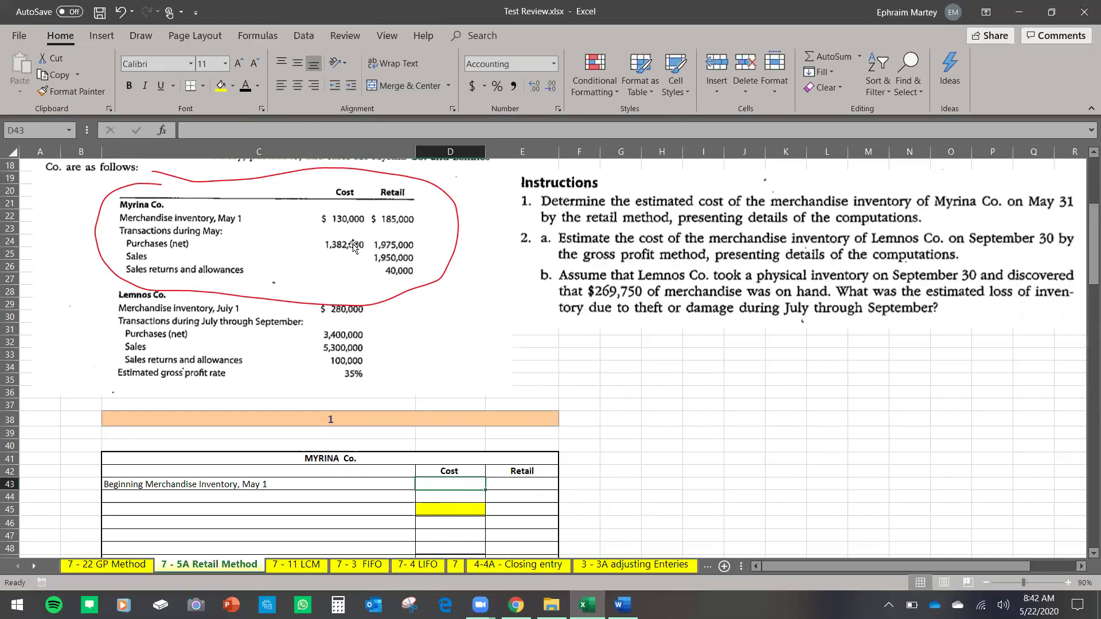
text(130,000)
key(Return)
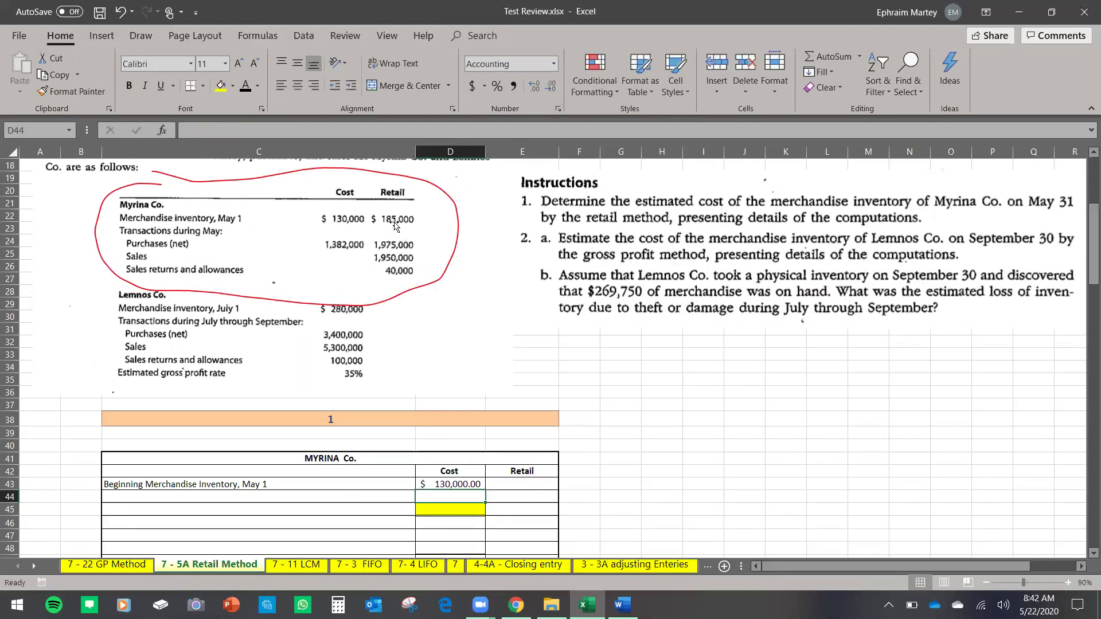
click(514, 487)
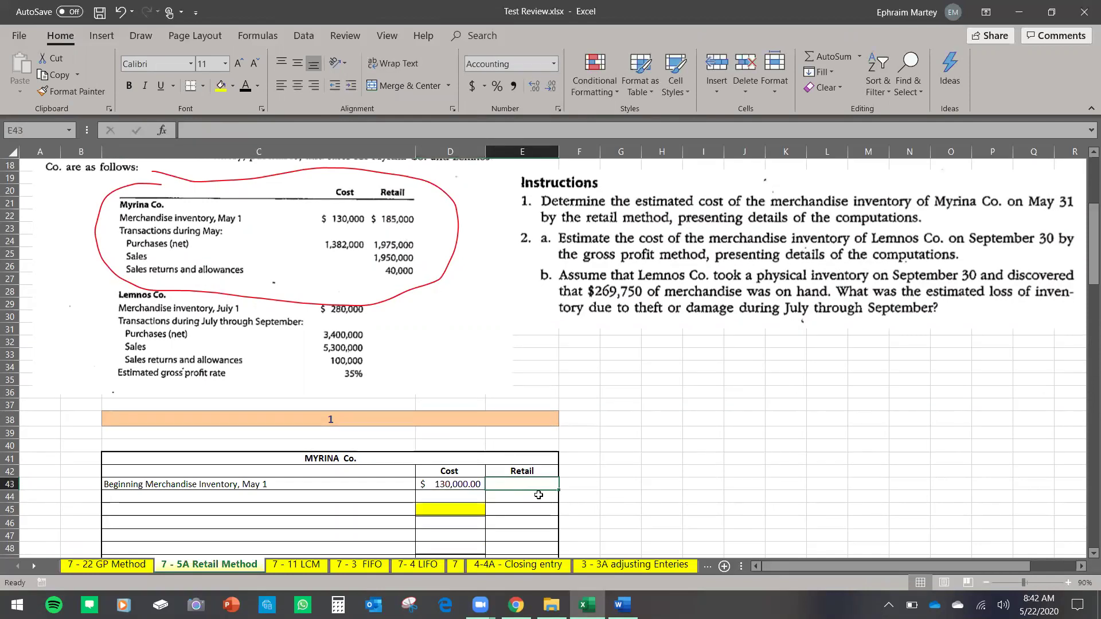
text(185000)
key(Return)
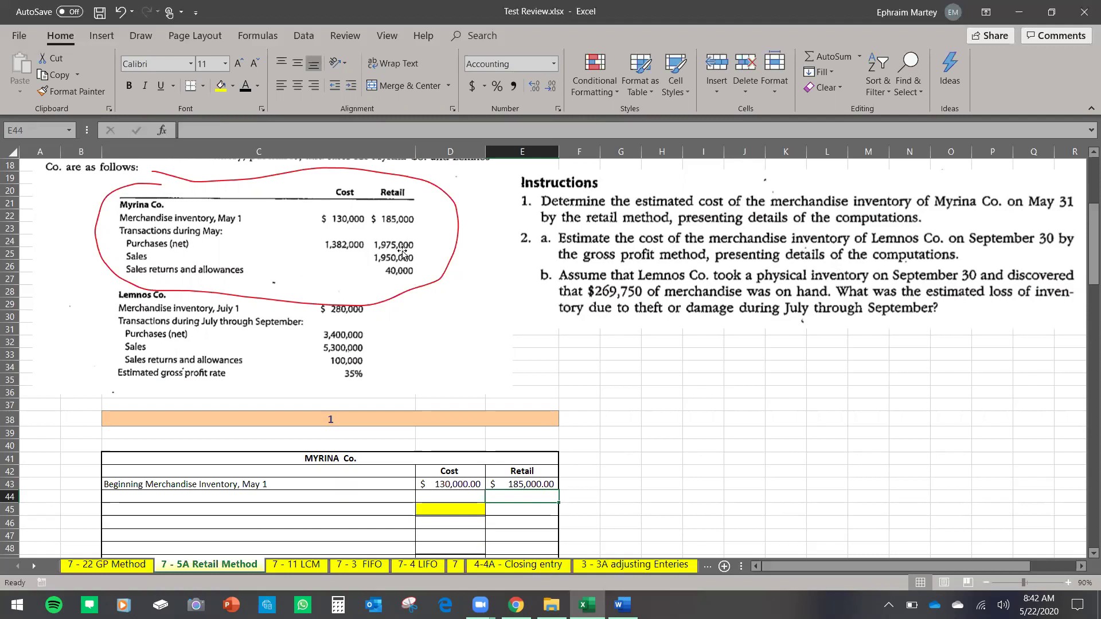
Reveal the Net Purchases label in C44 and enter its cost of 1,382,000 in D44, both in a black font.
click(261, 494)
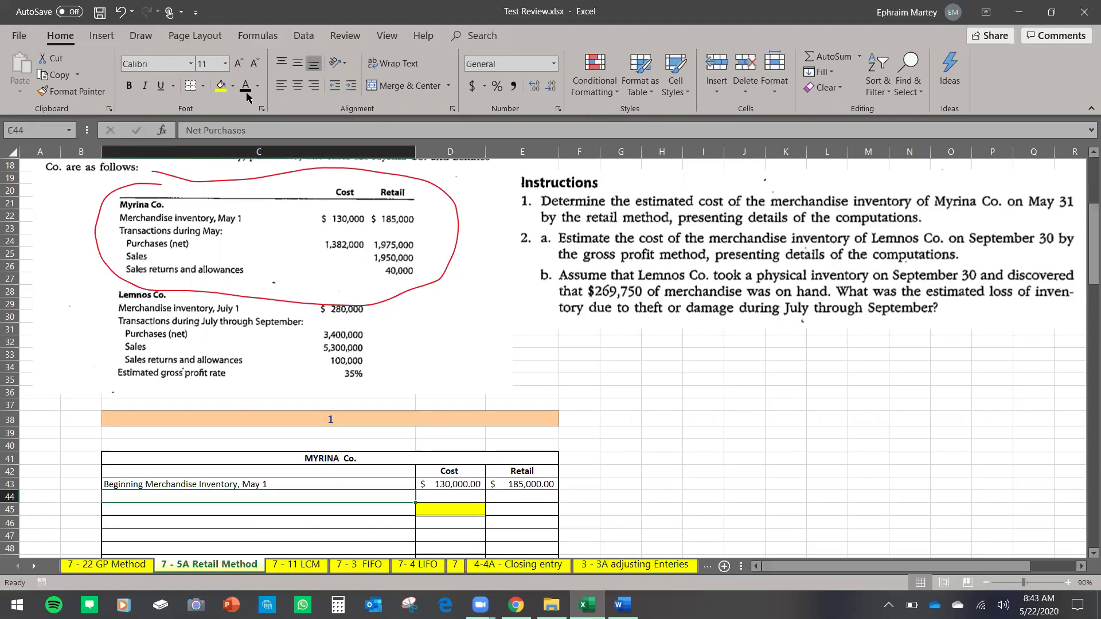
click(468, 497)
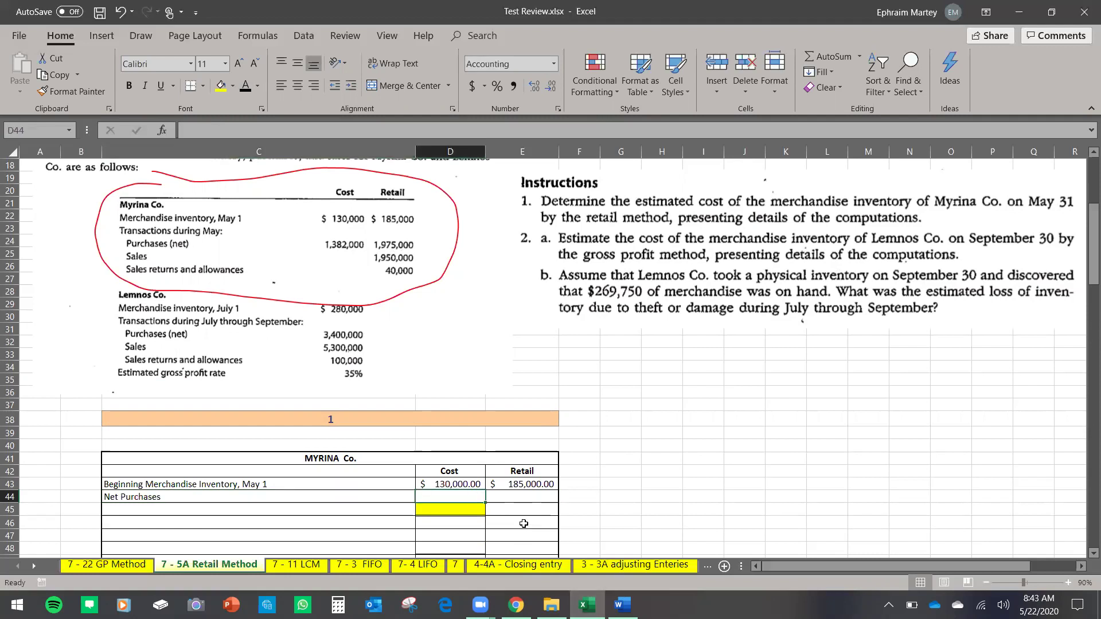
text(13)
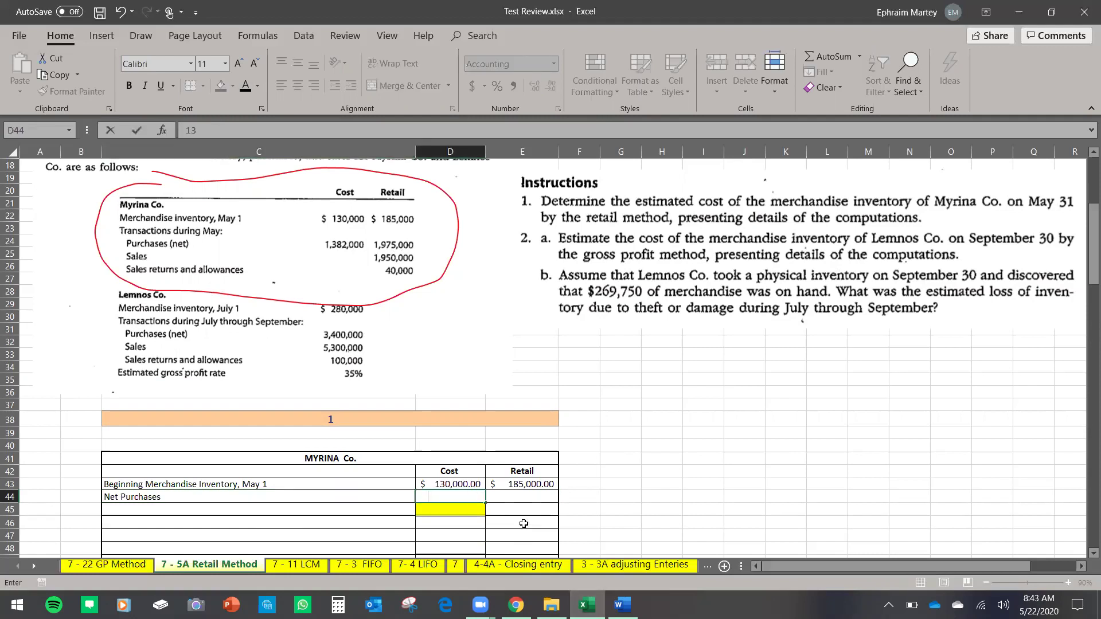
text(8200)
key(Return)
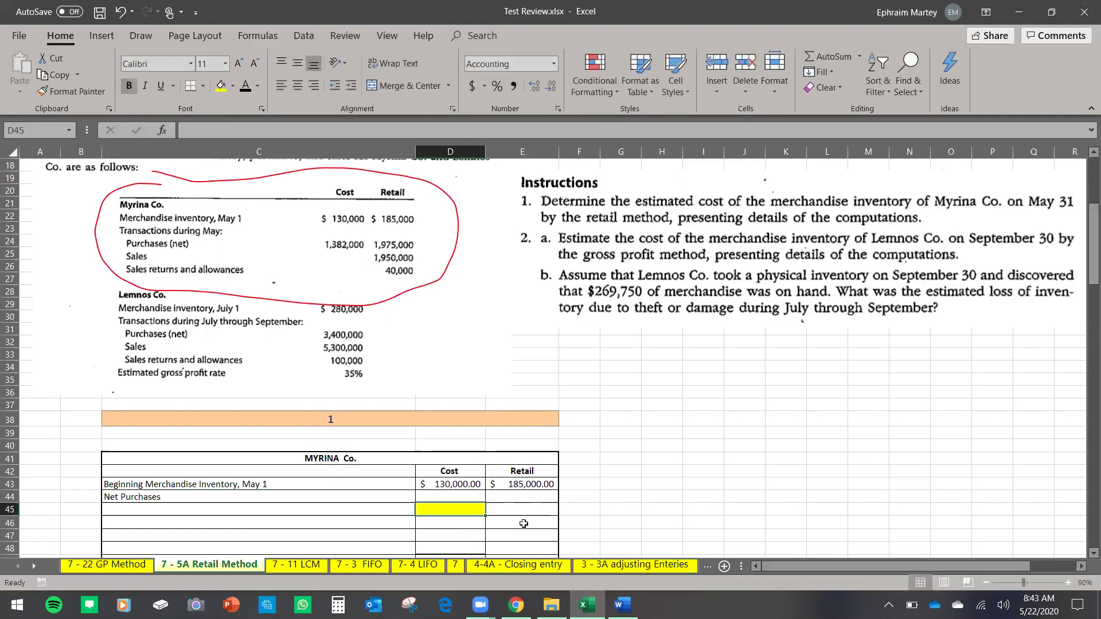
click(439, 493)
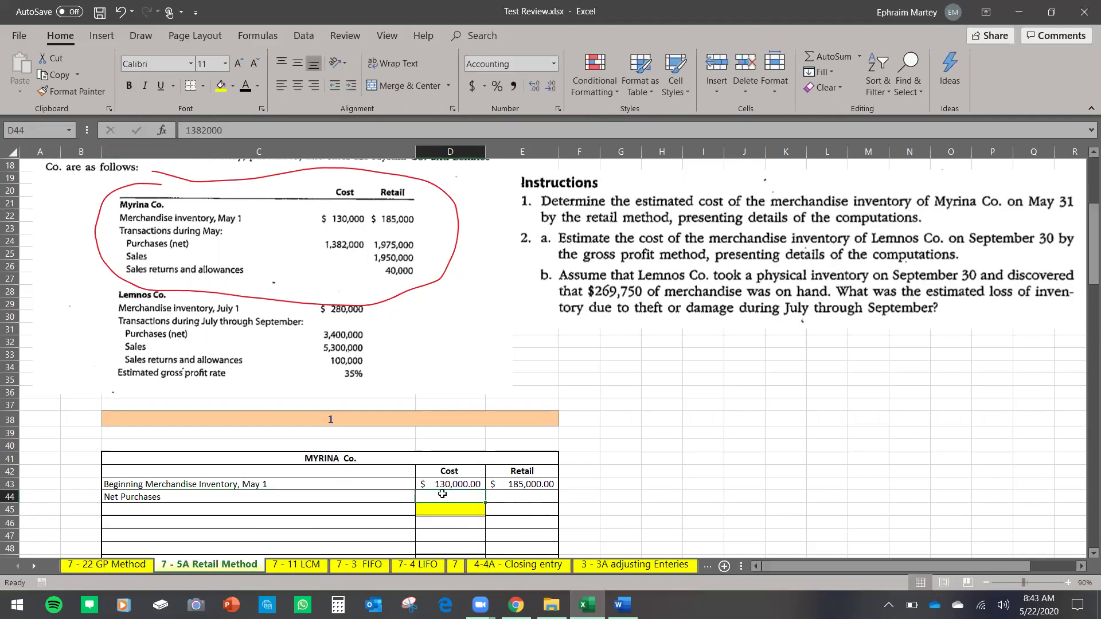
drag(442, 495, 516, 509)
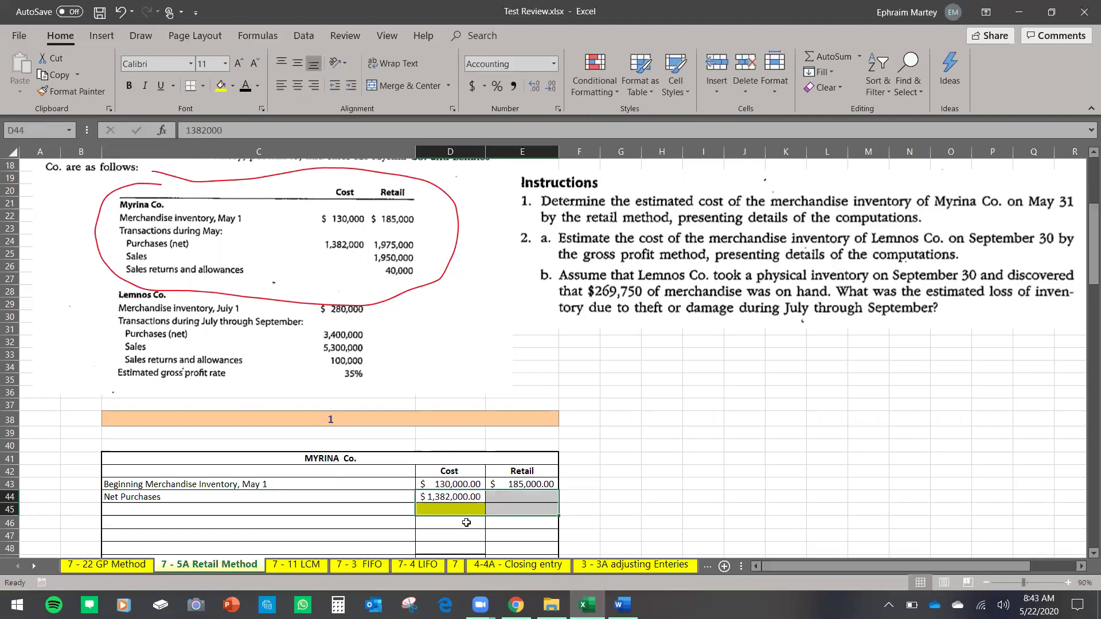
Enter 1,975,000 as the retail value of net purchases in E44.
click(517, 497)
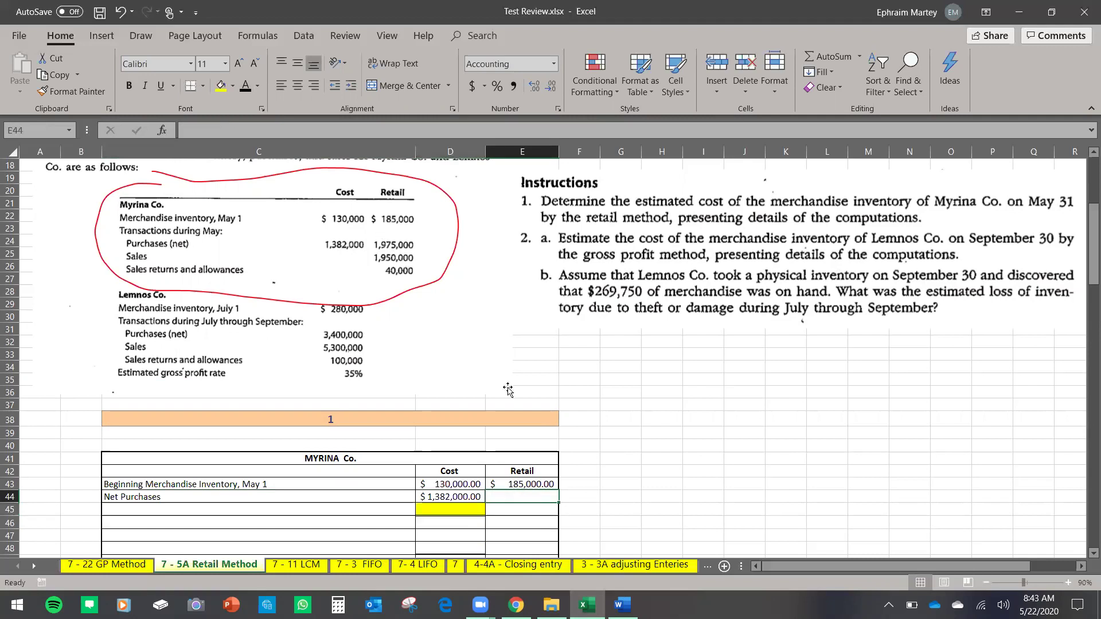
text(1,975,000)
key(Return)
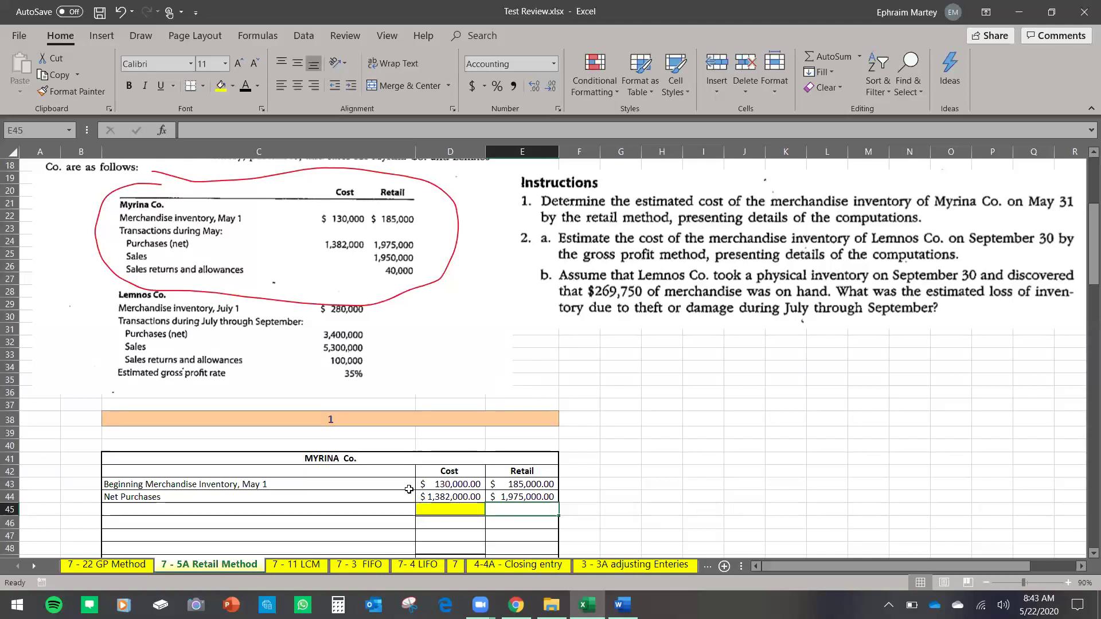
Total the cost amounts D43:D44 in D45 with a SUM formula and copy it to E45 for the retail column.
click(446, 483)
drag(446, 483, 451, 509)
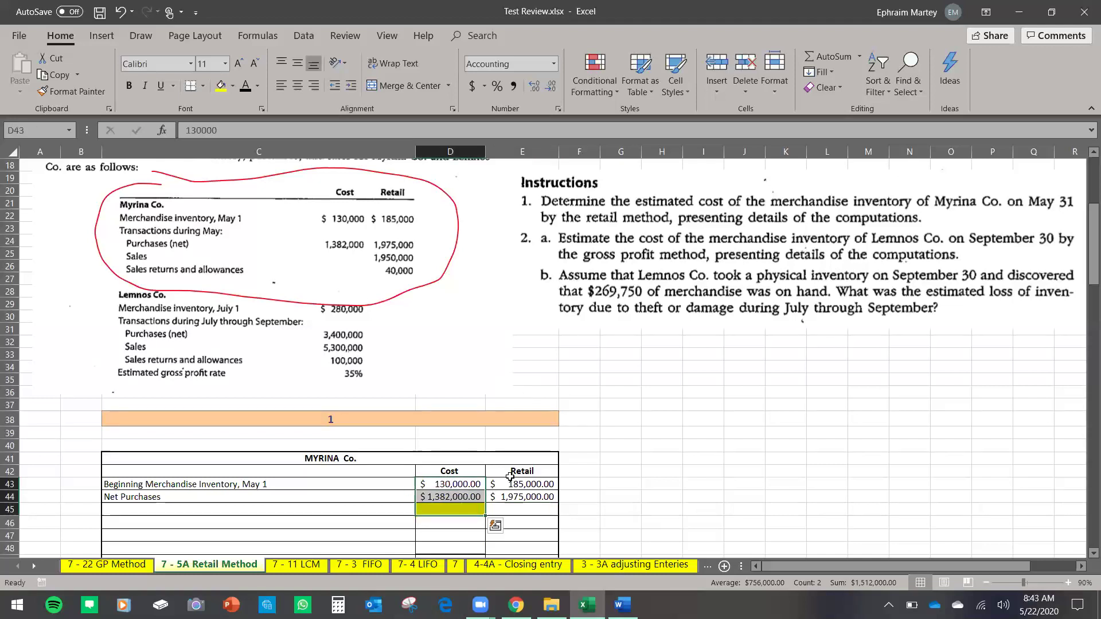
drag(516, 484, 497, 510)
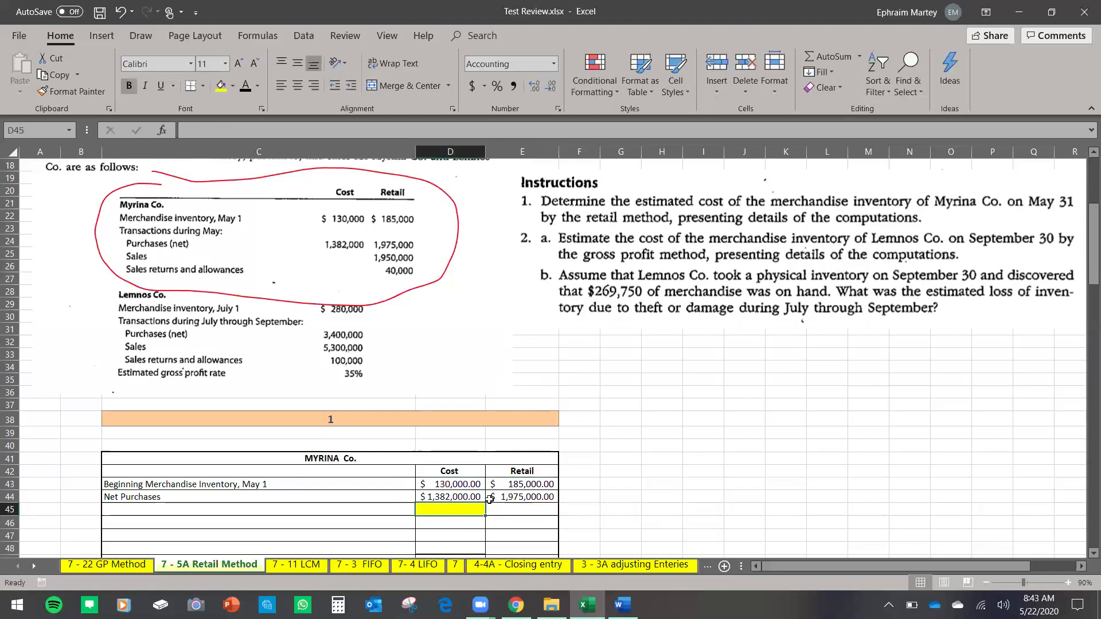
click(835, 56)
key(Return)
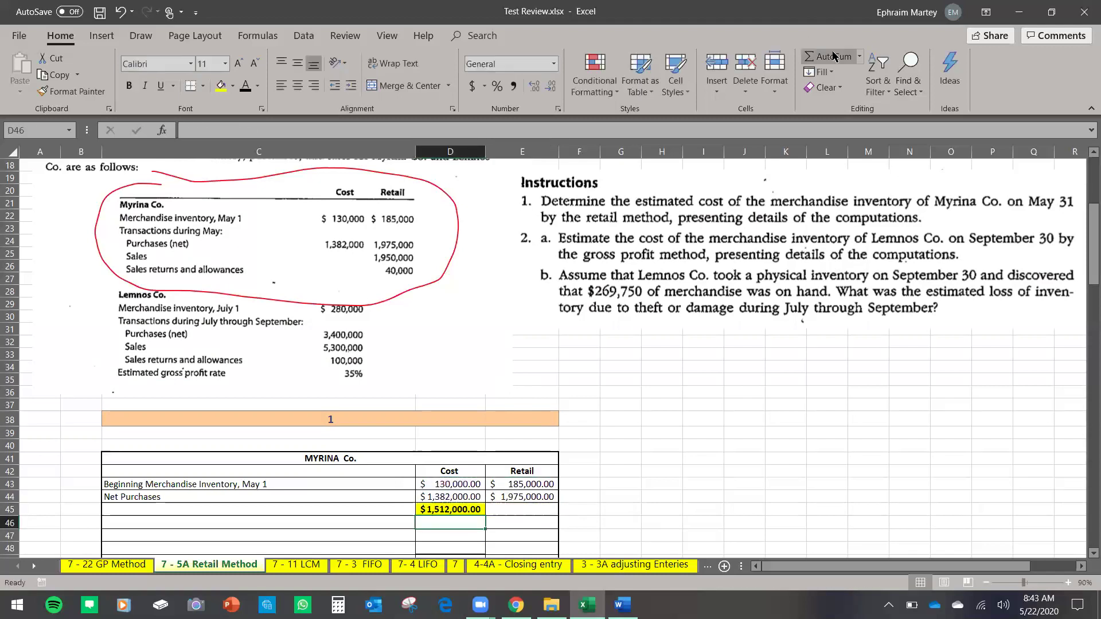
click(481, 512)
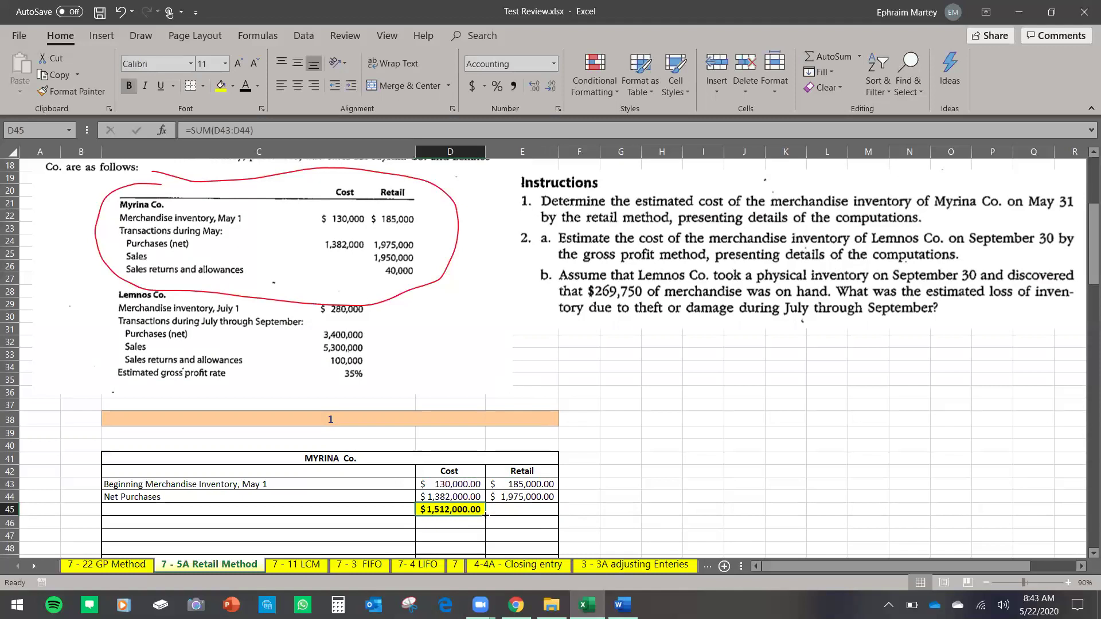
drag(484, 514, 525, 512)
click(529, 525)
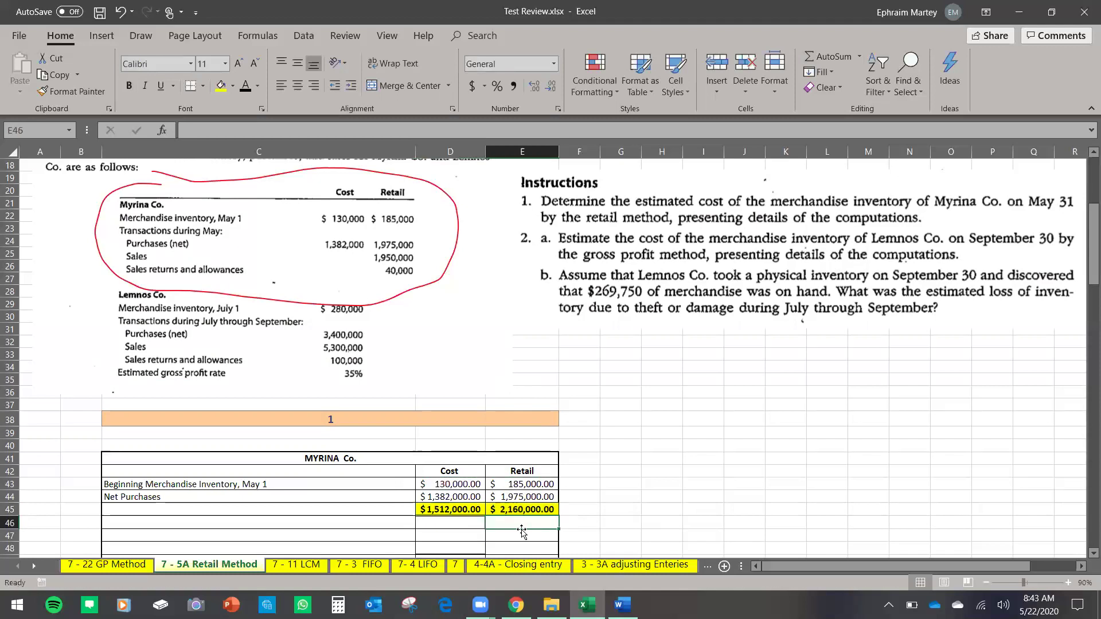
Review the cost and retail totals in D45:E45 against the circled Myrina Co. data and the instructions.
scroll(527, 523, down, 1)
click(522, 486)
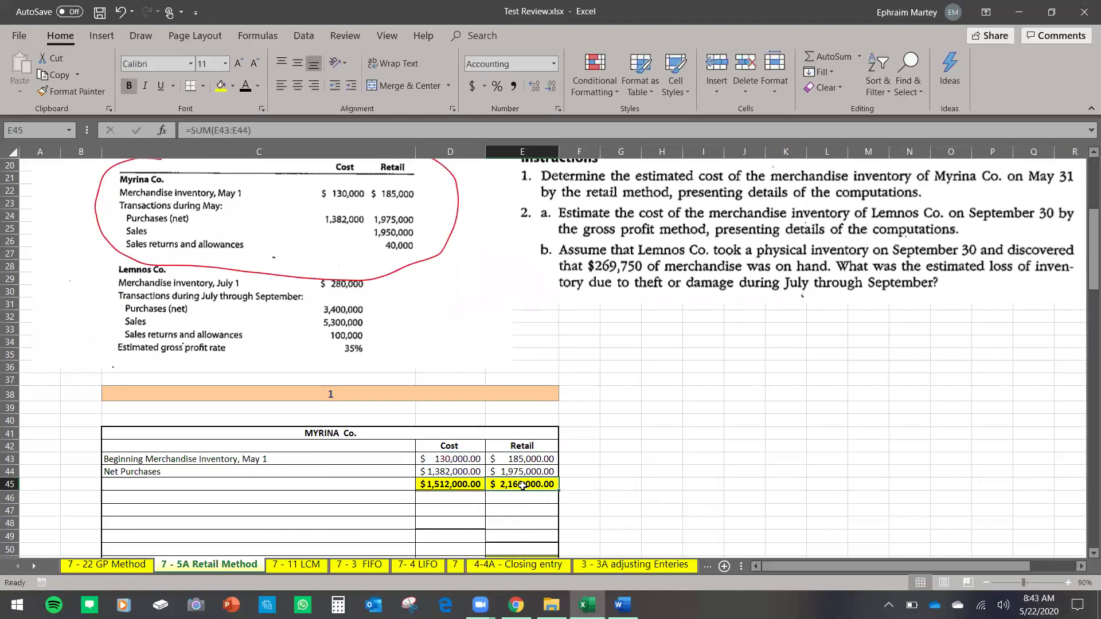
click(453, 498)
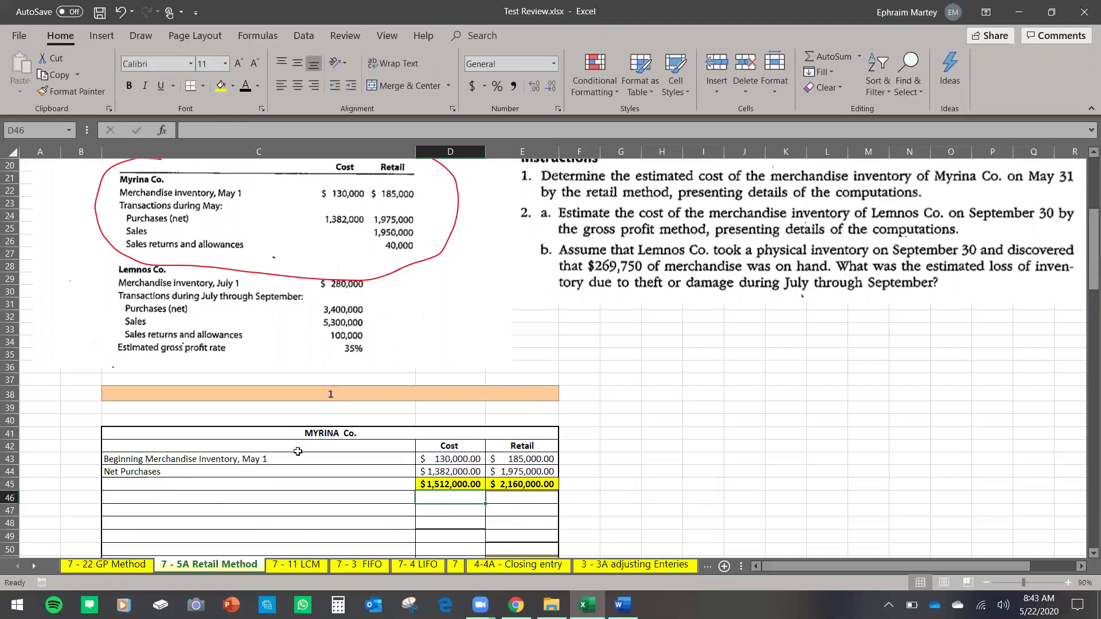
scroll(298, 451, up, 1)
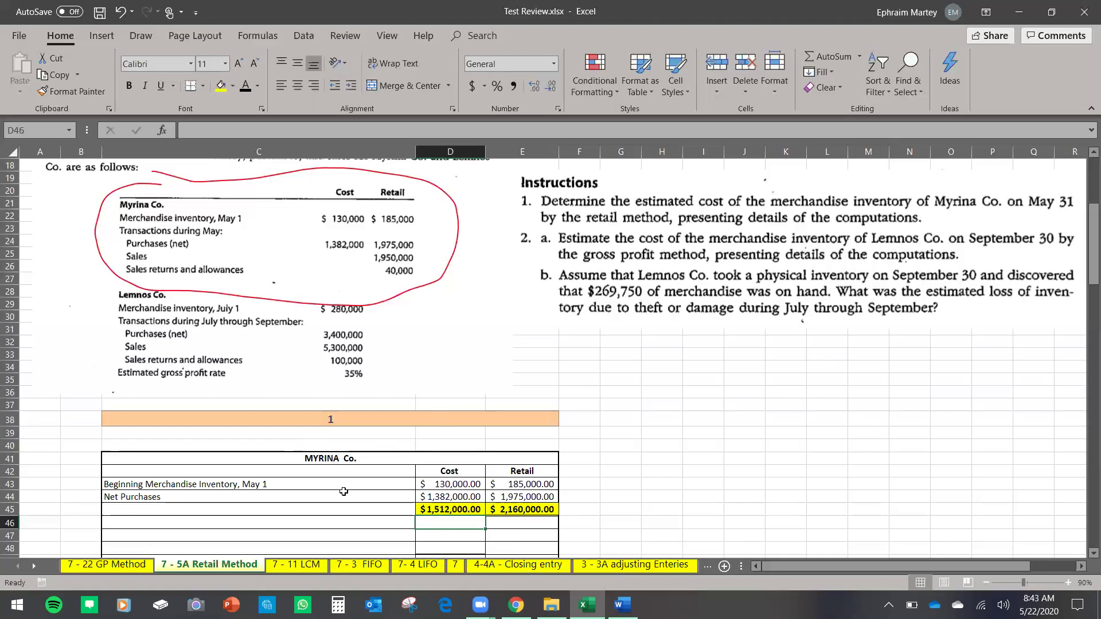
scroll(413, 475, down, 1)
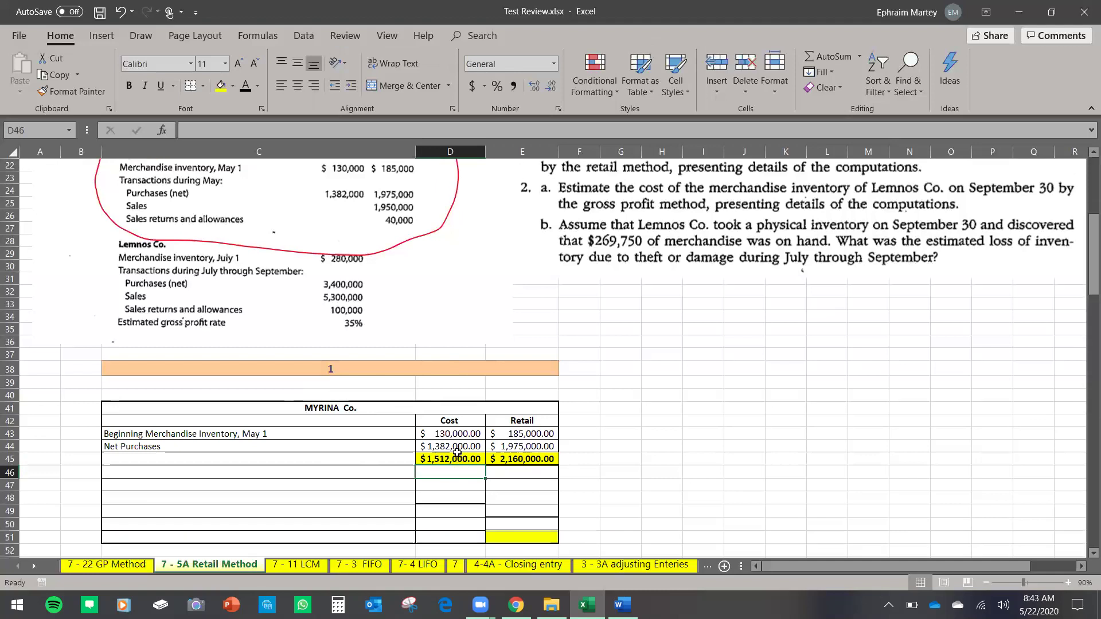
scroll(455, 429, up, 1)
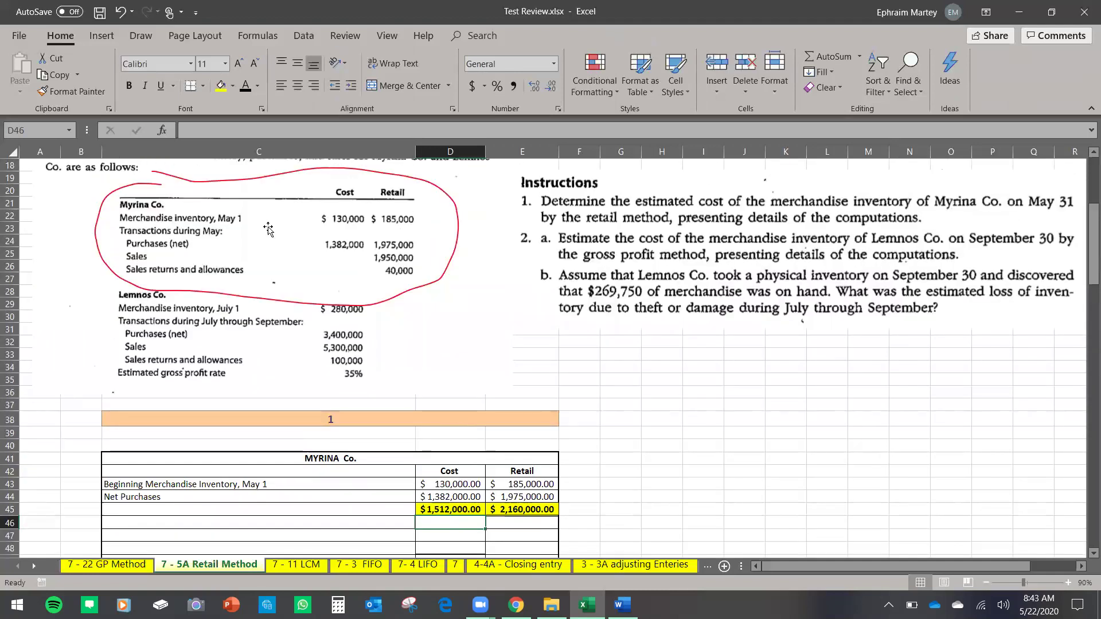
click(453, 507)
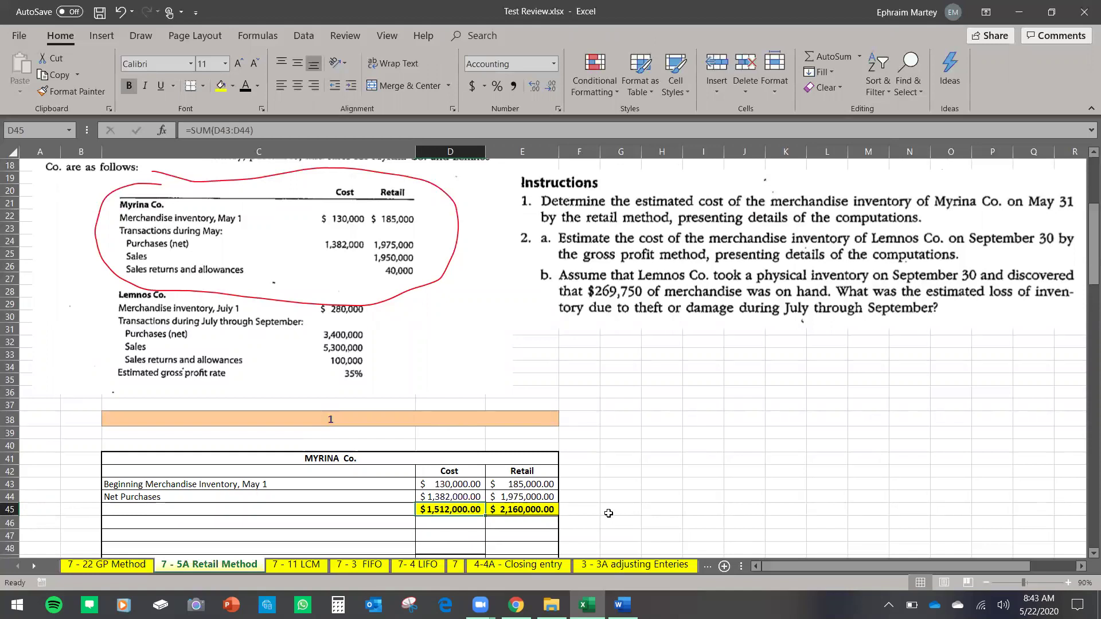
Calculate the Myrina Co. cost-to-retail ratio in H44 with the formula =D45/E45.
scroll(608, 513, down, 1)
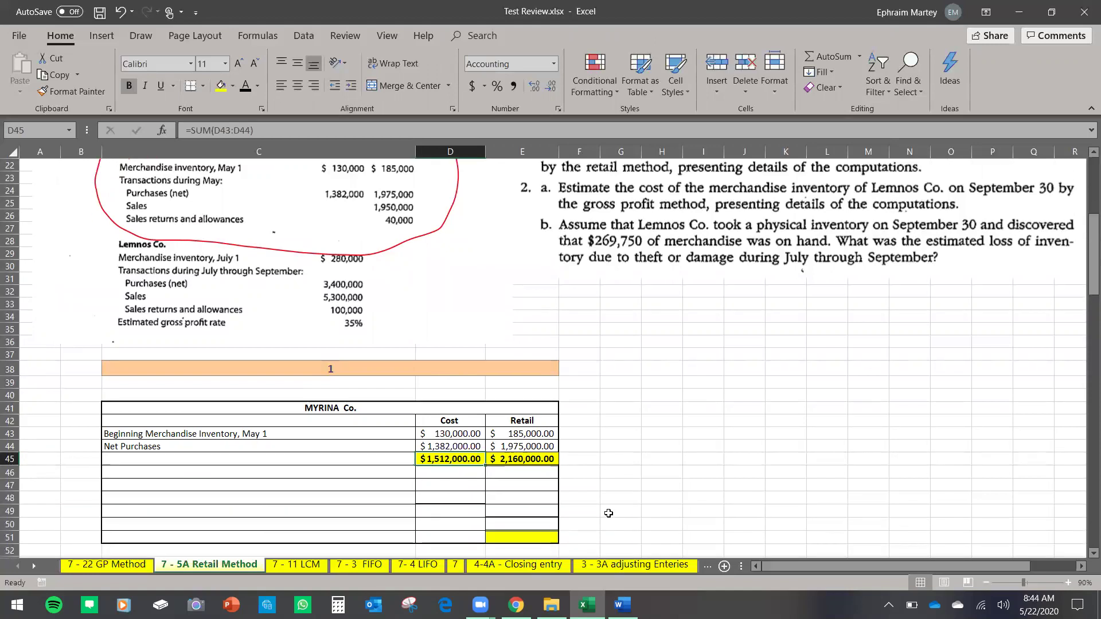
click(651, 451)
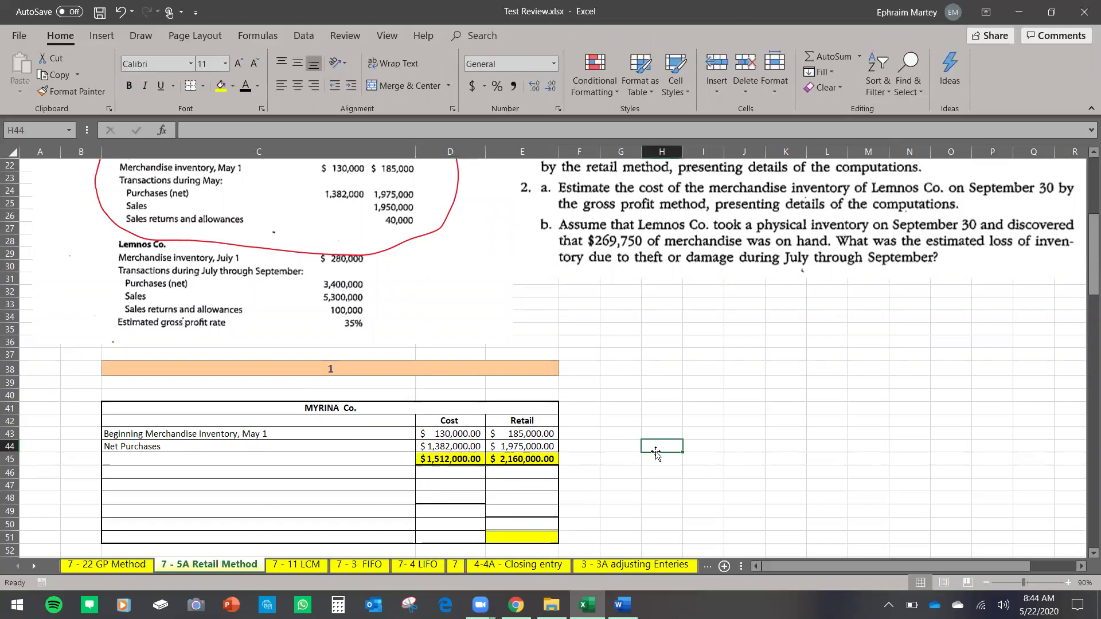
text(=)
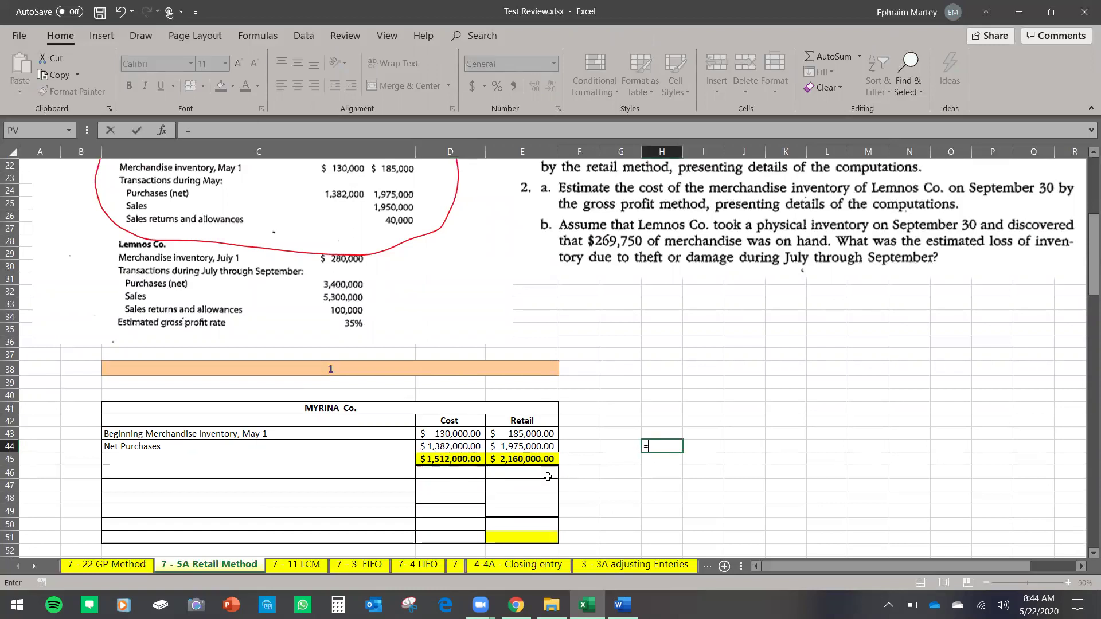
click(475, 459)
text(/)
click(528, 460)
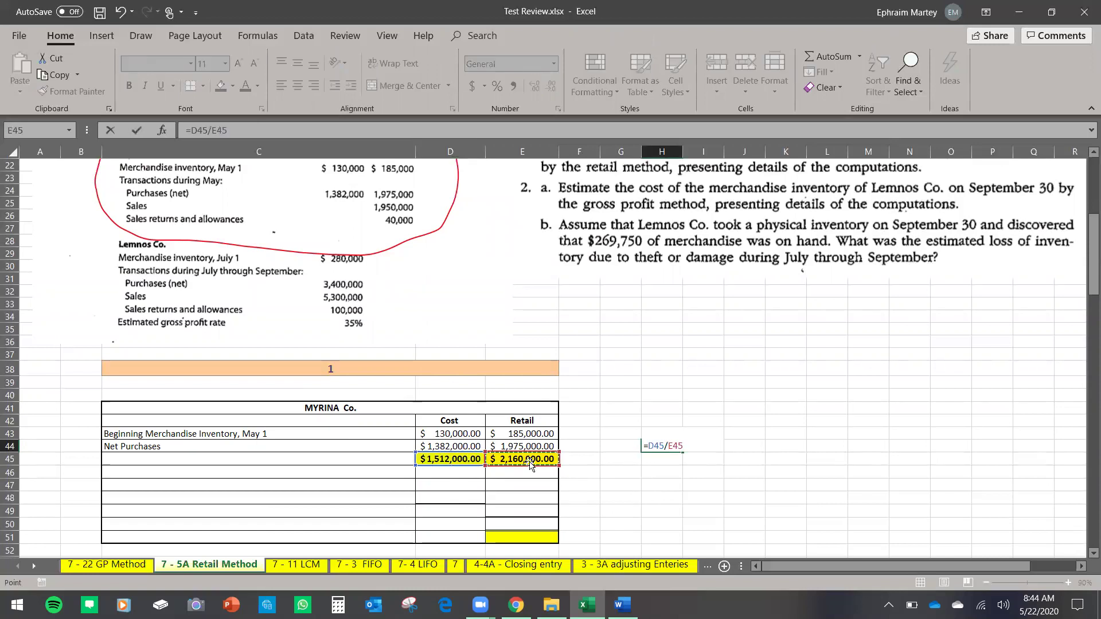
key(Return)
click(679, 447)
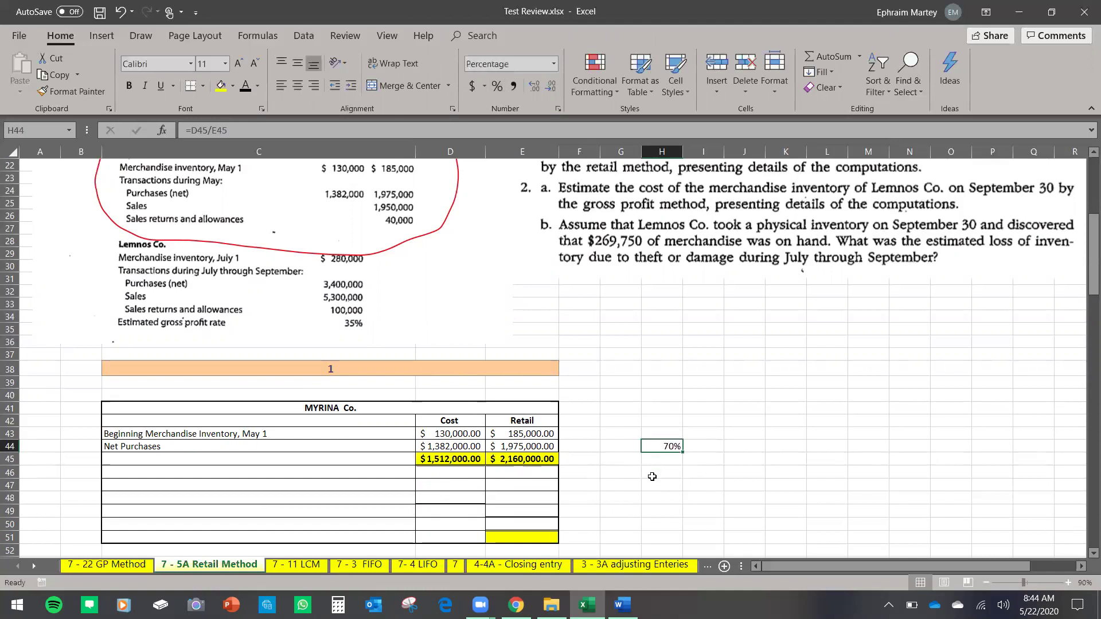
Show the label "Ratio of cost to retail price: $1,512,000 / $2,160,000 = 70%" in C46 and the Sales label in C47 in a black font.
click(314, 474)
text(Ratio of cost to retail price: $1,512,000 / $2,160,000 = 70%)
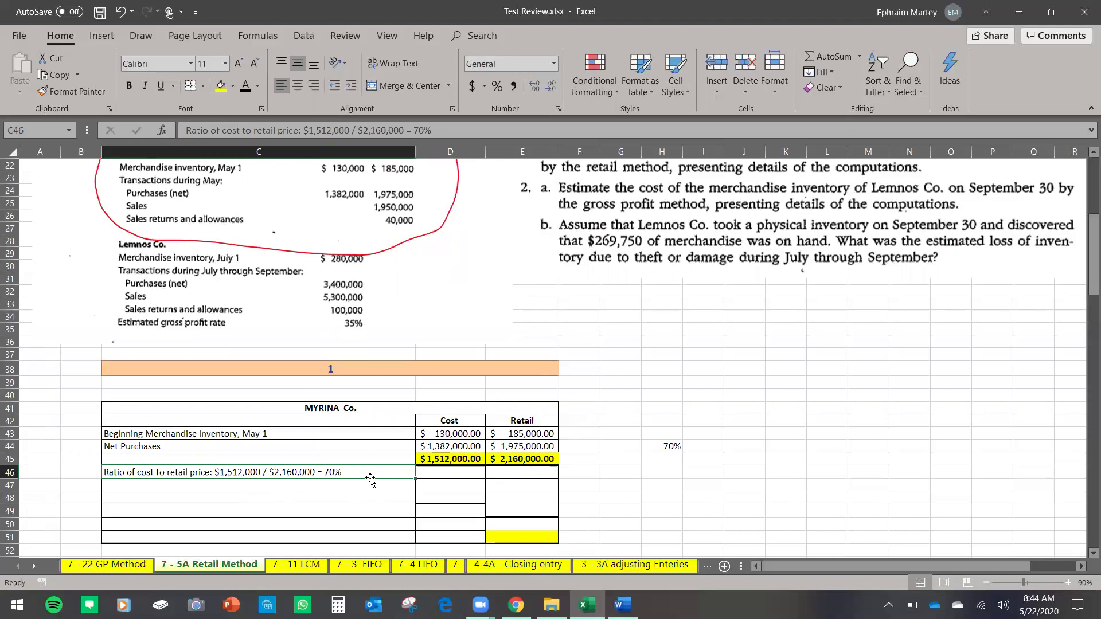
click(266, 485)
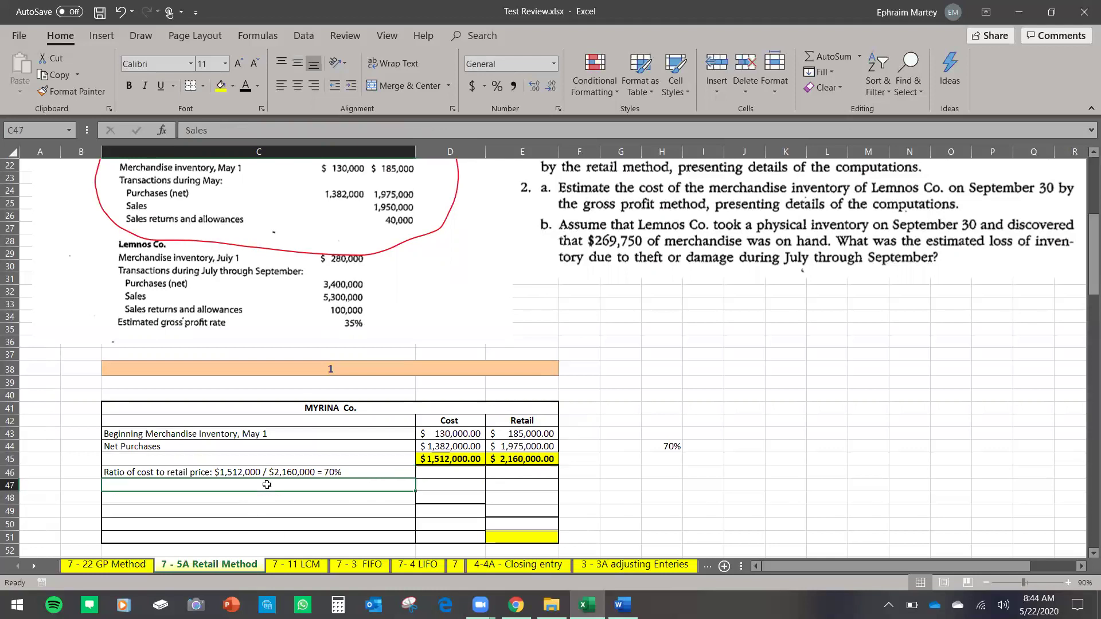
click(245, 86)
Enter sales of 1,950,000 in D47 and set the font of D47:E50 to black.
click(450, 485)
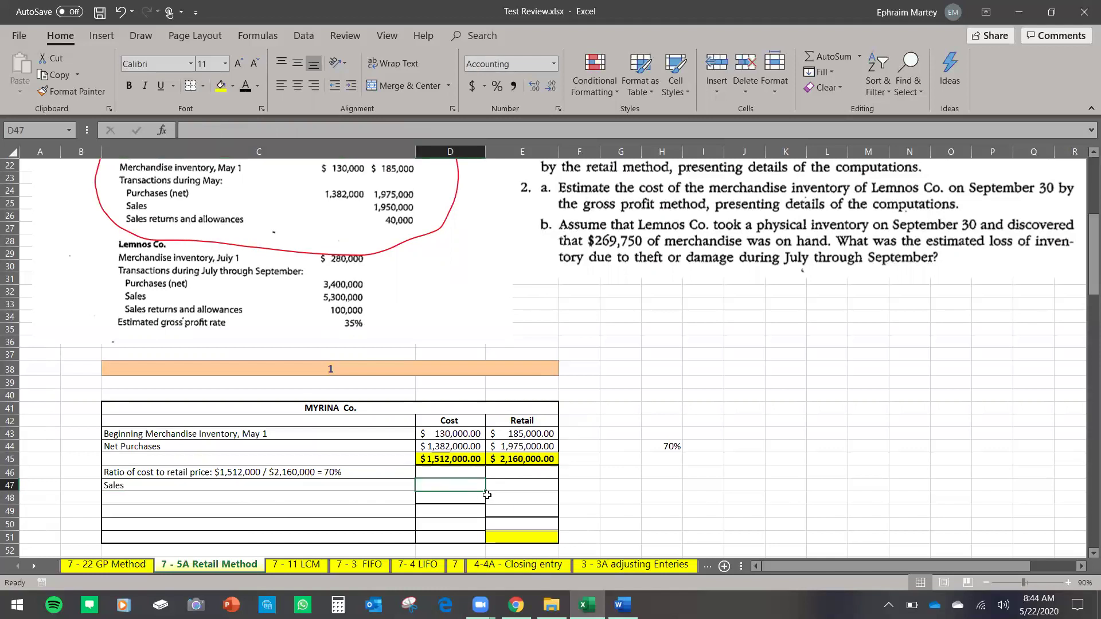
scroll(393, 244, up, 2)
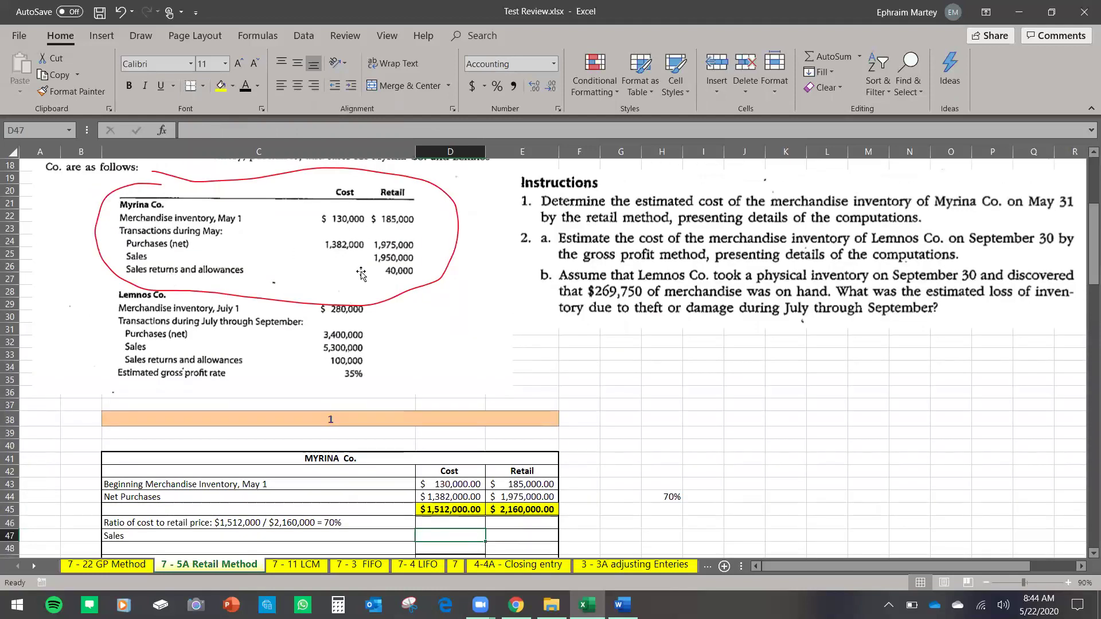
scroll(442, 287, down, 1)
text(1950000)
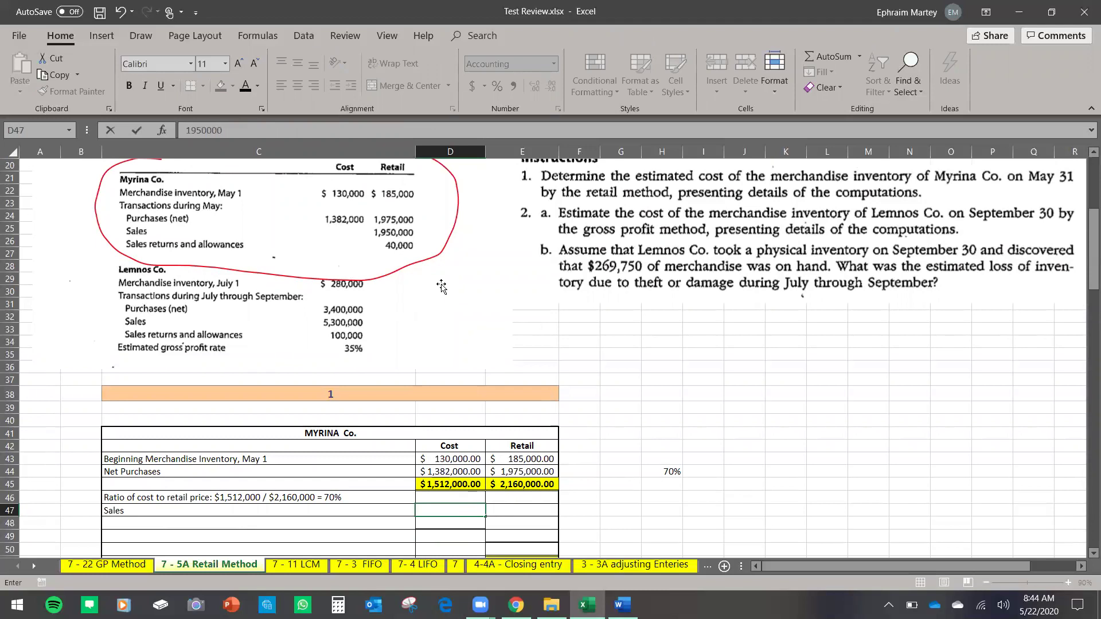
drag(456, 510, 551, 548)
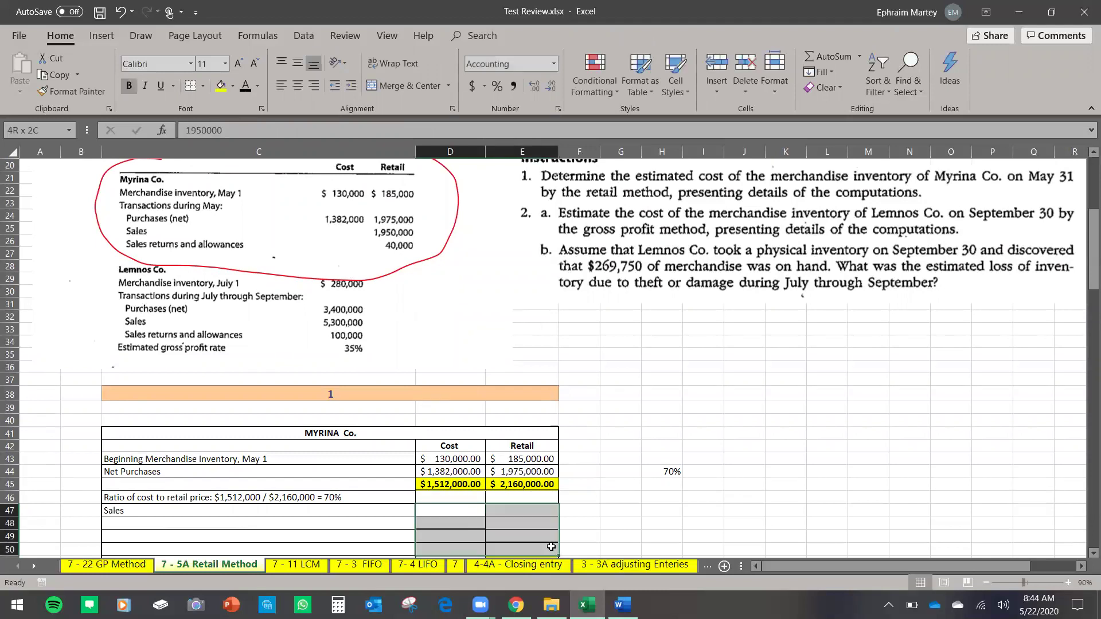
click(258, 86)
click(256, 126)
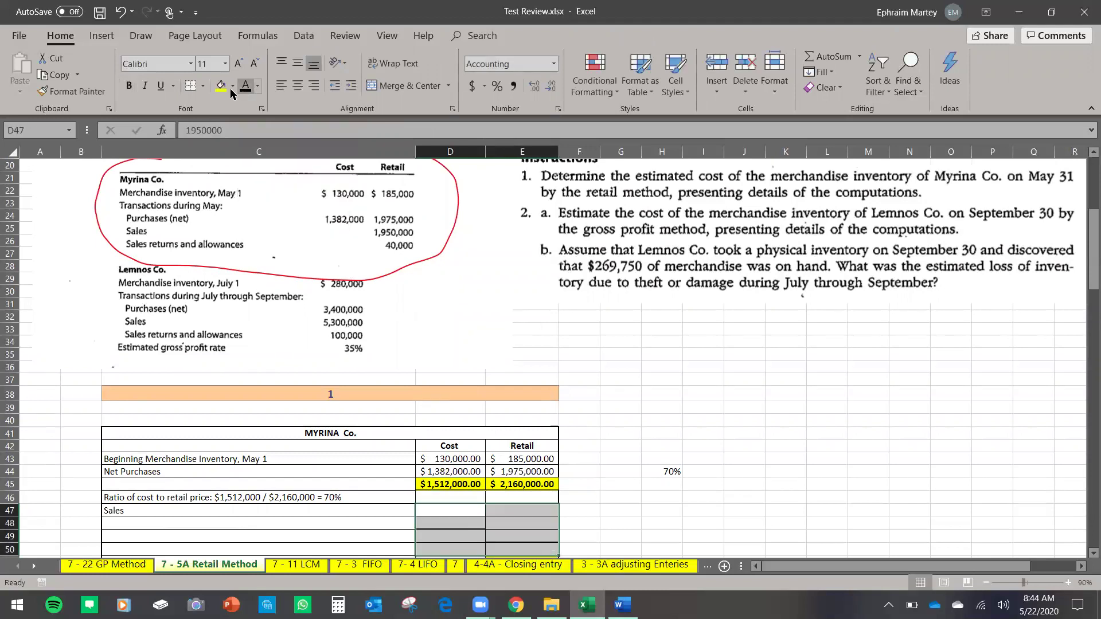
scroll(532, 492, down, 1)
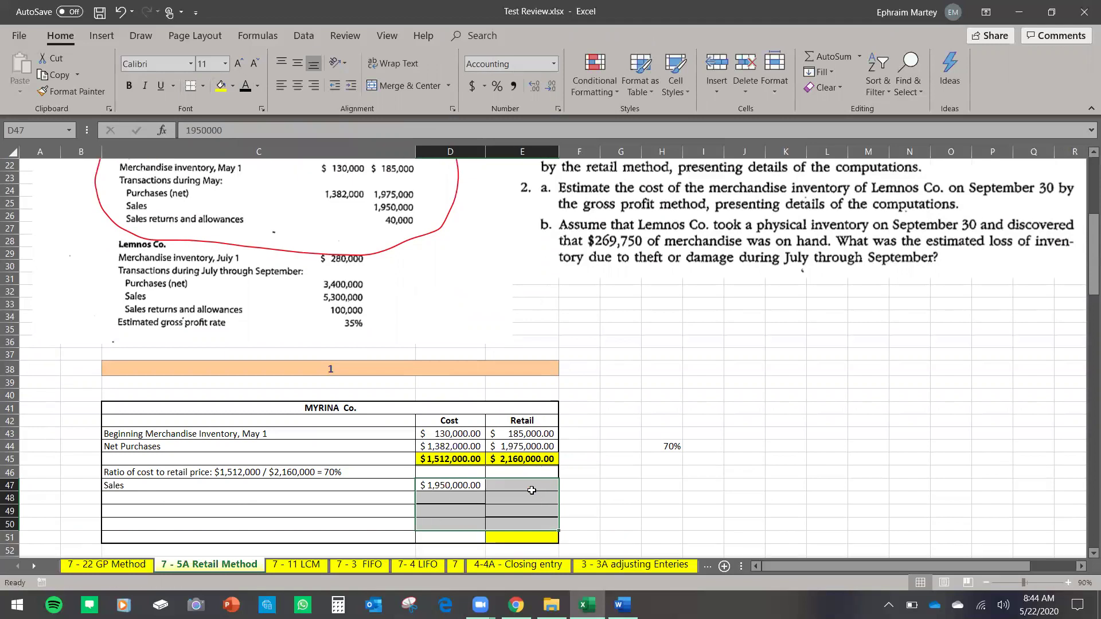
Reveal the Sales Returns and Allowances label in C48 in a black font and enter -40,000 in D48.
click(533, 493)
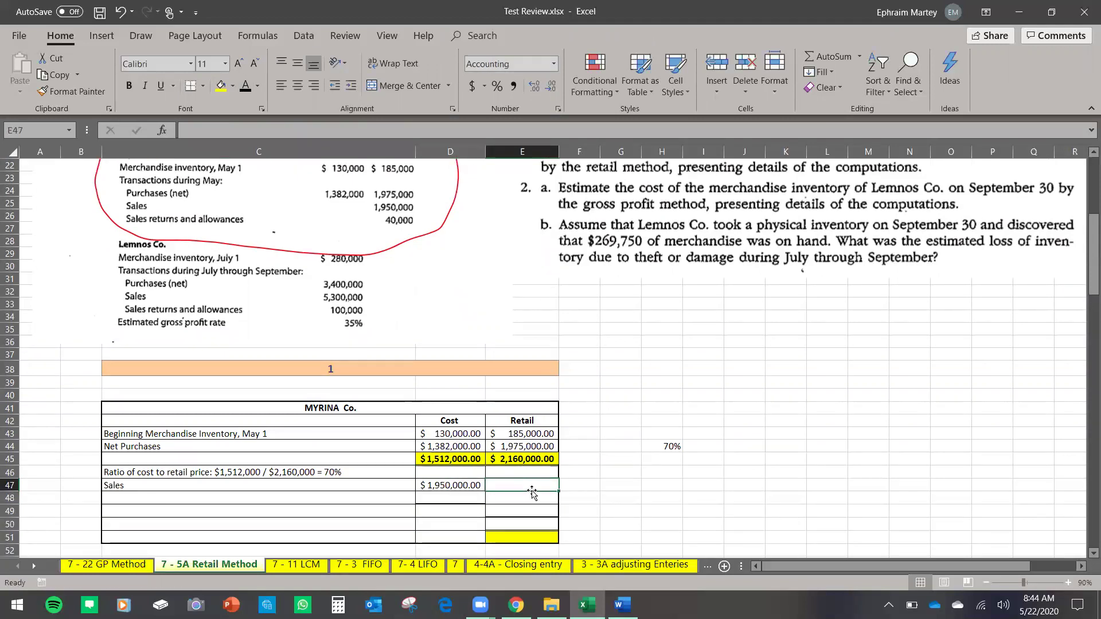
scroll(314, 419, up, 1)
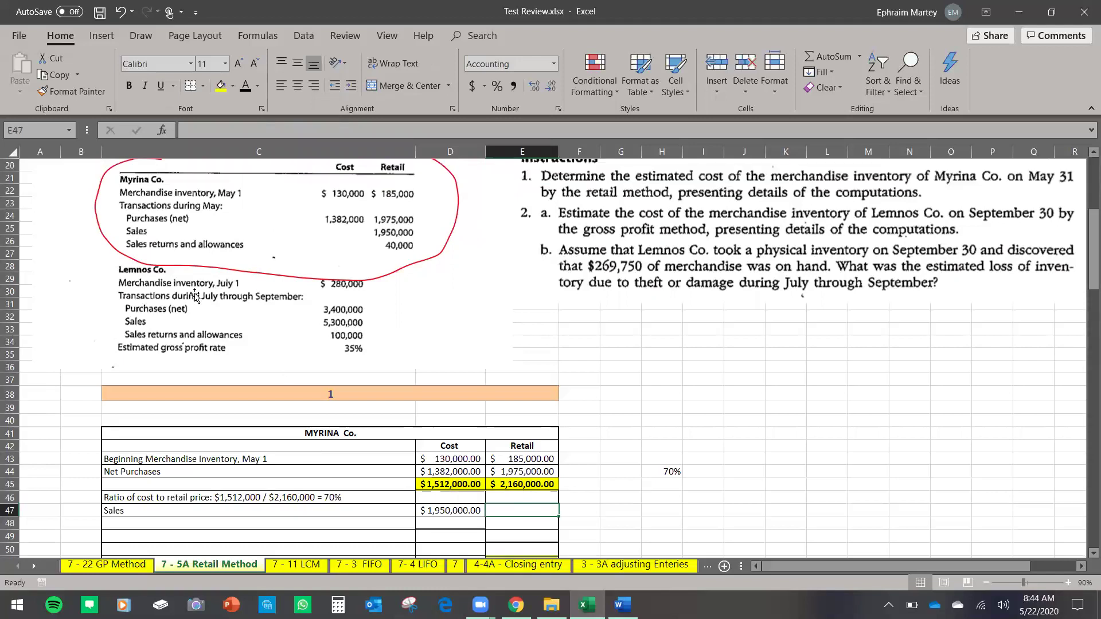
scroll(403, 271, down, 3)
click(262, 423)
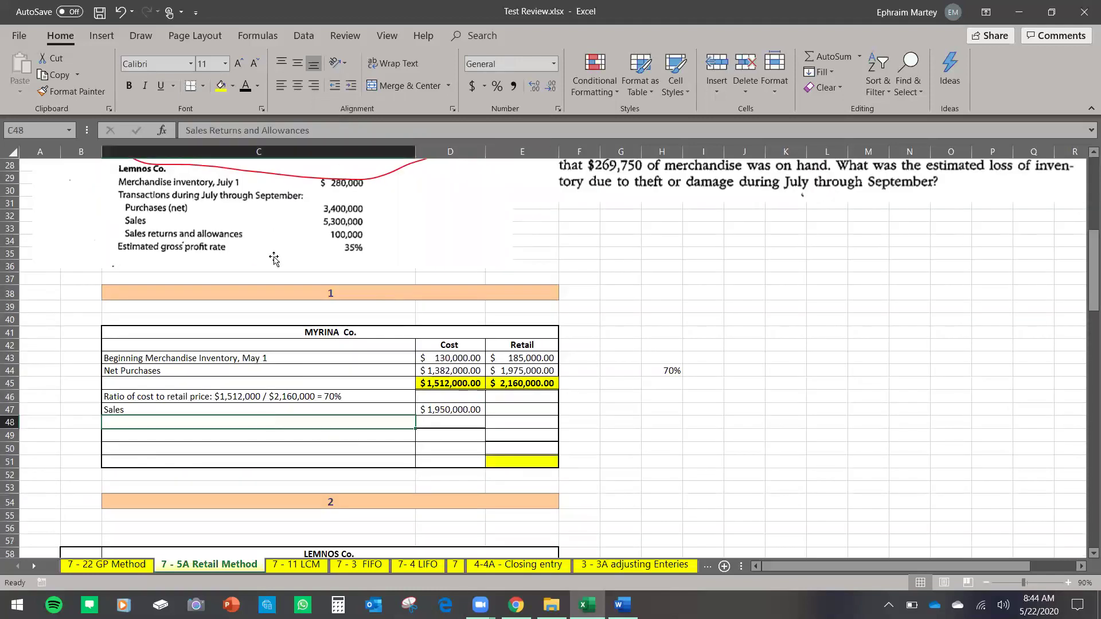
double_click(472, 422)
text(-40000)
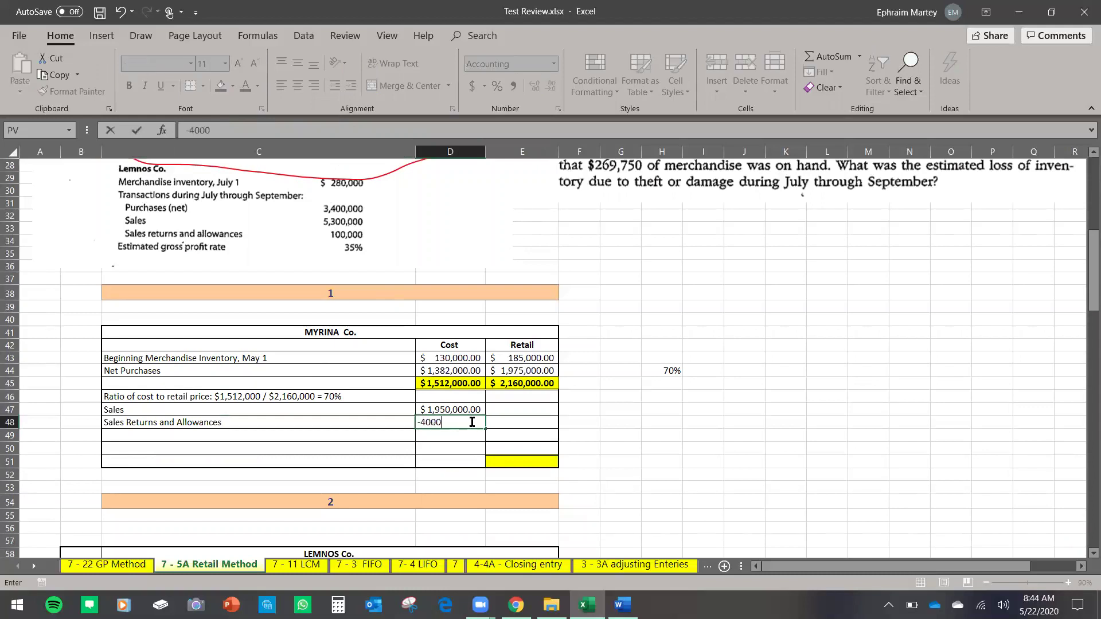
key(Return)
Compute net sales in E49 with =SUM(D47:D48) and reveal the Net Sales label in C49 in a black font.
scroll(472, 423, up, 1)
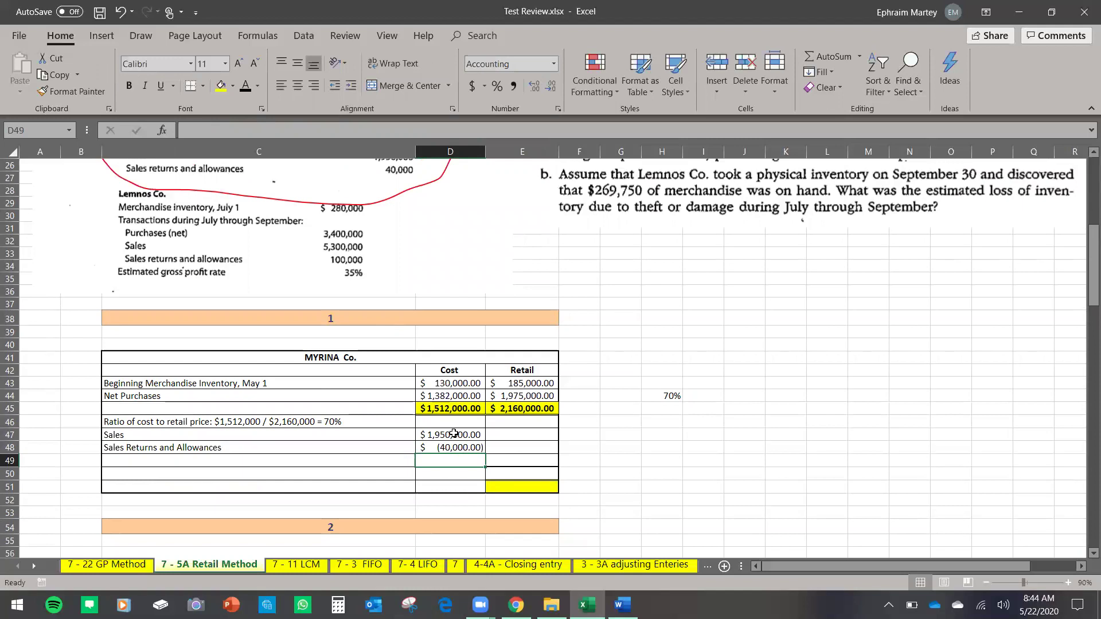
click(519, 464)
click(826, 57)
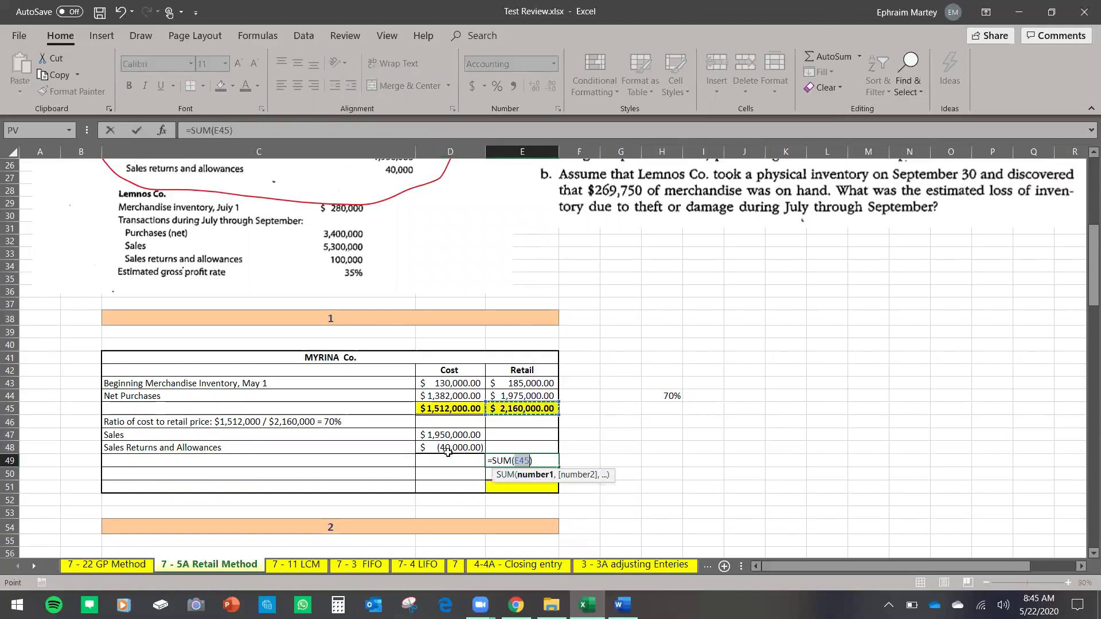
drag(458, 437, 461, 442)
key(Return)
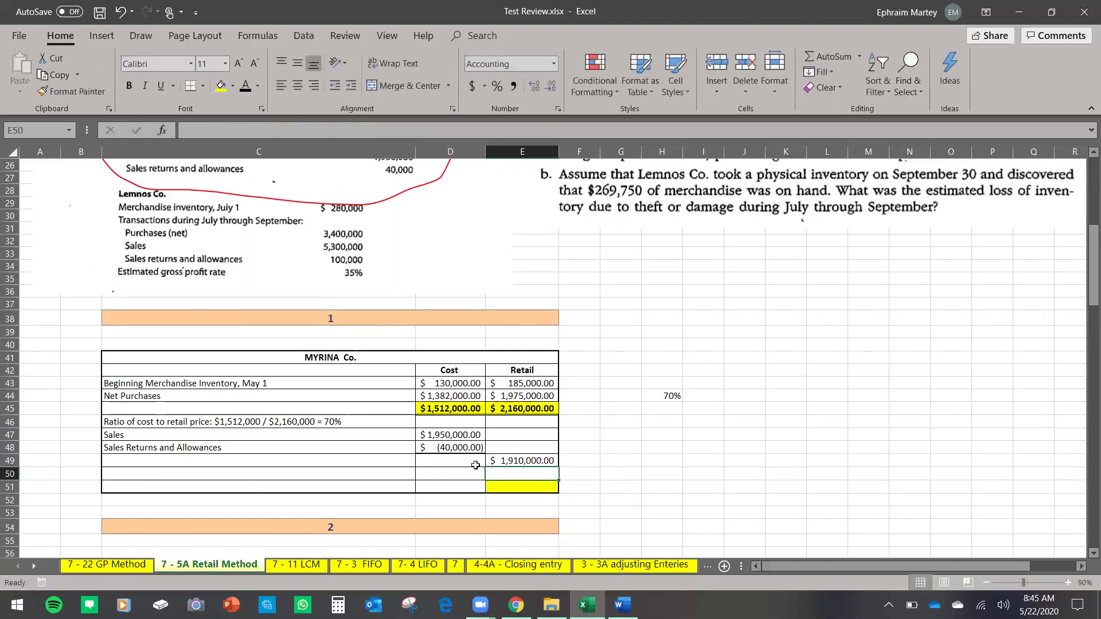
click(288, 461)
click(245, 85)
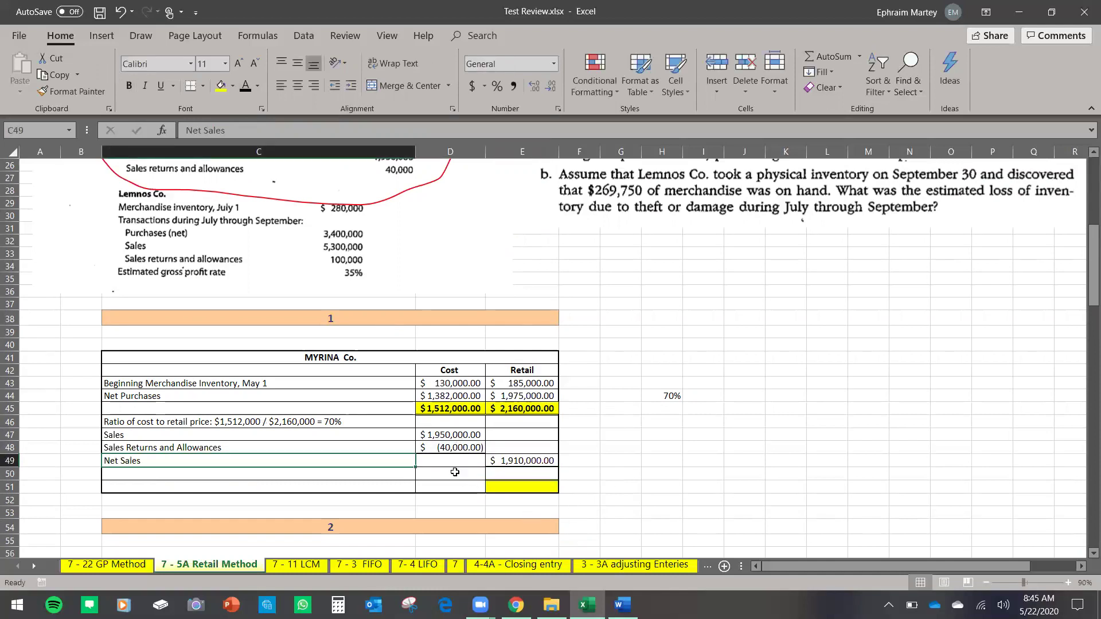
Calculate the May 31 merchandise inventory at retail in E50 as E45 minus E49 and reveal its label in C50.
drag(457, 471, 508, 490)
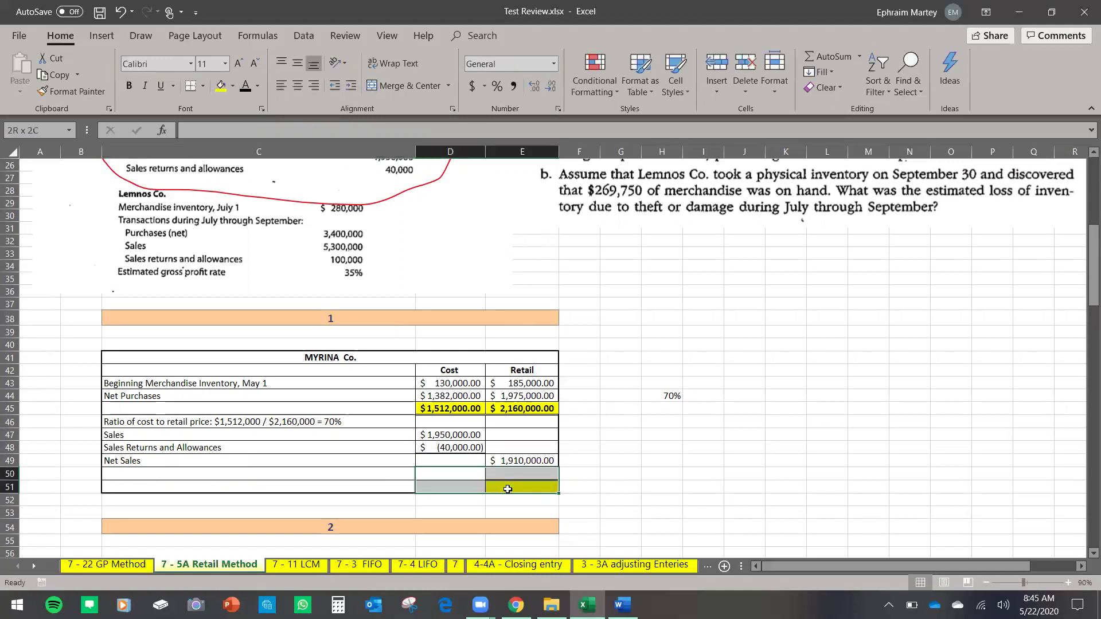
click(703, 461)
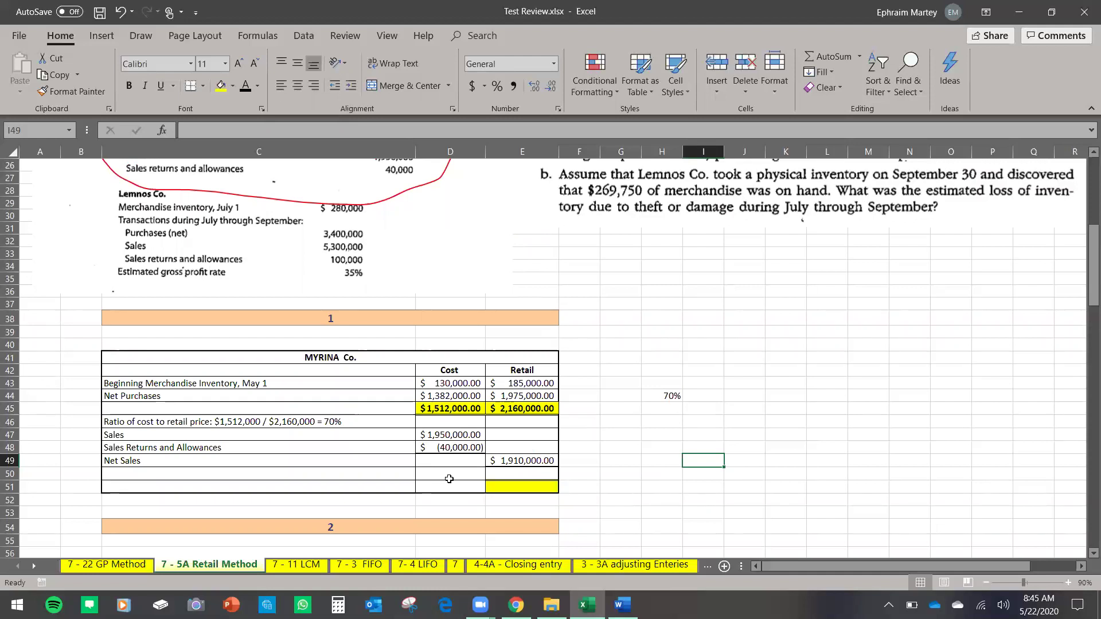
click(531, 461)
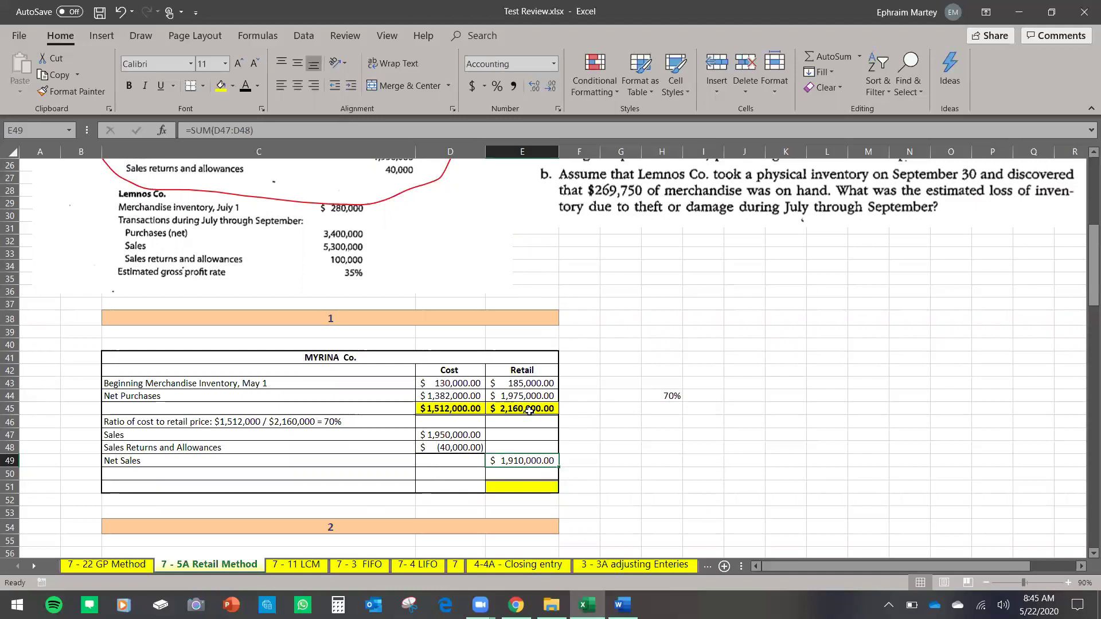
click(532, 409)
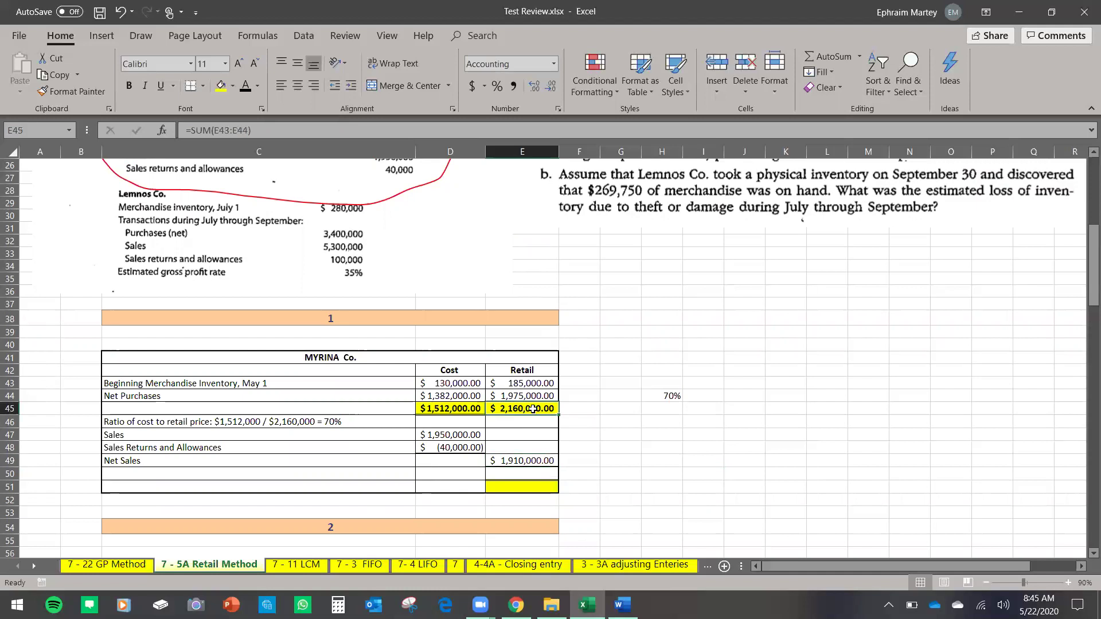
click(525, 460)
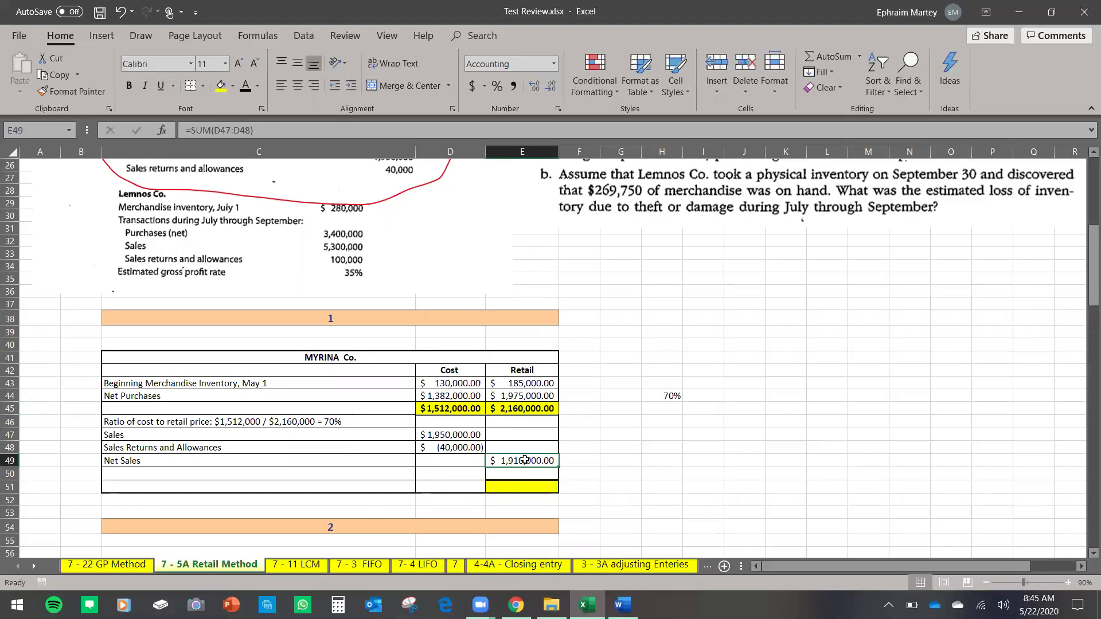
click(532, 476)
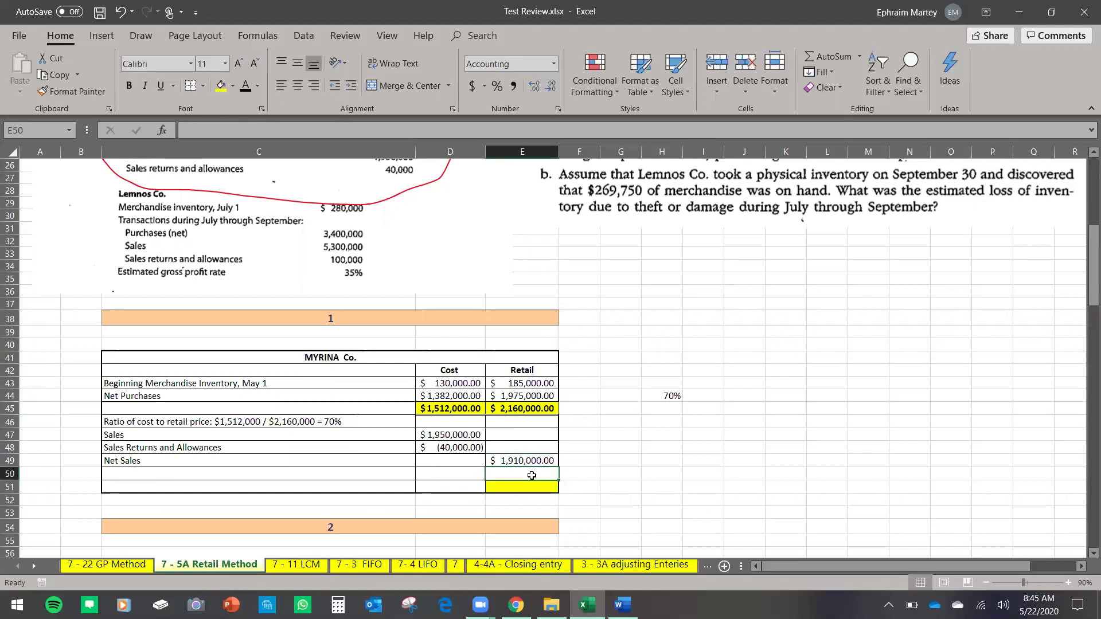
text(=)
click(529, 408)
text(-)
click(529, 461)
key(Return)
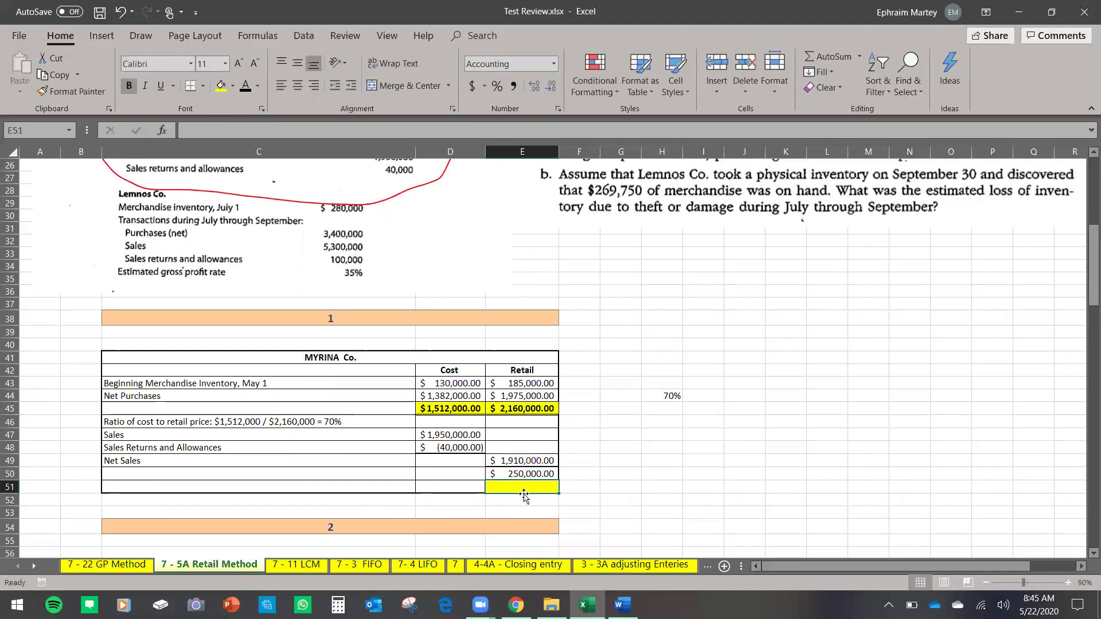
click(346, 426)
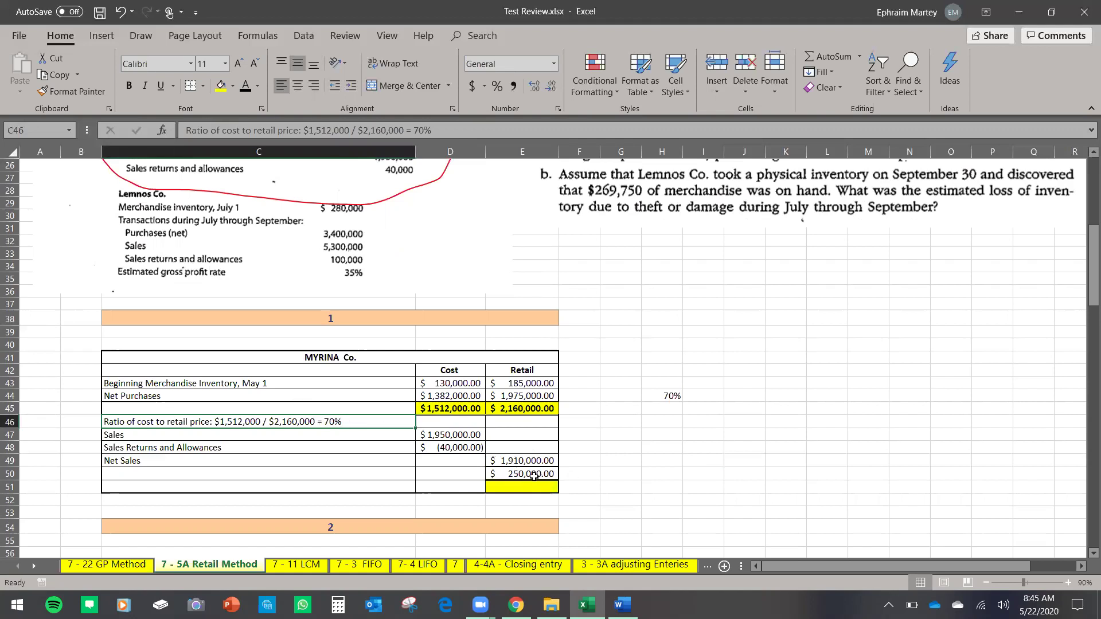
click(298, 476)
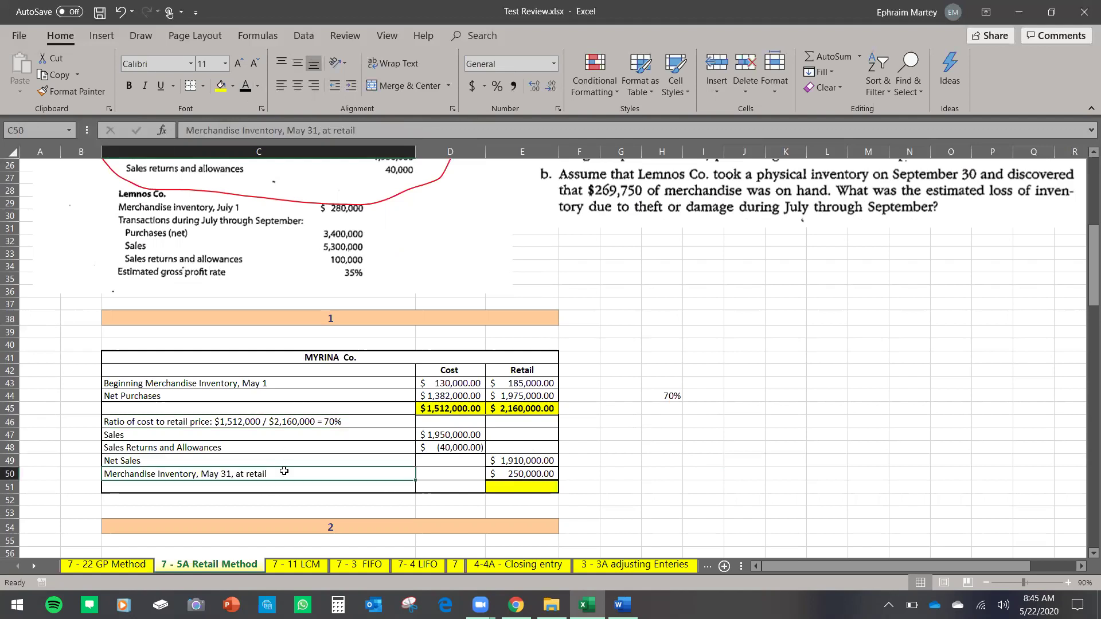
Calculate the merchandise inventory at estimated cost in E51 as H44*E50 and reveal its label in C51.
click(528, 488)
text(=)
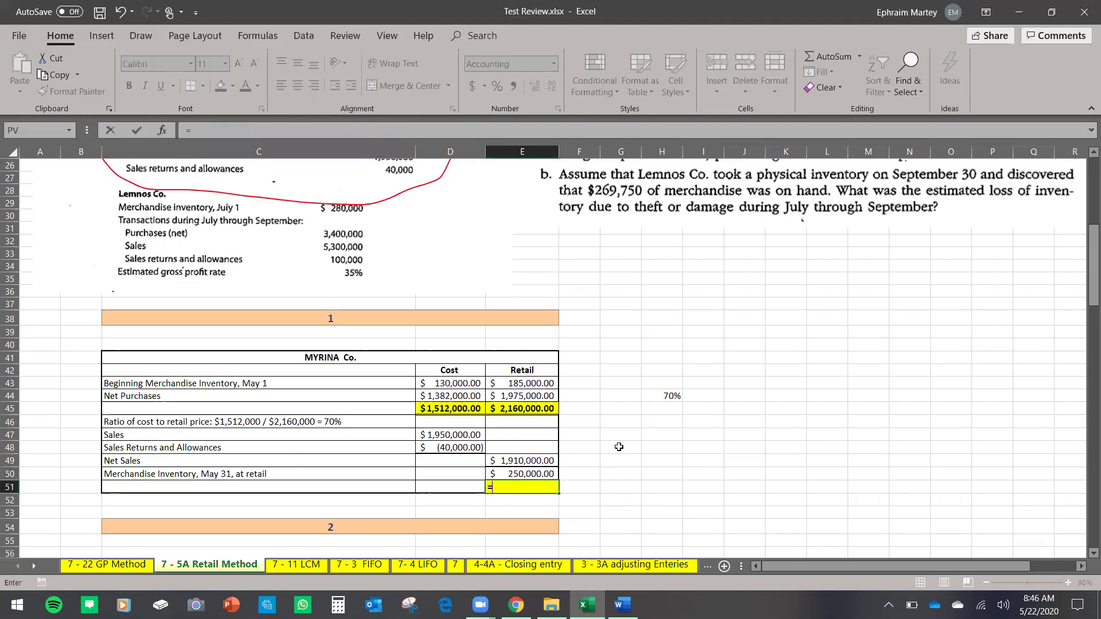
click(683, 394)
text(*)
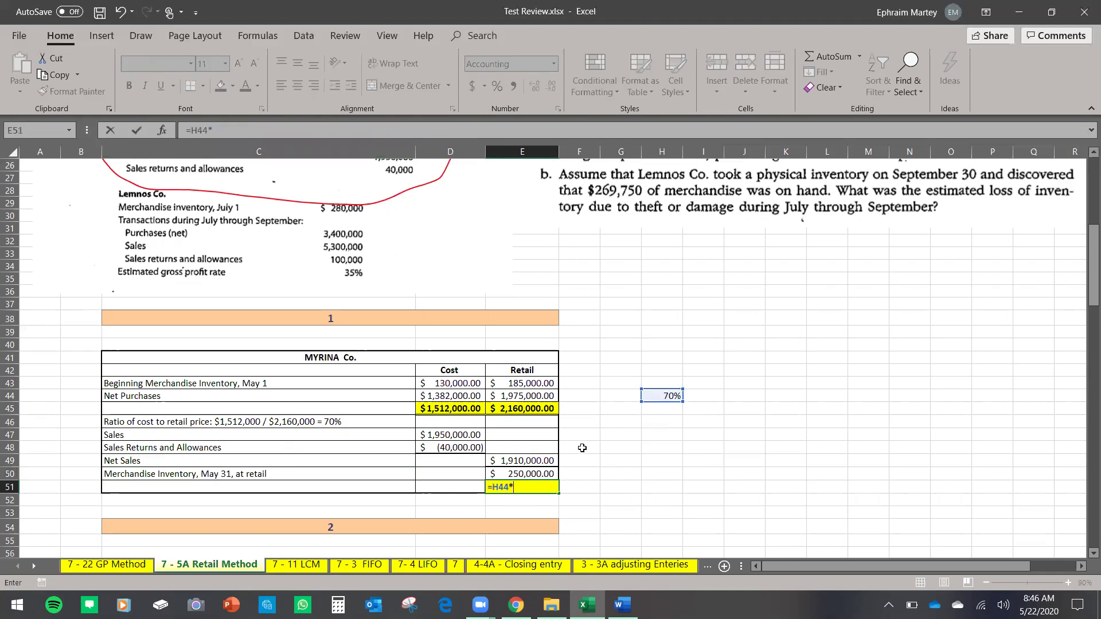
click(545, 471)
key(Return)
click(388, 489)
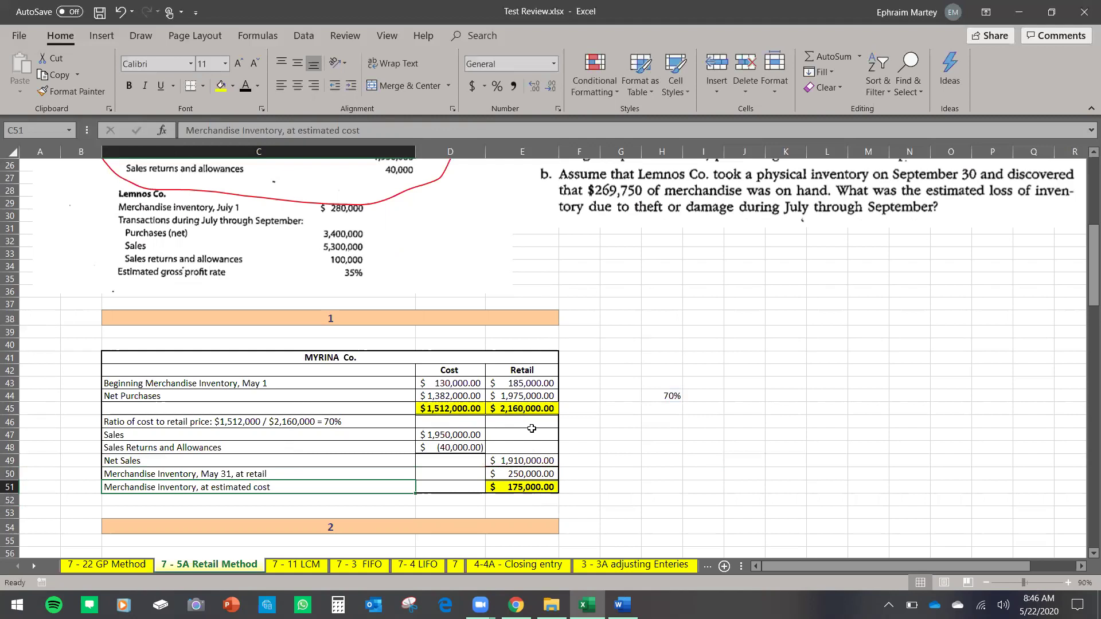
click(461, 410)
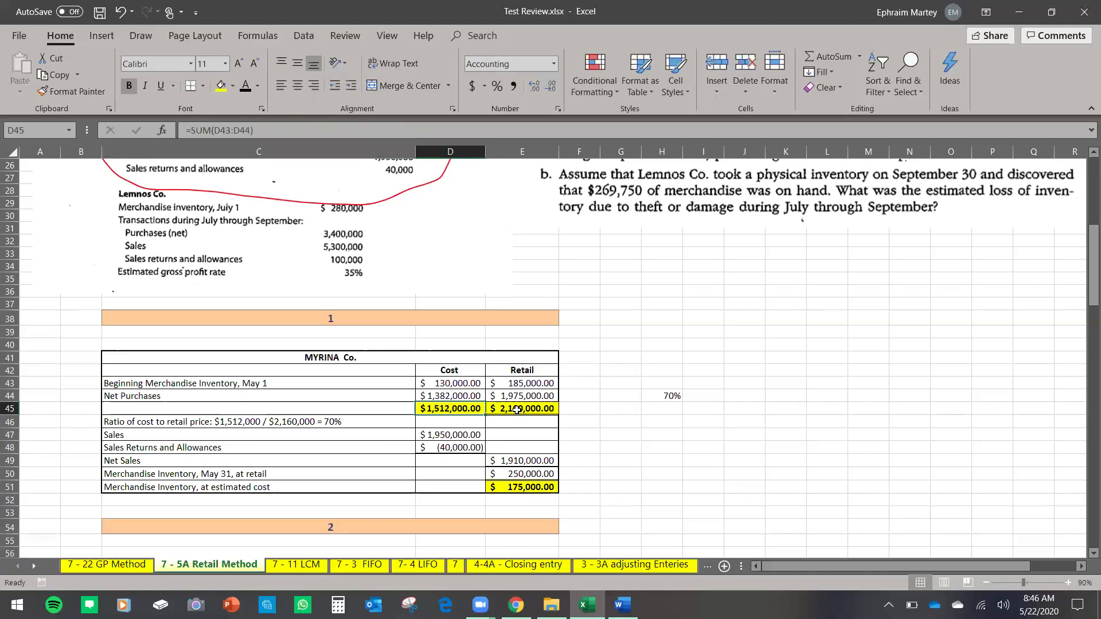
click(514, 409)
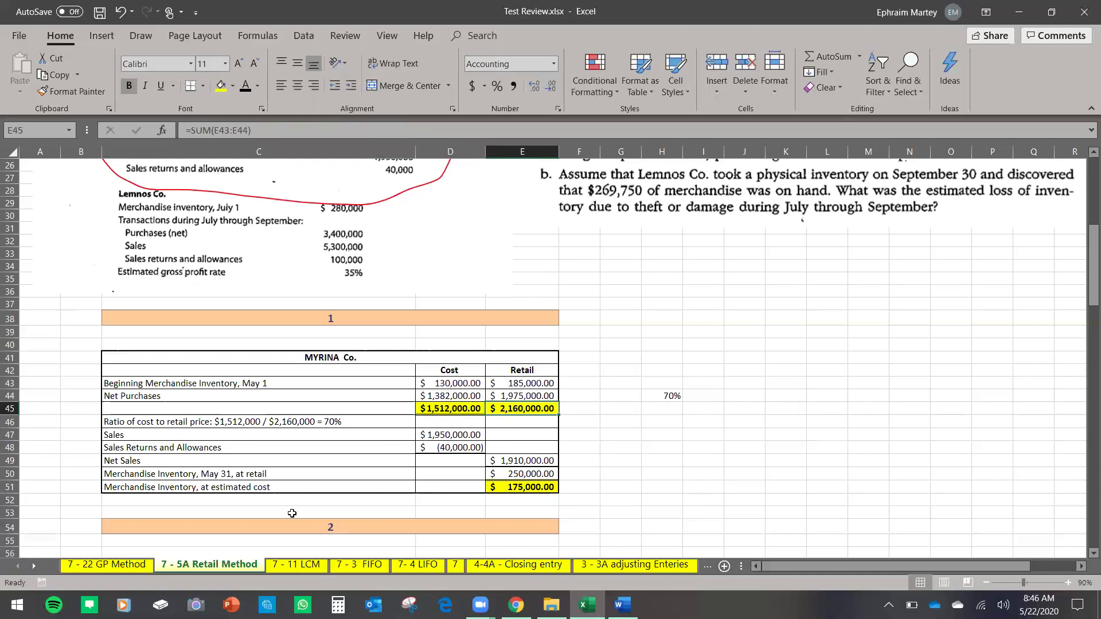
Open the 7 - 11 LCM sheet and reveal the table's header labels in B21:H22 in a black font.
click(296, 565)
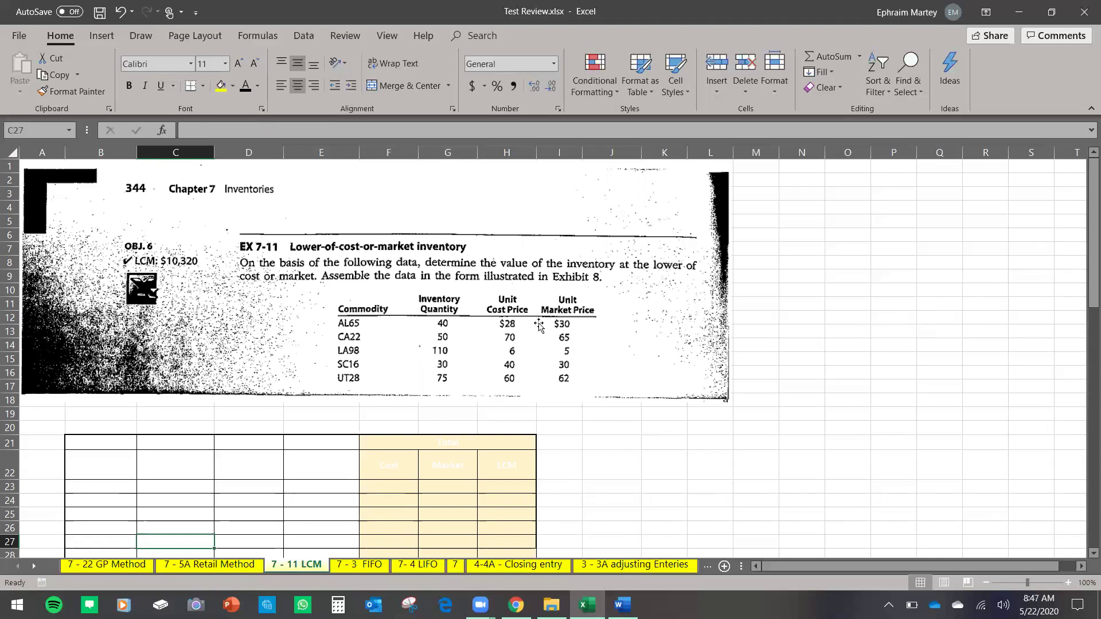
drag(122, 442, 460, 462)
click(247, 87)
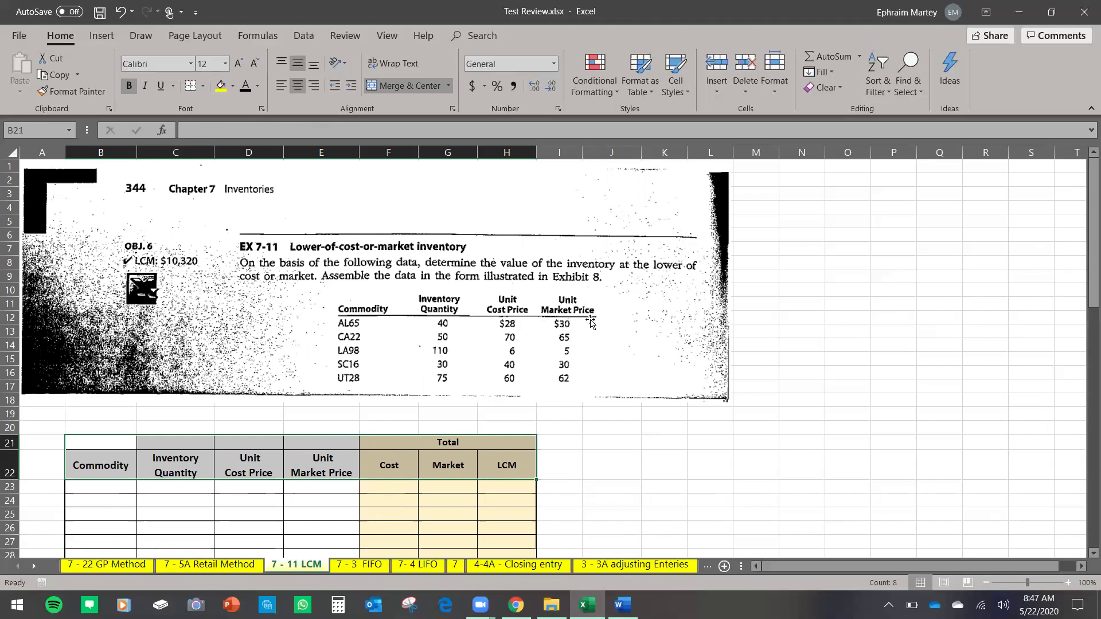
Mark up EX 7-11 in red ink, underlining the title, circling Unit Cost Price, marking Unit Market Price and writing "Lower" beside the data.
click(141, 35)
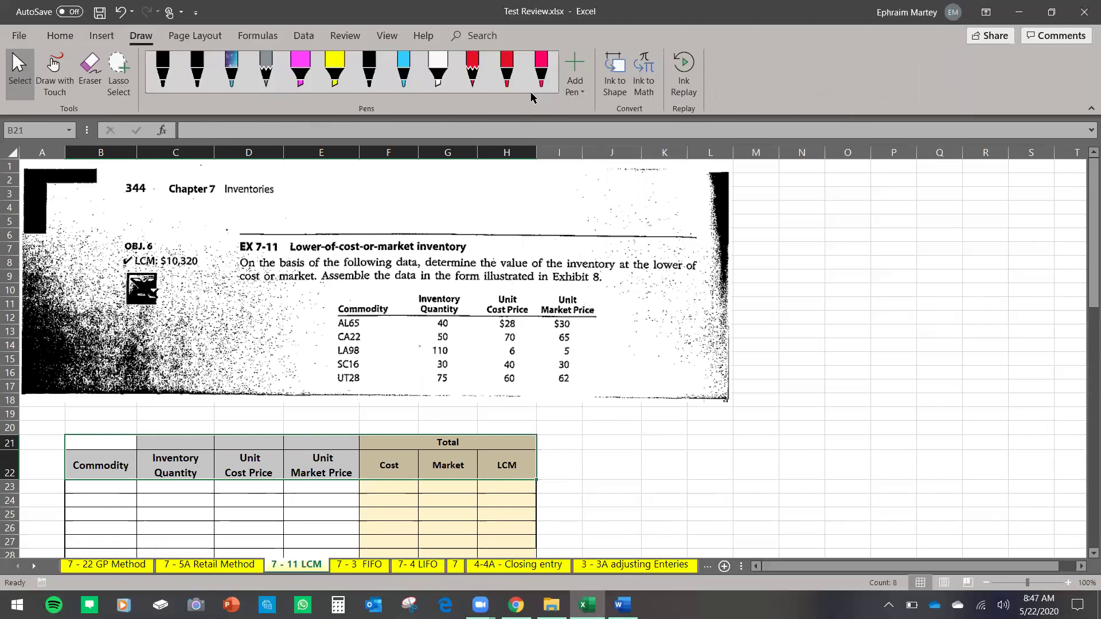
click(507, 72)
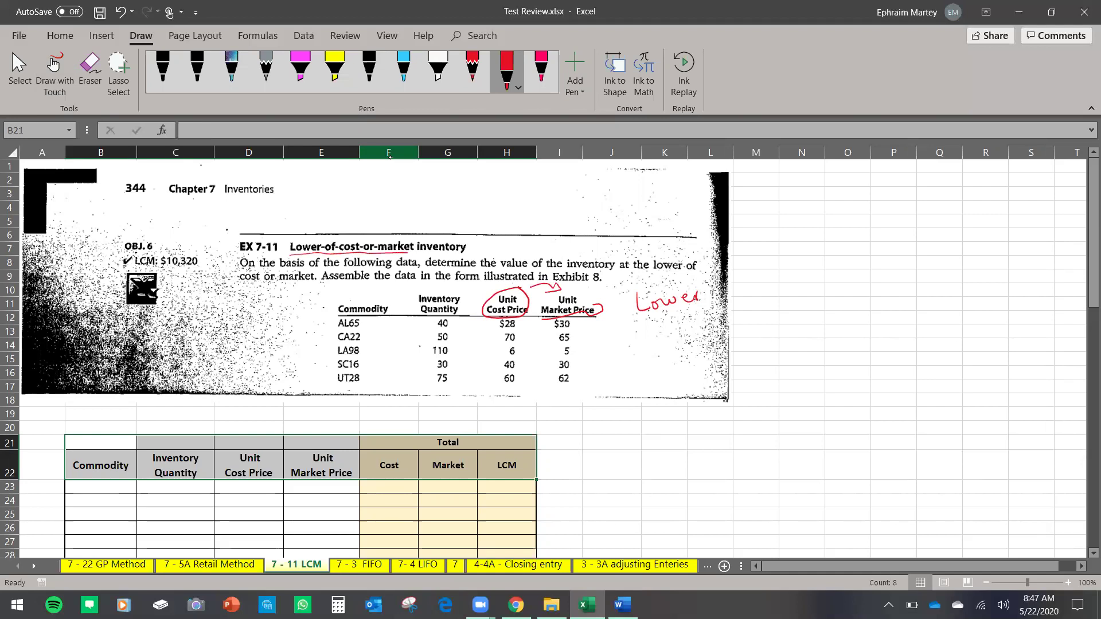
click(20, 75)
click(60, 35)
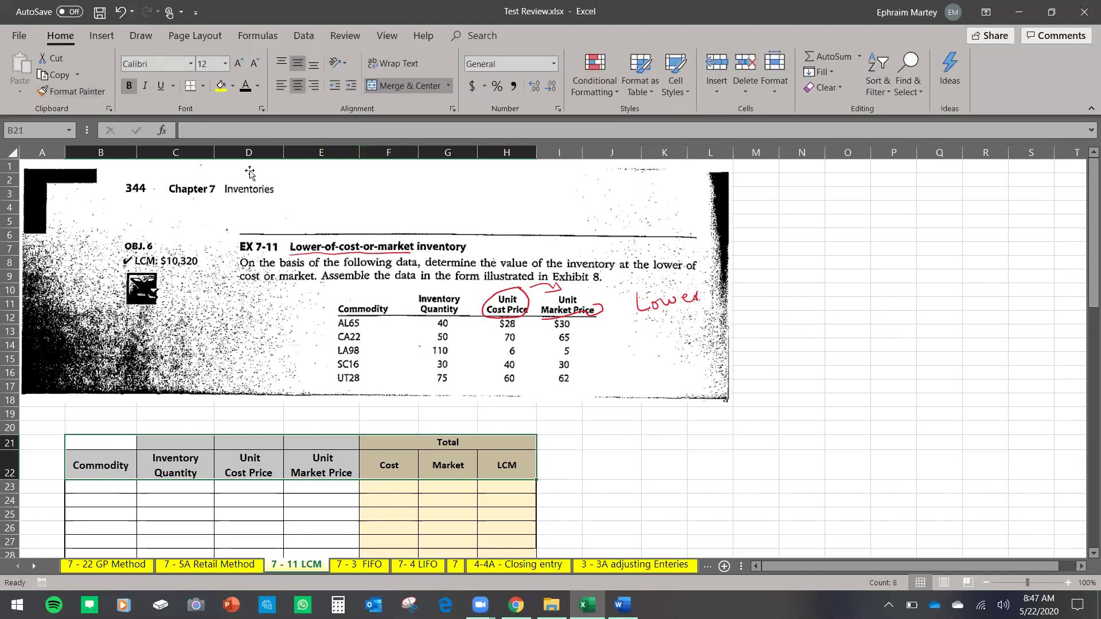
Fill row 23 with commodity AL65, inventory quantity 40, unit cost price 28 and unit market price 30.
scroll(651, 516, down, 2)
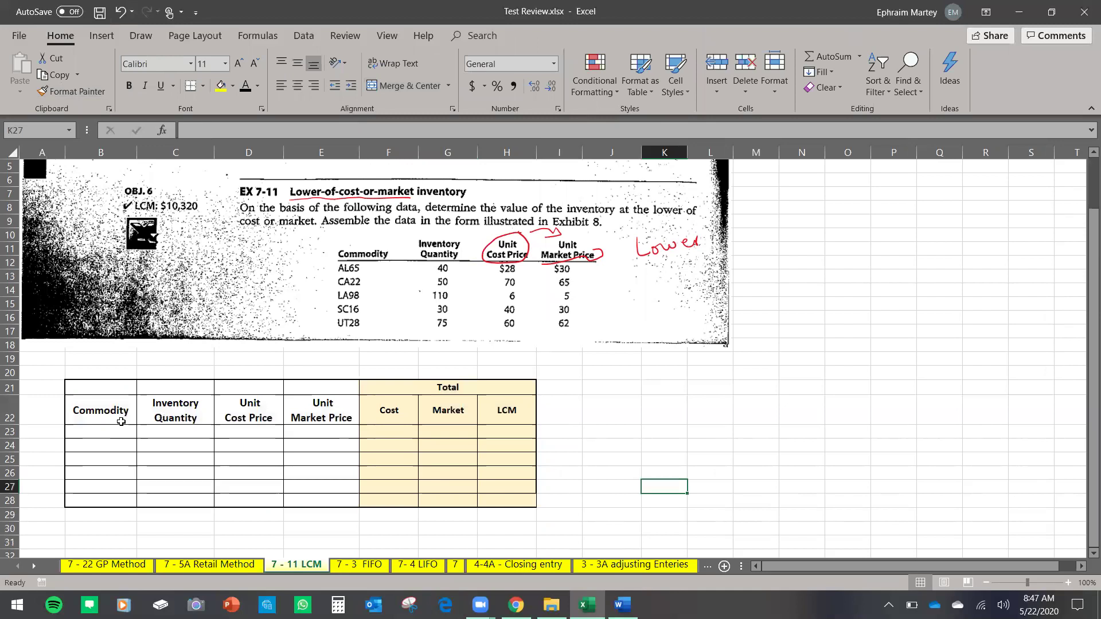
click(104, 433)
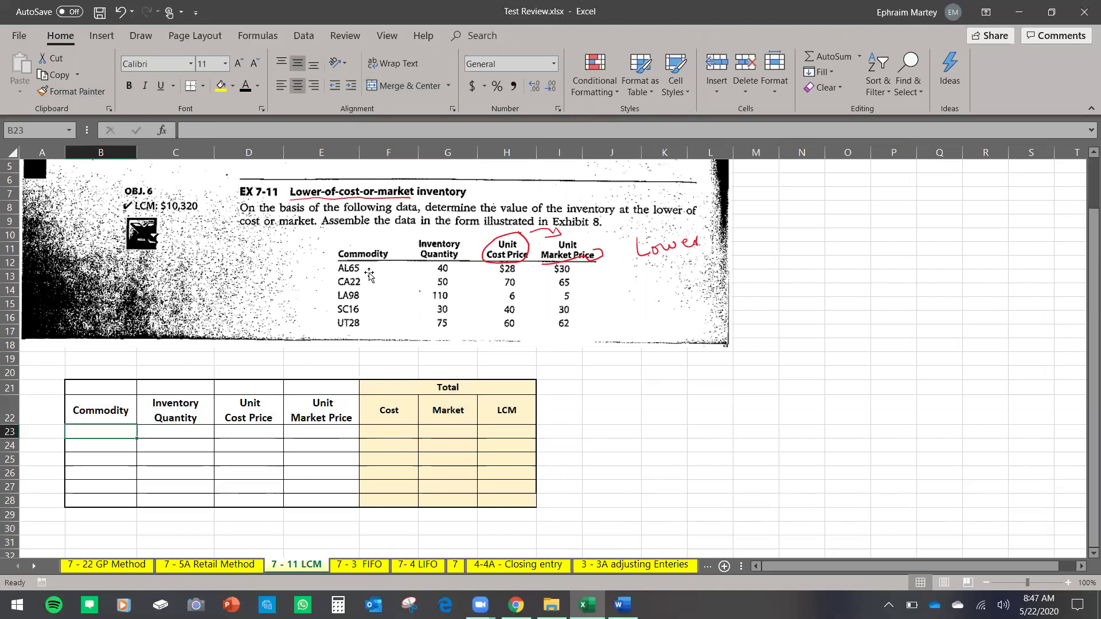
text(A)
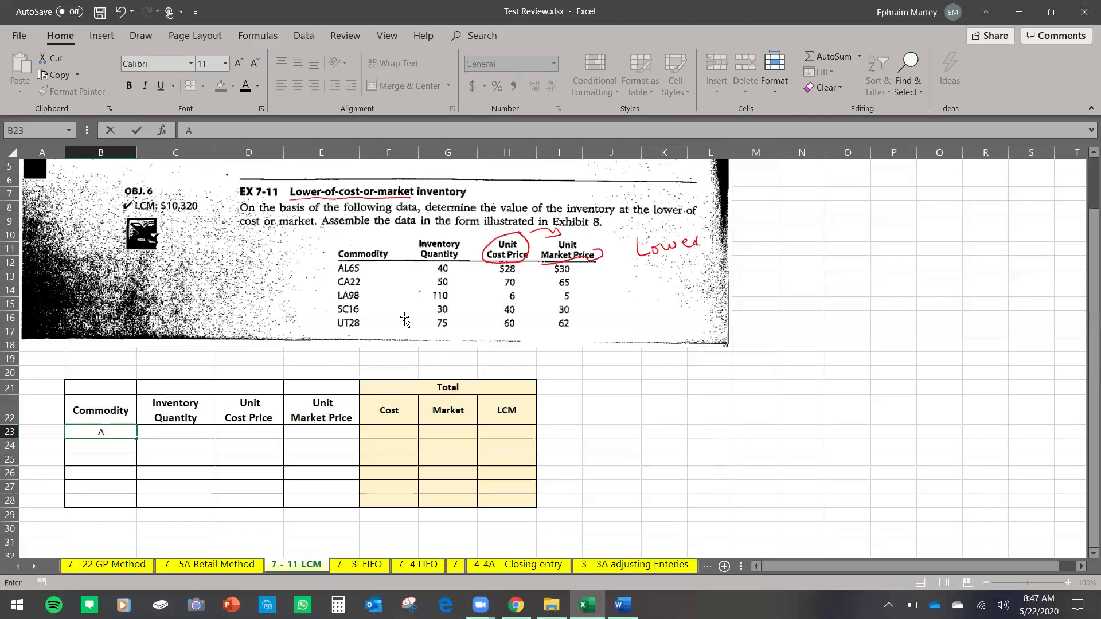
text(L65)
key(Return)
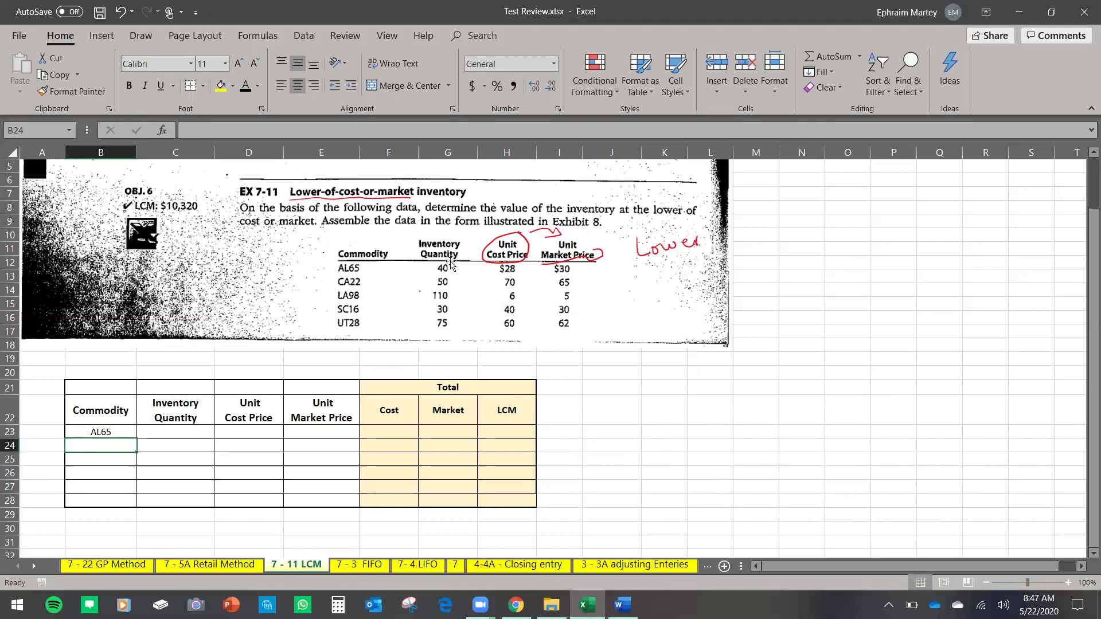
click(194, 434)
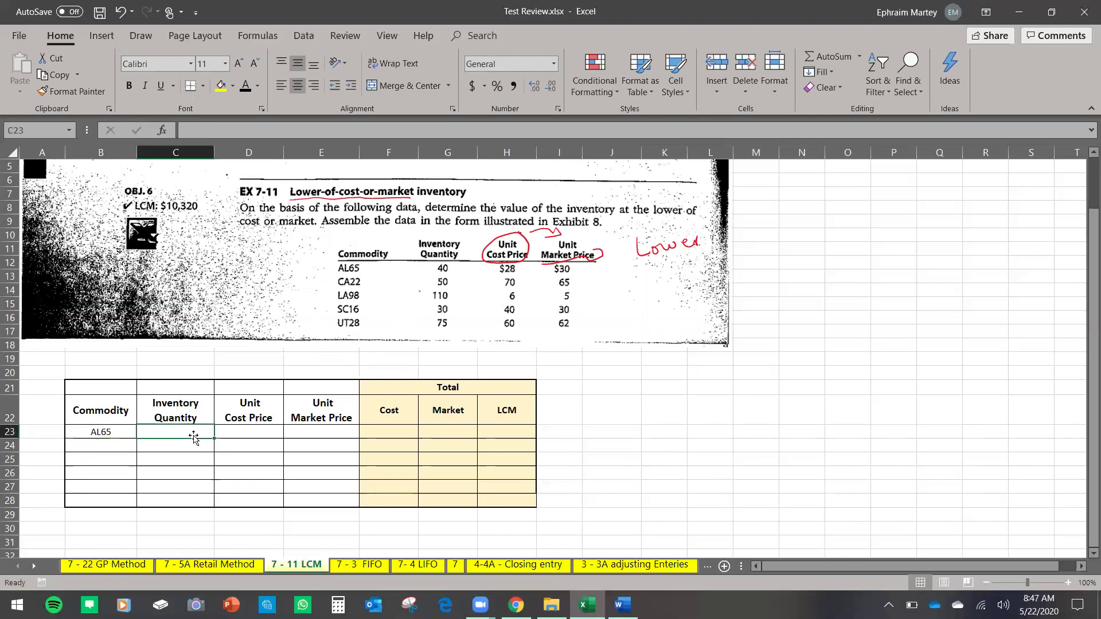
text(40)
key(Tab)
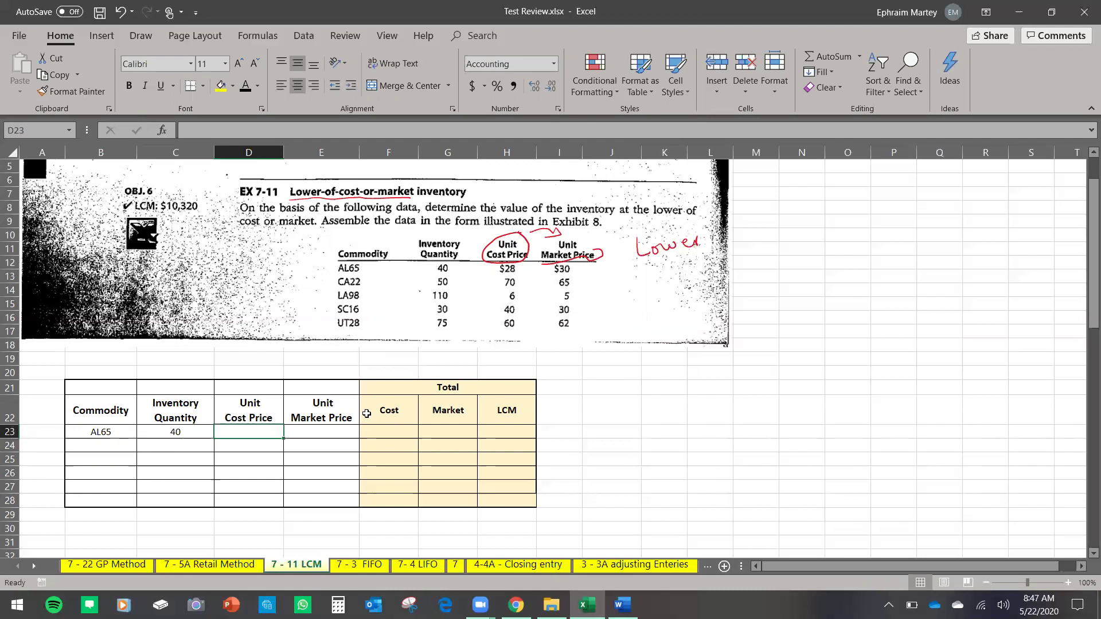
text(28)
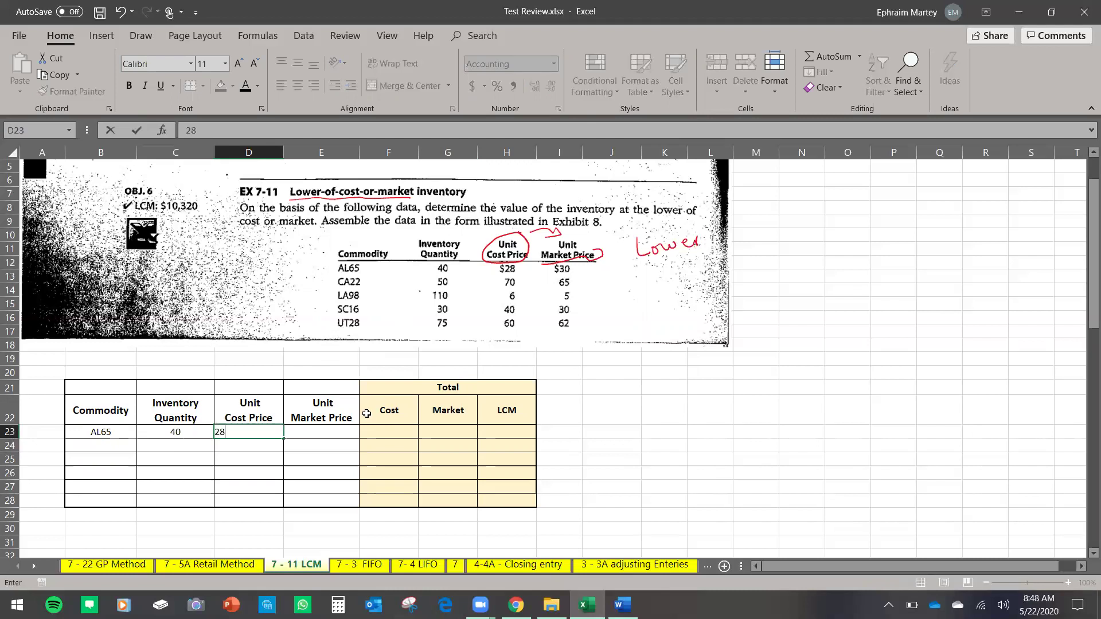
key(Tab)
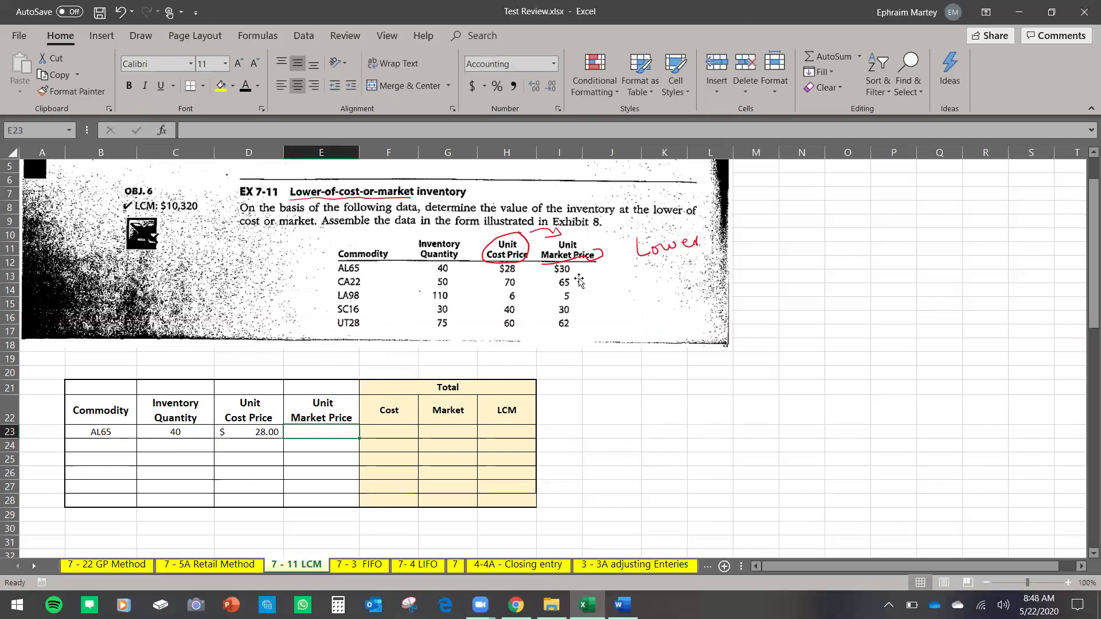
text(30)
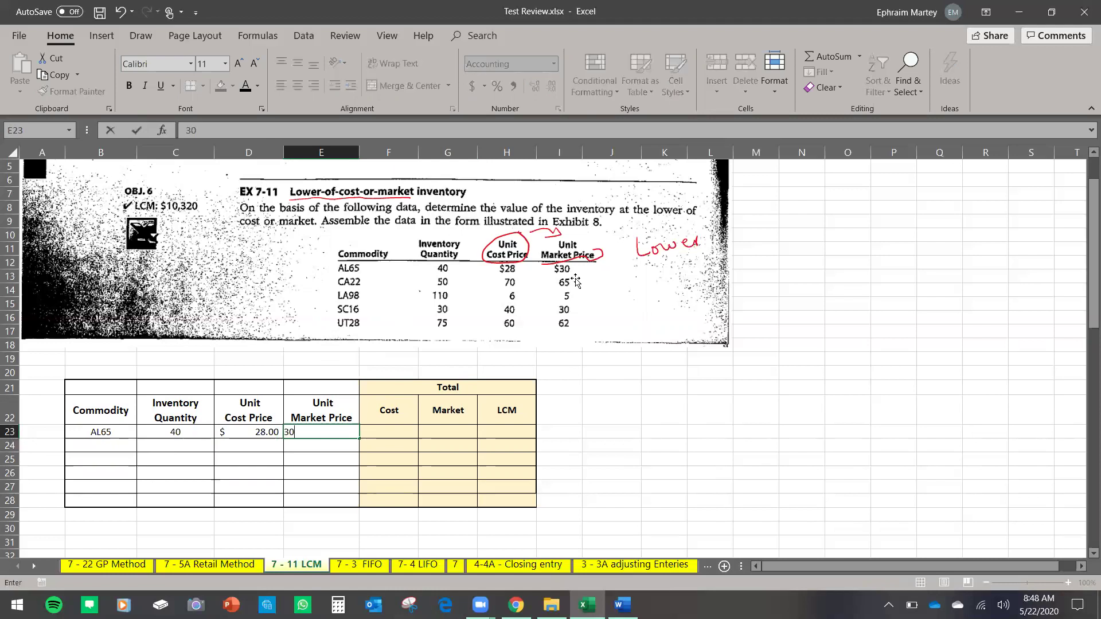
key(Tab)
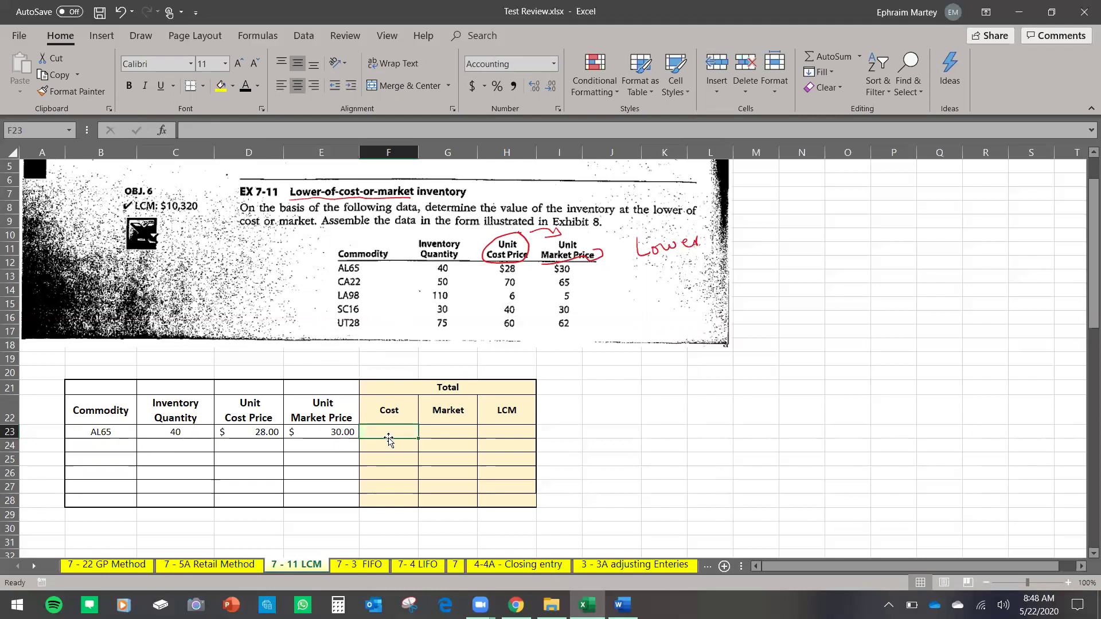
Calculate AL65's total cost in F23 as quantity times unit cost price with =C23*D23.
click(423, 384)
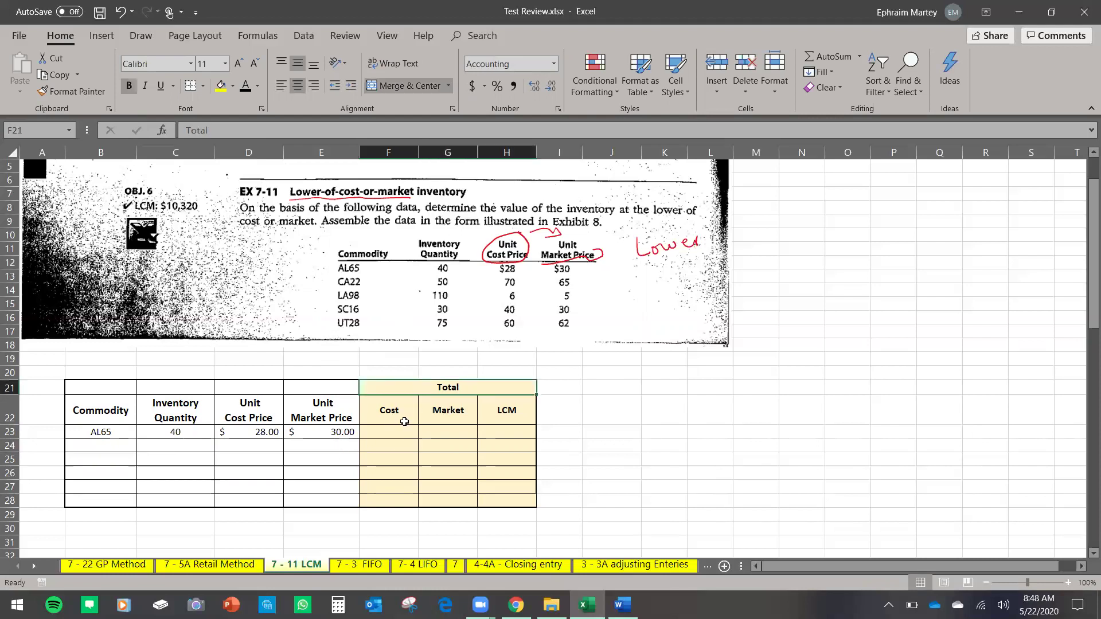
click(399, 411)
click(399, 435)
text(=)
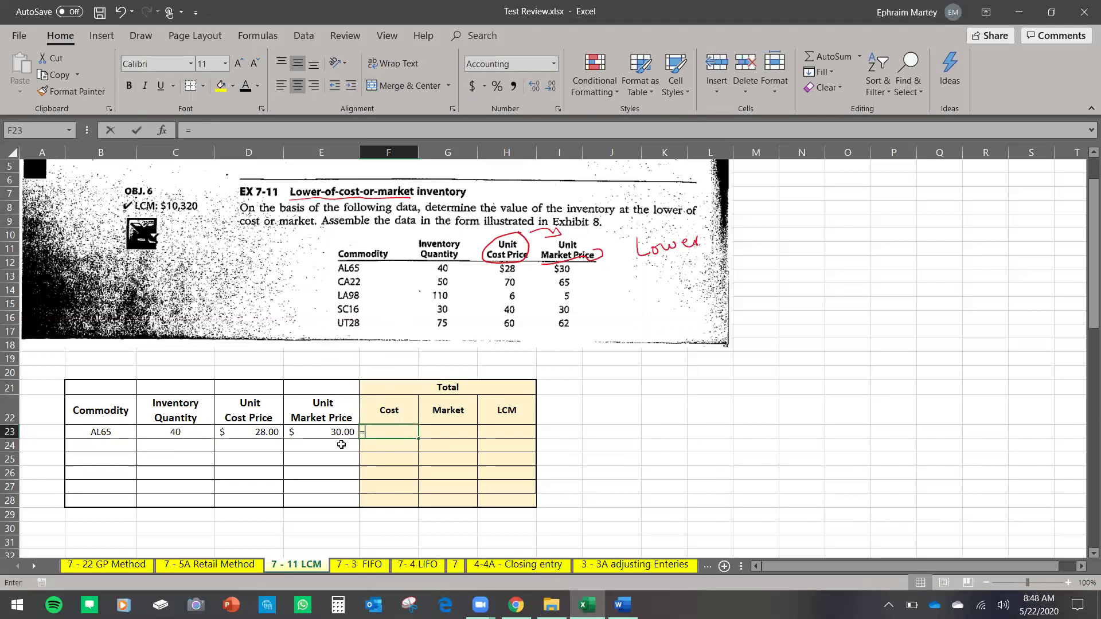
click(173, 433)
text(*)
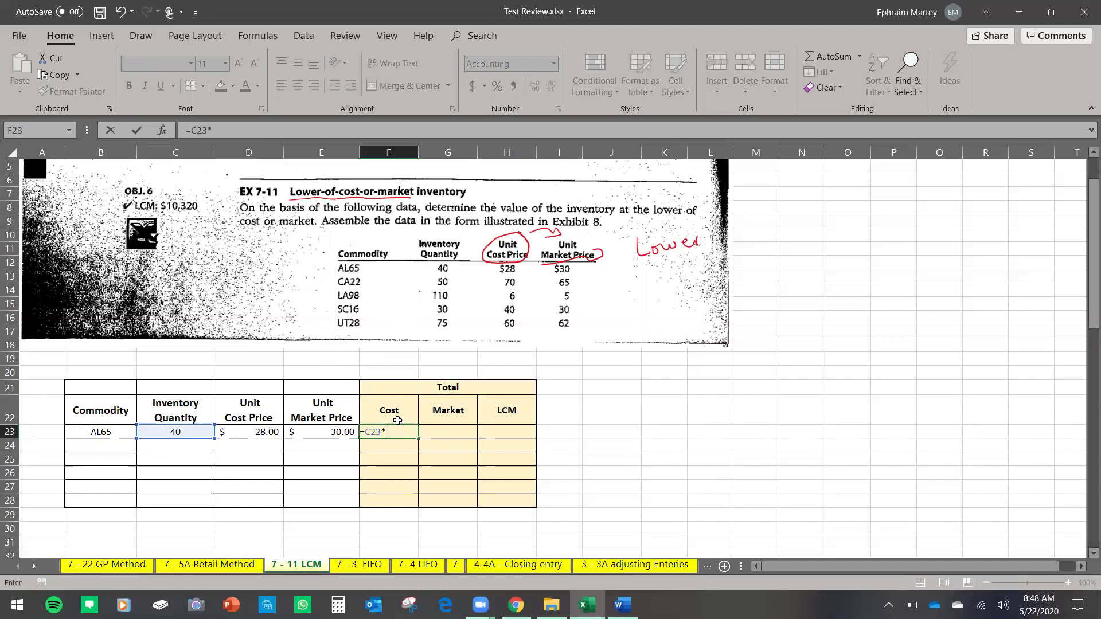
click(277, 429)
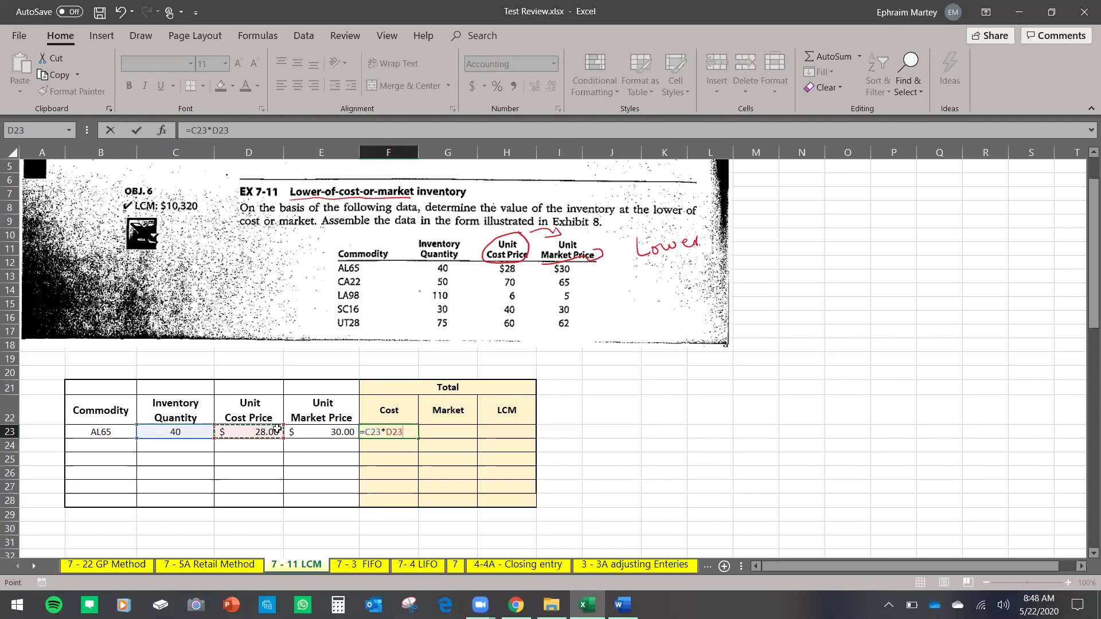
key(Right)
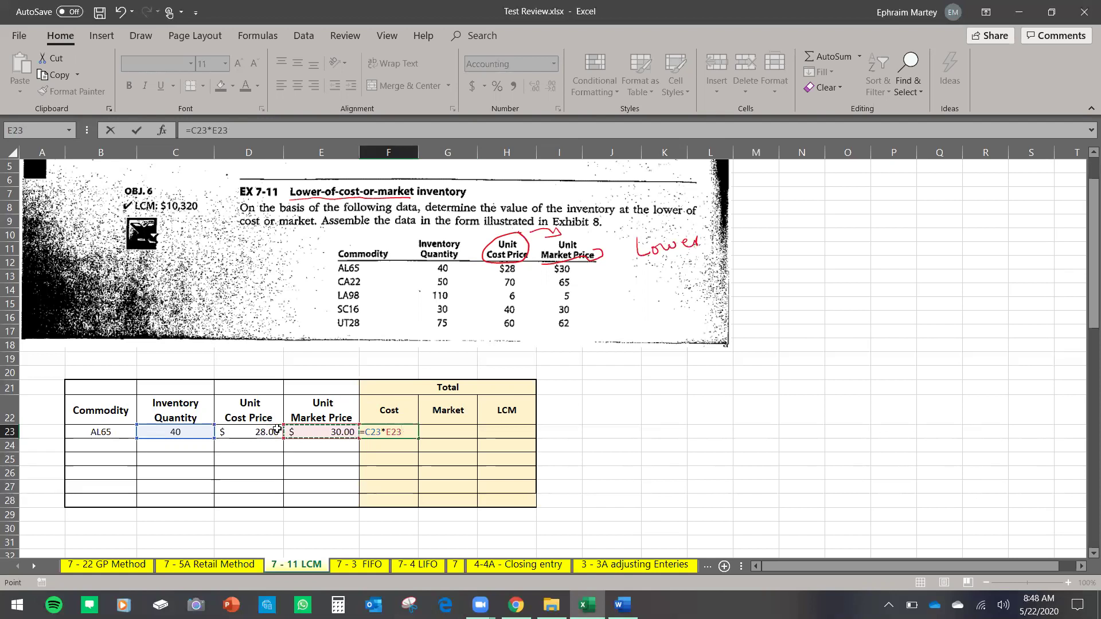
key(Left)
key(Left)
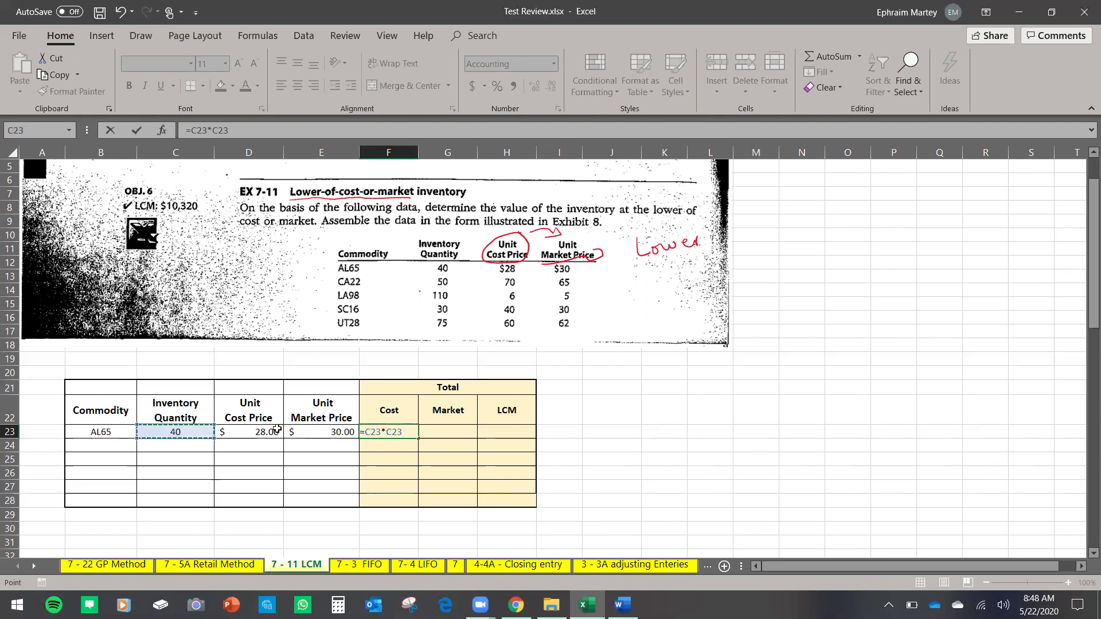
key(Right)
key(Right)
key(Left)
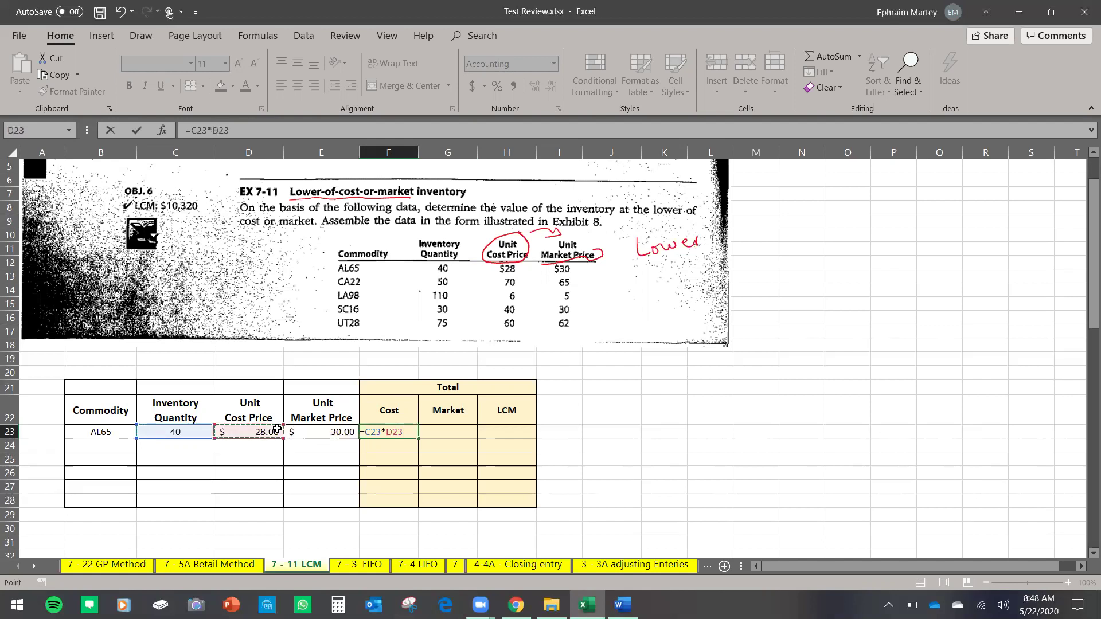
key(Return)
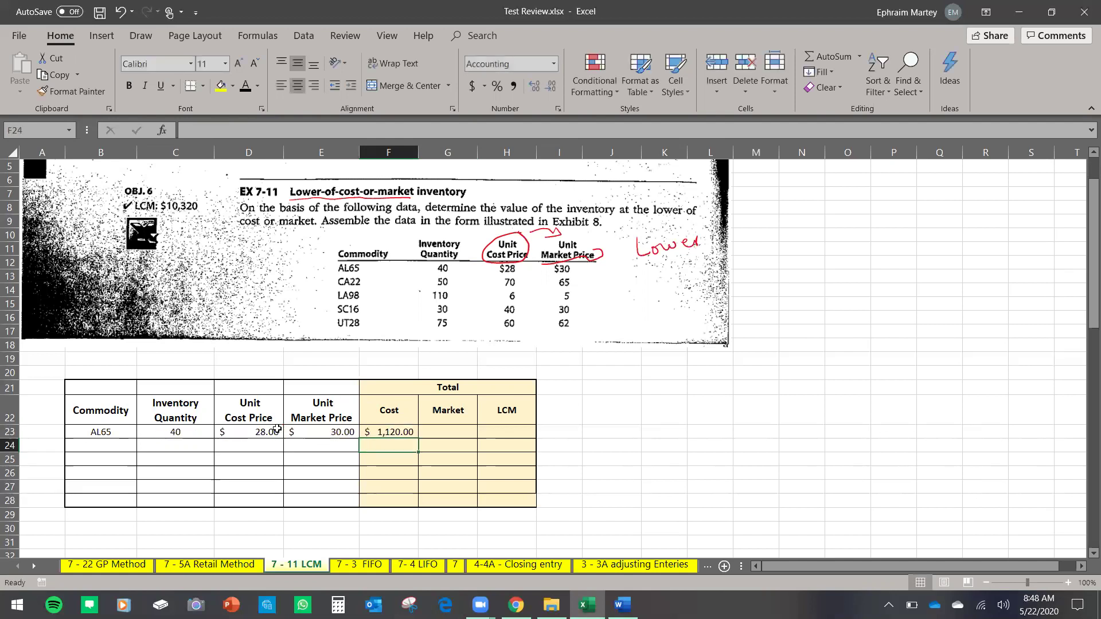
Calculate AL65's total market value in G23 as quantity times unit market price with =C23*E23.
click(397, 414)
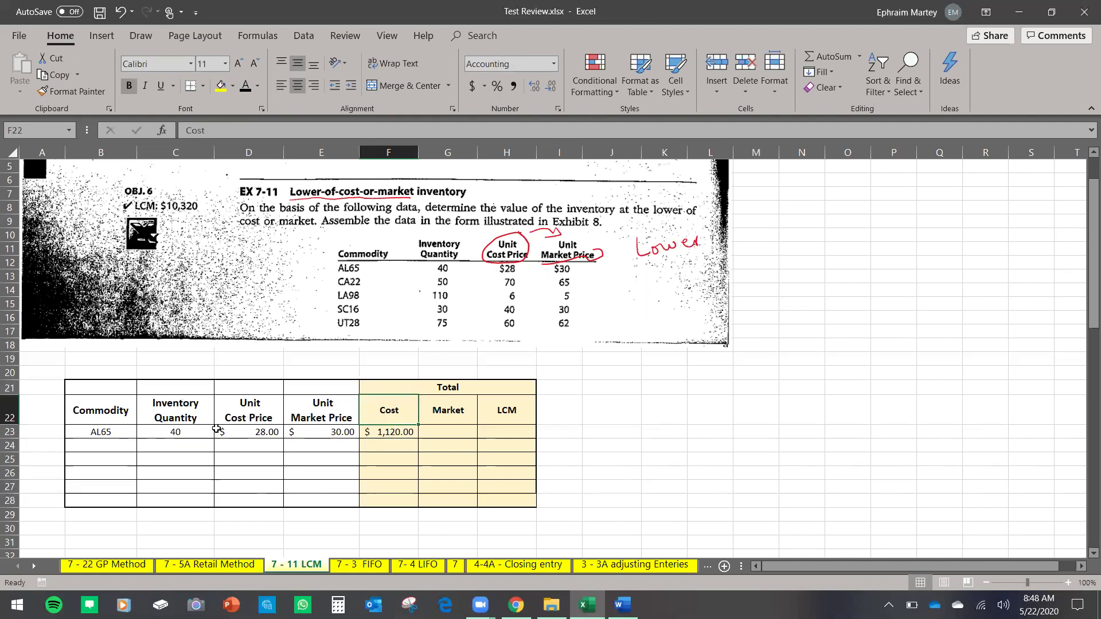
click(252, 410)
click(257, 433)
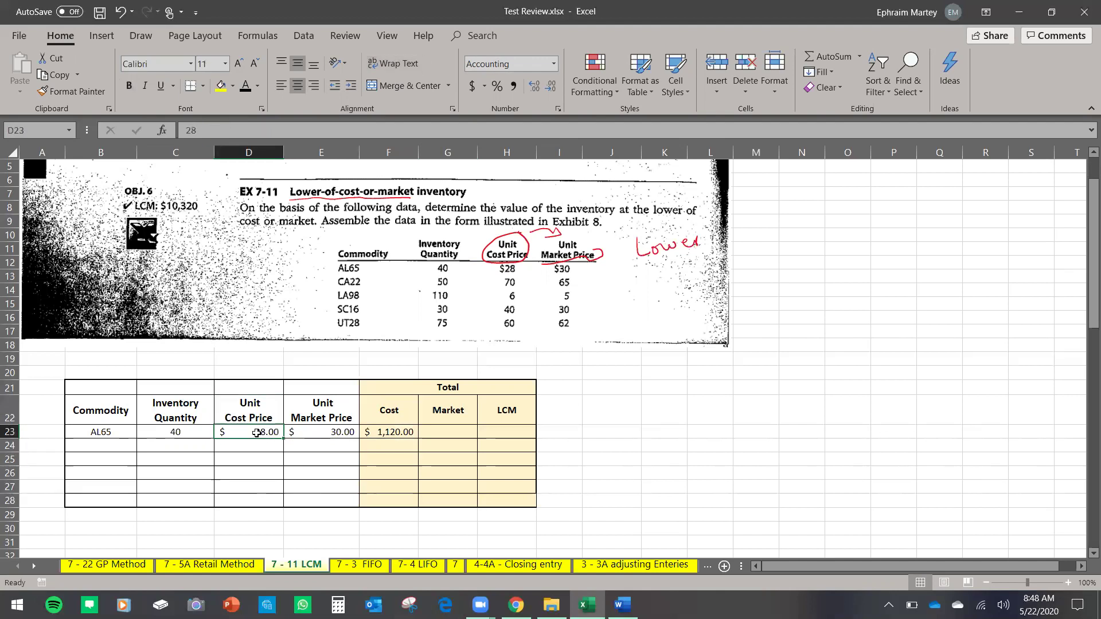
click(467, 436)
text(=)
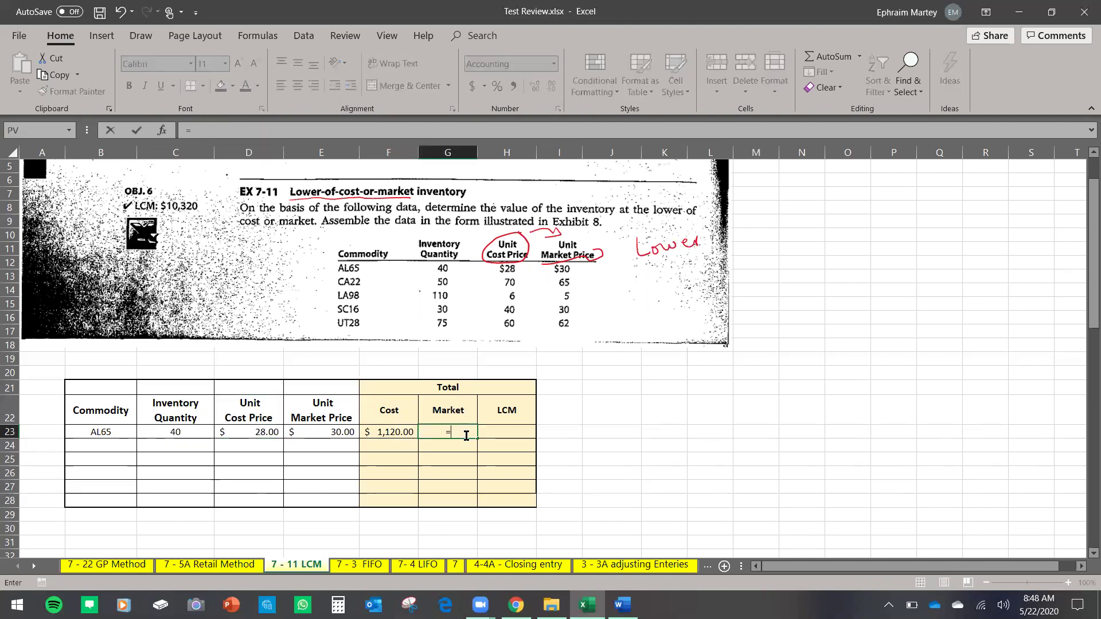
click(190, 433)
text(*)
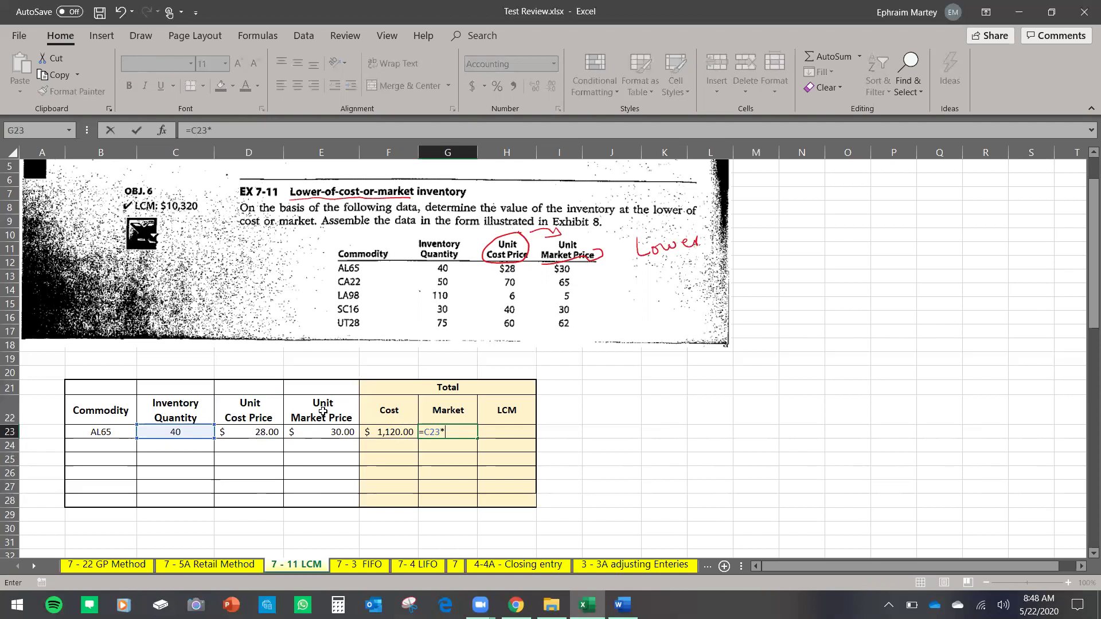
click(323, 433)
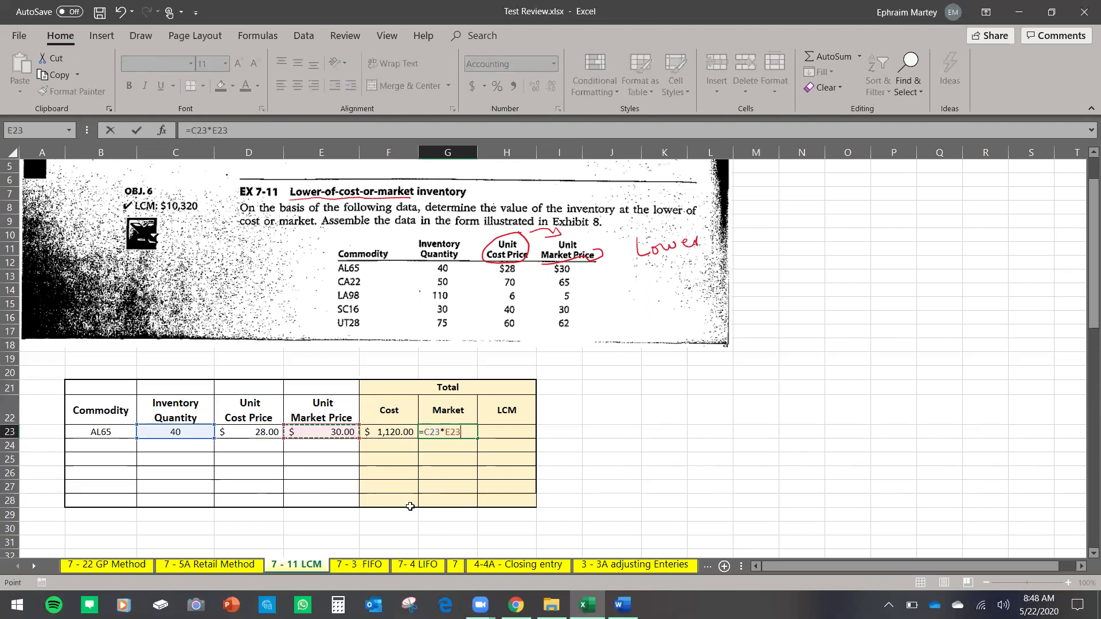
key(Return)
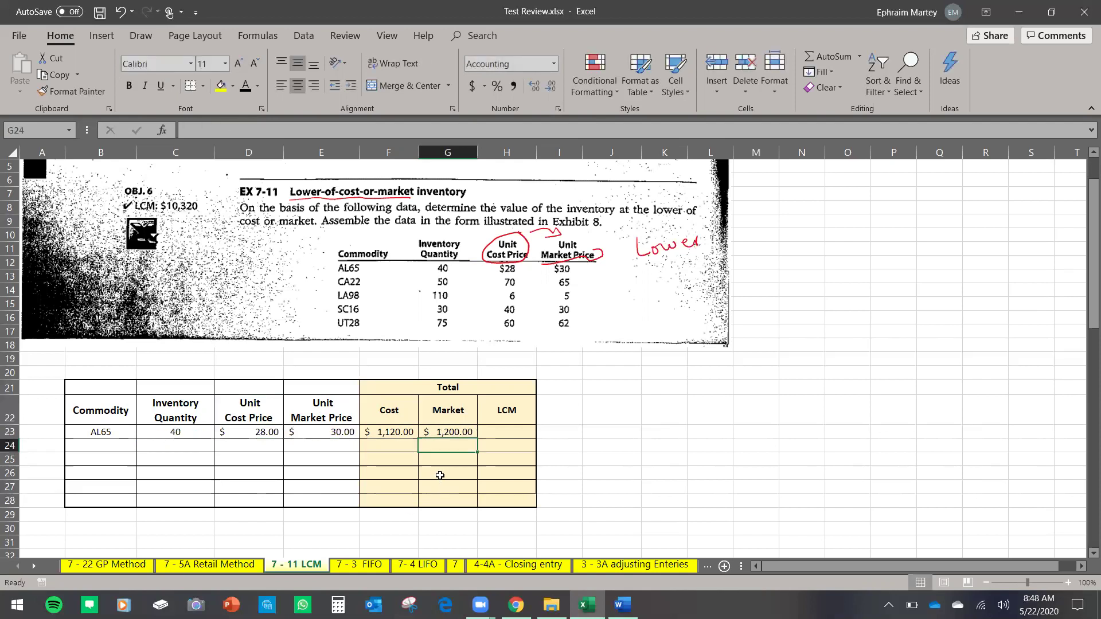
Calculate AL65's lower of cost or market in H23 with =MIN(F23:G23).
click(508, 439)
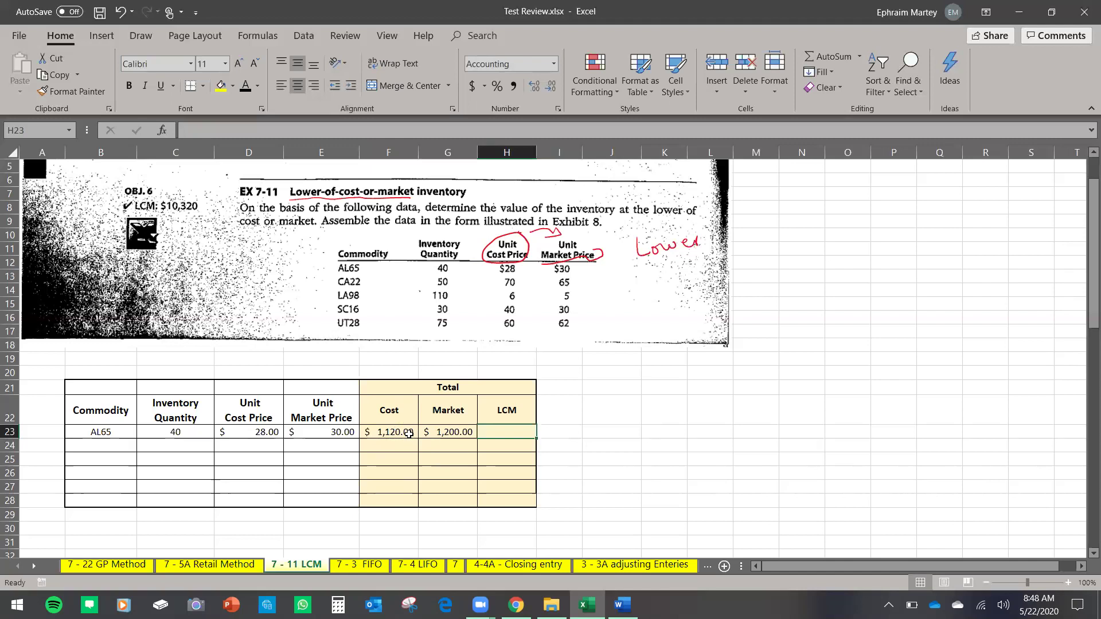
drag(507, 432, 502, 469)
click(499, 434)
text(=)
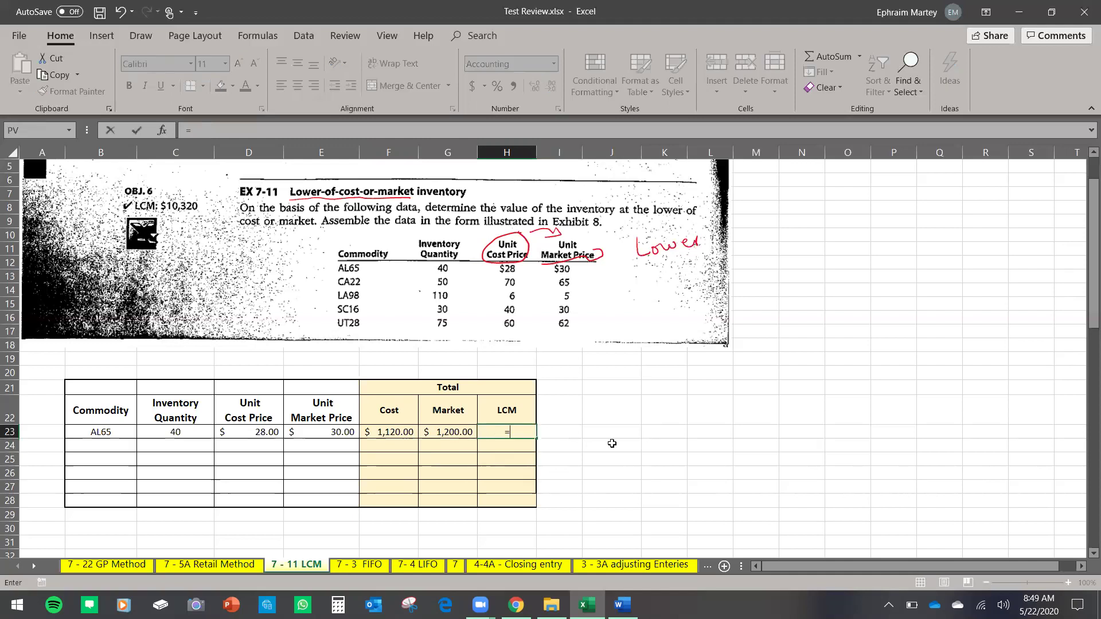
text(MIN)
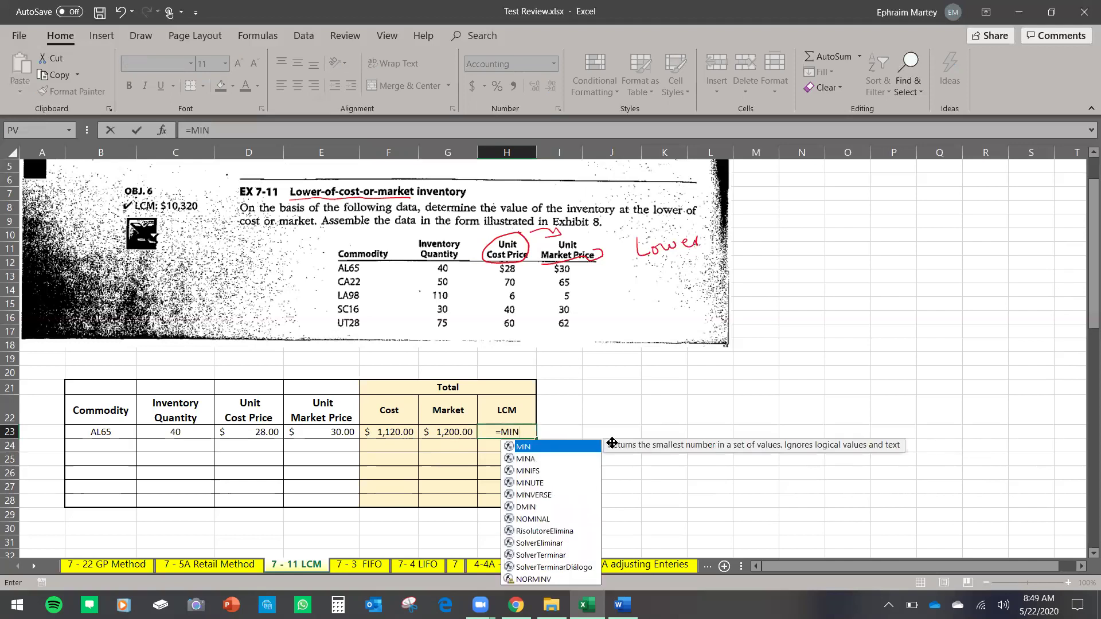
text(()
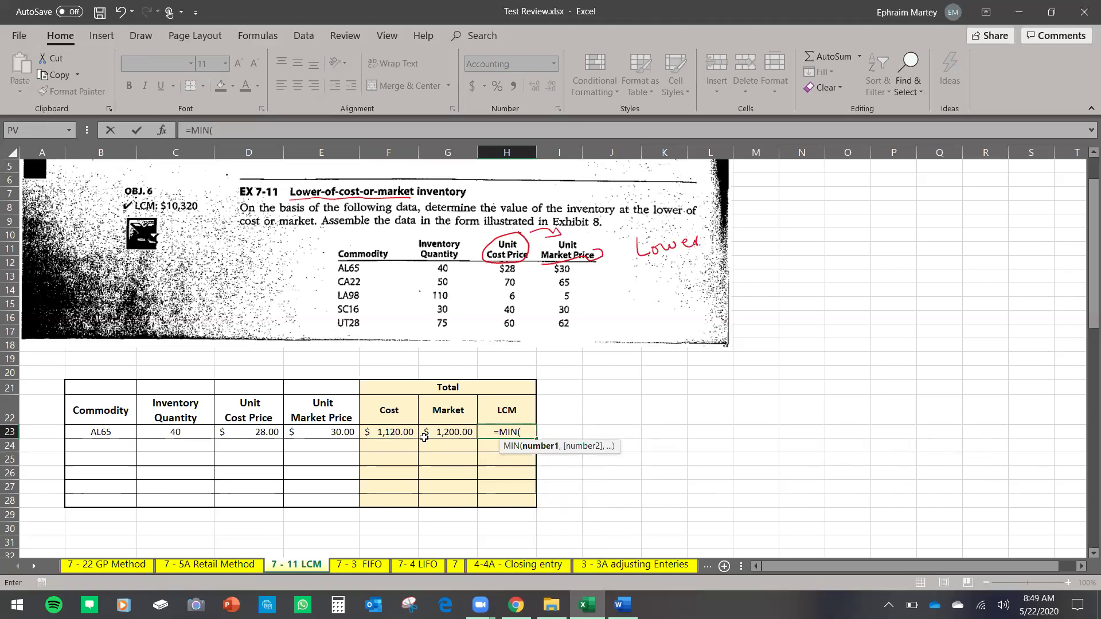
drag(390, 435, 449, 440)
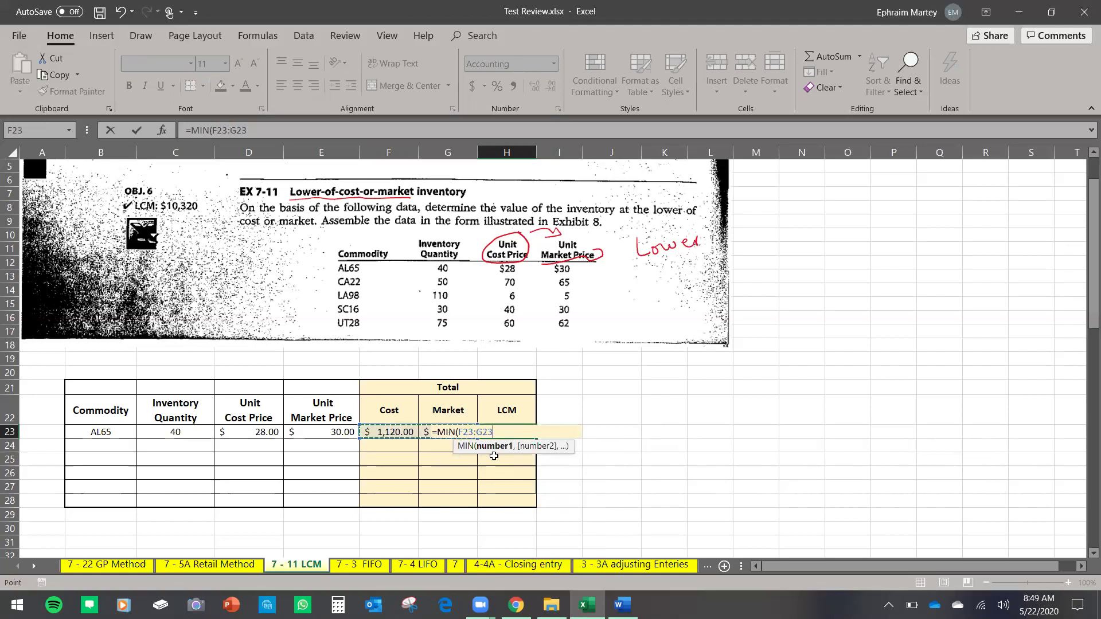
text())
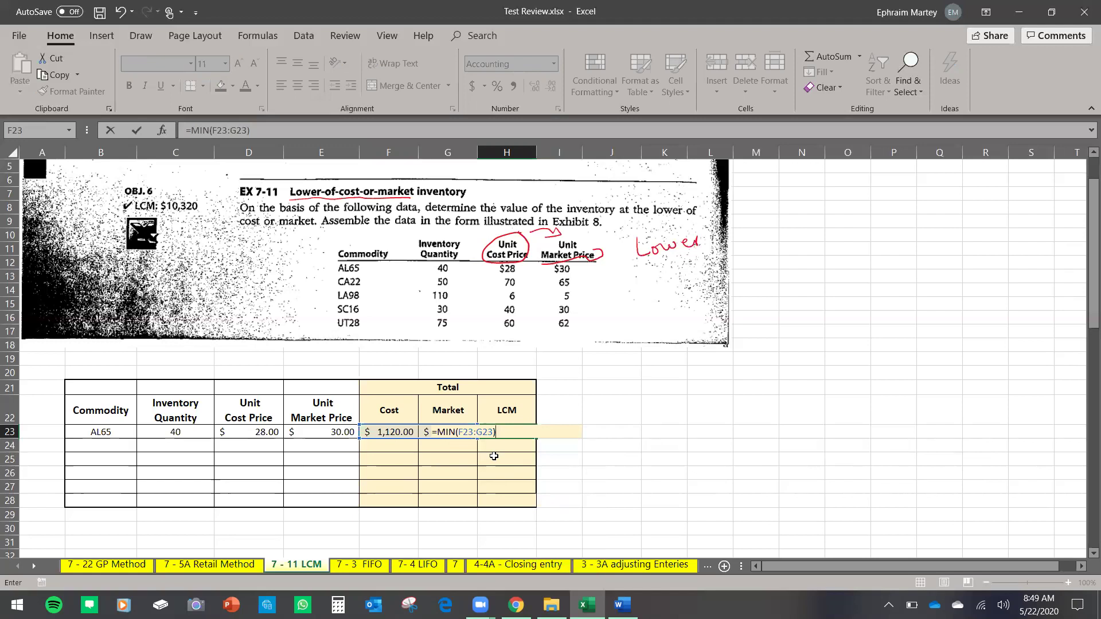
key(Return)
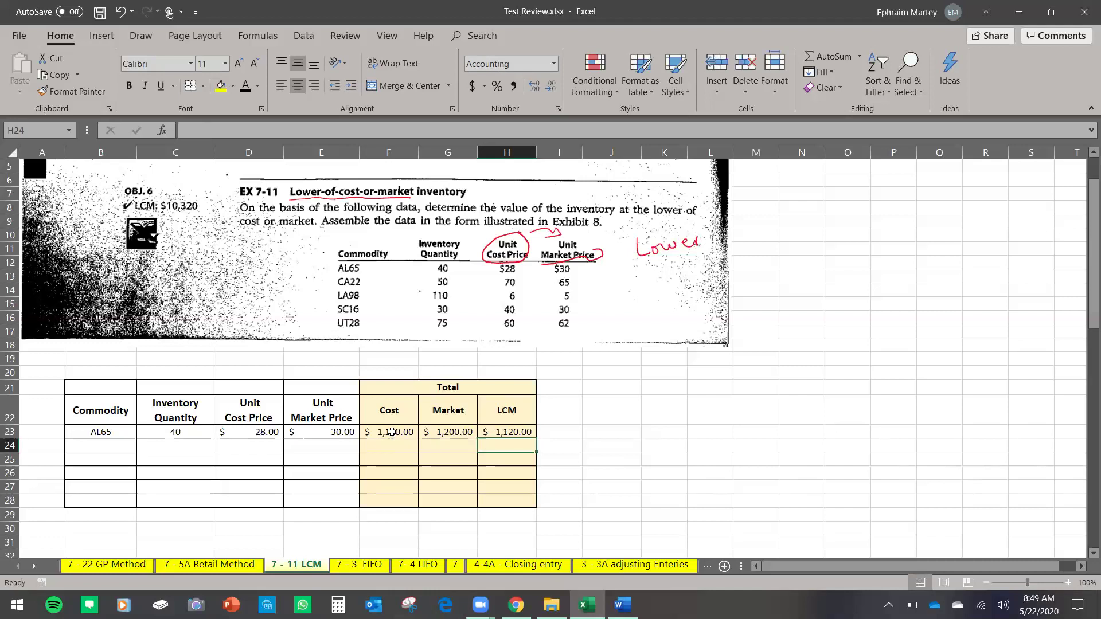
Fill row 24 with commodity CA22, inventory quantity 50, unit cost price 70 and unit market price 65.
drag(247, 451, 435, 451)
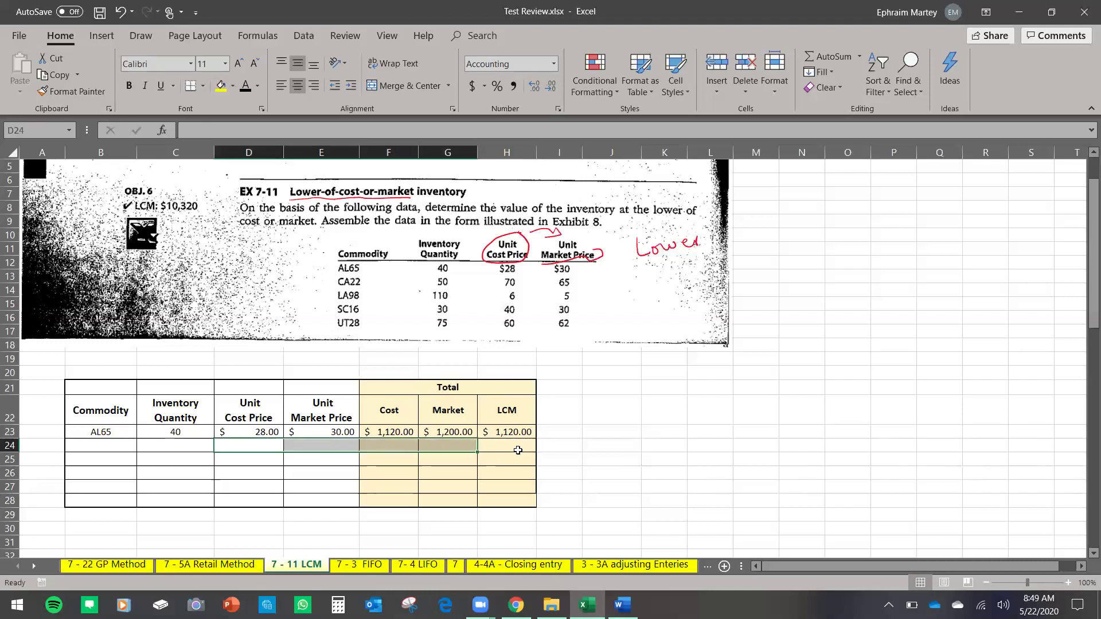
click(301, 459)
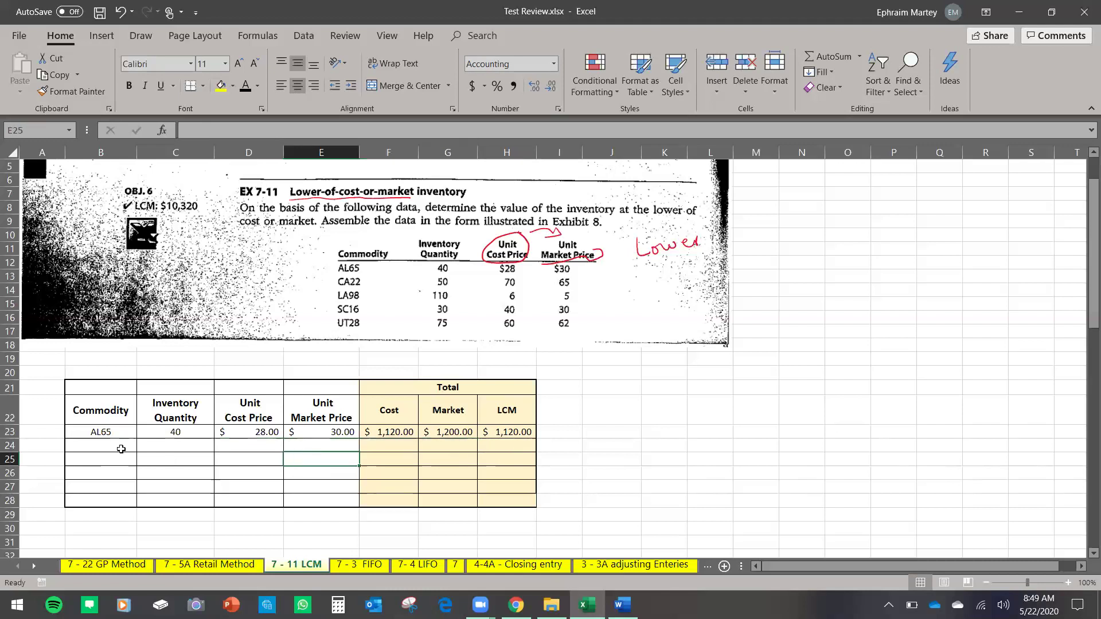
click(121, 449)
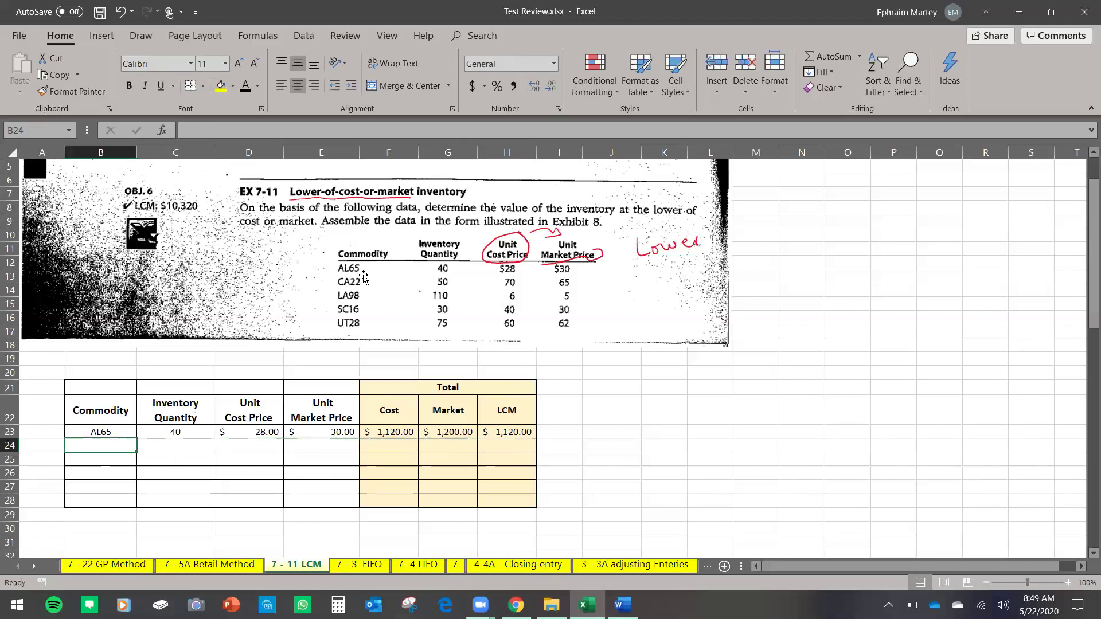
text(CA22)
key(Tab)
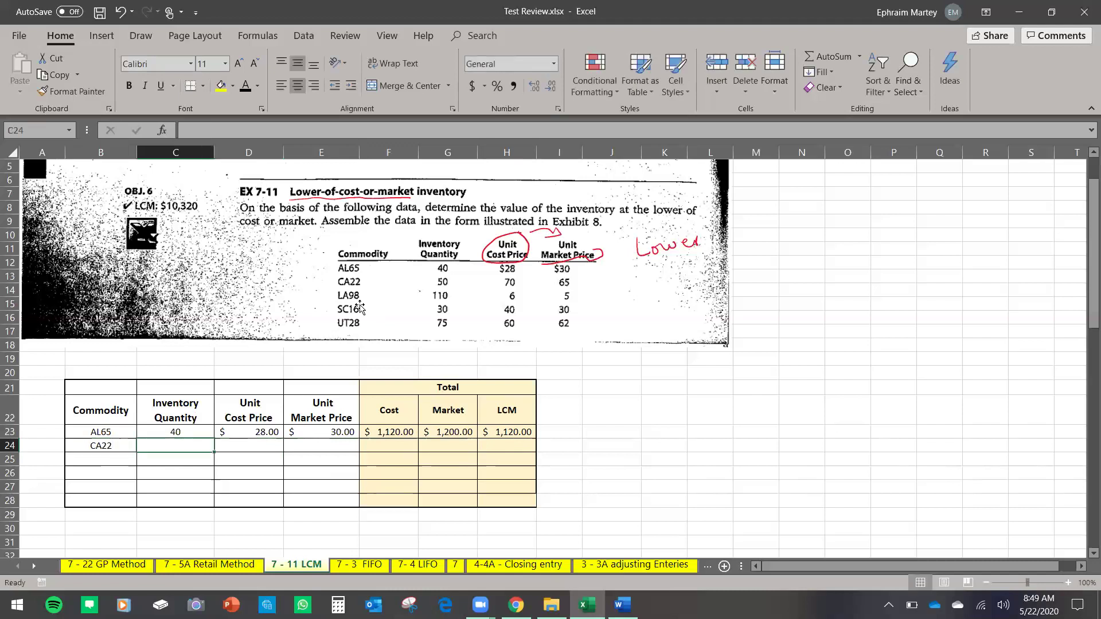
text(50)
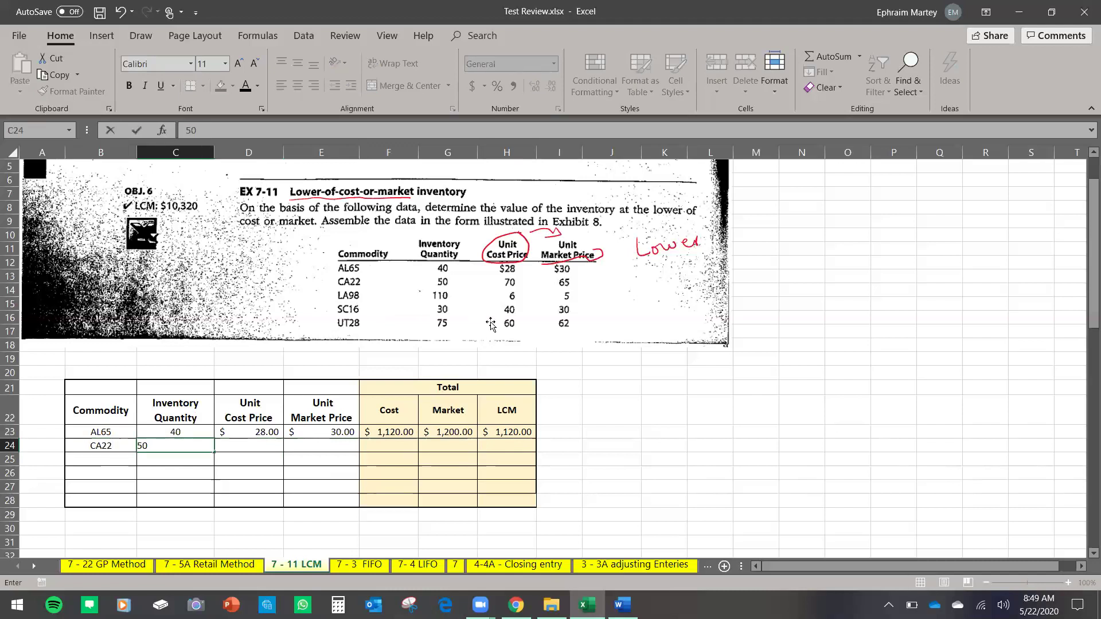
key(Tab)
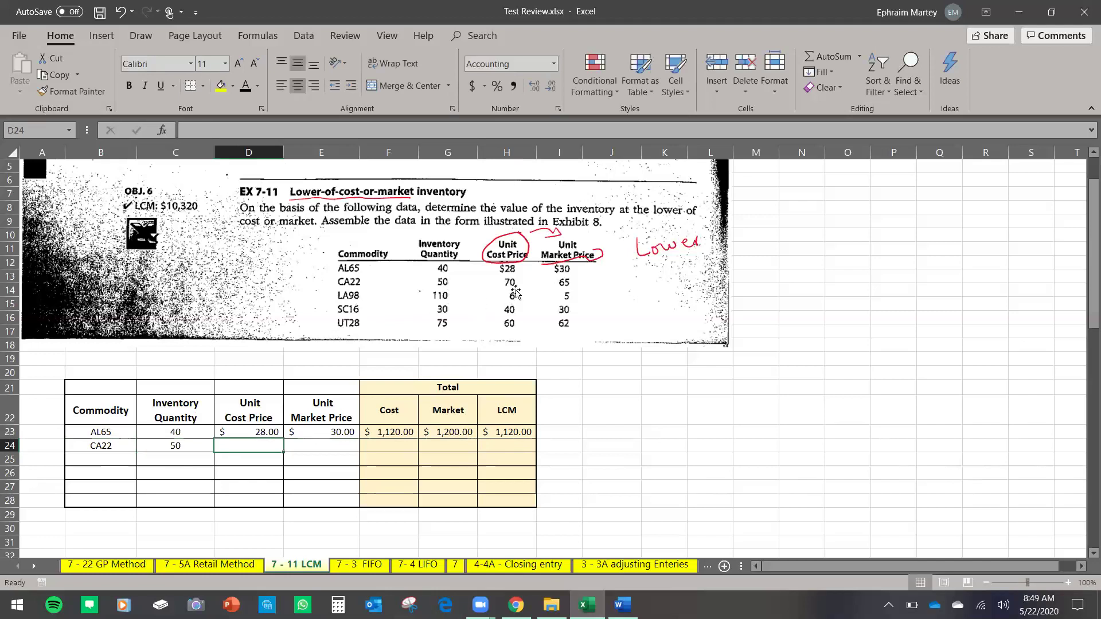
text(70)
key(Tab)
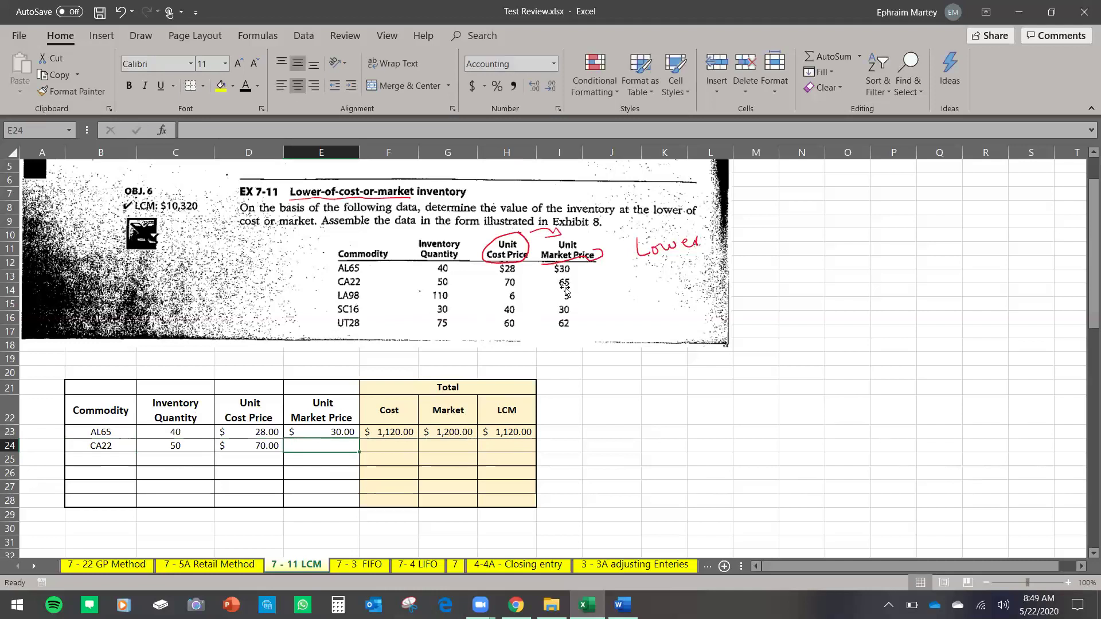
text(65)
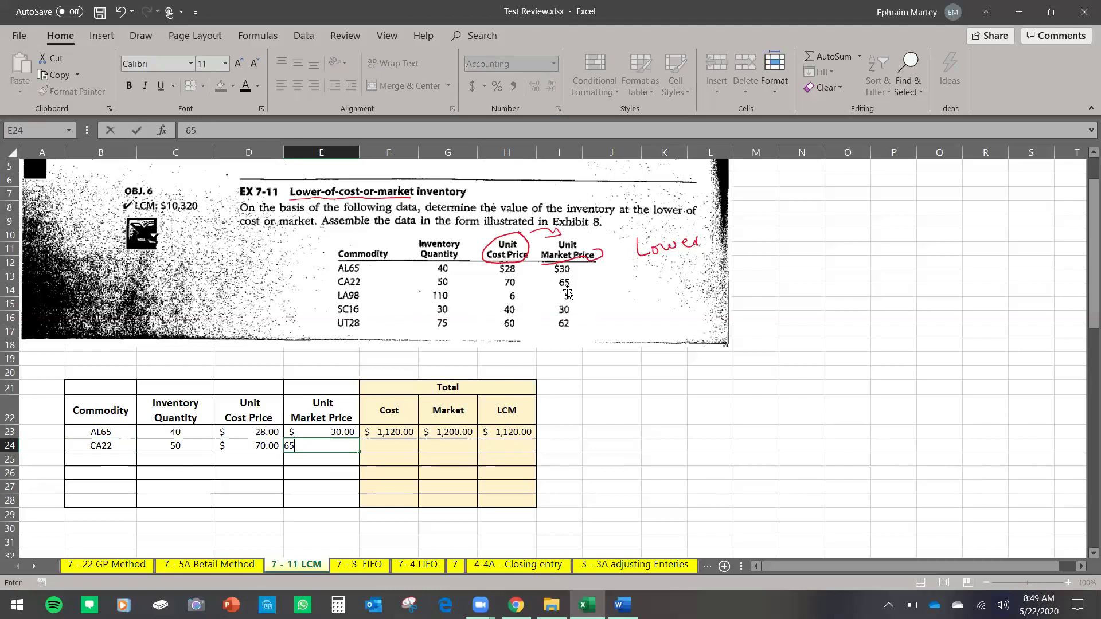
key(Return)
Copy AL65's total cost and total market formulas down to F24 and G24 for CA22, checking the cell references.
click(396, 431)
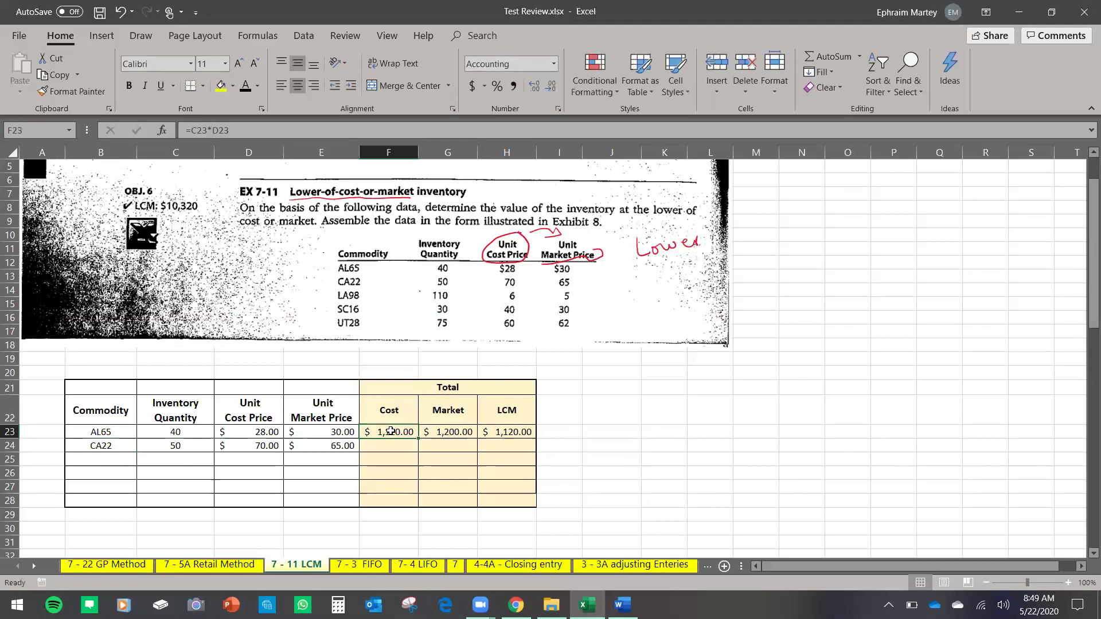
drag(419, 438, 393, 446)
double_click(393, 445)
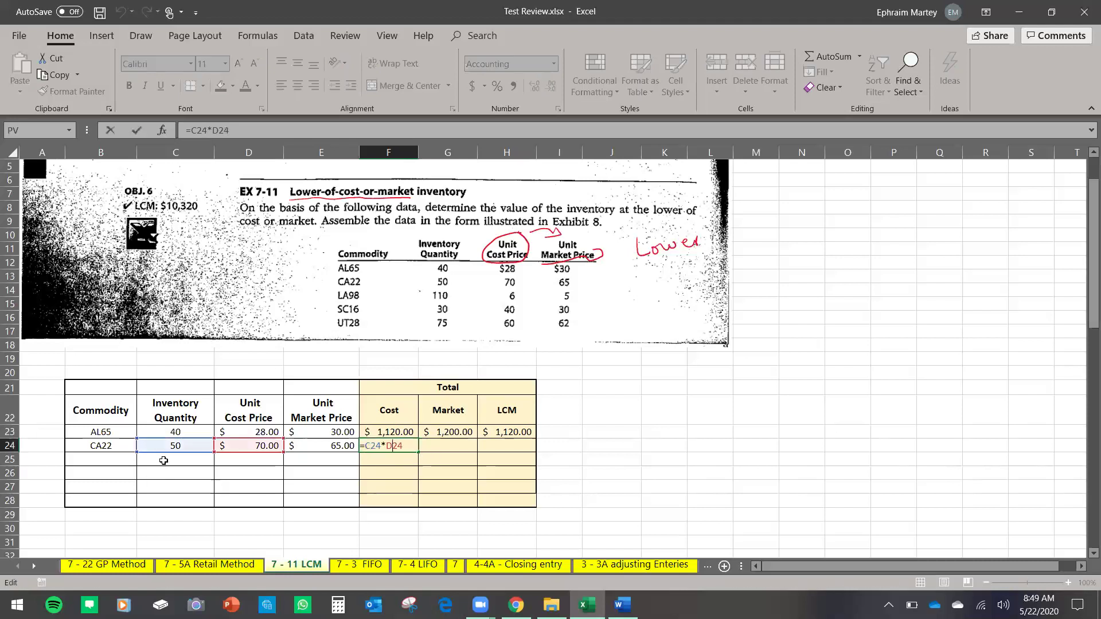
key(Escape)
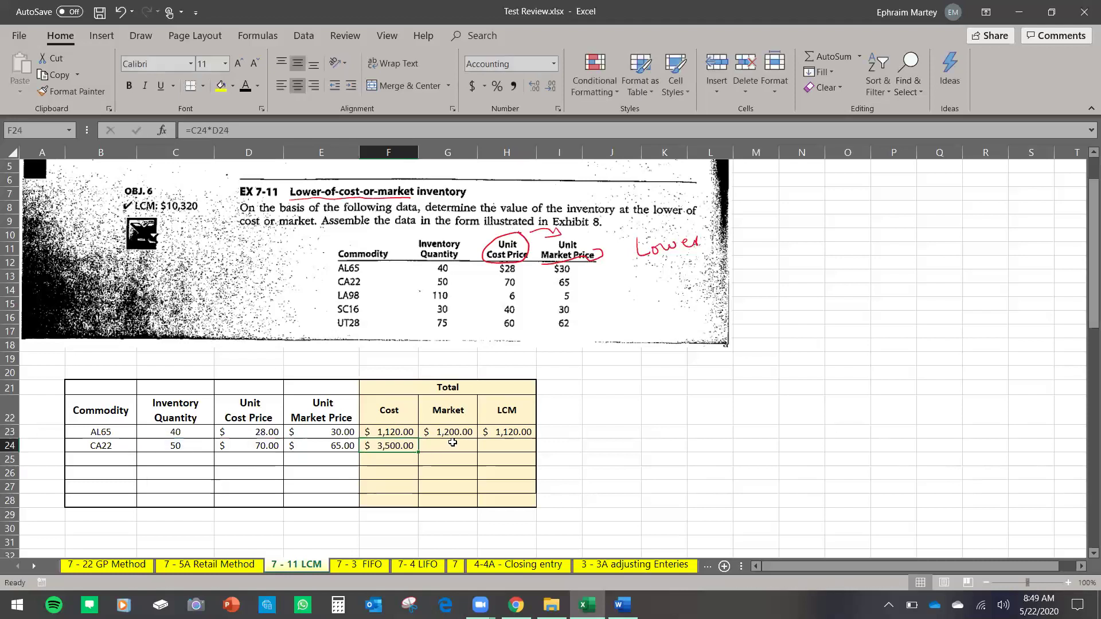
click(454, 440)
drag(477, 438, 453, 453)
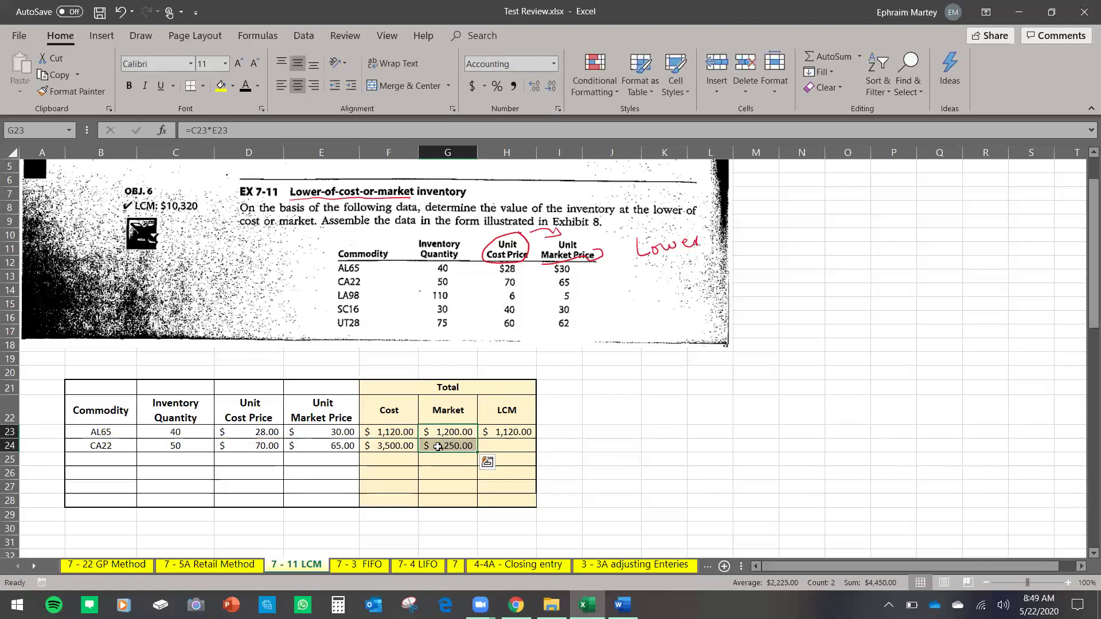
double_click(438, 448)
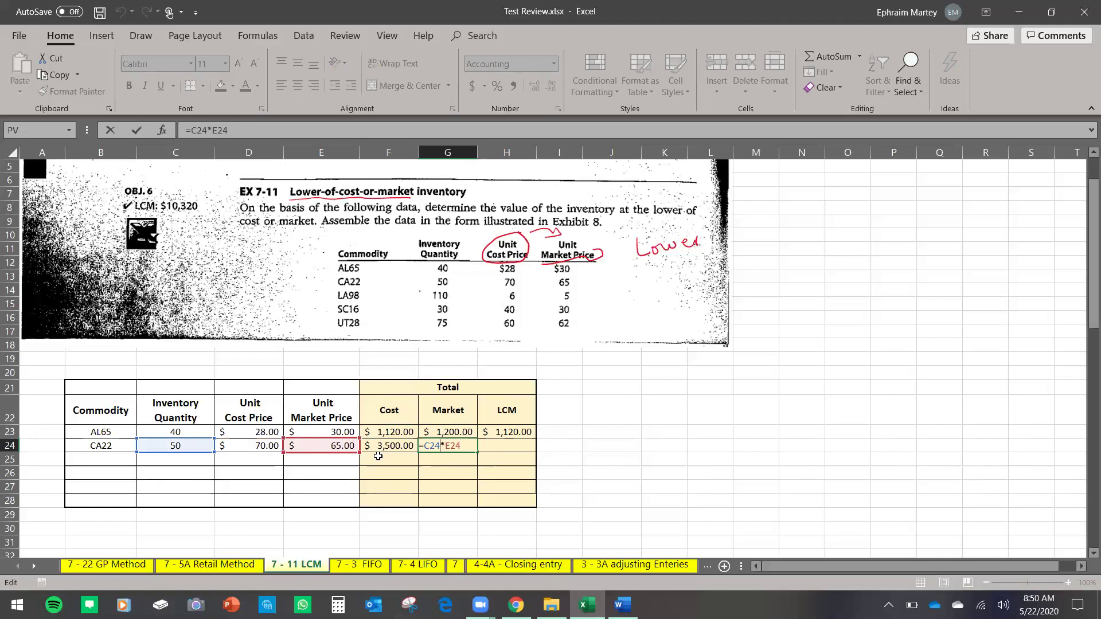
Copy the LCM formula from H23 down to H24 for CA22 and check its references.
drag(532, 439, 526, 448)
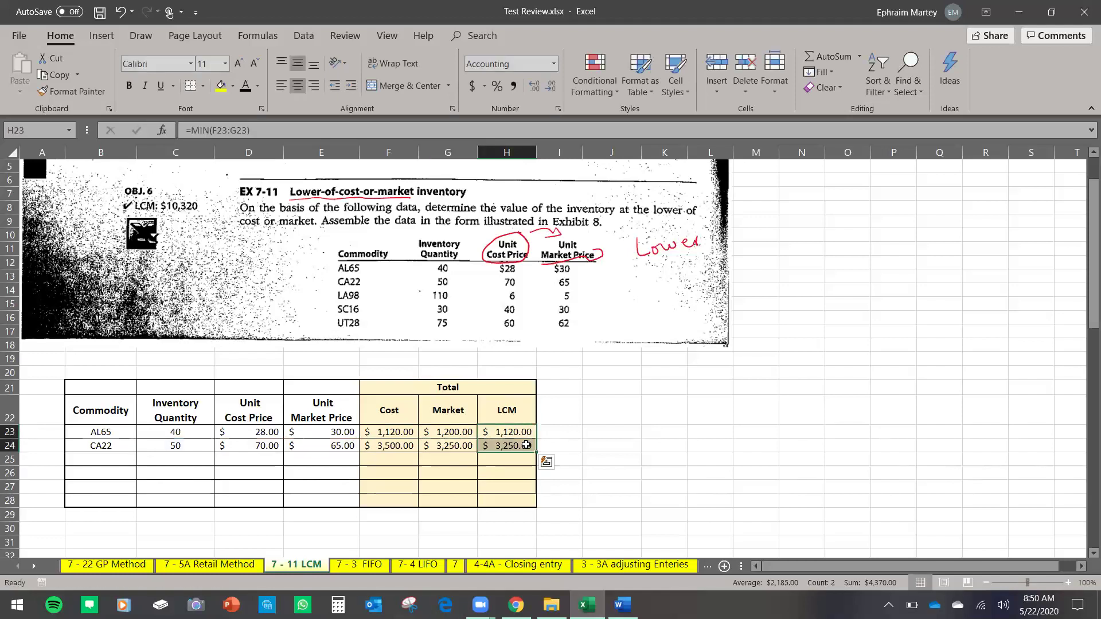
double_click(527, 448)
key(Escape)
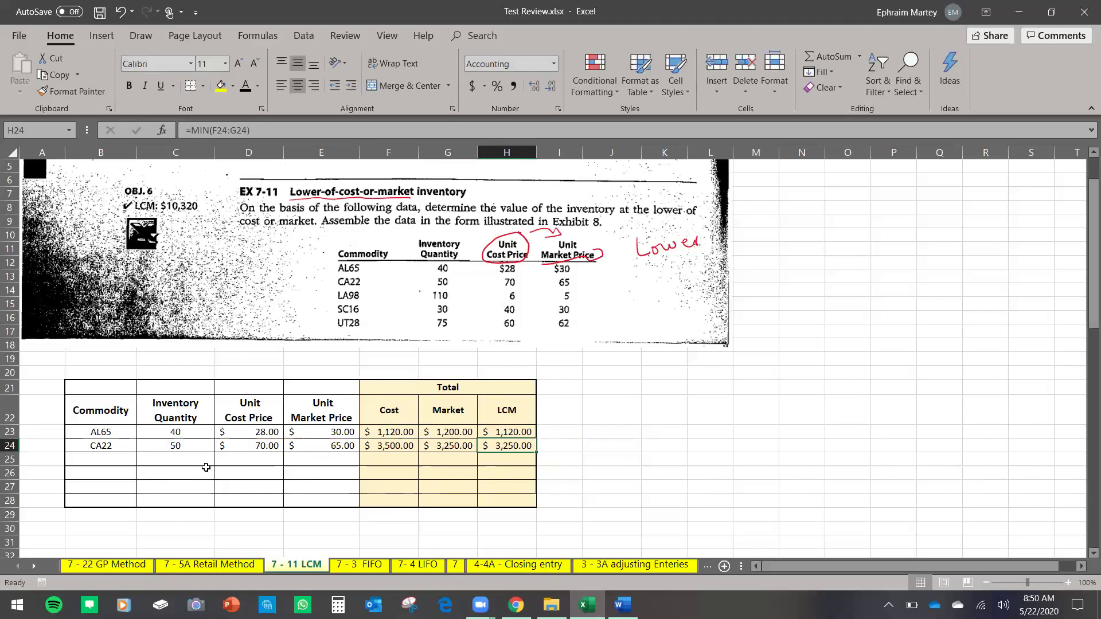
Fill row 25 with commodity LA98, inventory quantity 110, unit cost price 6 and unit market price 5.
click(117, 464)
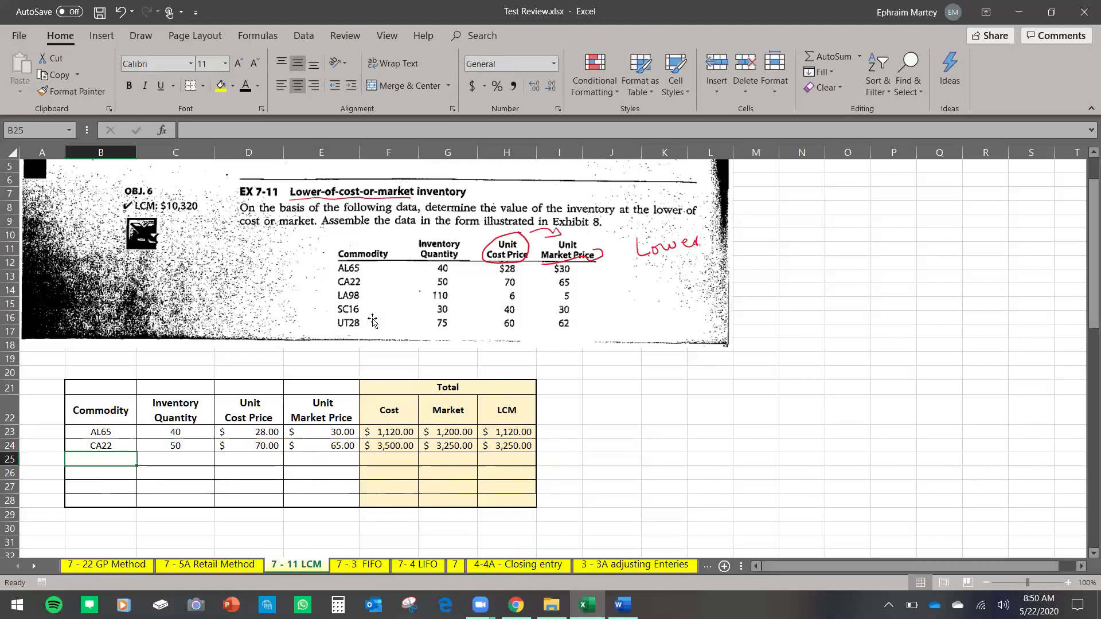
text(LA98)
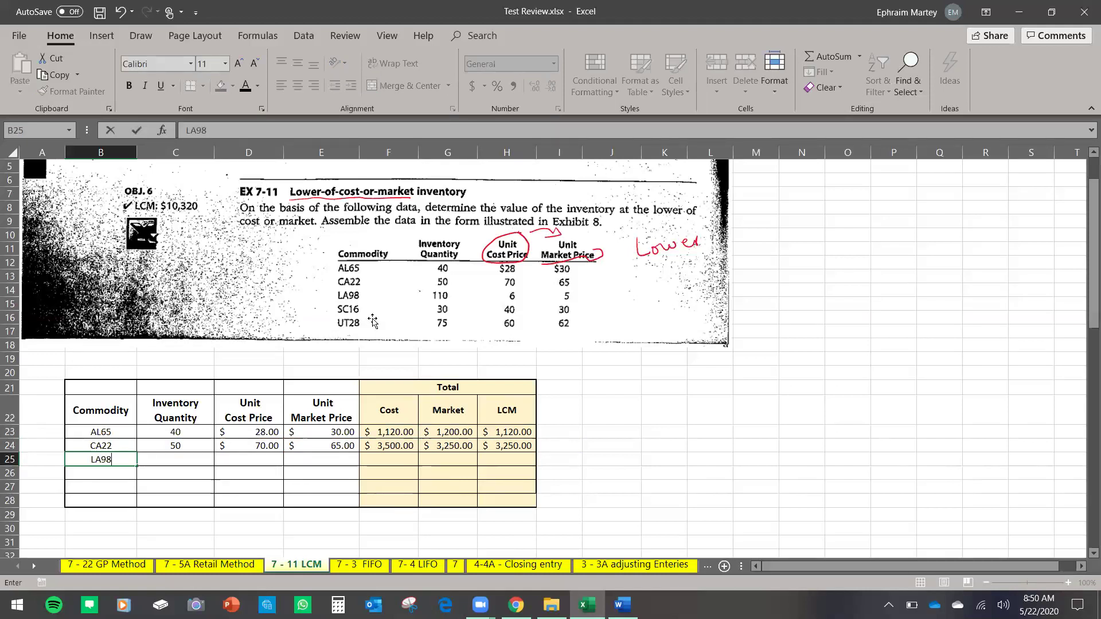
click(201, 456)
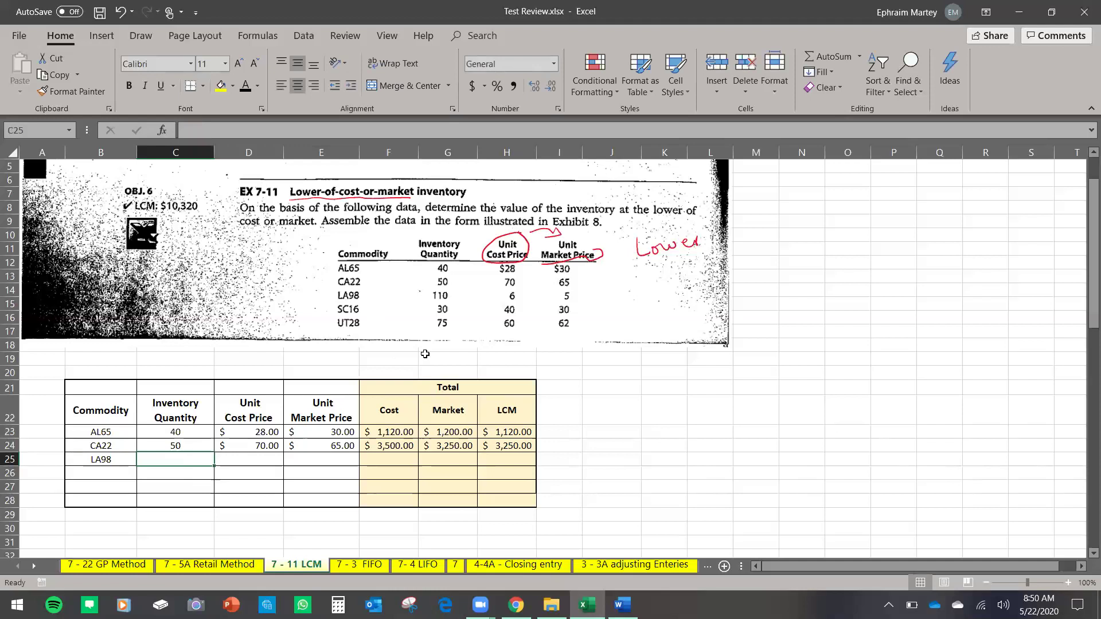
text(110)
key(Tab)
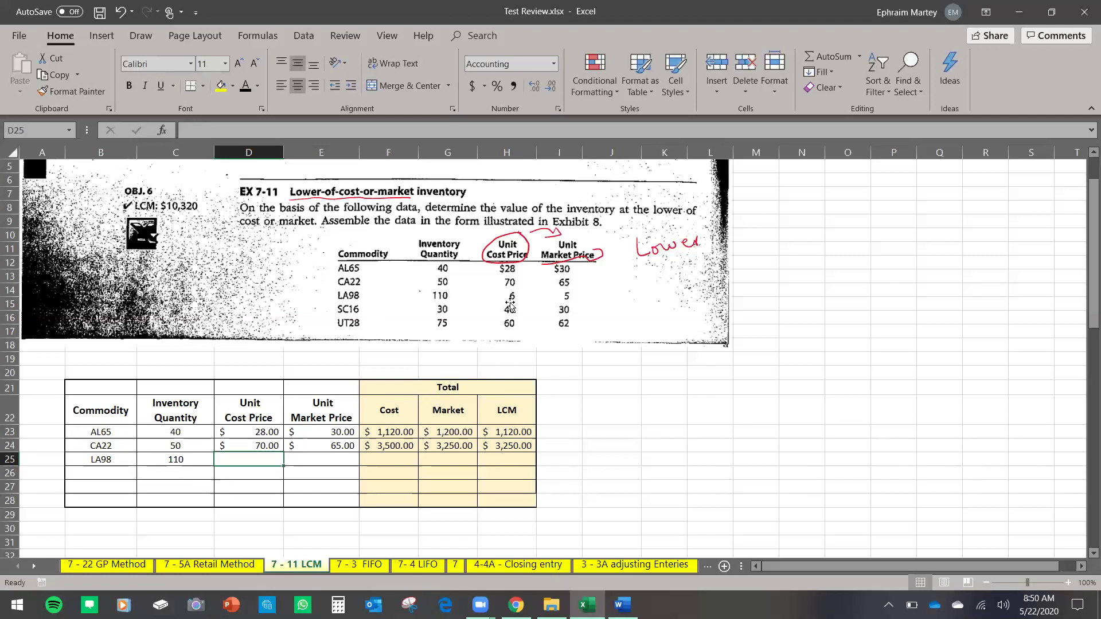
text(6)
key(Tab)
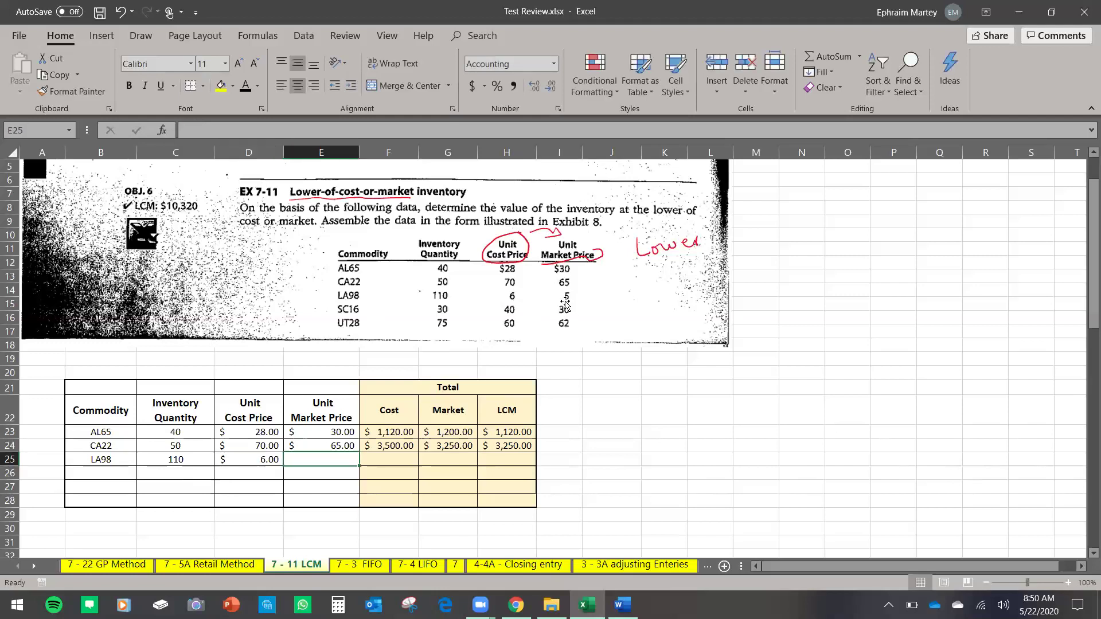
text(5)
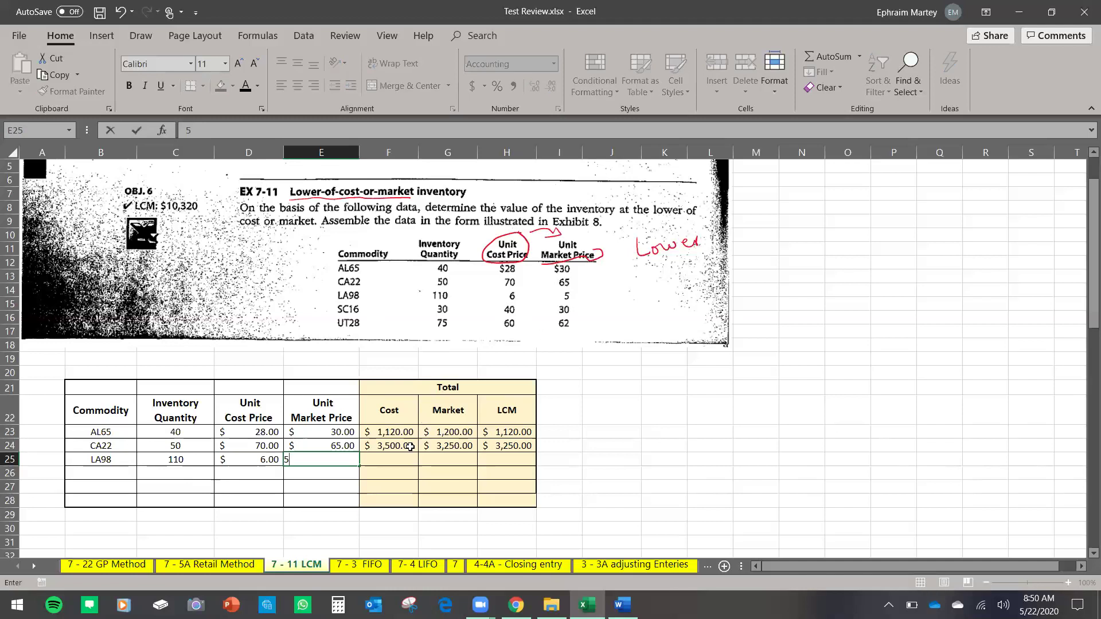
Copy CA22's cost, market and LCM formulas down to F25:H25 for LA98.
click(411, 447)
drag(418, 452, 536, 463)
click(459, 447)
click(508, 447)
click(507, 487)
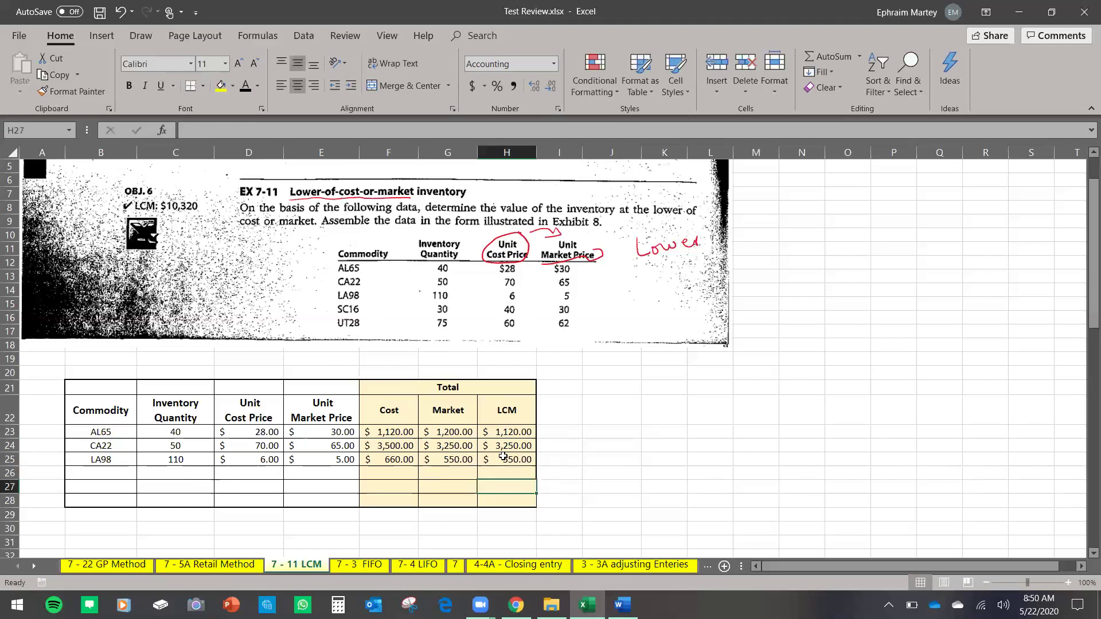
Inspect the cell references in LA98's total market formula in G25, leaving the formula as it is.
click(459, 461)
double_click(460, 461)
text(`)
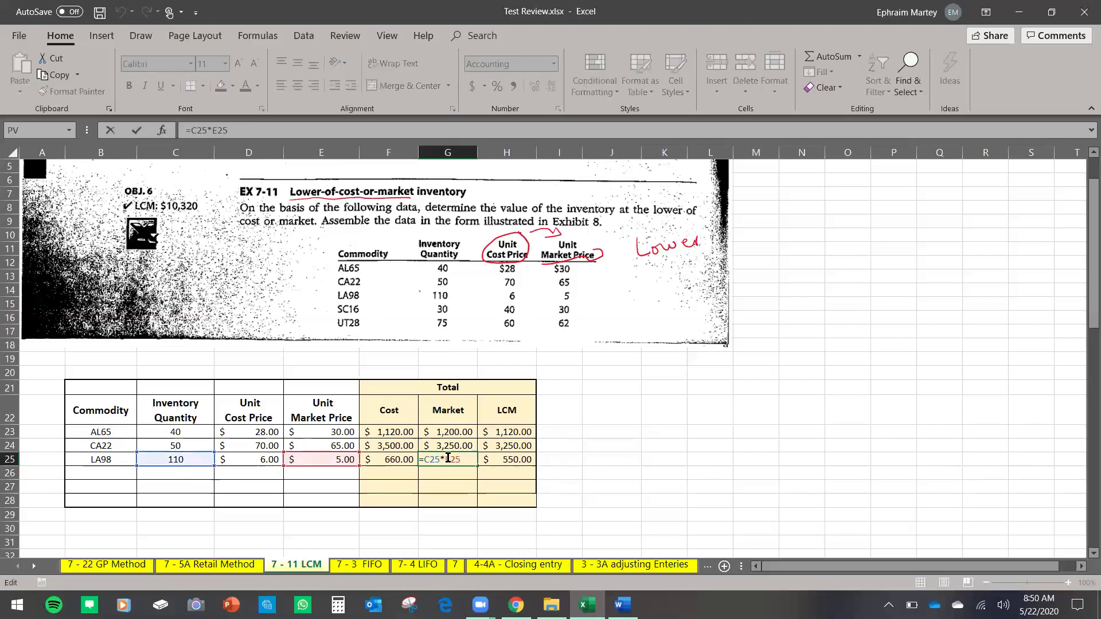
key(BackSpace)
key(Return)
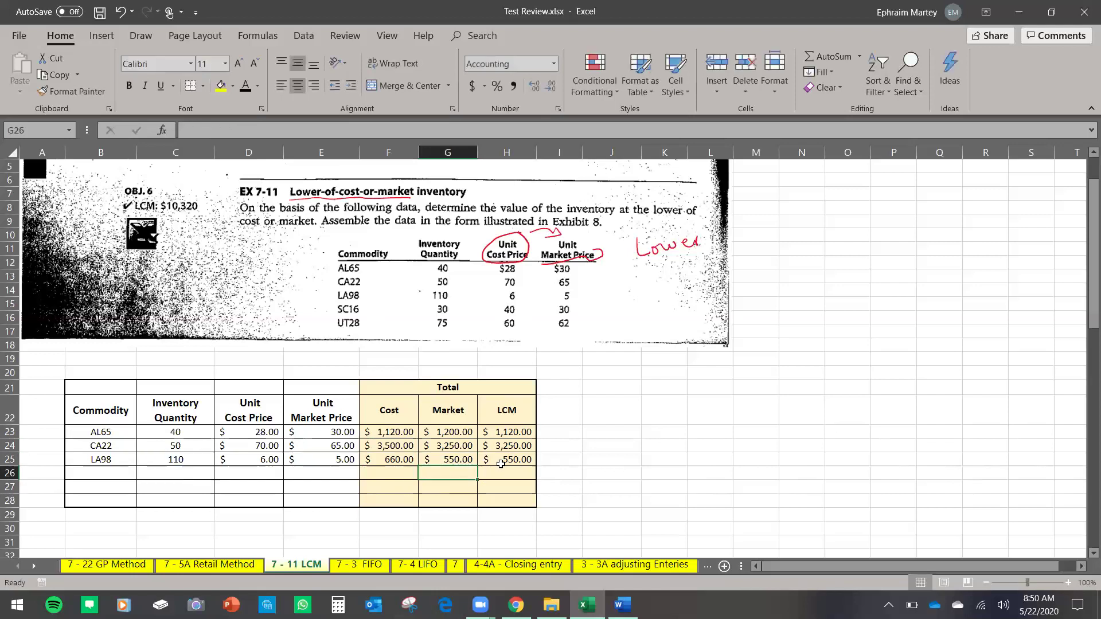
Fill row 26 with commodity SC16, inventory quantity 30, unit cost price 40 and unit market price 30.
click(123, 477)
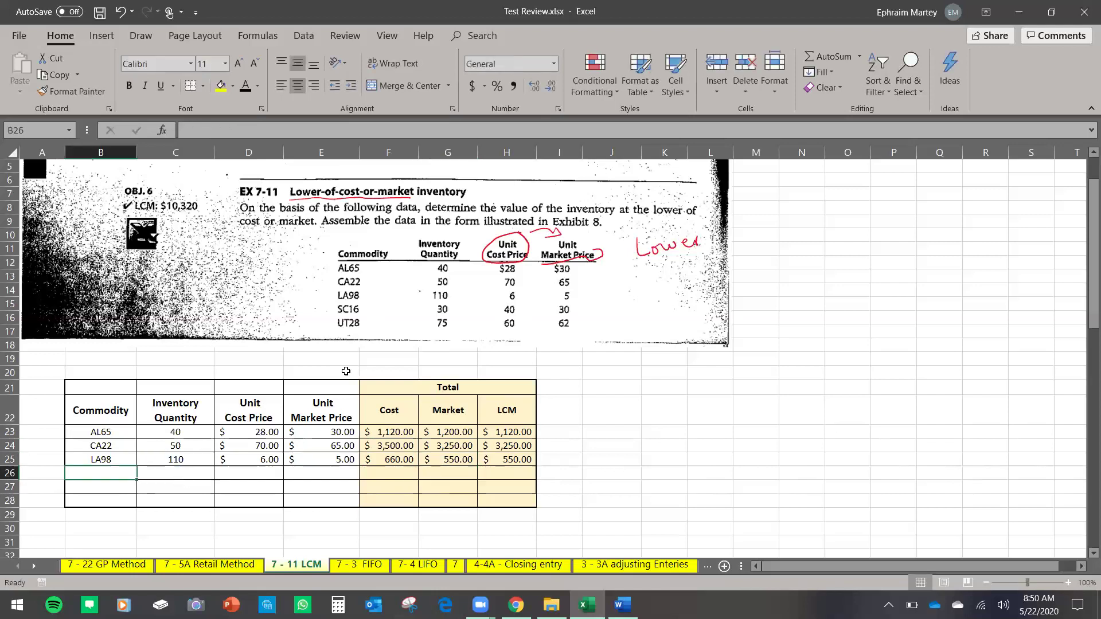
text(SC)
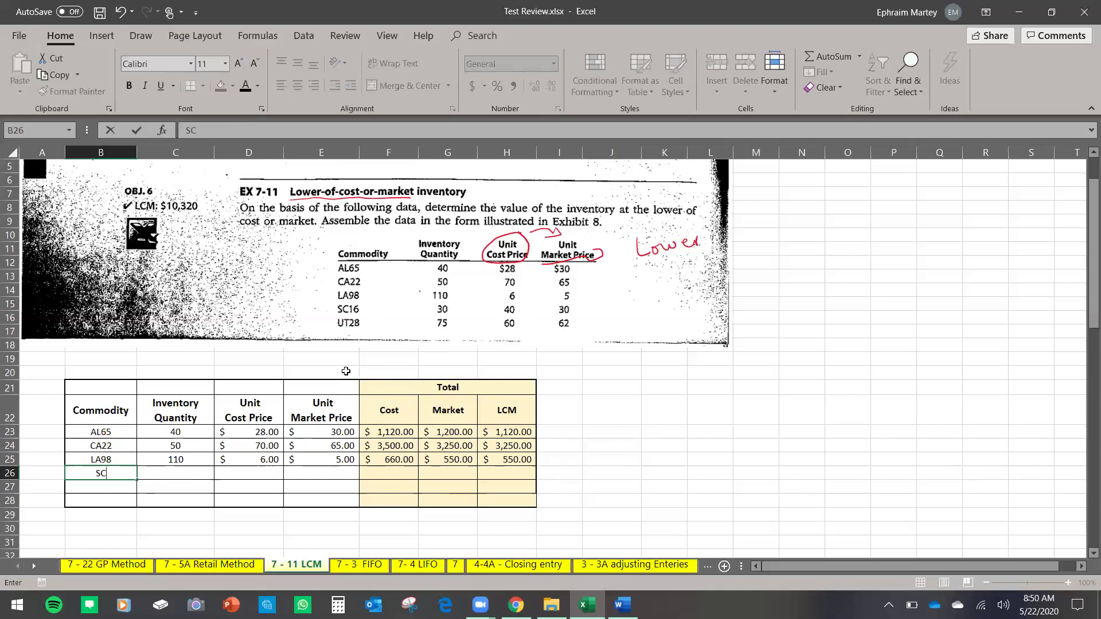
text(16)
key(Tab)
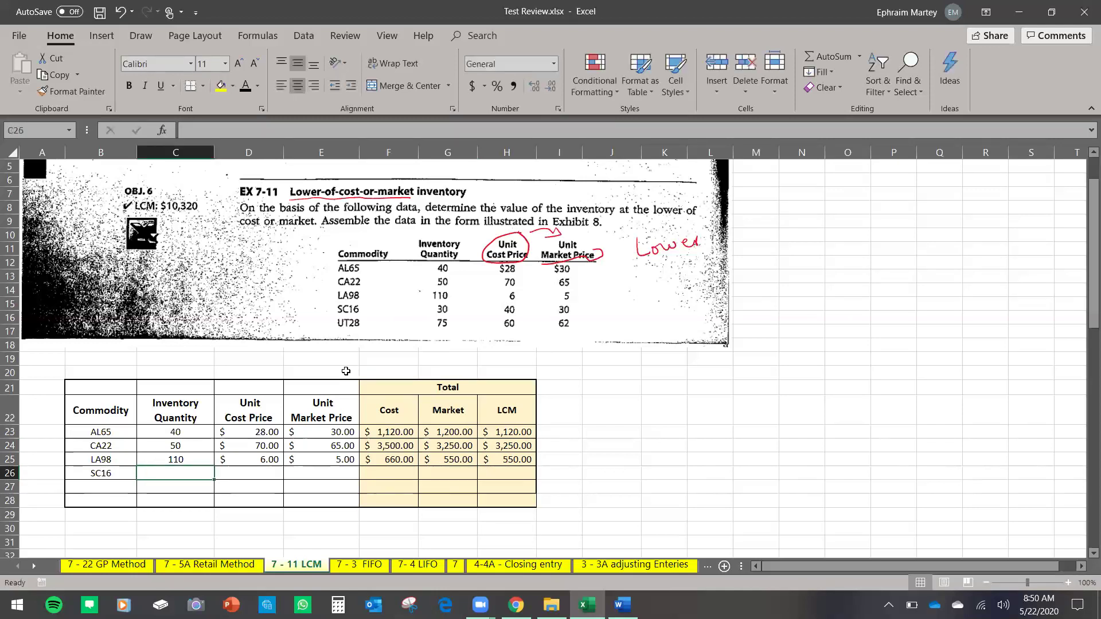
text(30)
key(Tab)
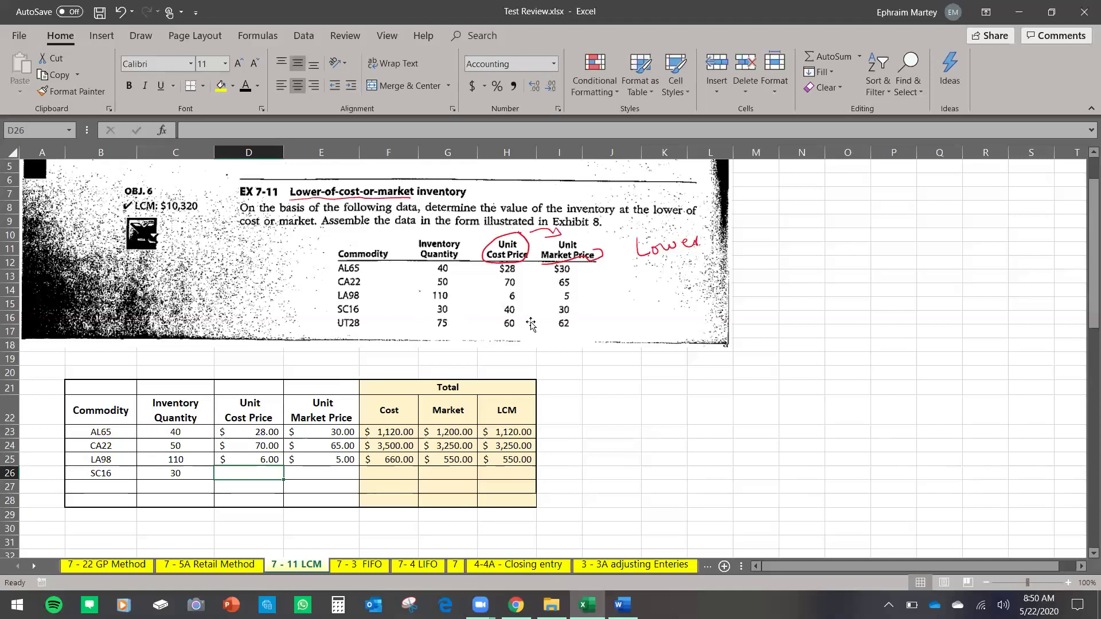
text(40)
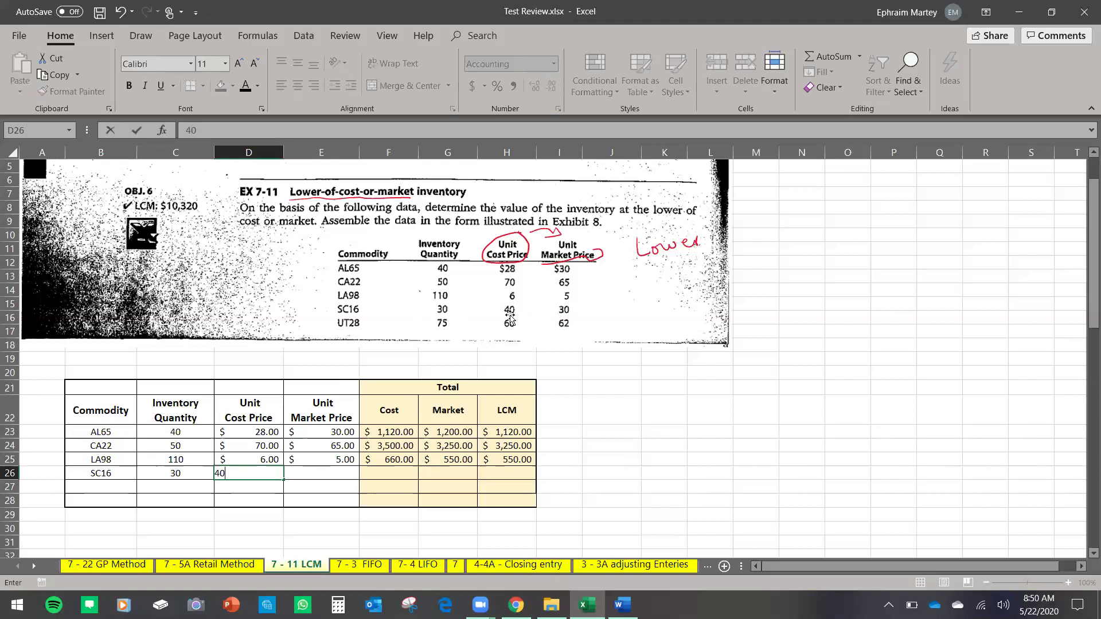
key(Tab)
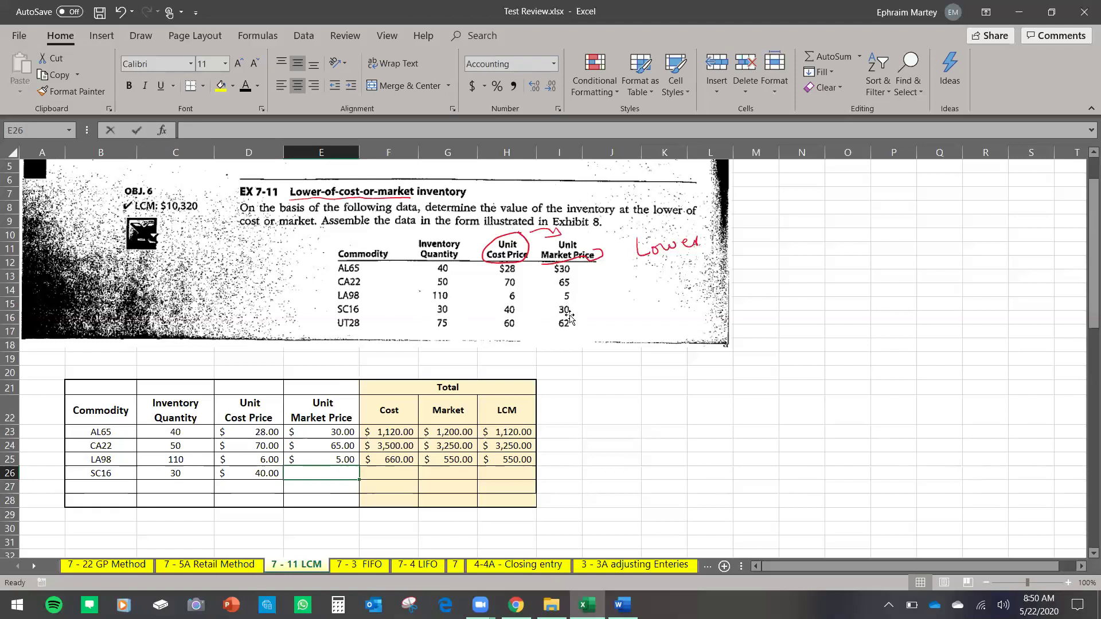
text(30)
Copy LA98's cost, market and LCM formulas down to F26:H26 for SC16.
click(405, 460)
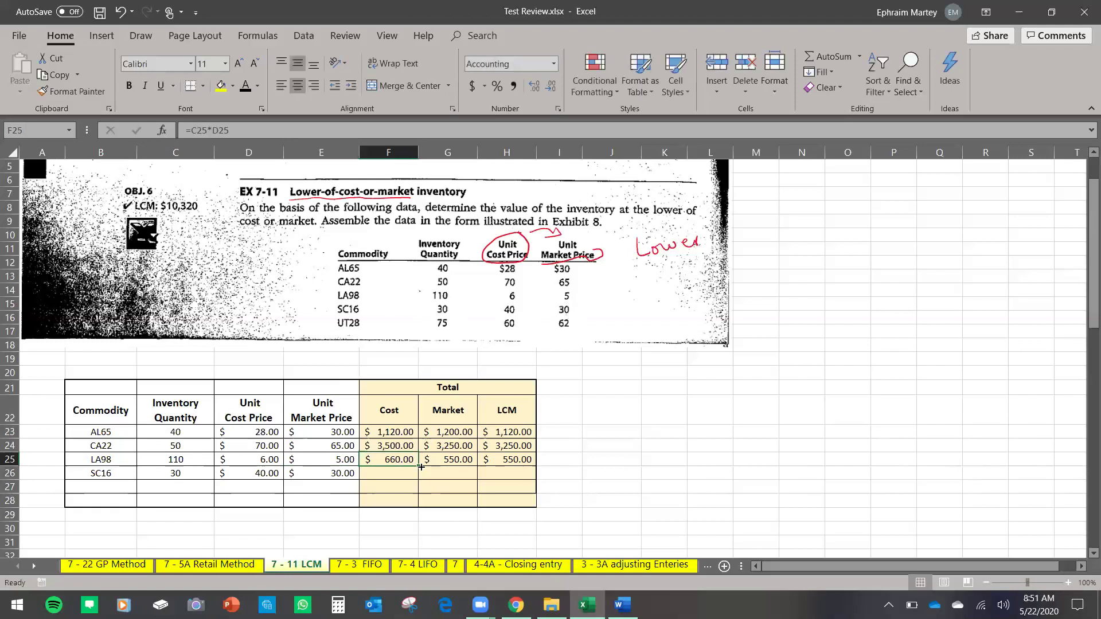
drag(419, 466, 537, 481)
click(471, 462)
click(505, 461)
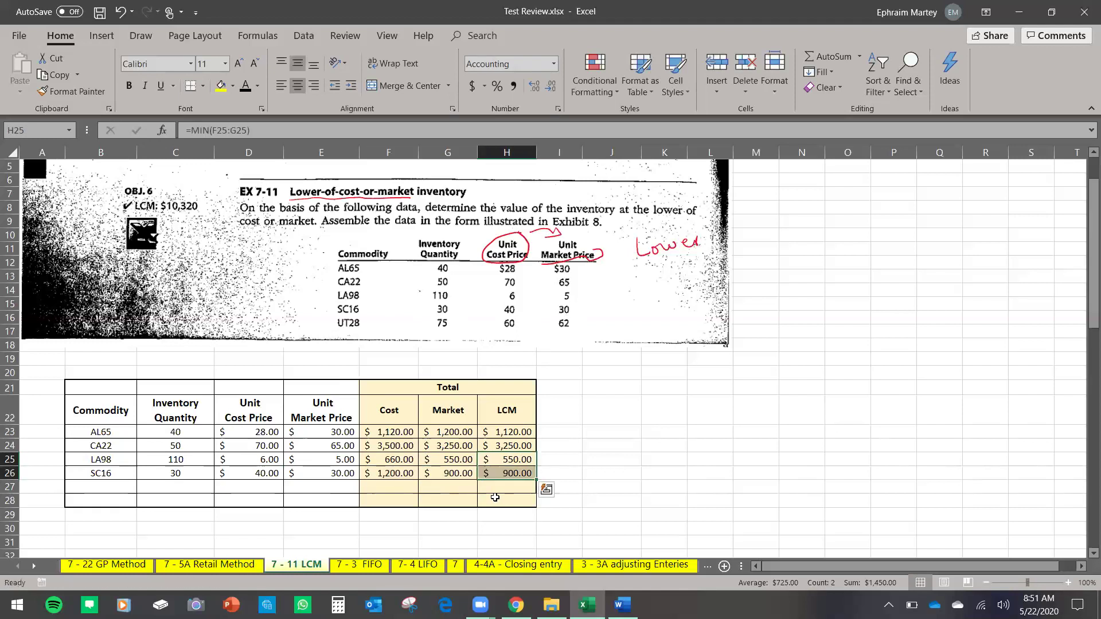
click(504, 487)
Fill row 27 with commodity UT28, inventory quantity 75, unit cost price 60 and unit market price 62.
click(124, 483)
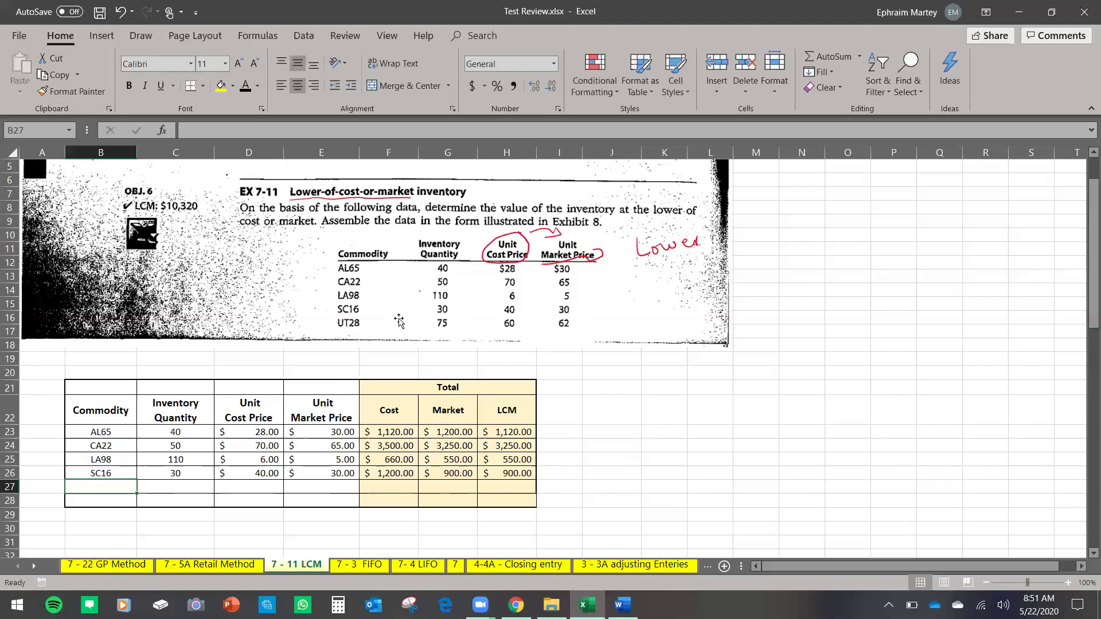
text(UT28)
key(Tab)
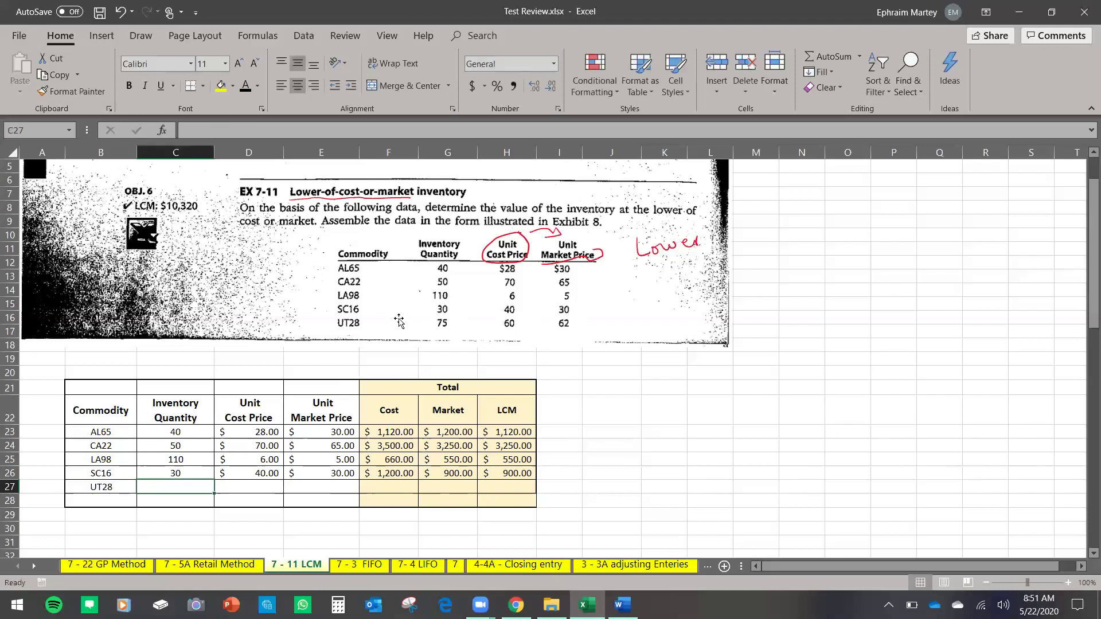
text(75)
key(Tab)
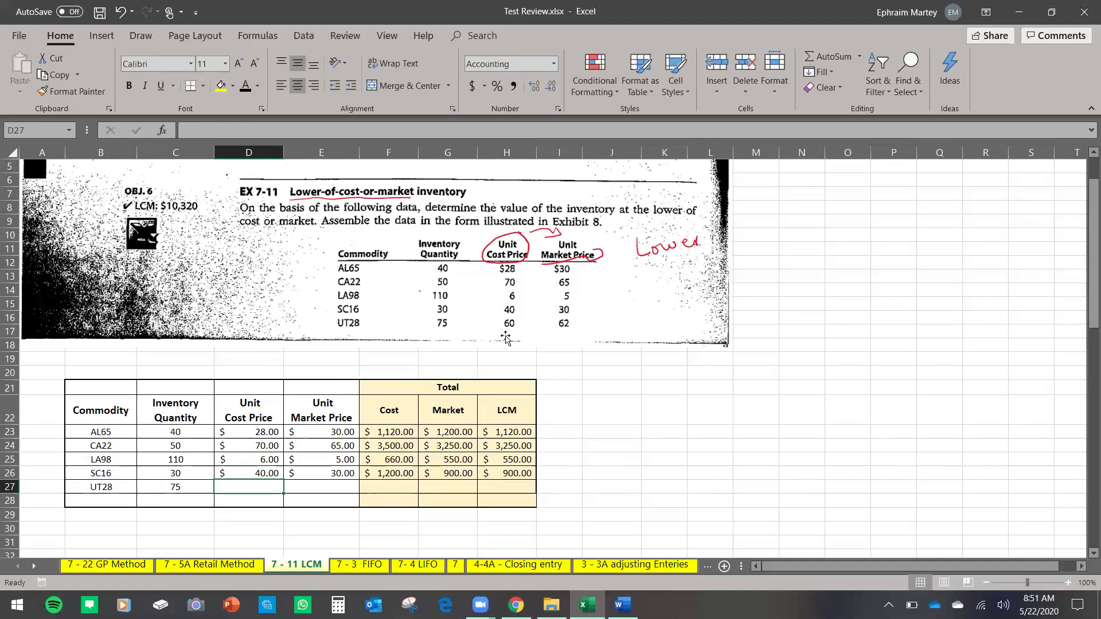
text(60)
key(Tab)
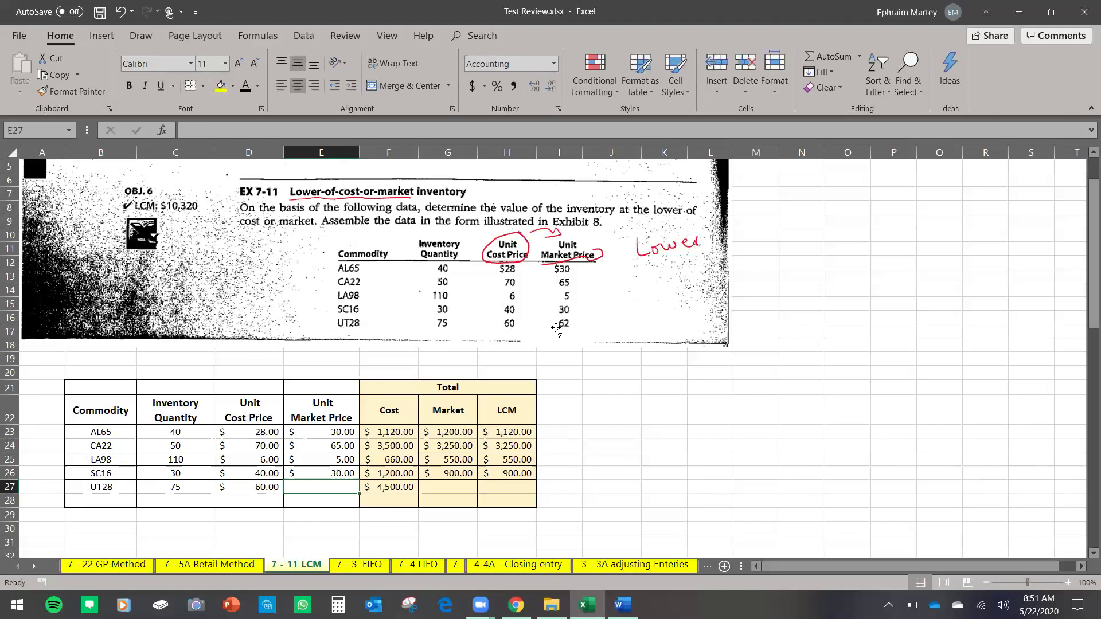
text(62)
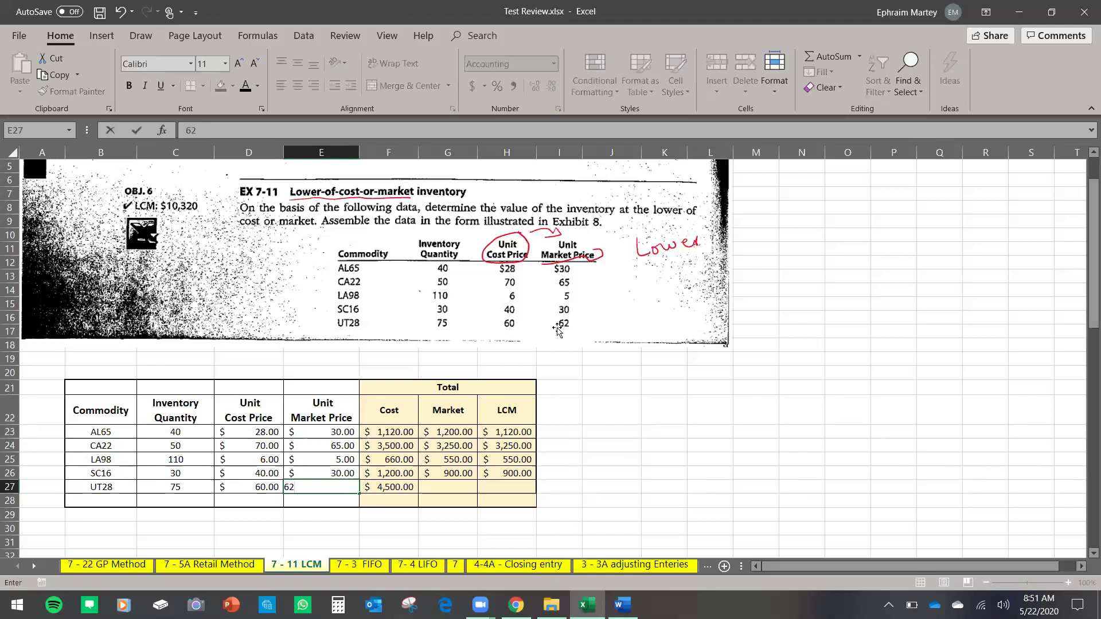
key(Tab)
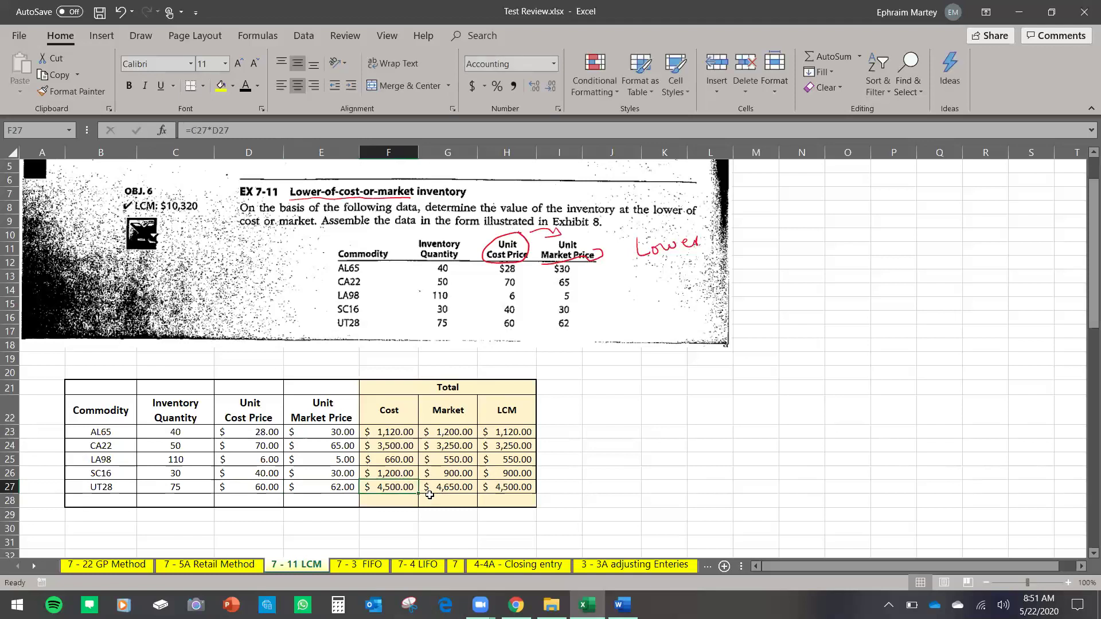
click(451, 474)
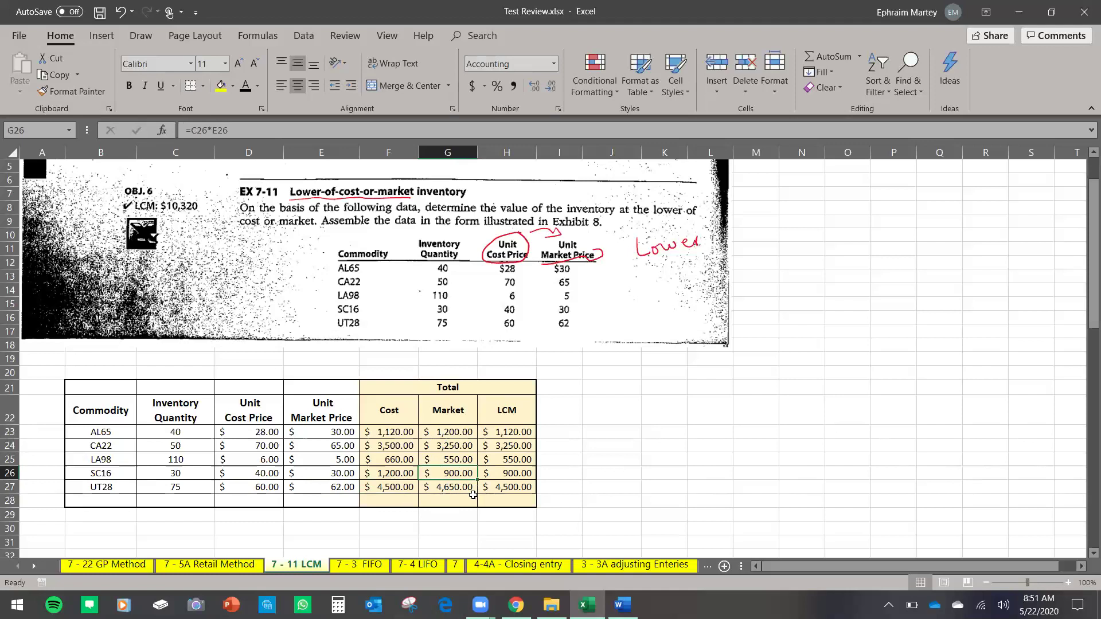
Label the last row of the commodity table "Toatal" in B28.
click(118, 497)
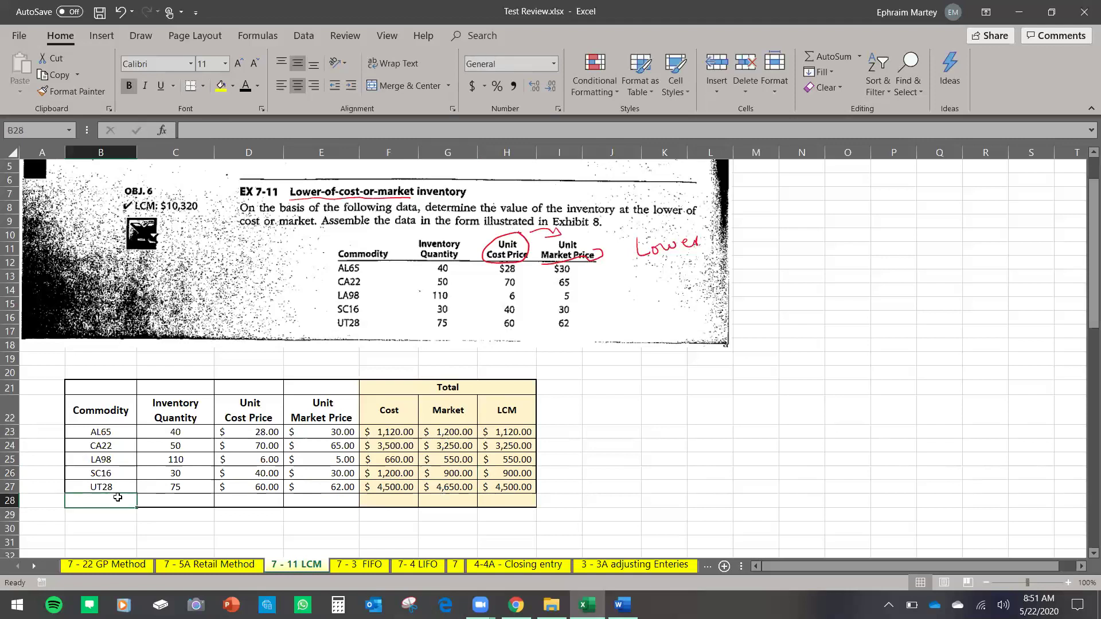
text(t)
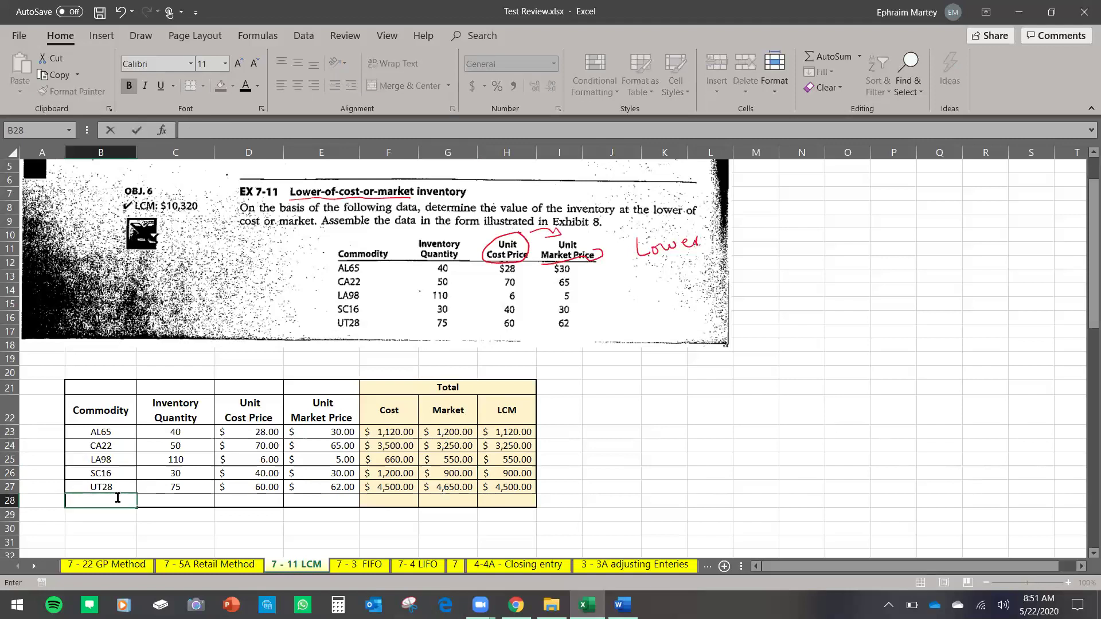
text(oatal)
key(Return)
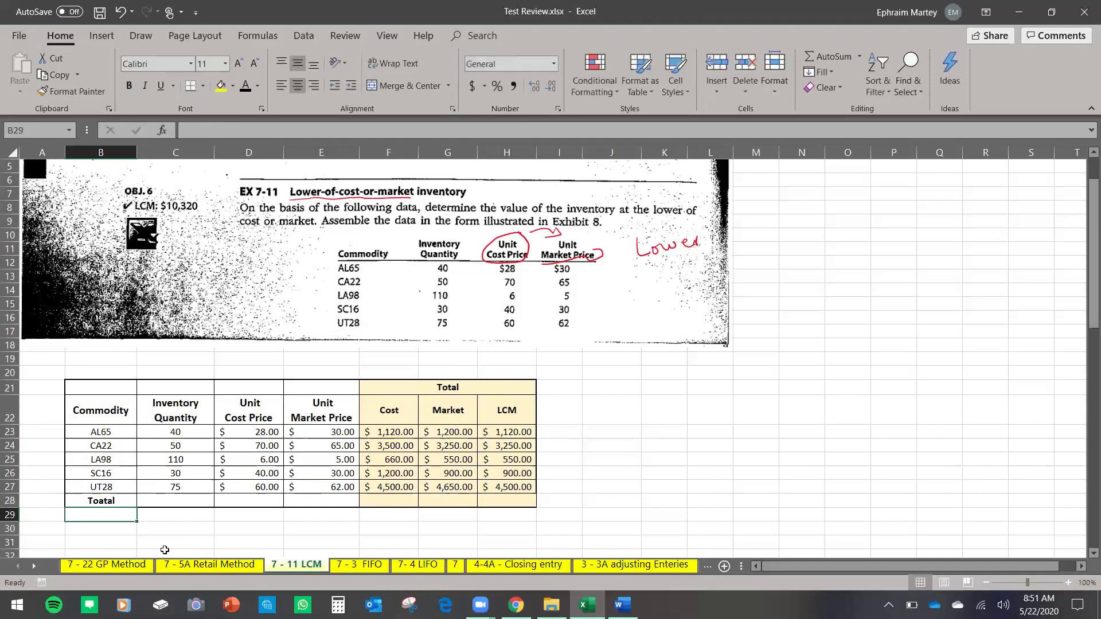
Sum the Cost column in F28 and copy the total formula across to the Market and LCM columns.
click(391, 412)
drag(391, 412, 390, 484)
click(382, 502)
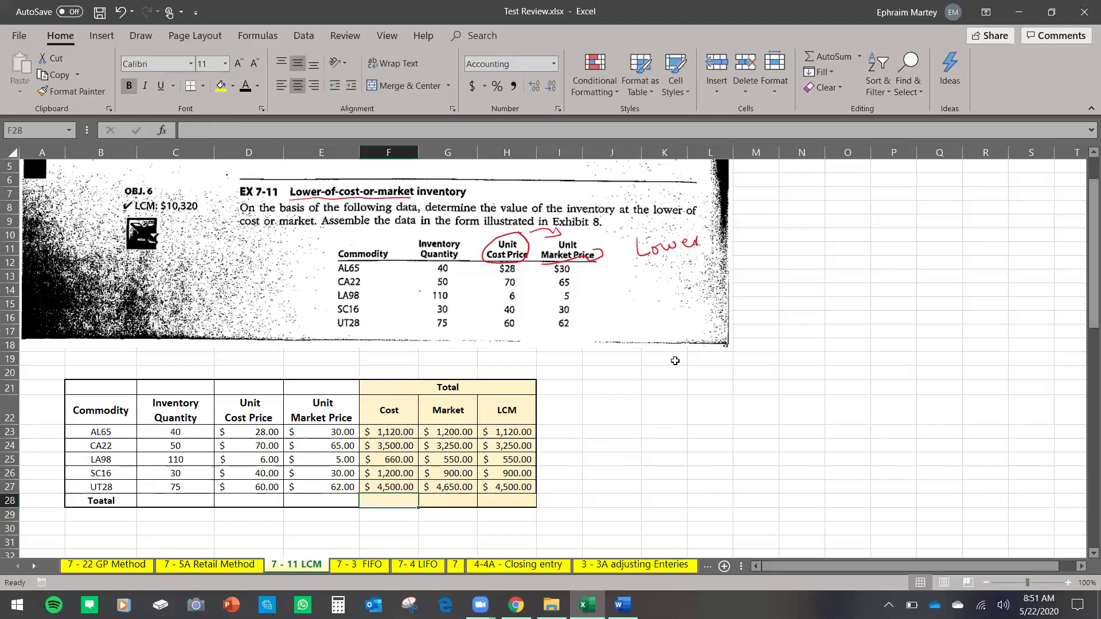
key(alt+=)
key(Return)
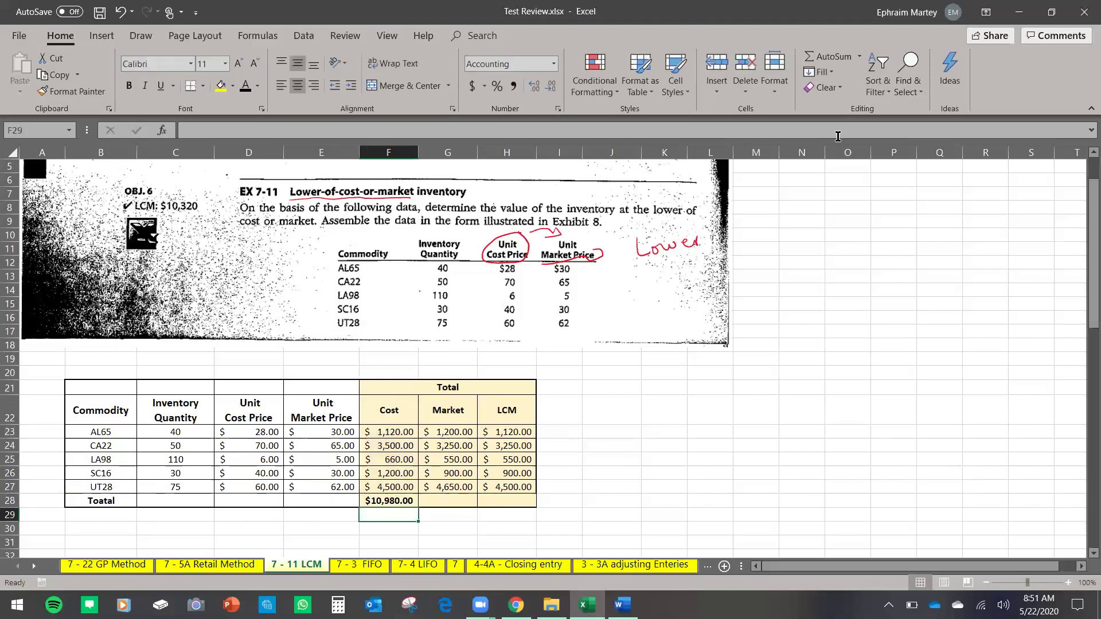
click(404, 504)
drag(419, 507, 510, 502)
click(453, 541)
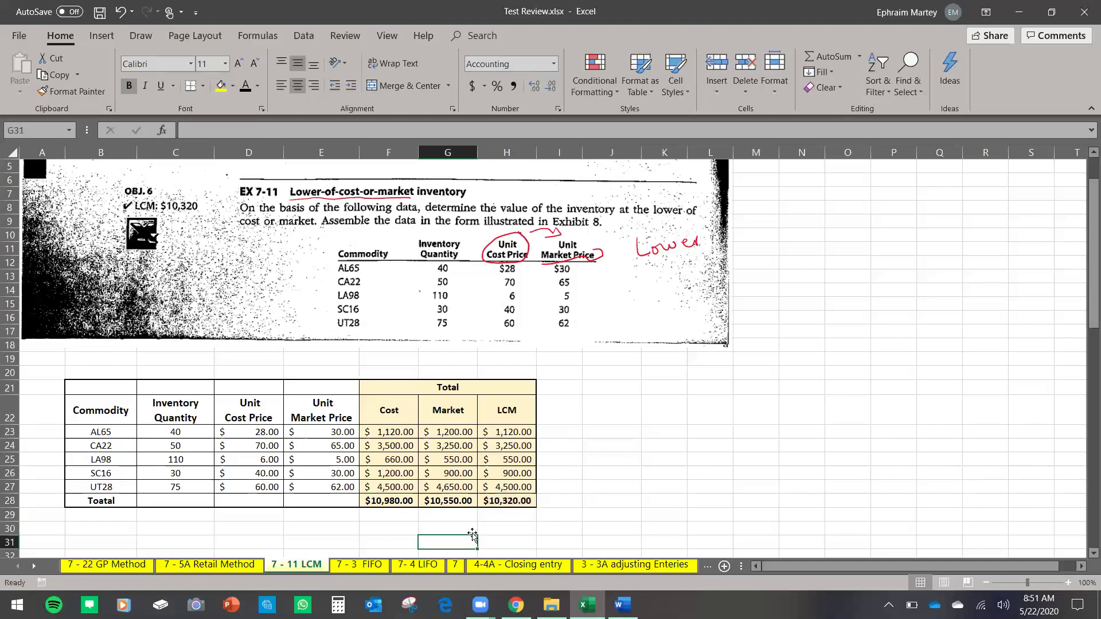
Review the Cost, Market and LCM columns with their totals and inspect AL65's LCM formula in H23, leaving it as it is.
drag(457, 411, 453, 503)
drag(520, 413, 518, 487)
click(618, 460)
click(515, 501)
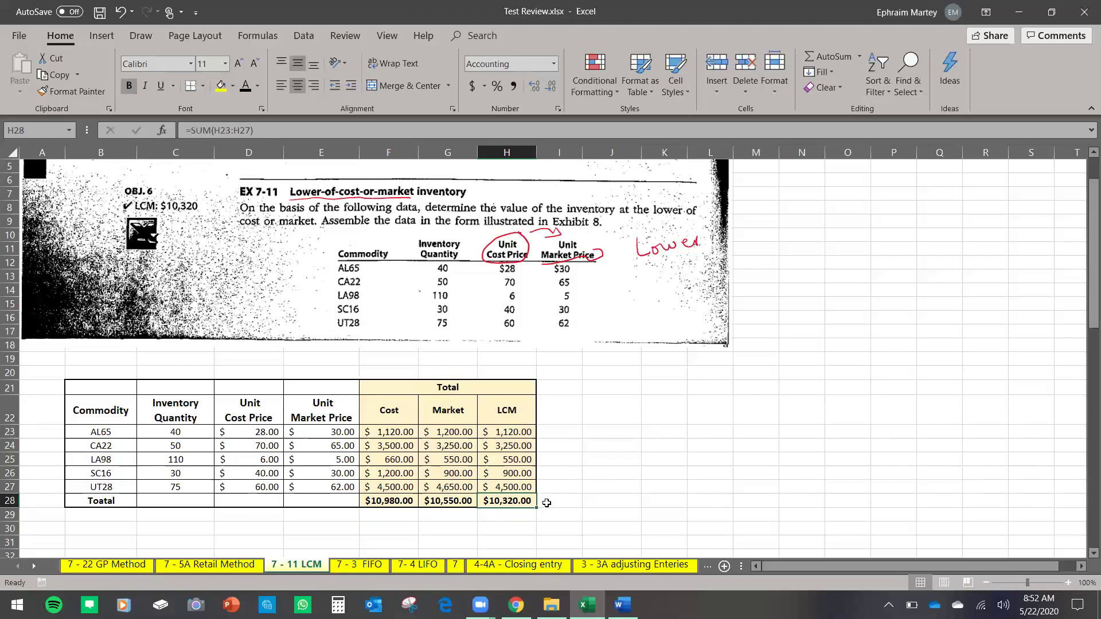
drag(390, 433, 535, 505)
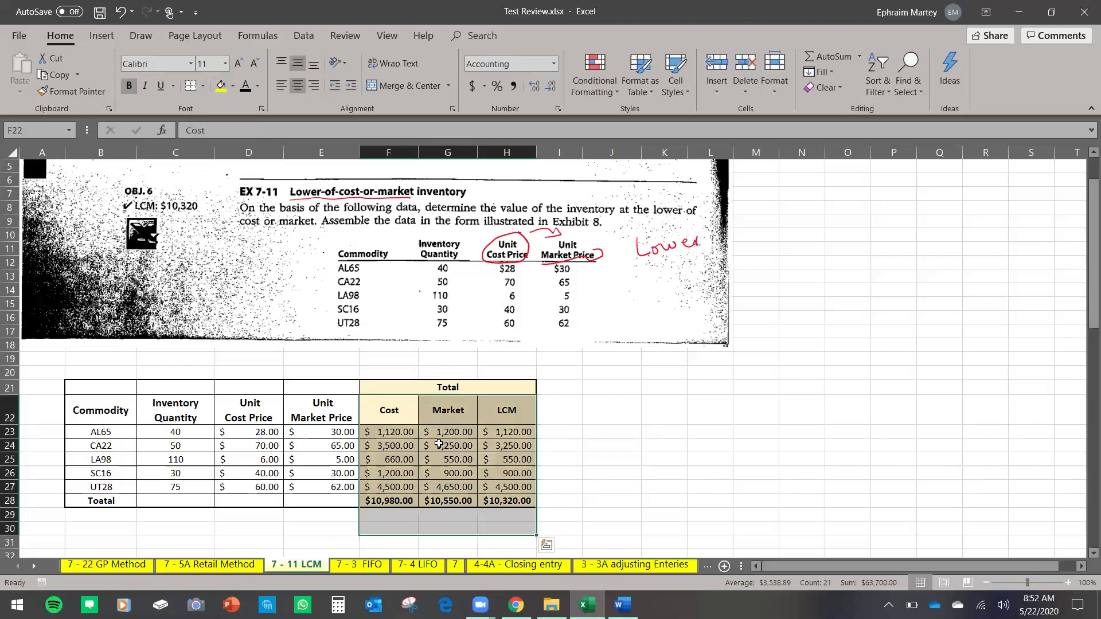
drag(390, 435, 497, 439)
click(530, 459)
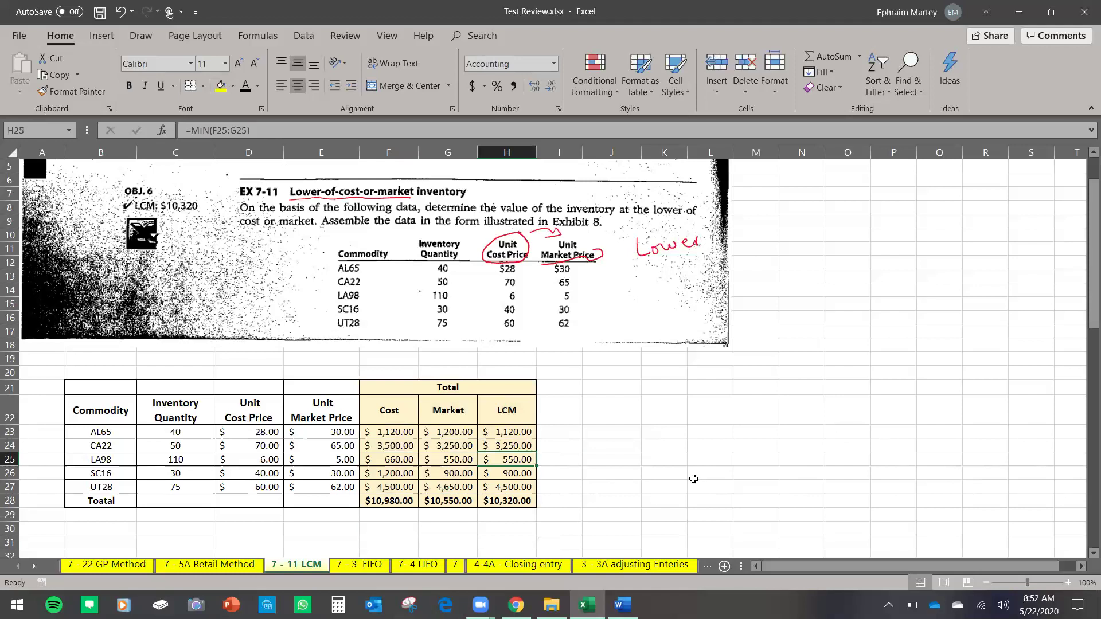
double_click(526, 433)
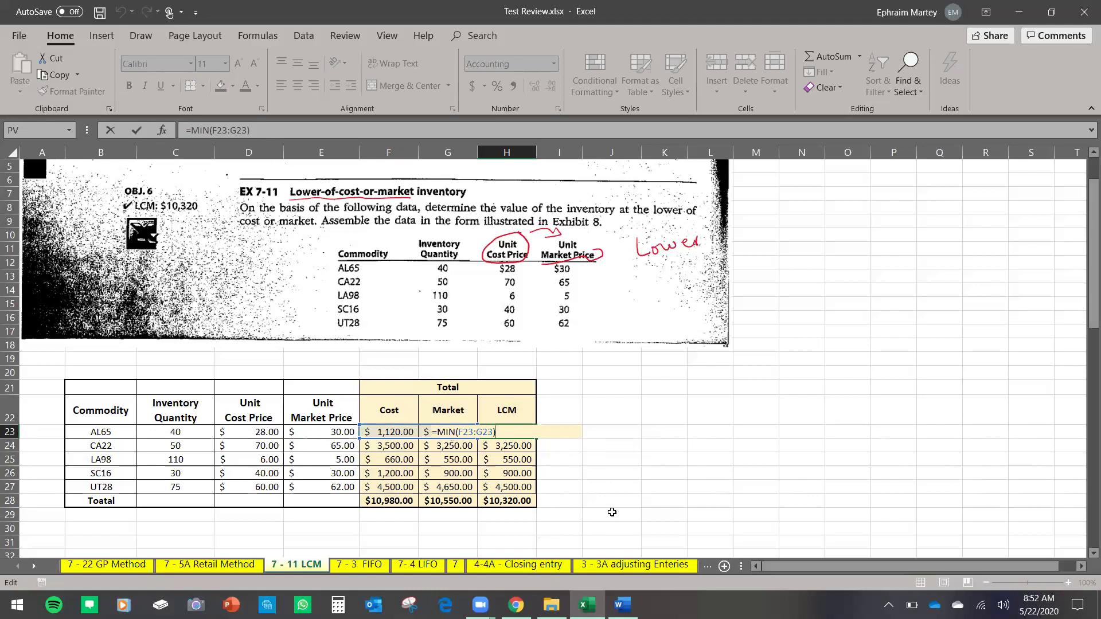
key(ctrl+Return)
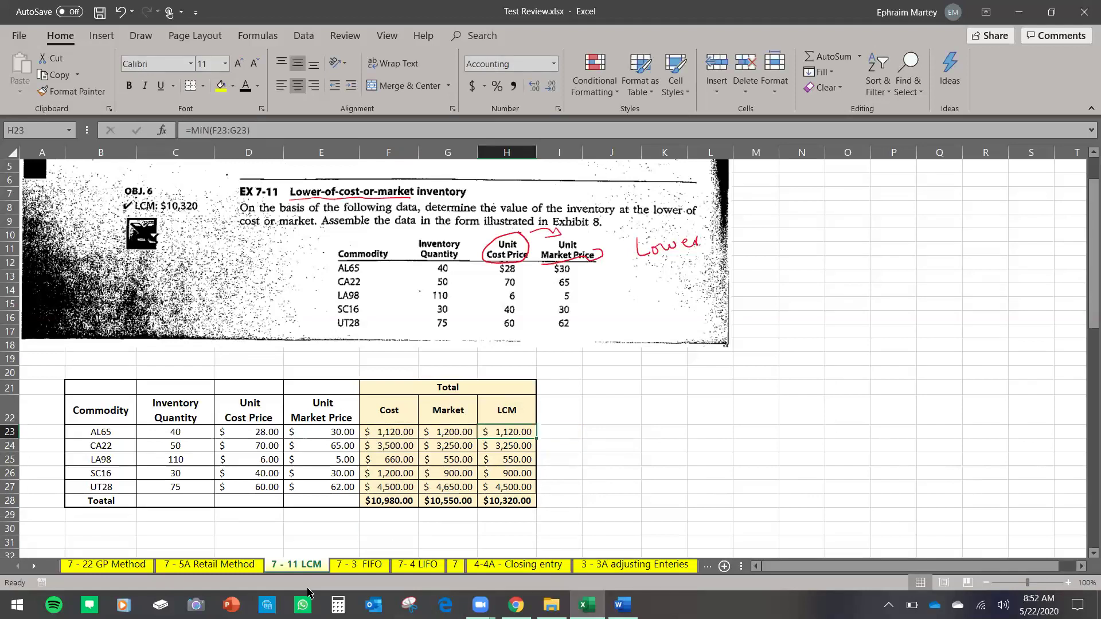
Open the 7 - 3 FIFO sheet and move the EX 7-3 problem picture about four rows down, closer to the table.
click(361, 565)
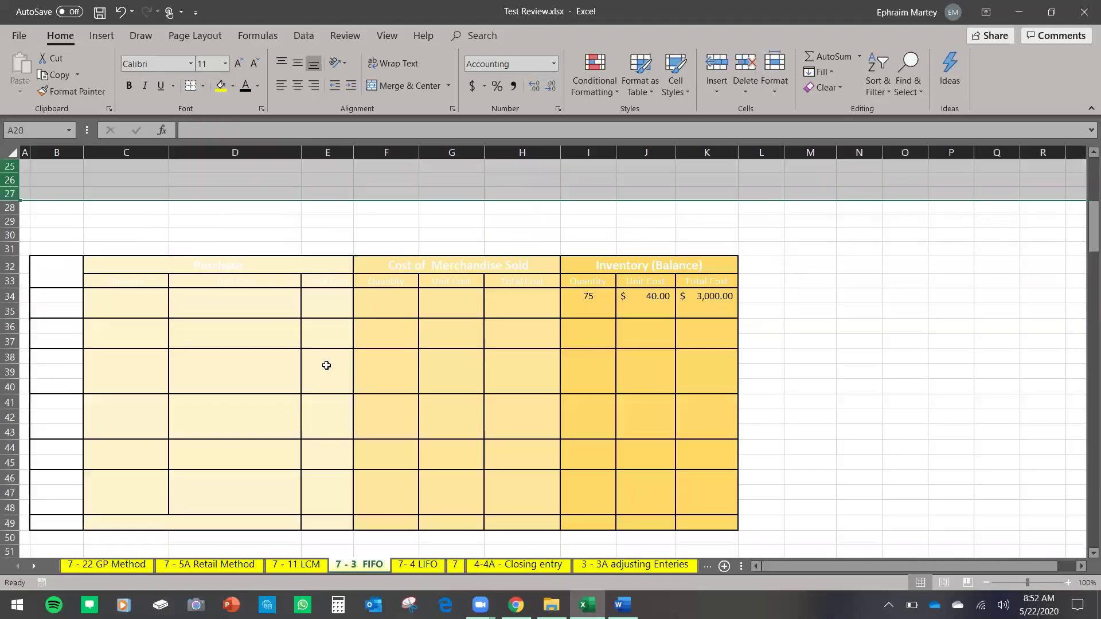
scroll(328, 366, up, 6)
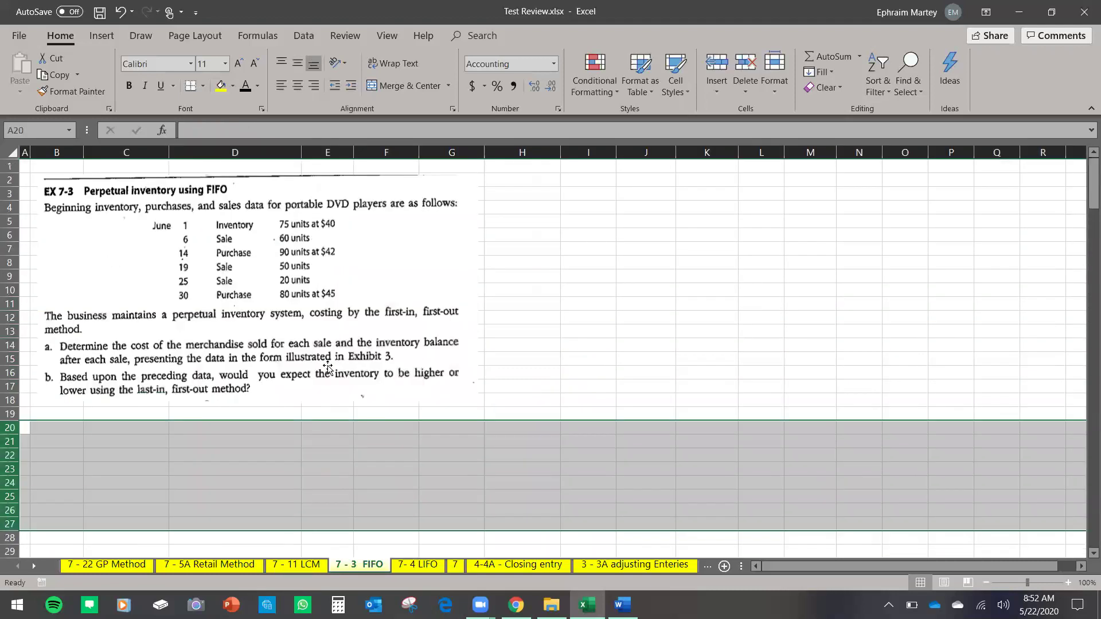
click(474, 397)
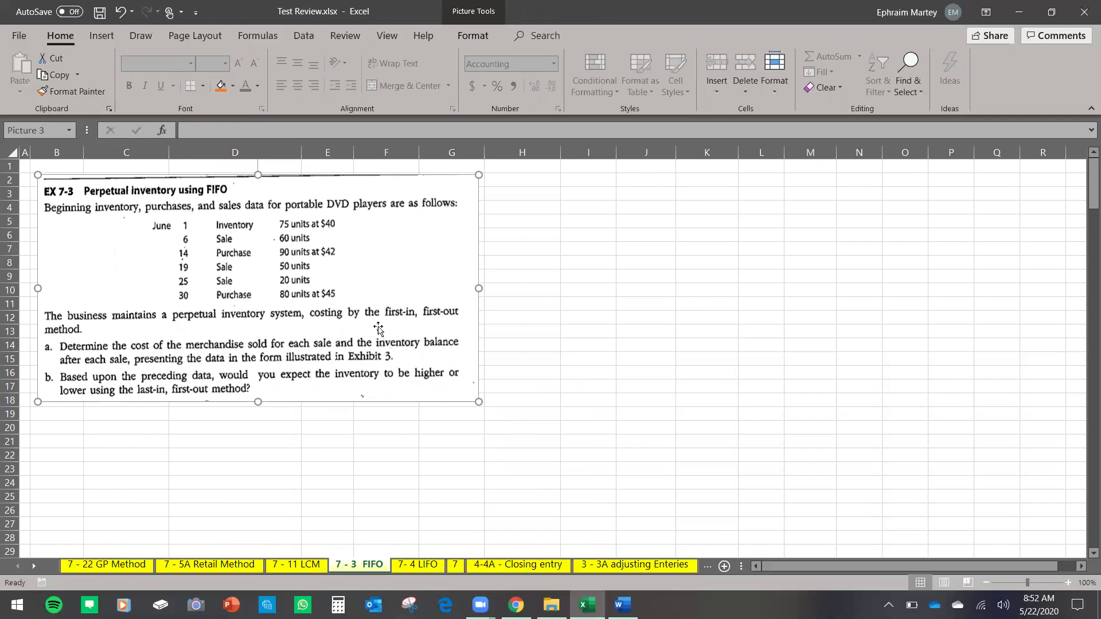
drag(394, 368, 409, 427)
Set the font colour of the table headings in B32:K33 to black and clear the inventory balance values in I34:K34.
scroll(296, 301, down, 5)
drag(71, 406, 654, 407)
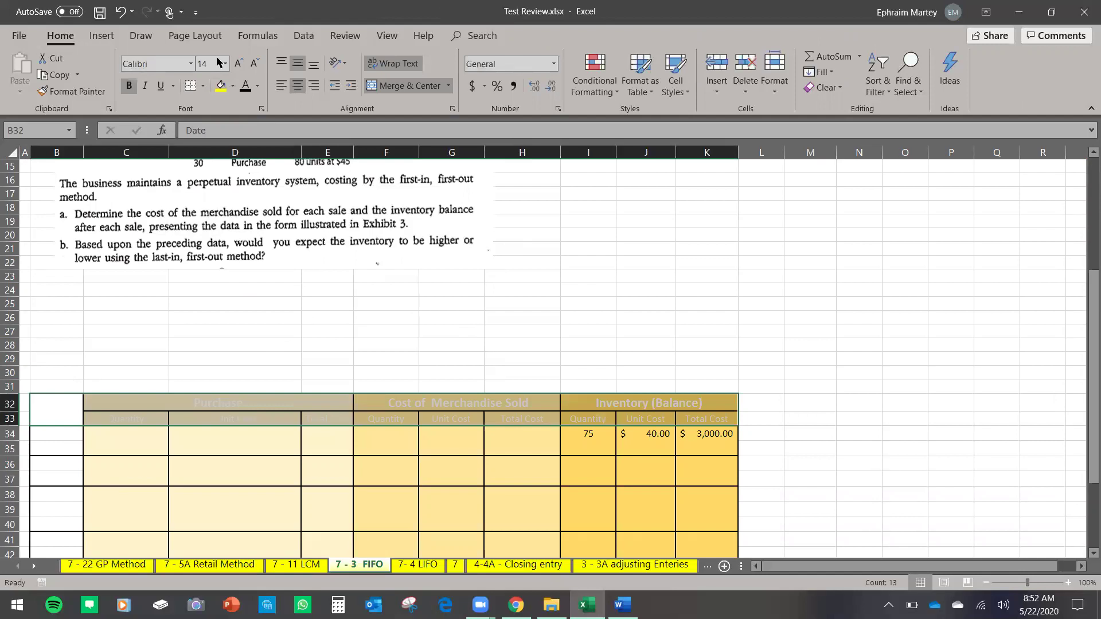
click(576, 437)
shift+click(711, 439)
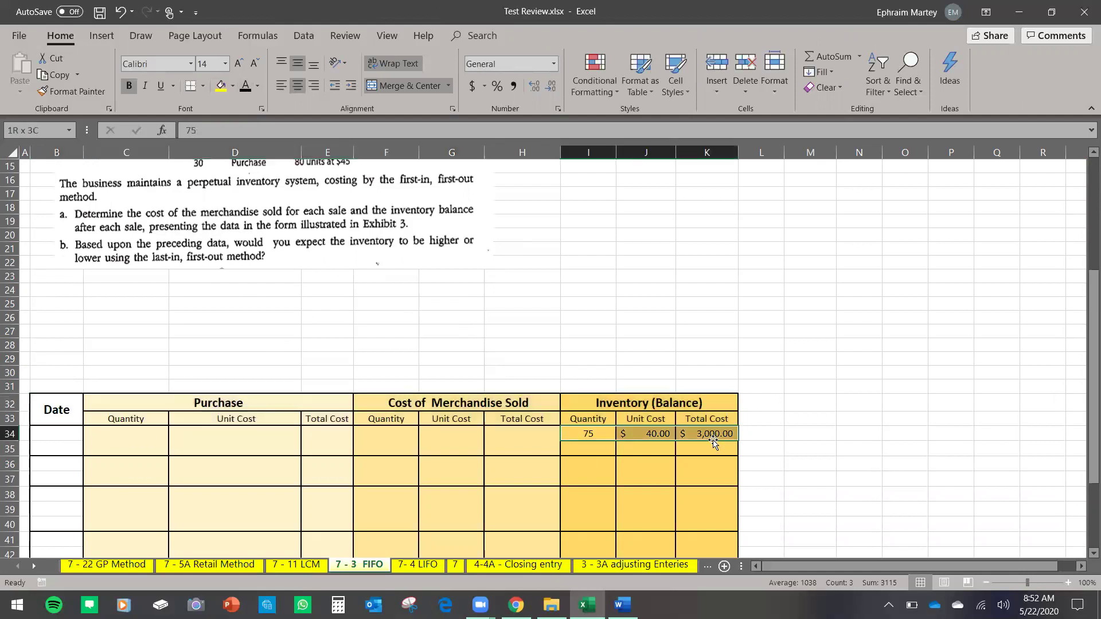
key(Delete)
click(646, 449)
scroll(421, 403, up, 1)
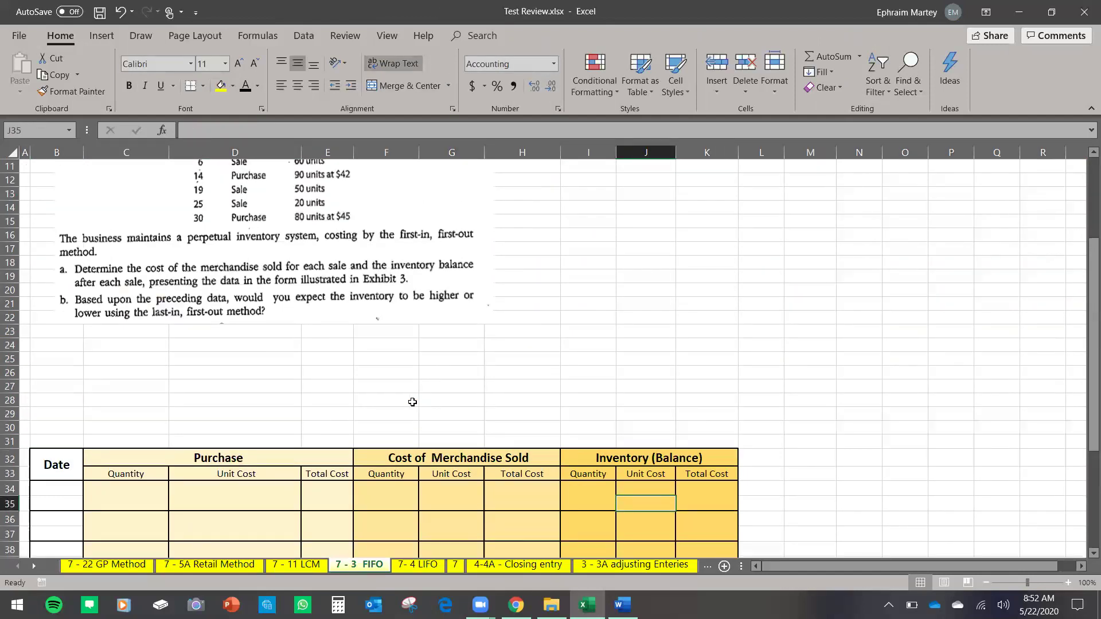
Handwrite "In" with the red pen above the Purchase heading of the FIFO table.
click(141, 36)
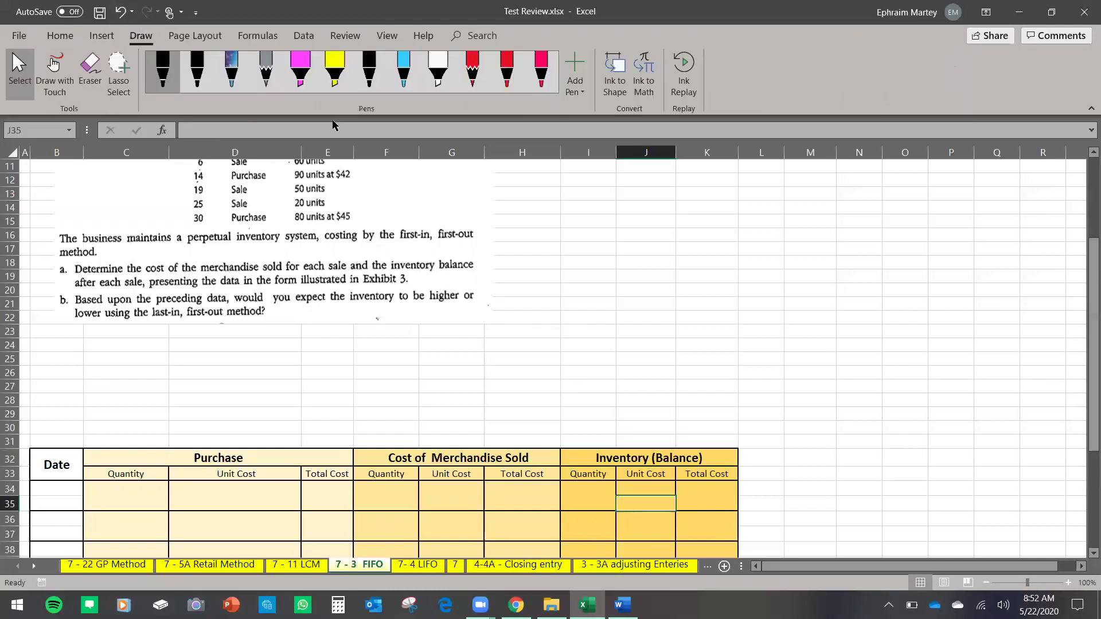
click(507, 71)
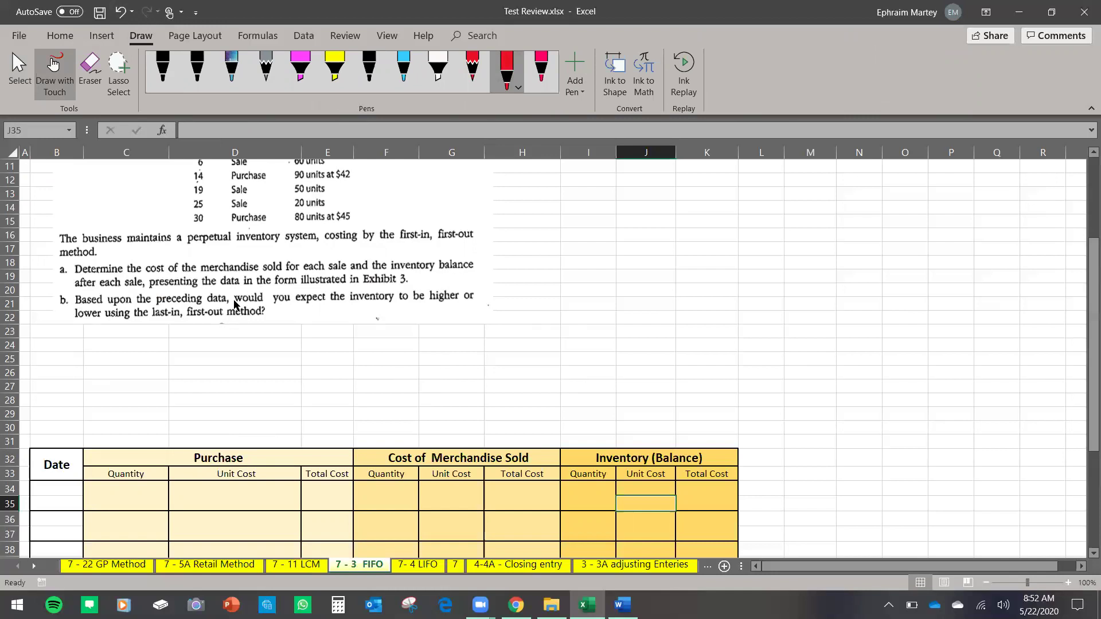
drag(167, 442, 183, 425)
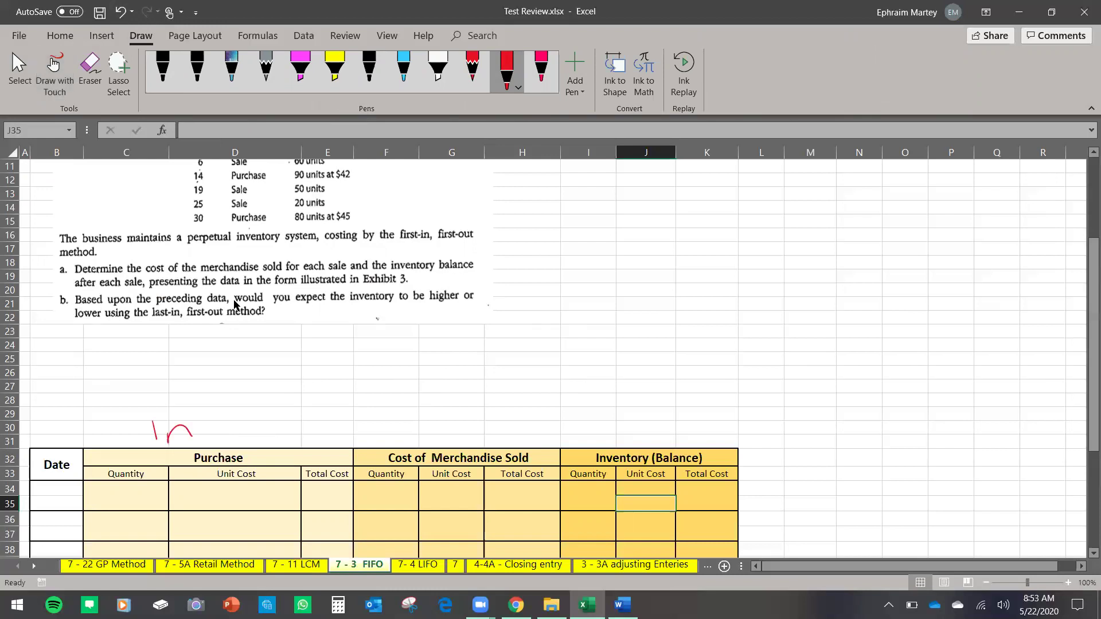
Draw a red bracket spanning the Purchase columns and handwrite "Out" between end marks above the Cost of Merchandise Sold heading.
drag(123, 412, 337, 409)
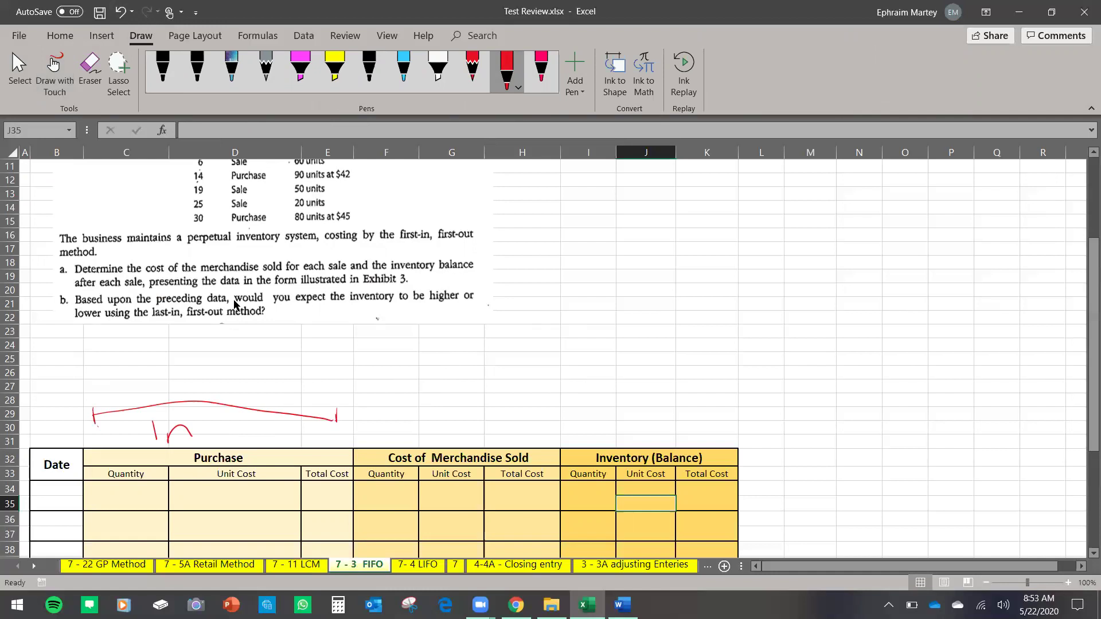
mouse_move(430, 418)
mouse_down()
mouse_move(423, 434)
mouse_move(478, 411)
mouse_move(491, 426)
mouse_up()
drag(471, 418, 494, 416)
Handwrite "FIFO" beside the problem picture with two basket lines numbered 4 and 2, circling the 4 and pointing an arrow to the 2.
scroll(674, 350, up, 2)
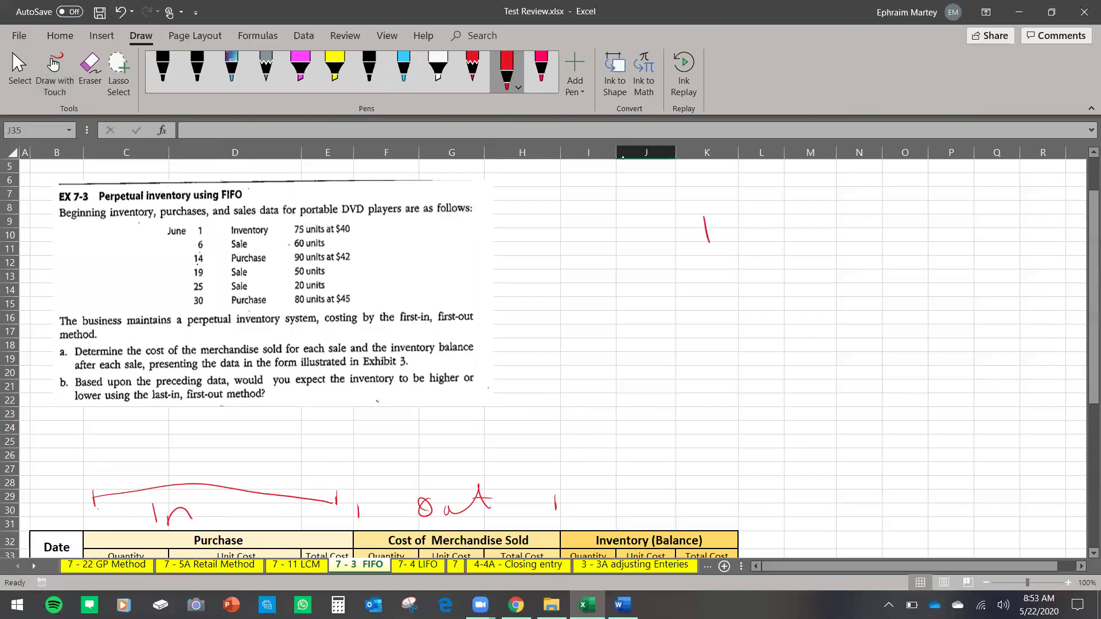
drag(776, 237, 821, 228)
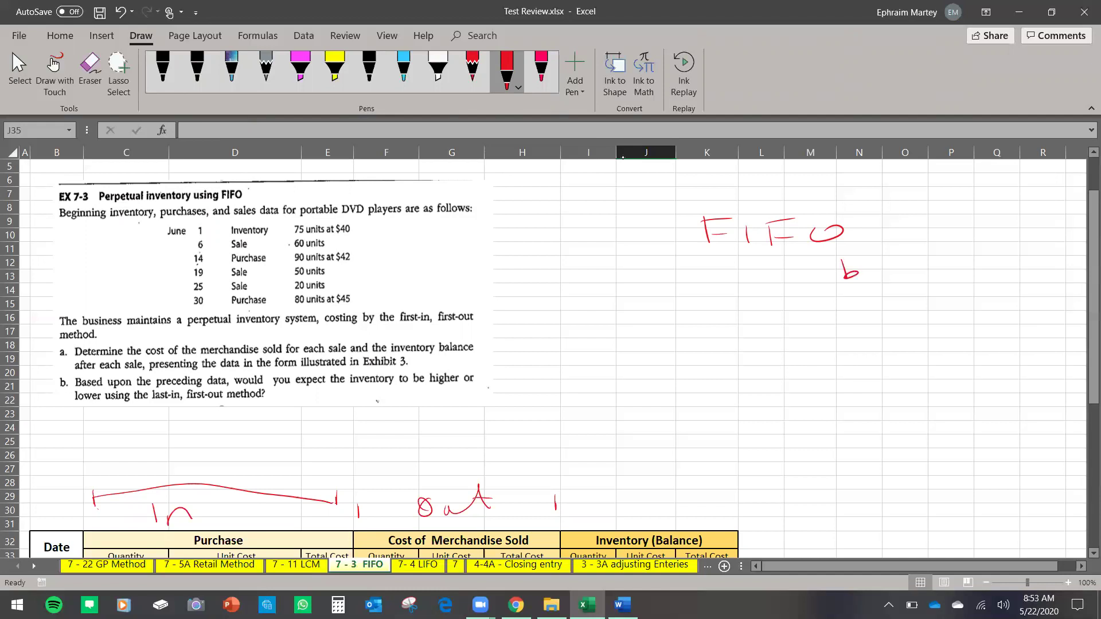
drag(878, 261, 892, 275)
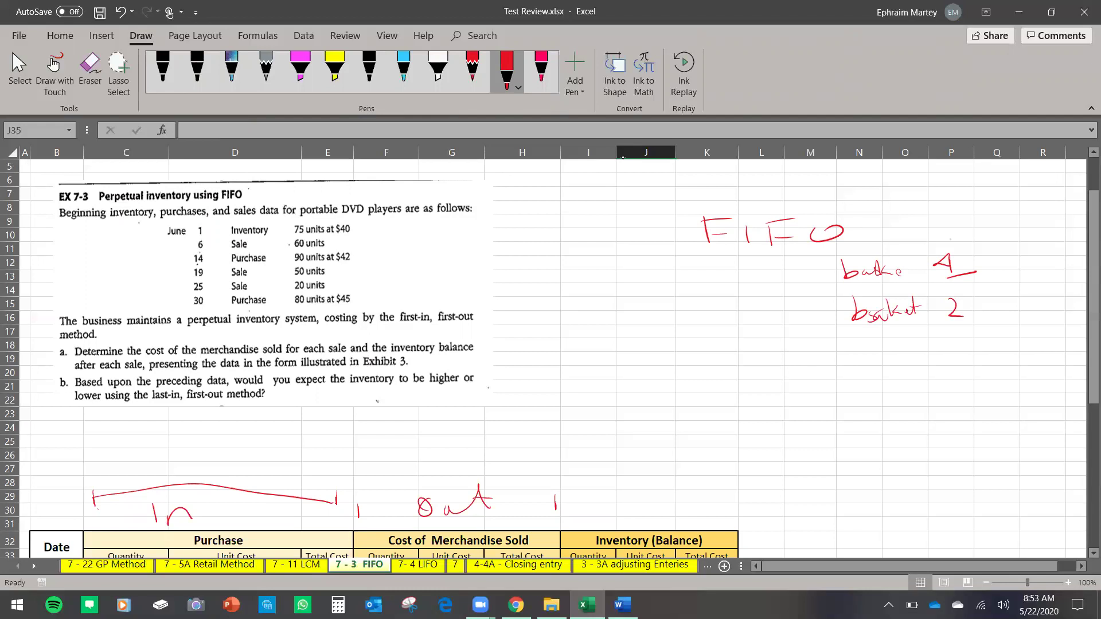
mouse_move(939, 283)
mouse_down()
mouse_move(986, 254)
mouse_move(953, 238)
mouse_up()
drag(1005, 292, 973, 311)
mouse_move(985, 294)
mouse_down()
mouse_move(972, 310)
mouse_move(990, 317)
mouse_up()
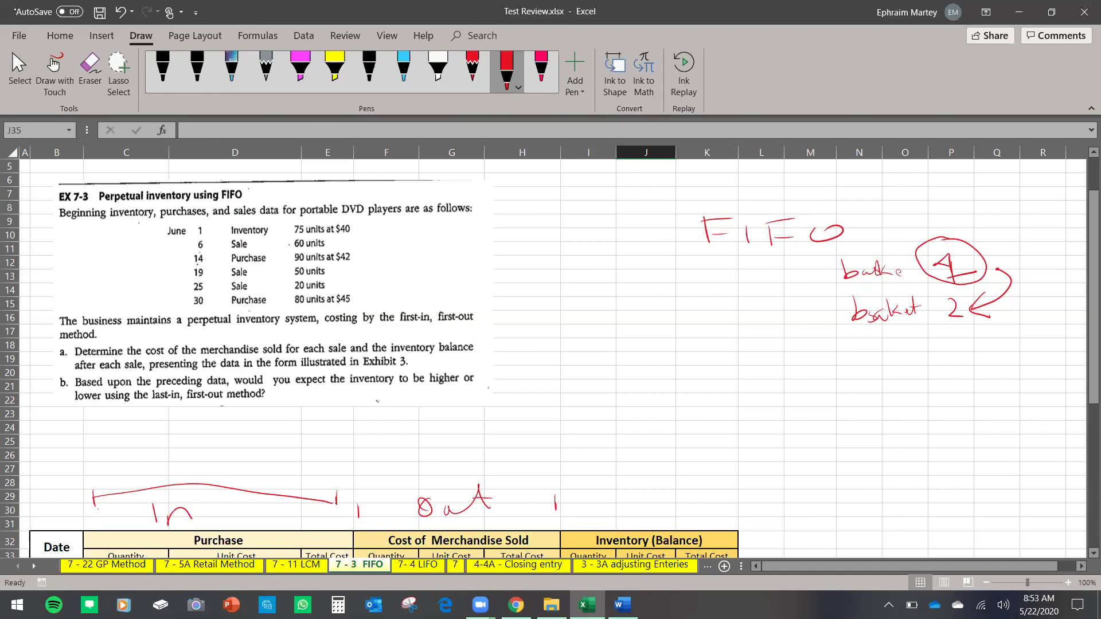
Move the EX 7-3 problem picture down about nine rows so it sits directly above the FIFO table.
key(alt+m)
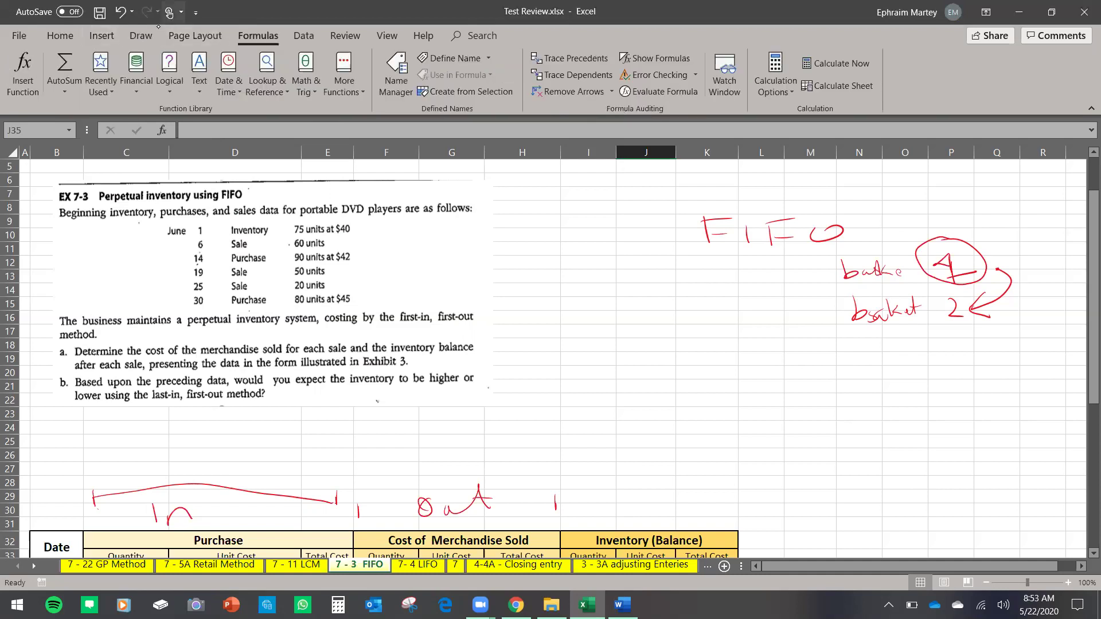
click(140, 36)
click(60, 36)
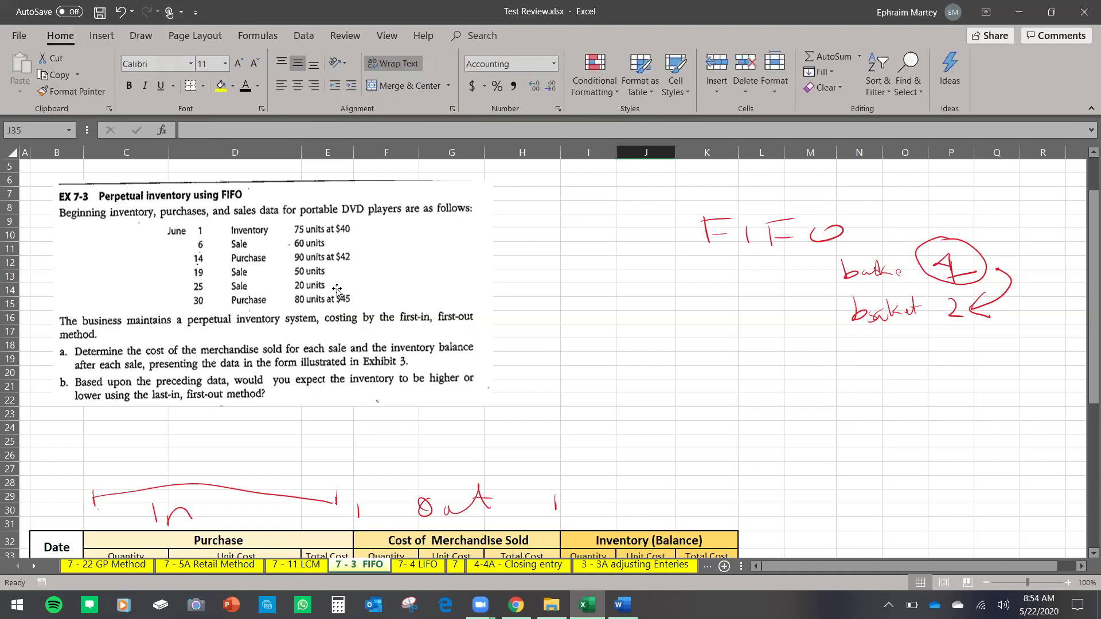
scroll(292, 256, down, 3)
click(281, 219)
drag(284, 319, 284, 440)
Delete the handwritten "In", "Out" and bracket ink above the table and try to select the remaining stroke near H29.
click(238, 350)
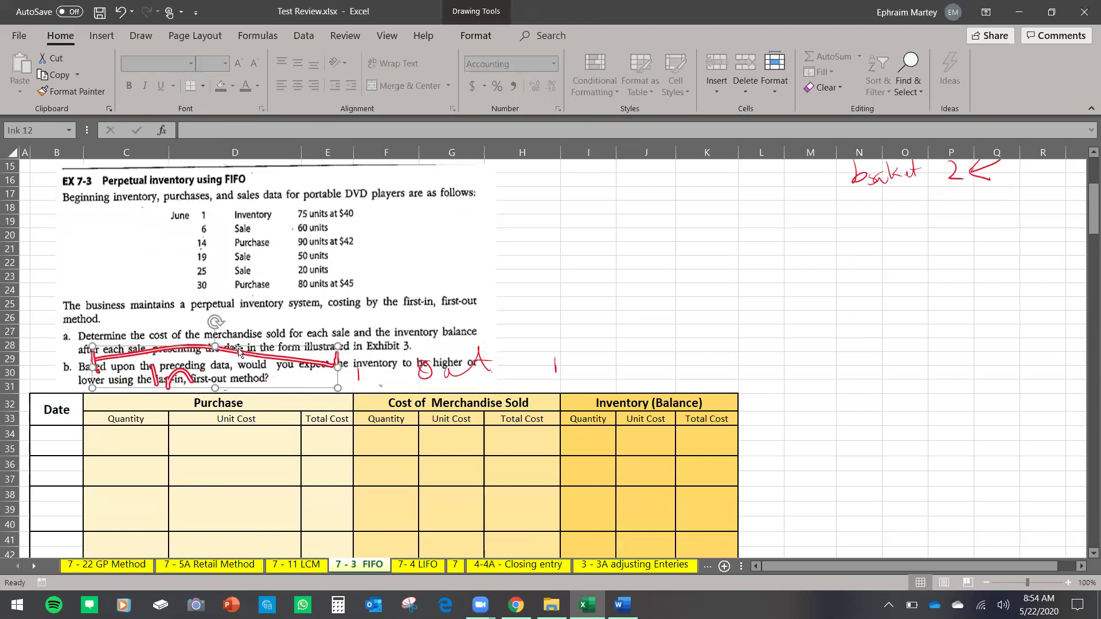
key(Delete)
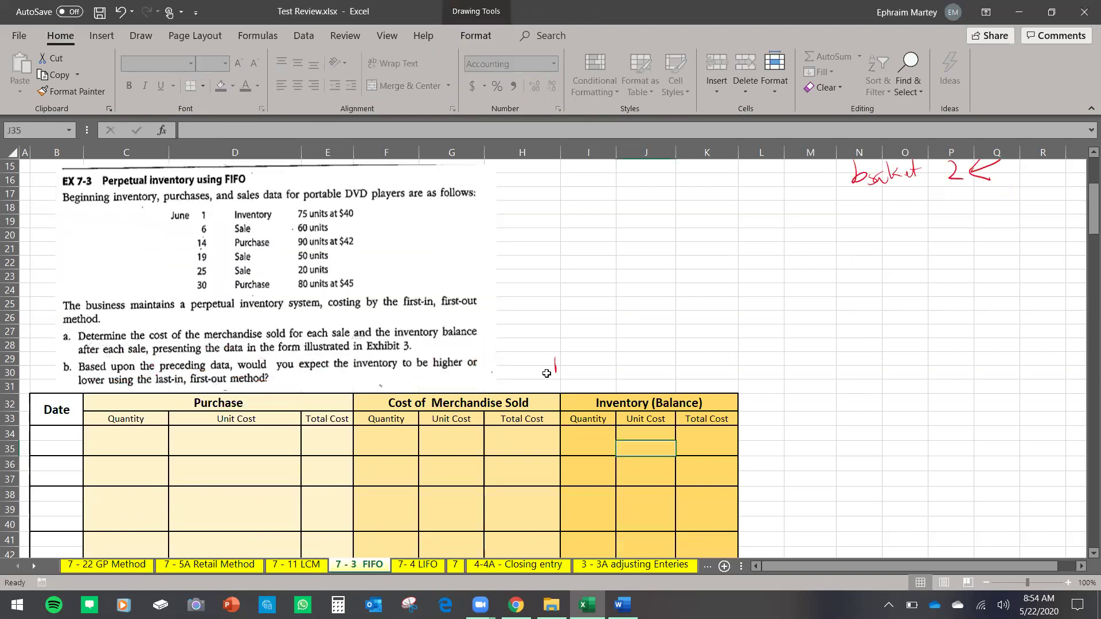
click(557, 367)
click(556, 361)
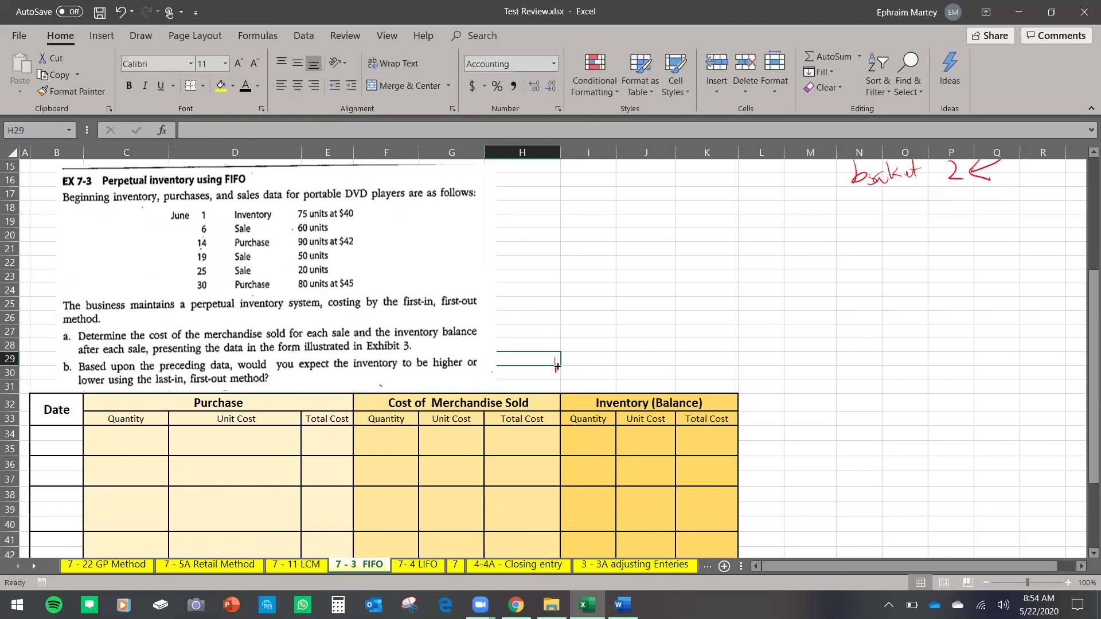
Apply the black font colour to the Jun. 1 date in B34 and enter the opening balance of 75 units at $40 in I34:J34.
scroll(344, 295, up, 1)
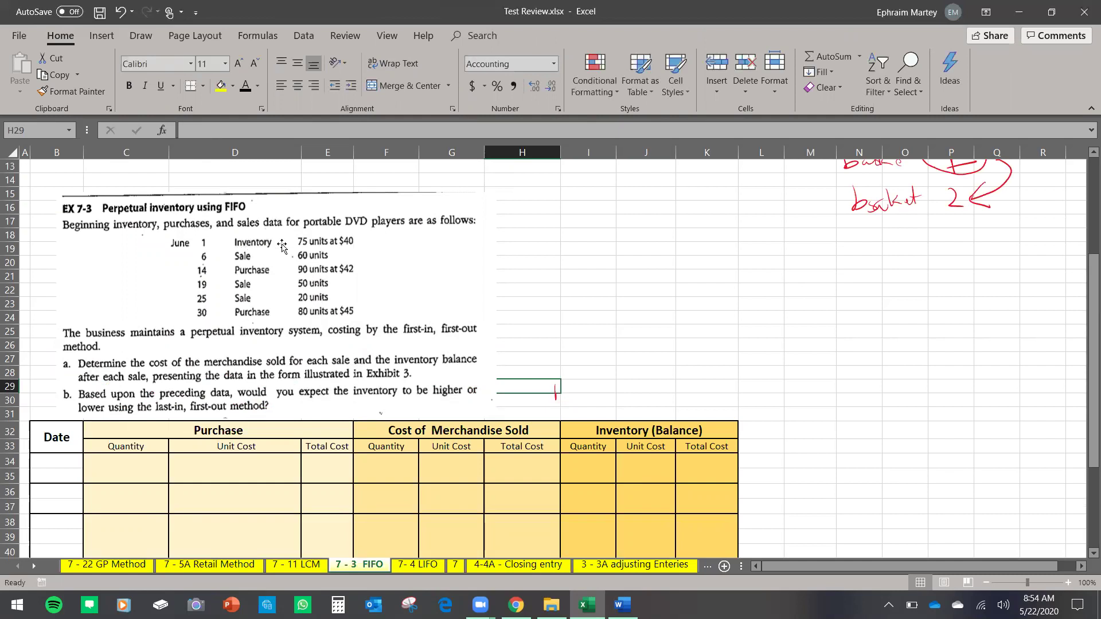
click(74, 460)
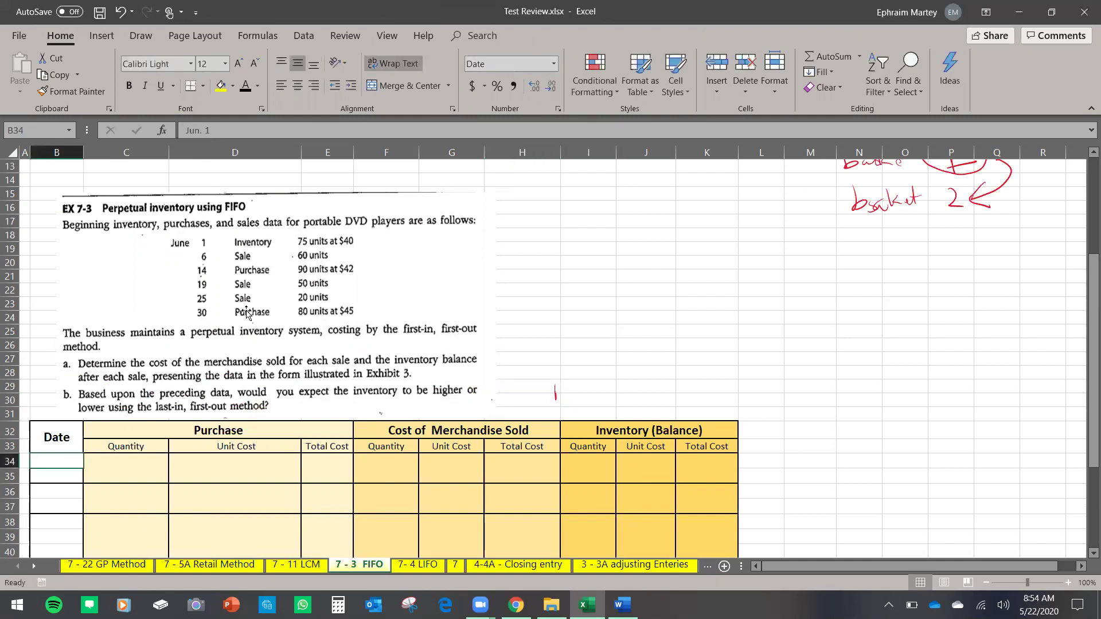
click(245, 87)
click(587, 460)
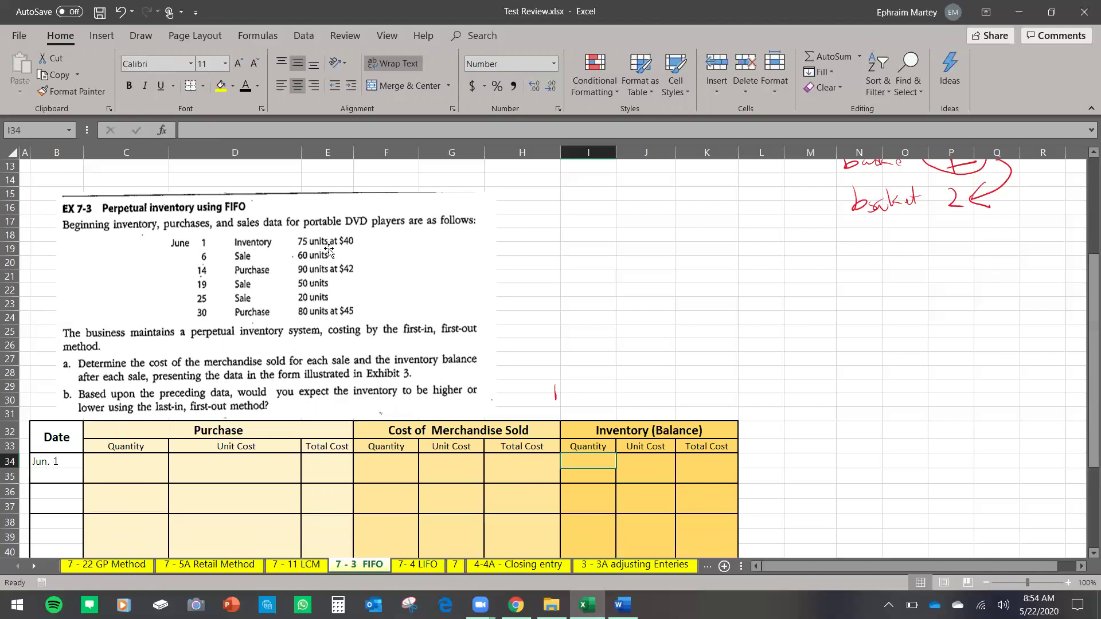
text(75)
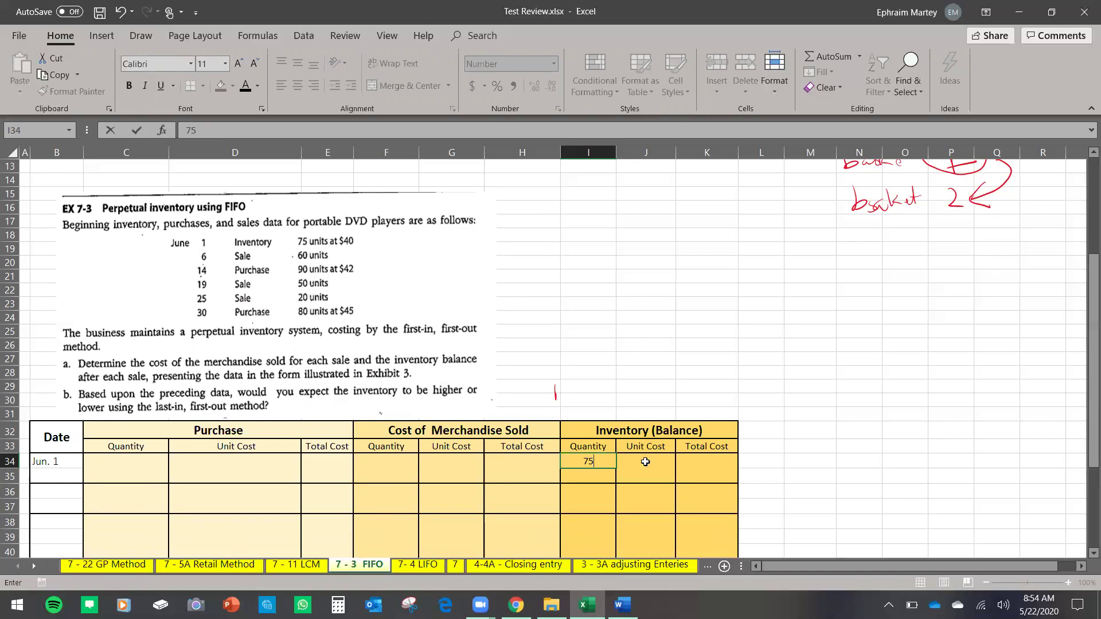
click(645, 459)
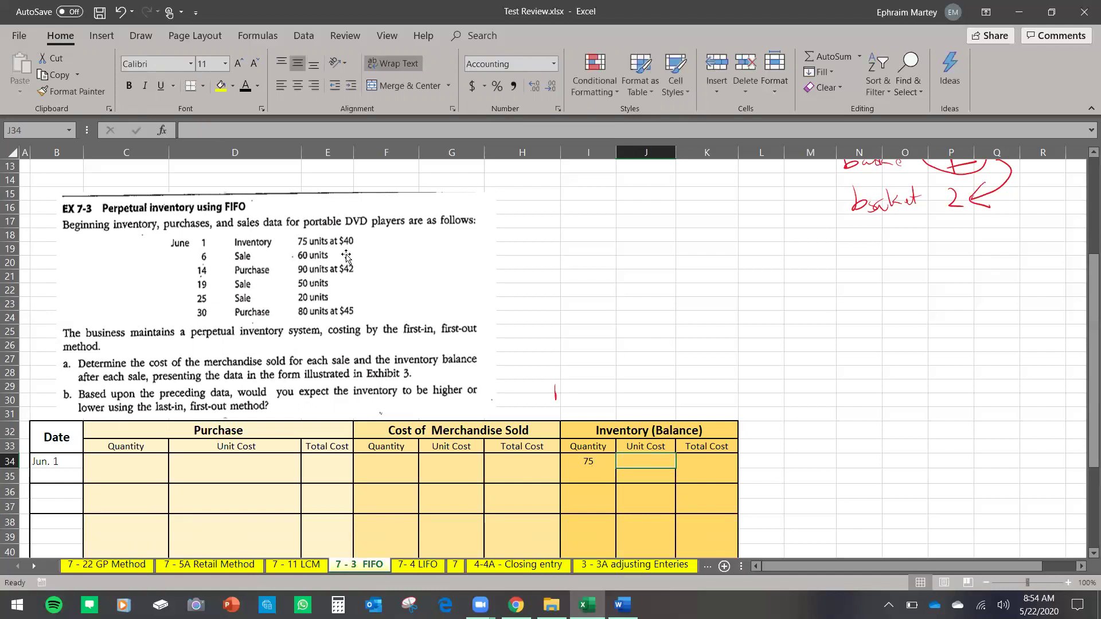
text(40)
Calculate the June 1 inventory total cost in K34 as unit cost J34 times quantity I34.
click(696, 459)
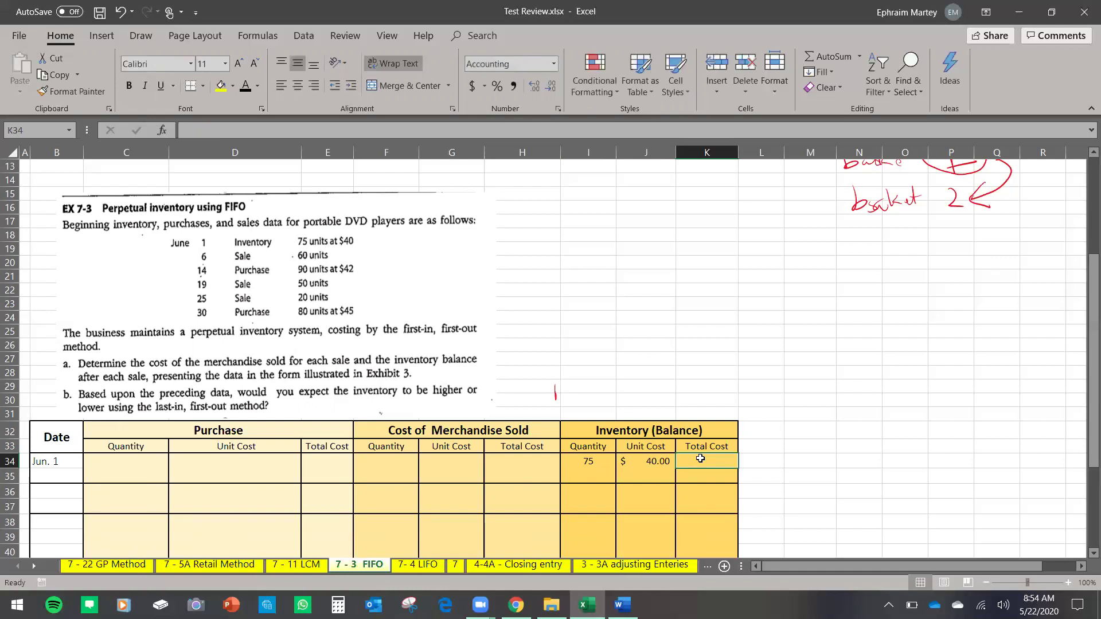
text(=)
click(625, 476)
text(*)
click(581, 461)
key(Return)
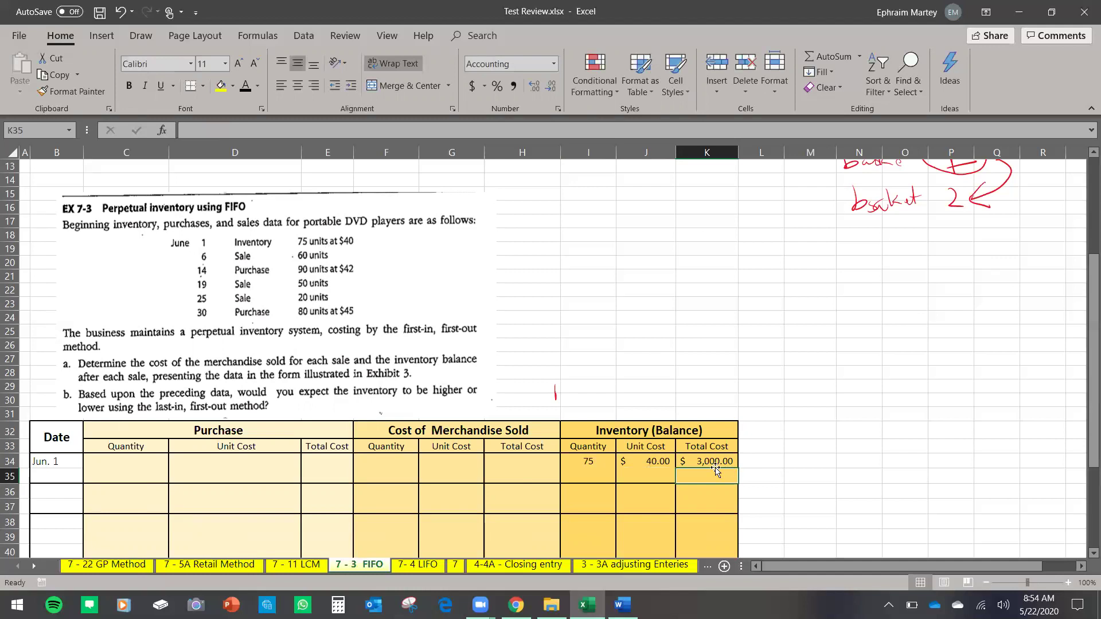
Enter the date Jun. 6 in B36 and a sold quantity of 60 units in F36 under Cost of Merchandise Sold.
scroll(519, 413, down, 1)
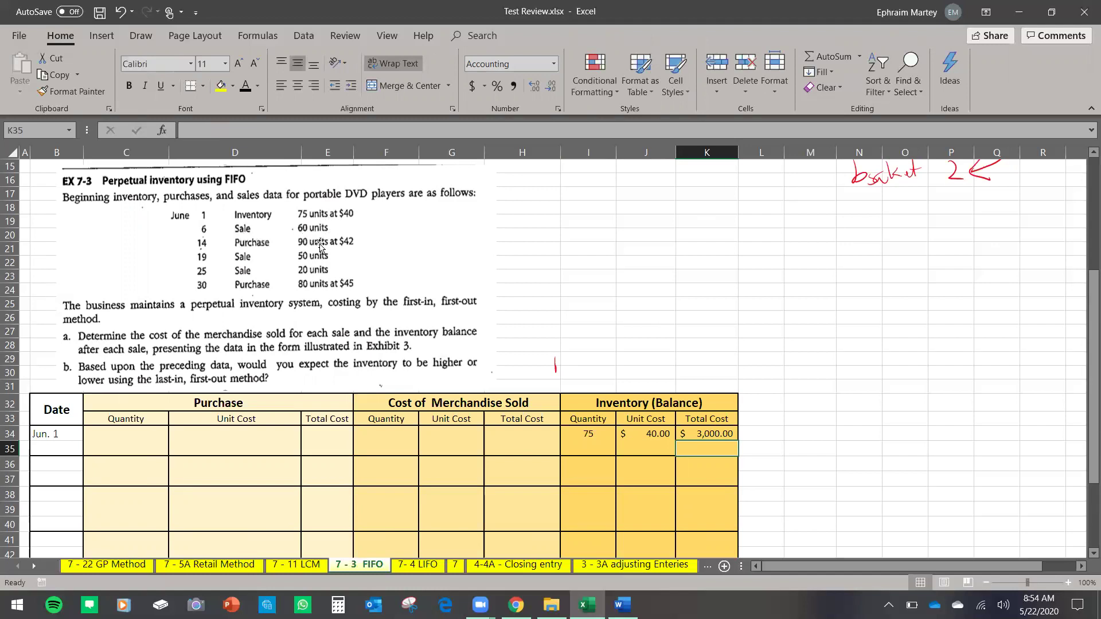
drag(455, 405, 463, 525)
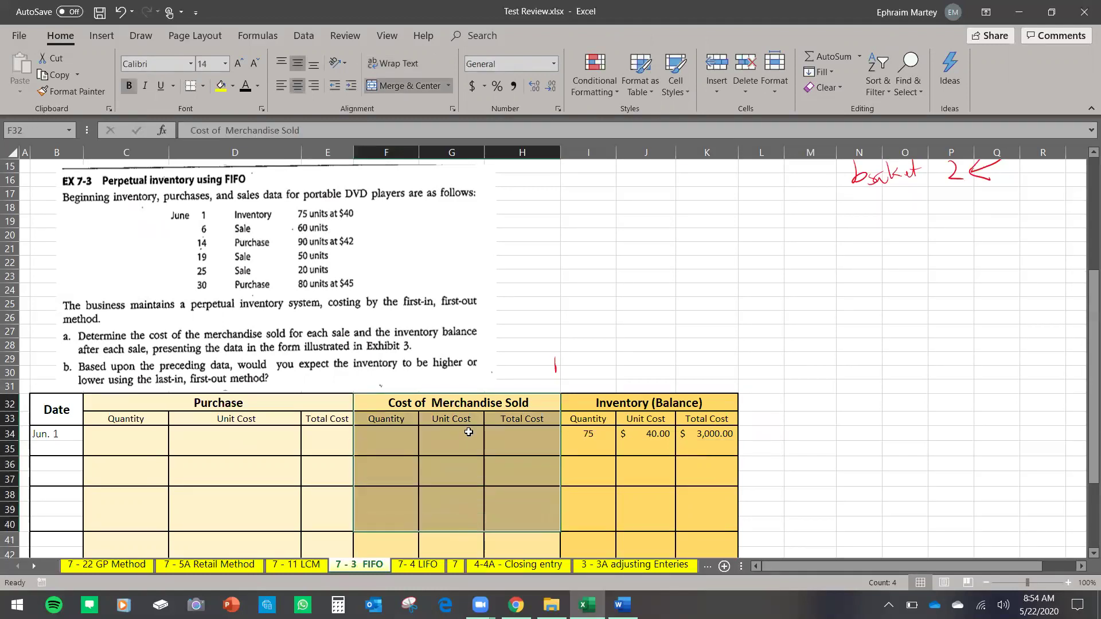
click(57, 464)
text(Jun. 6)
key(ctrl+Return)
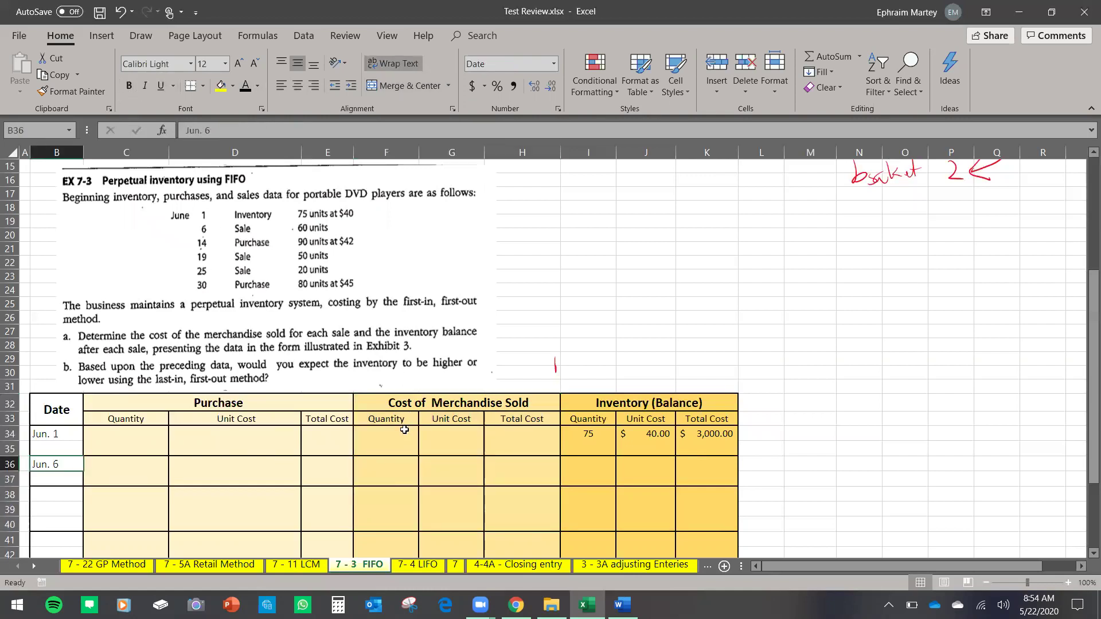
click(376, 462)
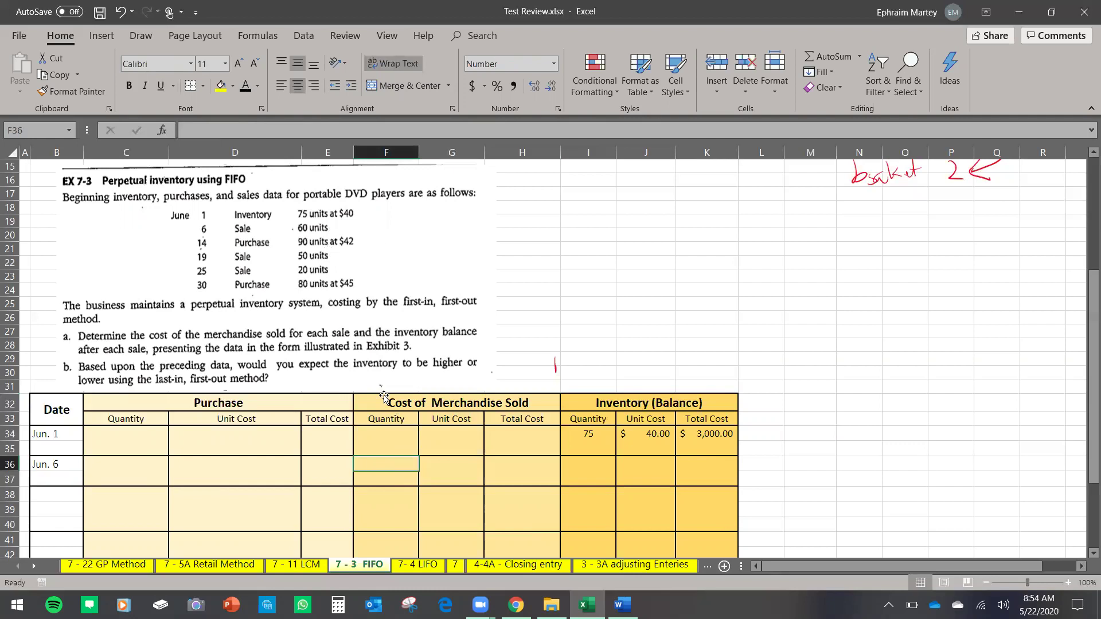
text(60)
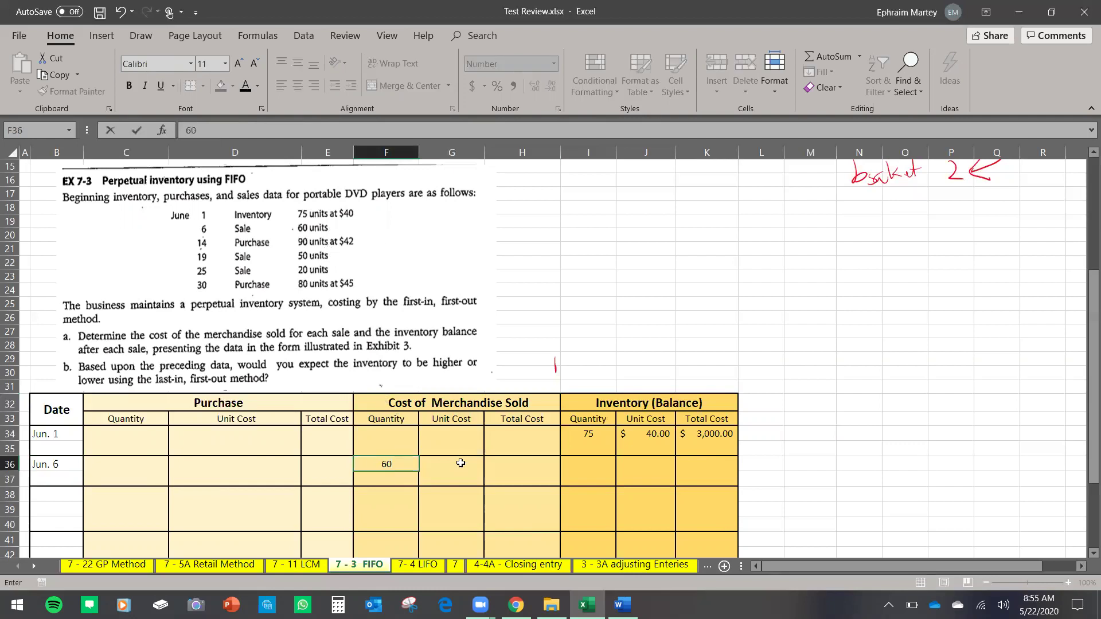
Link the June 6 unit cost of merchandise sold in G36 to the opening inventory unit cost in J34.
click(461, 463)
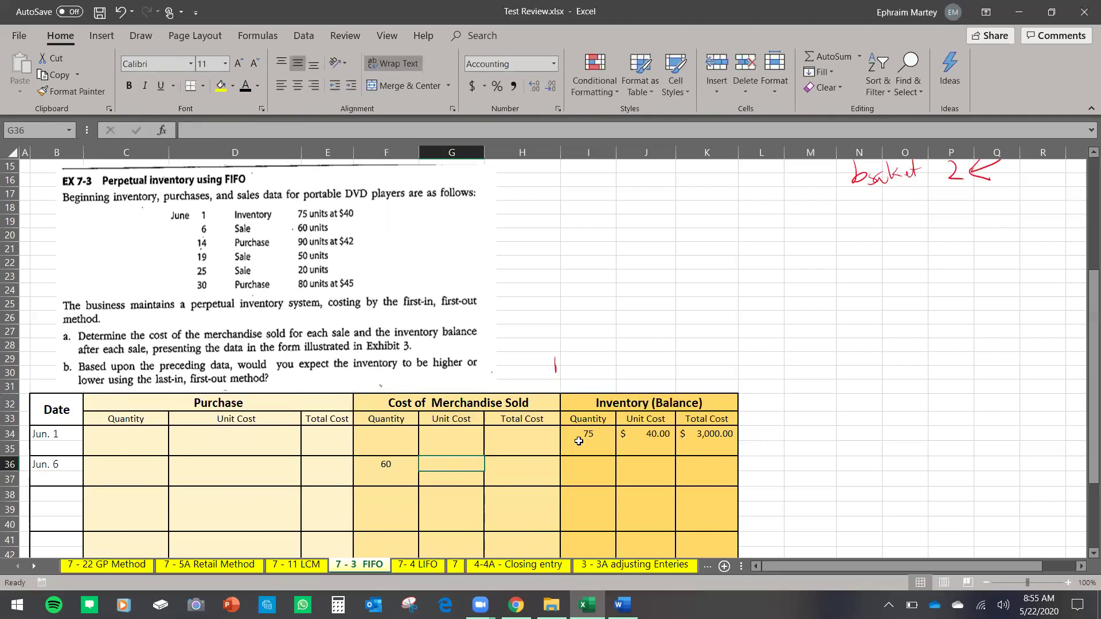
text(=)
click(651, 437)
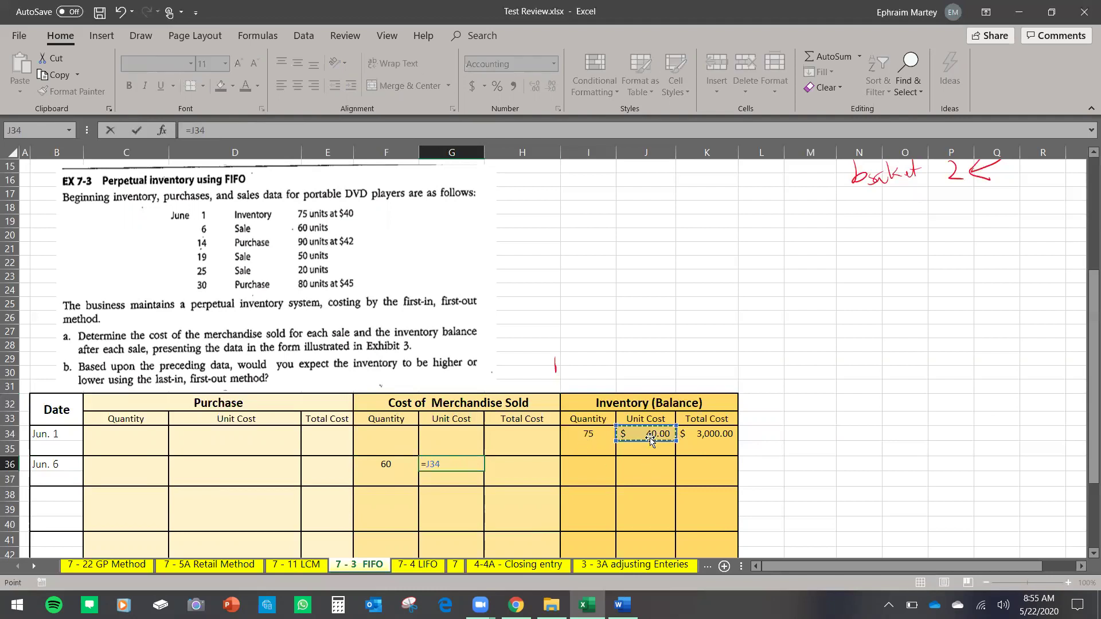
key(Return)
Calculate the June 6 total cost of merchandise sold in H36 as unit cost G36 times quantity F36.
click(541, 465)
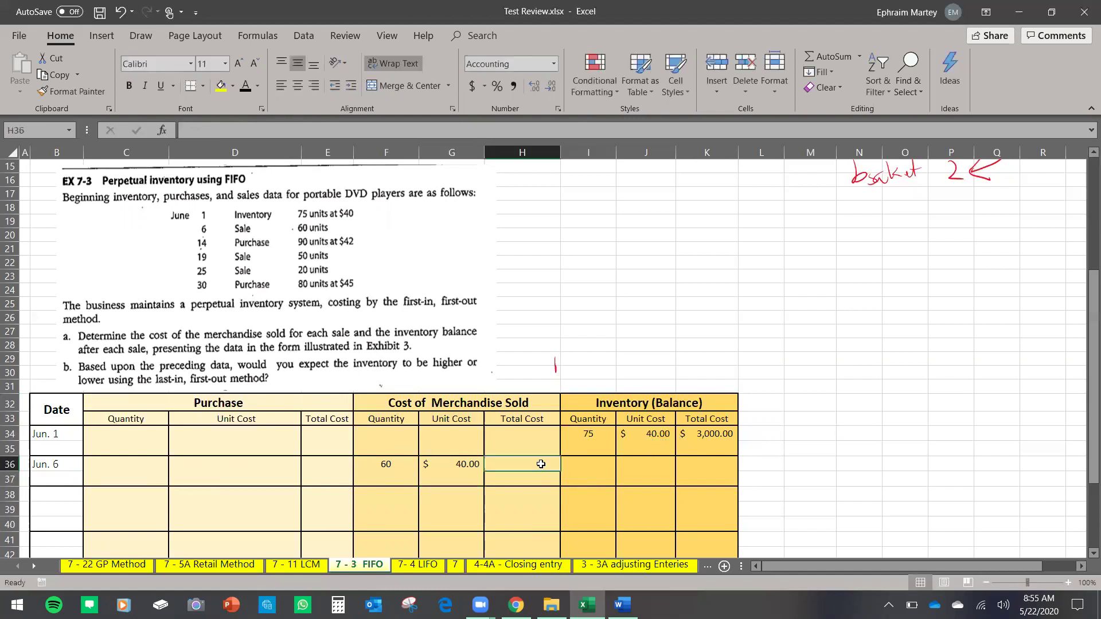
text(=)
click(477, 467)
text(*)
click(392, 470)
key(Return)
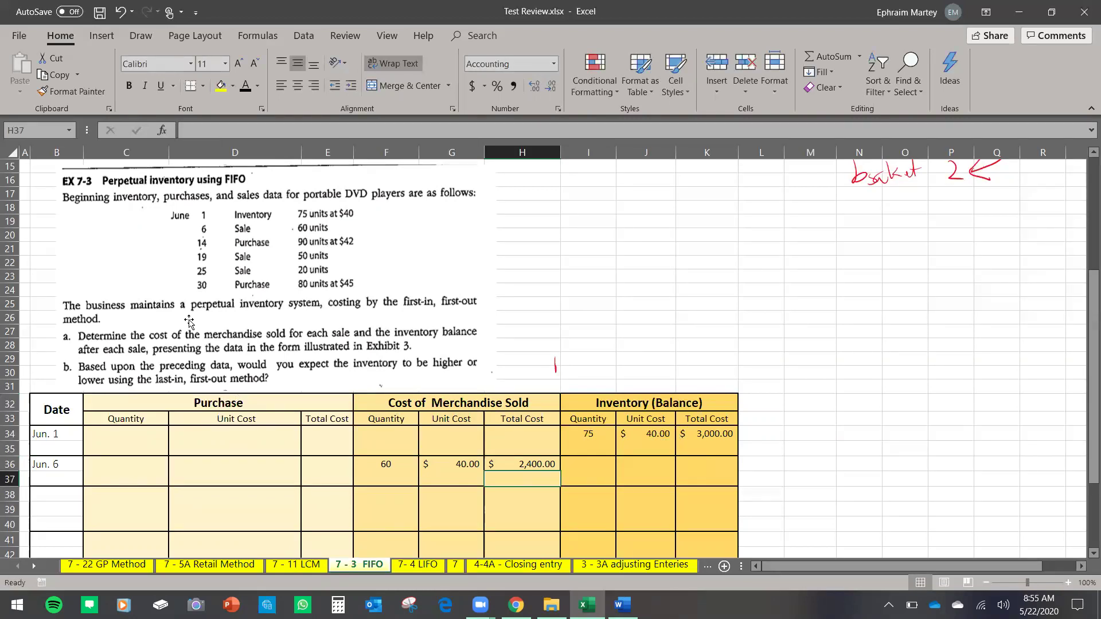
Move the EX 7-3 problem picture beside the FIFO table starting at column L, and shrink it slightly.
scroll(190, 322, down, 1)
drag(228, 273, 225, 305)
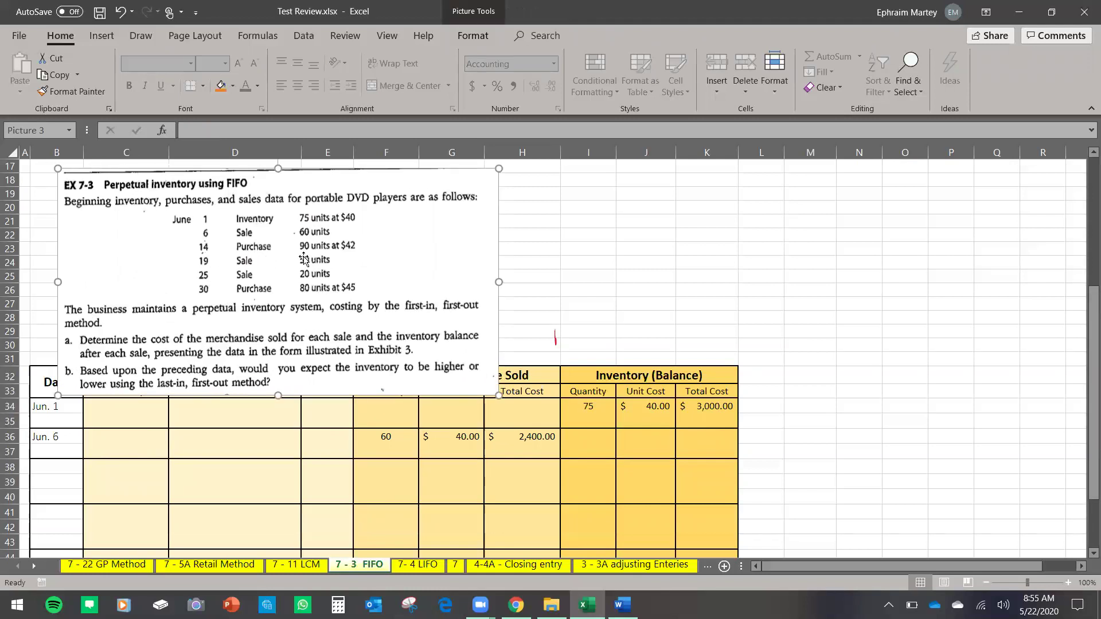
drag(415, 279, 953, 408)
drag(706, 507, 749, 499)
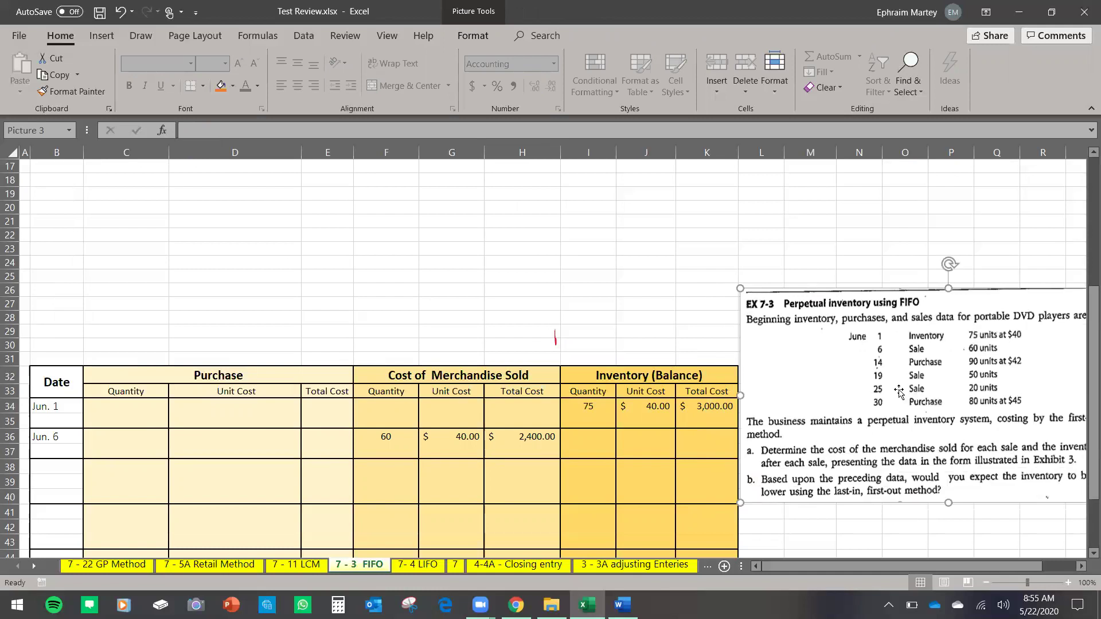
scroll(862, 381, down, 1)
drag(861, 381, 862, 410)
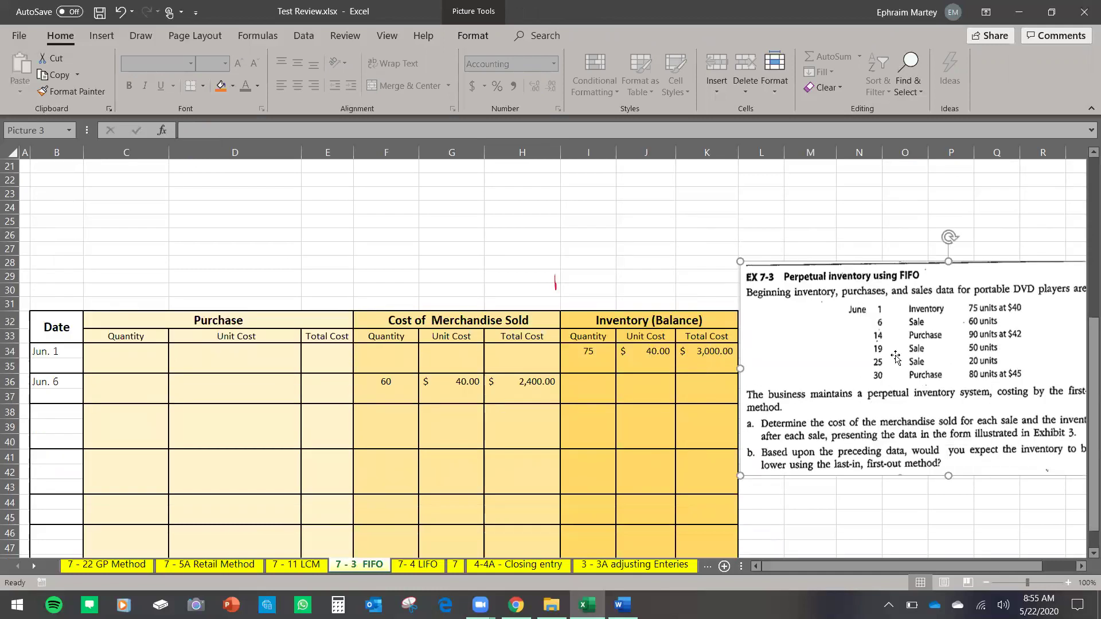
Enter a purchase of 90 units at a unit cost of $42 in C36:D36 of the Jun. 6 row.
drag(190, 319, 224, 473)
drag(232, 350, 219, 438)
click(122, 385)
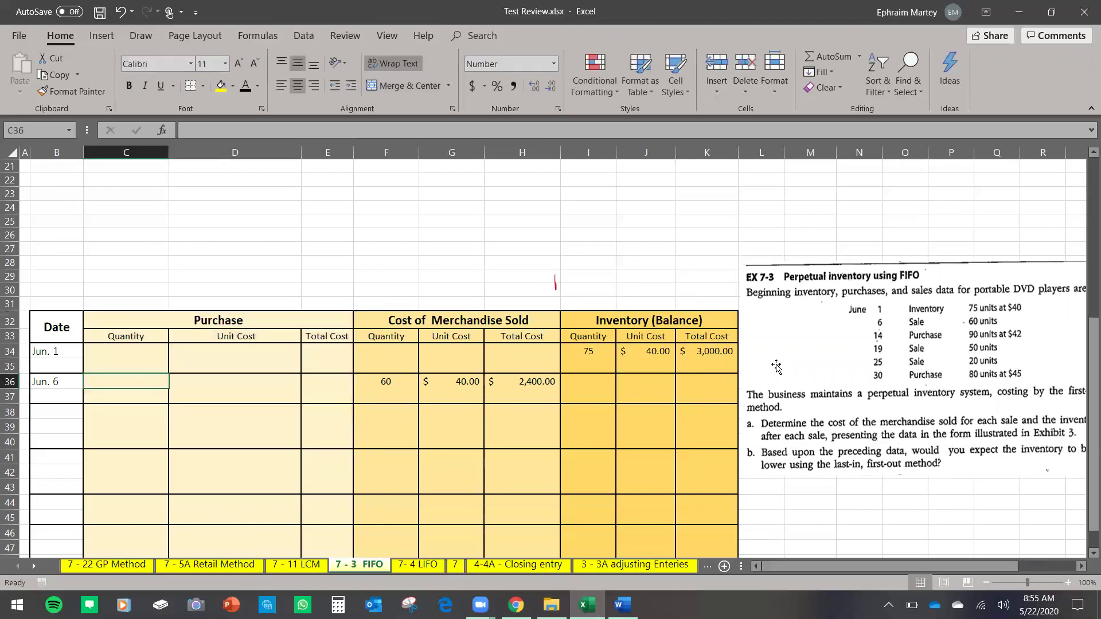
text(90)
click(216, 377)
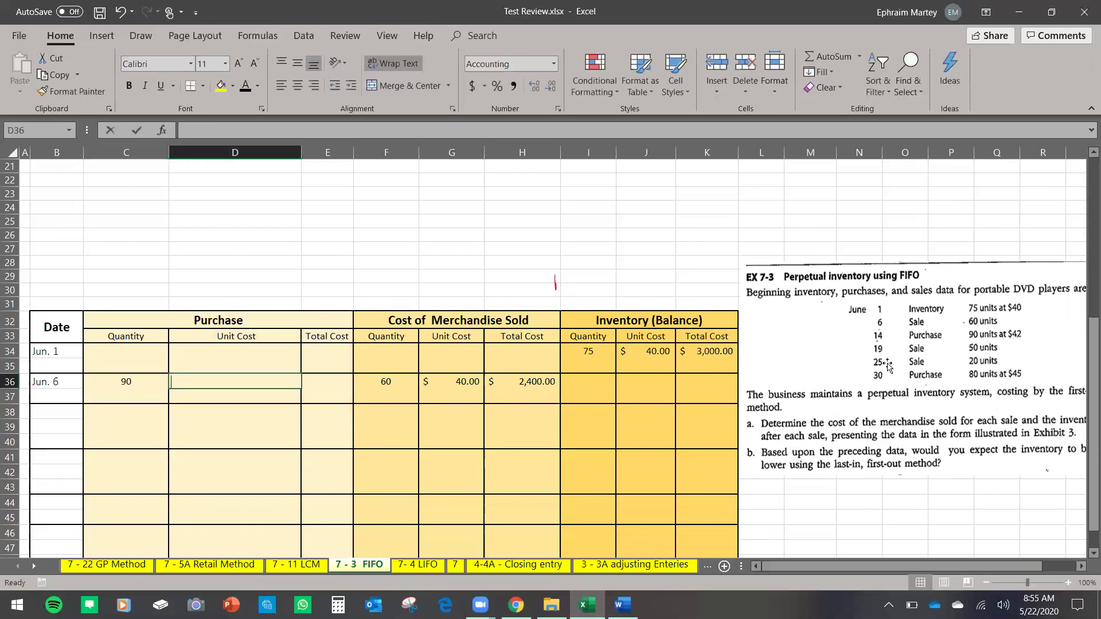
text(42)
Calculate the purchase total in E36 as D36*C36 and clear the purchase entries in C36:E36 of the Jun. 6 row.
click(326, 384)
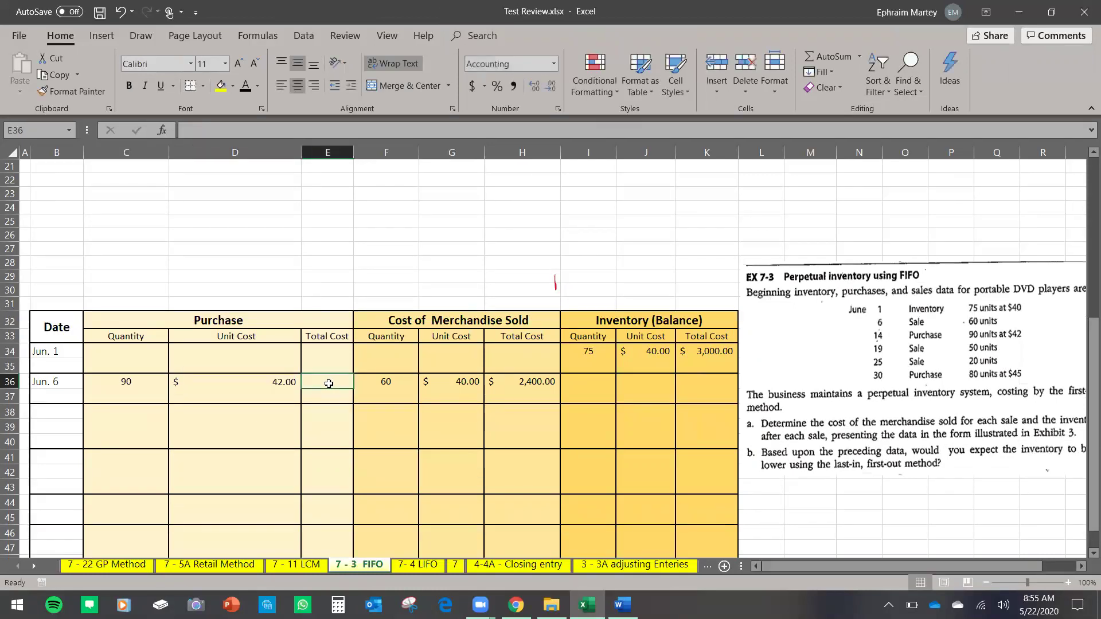
text(=)
click(267, 379)
text(*)
click(134, 383)
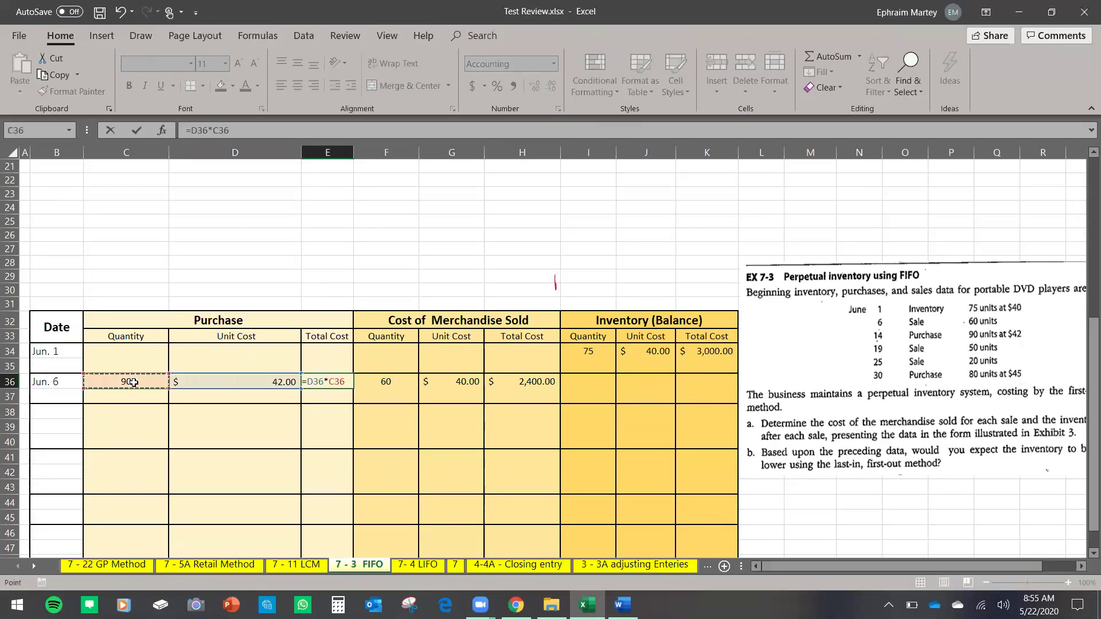
key(Return)
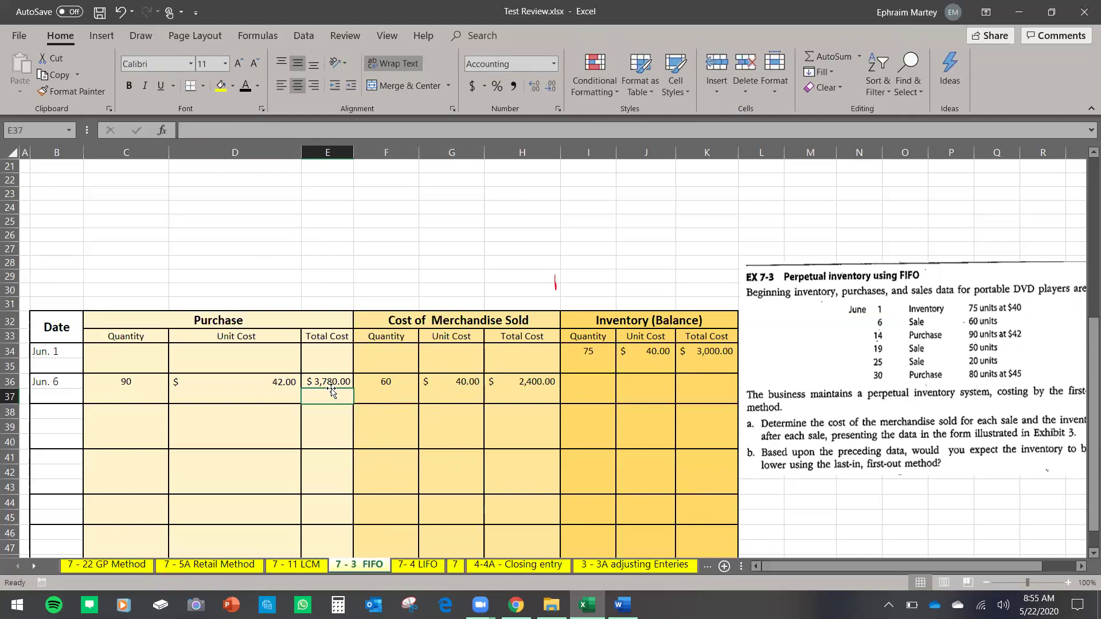
drag(330, 383, 154, 382)
key(Delete)
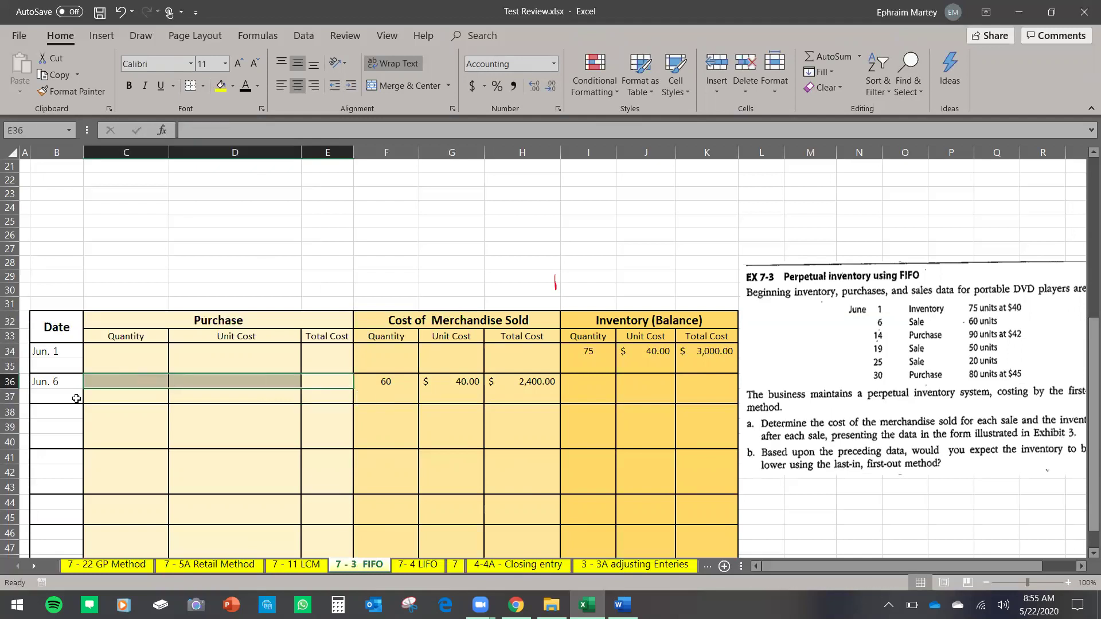
Re-enter the date in B36 as Jun.6 and make the Jun. 14 date in B38 visible with a dark font colour.
click(76, 399)
click(51, 379)
key(Delete)
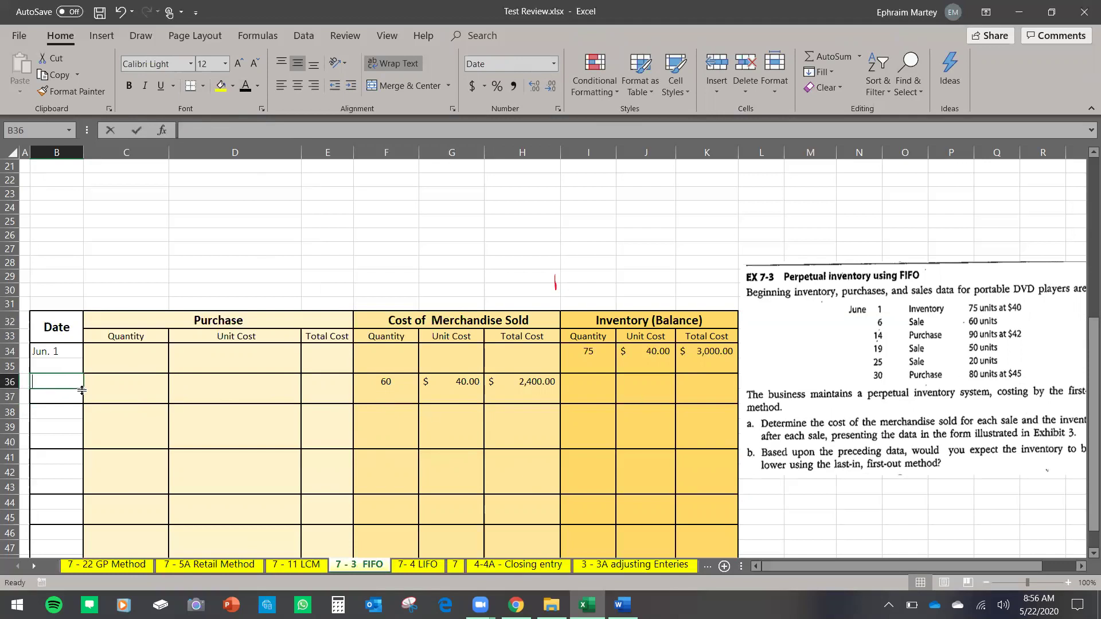
text(Jun.6)
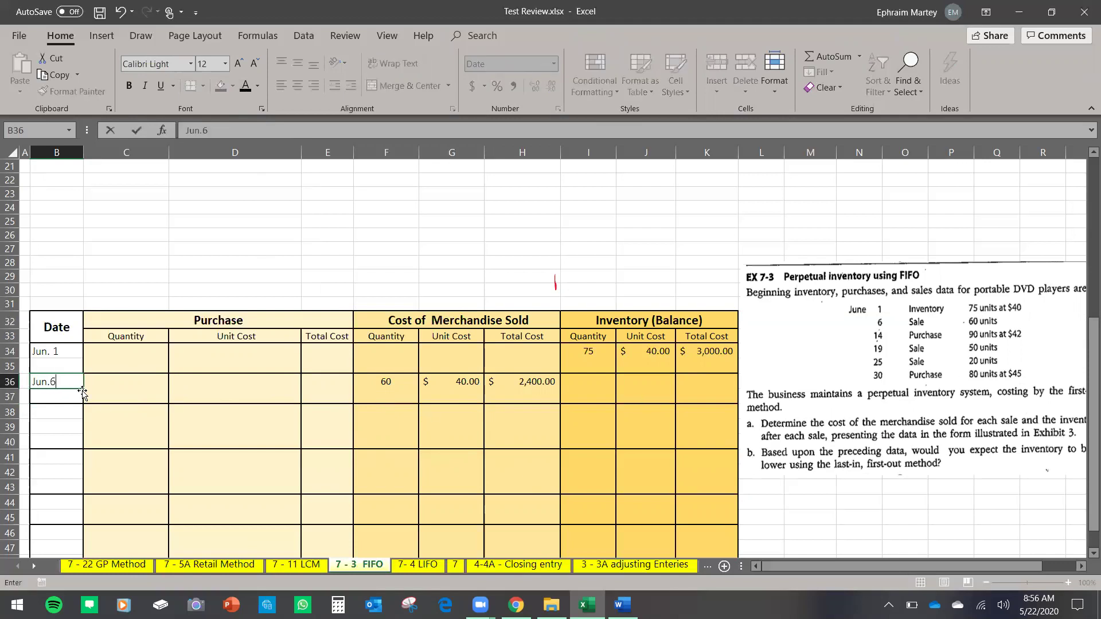
key(Return)
click(75, 417)
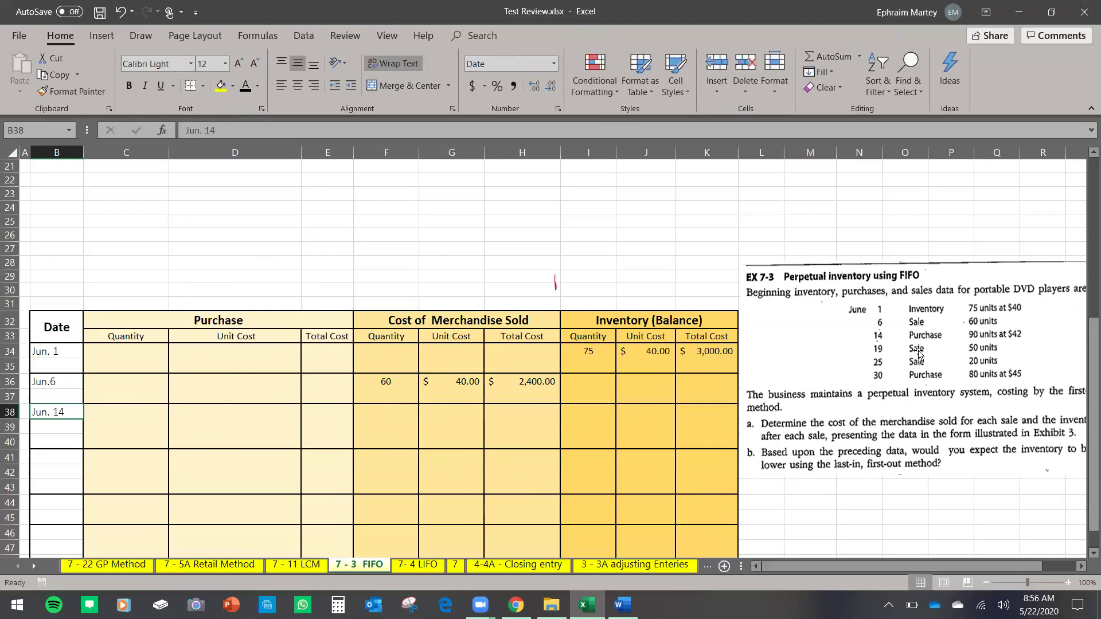
Enter the June 14 purchase of 90 units at a unit cost of $42 in C38:D38.
click(123, 409)
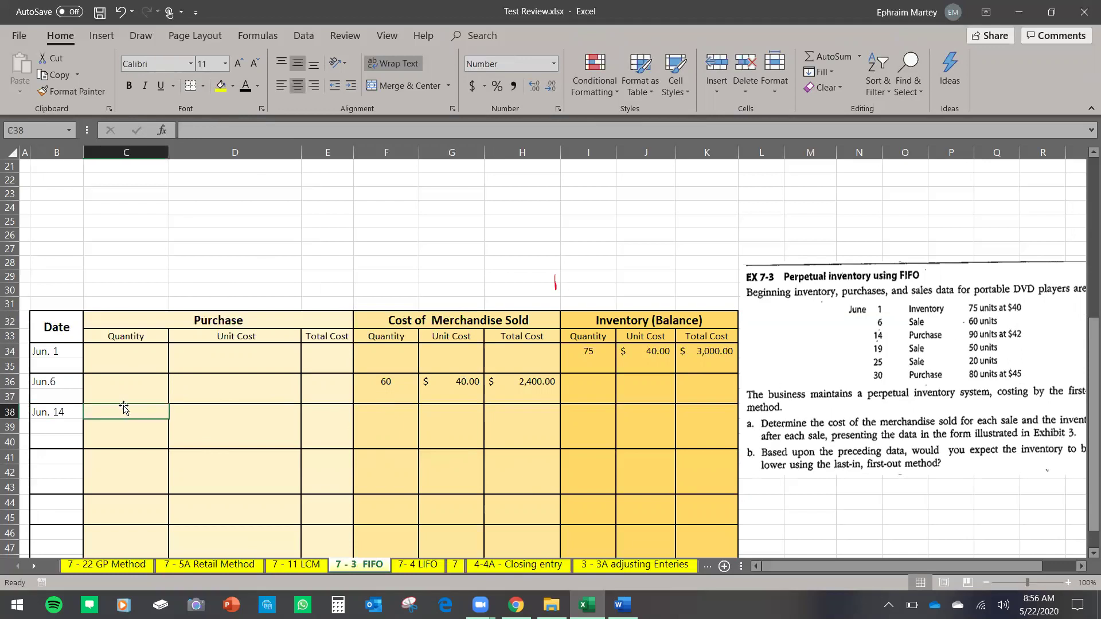
text(90)
click(220, 414)
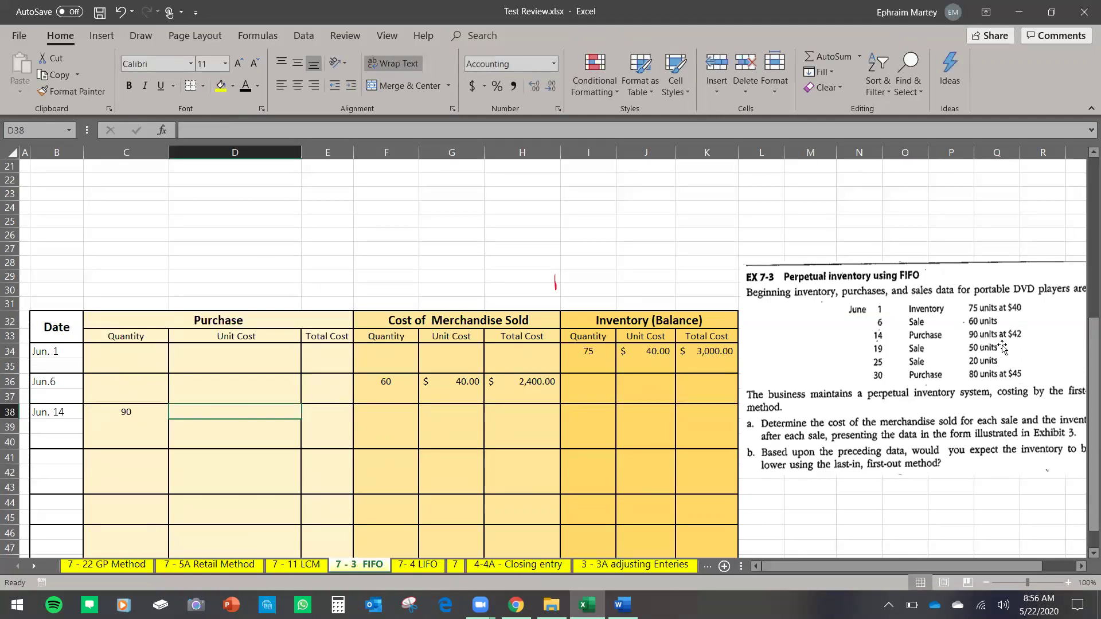
text(42)
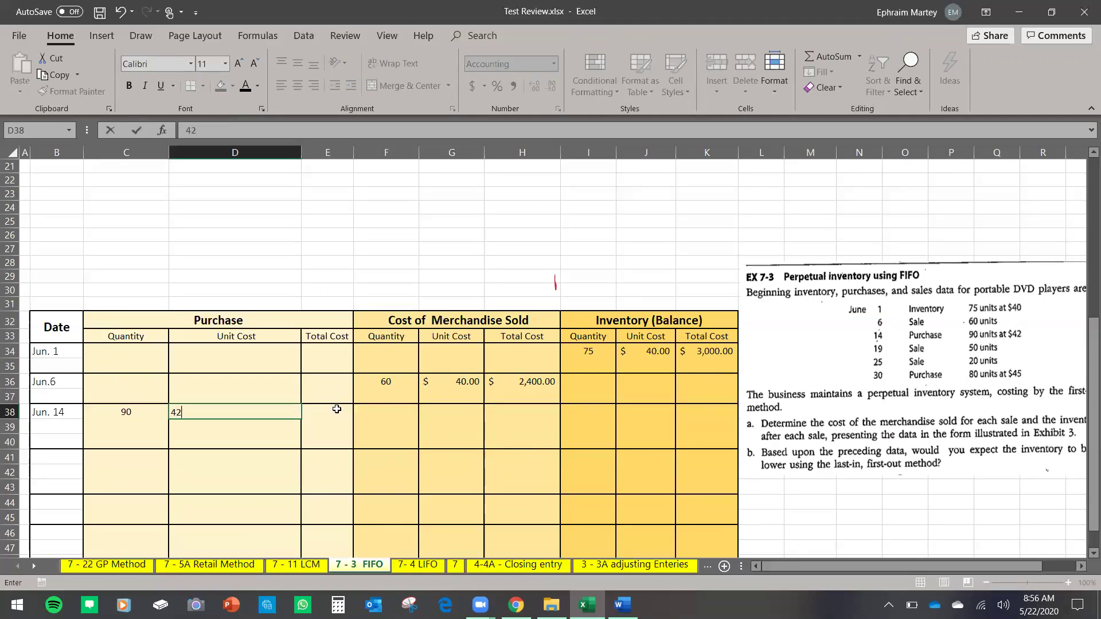
Calculate the June 14 purchase total in E38 as D38*C38.
click(337, 409)
text(=)
click(273, 414)
text(*)
click(126, 414)
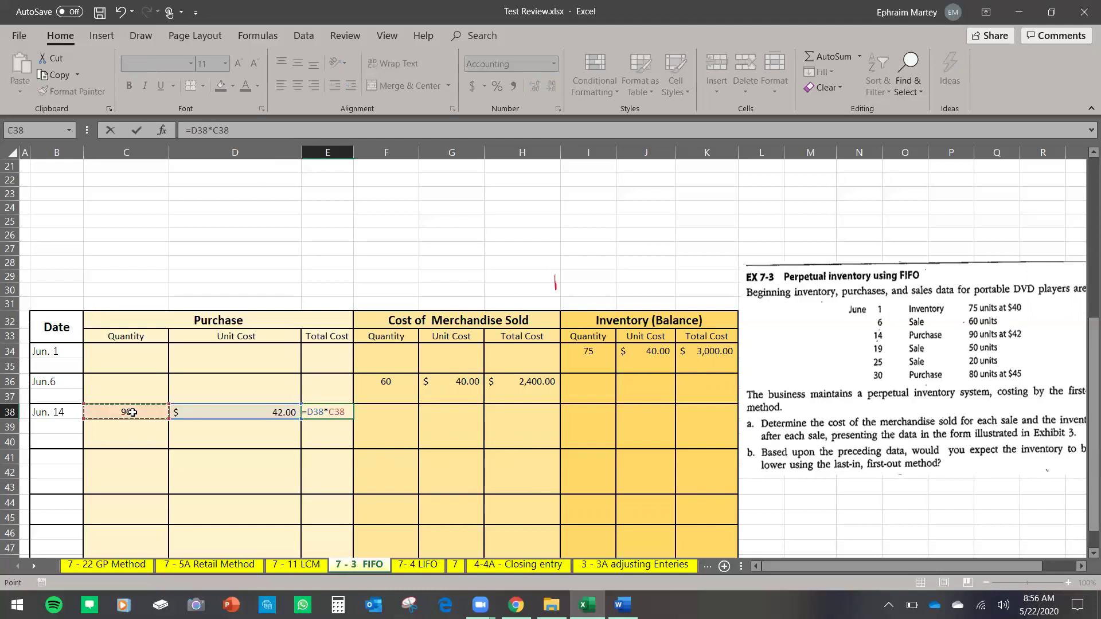
key(Return)
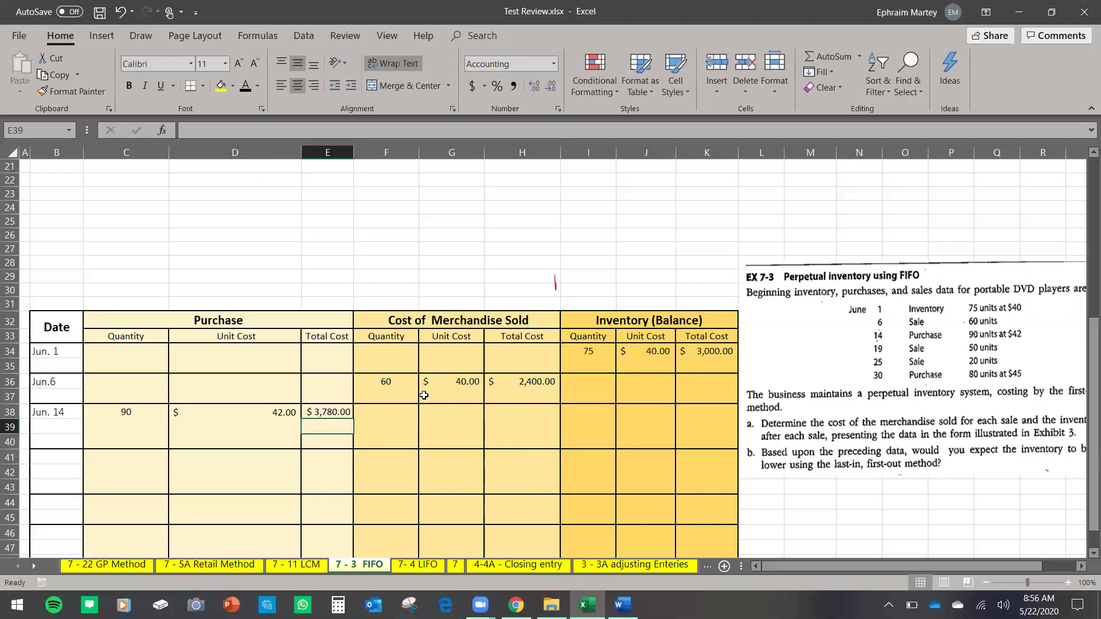
Calculate the June 6 inventory balance quantity in I36 as the opening quantity I34 minus the quantity sold F36.
drag(585, 381, 697, 381)
drag(598, 402, 598, 402)
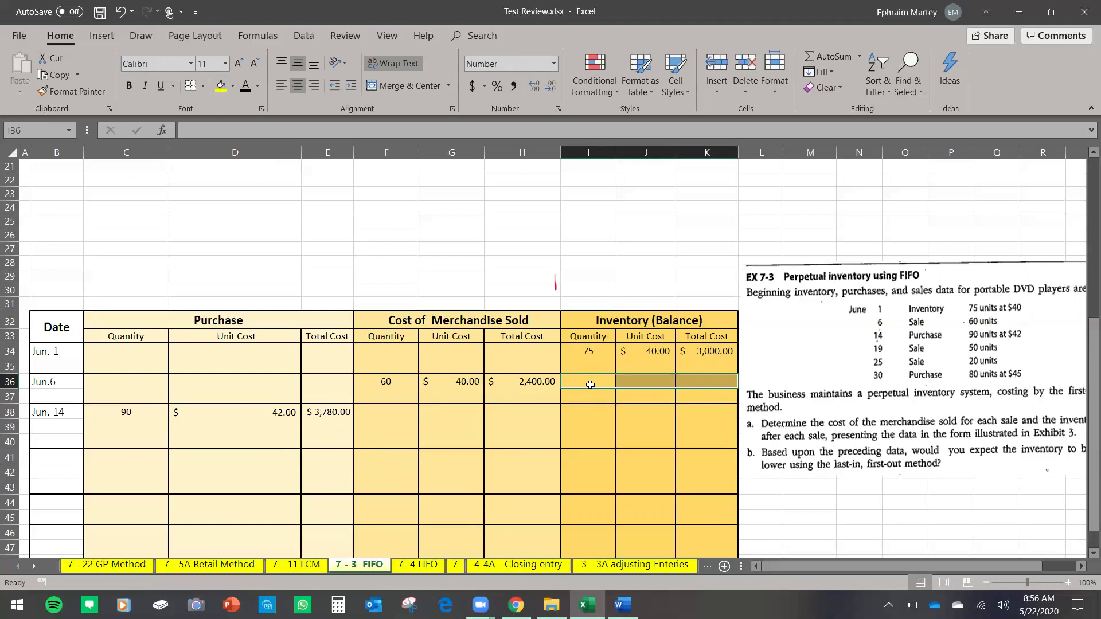
click(380, 386)
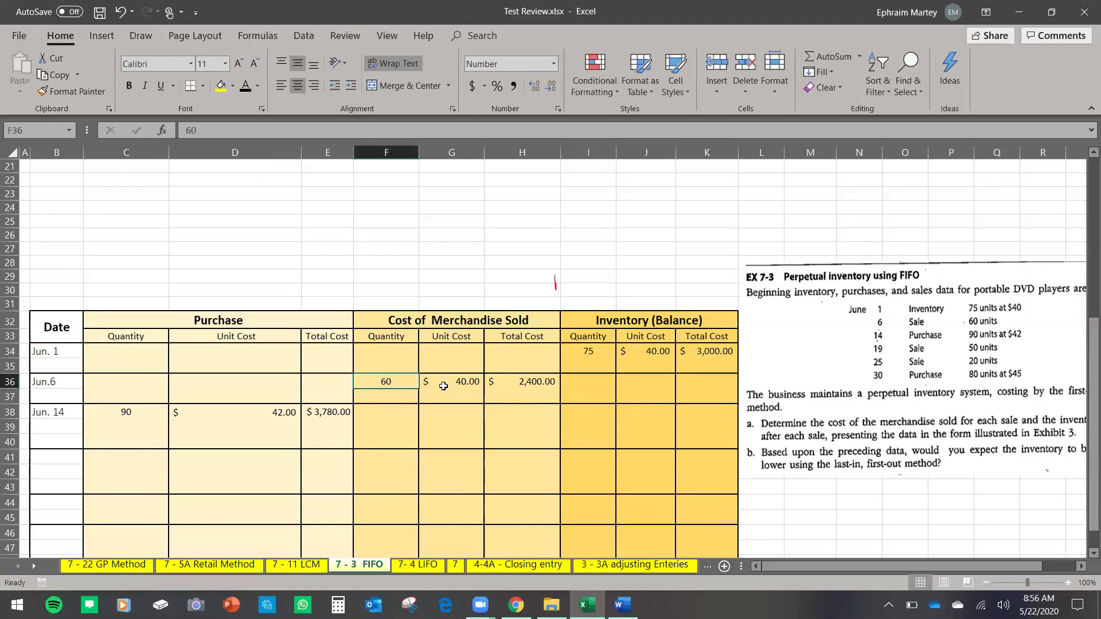
click(488, 383)
click(588, 390)
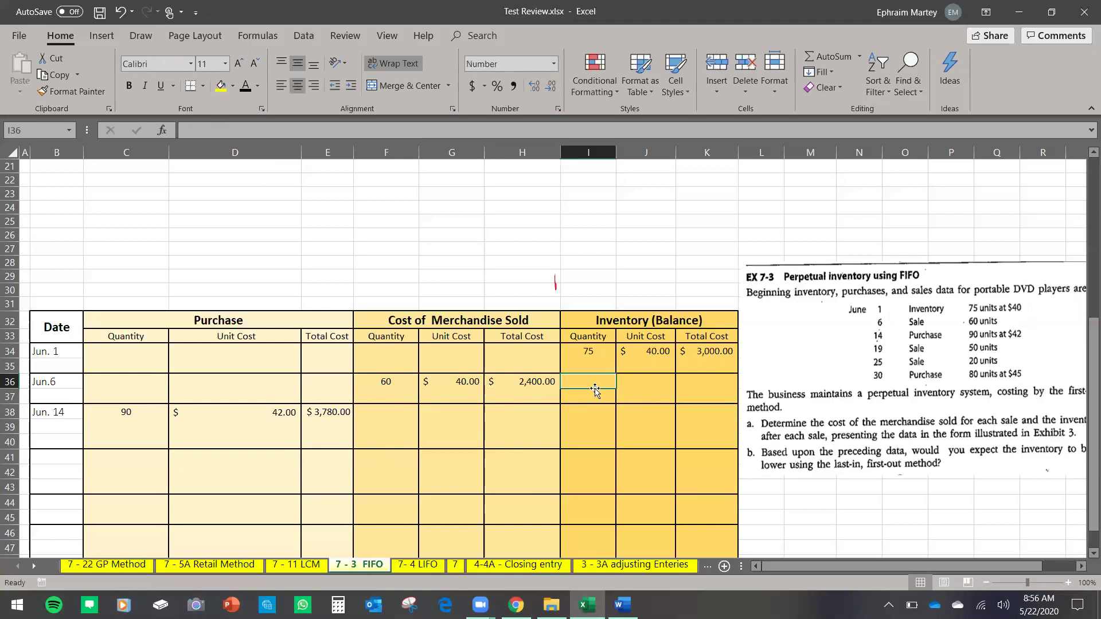
text(=)
click(595, 354)
text(-)
click(387, 383)
key(Return)
Carry the opening unit cost from J34 into the June 6 balance by linking J36 to it.
click(648, 385)
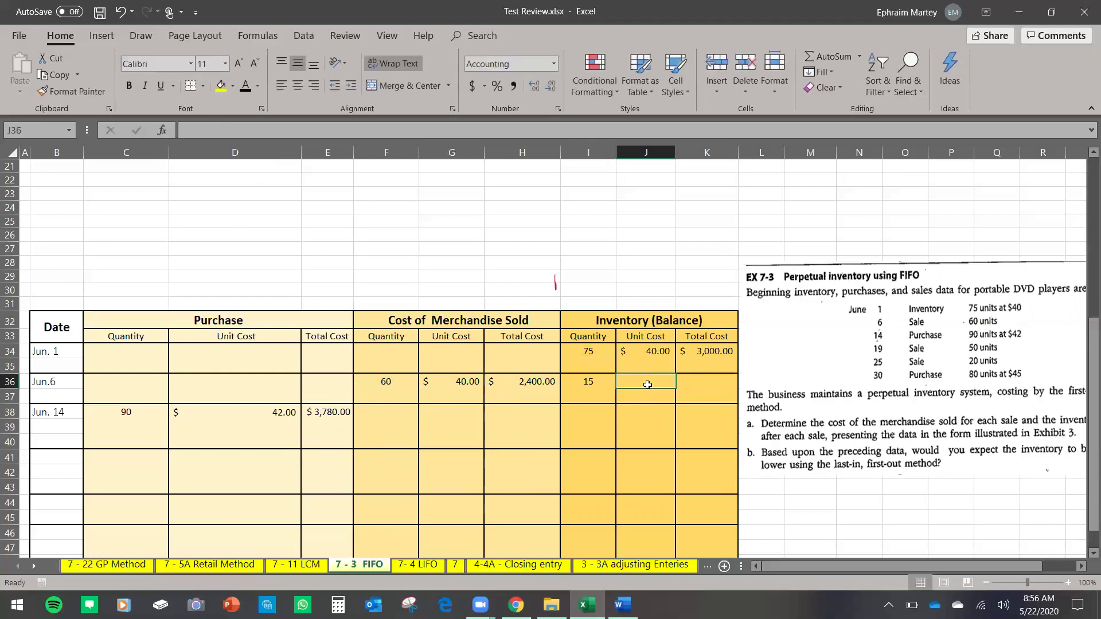
text(=)
click(654, 355)
key(Return)
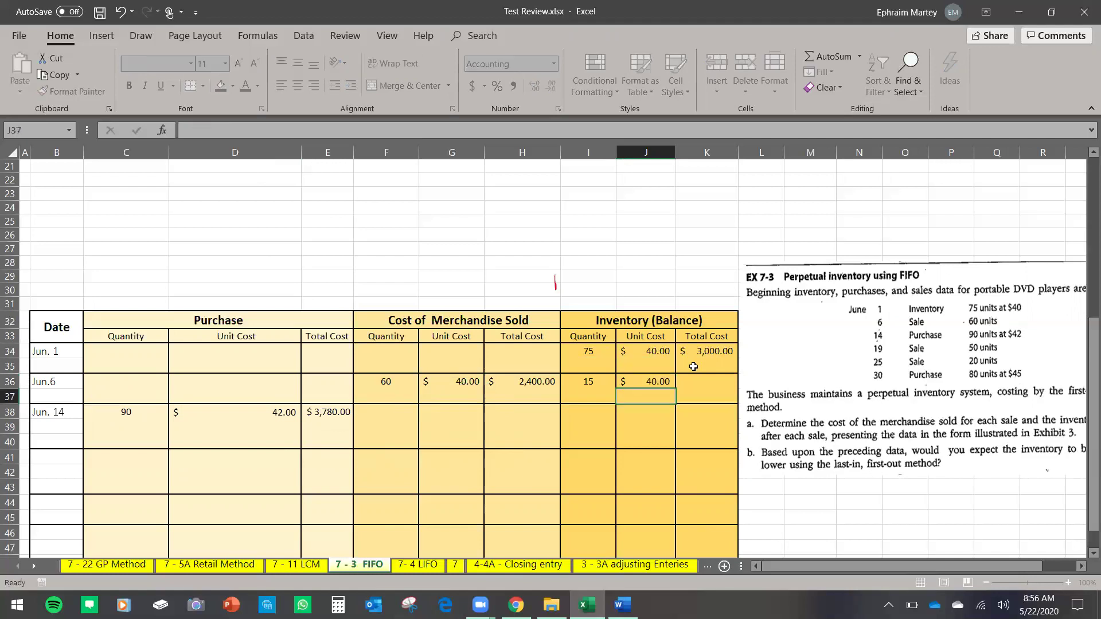
Calculate the June 6 balance total cost in K36 as J36*I36.
click(701, 381)
text(=)
click(654, 384)
text(*)
click(570, 383)
key(Return)
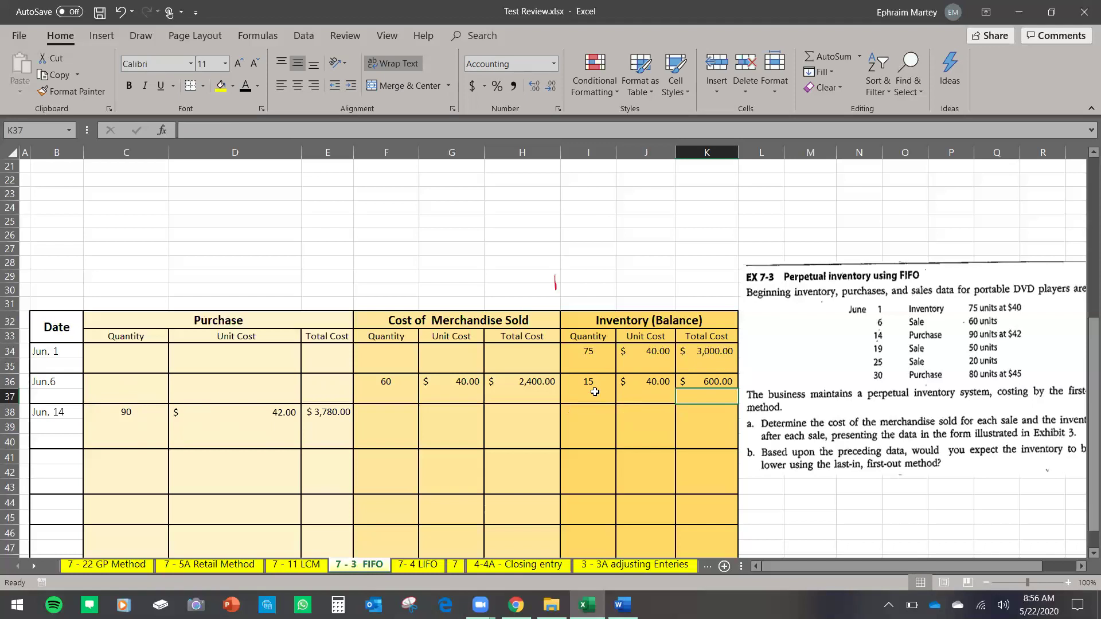
Copy the June 6 balance I36:K36 and paste it as values into the June 14 balance in I38:K38.
drag(802, 413, 813, 409)
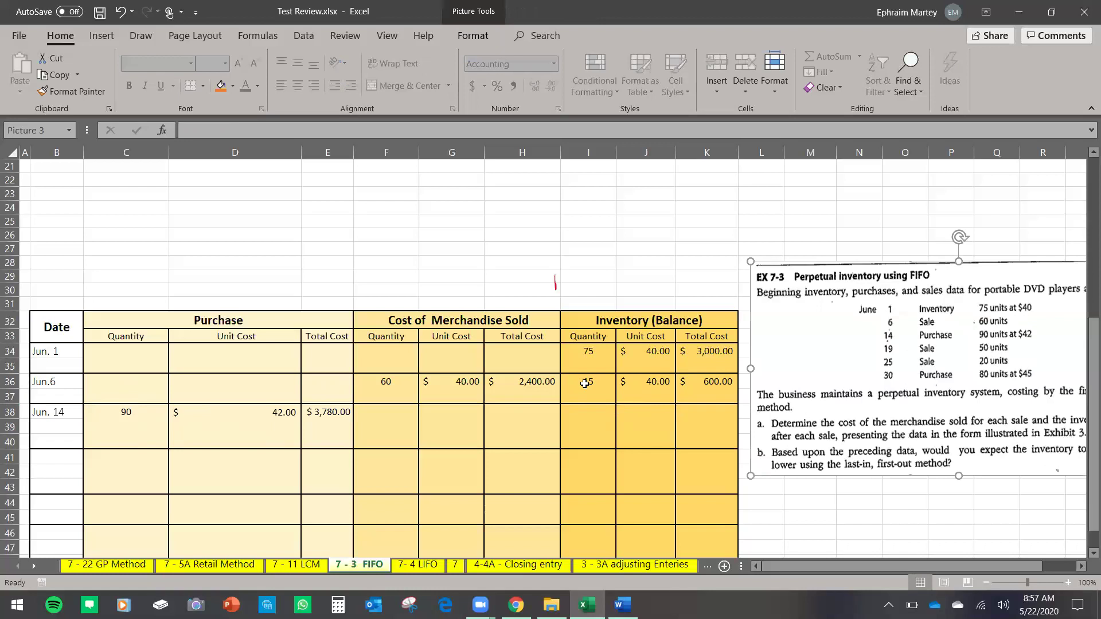
drag(584, 383, 707, 383)
key(ctrl+c)
click(582, 415)
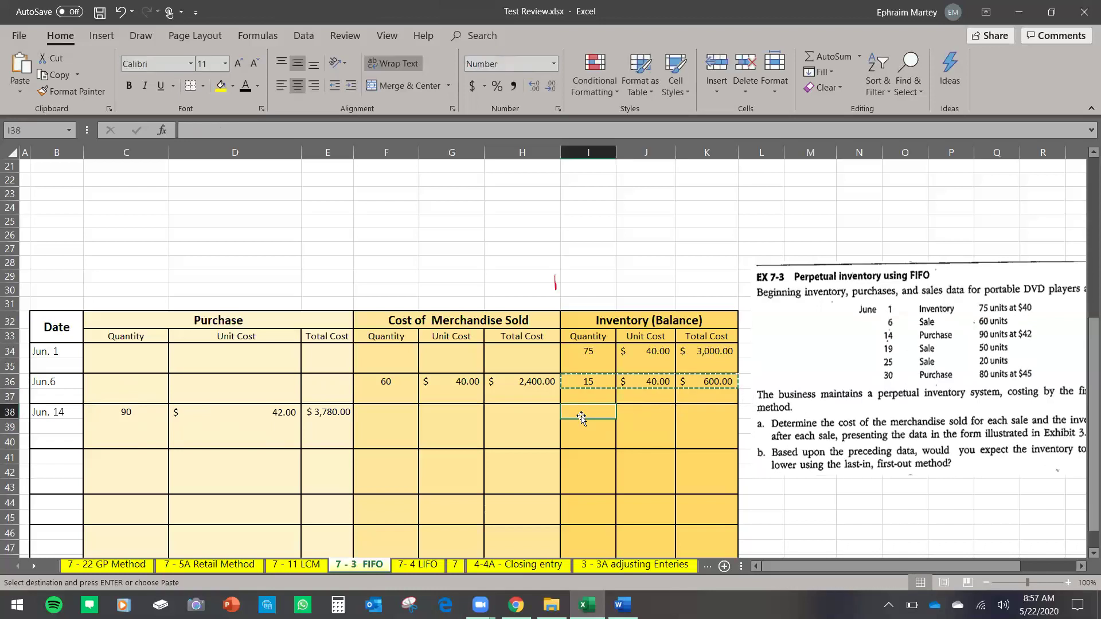
right_click(588, 416)
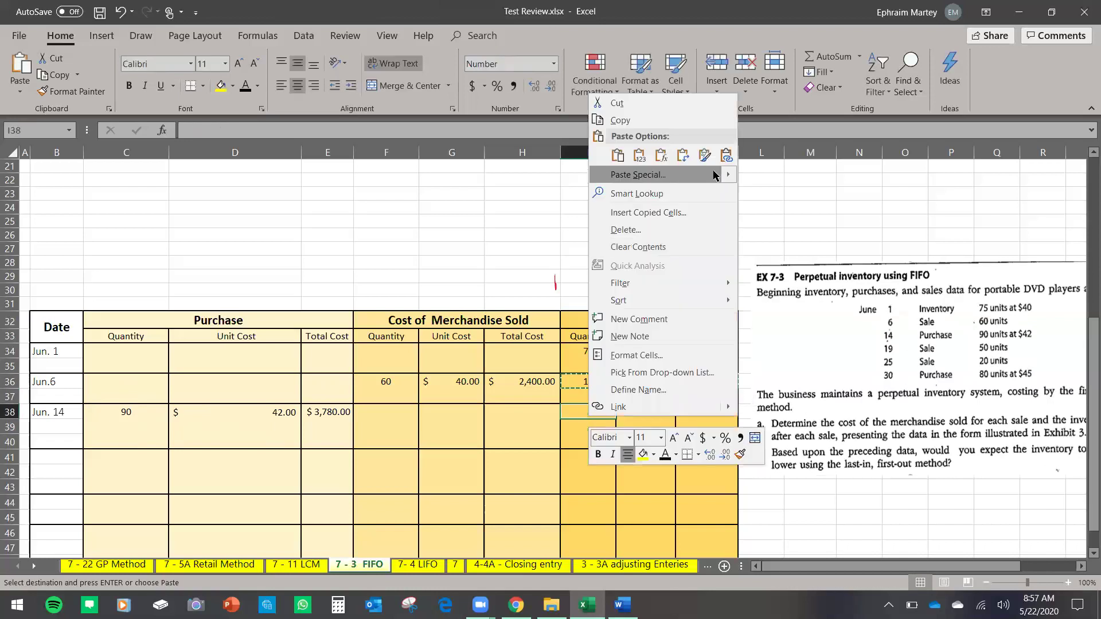
click(658, 164)
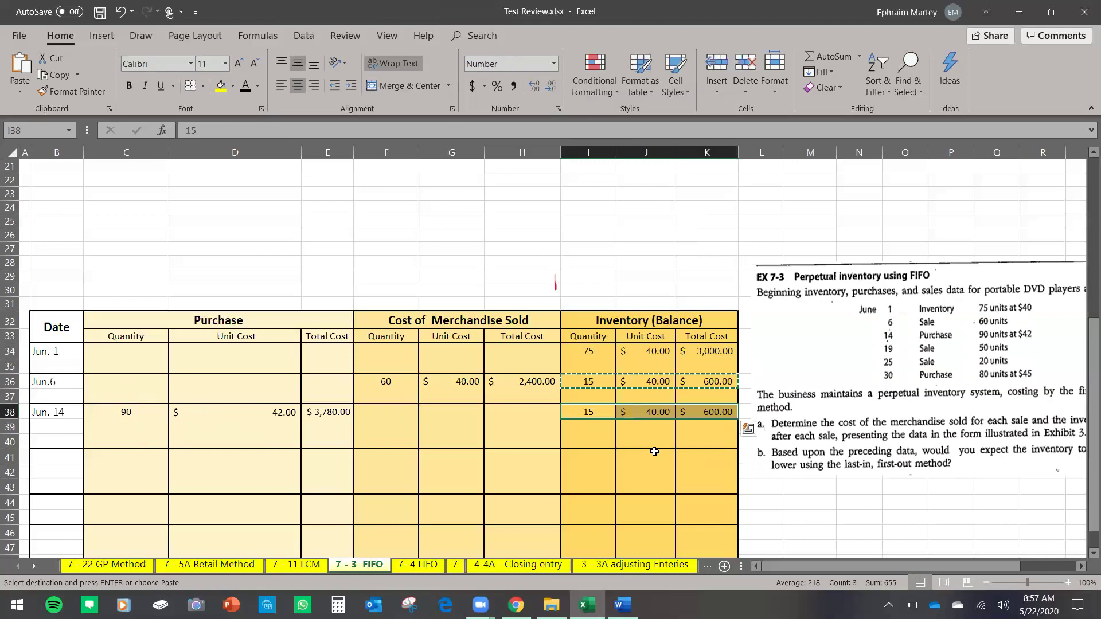
click(677, 413)
Copy the June 14 purchase C38:E38 and paste it as values into the second balance line, I39:K39.
drag(119, 413, 333, 413)
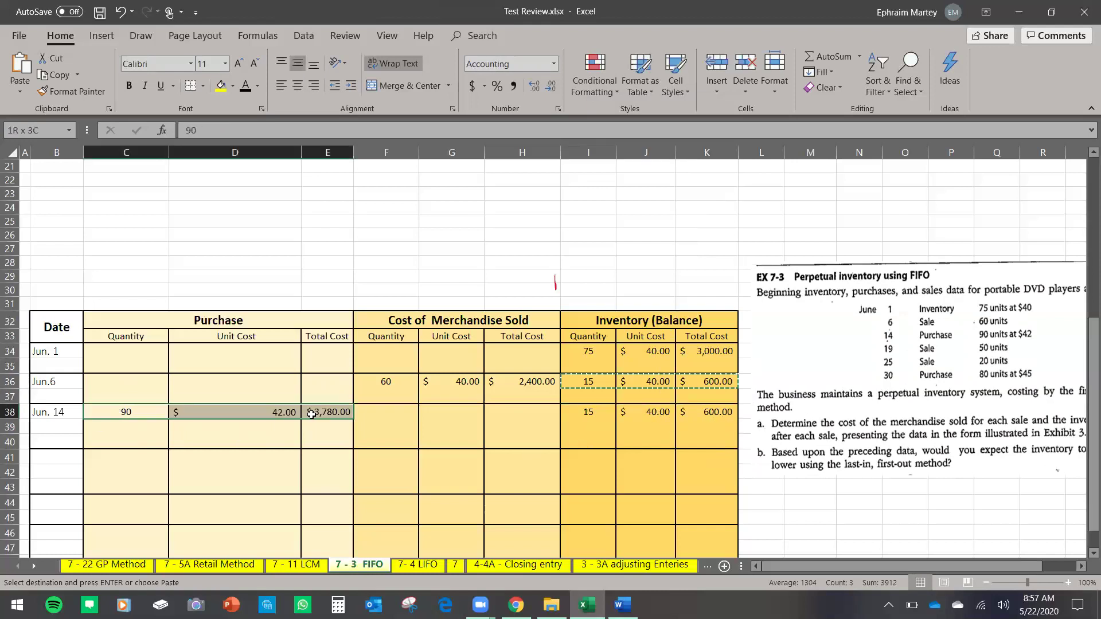
key(ctrl+c)
drag(572, 428, 690, 431)
right_click(691, 433)
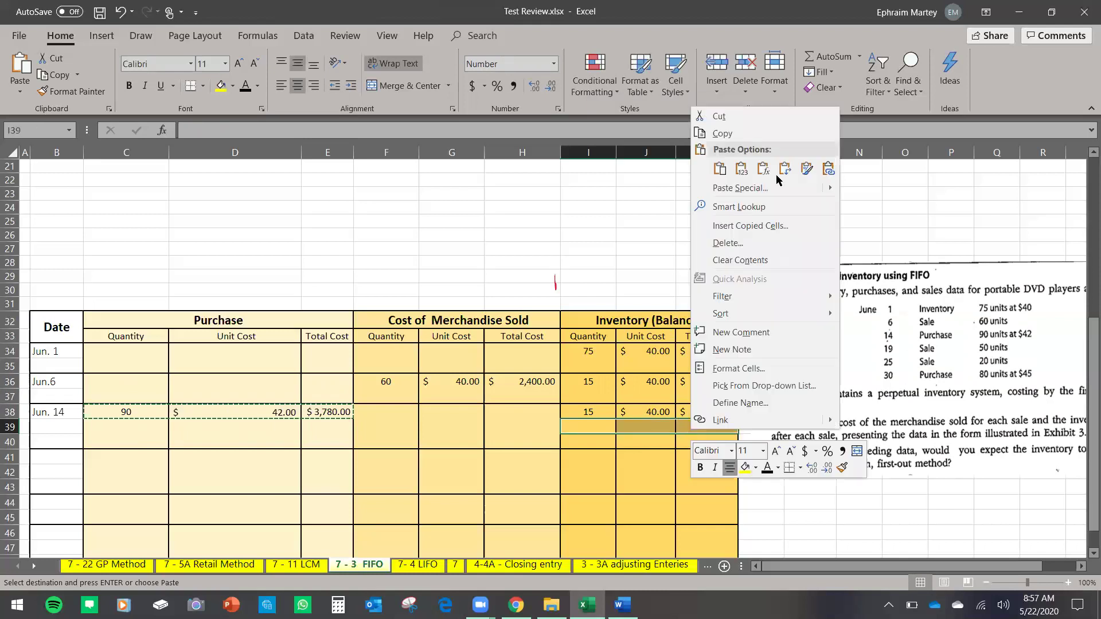
click(742, 169)
click(645, 458)
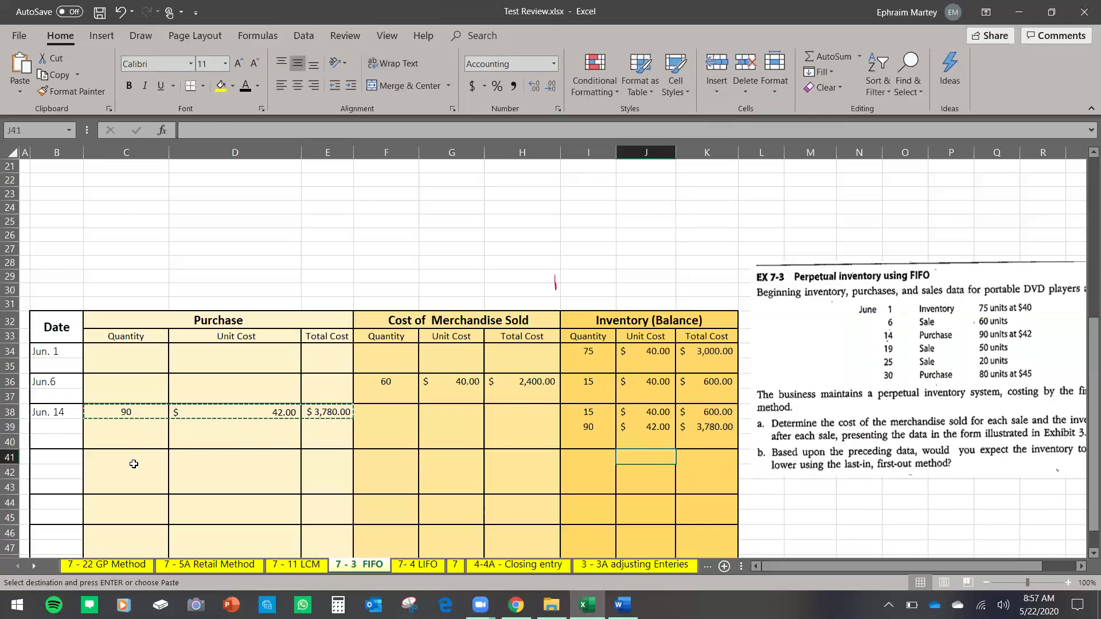
Review the Purchase, Cost of Merchandise Sold and Inventory sections, comparing the June 14 purchase in row 38 with its balance line in row 39.
click(201, 424)
drag(207, 327, 195, 504)
drag(632, 320, 628, 480)
drag(410, 317, 427, 522)
drag(633, 320, 639, 522)
drag(136, 411, 327, 412)
drag(588, 427, 707, 425)
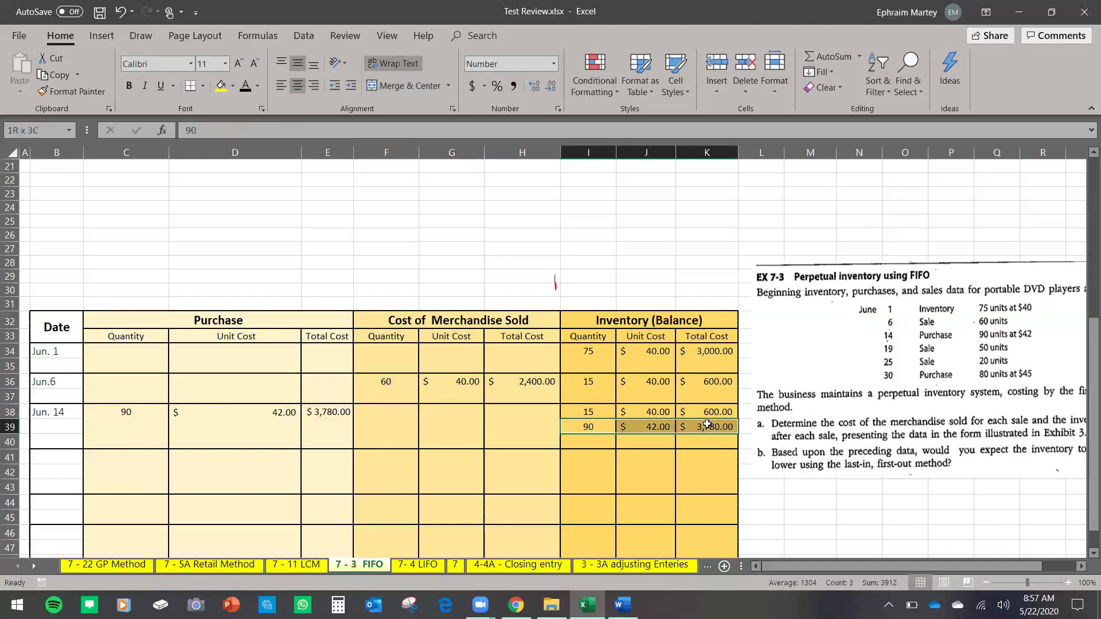
click(649, 468)
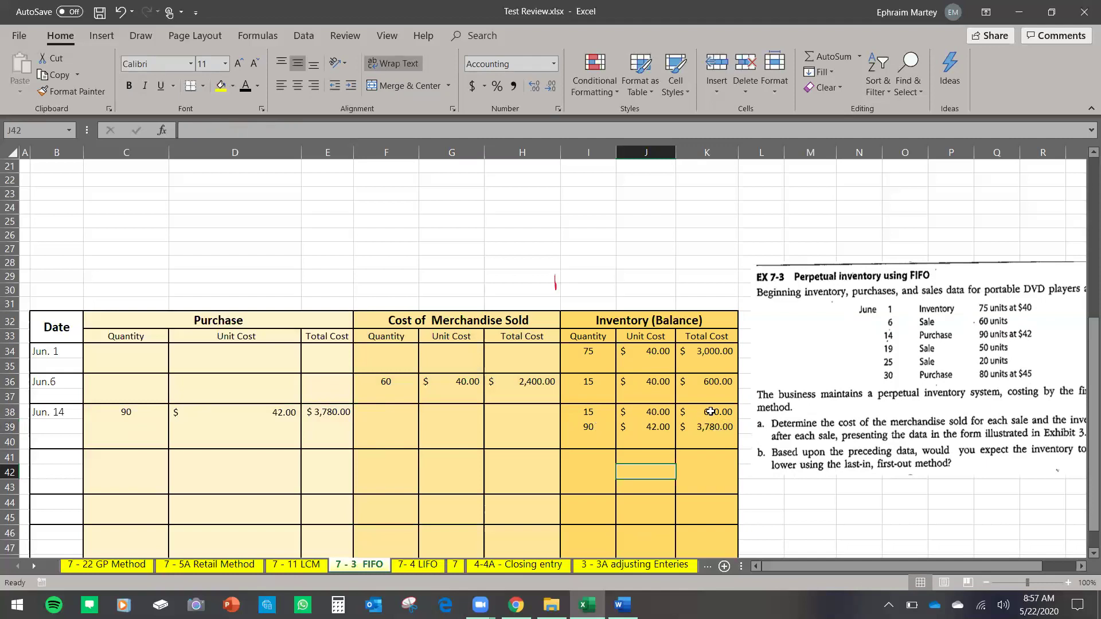
Make the Jun. 19 date in B41 visible by applying a dark font colour.
scroll(440, 374, down, 1)
scroll(440, 375, down, 1)
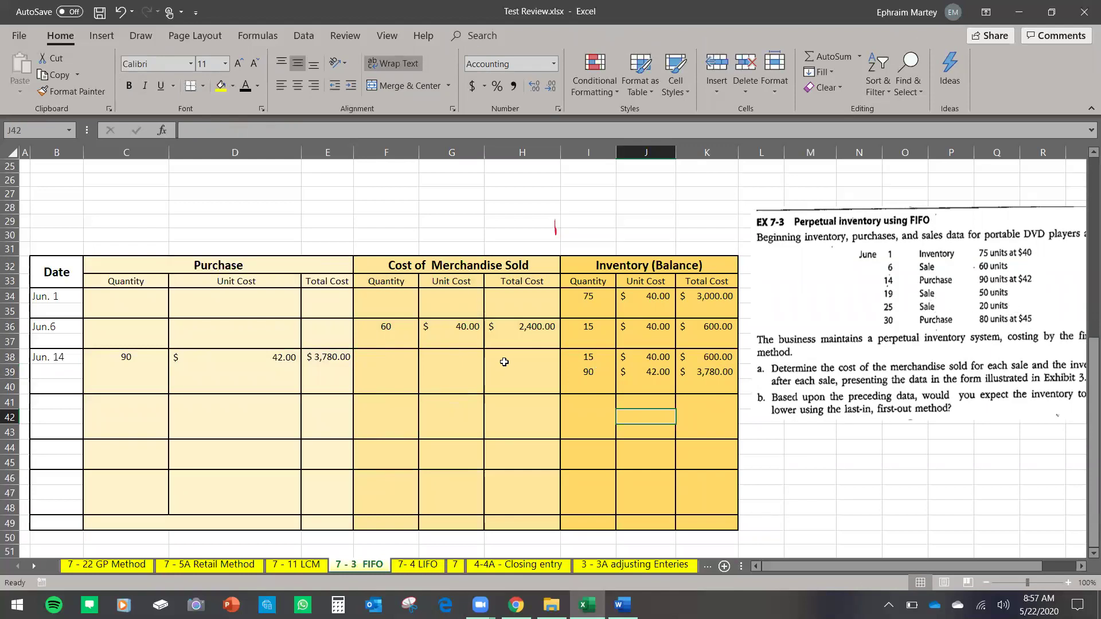
click(65, 405)
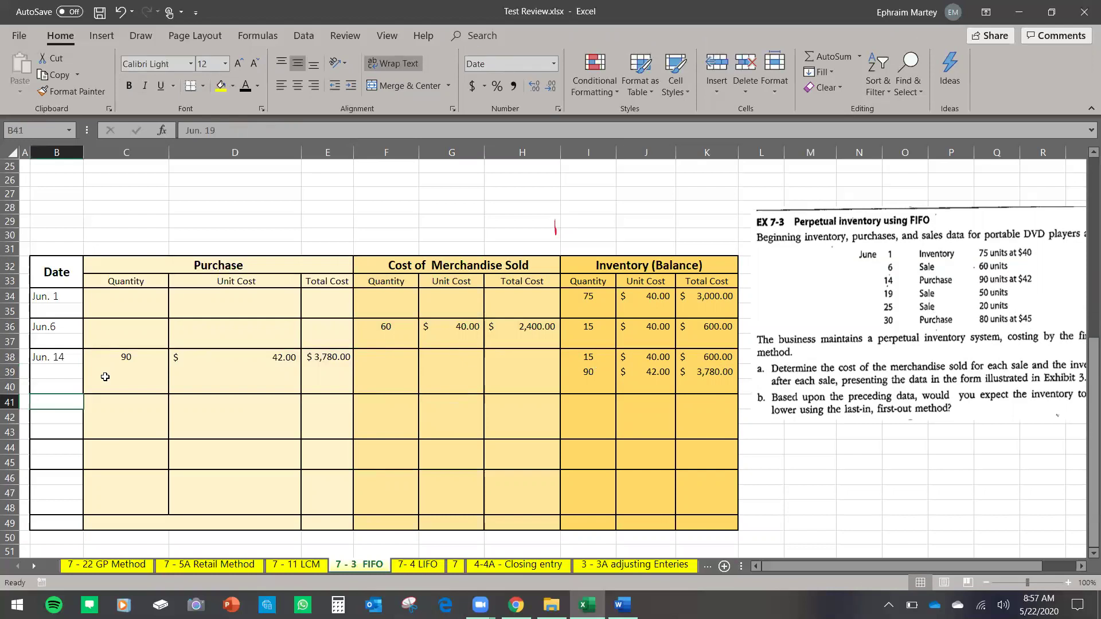
click(246, 85)
Copy the 15-unit balance layer I38:K38 and paste it as values into the June 19 cost of merchandise sold, F41:H41.
drag(421, 265, 423, 443)
click(388, 404)
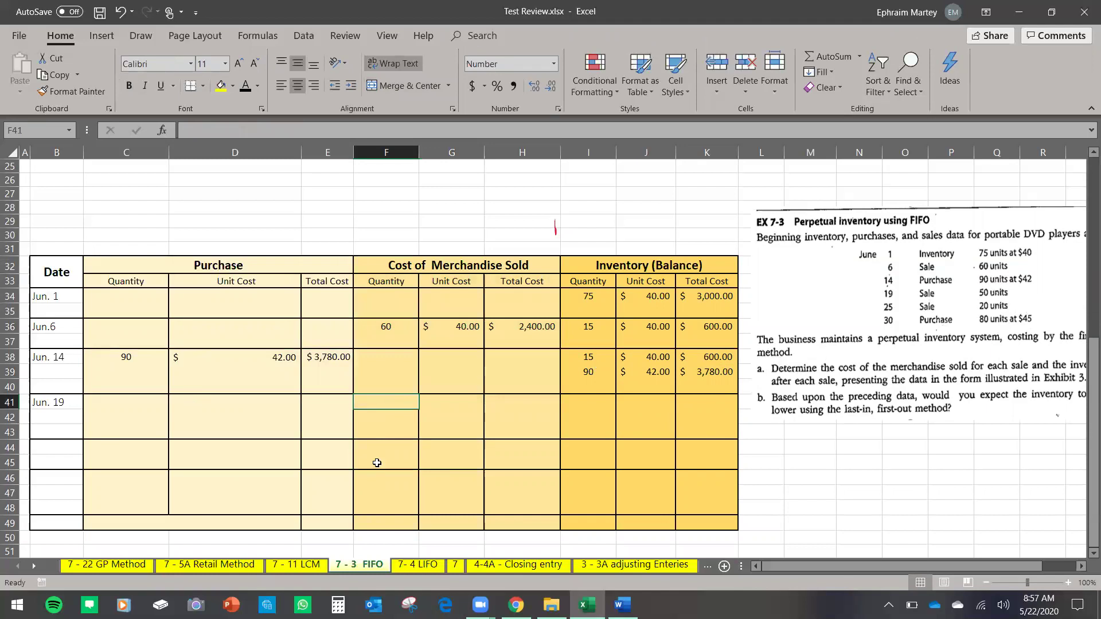
drag(813, 341, 697, 358)
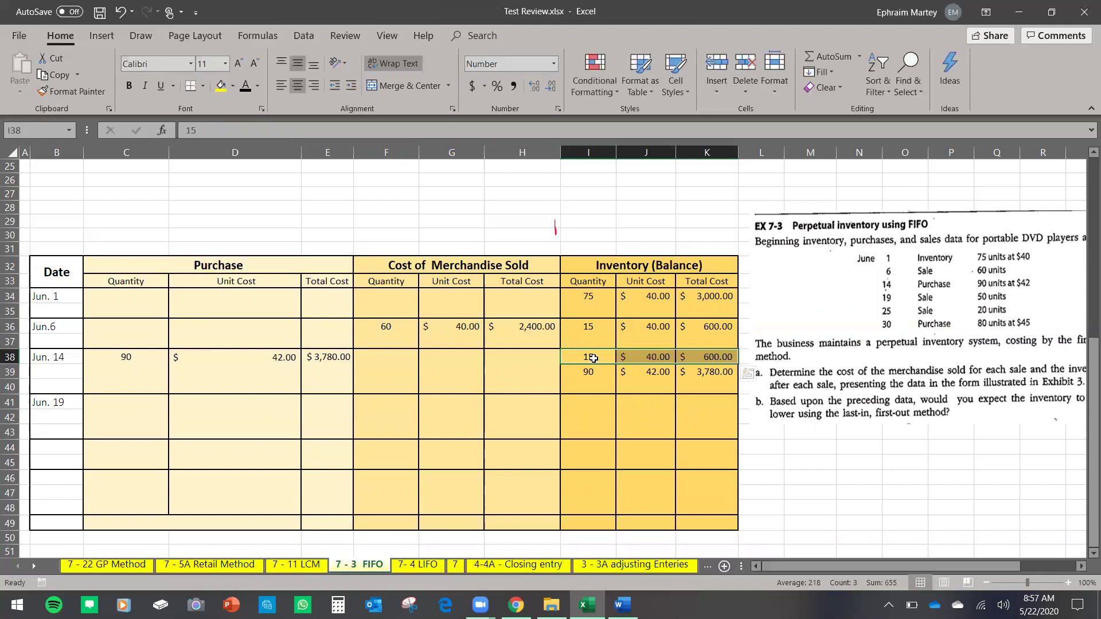
drag(594, 358, 698, 357)
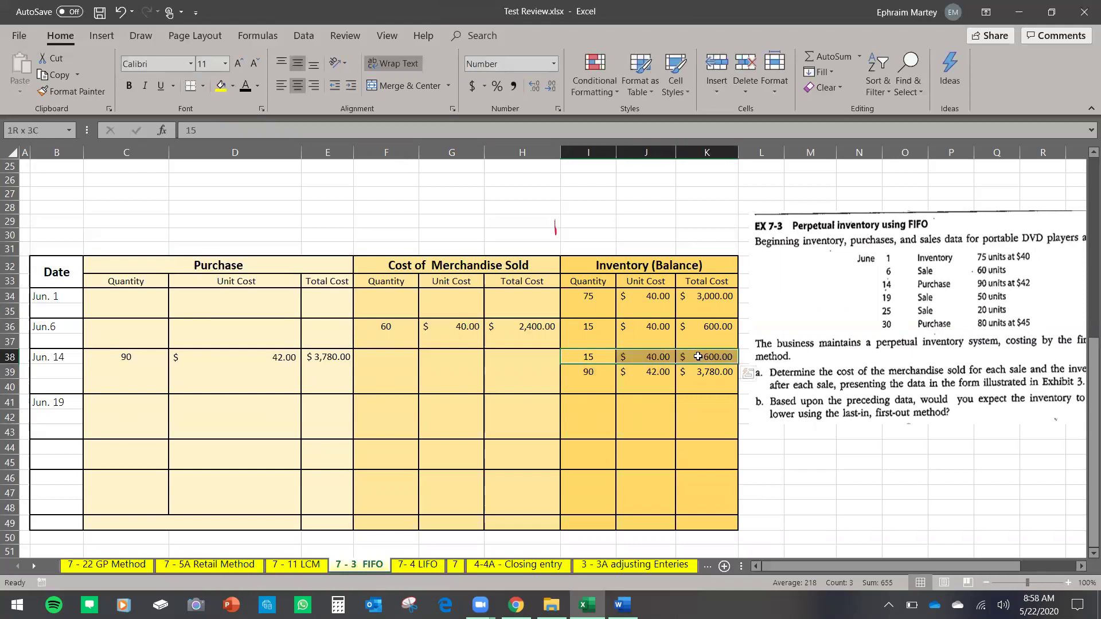
key(ctrl+c)
click(398, 402)
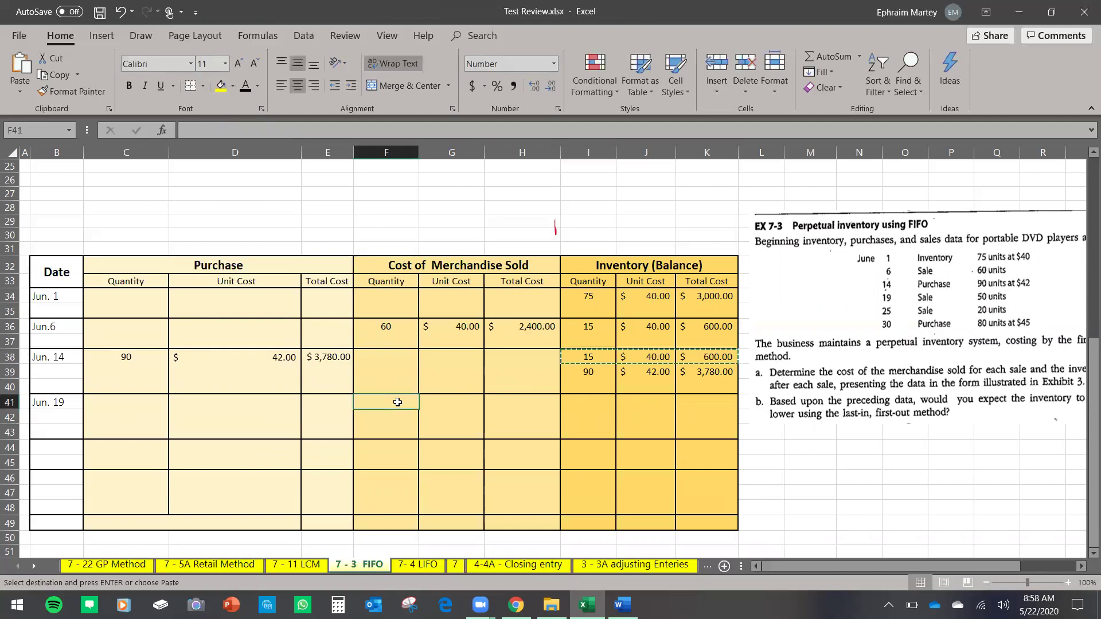
right_click(398, 402)
click(442, 148)
click(631, 433)
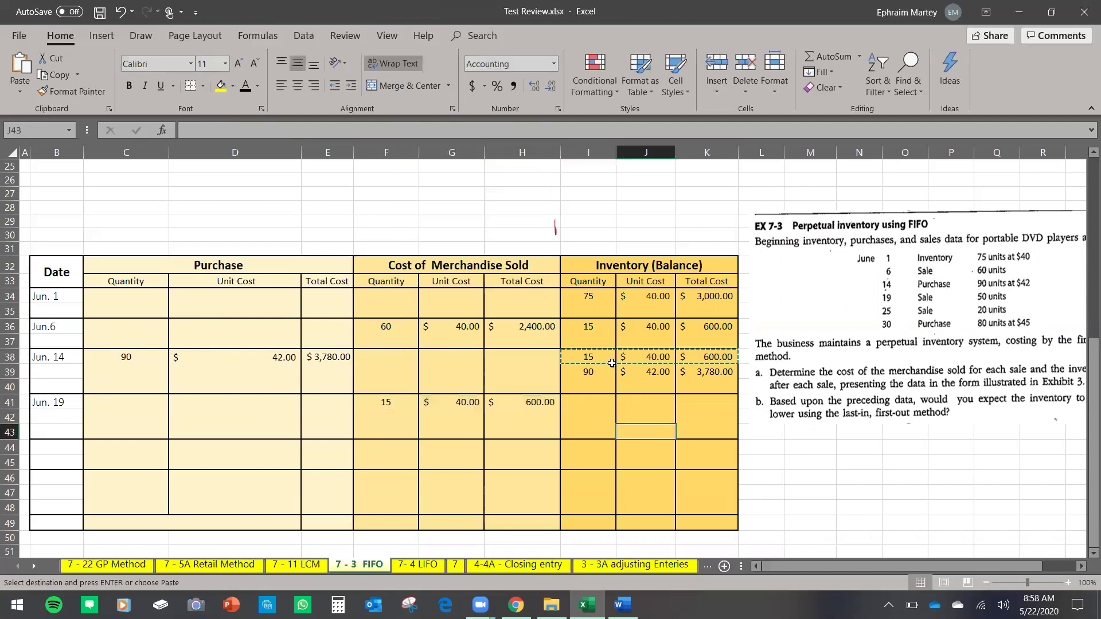
key(Escape)
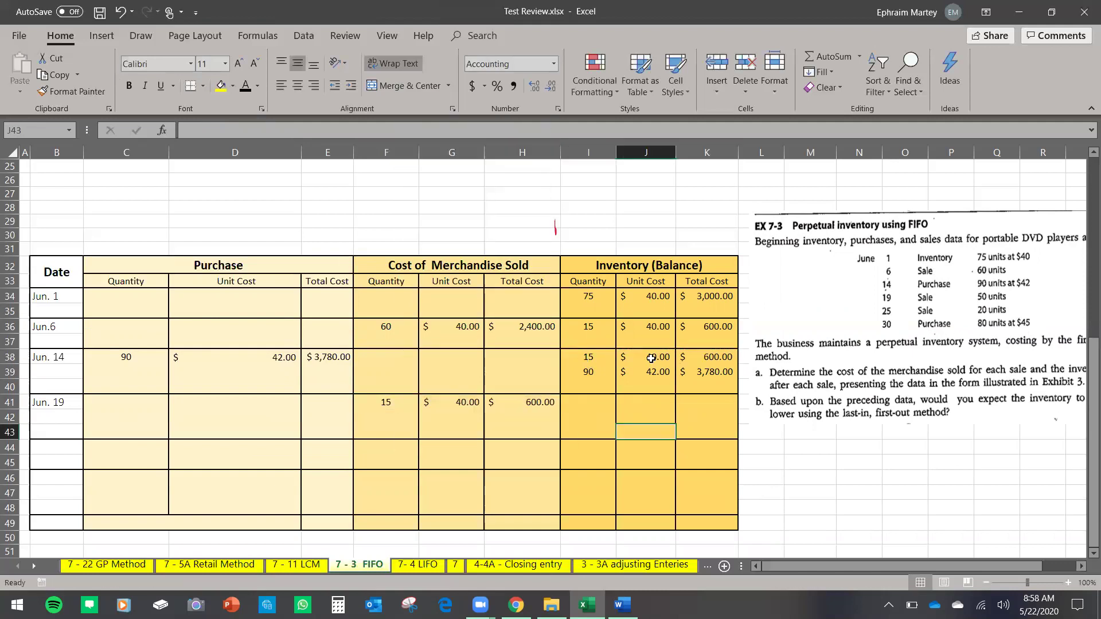
Mark the used-up balance layer I38:K38 with a red font colour.
drag(588, 357, 706, 357)
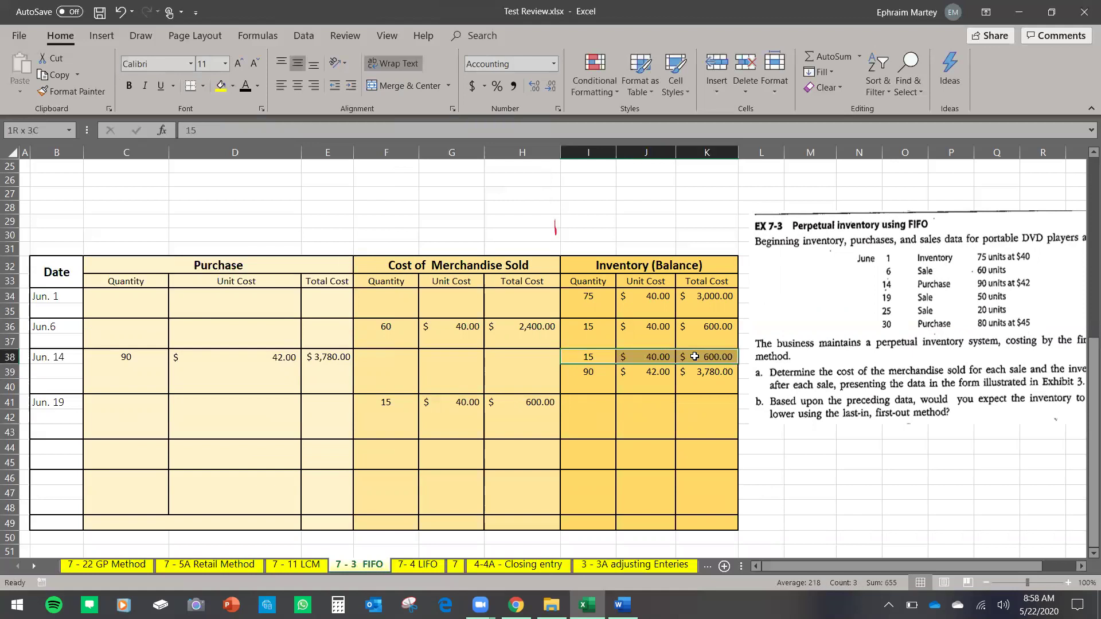
click(258, 85)
click(255, 211)
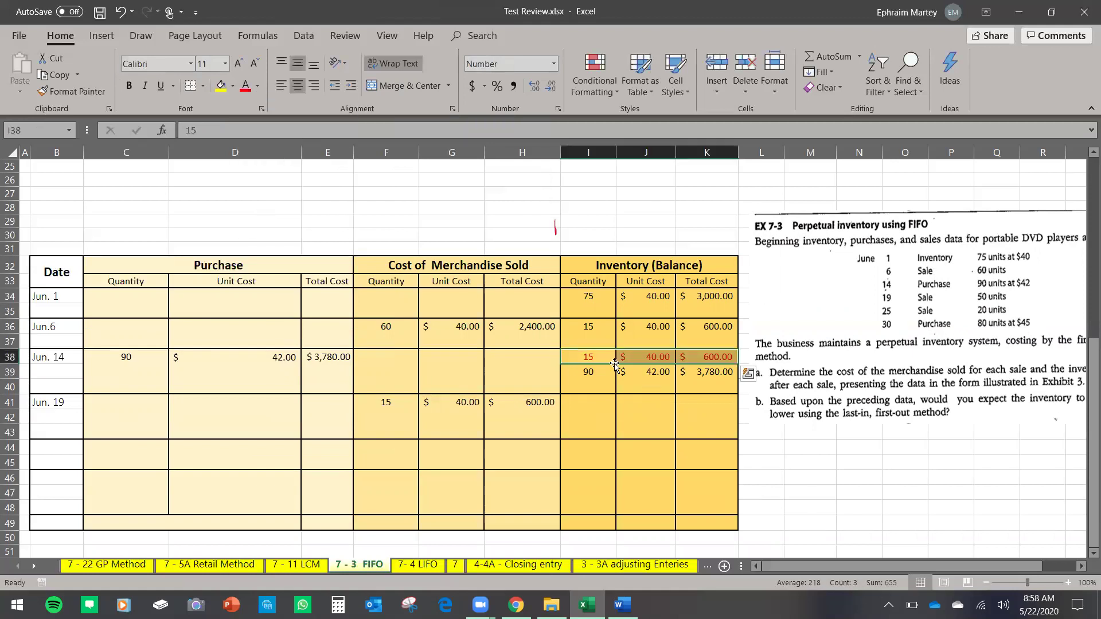
drag(595, 356, 708, 363)
drag(406, 404, 492, 410)
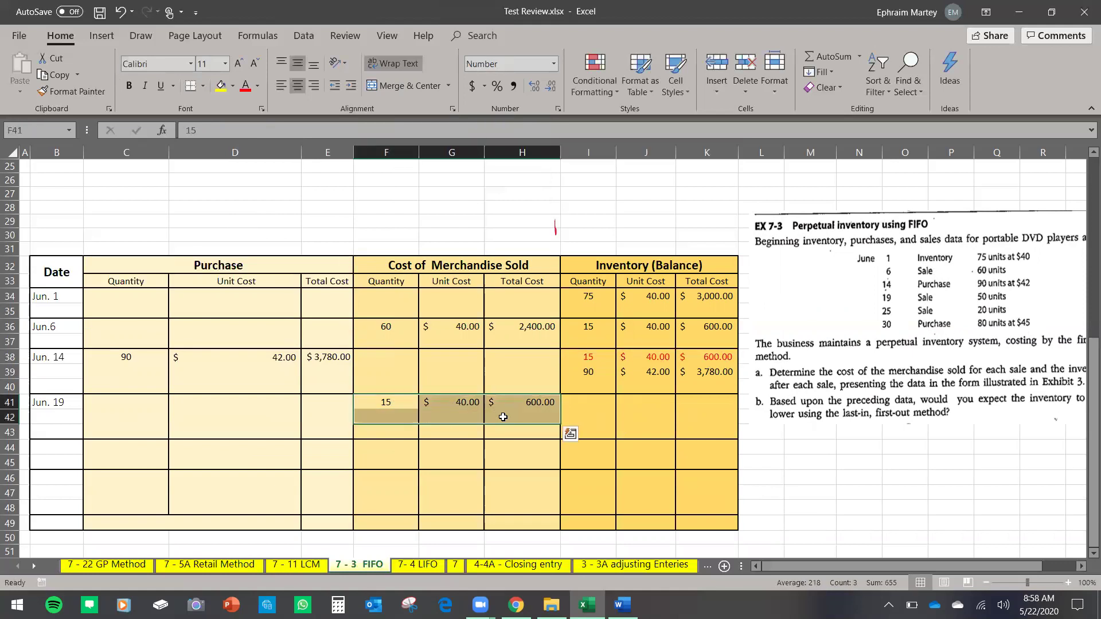
click(503, 414)
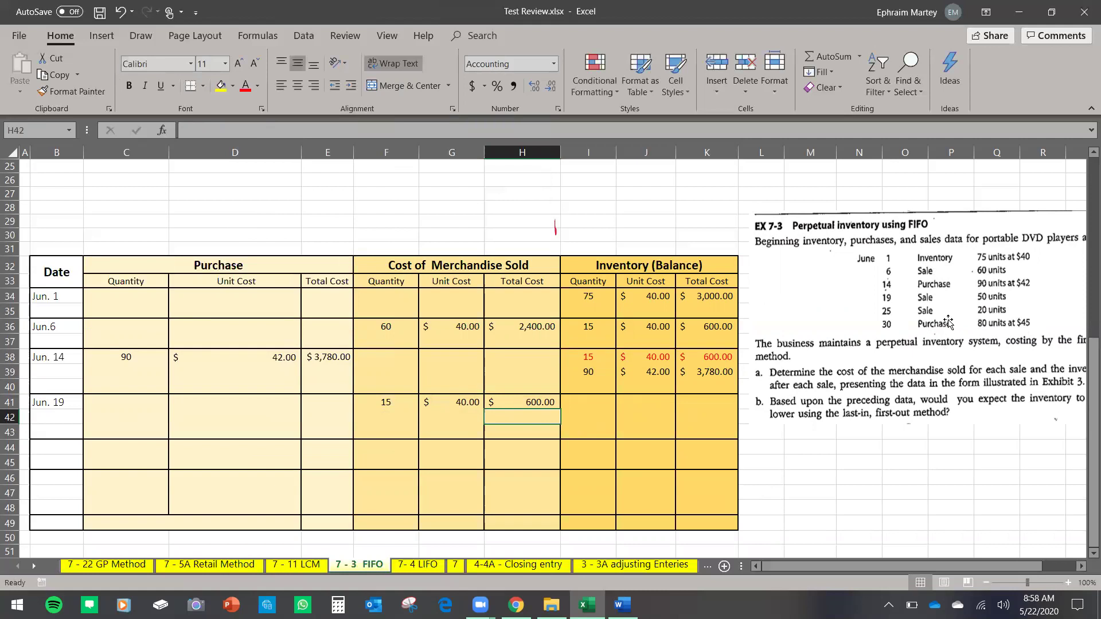
Enter 35 as the second June 19 quantity sold in F42 and link its unit cost in G42 to J39.
click(395, 416)
text(35)
key(Return)
click(446, 418)
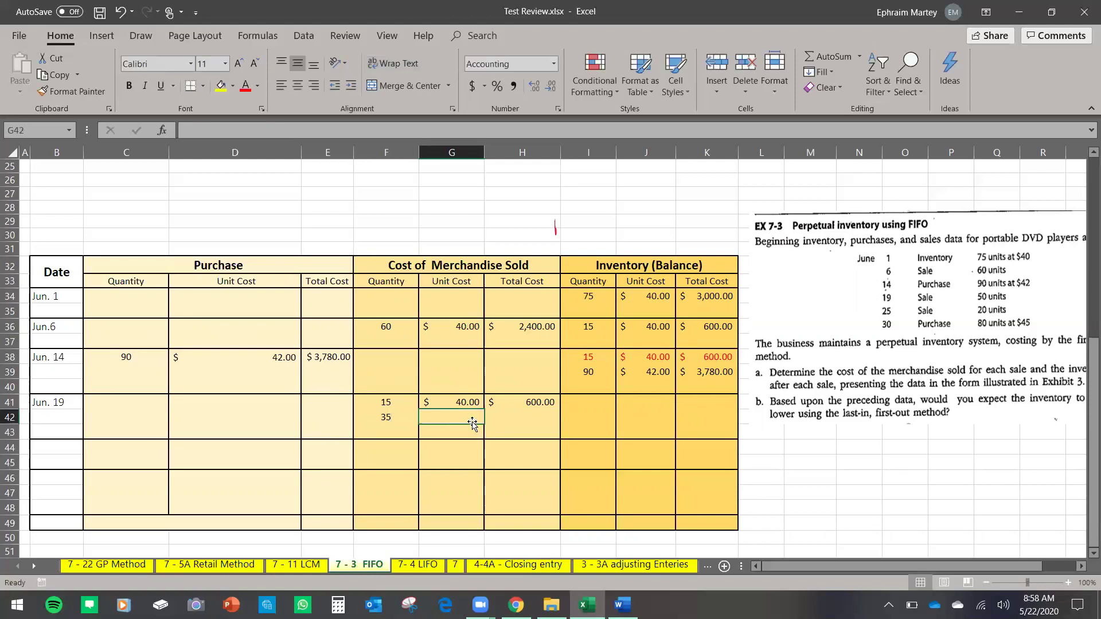
drag(585, 373, 680, 373)
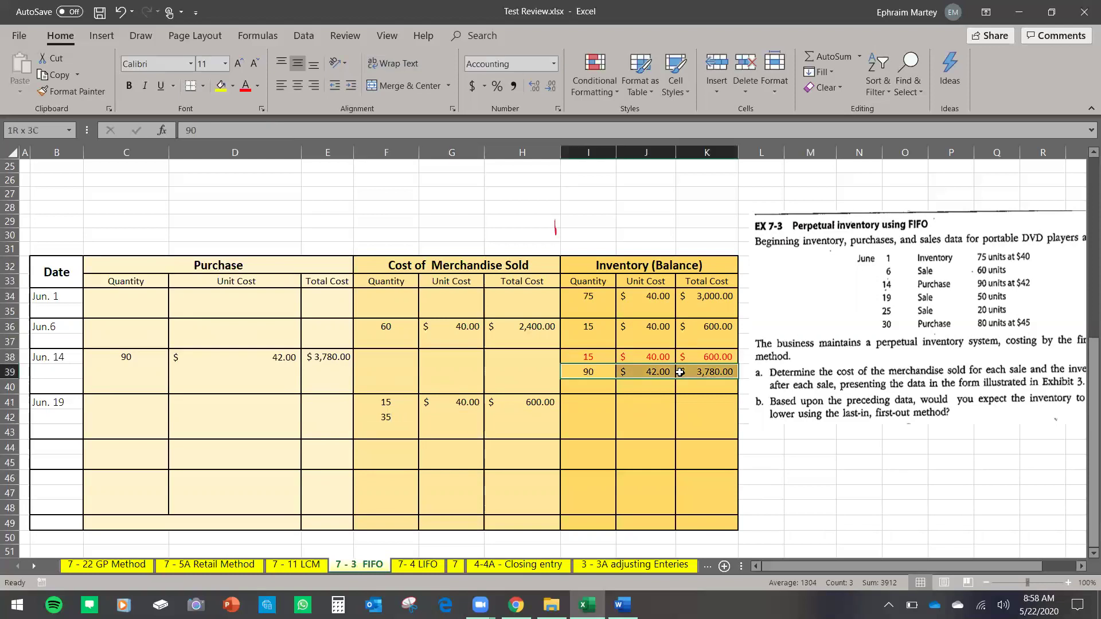
click(459, 420)
click(650, 373)
click(577, 375)
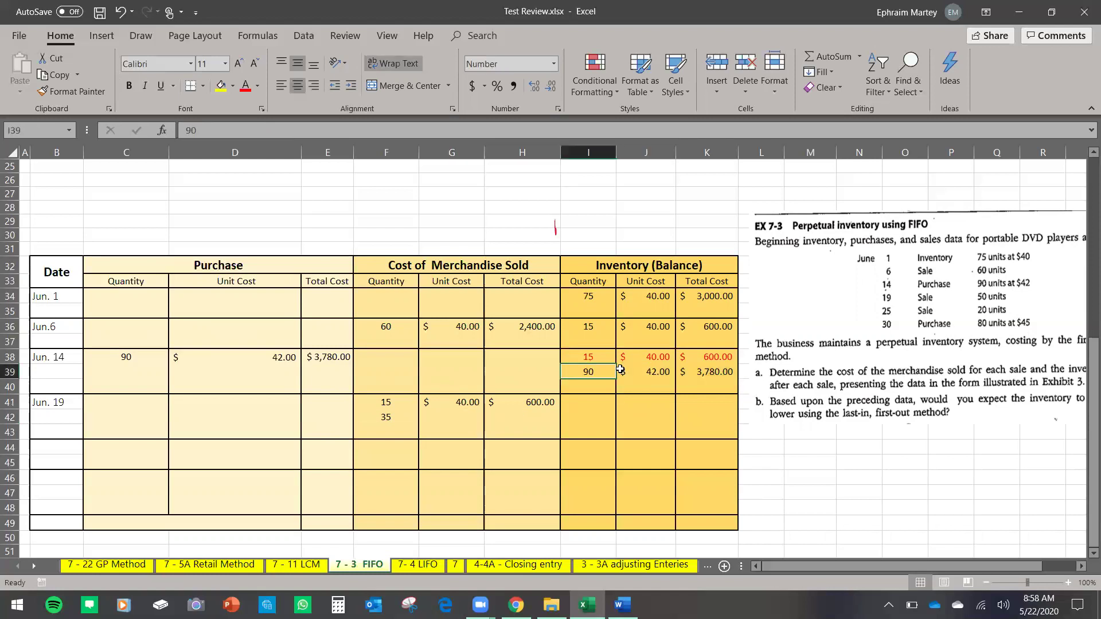
click(456, 417)
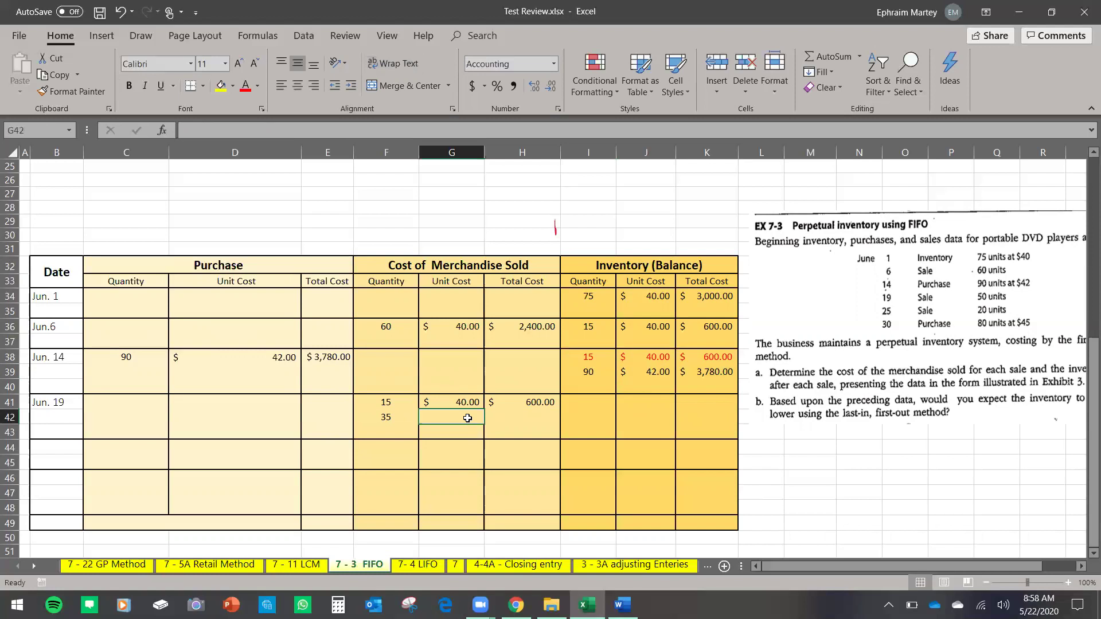
text(=)
click(669, 370)
key(Return)
Calculate the total cost of the second June 19 sale layer in H42 as unit cost G42 times quantity F42.
click(505, 417)
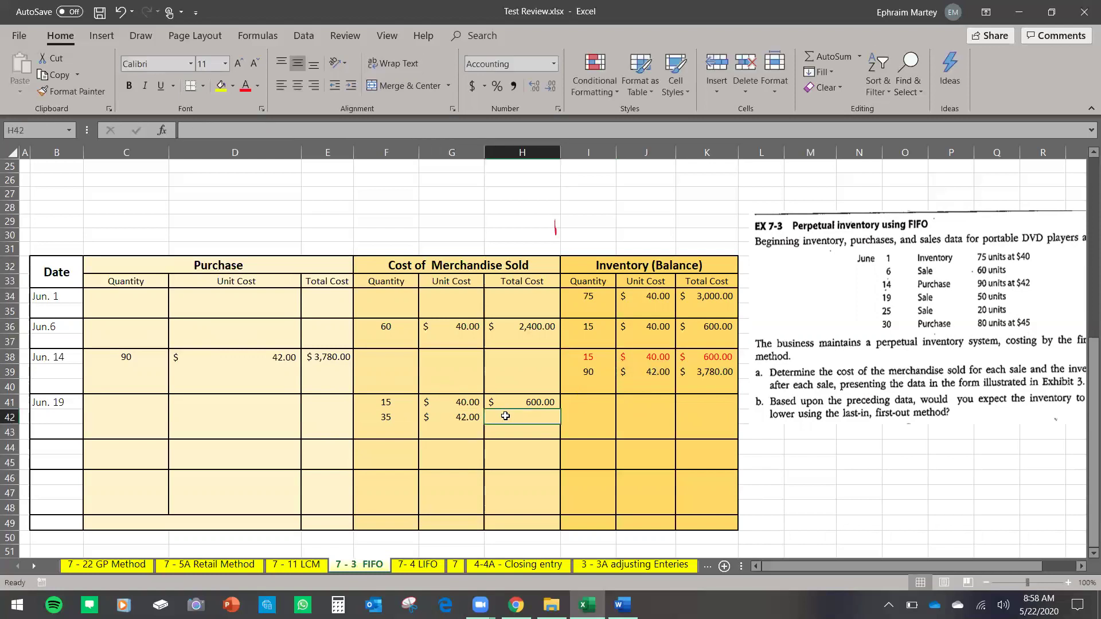
text(=)
click(473, 420)
text(*)
click(384, 419)
key(Return)
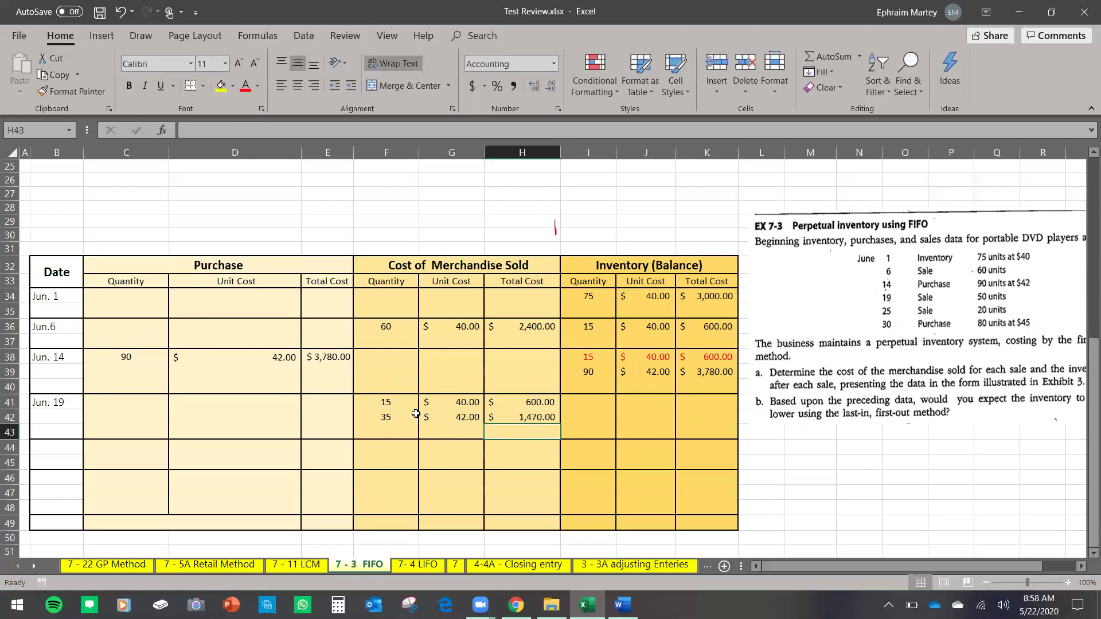
Compare the June 19 quantities sold in F41:F42 with the June 14 balance layers in I38:K38 and I39:K39.
click(392, 404)
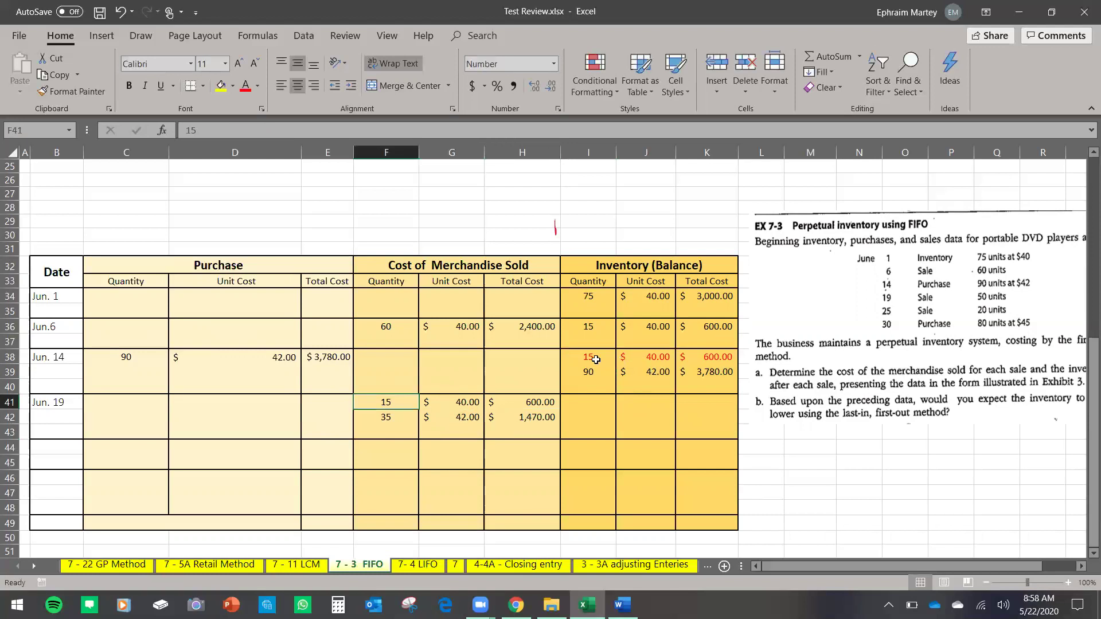
drag(596, 360, 677, 358)
click(371, 426)
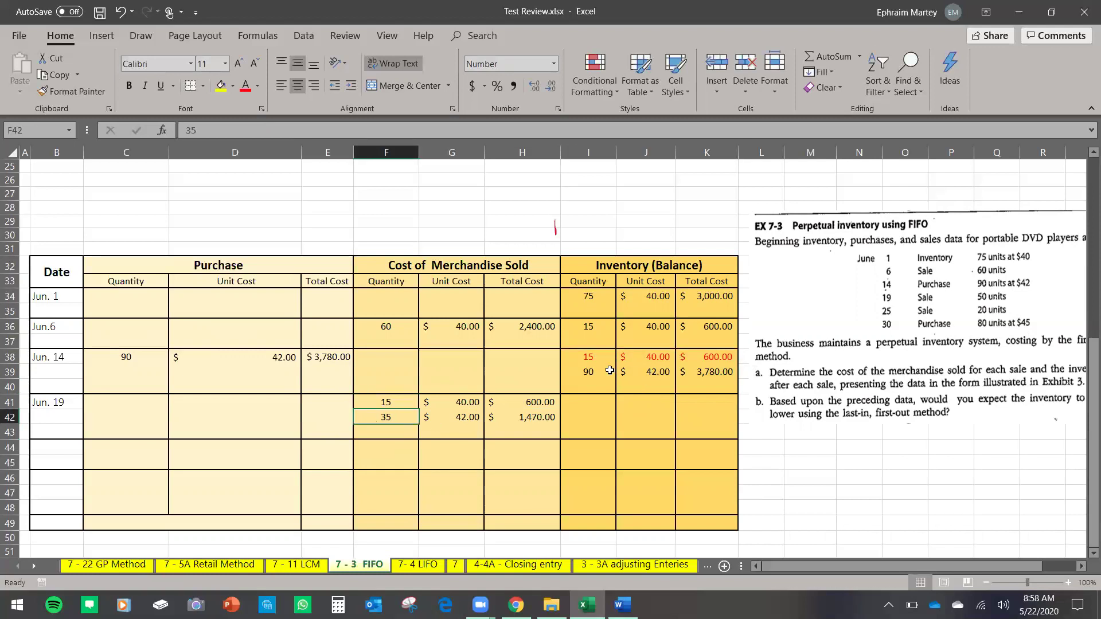
drag(590, 371, 707, 371)
drag(597, 353, 703, 357)
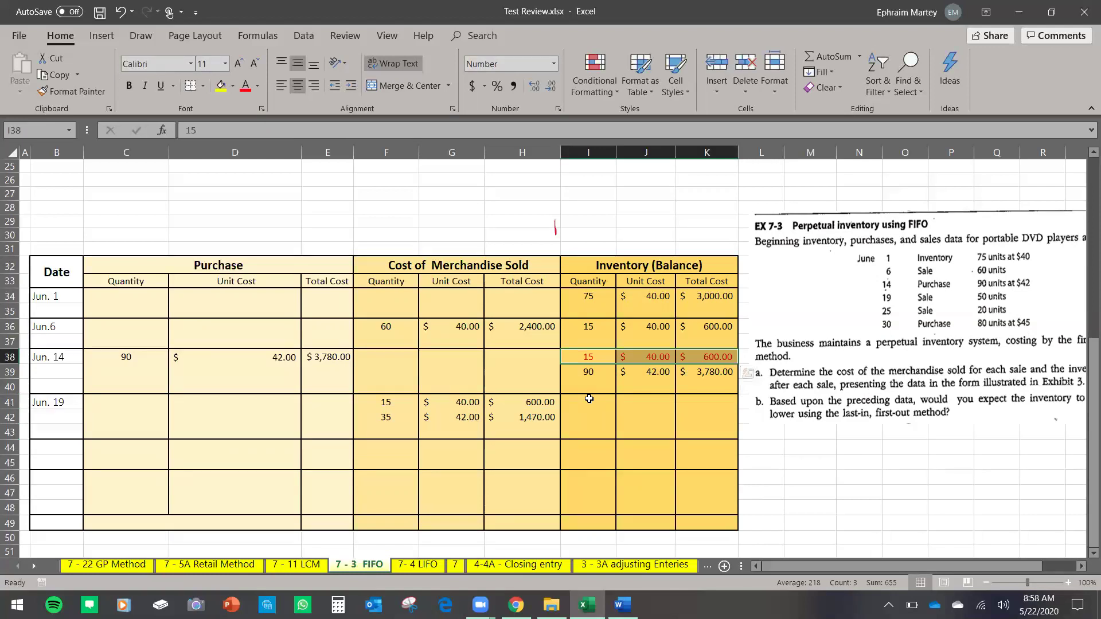
drag(591, 365, 705, 373)
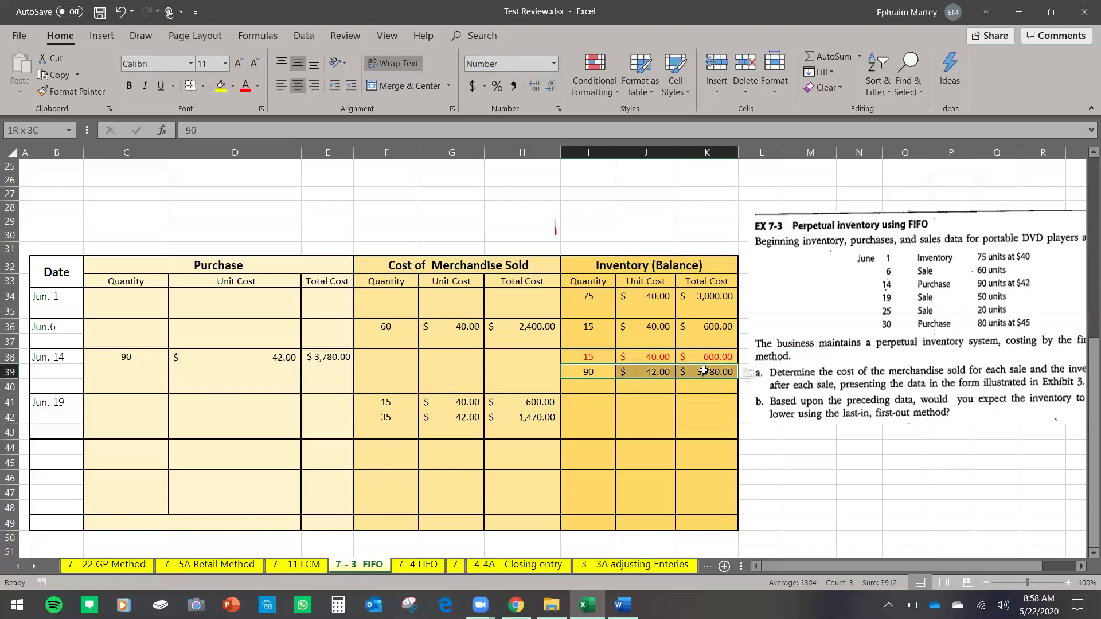
key(ctrl+c)
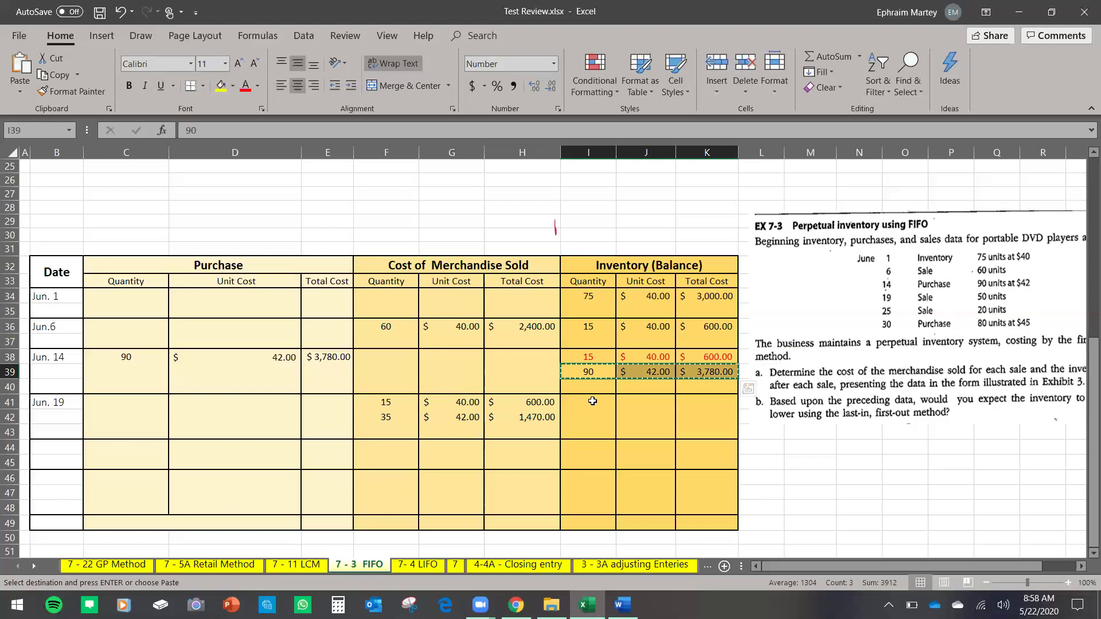
key(Escape)
drag(592, 372, 696, 371)
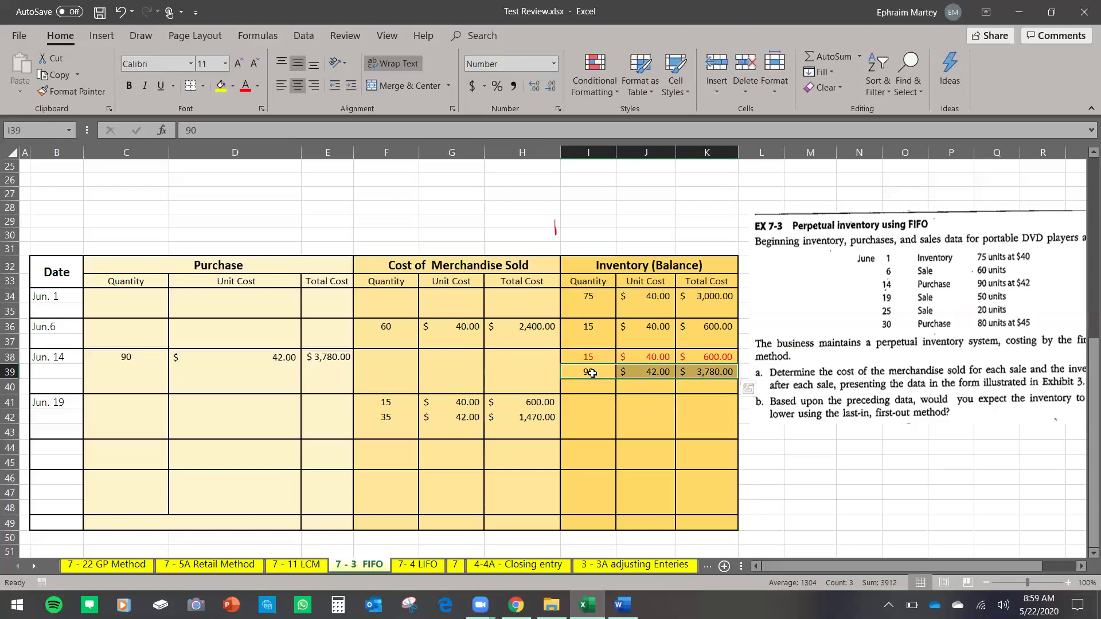
click(596, 373)
click(397, 422)
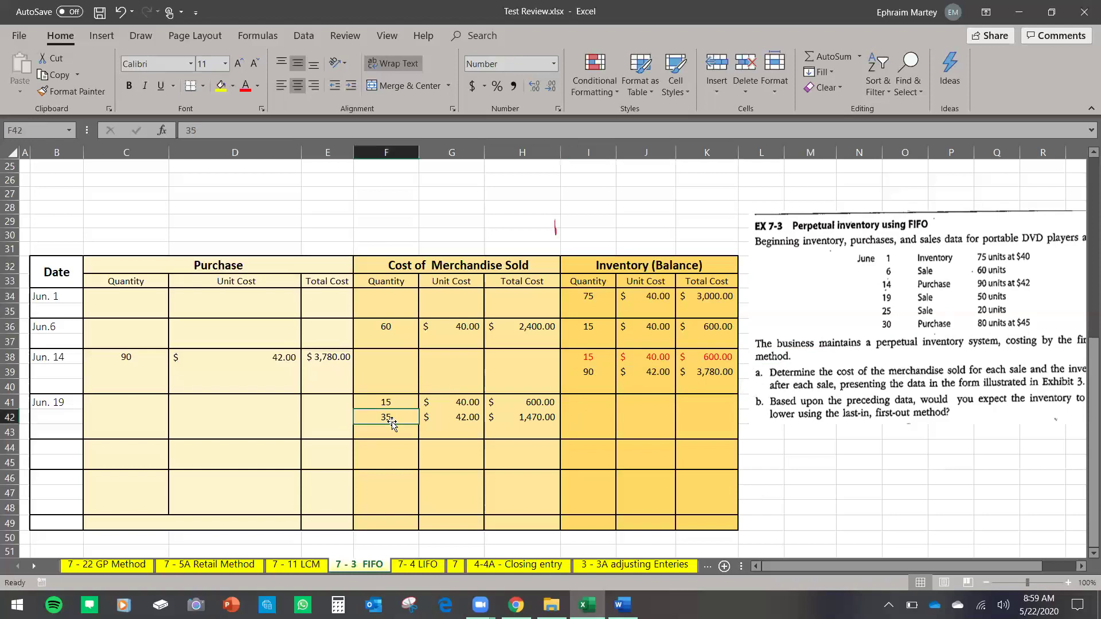
Calculate the June 19 balance quantity in I41 by subtracting the quantity sold in F42 from the balance in I39.
click(603, 404)
text(=)
click(599, 374)
text(-)
click(401, 417)
key(Return)
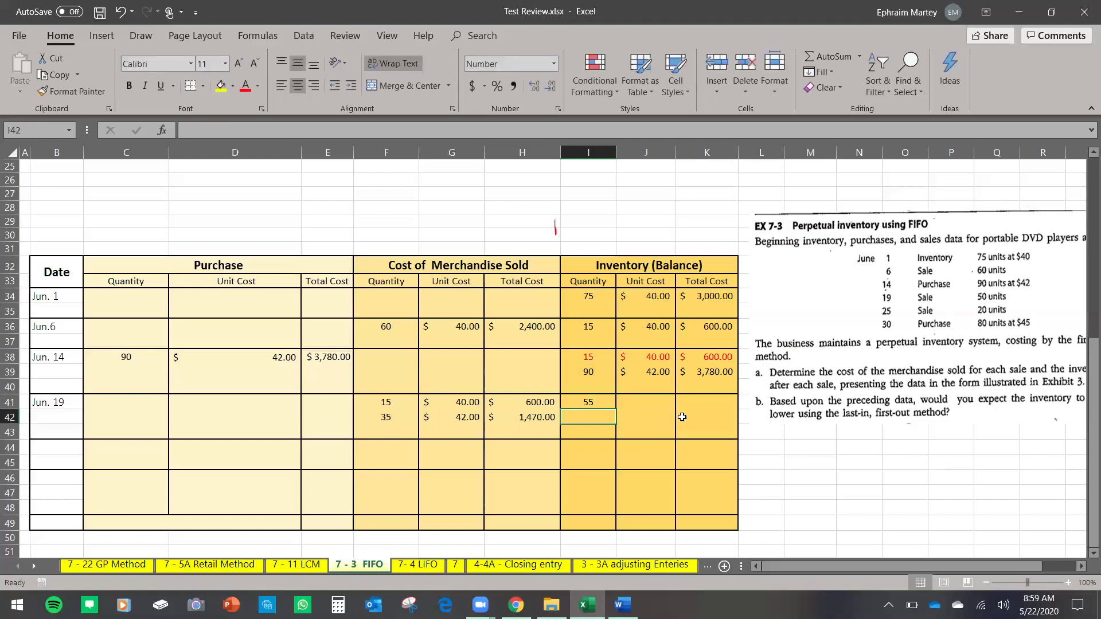
Link the June 19 balance unit cost in J41 to the June 14 layer's unit cost in J39.
click(629, 401)
text(=)
click(662, 373)
key(Return)
Calculate the June 19 balance total cost in K41 with the formula =J41*I41.
click(696, 402)
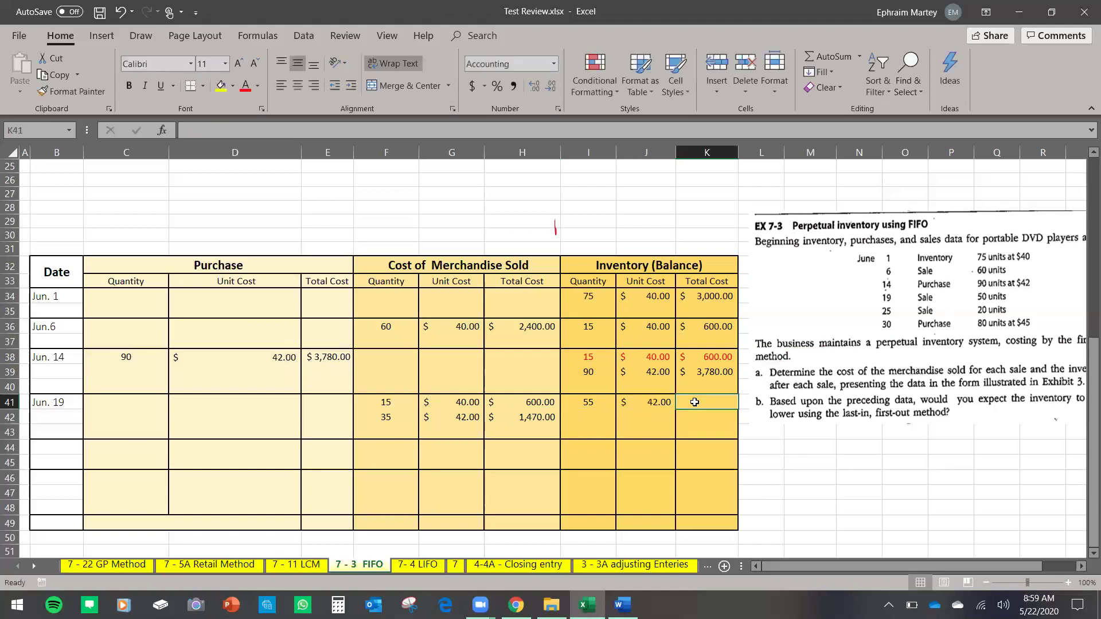
text(=)
click(635, 398)
text(*)
click(576, 403)
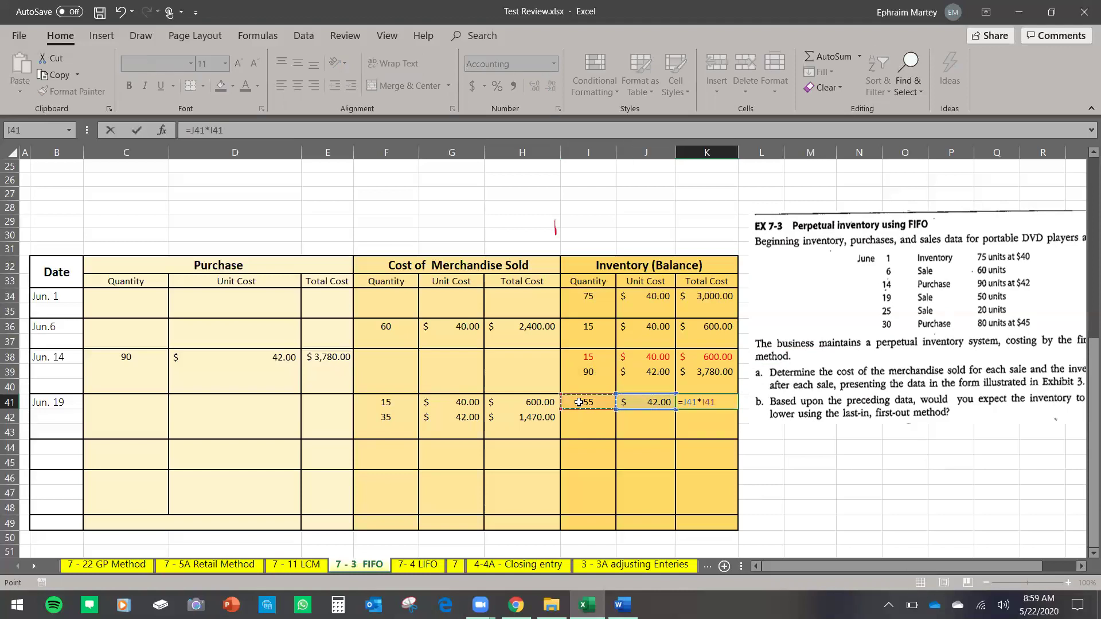
key(Return)
scroll(695, 402, down, 1)
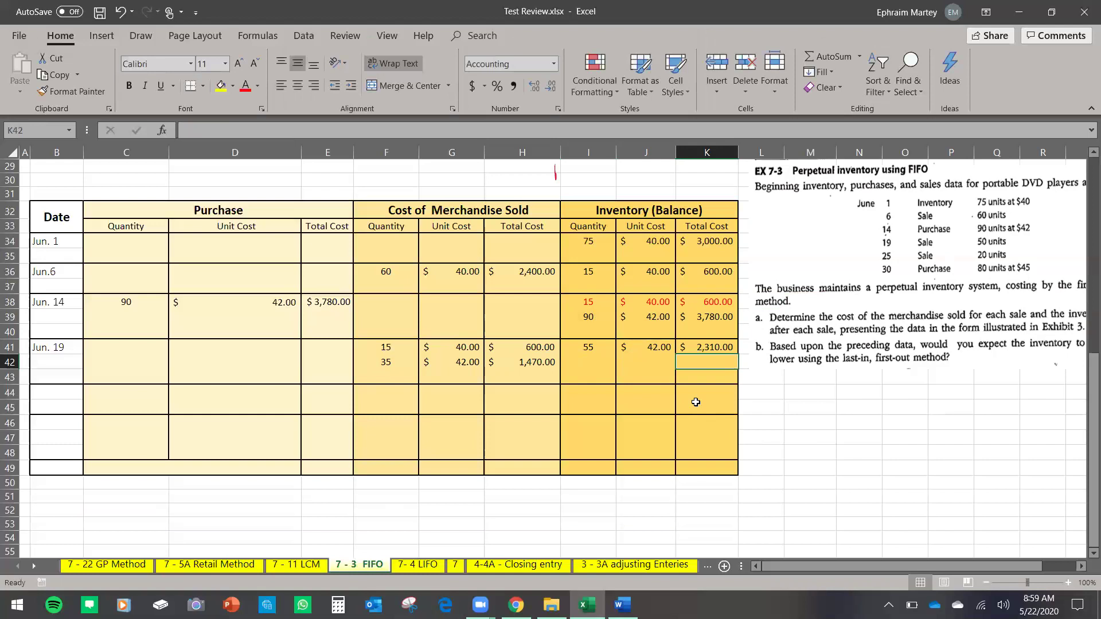
Change the font color of the hidden Jun. 25 date in B44 to a readable dark color.
drag(590, 346, 706, 347)
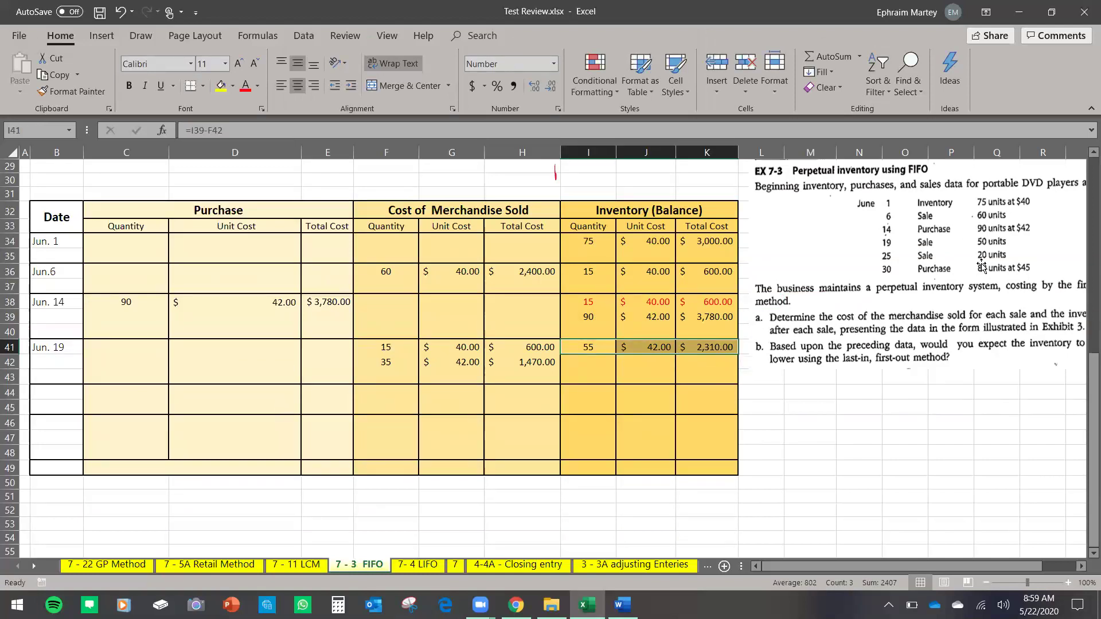
click(53, 388)
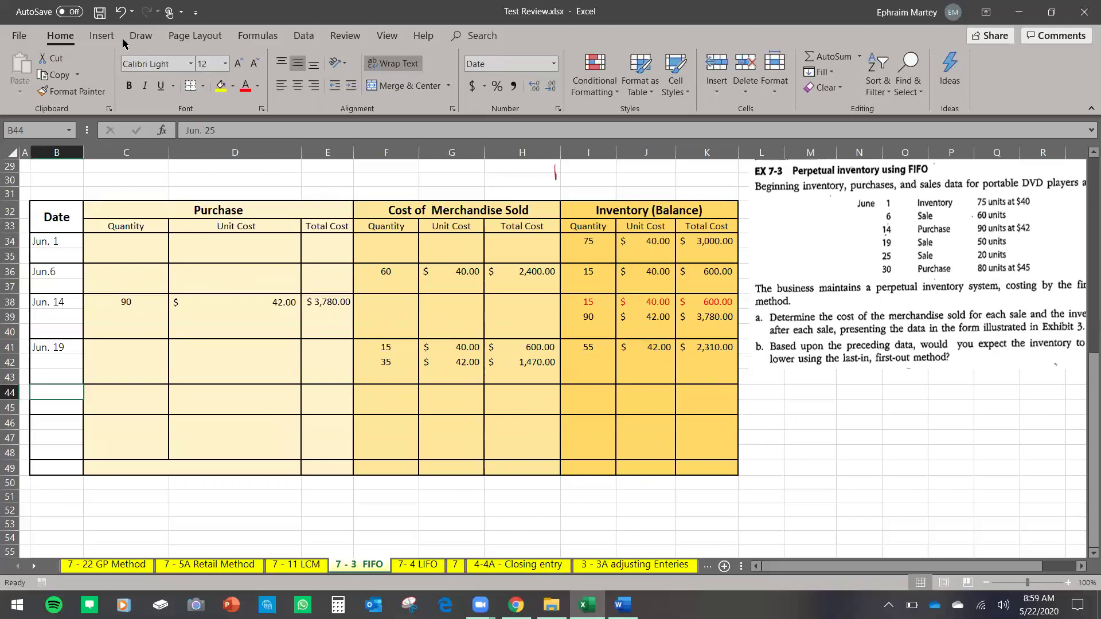
click(258, 86)
click(267, 108)
Enter 20 as the Jun. 25 quantity sold in F44 and link the unit cost in G44 to J41.
click(387, 395)
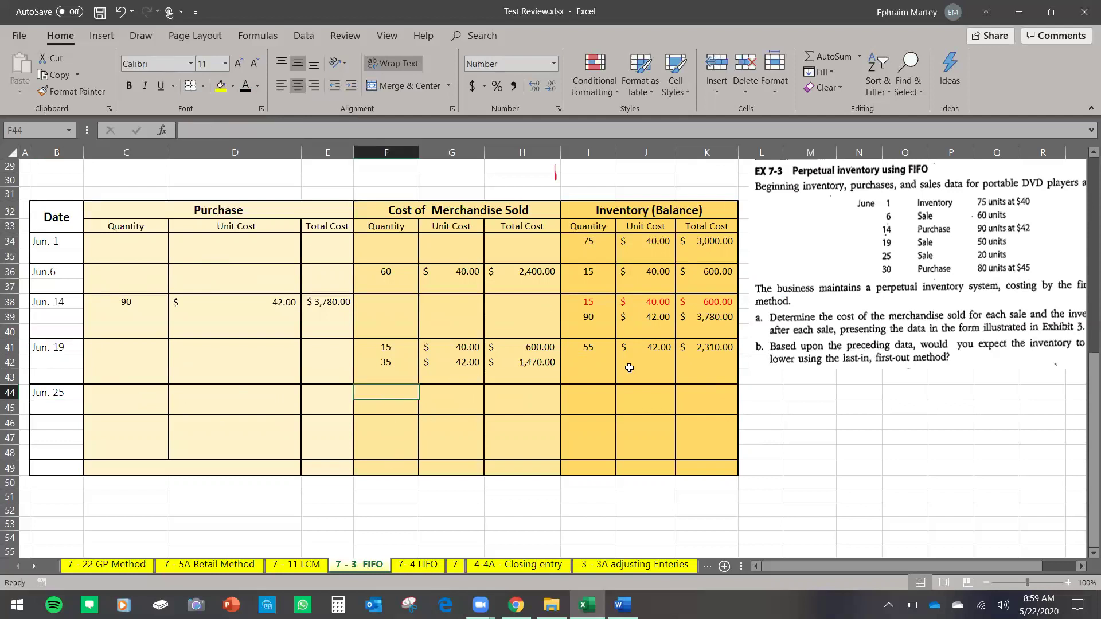
drag(589, 347, 706, 348)
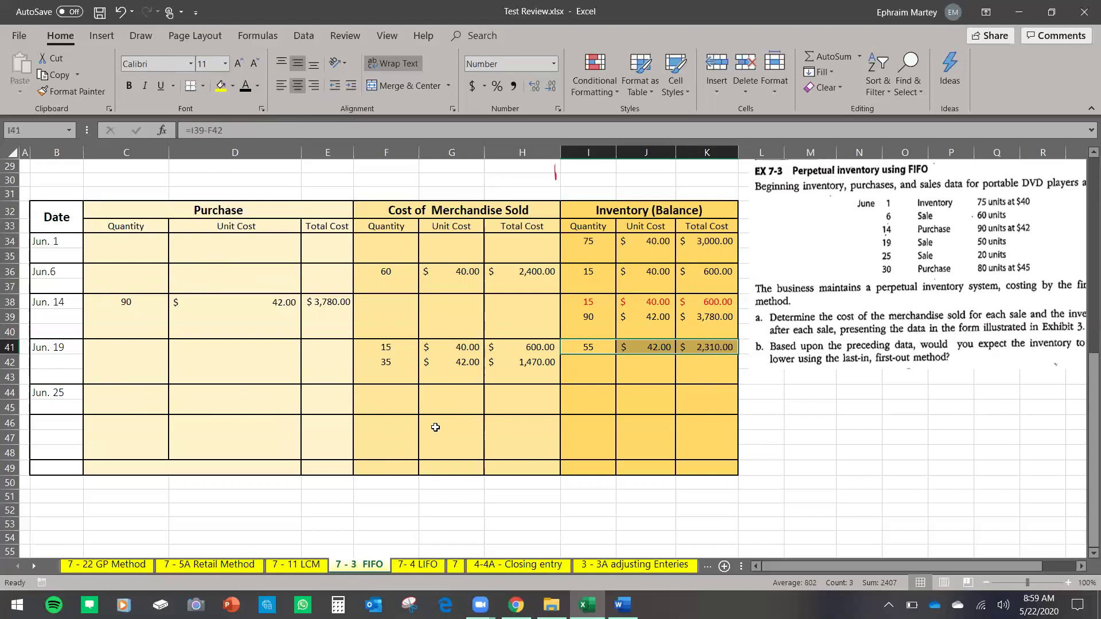
click(373, 388)
text(20)
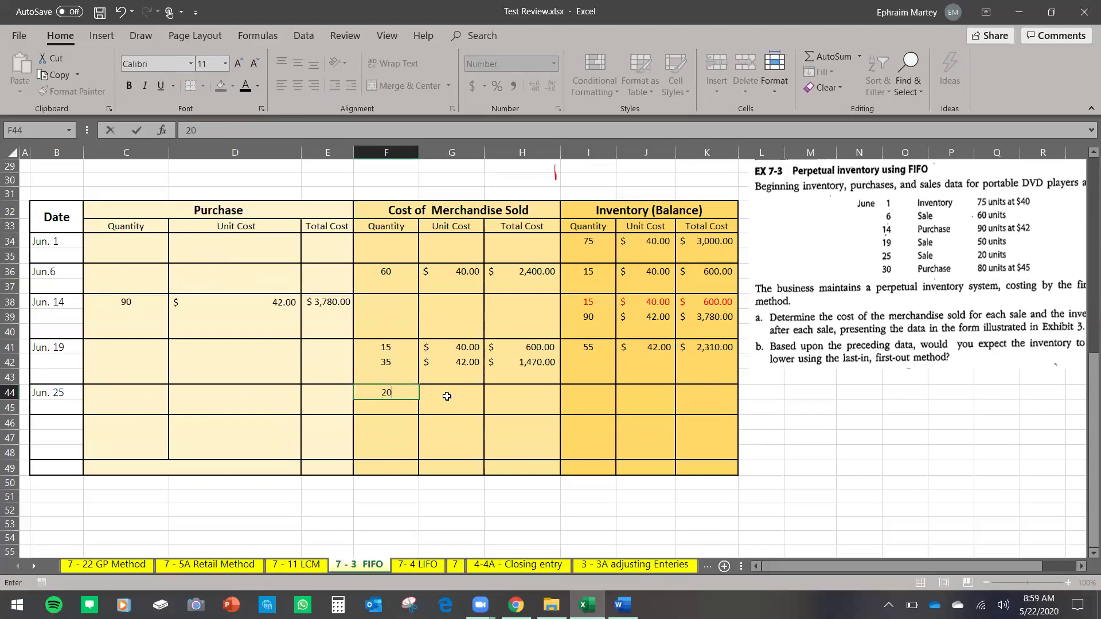
key(Tab)
text(=)
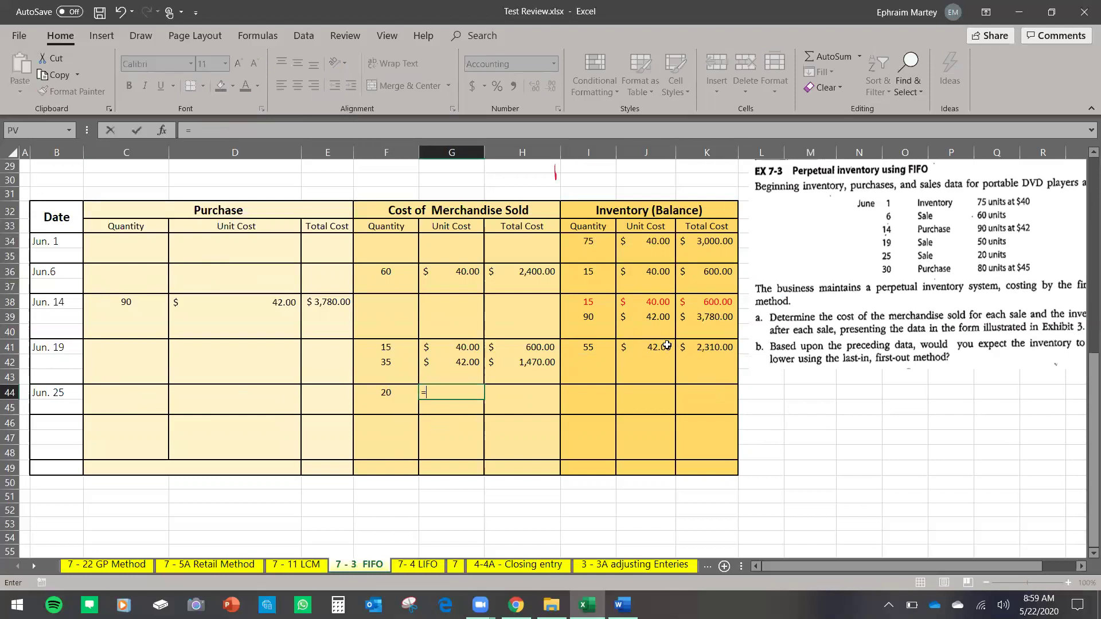
click(667, 348)
key(Return)
Calculate the Jun. 25 total cost of merchandise sold in H44 with the formula =G44*F44.
click(529, 396)
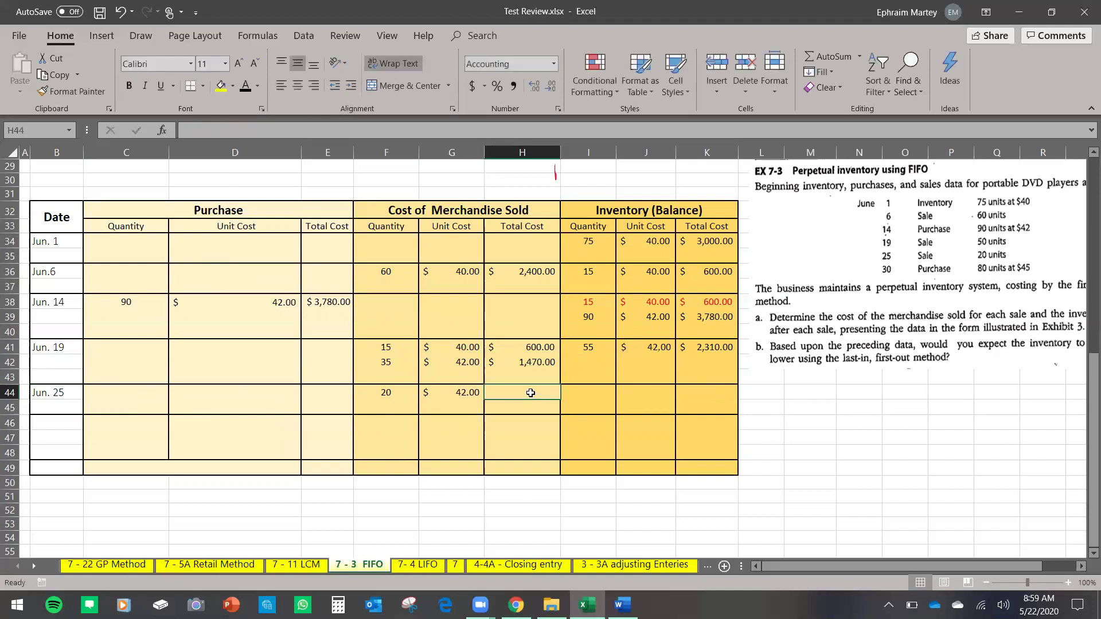
text(=)
click(449, 393)
text(*)
click(412, 392)
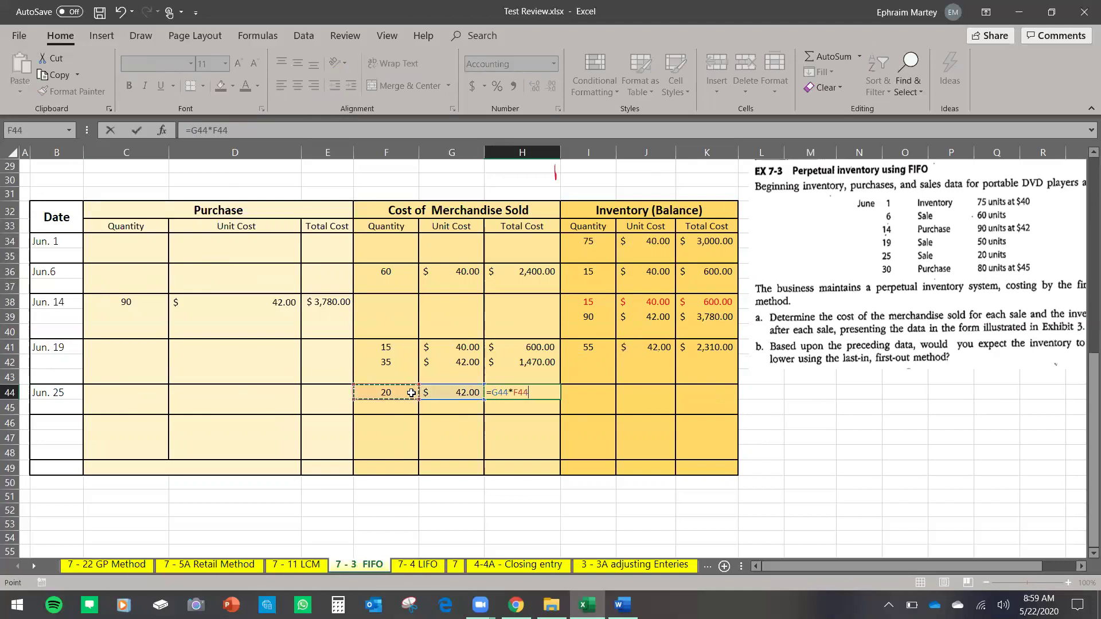
key(Return)
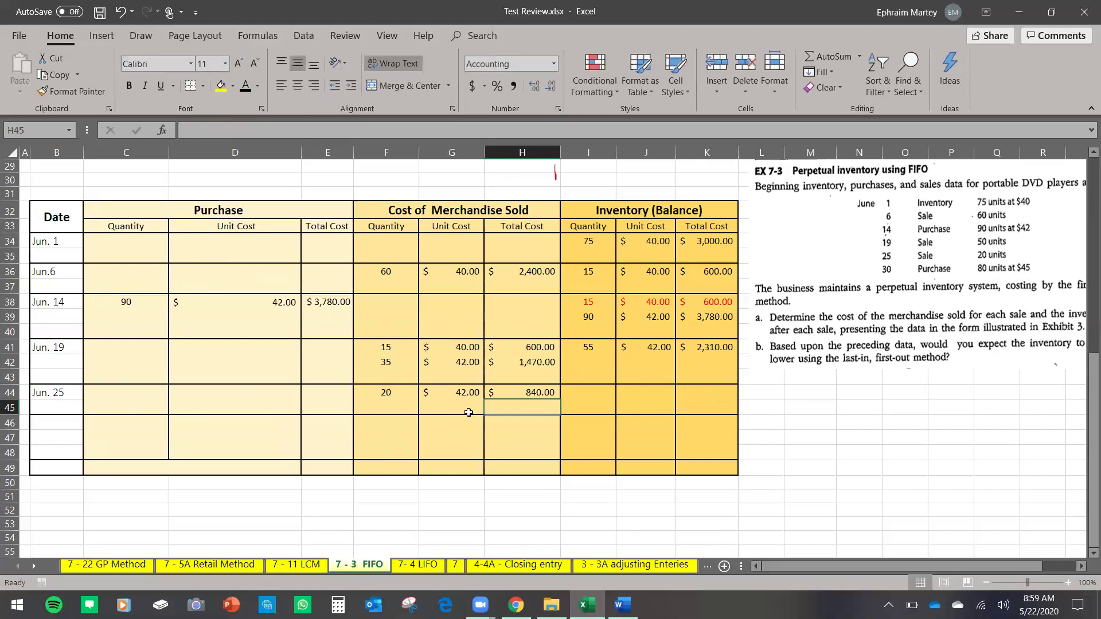
Calculate the Jun. 25 inventory quantity in I44 as =I41-F44 and link its unit cost in J44 to J41.
click(597, 390)
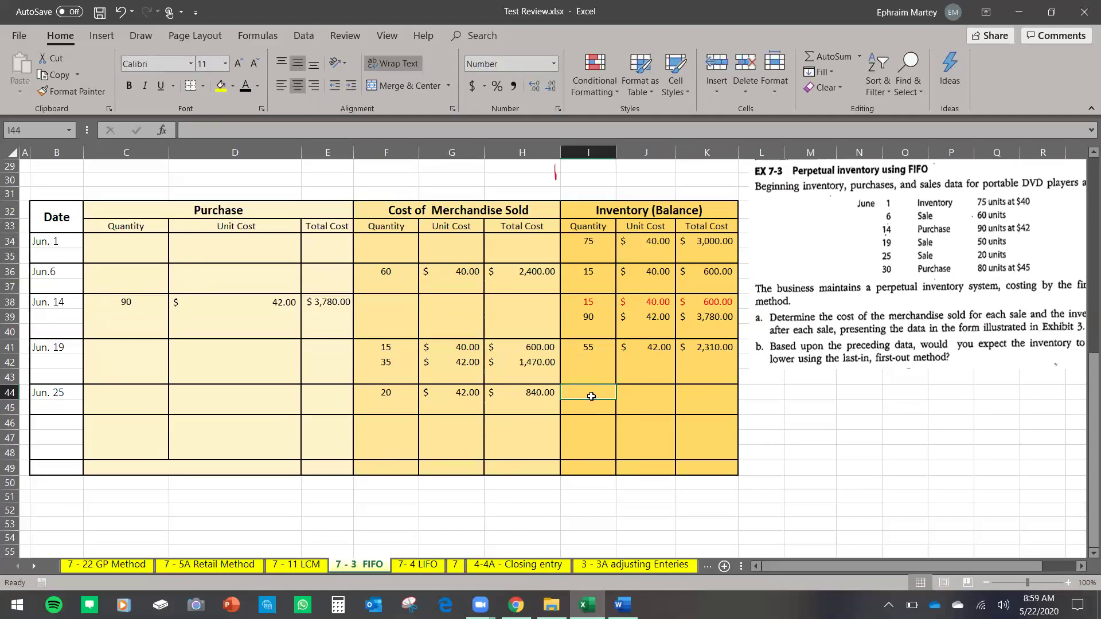
text(=)
click(590, 346)
text(-)
click(400, 396)
key(Return)
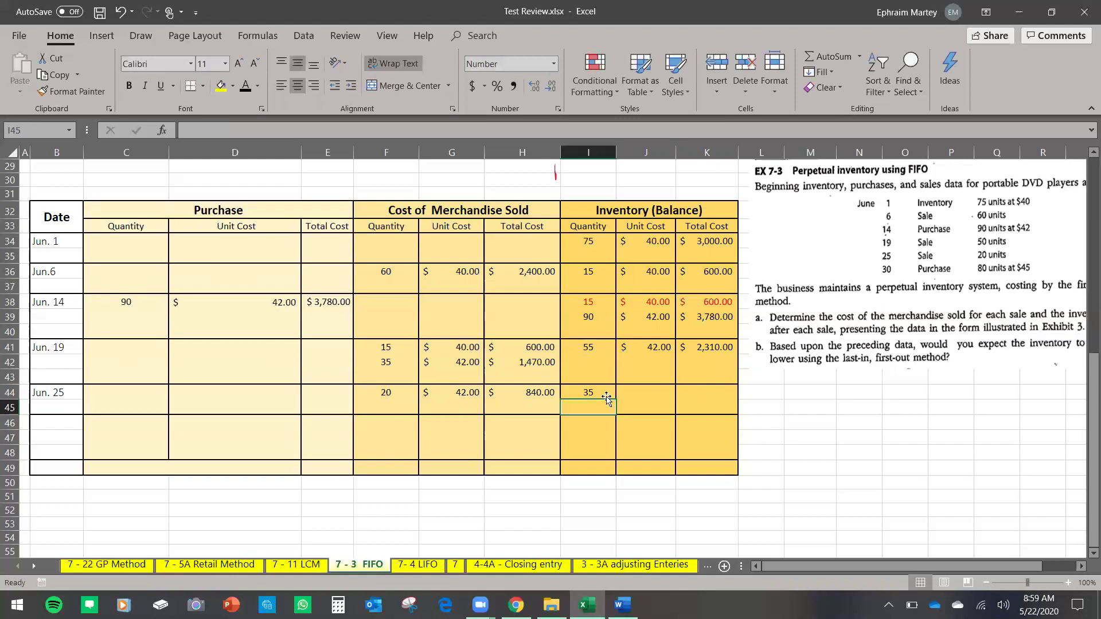
click(647, 393)
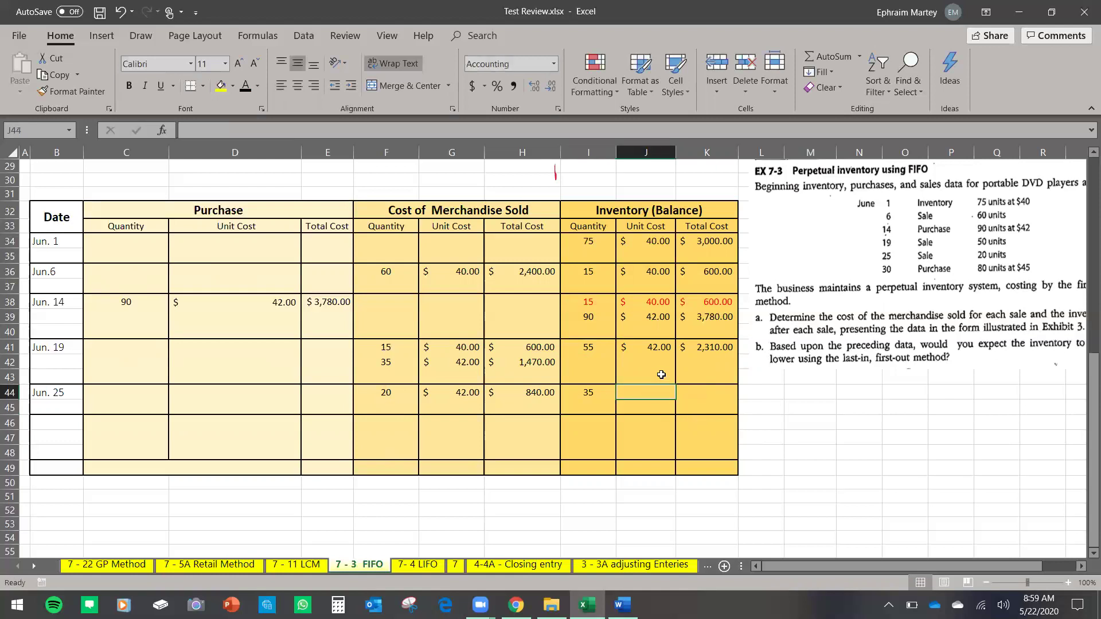
text(=)
click(660, 347)
key(Return)
Calculate the Jun. 25 inventory total cost in K44 with the formula =J44*I44.
click(685, 388)
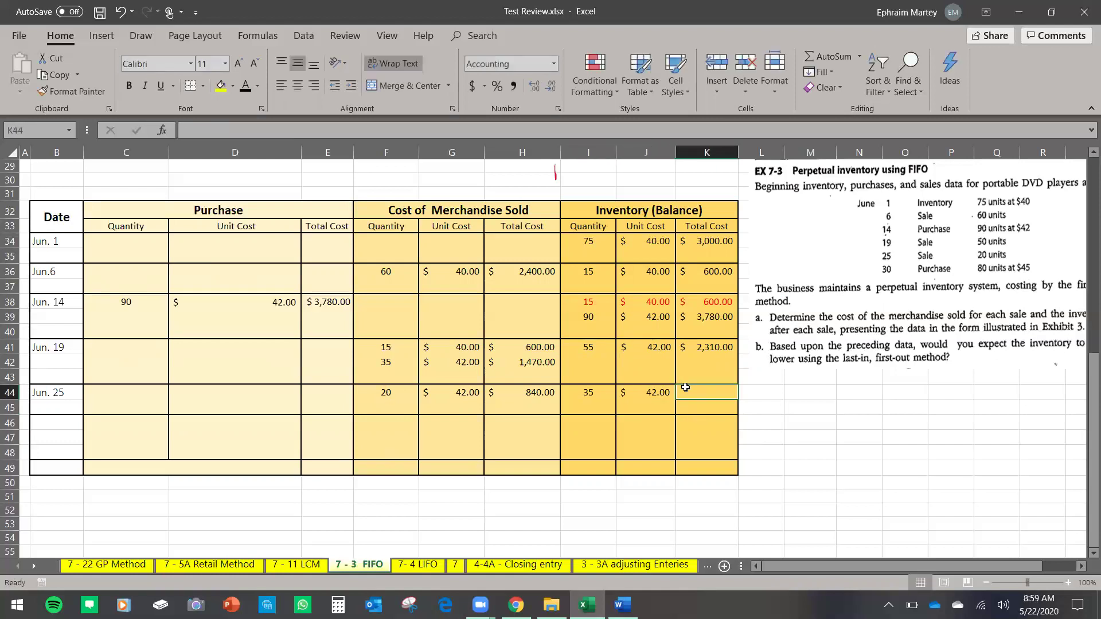
text(=)
click(644, 393)
text(*)
click(591, 393)
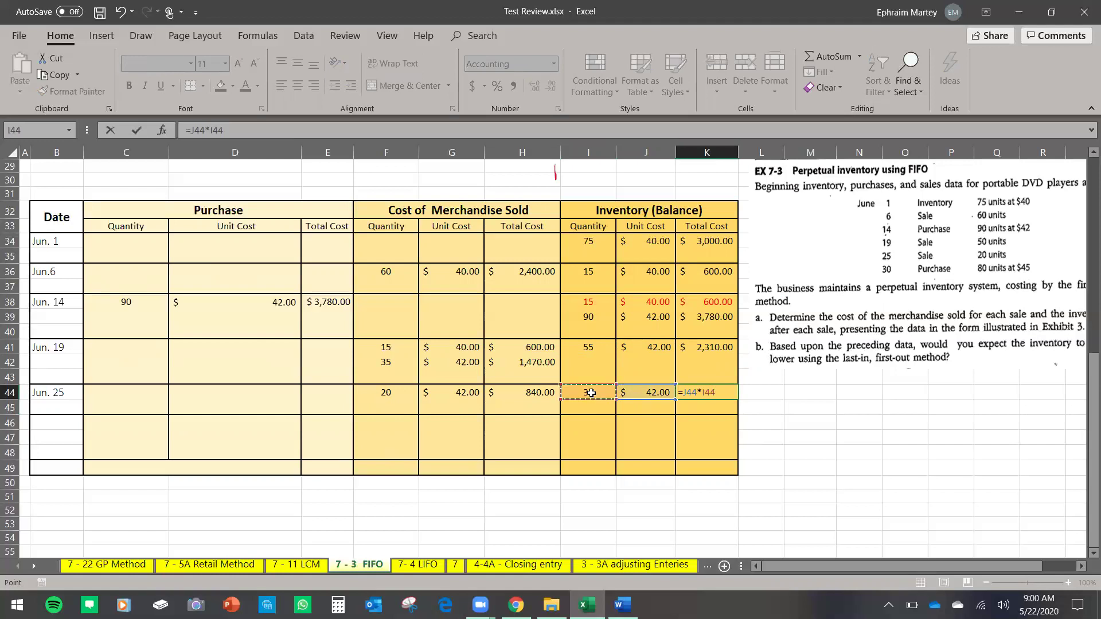
key(Return)
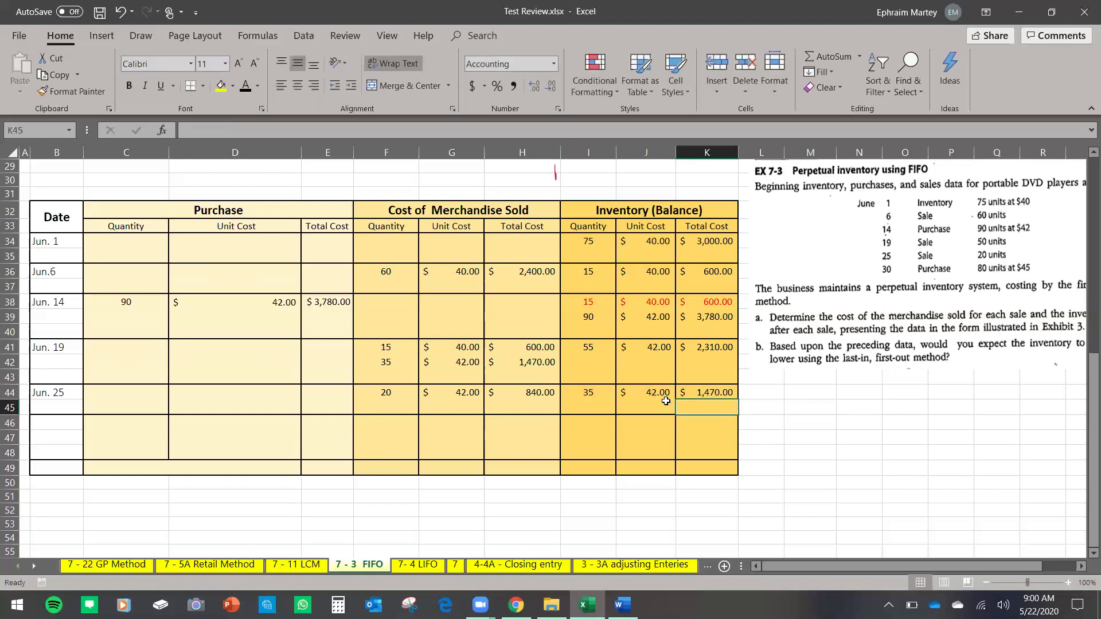
drag(597, 392, 688, 395)
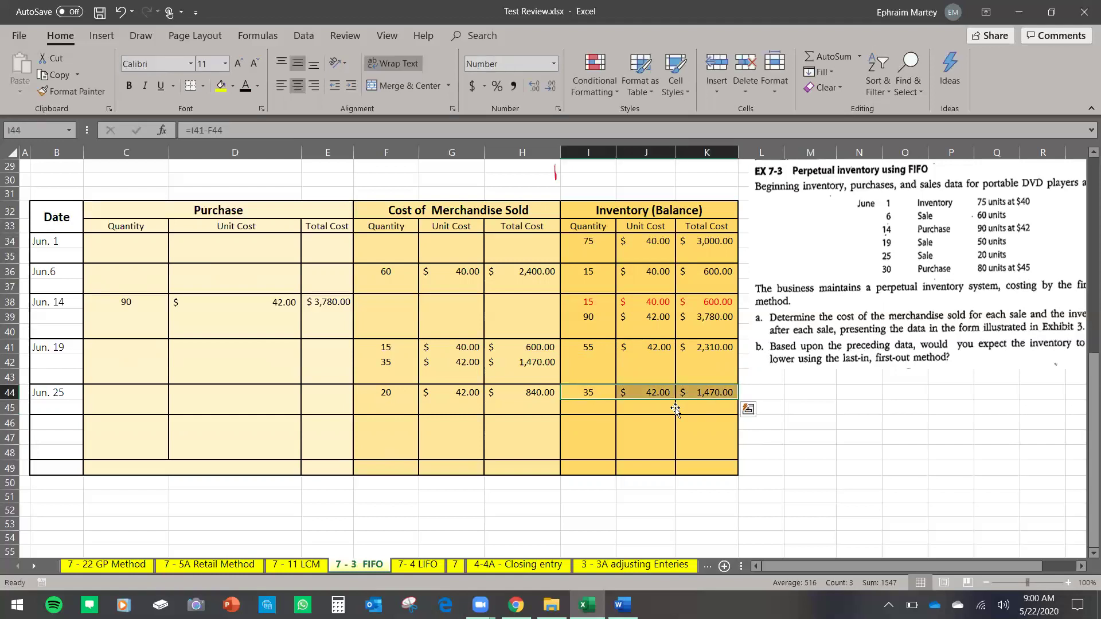
click(671, 406)
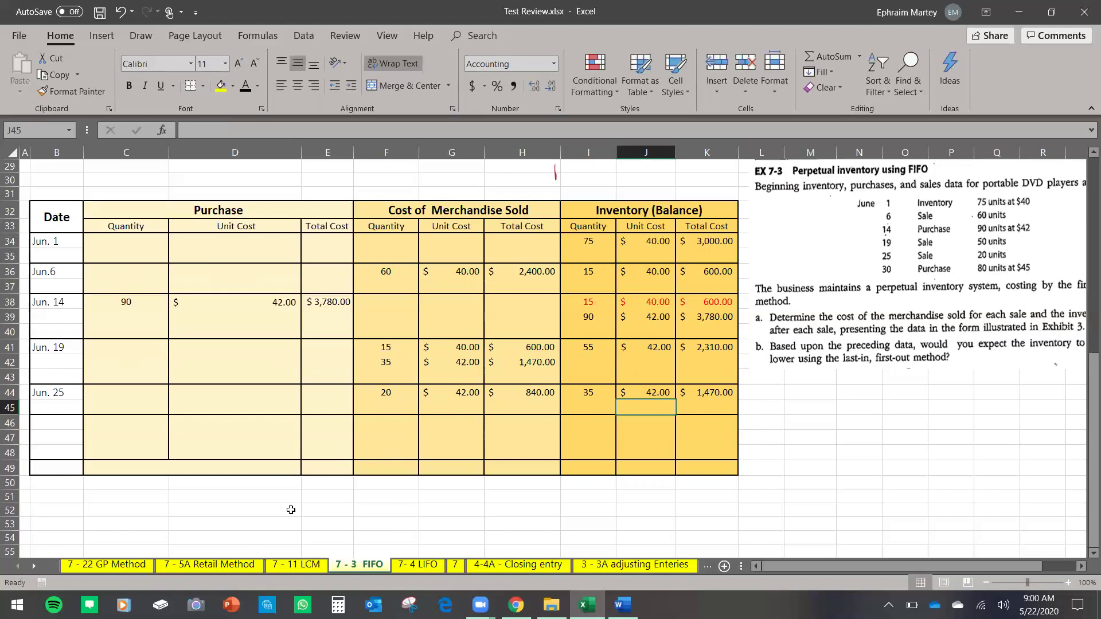
Make the hidden Jun. 30 date in B46 readable and enter its purchase of 80 units at a unit cost of 45.
click(70, 430)
click(246, 86)
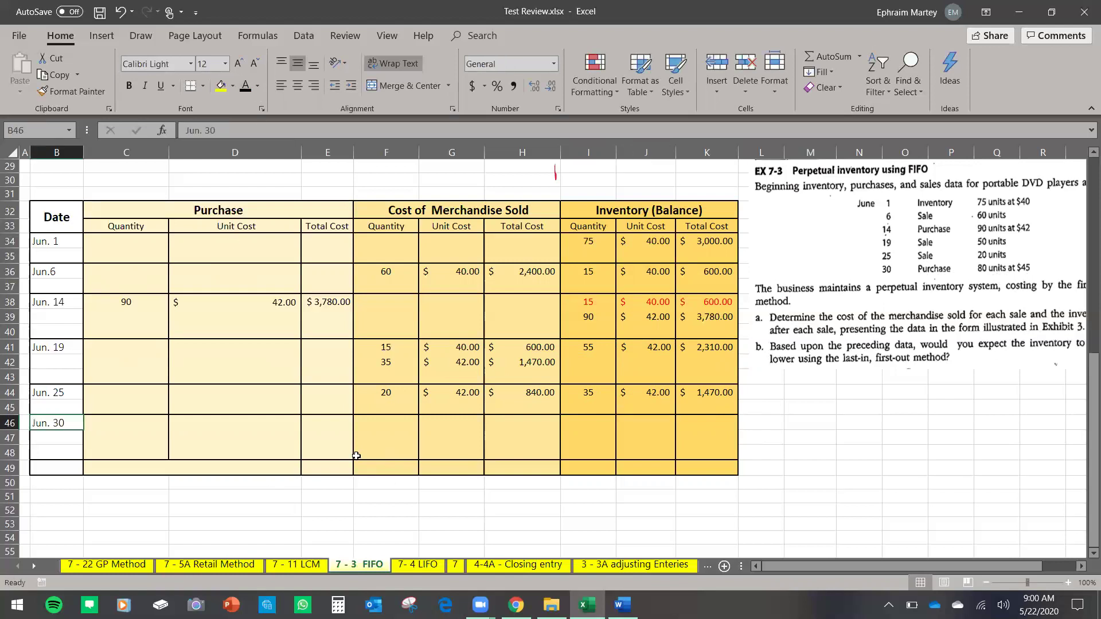
drag(143, 419, 315, 453)
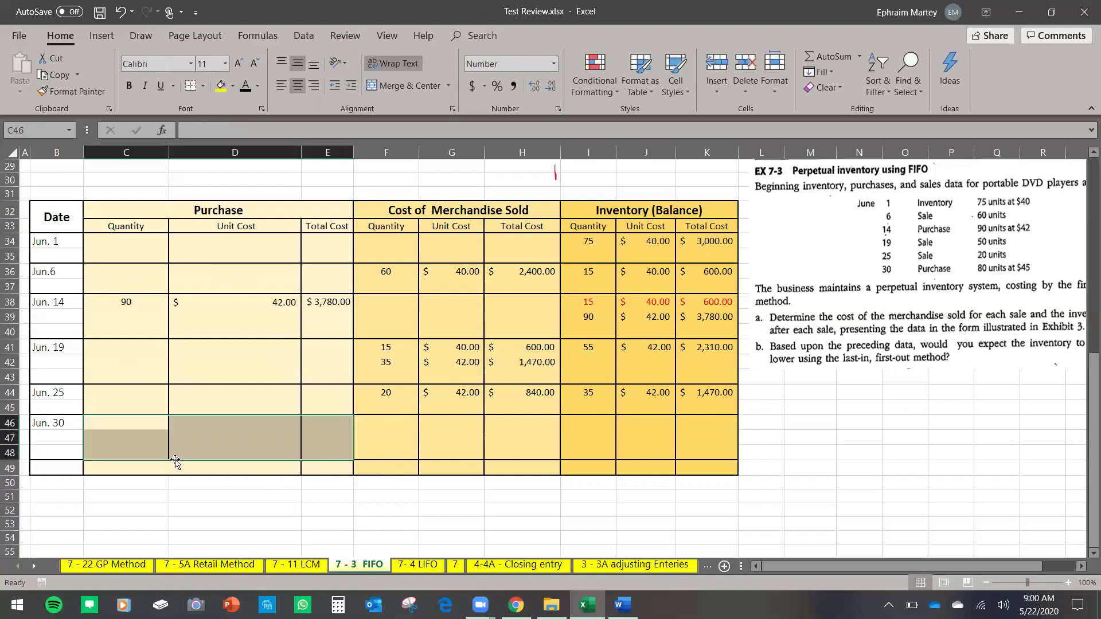
click(127, 423)
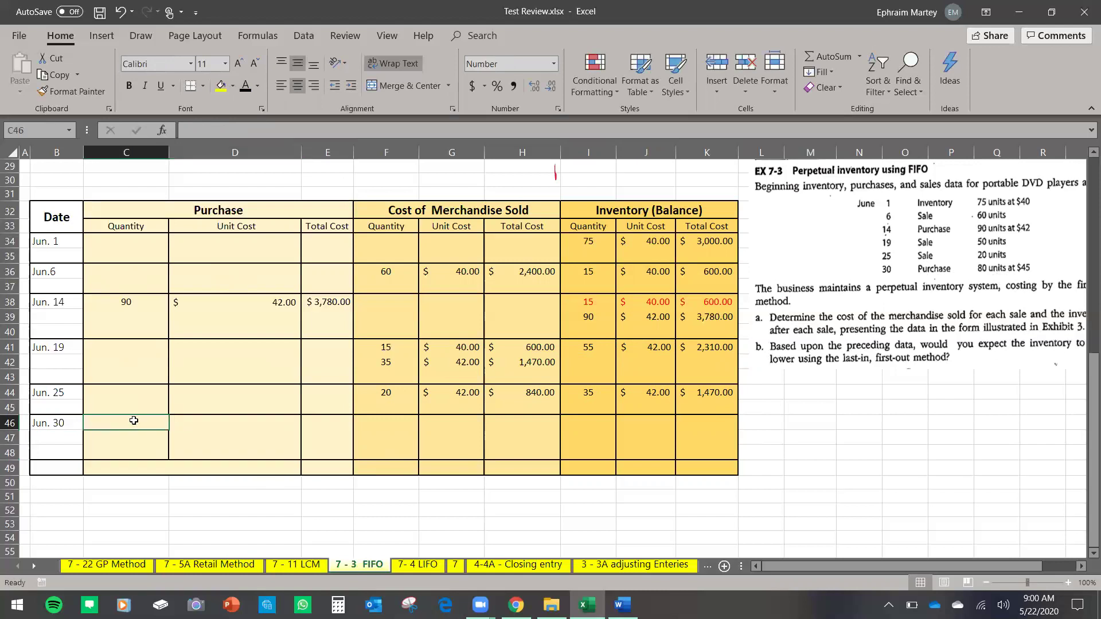
text(80)
click(195, 423)
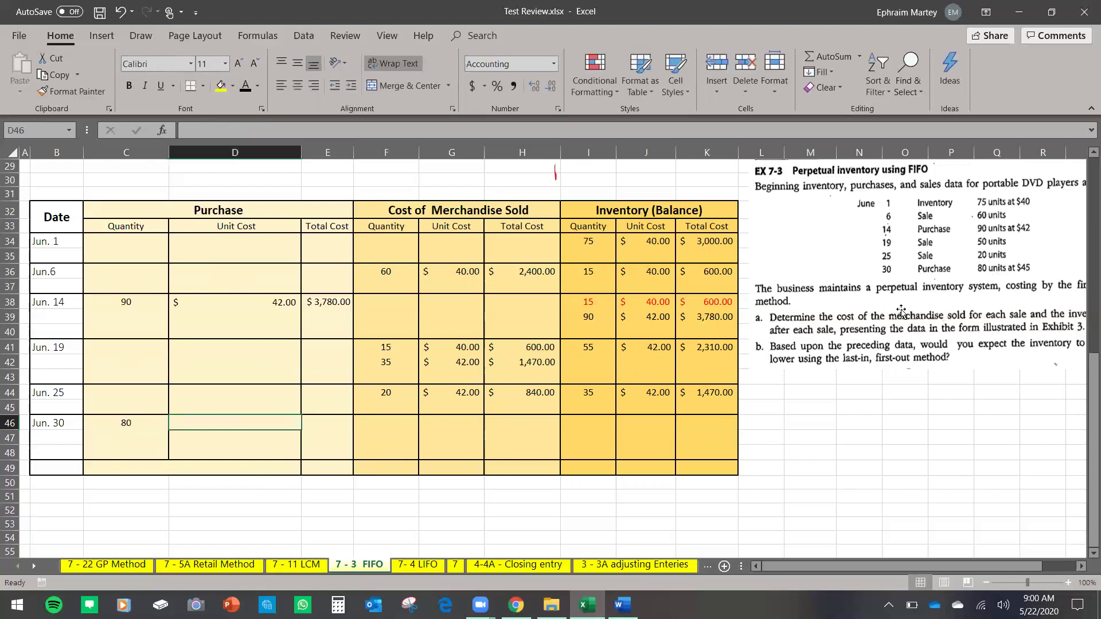
text(45)
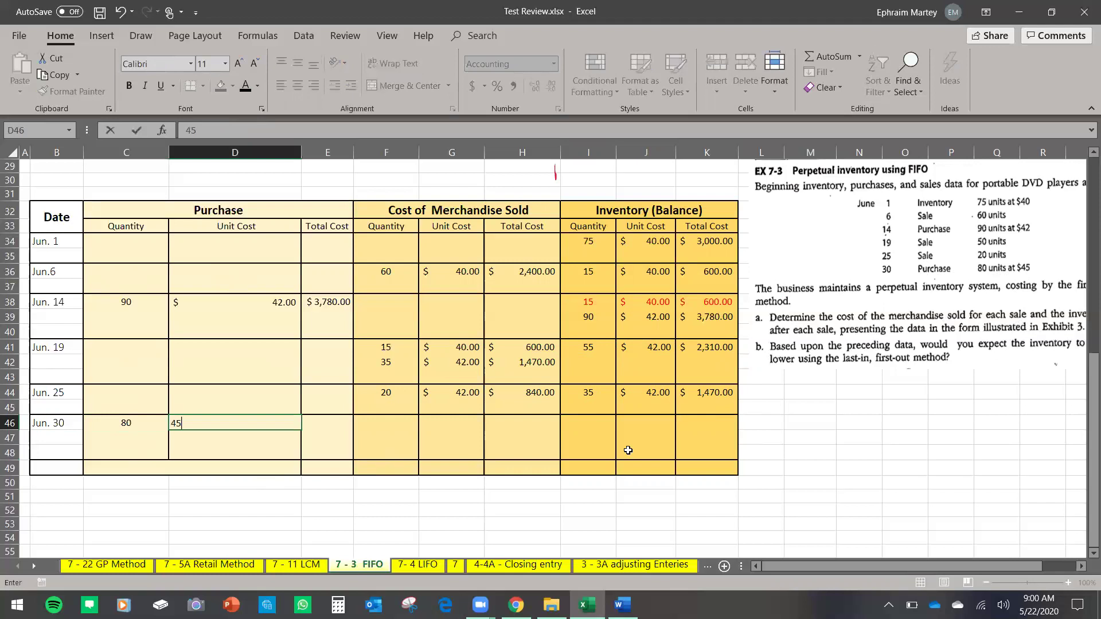
Calculate the Jun. 30 purchase total cost in E46 by multiplying the unit cost in D46 by the quantity in C46.
click(342, 422)
text(=)
click(292, 423)
text(*)
click(159, 421)
key(Return)
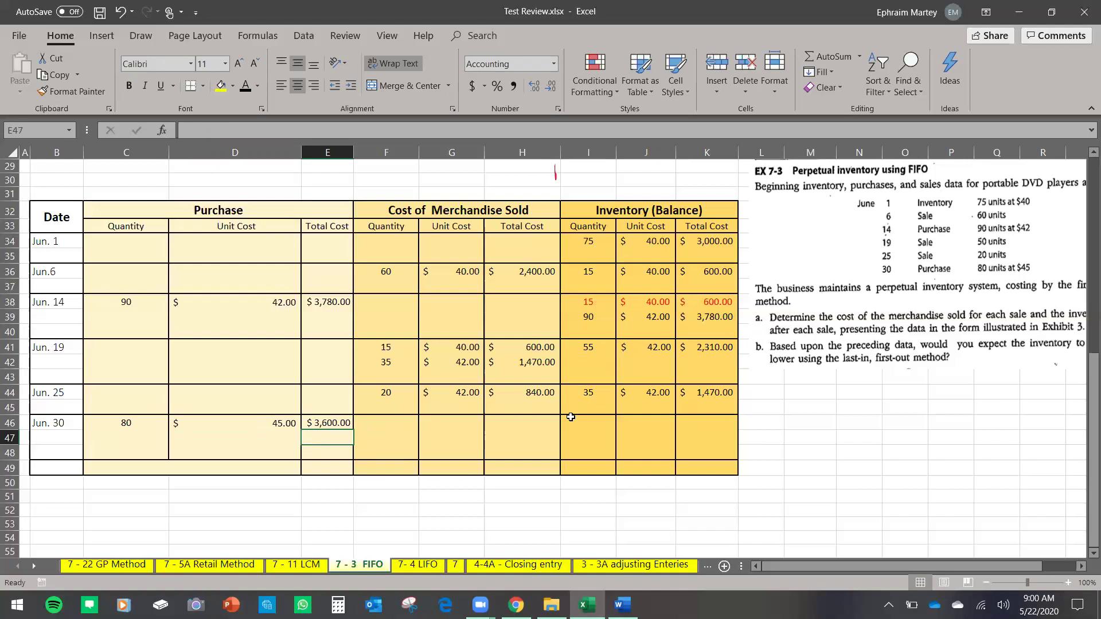
Copy the Jun. 25 inventory balance I44:K44 and paste it as values into the Jun. 30 inventory row starting at I46.
drag(581, 393, 701, 396)
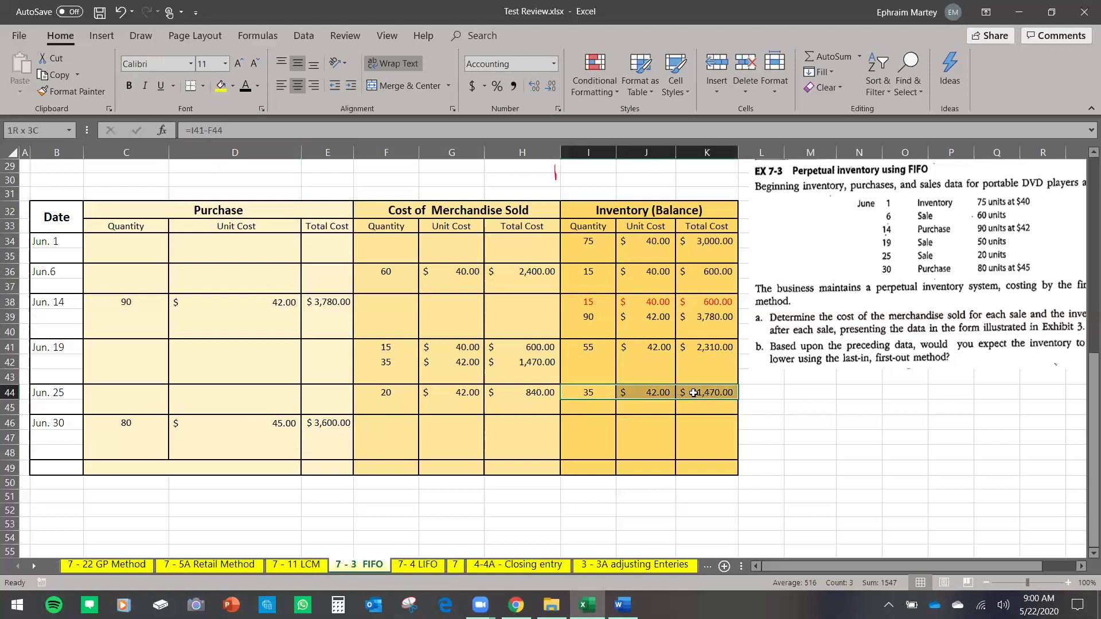
key(ctrl+c)
right_click(588, 425)
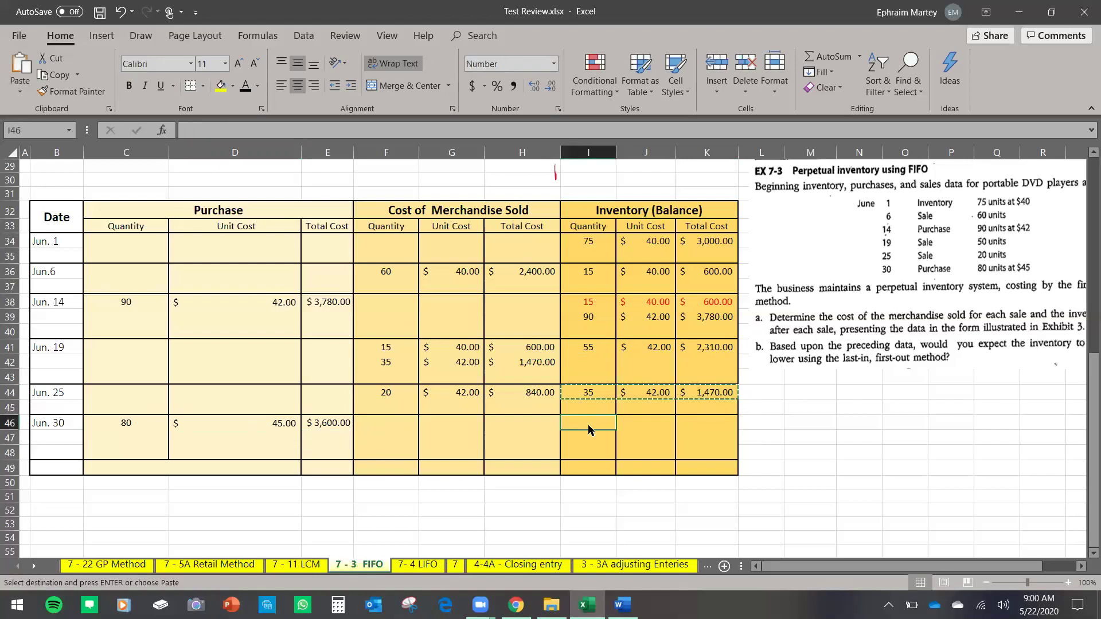
click(646, 166)
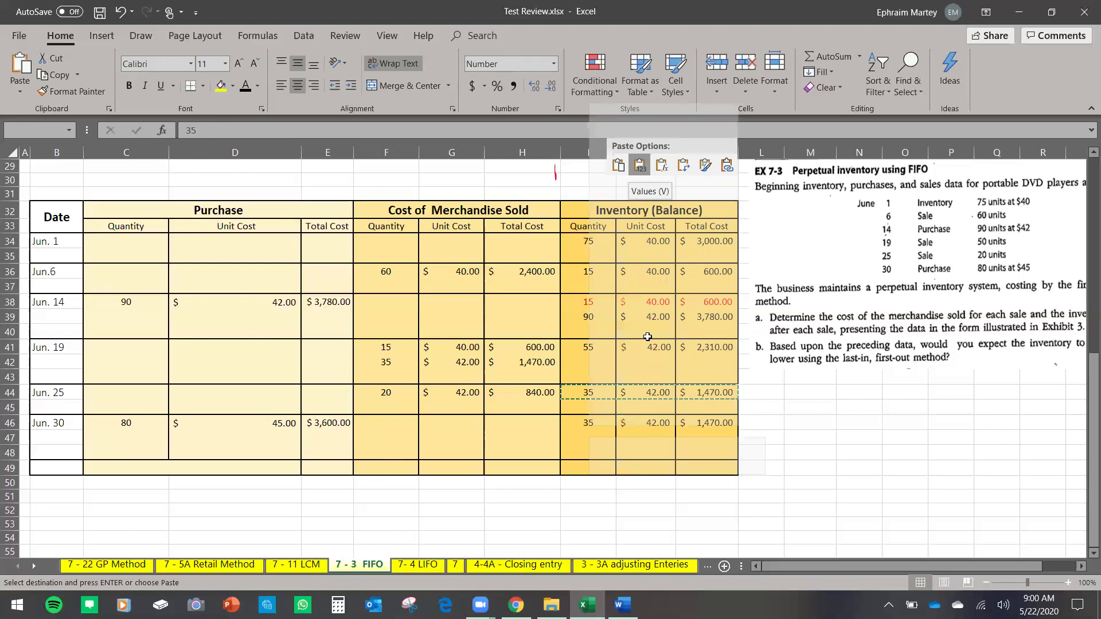
Copy the Jun. 30 purchase C46:E46 and paste it as values into the inventory columns starting at I47.
drag(125, 425, 306, 423)
key(ctrl+c)
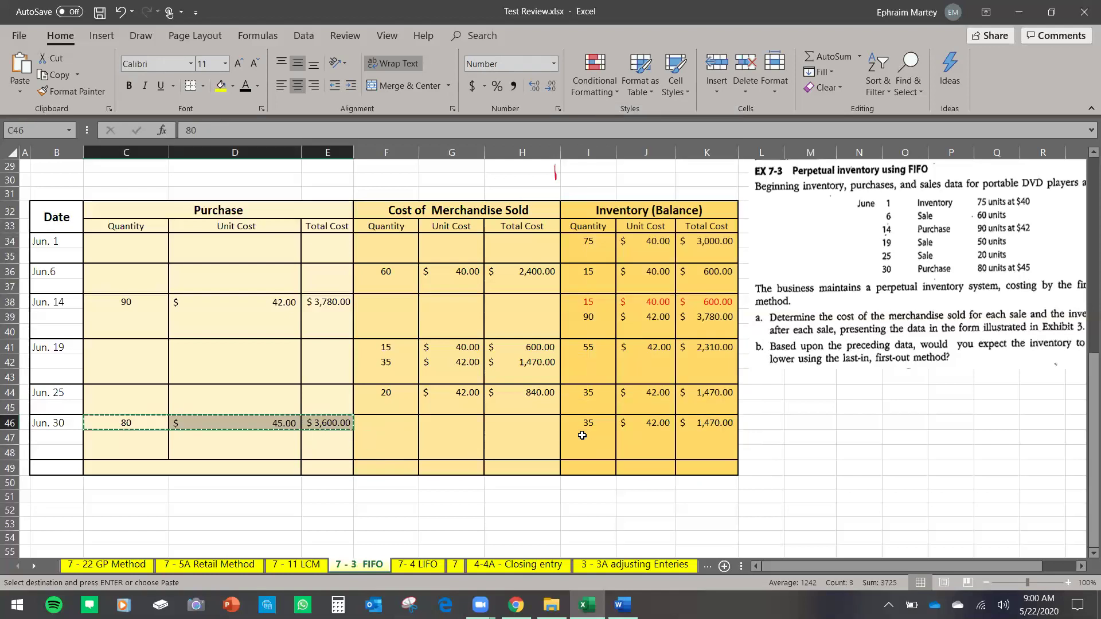
right_click(582, 436)
click(634, 175)
click(648, 468)
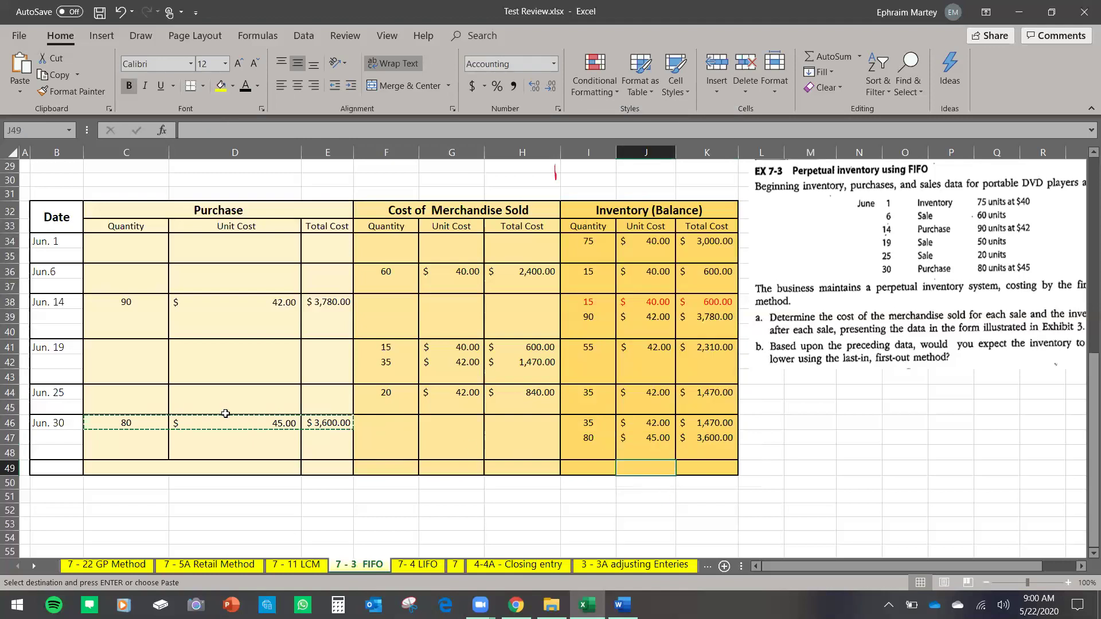
click(390, 448)
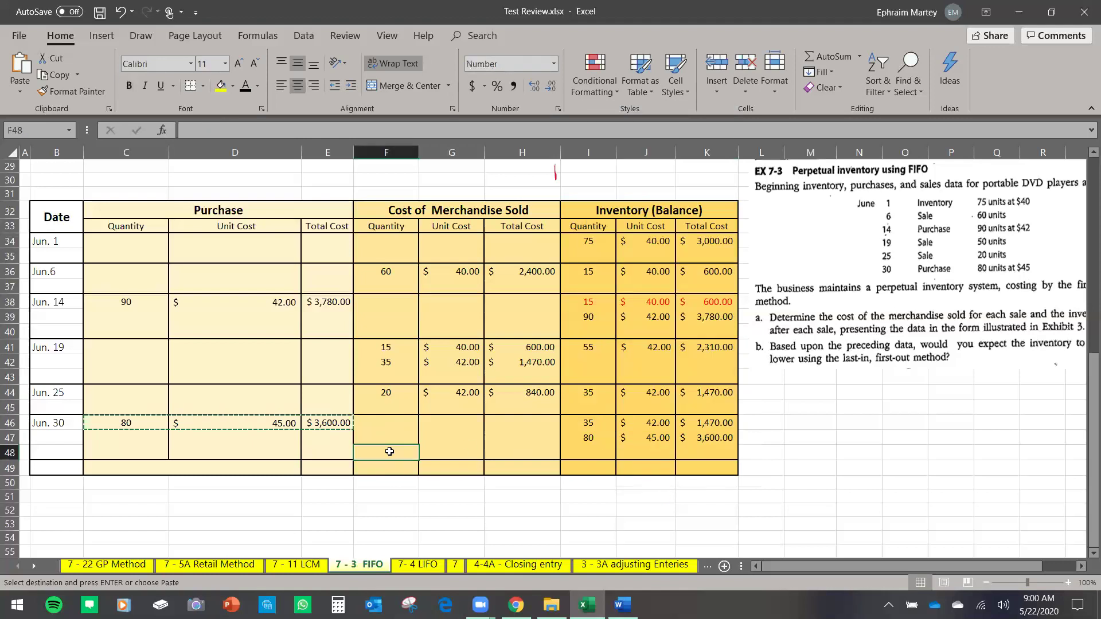
key(Escape)
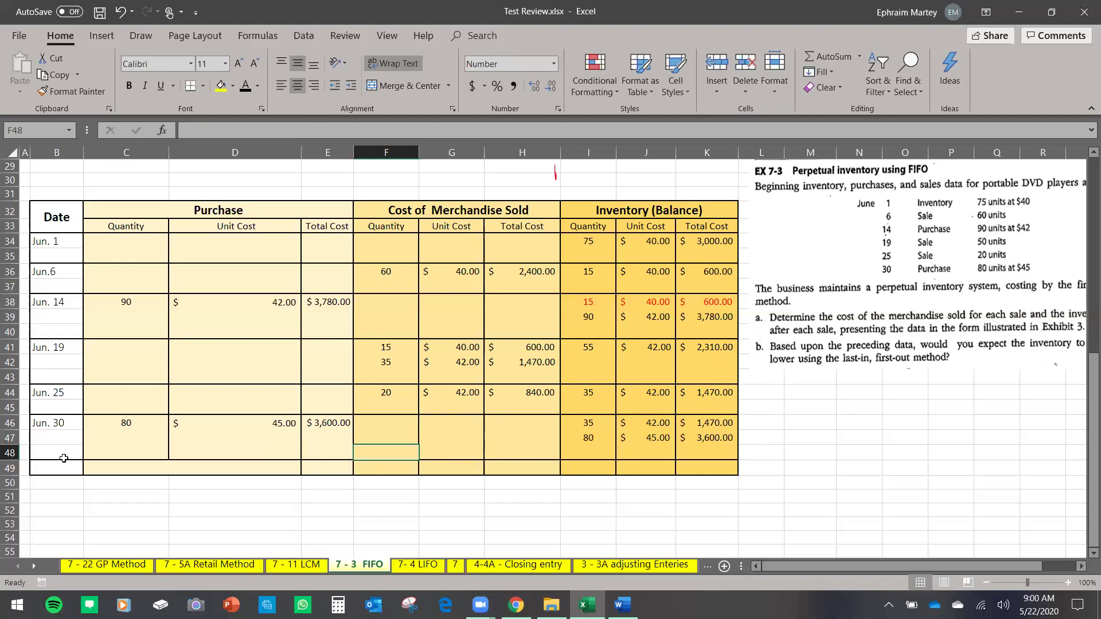
Make the hidden Jun. 30 date in B49 readable and enter the label Balance beside it in C49.
key(ctrl+z)
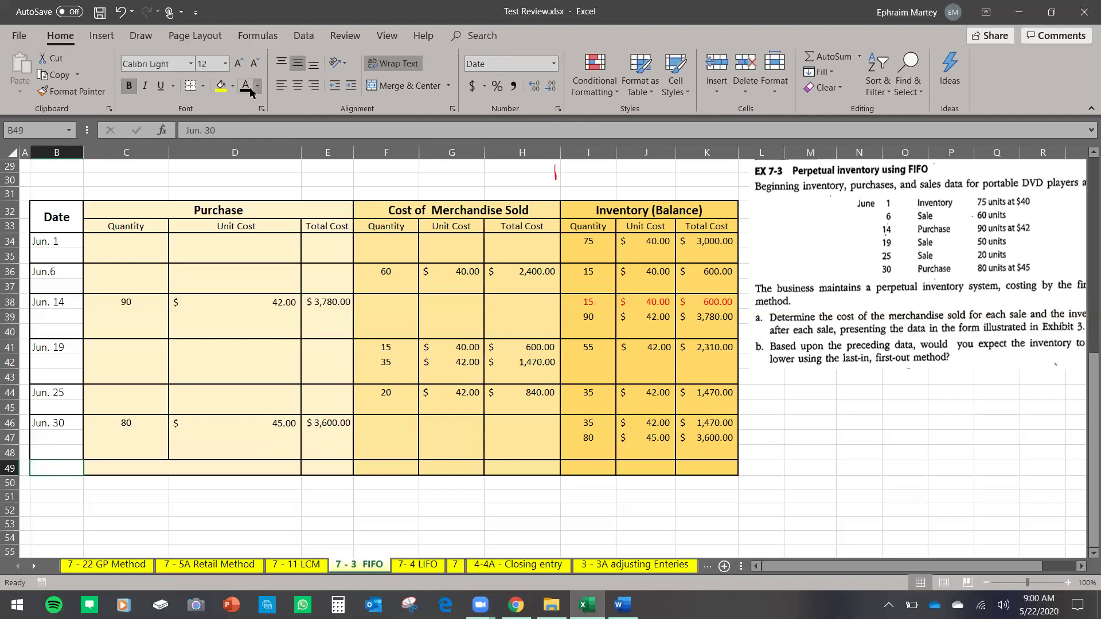
click(134, 468)
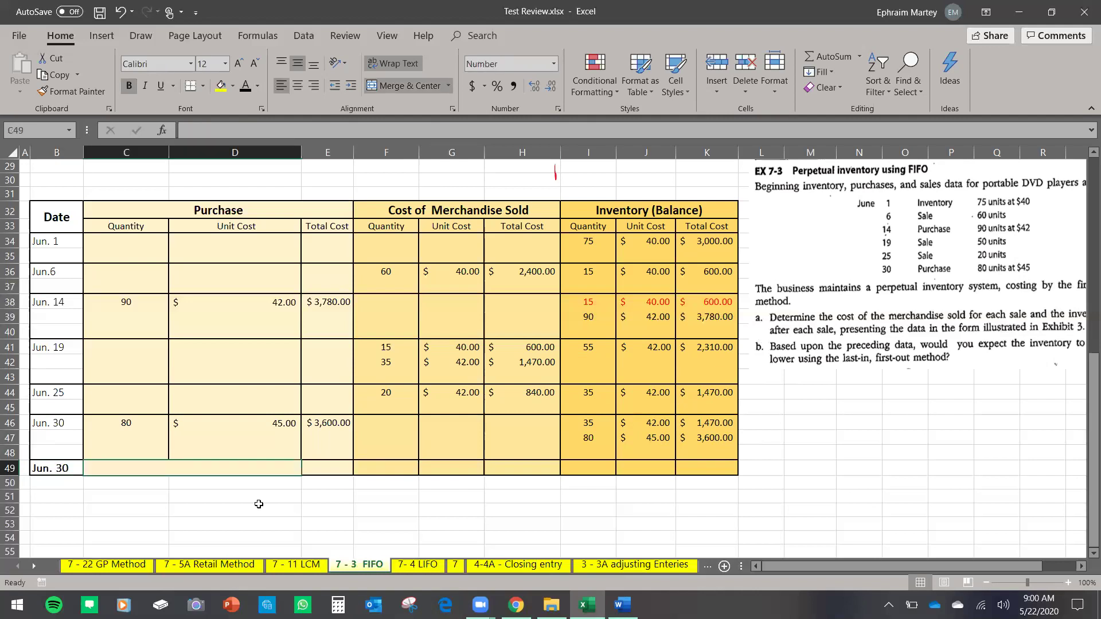
text(Balance)
key(Return)
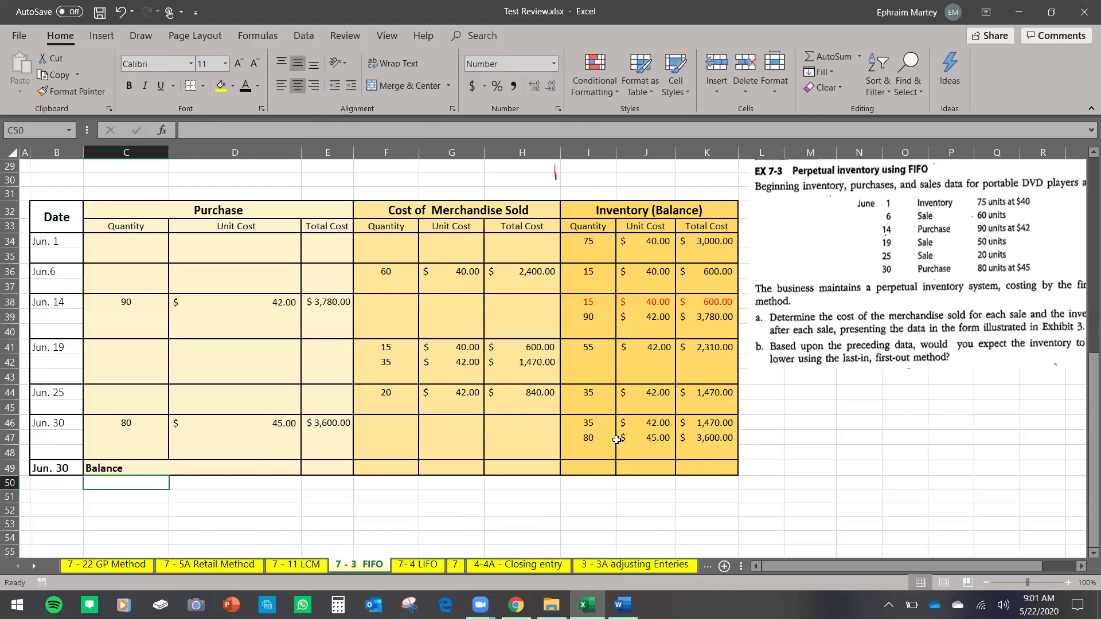
Total the ending inventory quantity in I49 with the formula =SUM(I46:I48).
click(588, 468)
click(826, 56)
key(Return)
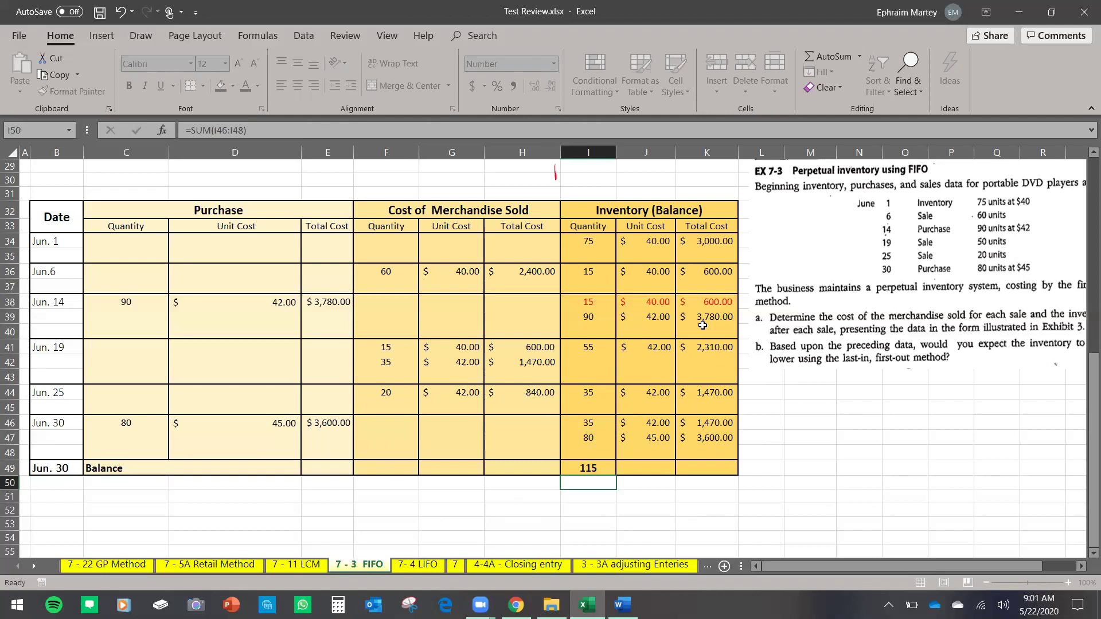
click(600, 421)
click(599, 437)
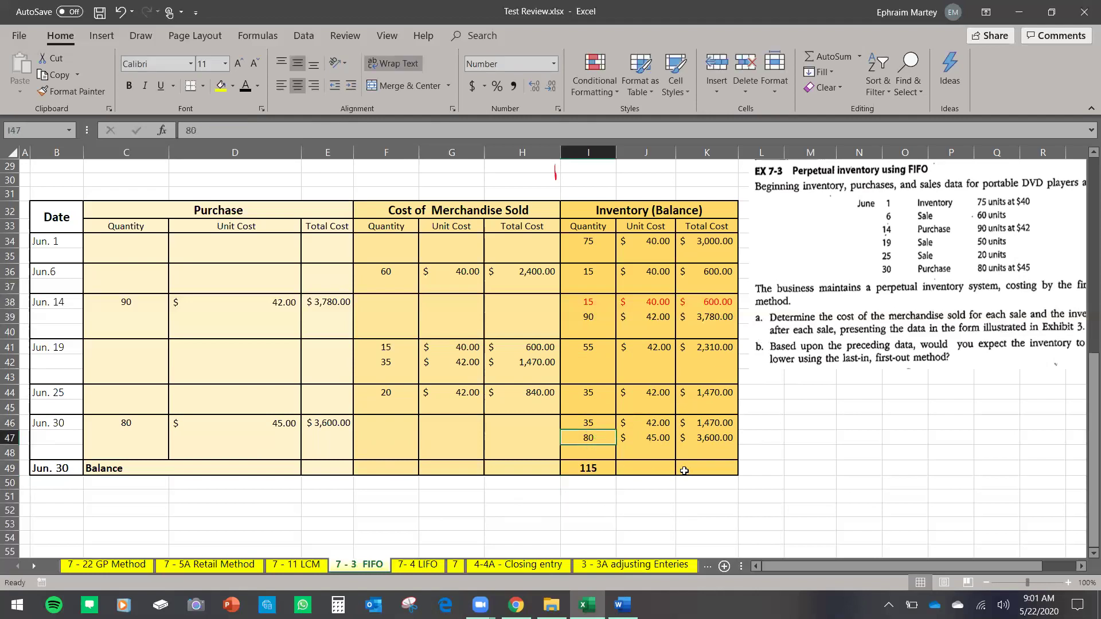
Total the ending inventory cost in K49 with =SUM(K46:K48) and the cost of merchandise sold in H49 with =SUM(H34:H47).
click(723, 467)
click(833, 57)
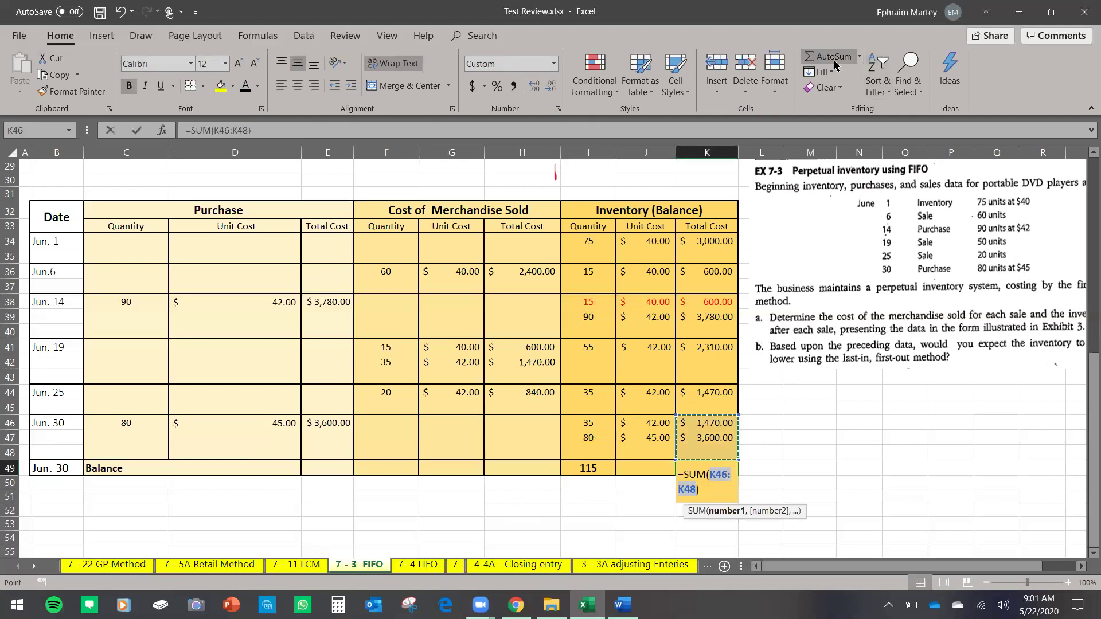
key(Return)
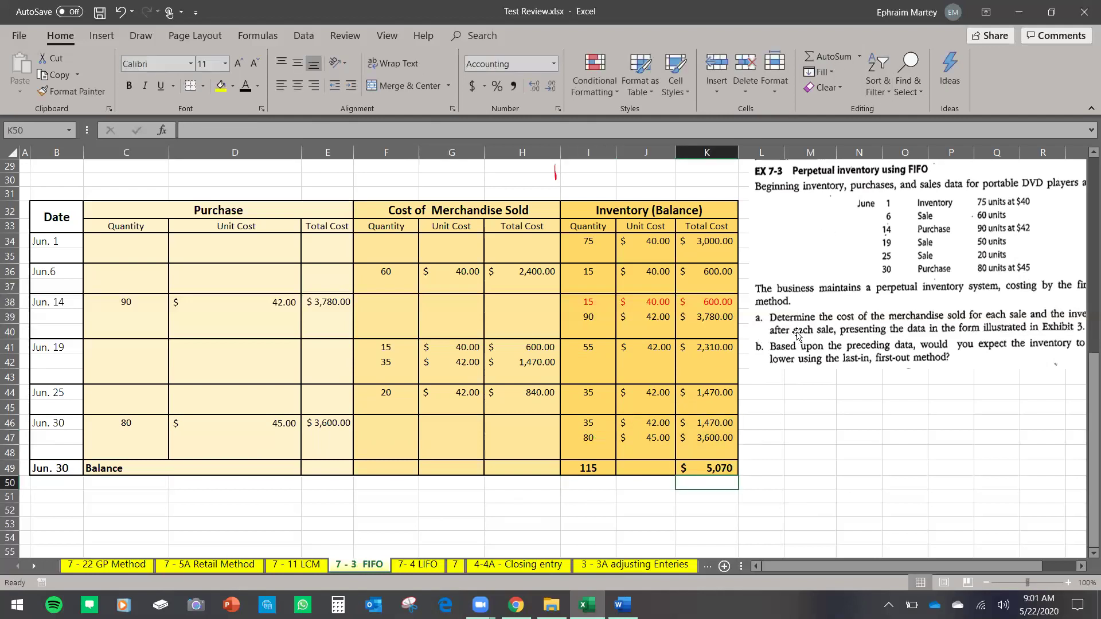
click(540, 468)
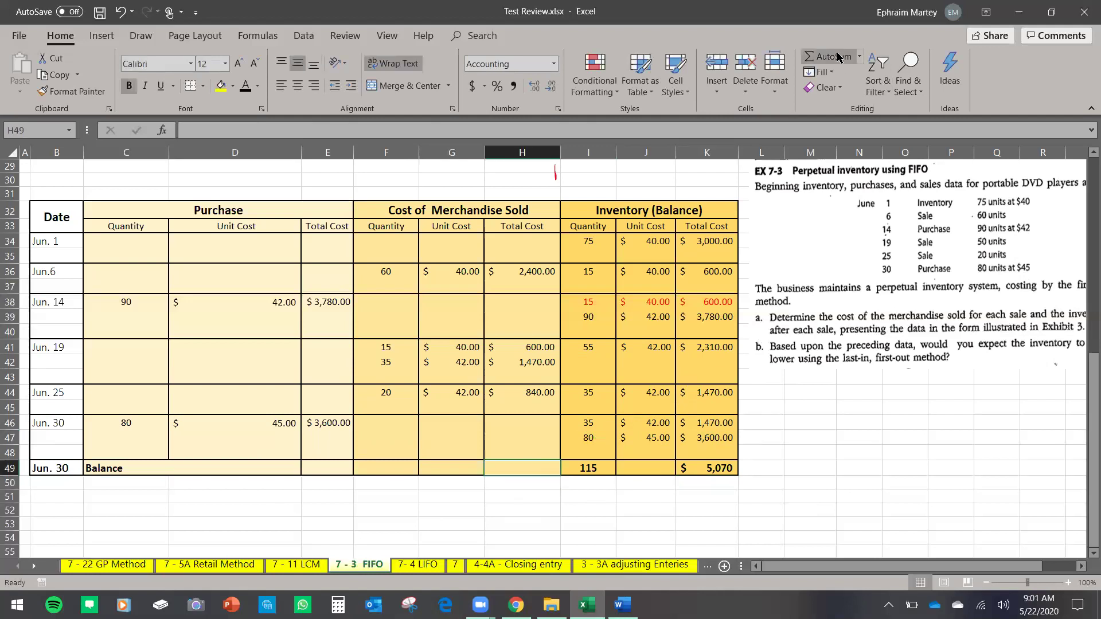
click(826, 56)
drag(537, 444, 535, 246)
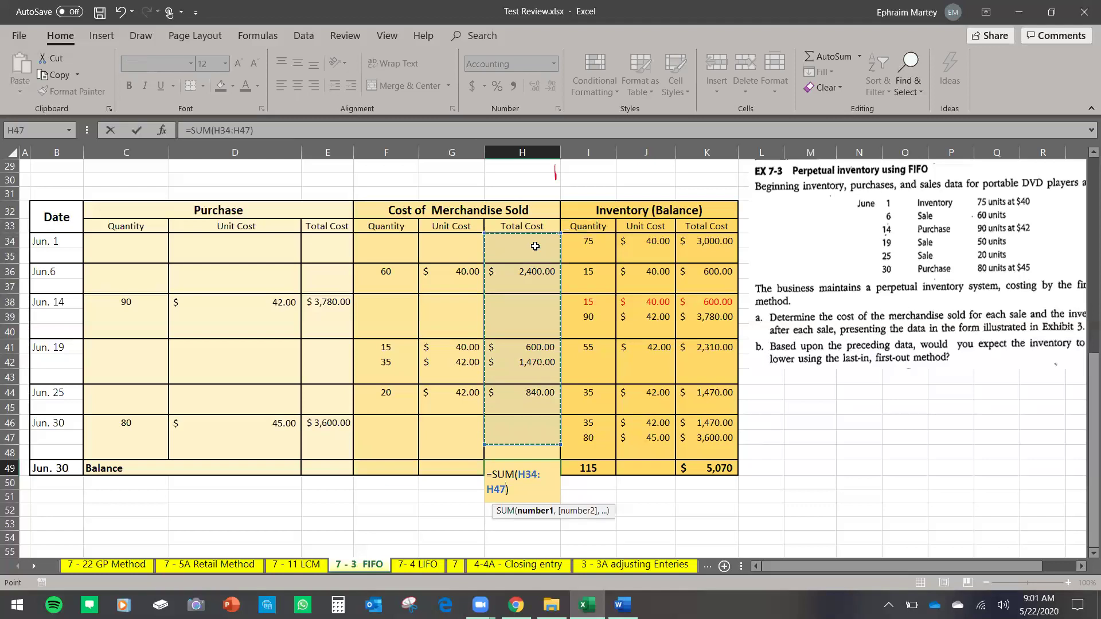
key(Return)
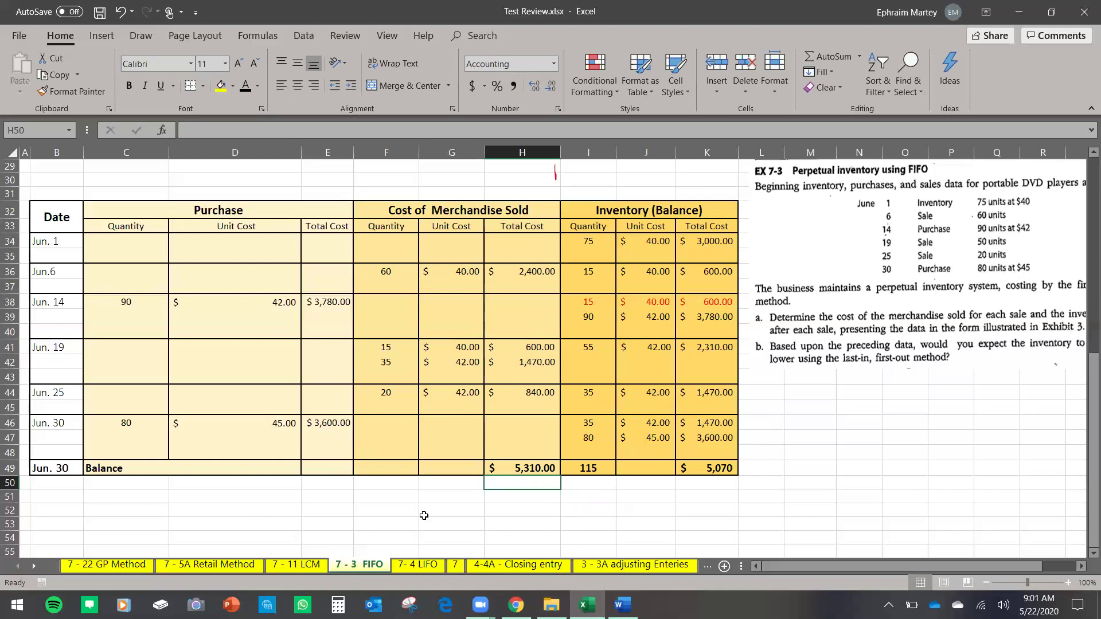
Open the 7- 4 LIFO sheet and give the hidden table header text in B33:K34 a black font color.
click(427, 565)
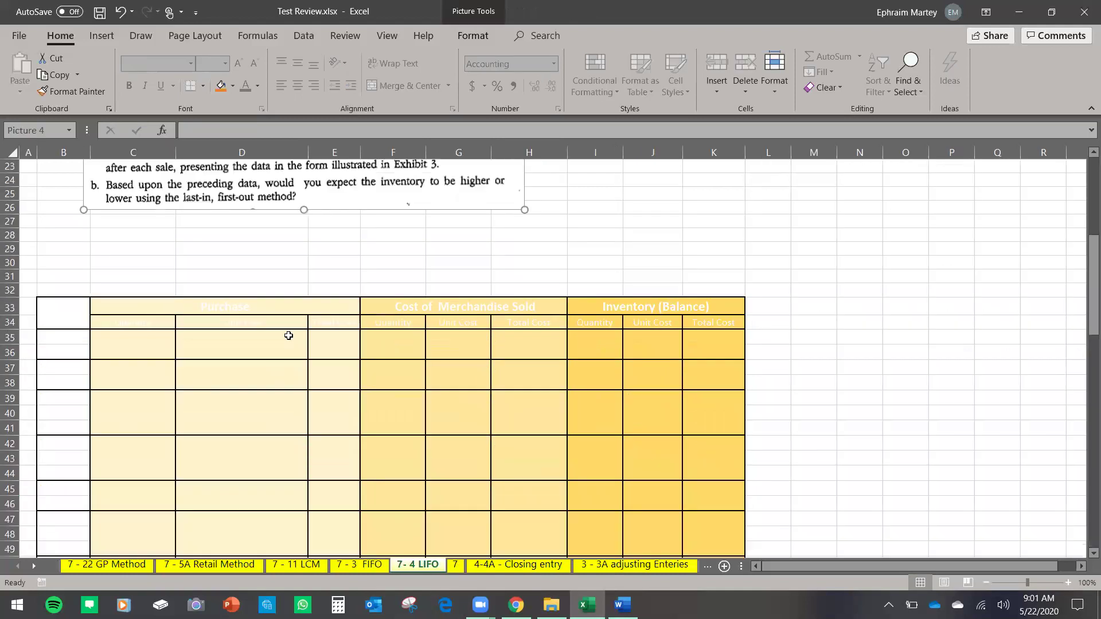
scroll(290, 336, up, 4)
scroll(134, 452, down, 2)
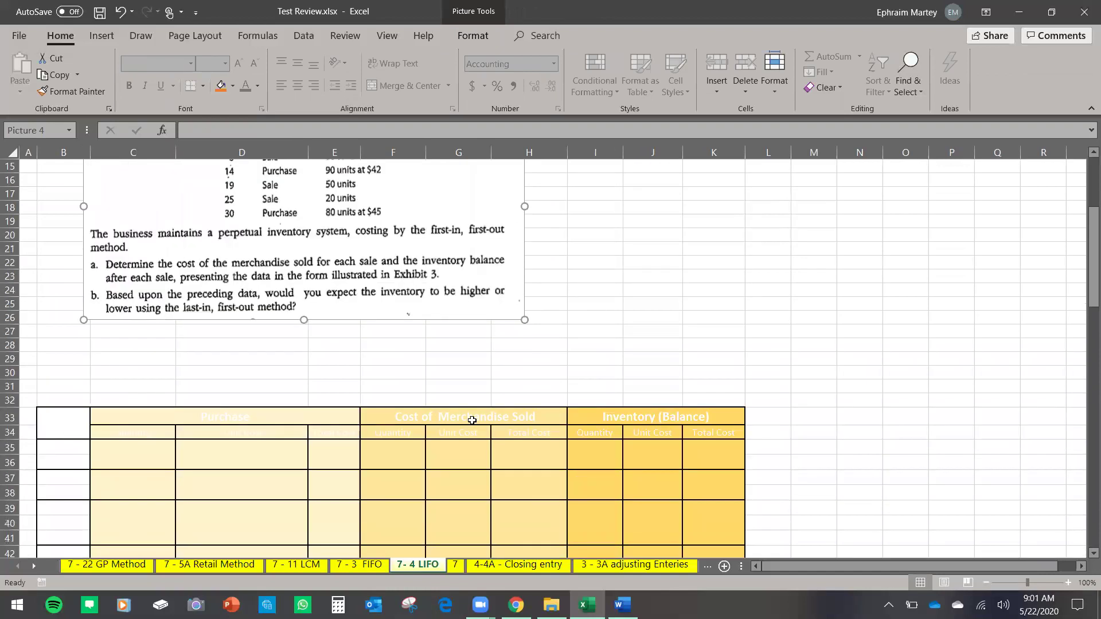
drag(63, 423, 671, 430)
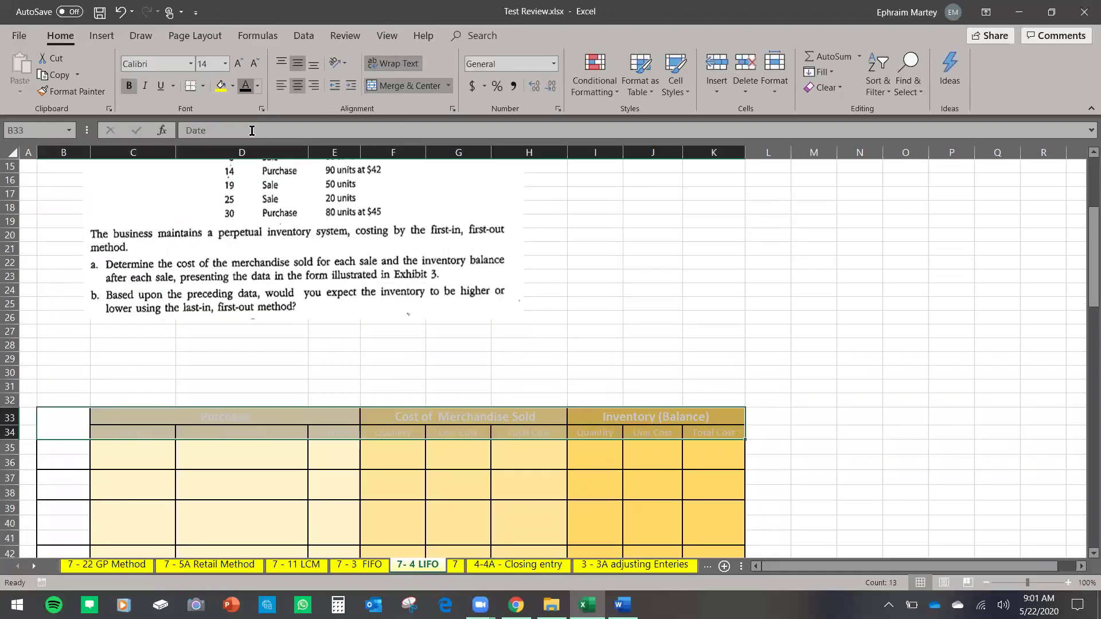
click(408, 461)
Handwrite LIFO with the red pen in the empty cells beside the EX 7-3 problem picture.
scroll(414, 417, down, 1)
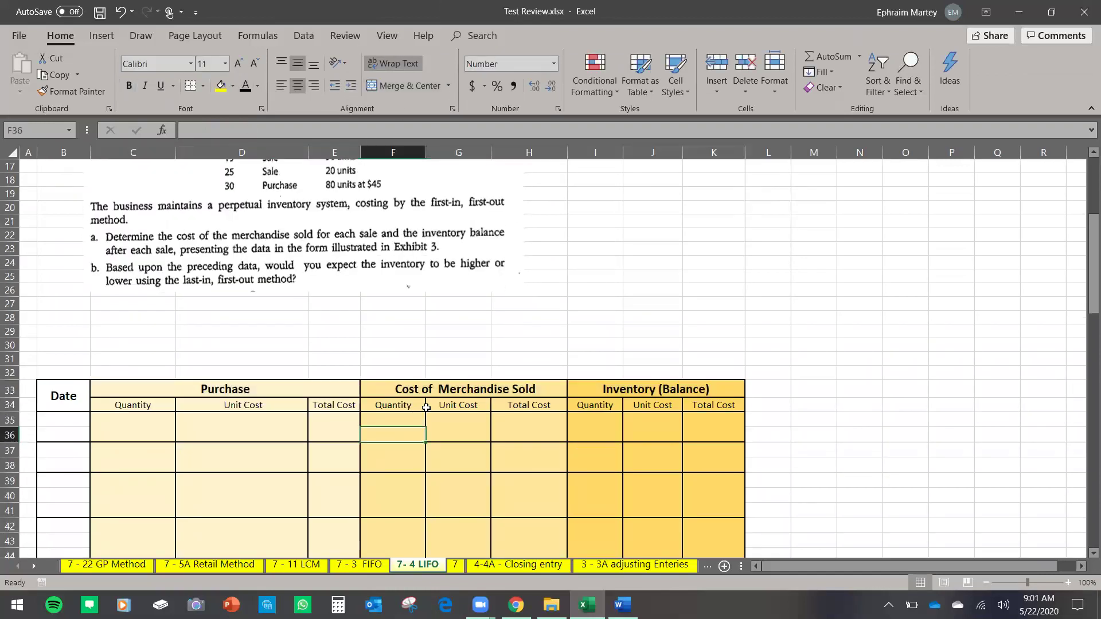
scroll(427, 408, up, 2)
scroll(709, 276, up, 1)
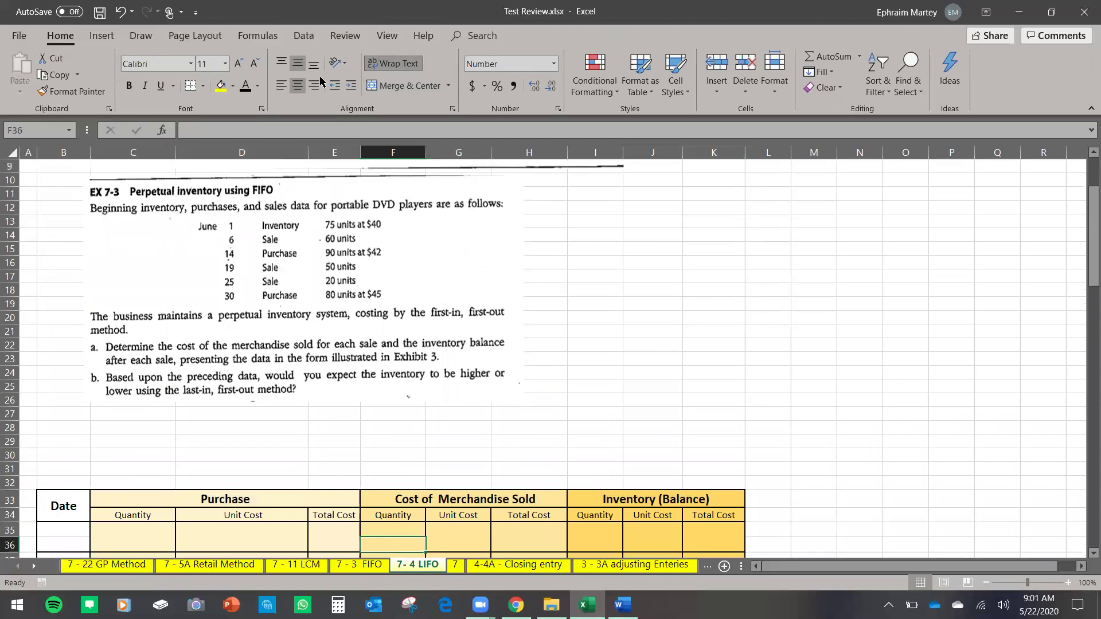
click(141, 36)
click(507, 70)
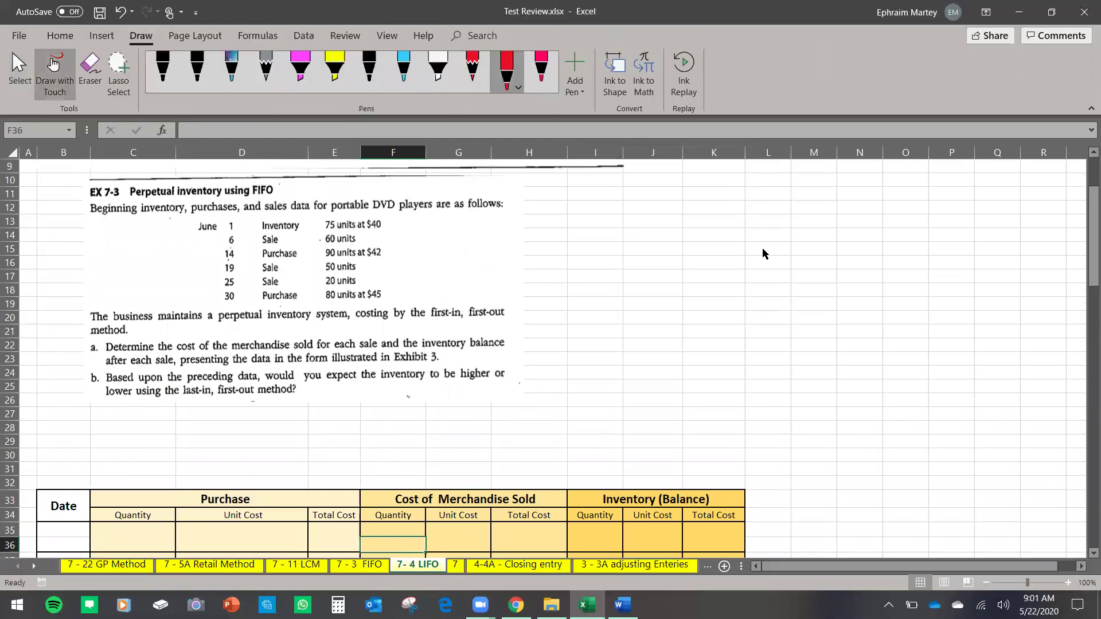
click(803, 202)
mouse_move(787, 197)
mouse_down()
mouse_move(787, 221)
mouse_move(827, 223)
mouse_up()
drag(838, 200, 843, 218)
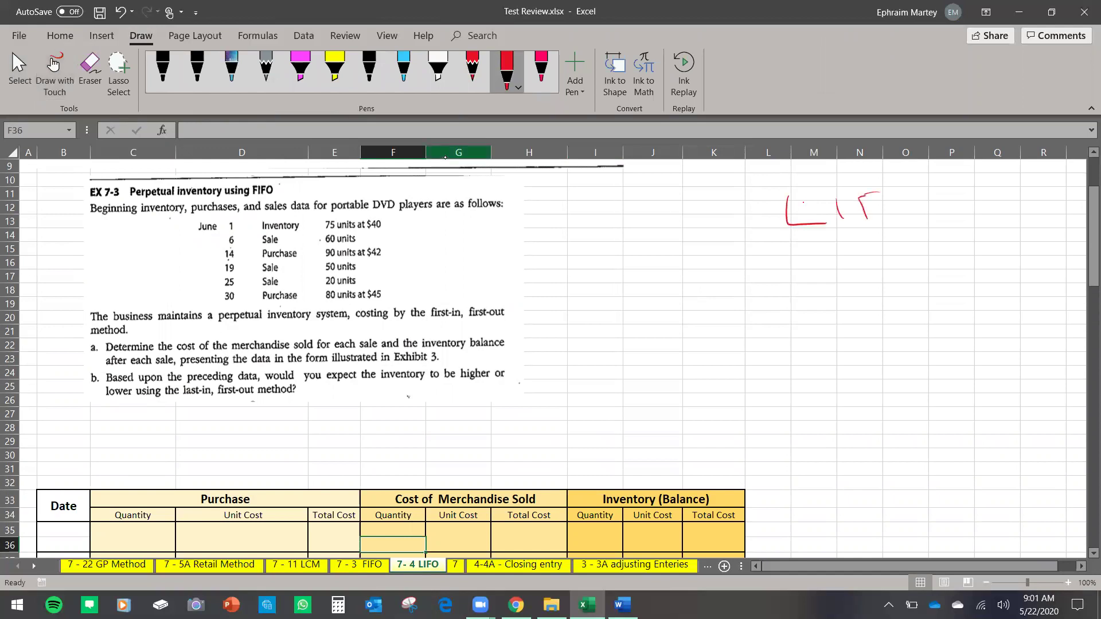
Sketch basket 1 and basket 2 in red ink below LIFO, circle the 2 and draw an arrow from it to the 1.
mouse_move(812, 289)
mouse_down()
mouse_move(831, 294)
mouse_move(839, 273)
mouse_up()
drag(826, 285, 848, 279)
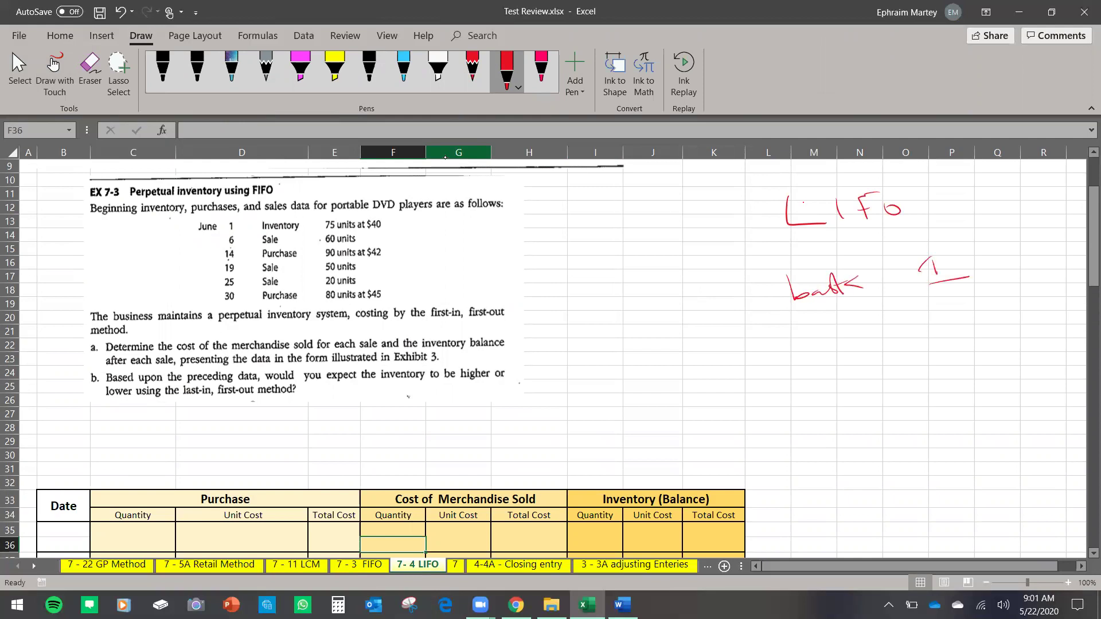
drag(891, 328, 888, 346)
drag(894, 337, 906, 342)
mouse_move(971, 315)
mouse_down()
mouse_move(995, 338)
mouse_move(986, 310)
mouse_up()
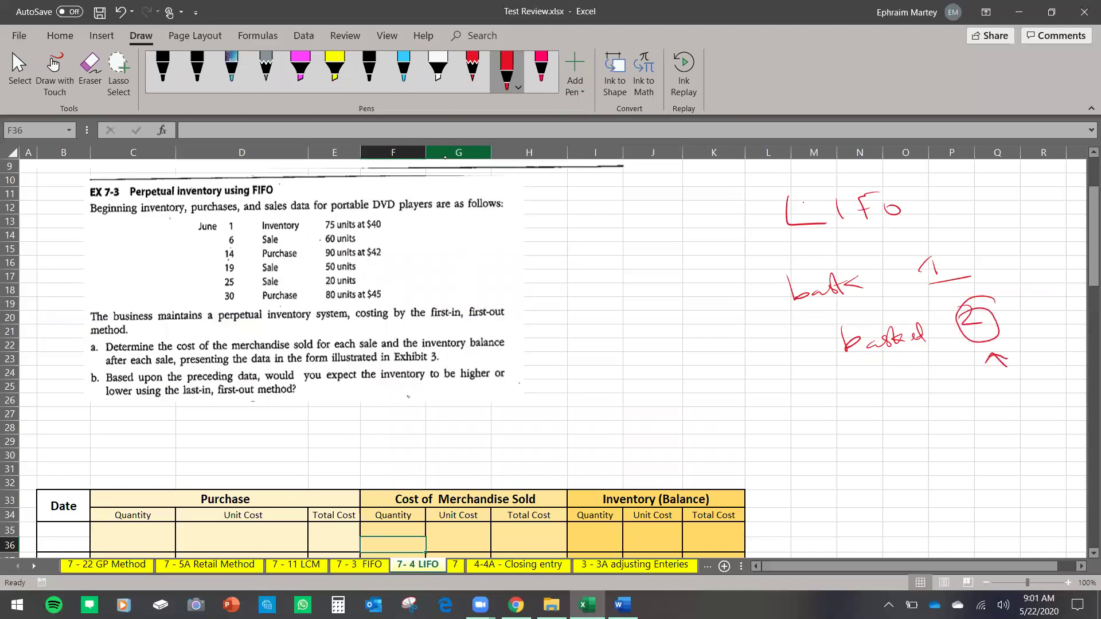
drag(1023, 287, 971, 261)
click(19, 69)
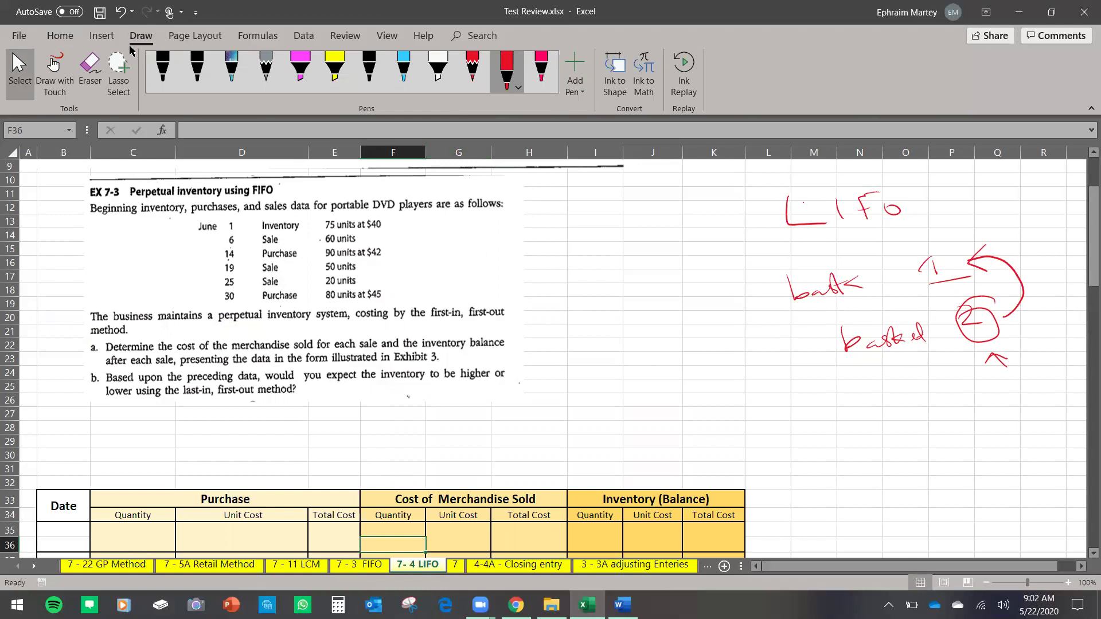
Move the EX 7-3 problem picture down to the empty area beside the LIFO table's Inventory (Balance) columns.
click(60, 35)
scroll(275, 333, down, 2)
drag(284, 272, 274, 339)
scroll(321, 304, up, 4)
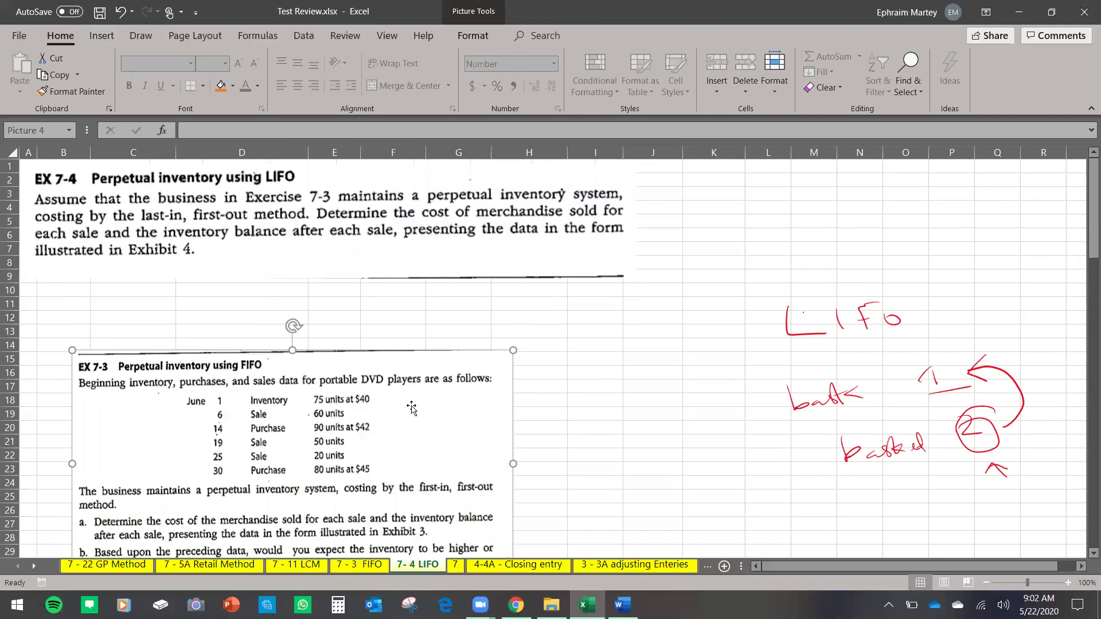
scroll(412, 409, down, 3)
drag(343, 365, 1087, 611)
scroll(400, 339, down, 3)
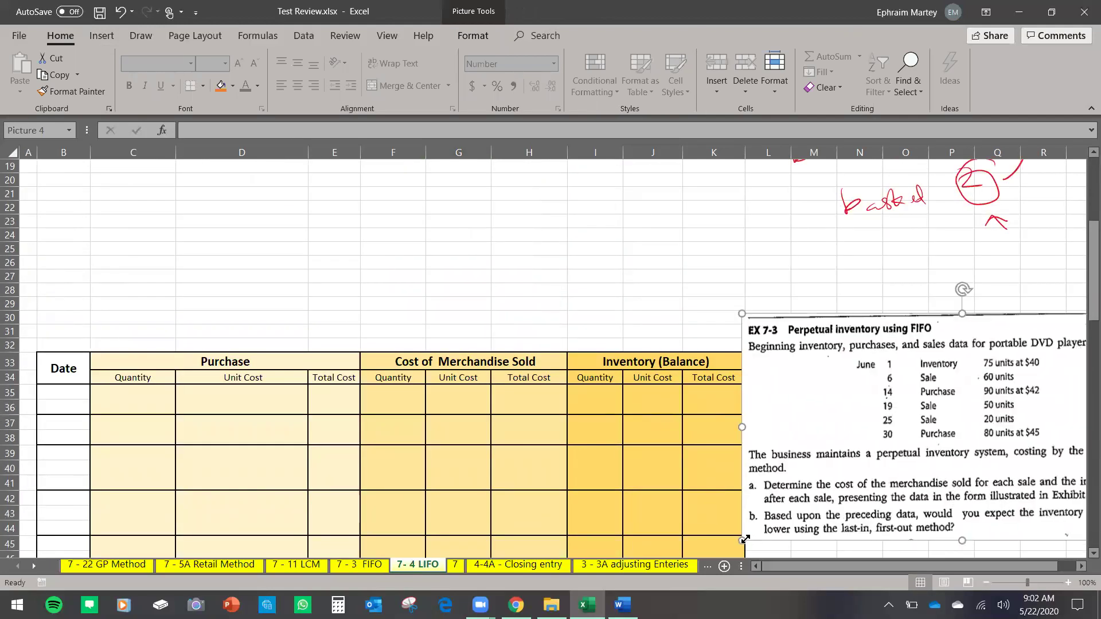
Resize and reposition the EX 7-3 picture so it sits just beside column K next to the table.
drag(749, 536, 801, 510)
drag(852, 475, 813, 484)
scroll(841, 482, down, 3)
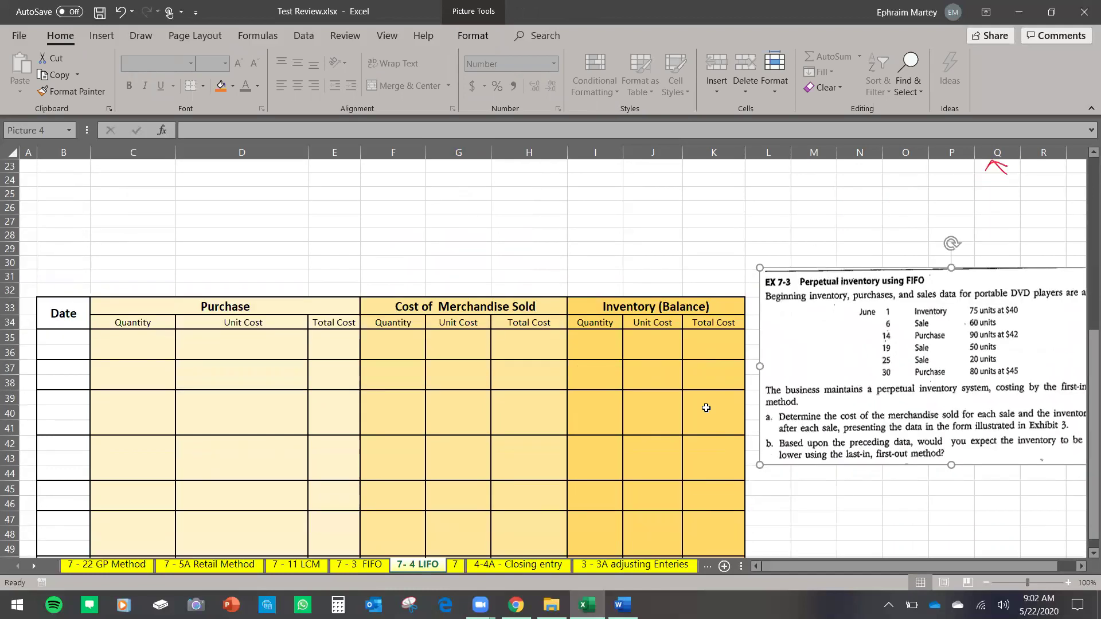
mouse_move(867, 342)
mouse_down()
mouse_move(960, 353)
mouse_move(859, 354)
mouse_up()
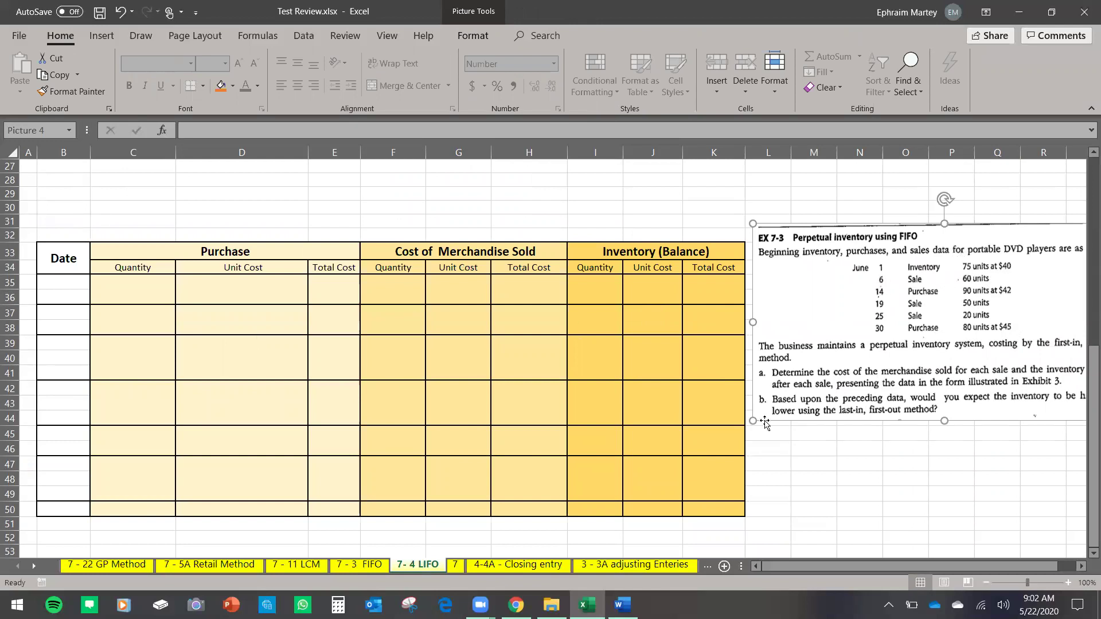
drag(751, 221, 817, 267)
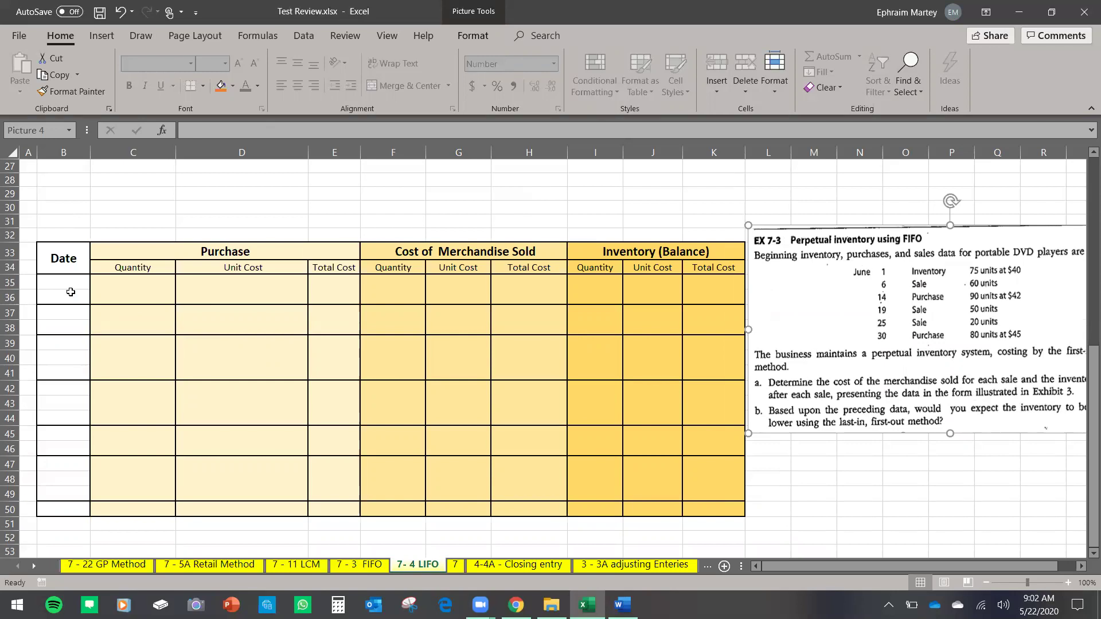
Enter Jun. 1 in B35 with a beginning inventory quantity of 75 in I35 and a unit cost of 40 in J35.
click(70, 285)
text(Jun. 1)
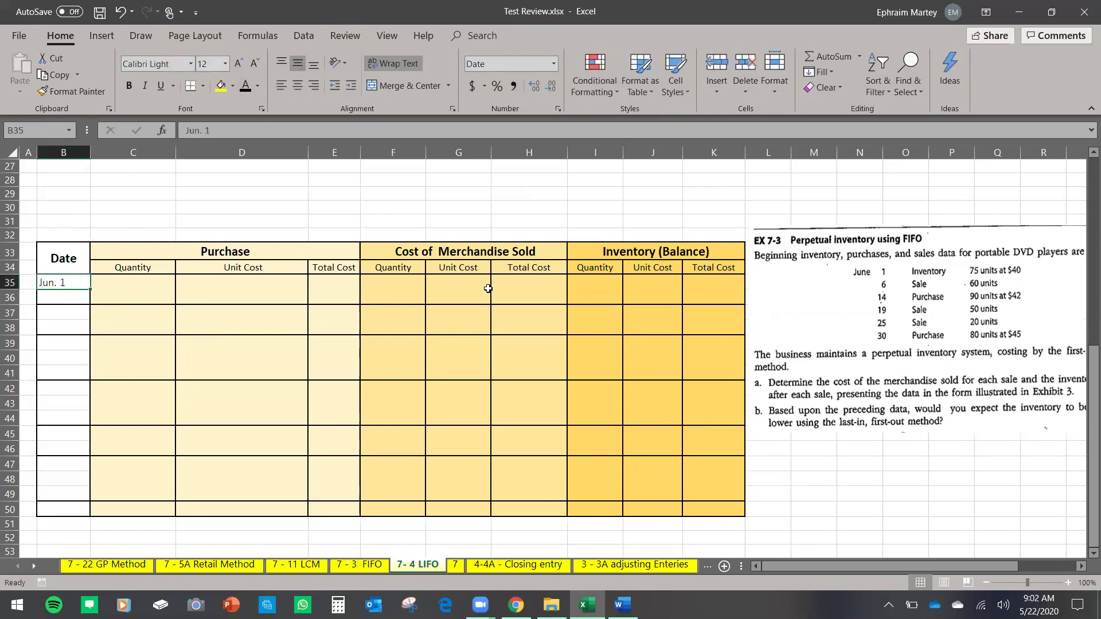
click(605, 281)
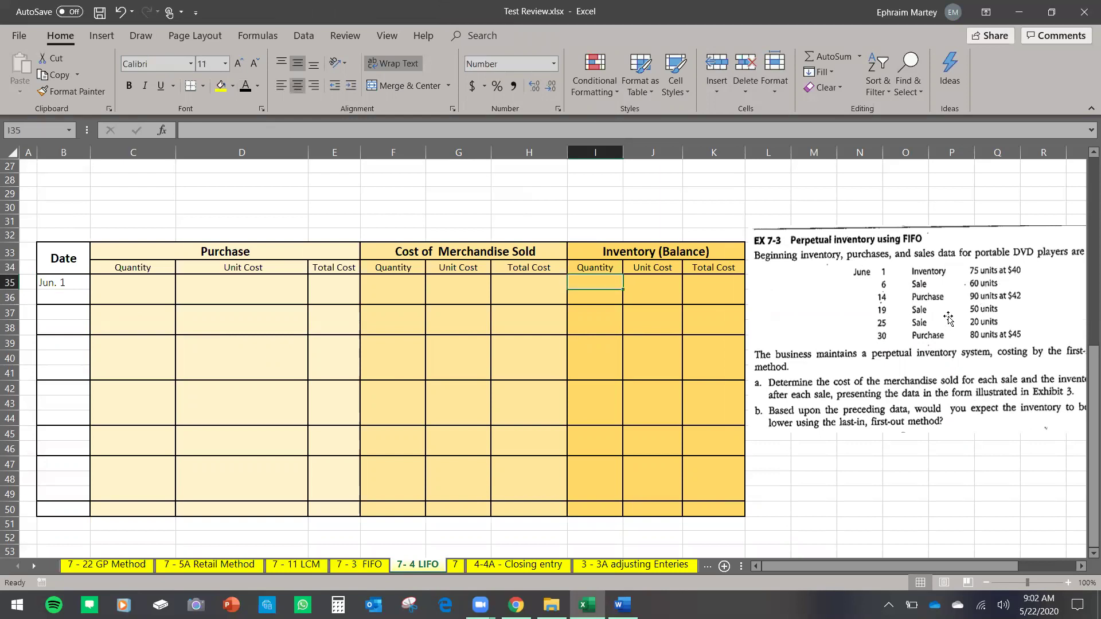
text(75)
click(673, 282)
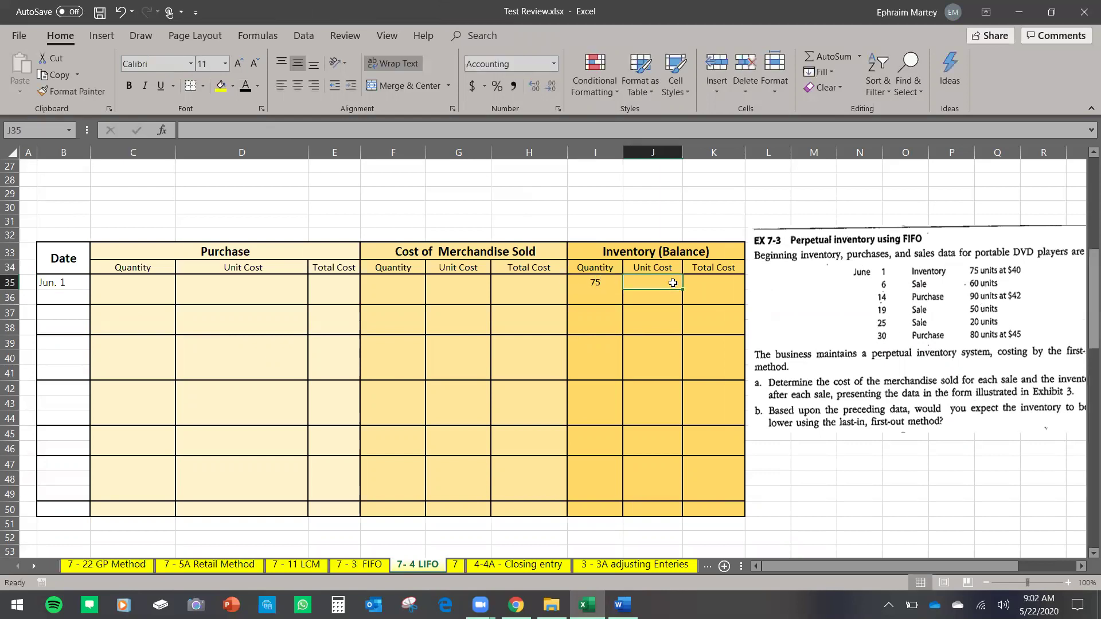
text(40)
Calculate the Jun. 1 inventory total cost in K35 with the formula =J35*I35.
key(Tab)
text(=)
click(669, 283)
text(*)
click(599, 283)
key(Return)
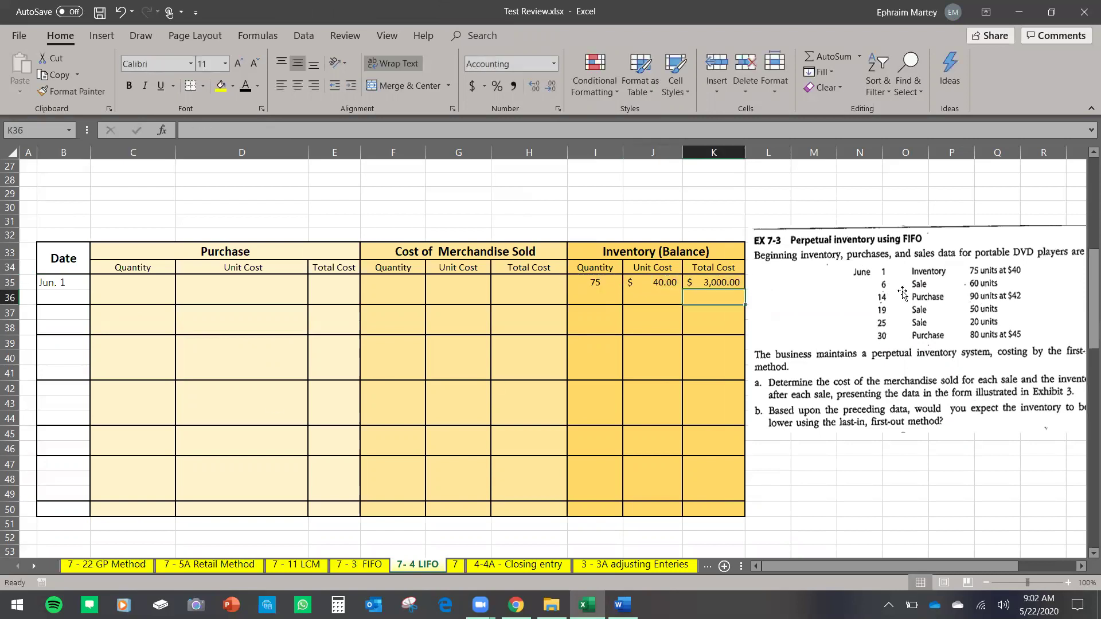
Make the hidden Jun. 6 date in B37 readable and enter 60 as the quantity sold in F37.
drag(410, 254, 440, 375)
click(69, 310)
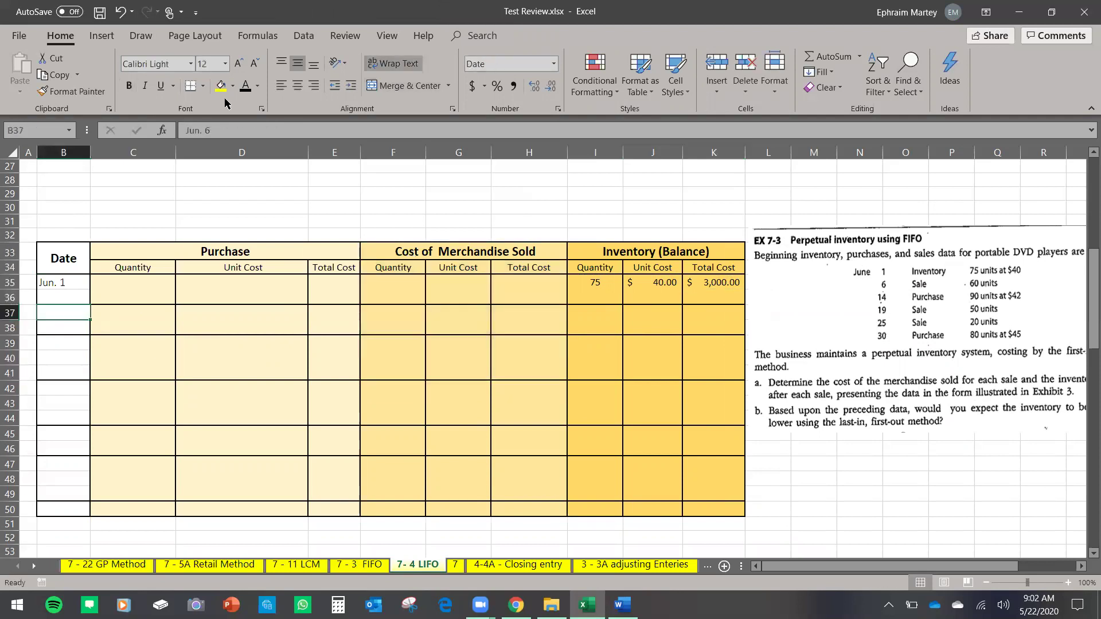
click(245, 86)
click(421, 310)
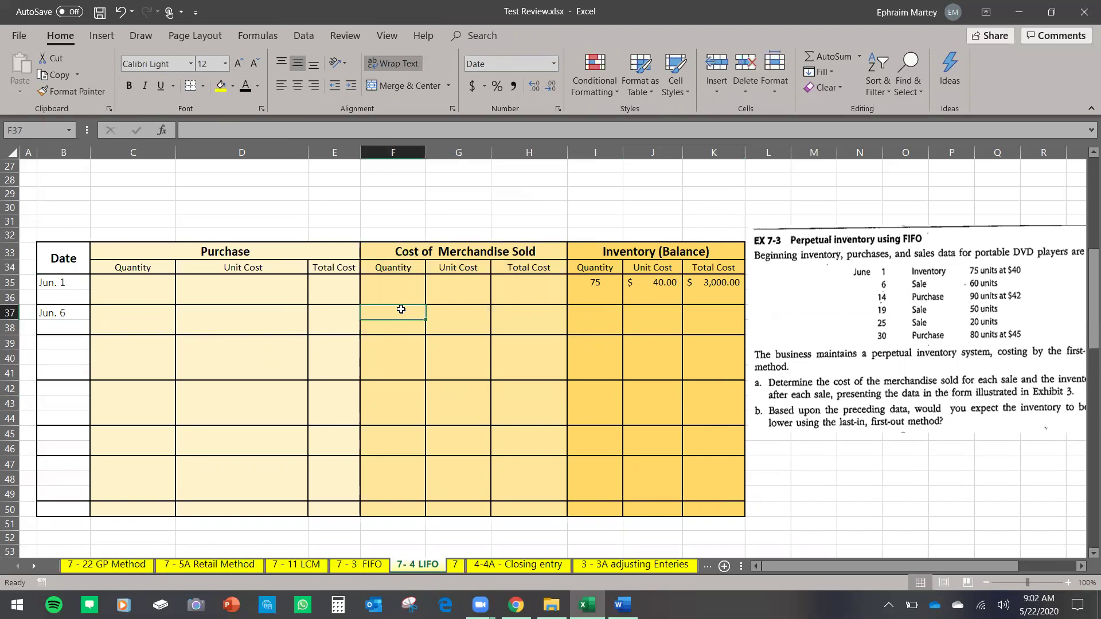
text(60)
Link the unit cost of the Jun. 6 sale in G37 to the Jun. 1 inventory unit cost with =J35.
drag(606, 284, 667, 287)
click(589, 283)
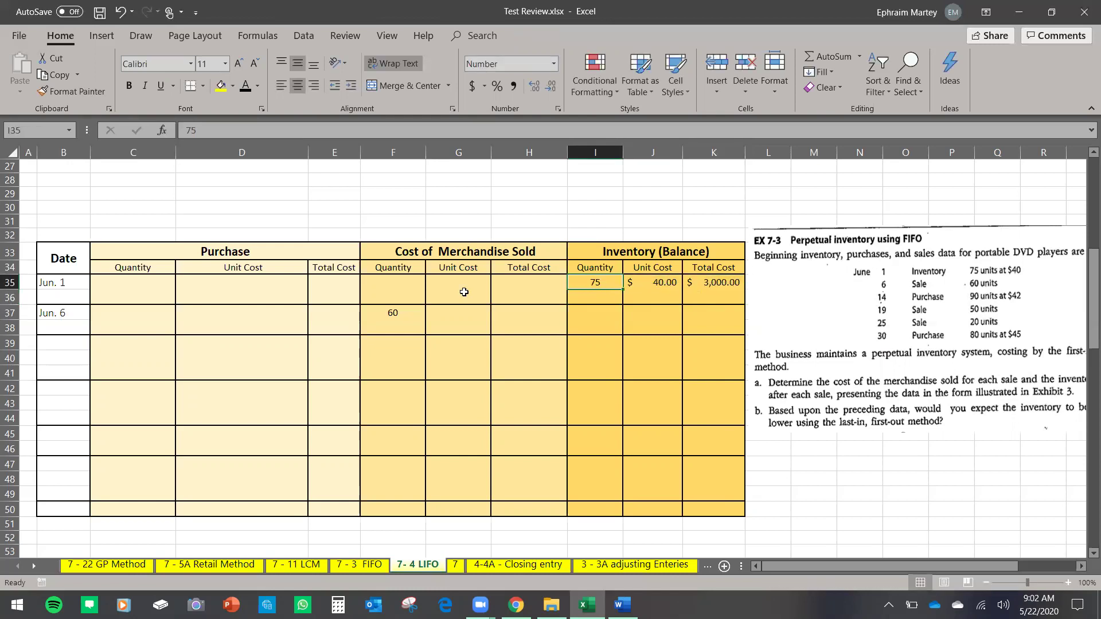
click(446, 312)
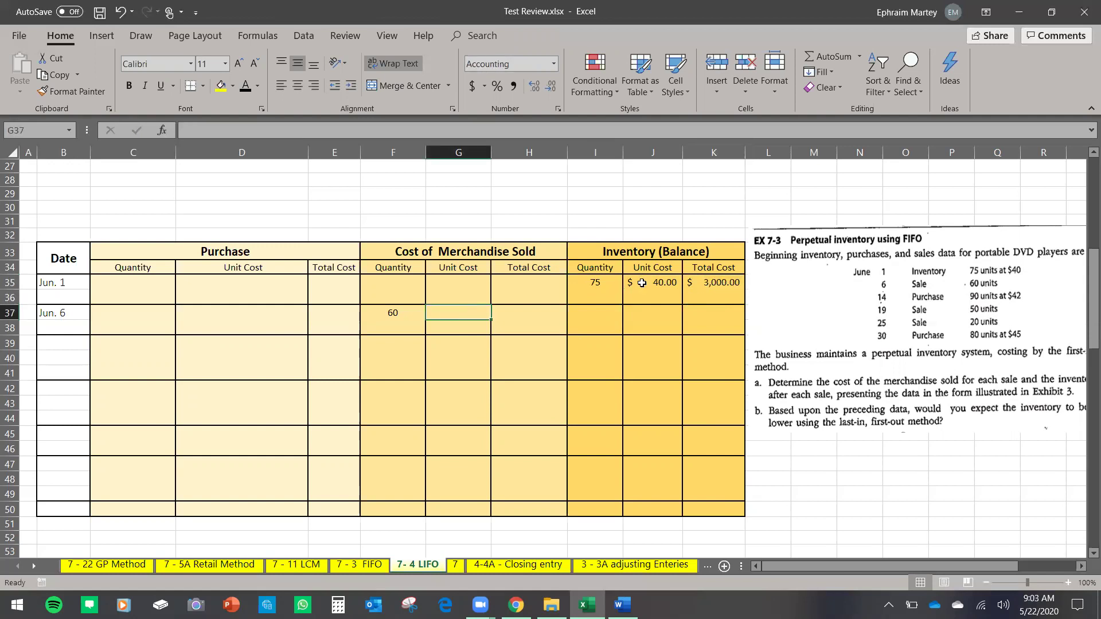
text(=)
click(671, 283)
key(Return)
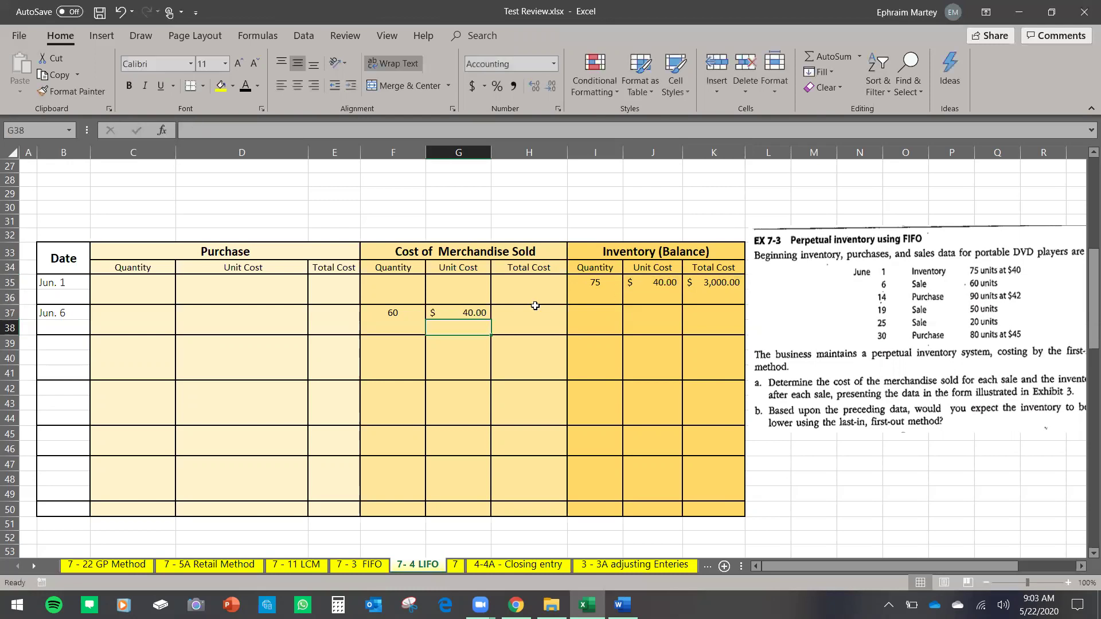
Calculate the total cost of the Jun. 6 sale in H37 with the formula =G37*F37.
click(526, 309)
text(=)
click(453, 312)
text(*)
click(403, 309)
key(Return)
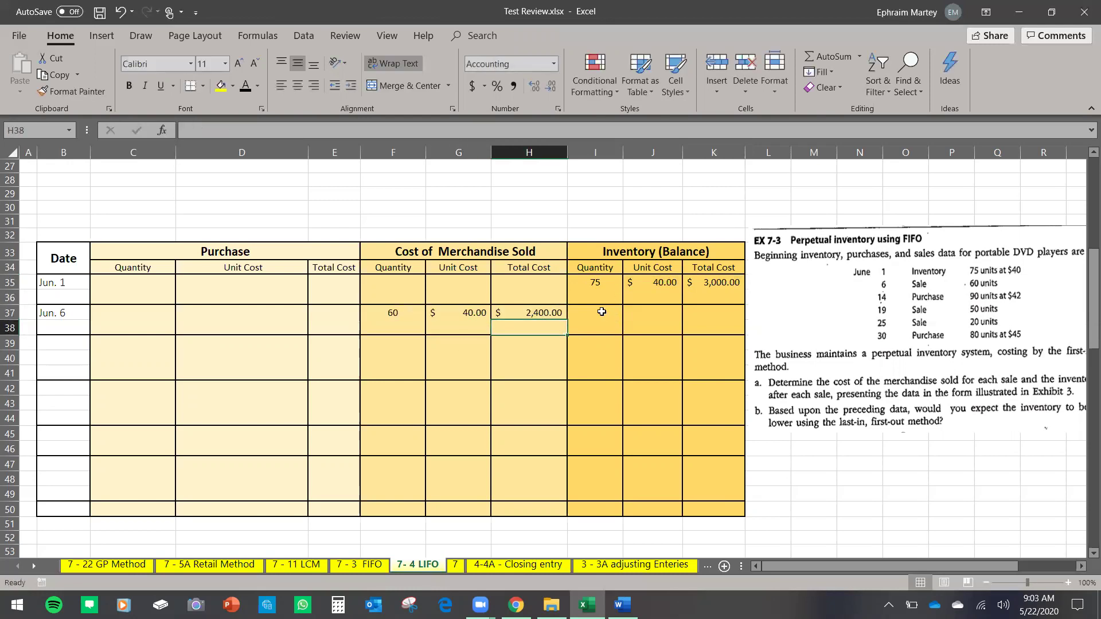
Calculate the inventory quantity left after the Jun. 6 sale in I37 with the formula =I35-F37.
click(580, 310)
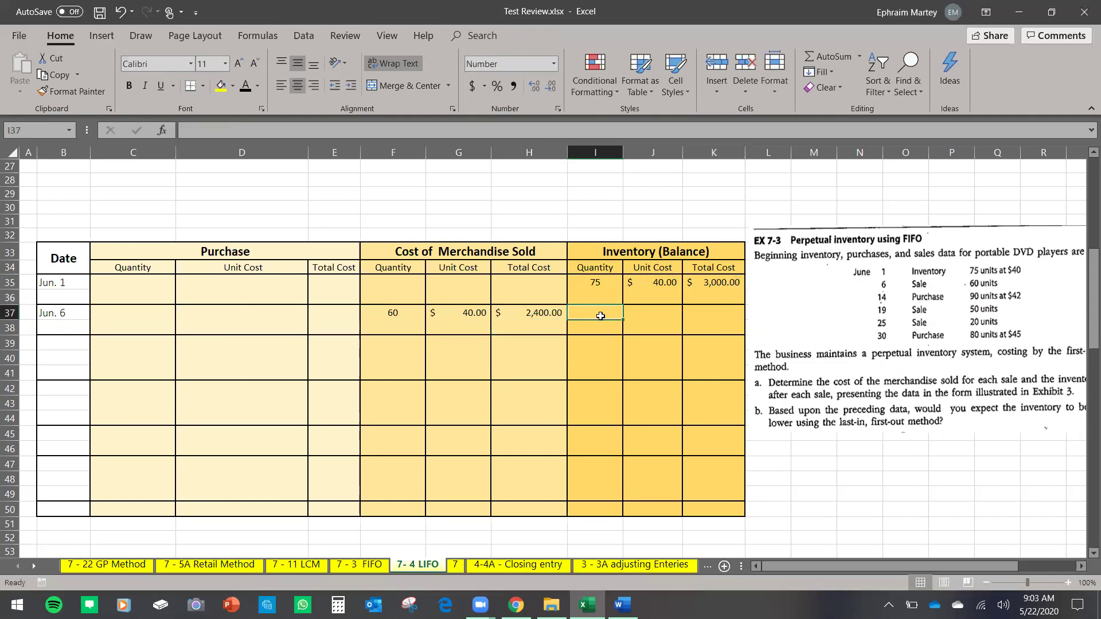
text(=)
click(601, 282)
text(-)
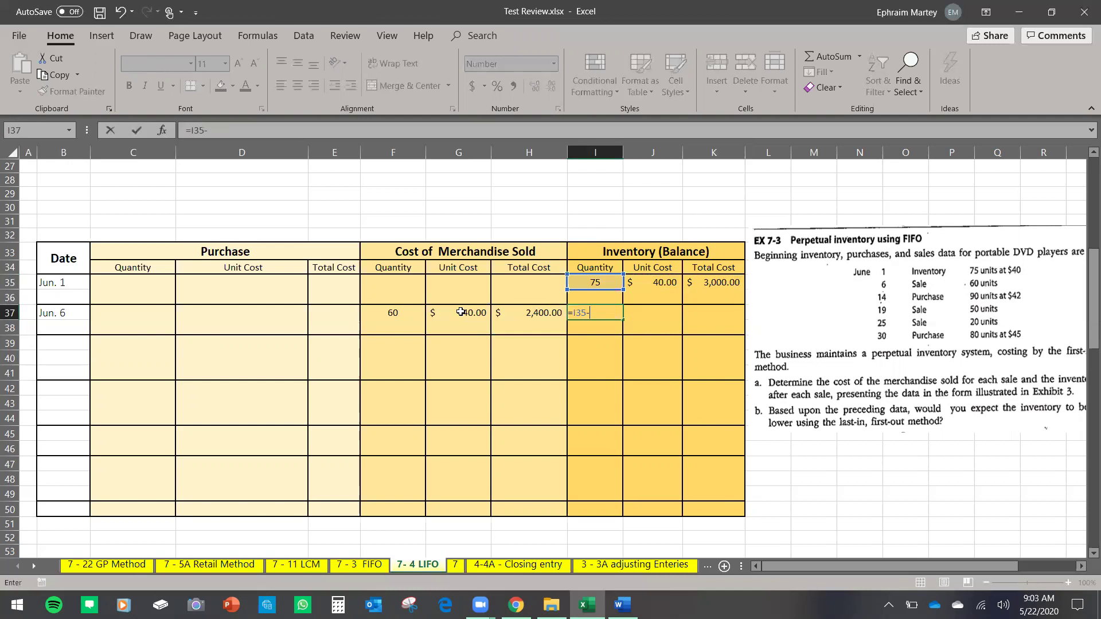
click(397, 315)
key(Return)
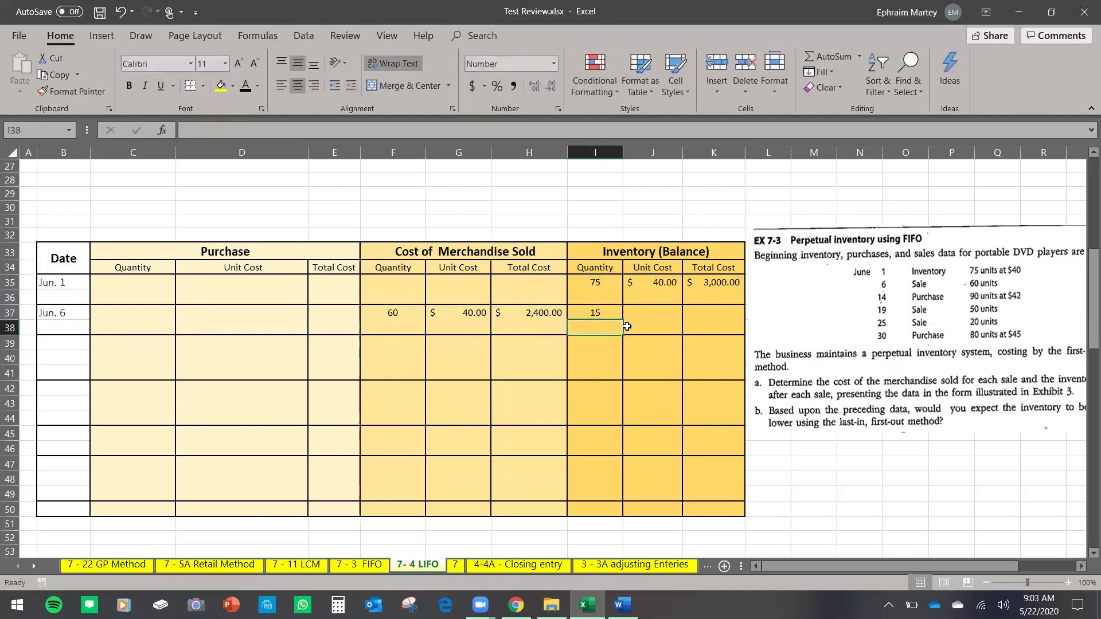
Link the inventory unit cost after the Jun. 6 sale in J37 to the Jun. 1 unit cost with =J35.
double_click(655, 308)
text(=)
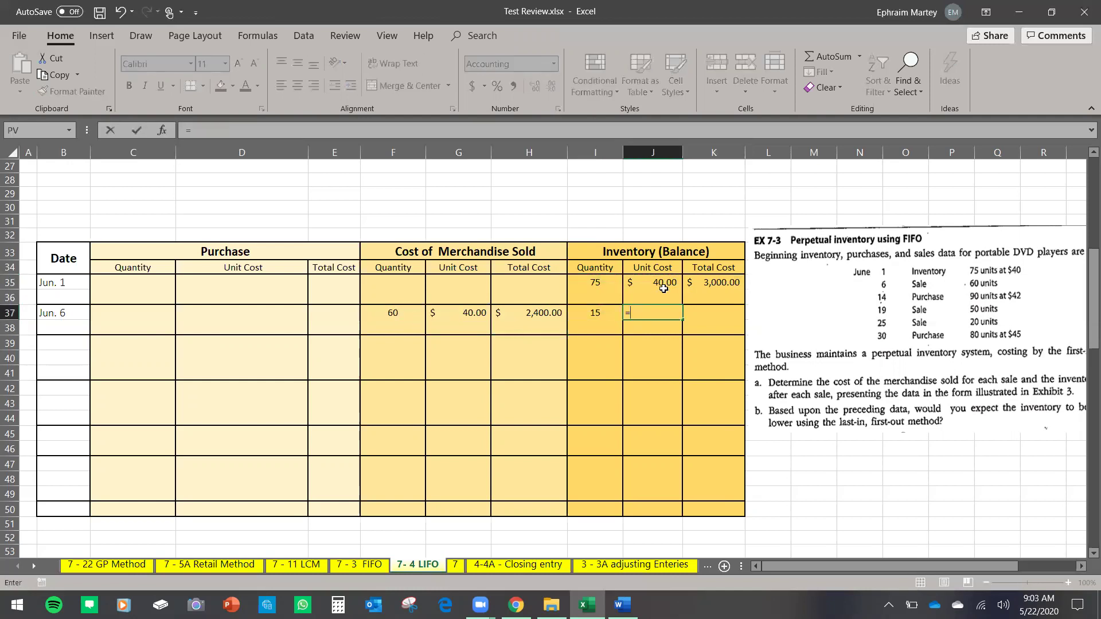
click(666, 284)
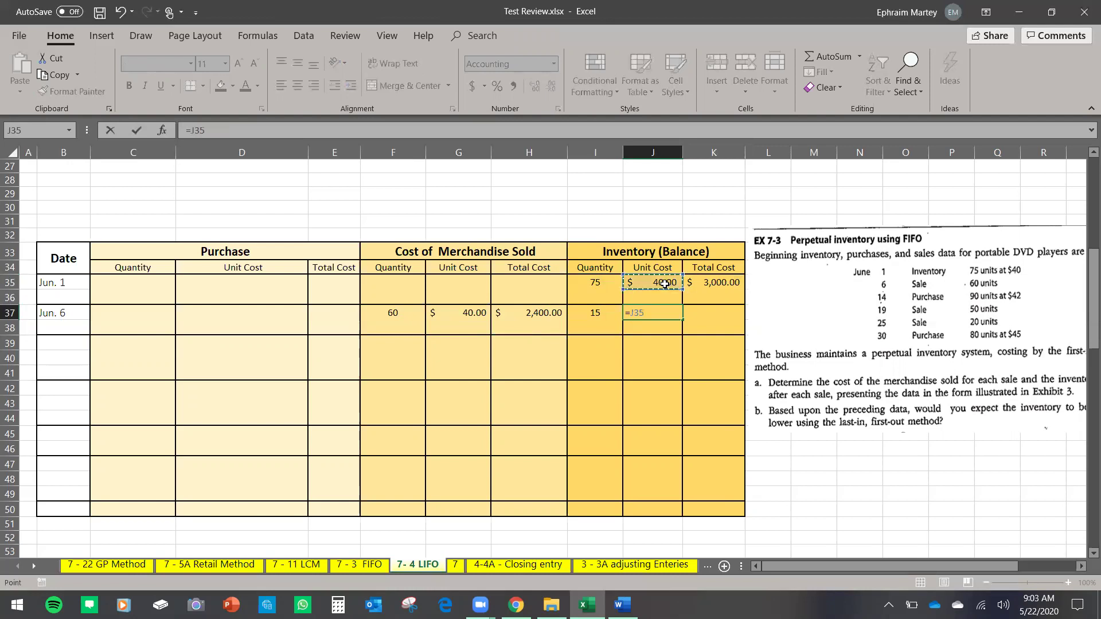
key(Return)
Calculate the inventory total cost after the Jun. 6 sale in K37 with the formula =J37*I37.
click(701, 315)
click(641, 319)
text(*)
click(582, 315)
key(Return)
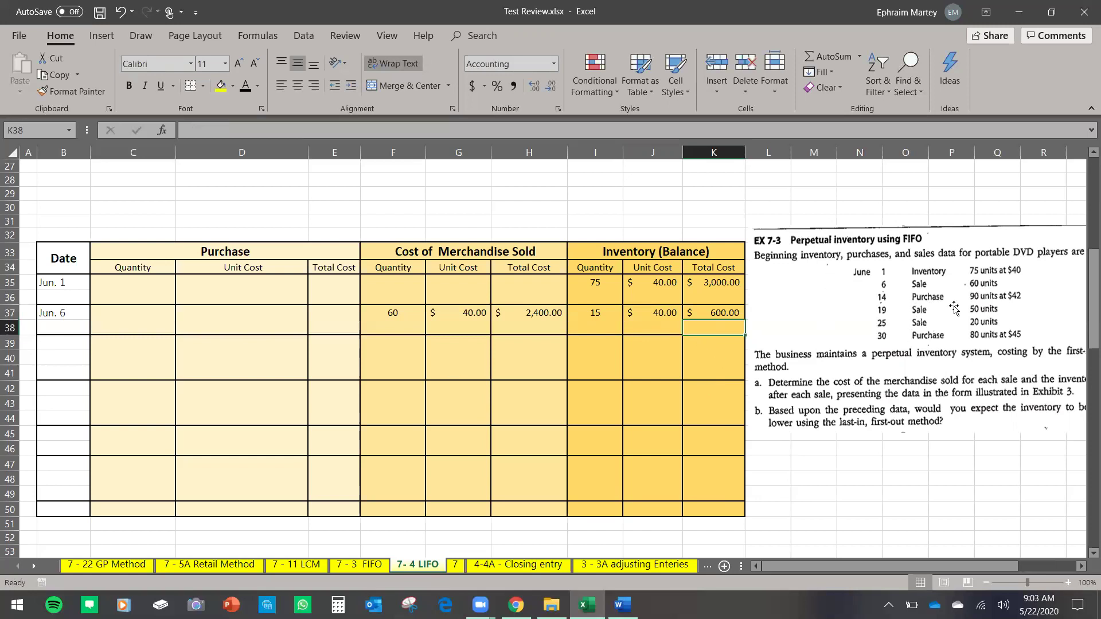
Make the hidden Jun. 14 date in B39 readable and enter the purchase of 90 units in C39 at a unit cost of 42 in D39.
click(62, 339)
click(246, 91)
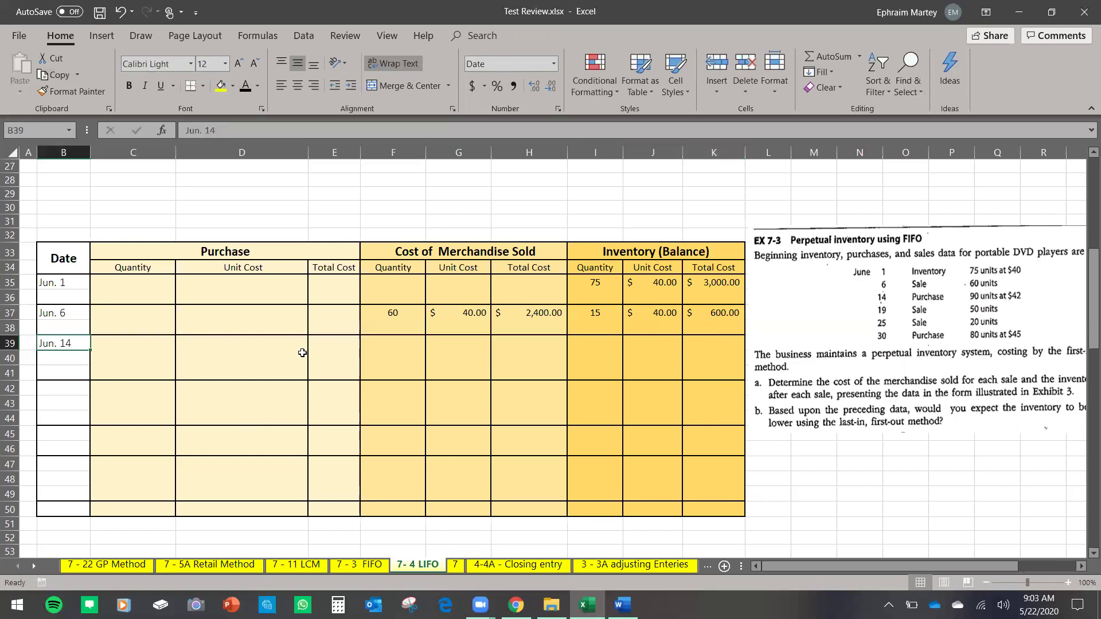
click(148, 340)
text(90)
click(204, 340)
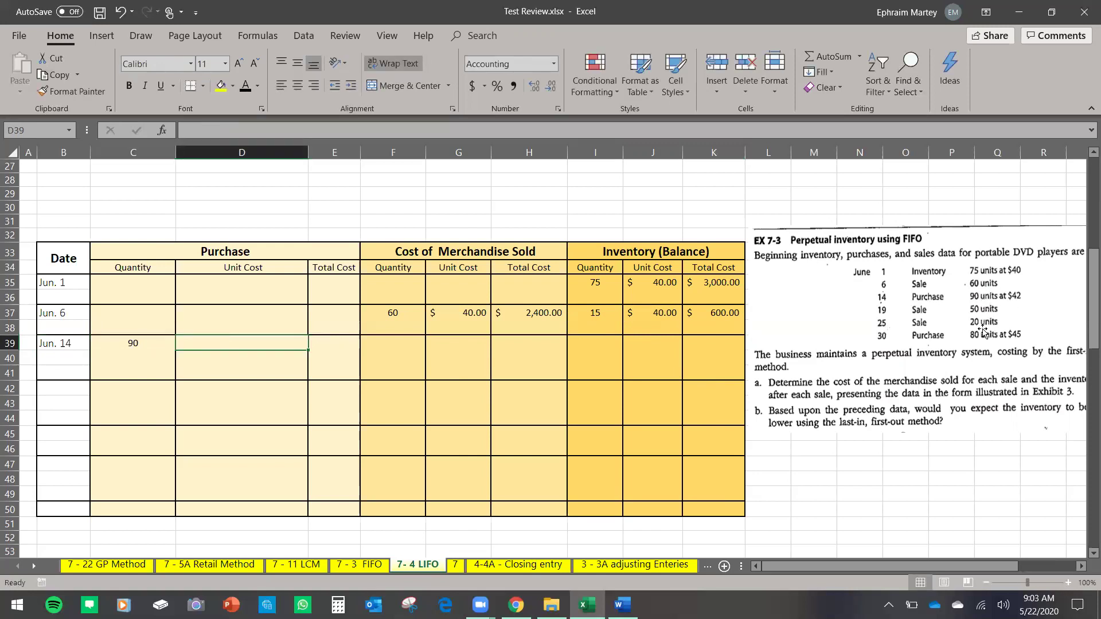
text(42)
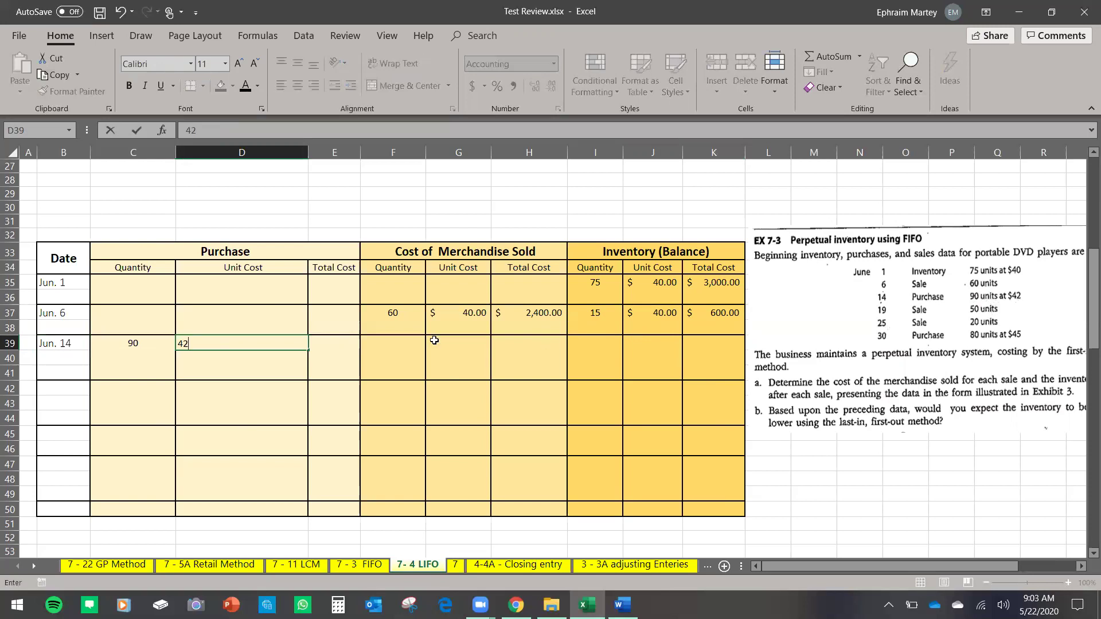
Calculate the total cost of the Jun. 14 purchase in E39 with the formula =D39*C39.
click(356, 343)
text(=)
click(277, 345)
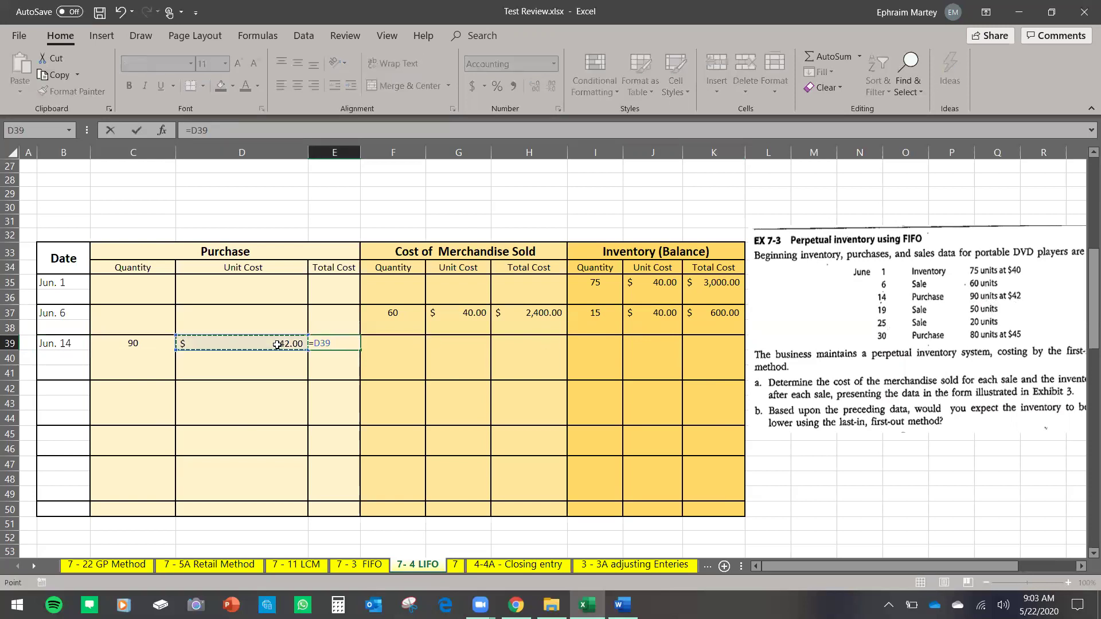
text(*)
click(153, 344)
key(Return)
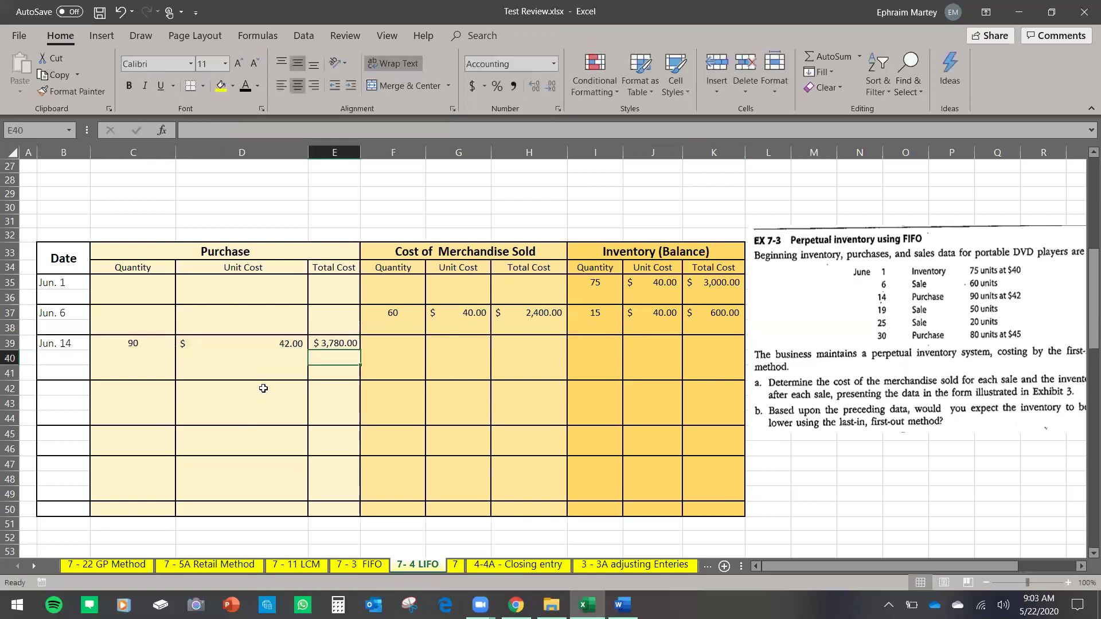
Copy the Jun. 6 inventory balance in I37:K37 and paste it as values into I39:K39.
drag(608, 313, 698, 313)
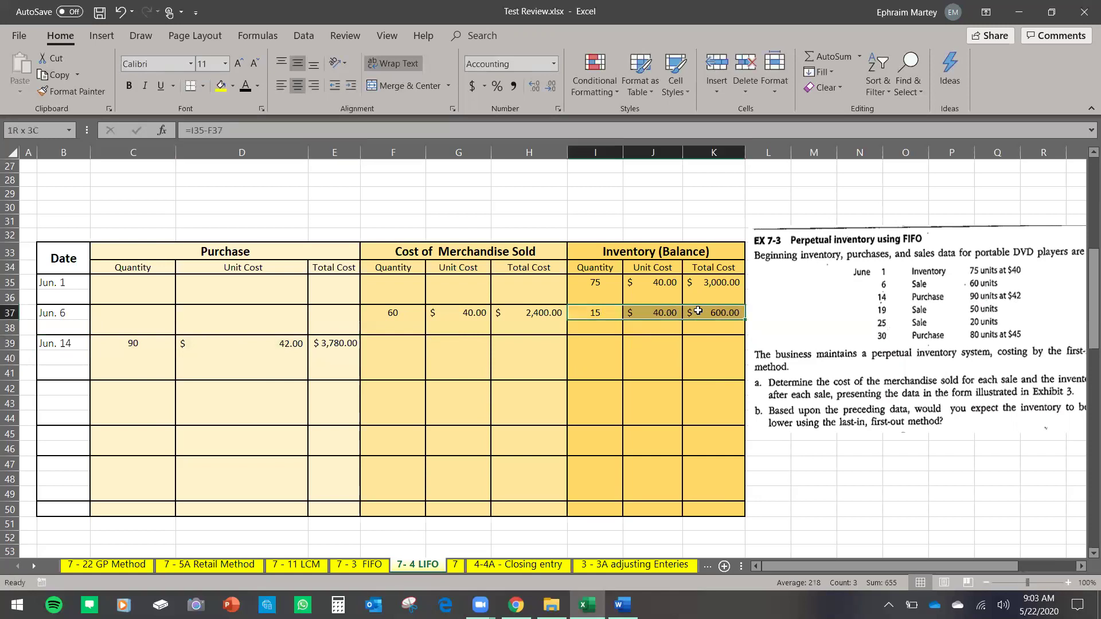
key(ctrl+c)
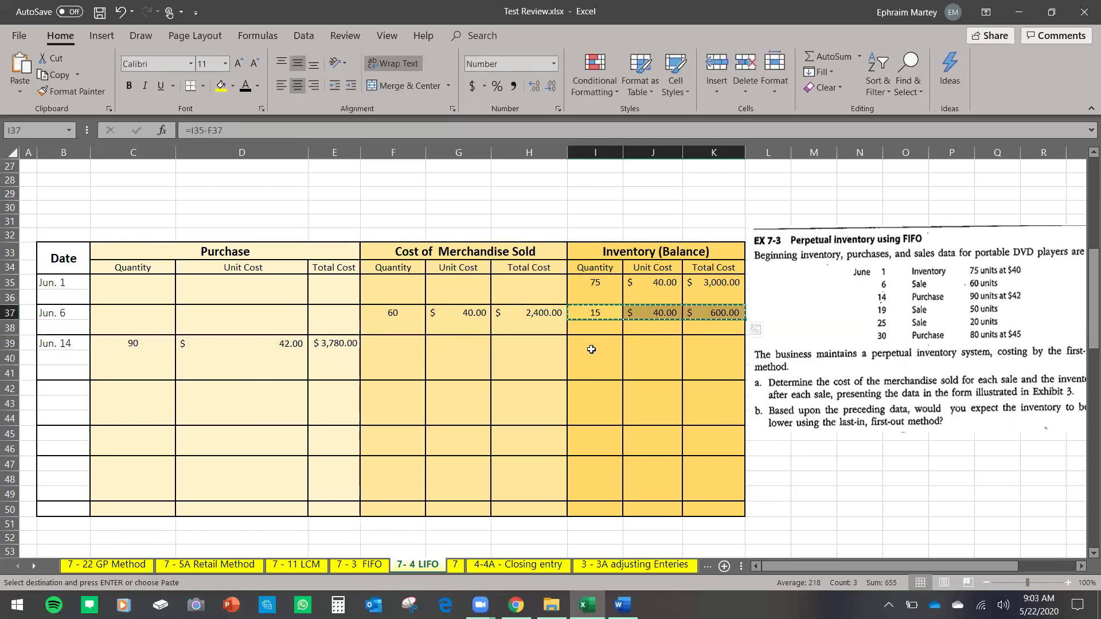
click(592, 344)
right_click(600, 346)
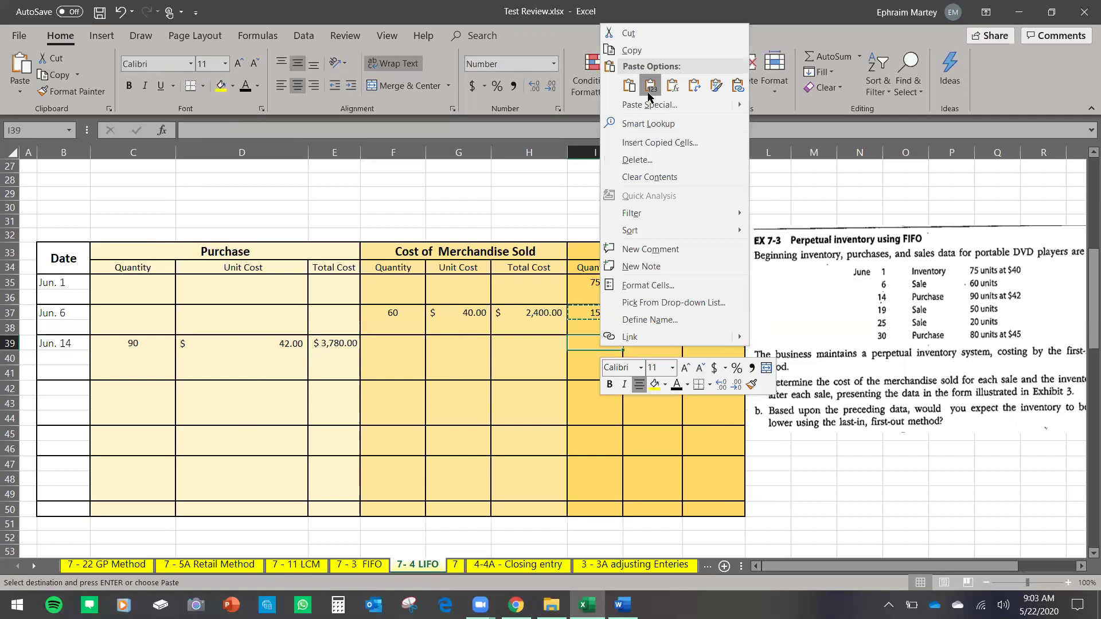
click(650, 85)
key(Down)
Copy the Jun. 14 purchase quantity, unit cost and total cost from C39:E39 into the inventory balance at I40:K40.
drag(155, 343, 337, 348)
key(ctrl+c)
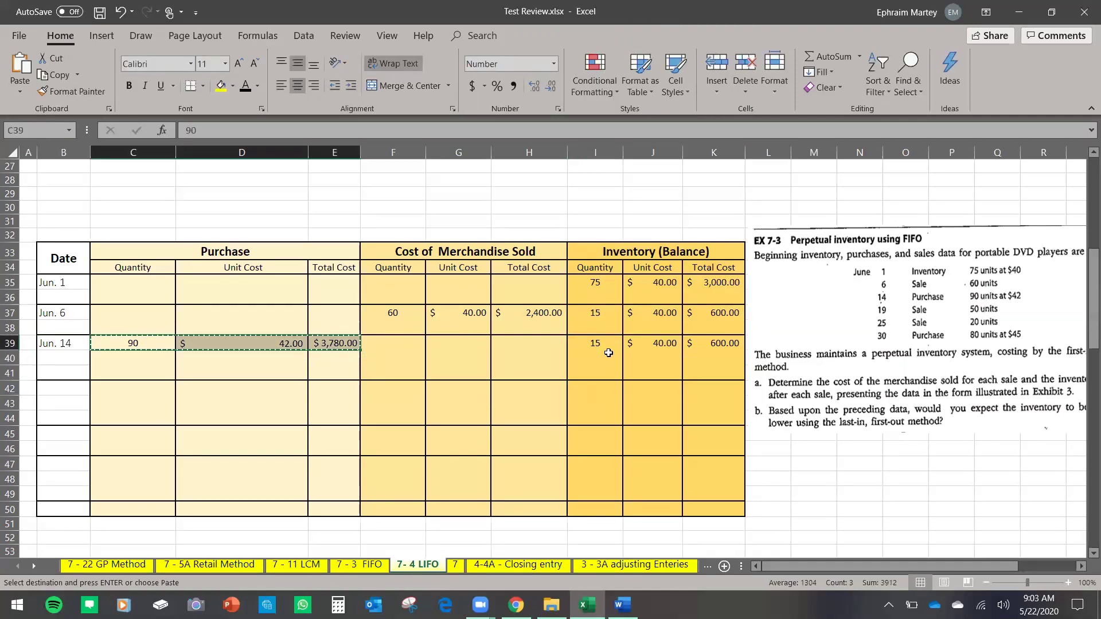
click(606, 357)
right_click(606, 359)
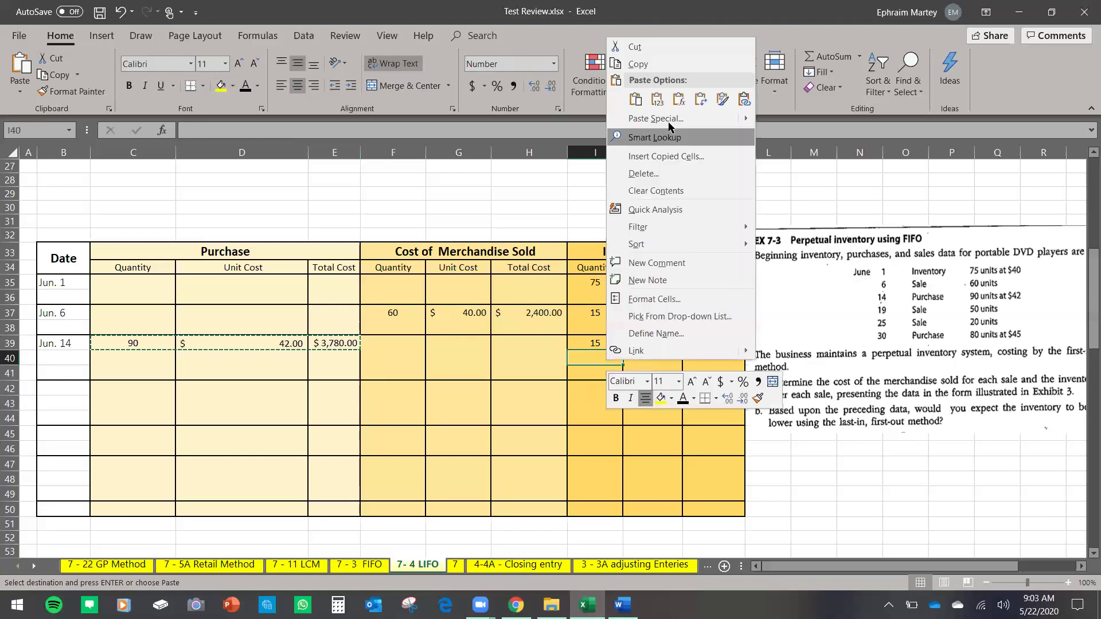
click(643, 102)
click(635, 400)
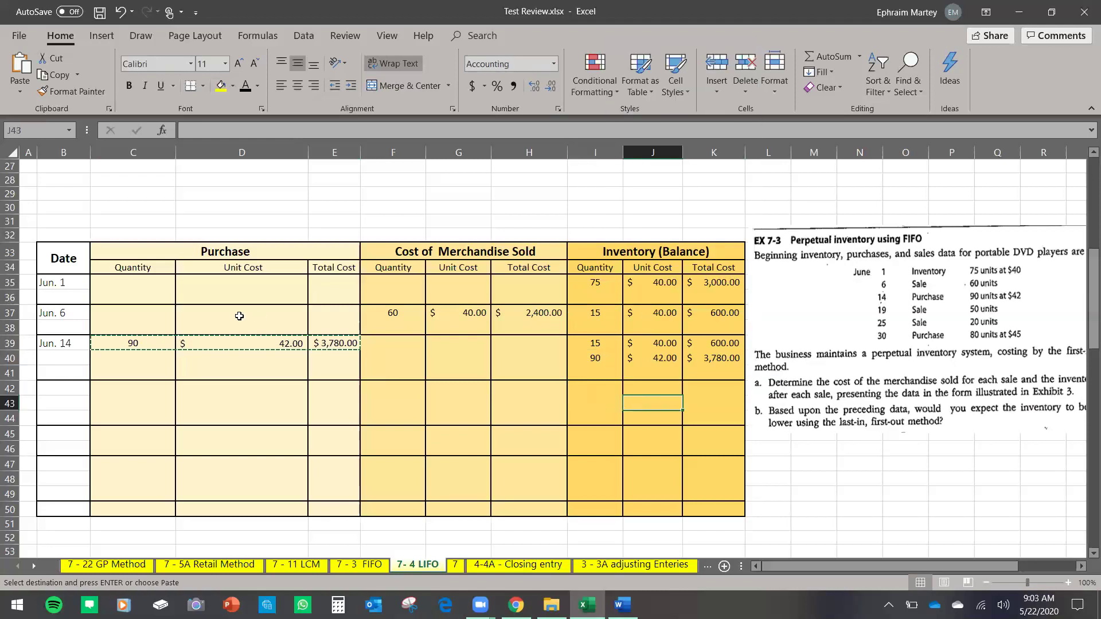
key(Escape)
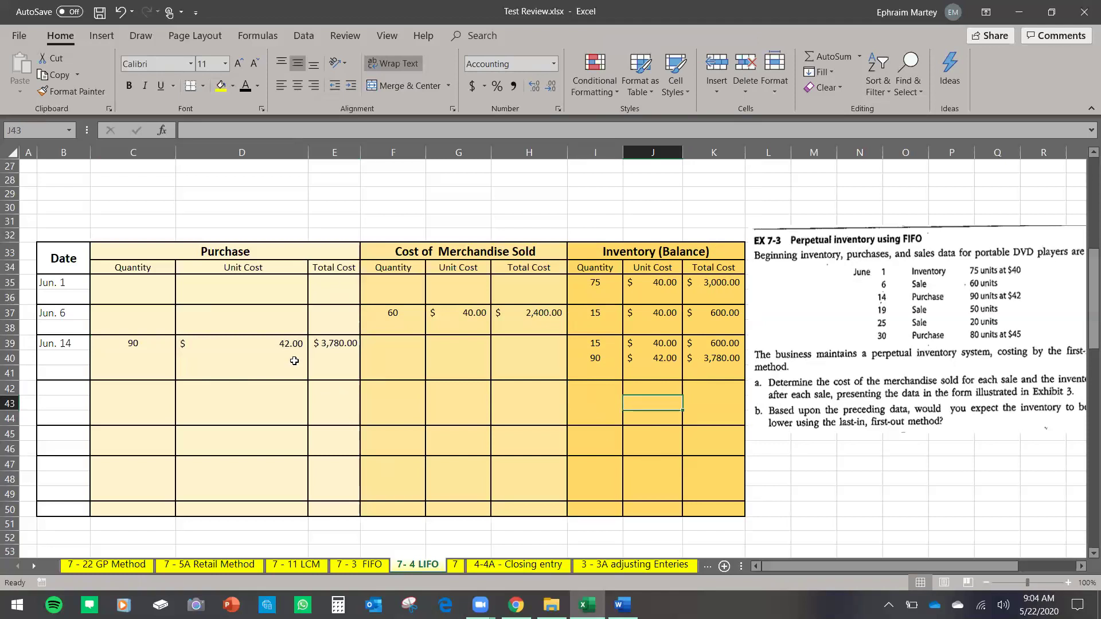
Make the hidden Jun. 19 date in B42 readable.
drag(462, 243, 462, 360)
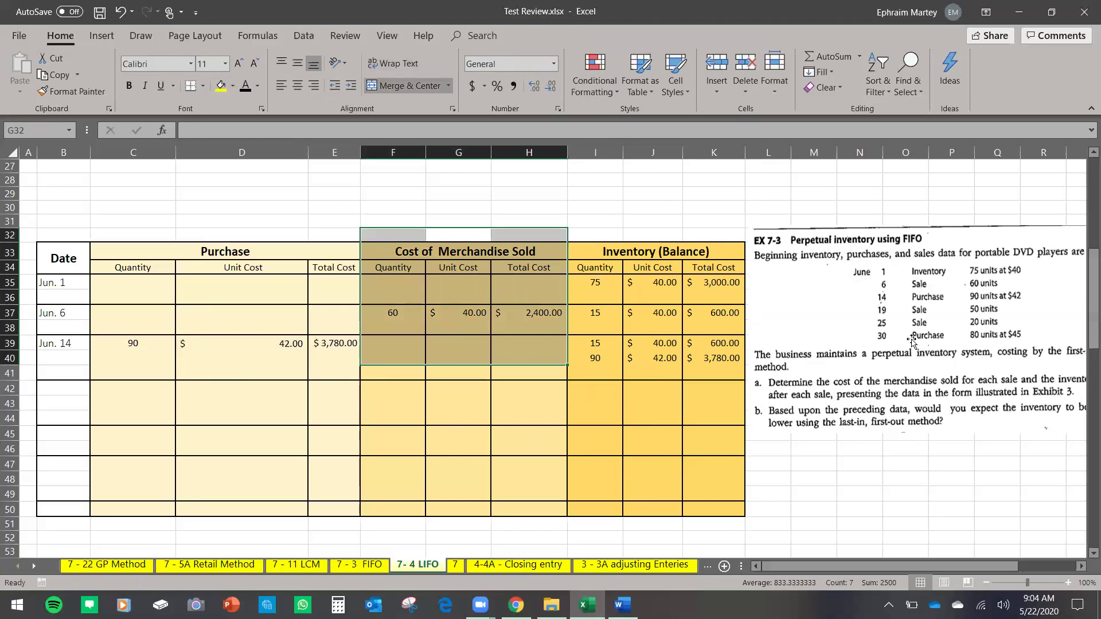
click(884, 315)
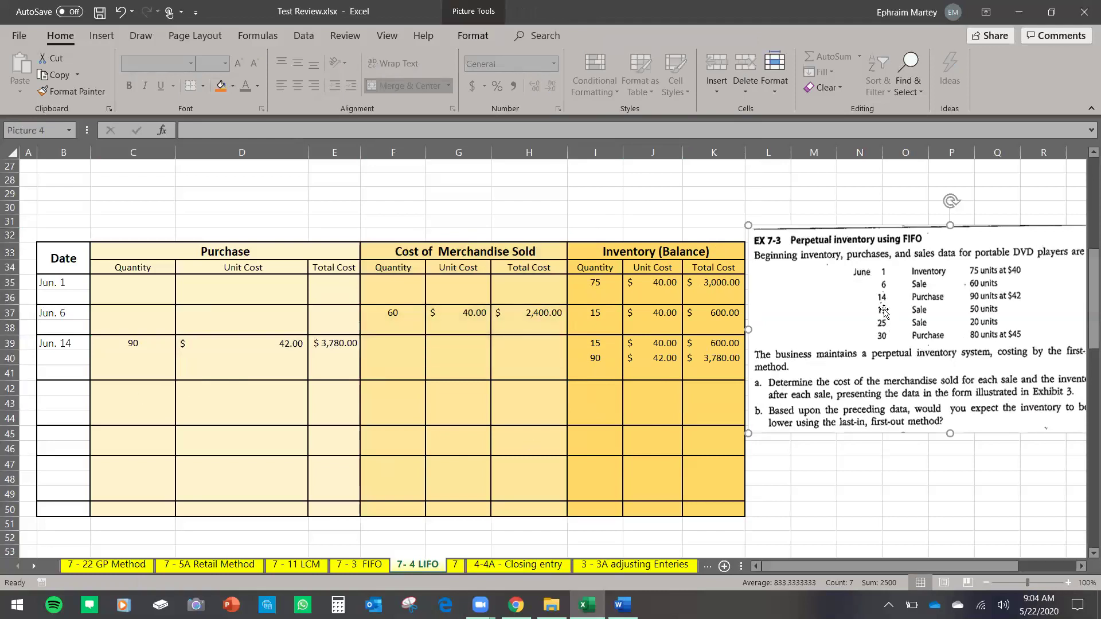
click(84, 394)
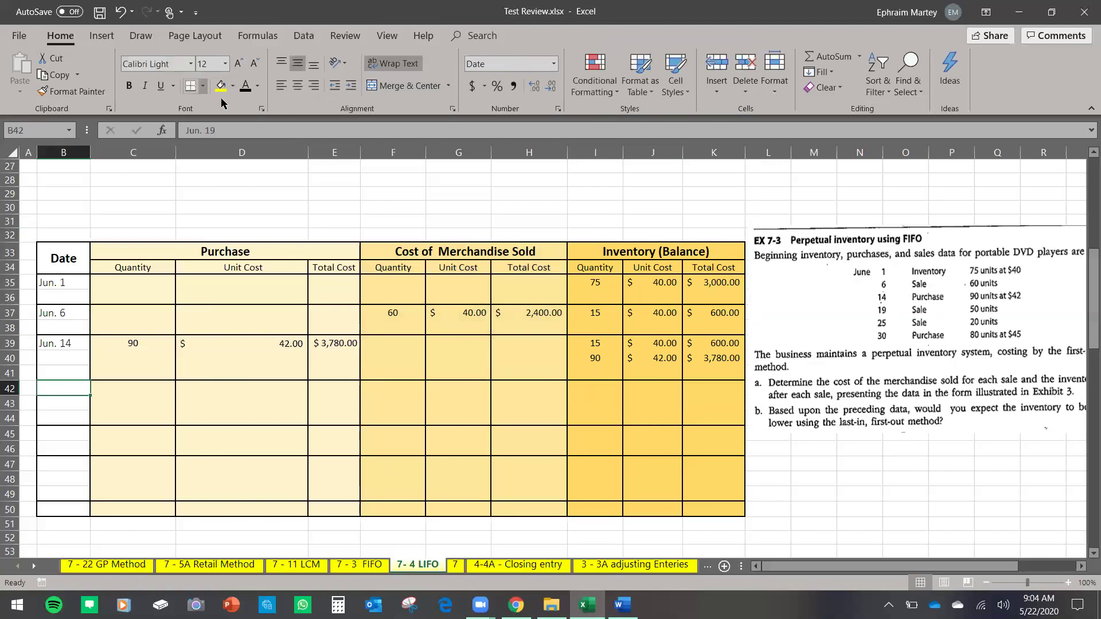
text(Jun. 19)
click(241, 403)
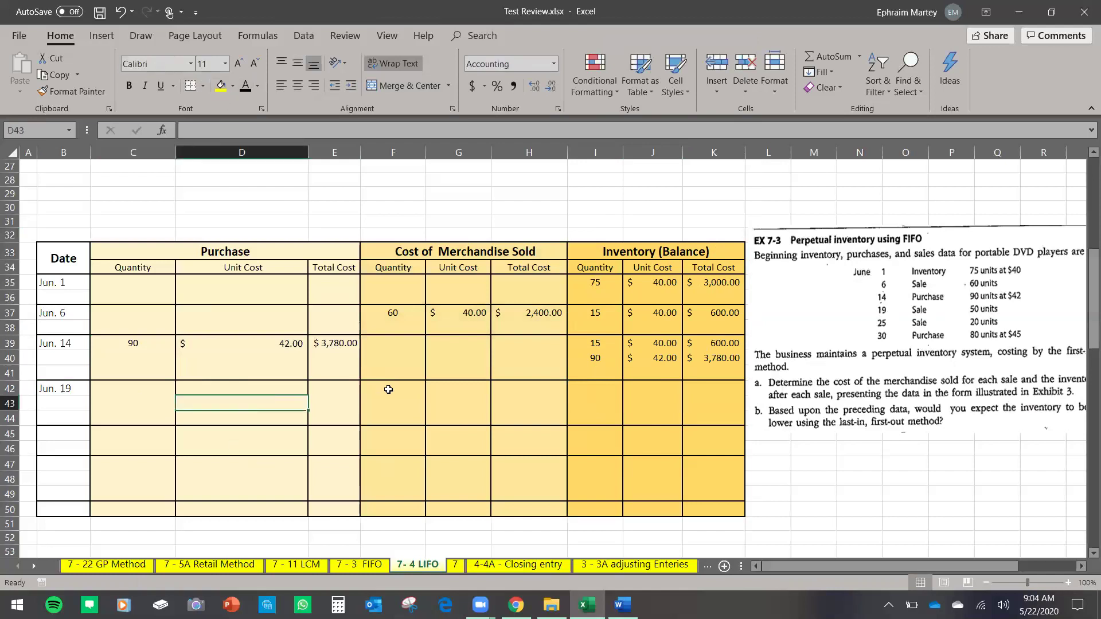
Enter 50 in F42 as the quantity sold on Jun. 19.
click(395, 392)
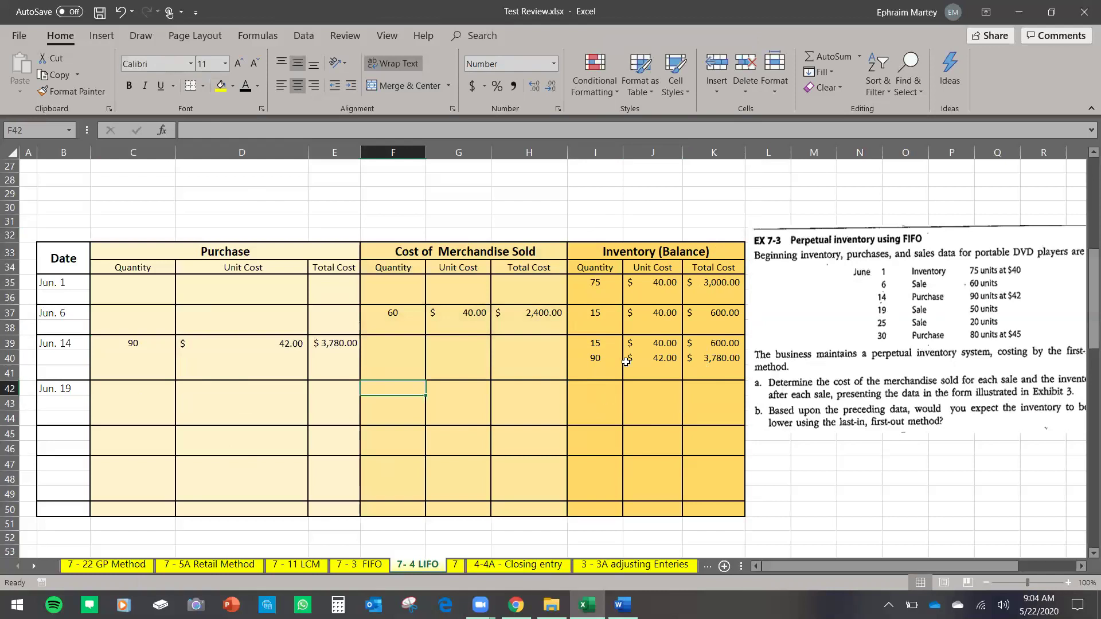
drag(584, 361, 712, 361)
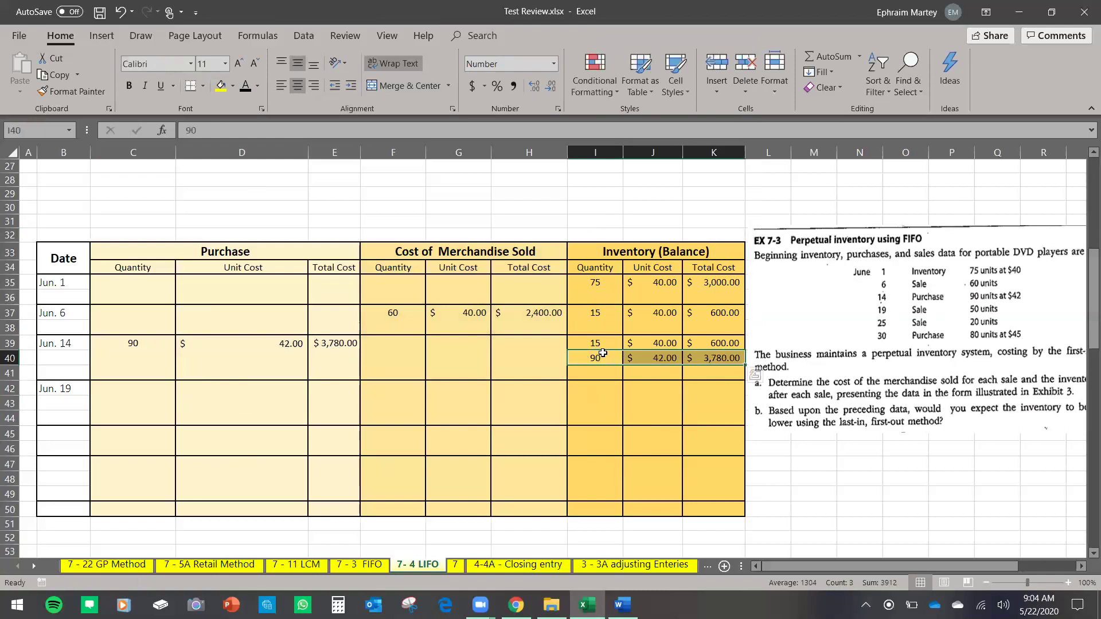
drag(593, 343, 706, 343)
drag(594, 360, 688, 362)
click(397, 392)
text(50)
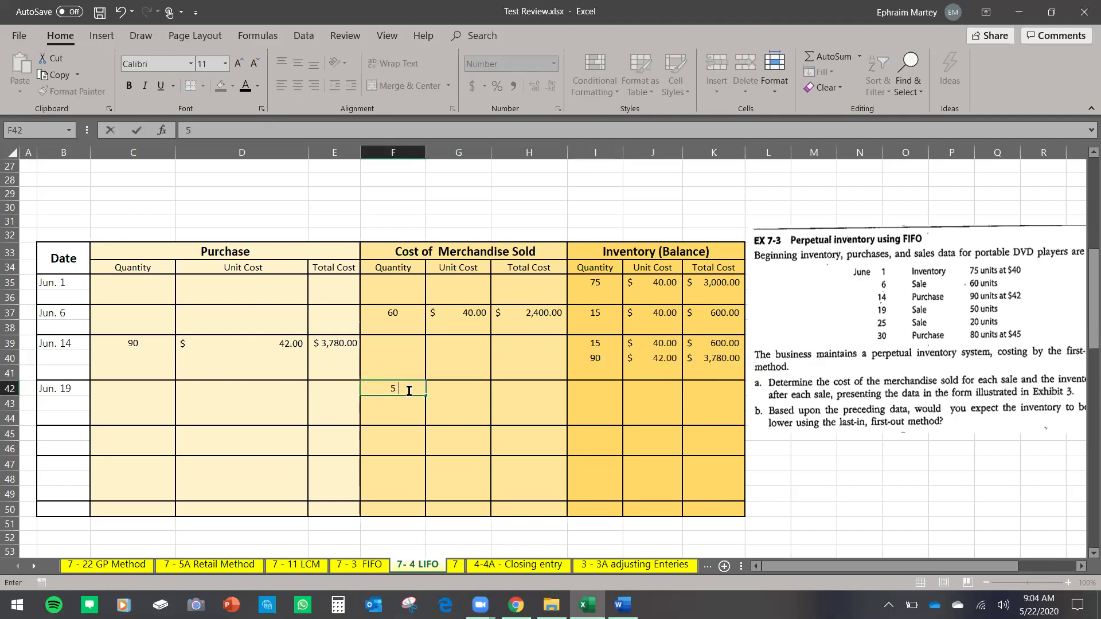
Link the unit cost of the Jun. 19 sale in G42 to the latest purchase layer with =J40.
key(Tab)
text(=)
click(639, 359)
key(Return)
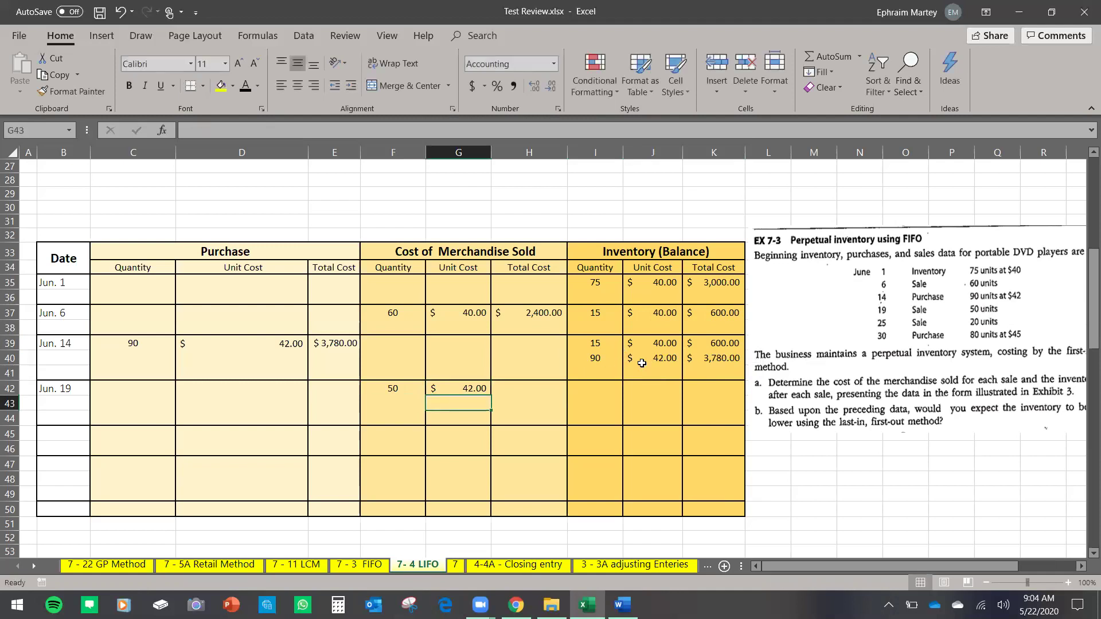
Calculate the total cost of the Jun. 19 sale in H42 with the formula =G42*F42.
click(521, 393)
text(=)
click(480, 388)
text(*)
click(402, 384)
key(Return)
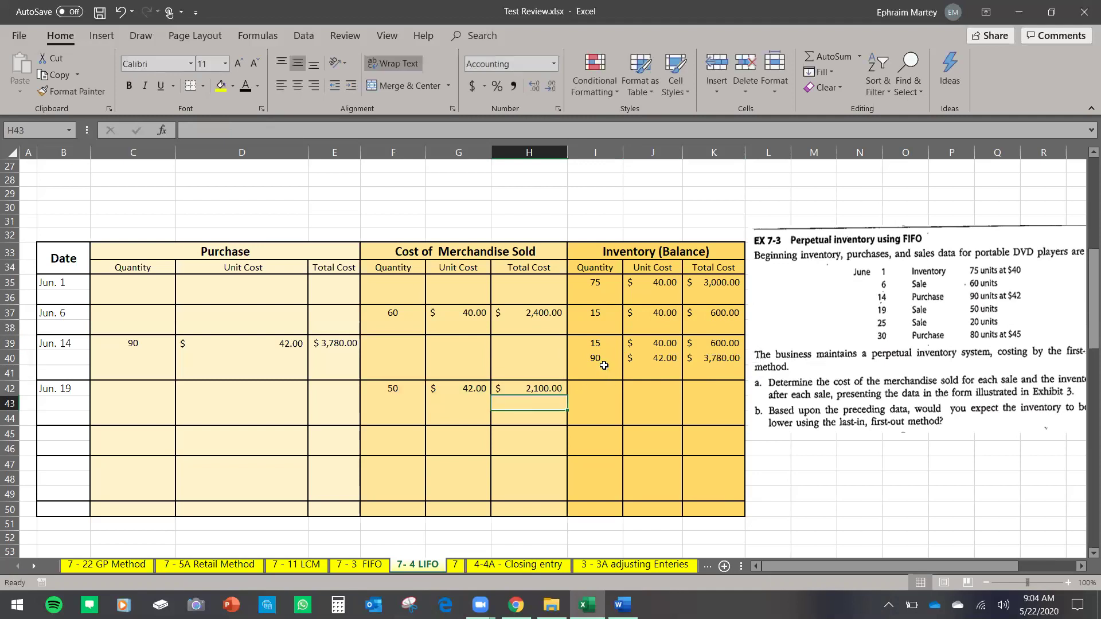
Copy the older inventory layer in I39:K39 into the Jun. 19 inventory balance at I42:K42.
drag(591, 351, 716, 346)
key(ctrl+c)
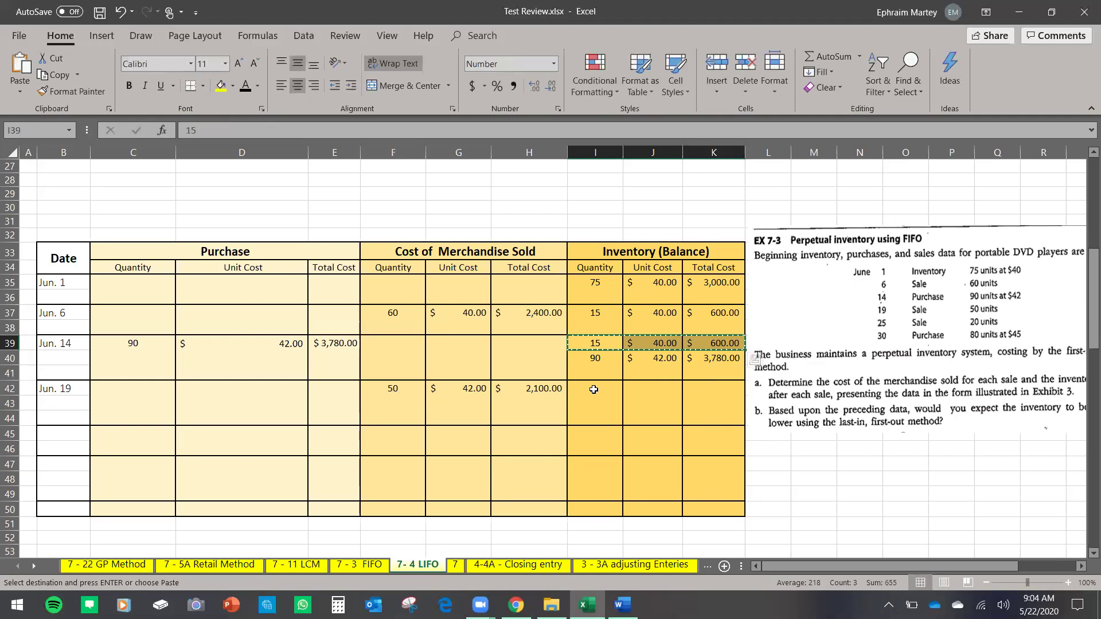
right_click(594, 391)
click(636, 133)
drag(597, 356, 685, 351)
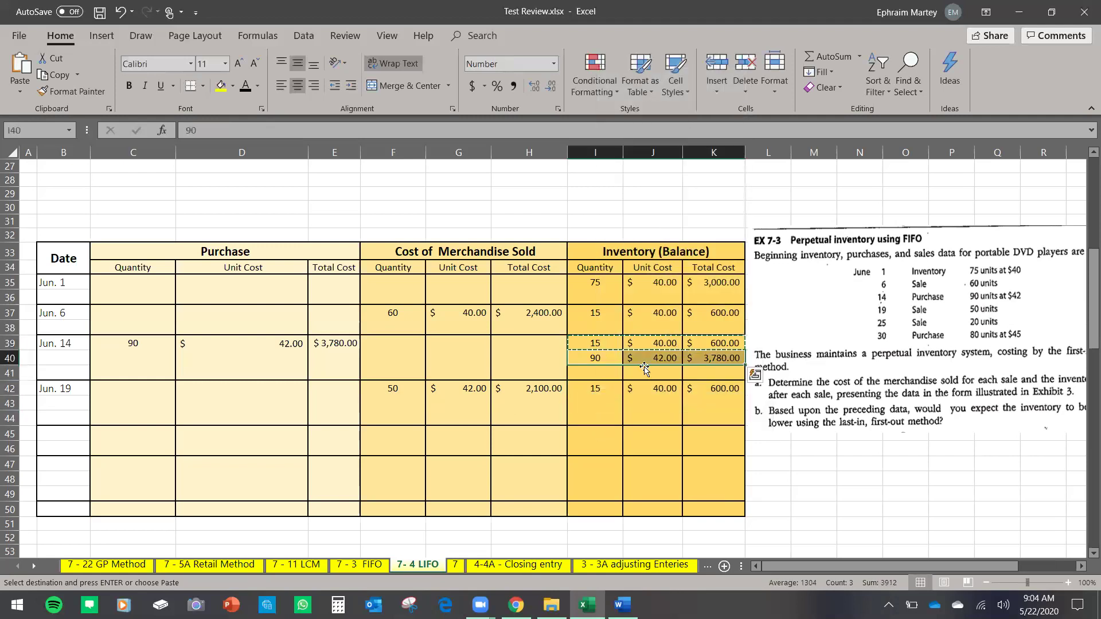
key(Escape)
Calculate the newer layer's quantity left after the Jun. 19 sale in I43 with the formula =I40-F42.
click(607, 401)
text(=)
click(606, 355)
text(-)
click(388, 389)
key(Return)
Link the unit cost of the remaining newer layer in J43 to the Jun. 14 layer with =J40.
click(638, 404)
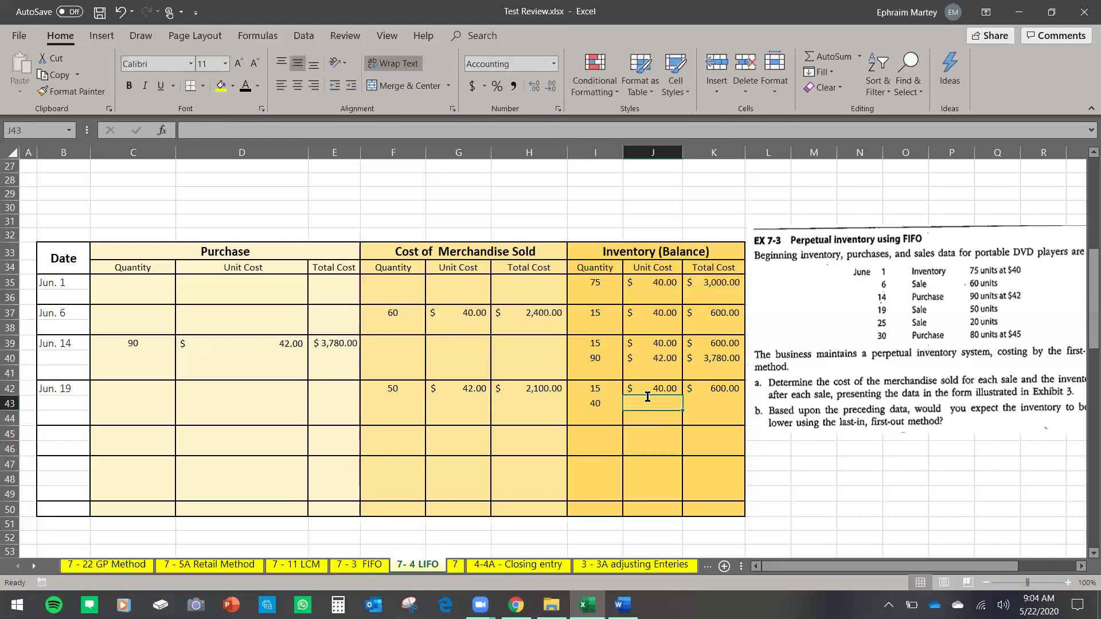
text(=)
click(667, 360)
key(Return)
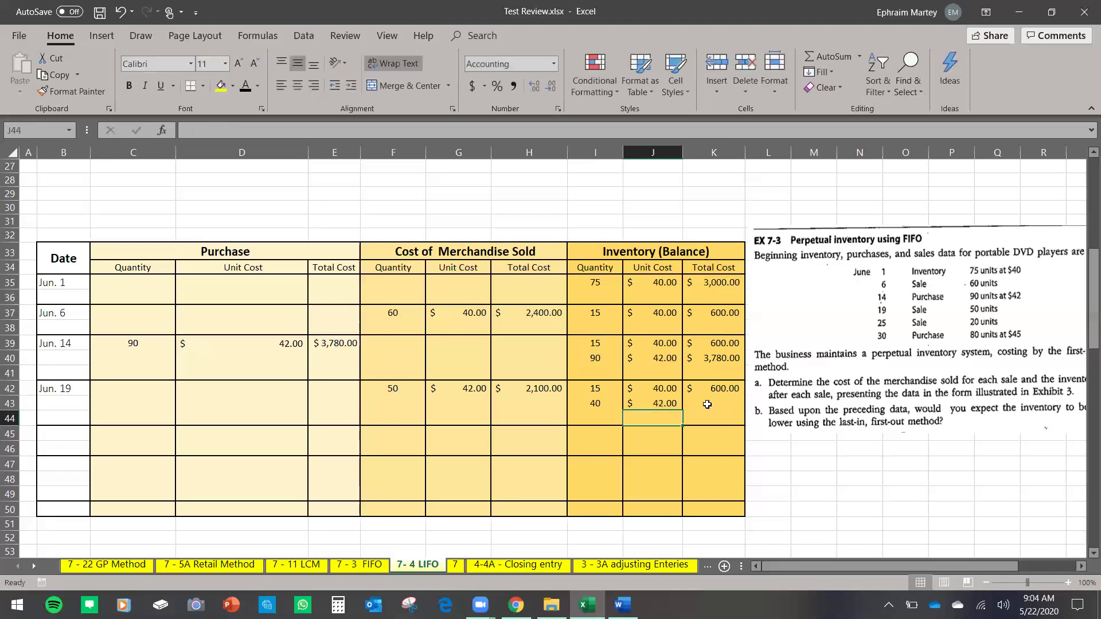
Calculate the total cost of the remaining newer layer in K43 with the formula =J43*I43.
click(707, 405)
text(=)
click(659, 404)
text(*)
click(612, 401)
key(Return)
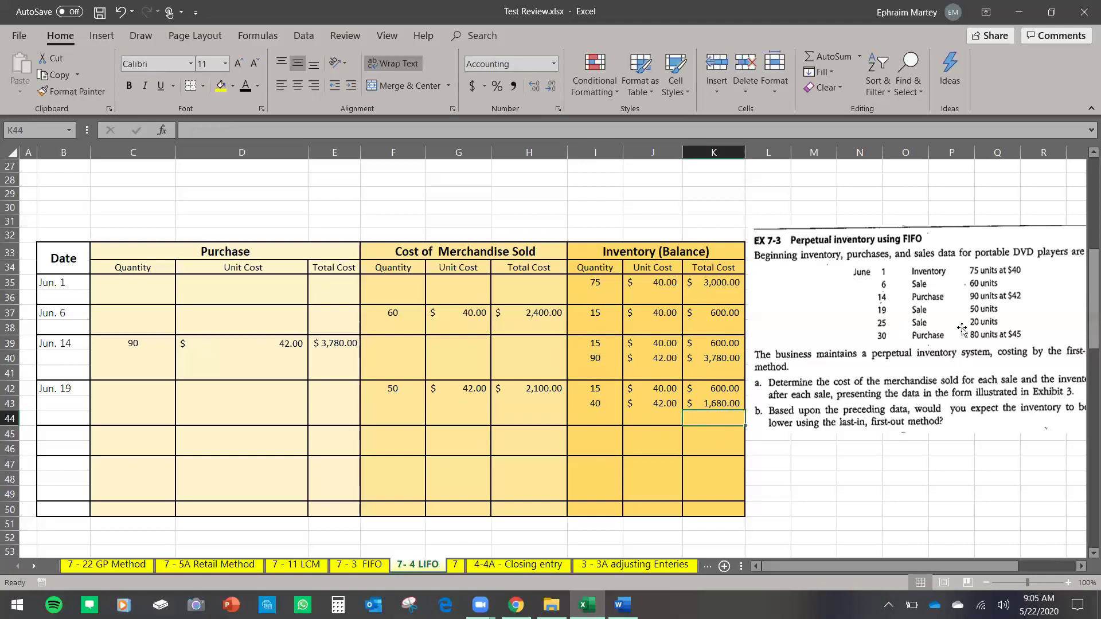
Make the hidden Jun. 25 date in B45 readable and go to that sale's quantity cell, F45.
click(64, 436)
key(ctrl+v)
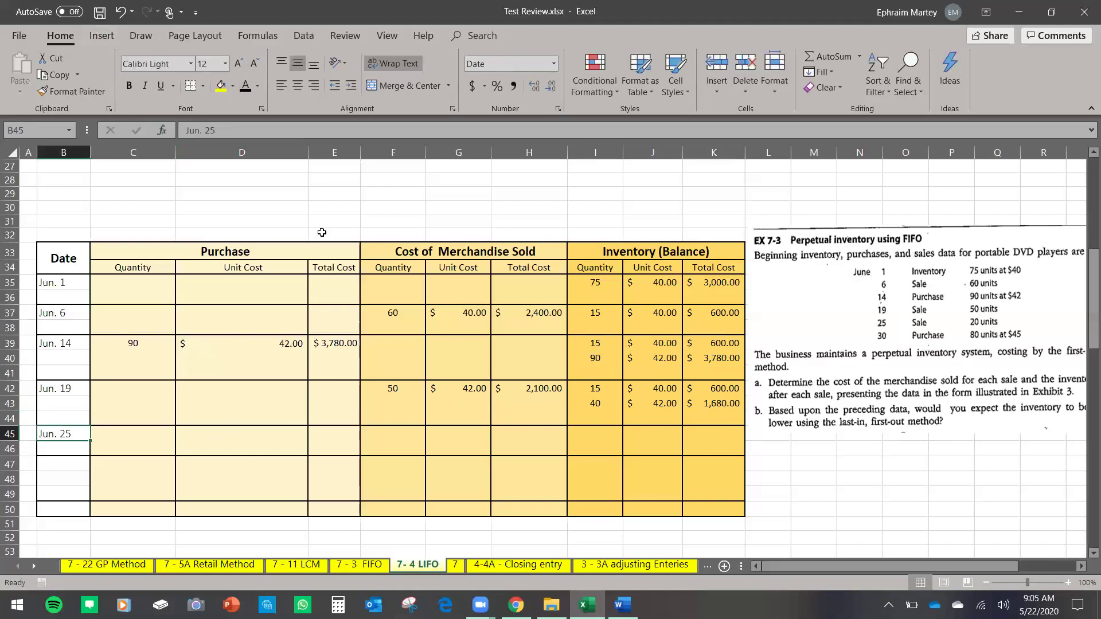
click(393, 434)
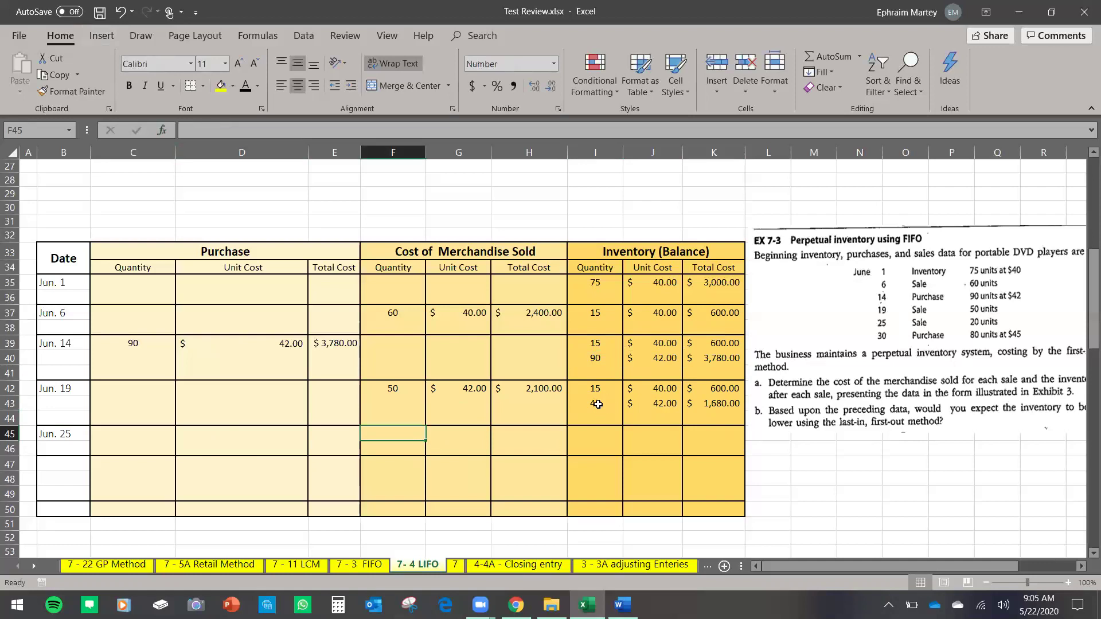
Compare the two Jun. 19 inventory layers in rows 42 and 43 to decide which one the Jun. 25 sale draws from.
drag(598, 404, 715, 405)
click(605, 388)
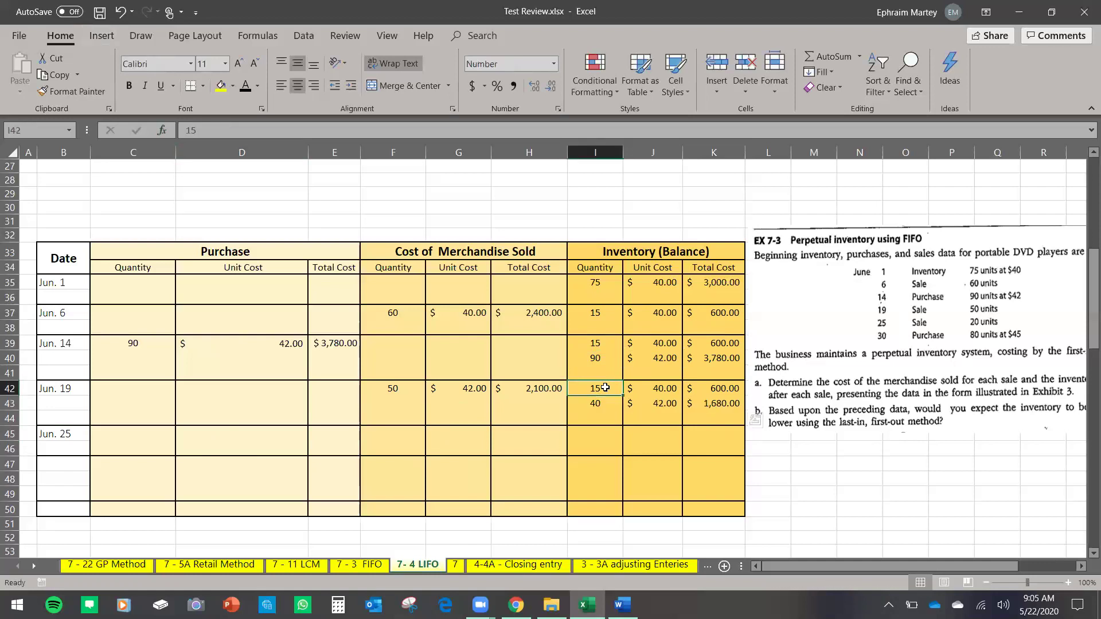
drag(606, 388, 720, 387)
drag(596, 405, 728, 405)
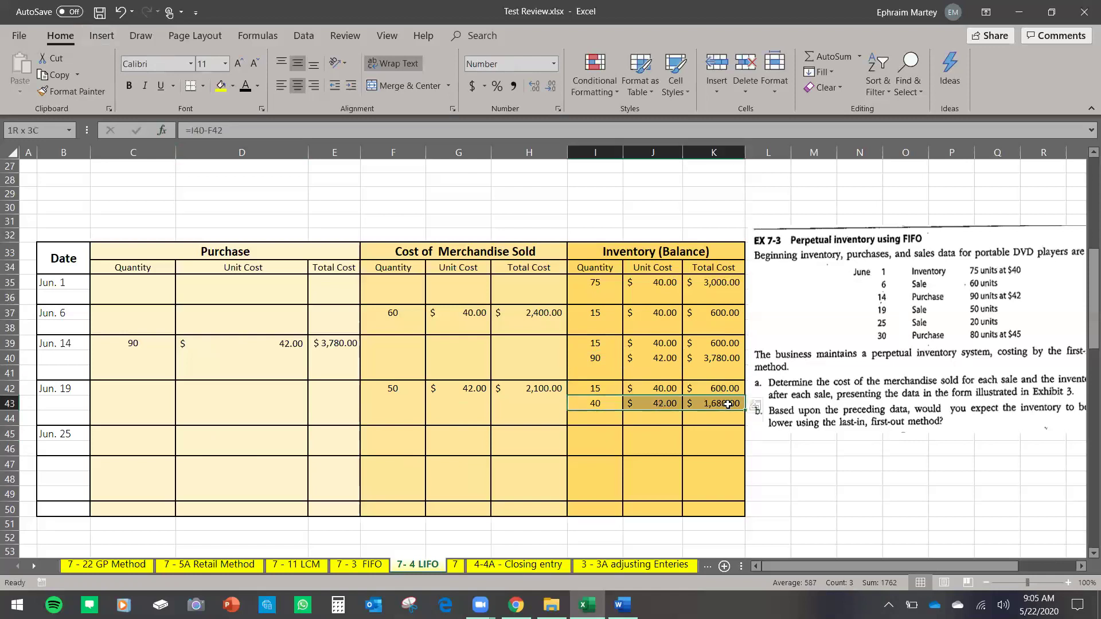
click(594, 406)
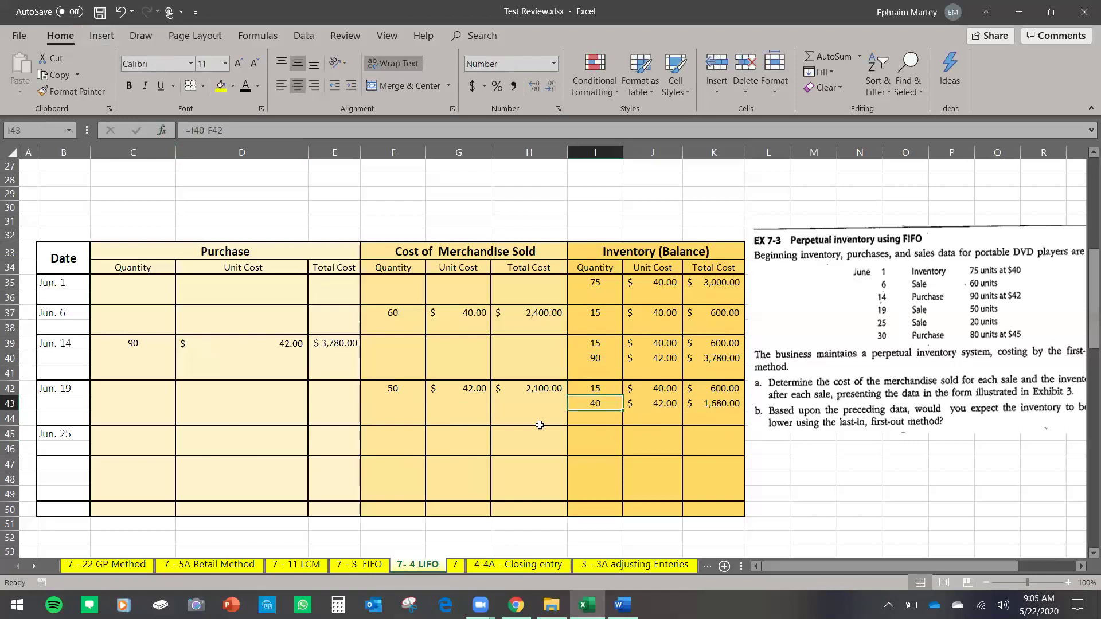
click(415, 438)
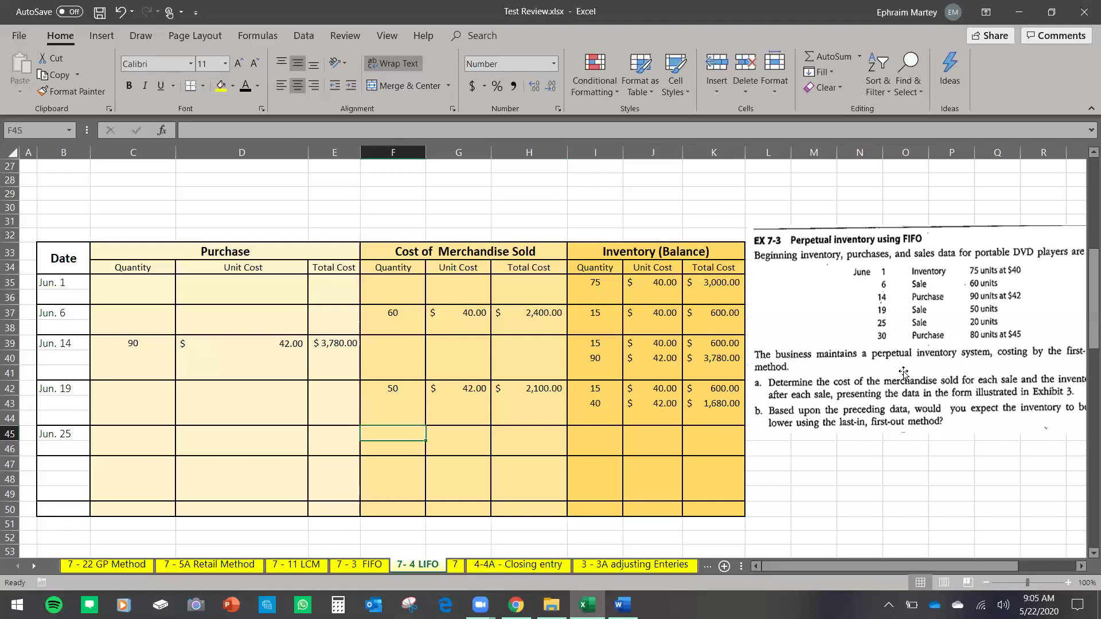
Enter 20 as the Jun. 25 sale quantity in F45 and link its unit cost in G45 with =J43.
text(20)
click(480, 433)
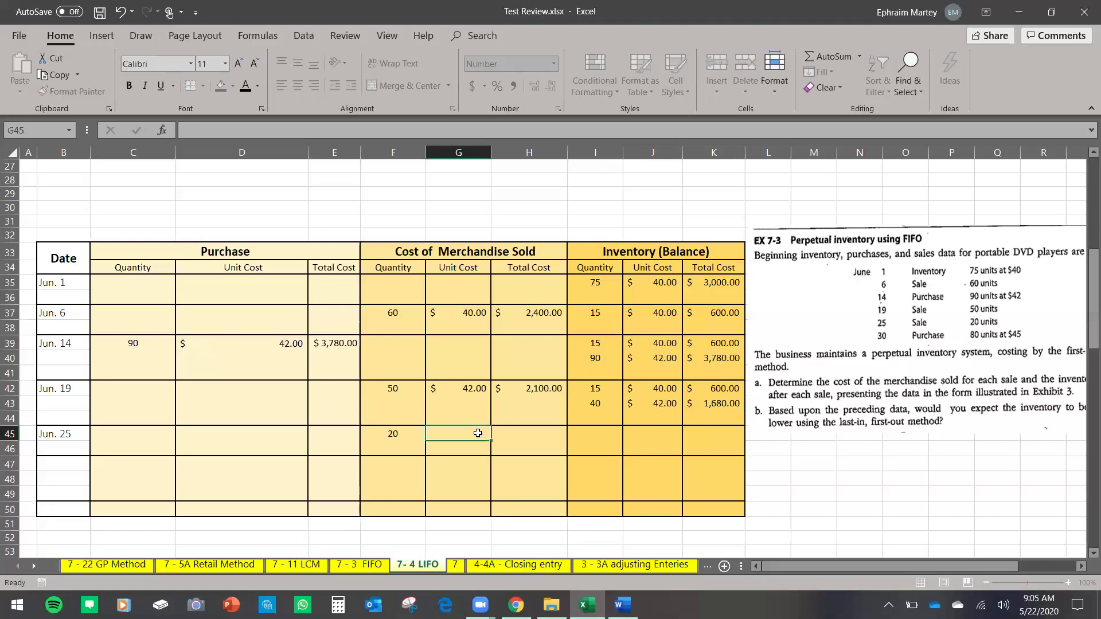
text(=)
click(657, 403)
key(Return)
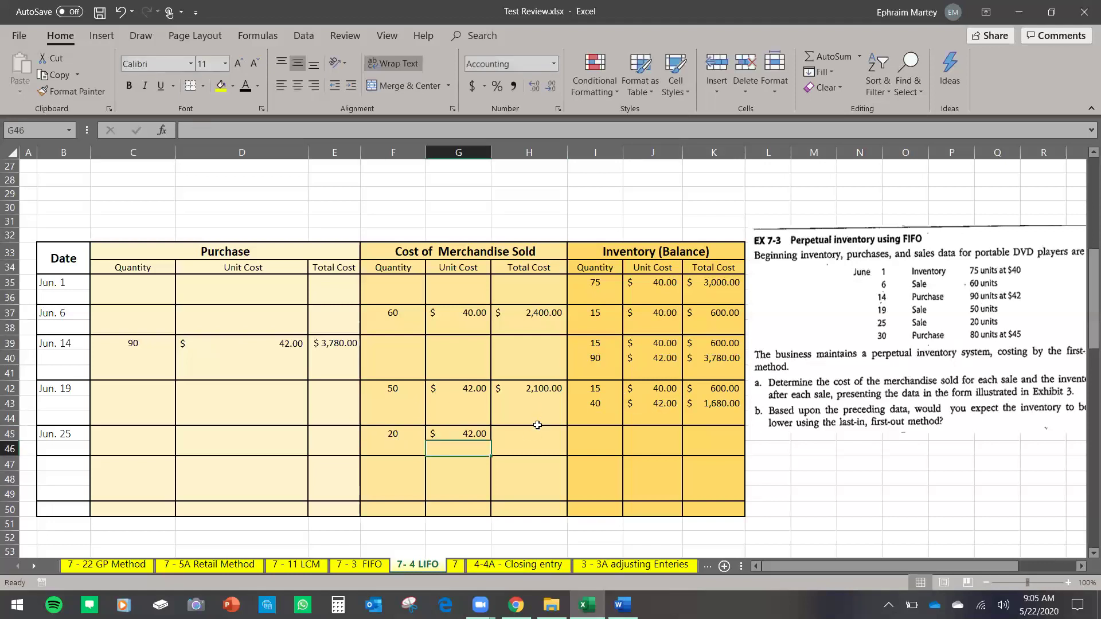
Calculate the Jun. 25 total cost of merchandise sold in H45 with the formula =G45*F45.
click(536, 436)
text(=)
click(486, 436)
text(*)
key(Left)
key(Left)
key(Return)
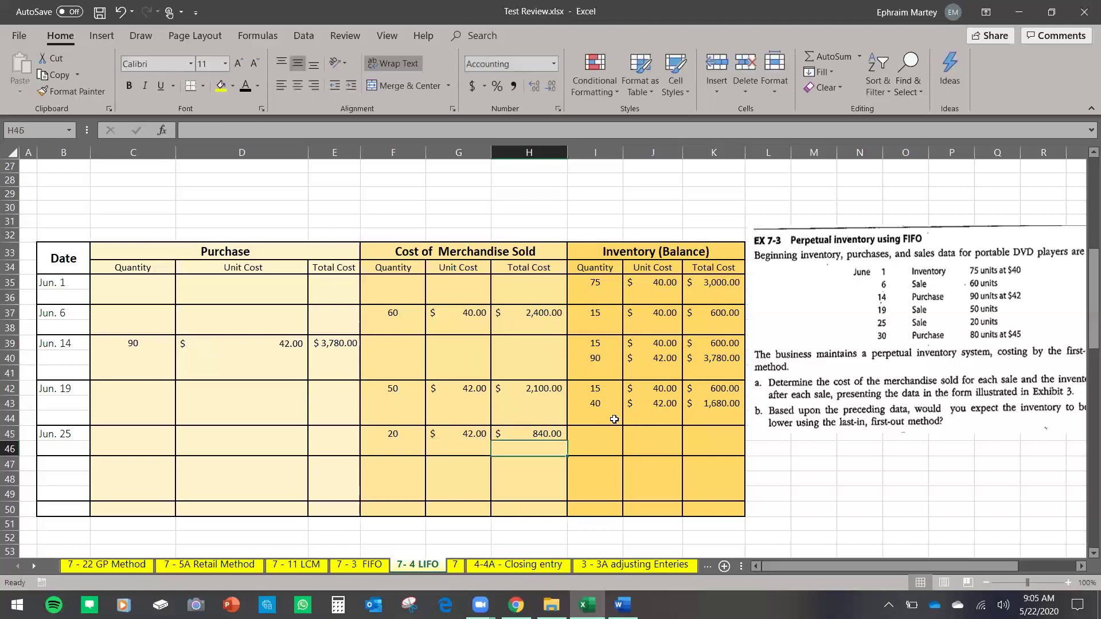
Copy the untouched older inventory layer in I42:K42 into the Jun. 25 balance at I45:K45.
drag(619, 396, 725, 390)
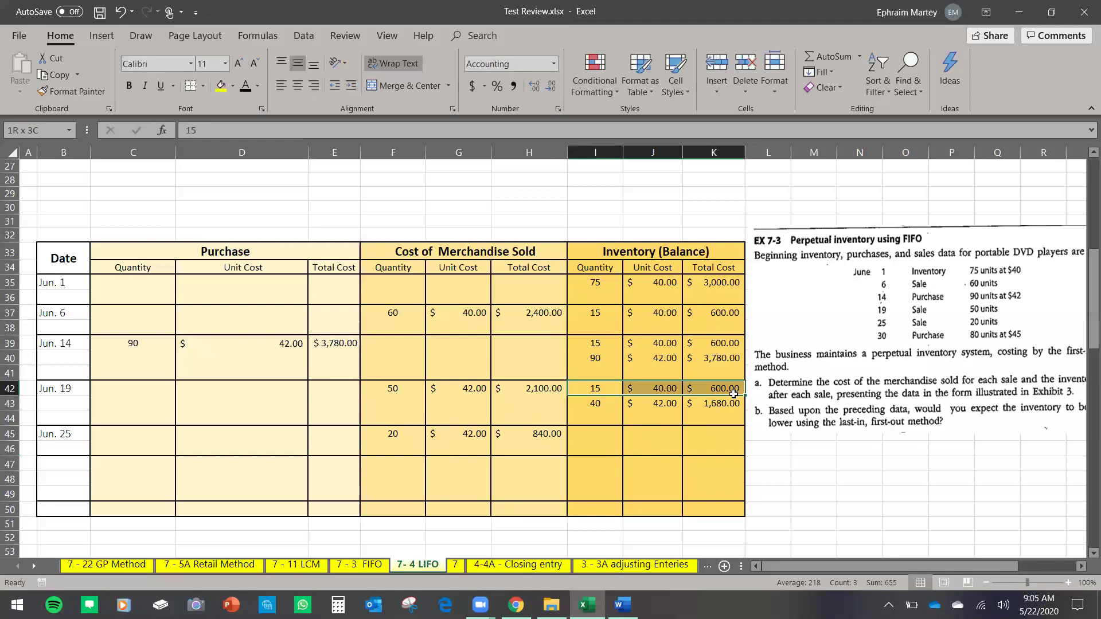
key(ctrl+c)
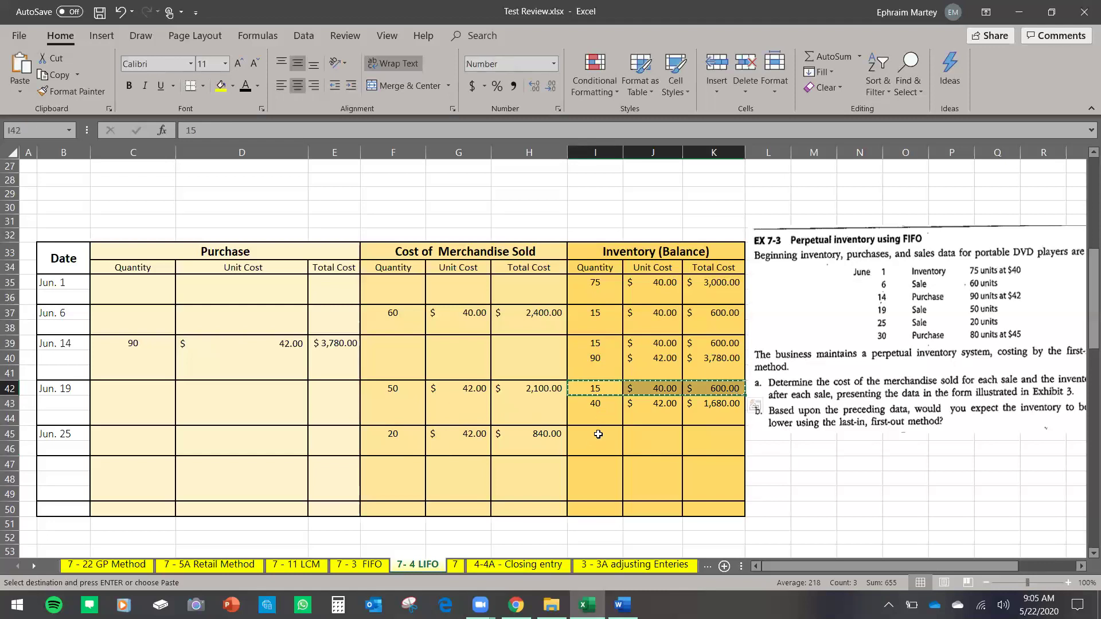
right_click(599, 434)
click(630, 195)
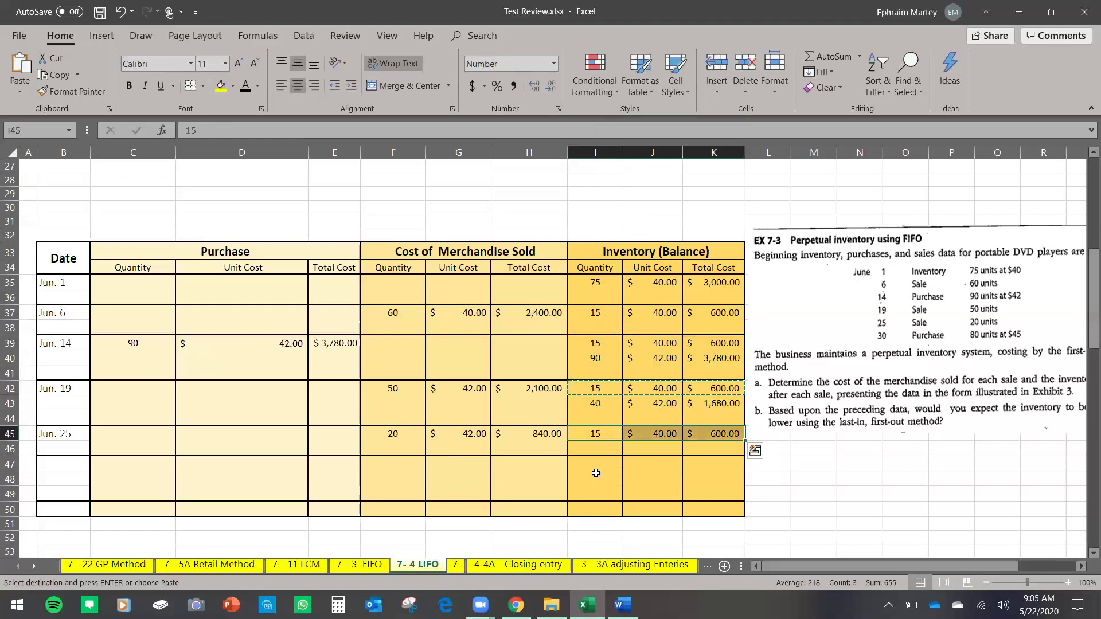
key(Escape)
Calculate the remaining quantity of the newer layer in I46 by subtracting the Jun. 25 sale, using =I43-F45.
click(598, 409)
key(shift+Right)
key(shift+Right)
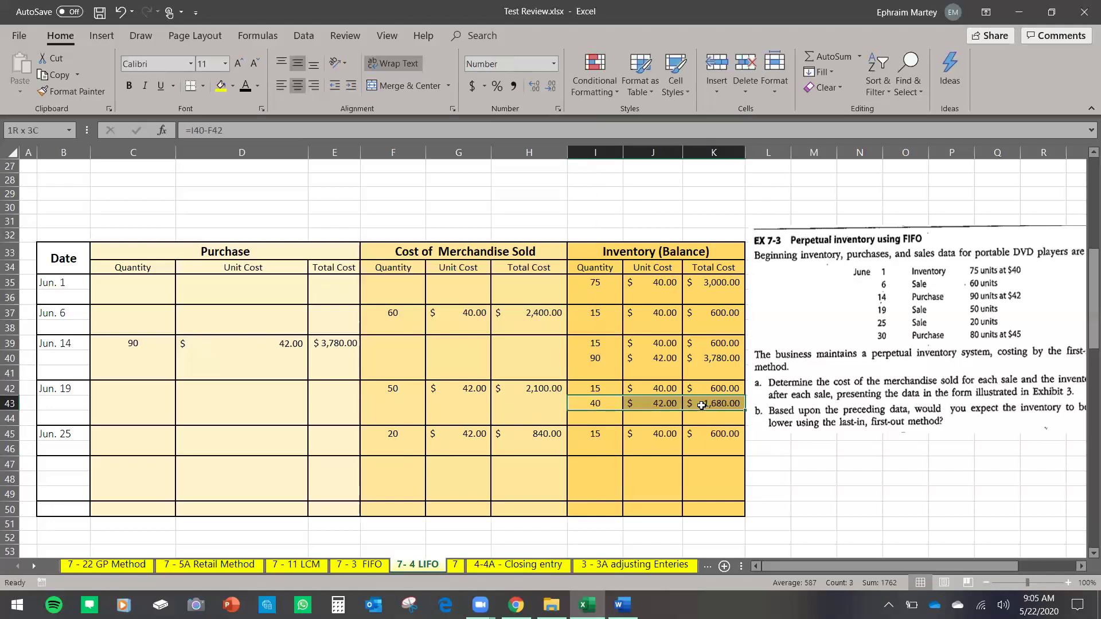
click(593, 445)
text(=)
click(607, 408)
text(-)
click(403, 435)
key(Return)
Link the unit cost of the remaining Jun. 25 newer layer in J46 to the Jun. 19 layer with =J43.
click(641, 446)
text(=)
click(682, 423)
click(666, 403)
key(Return)
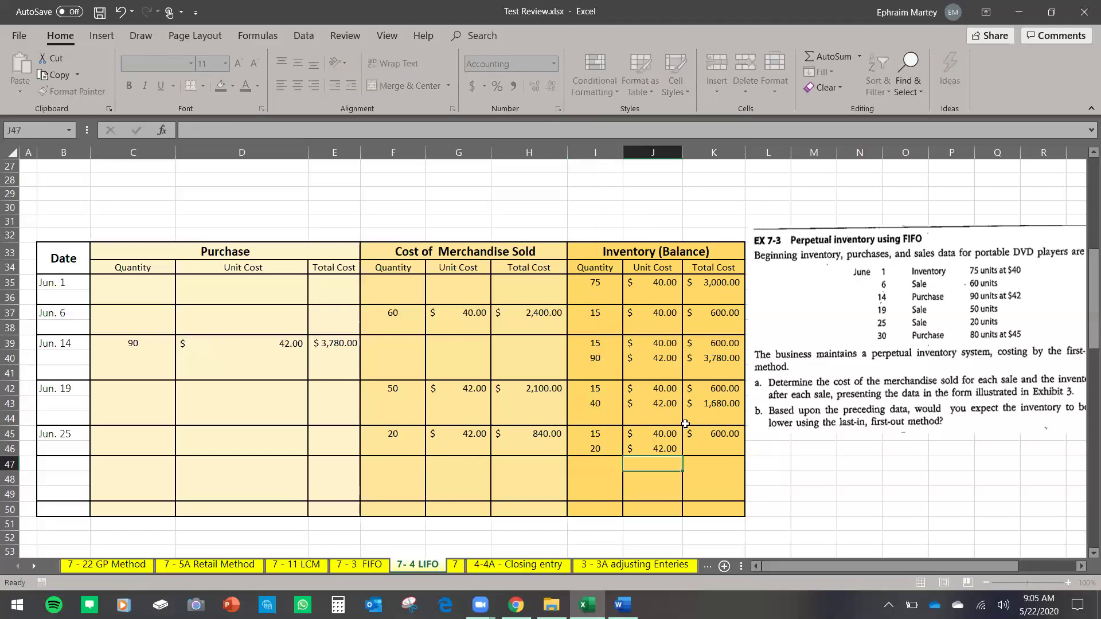
Calculate the total cost of the remaining Jun. 25 newer layer in K46 with the formula =J46*I46.
click(703, 449)
text(=)
click(631, 448)
text(*)
click(612, 448)
key(Return)
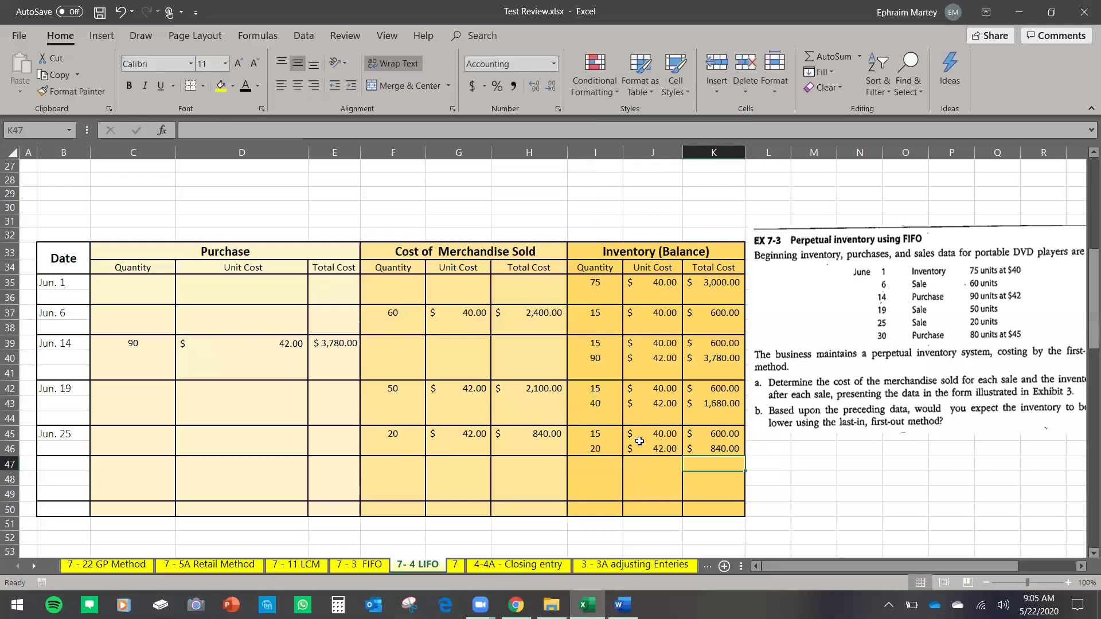
Make the hidden Jun. 30 date in B47 readable.
scroll(682, 422, down, 1)
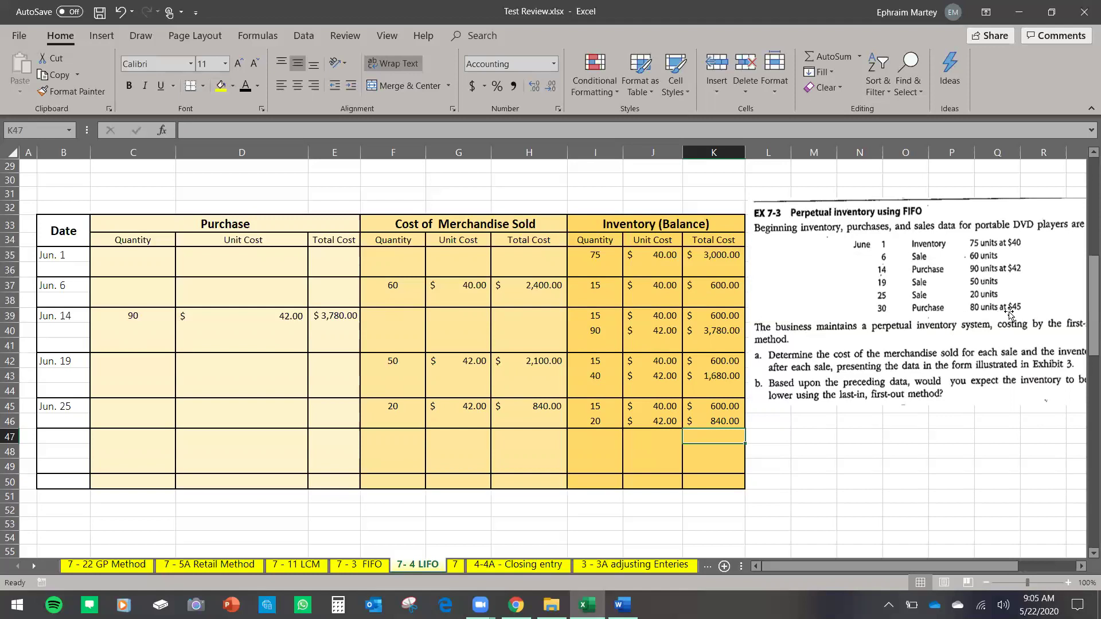
click(81, 442)
key(ctrl+v)
click(245, 451)
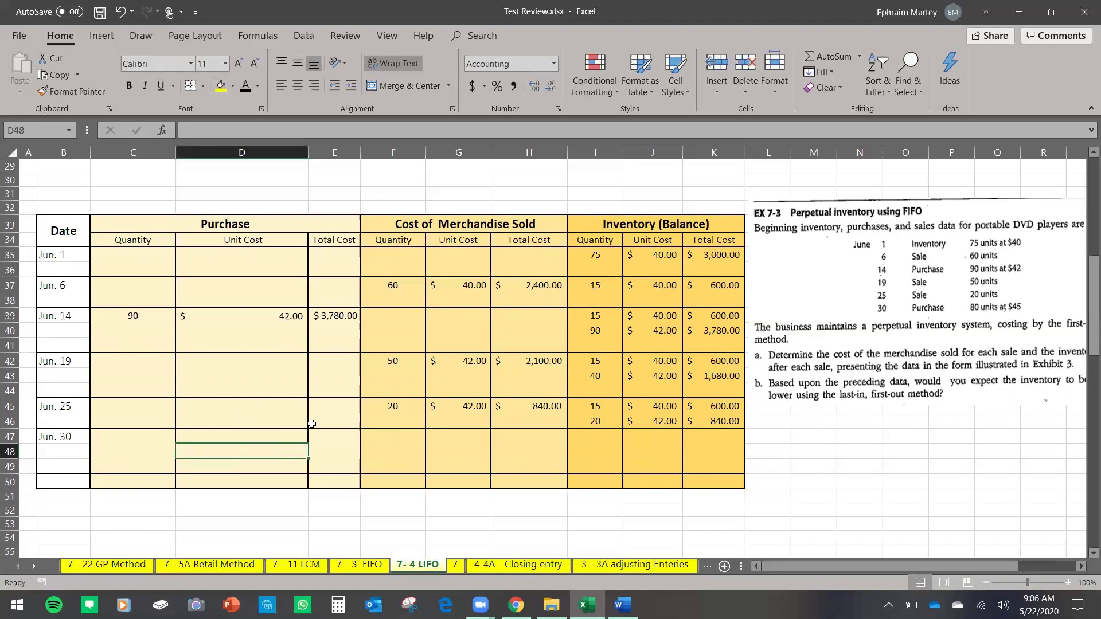
Enter the Jun. 30 purchase with quantity 80 in C47 and unit cost 45 in D47.
scroll(312, 424, up, 1)
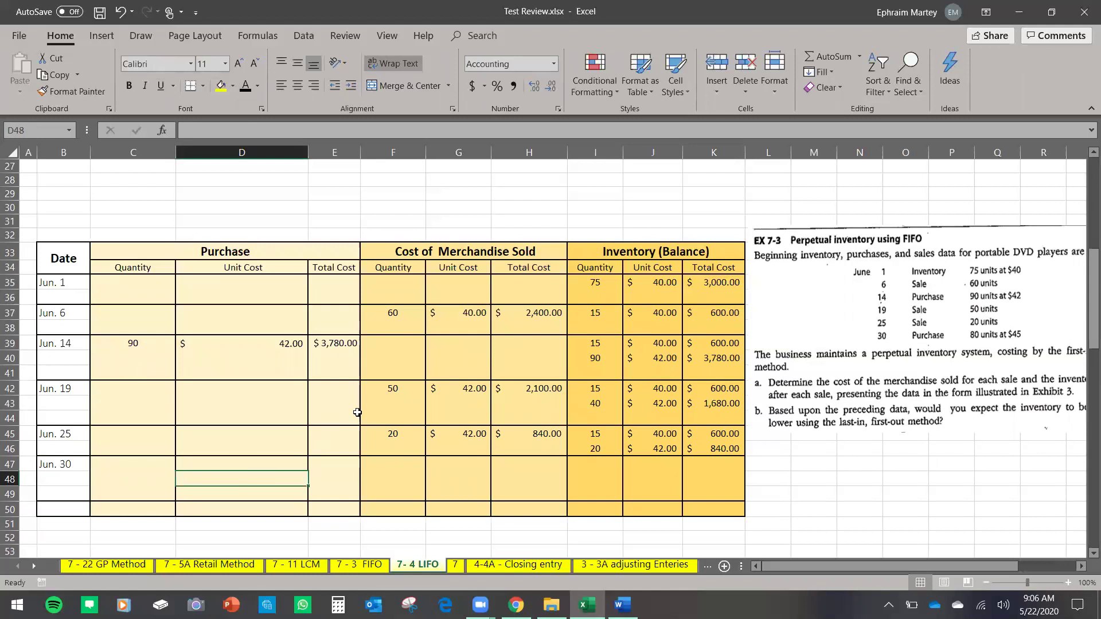
click(138, 467)
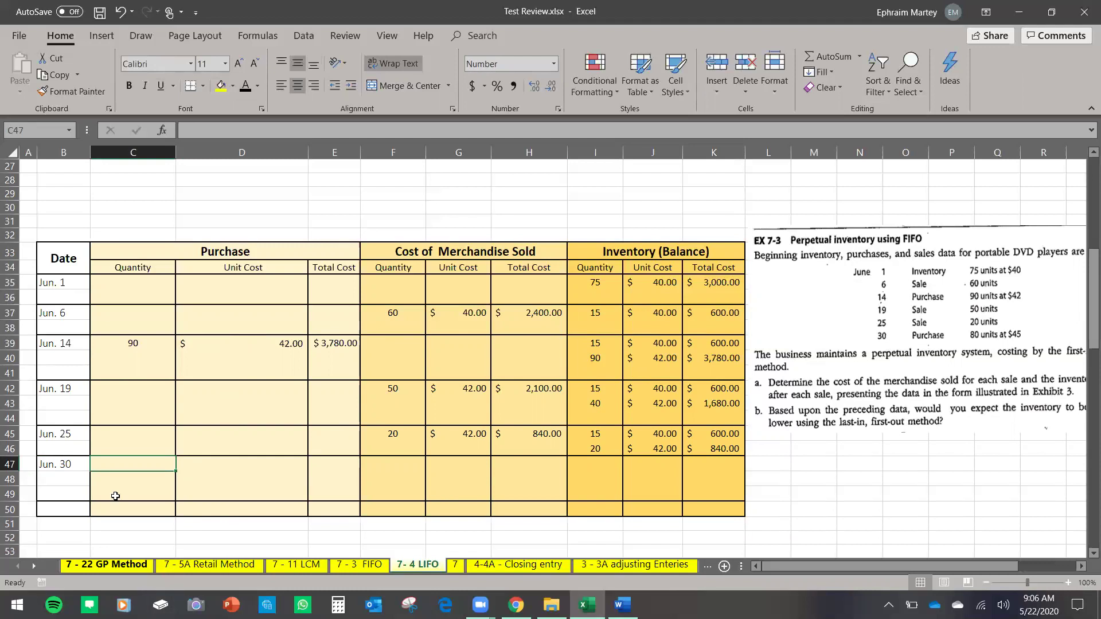
text(80)
click(228, 465)
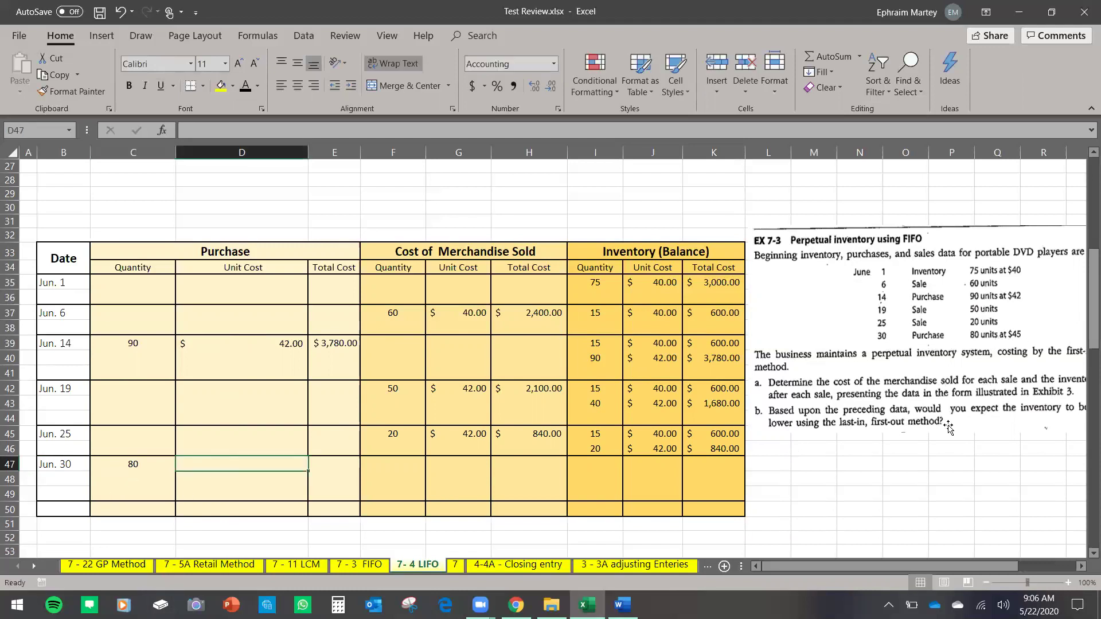
text(45)
Calculate the Jun. 30 purchase's total cost in E47 with the formula =D47*C47.
click(345, 464)
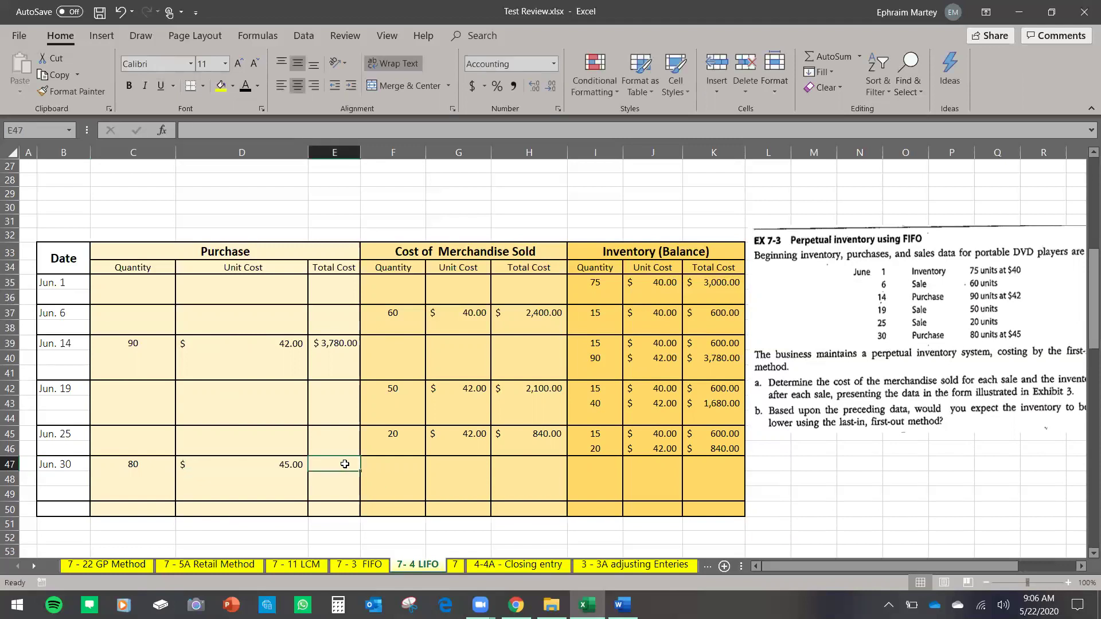
text(=)
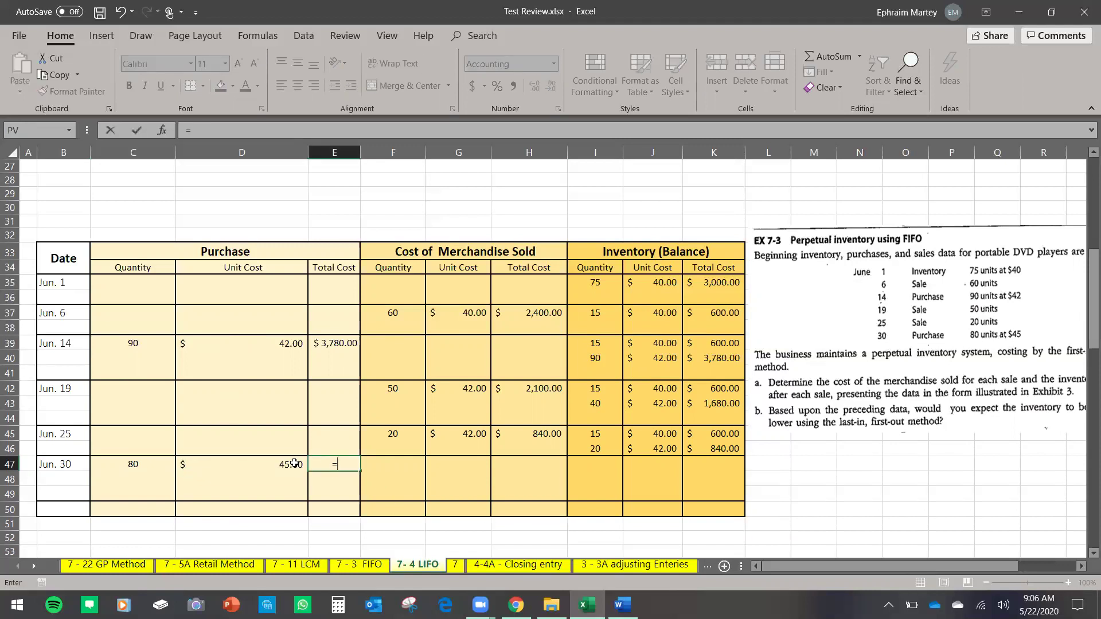
click(295, 464)
text(*)
click(135, 465)
key(Return)
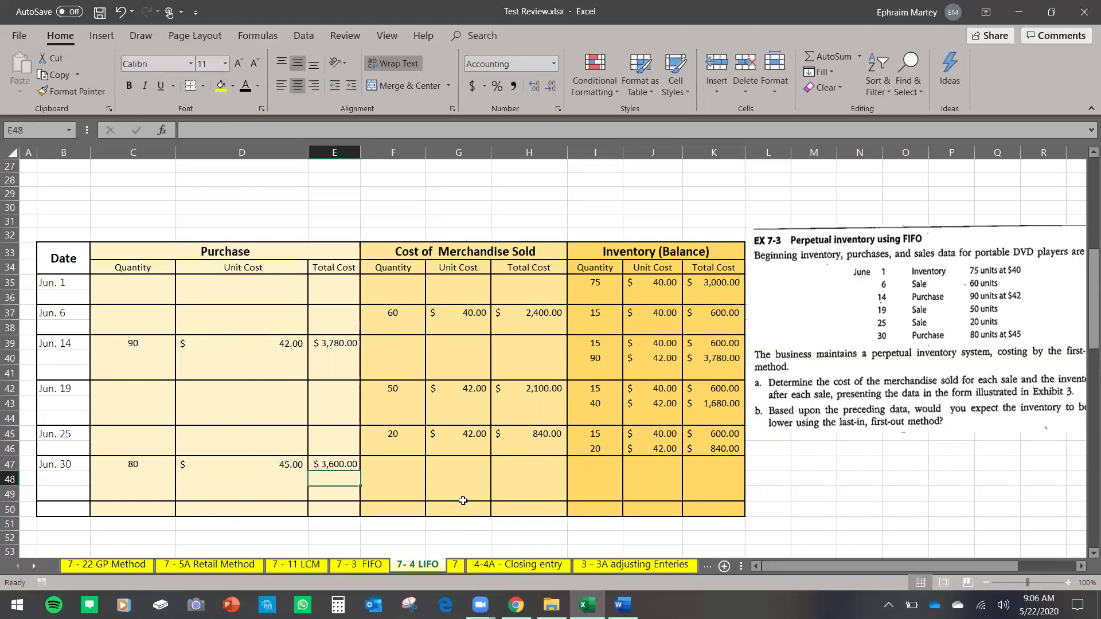
Copy the two Jun. 25 inventory layers in I45:K46 into the Jun. 30 balance at I47:K48.
drag(594, 433, 717, 451)
click(597, 463)
drag(593, 435, 699, 448)
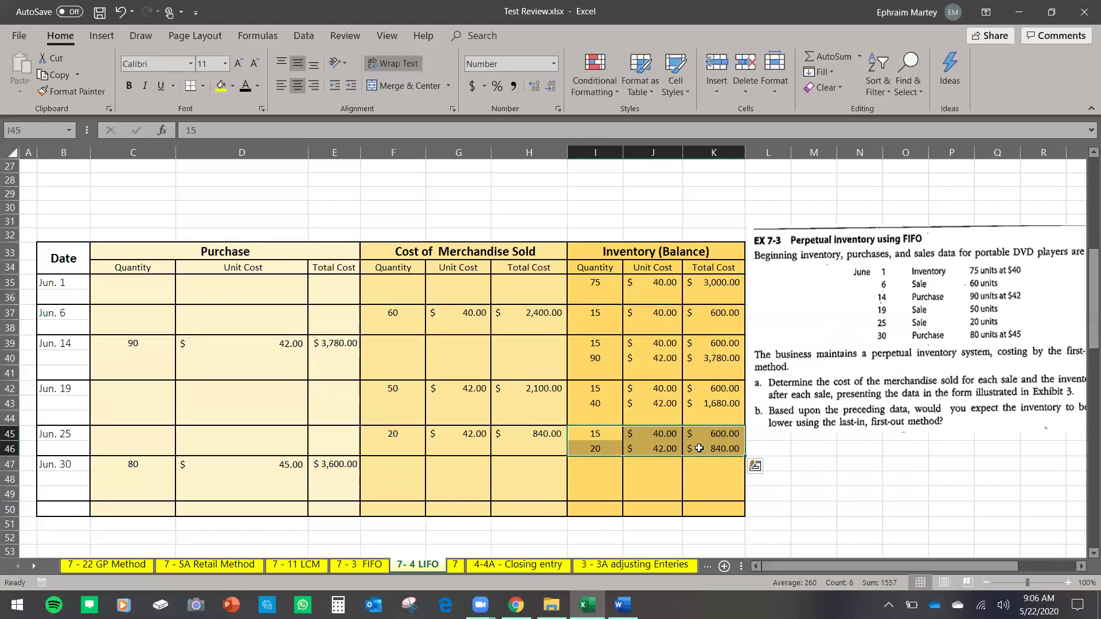
right_click(649, 445)
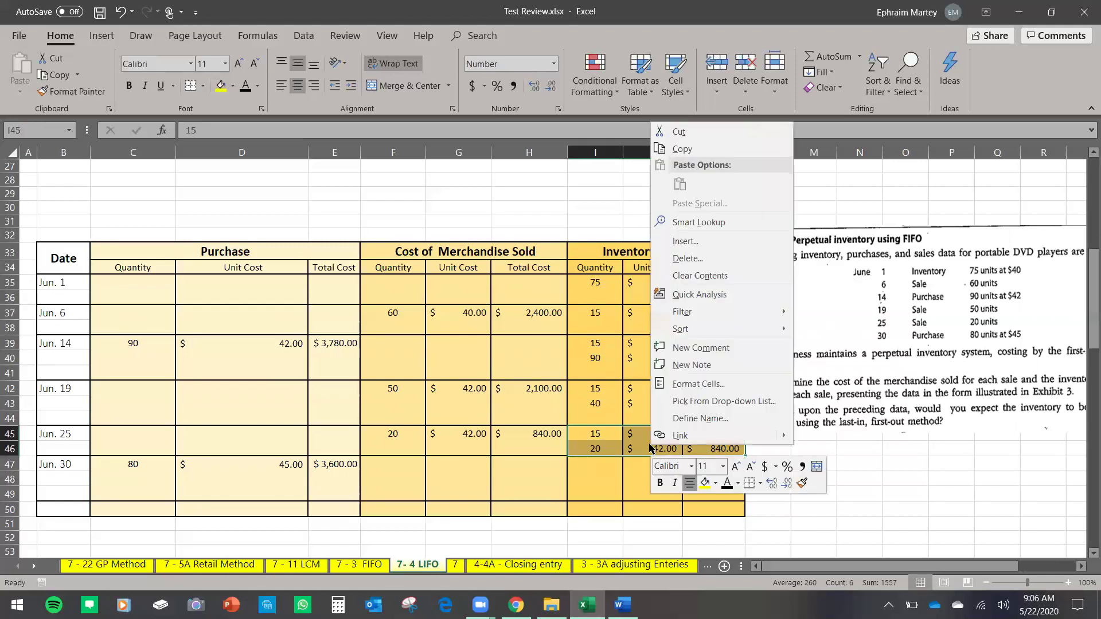
click(682, 149)
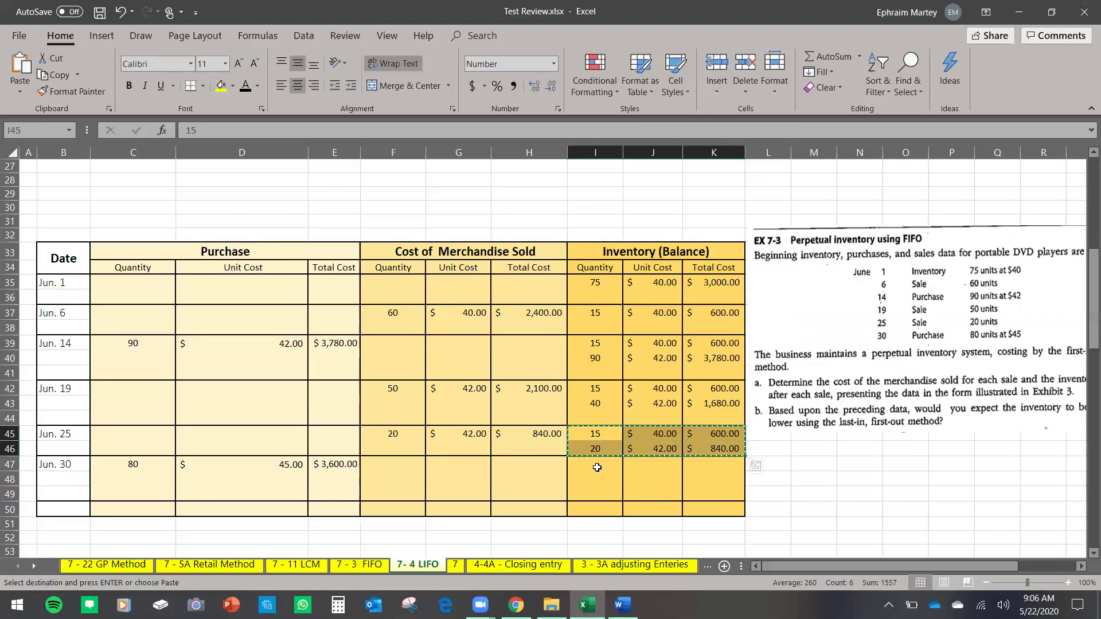
right_click(598, 468)
click(649, 135)
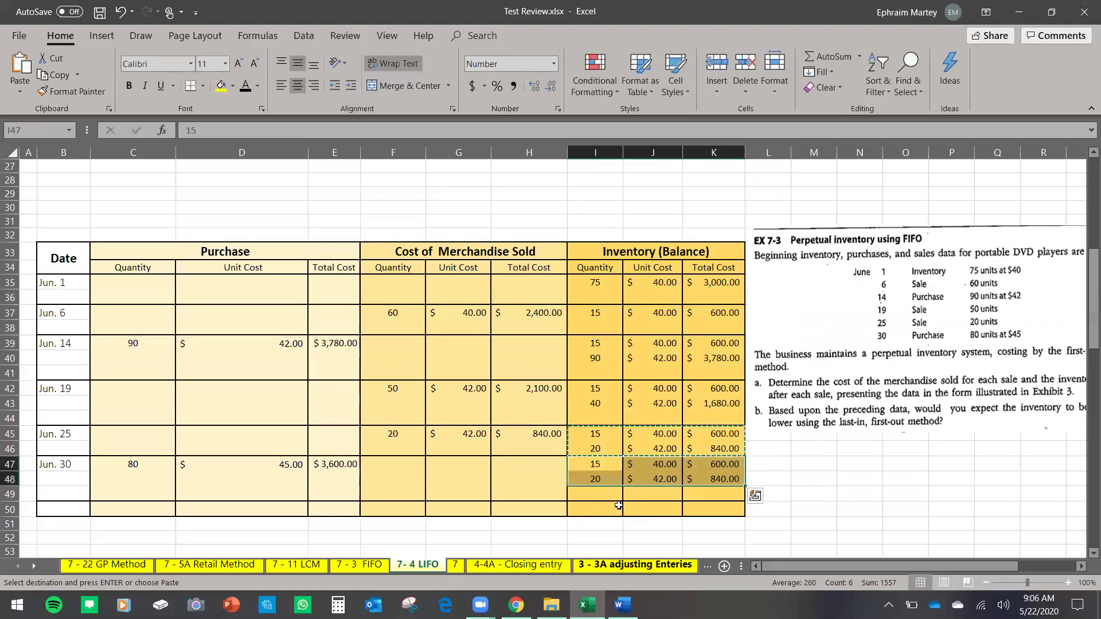
key(Escape)
Copy the Jun. 30 purchase in C47:E47 into I49:K49 as the newest inventory layer.
drag(596, 465, 654, 479)
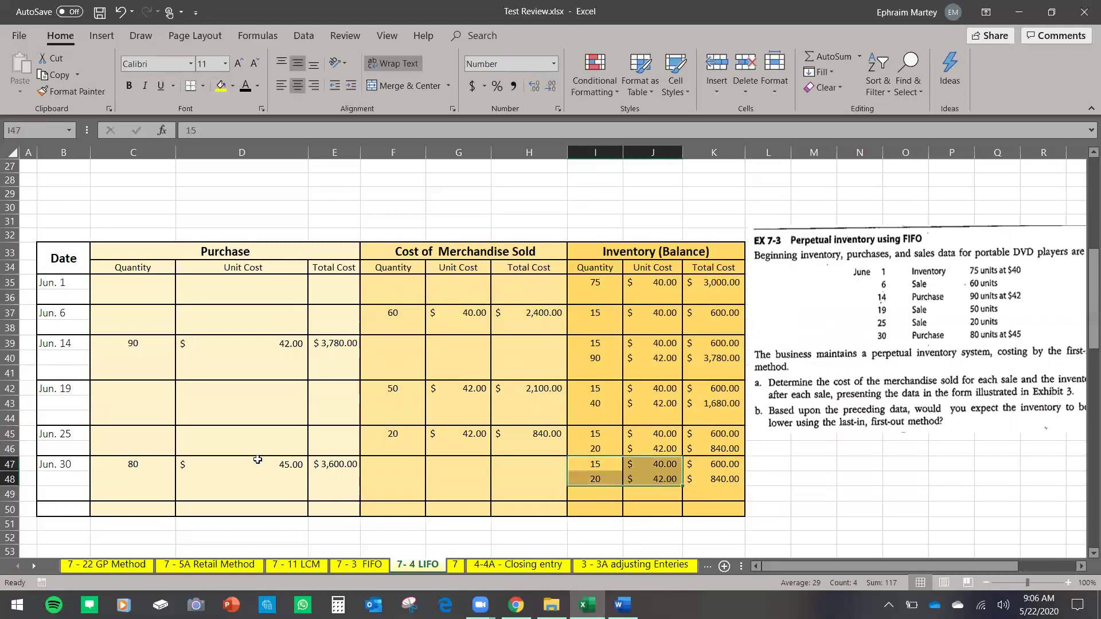
click(165, 465)
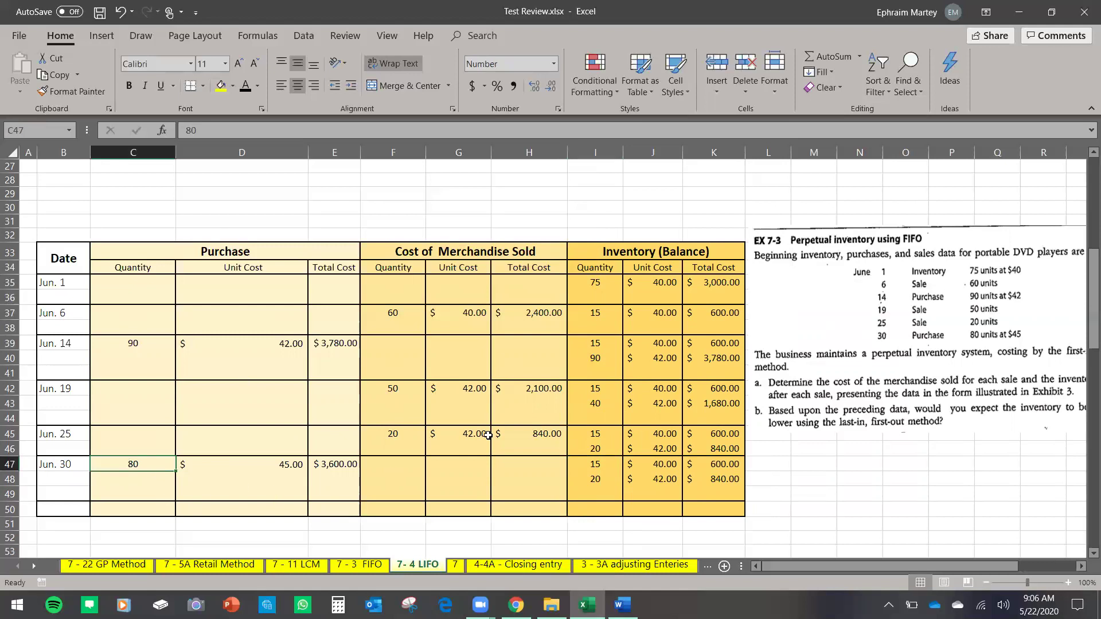
drag(133, 464, 339, 465)
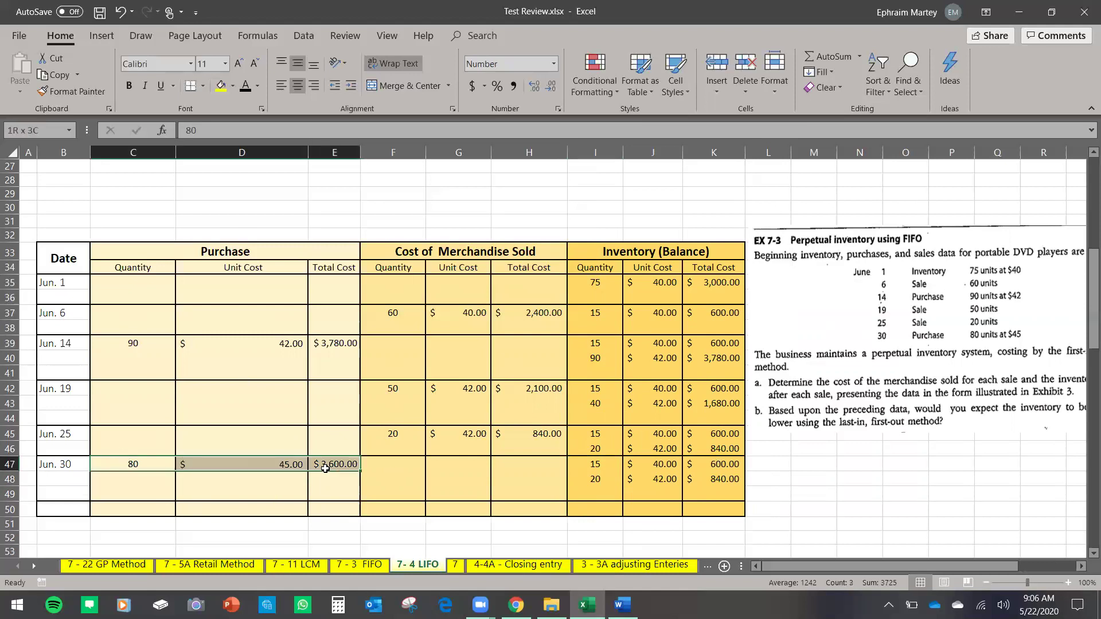
key(ctrl+c)
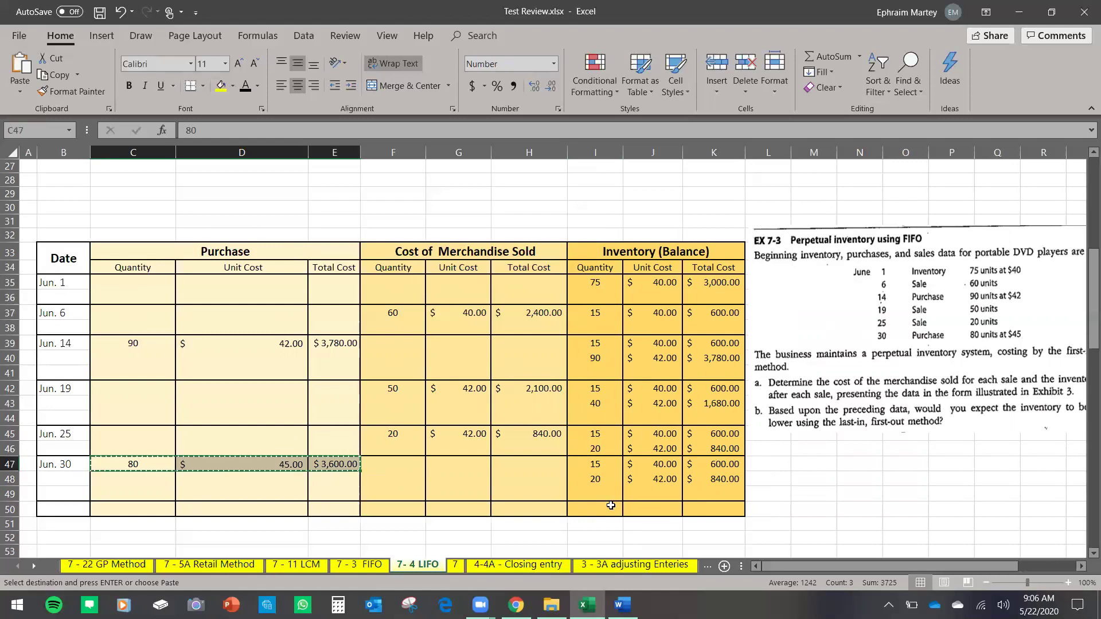
right_click(600, 491)
click(647, 230)
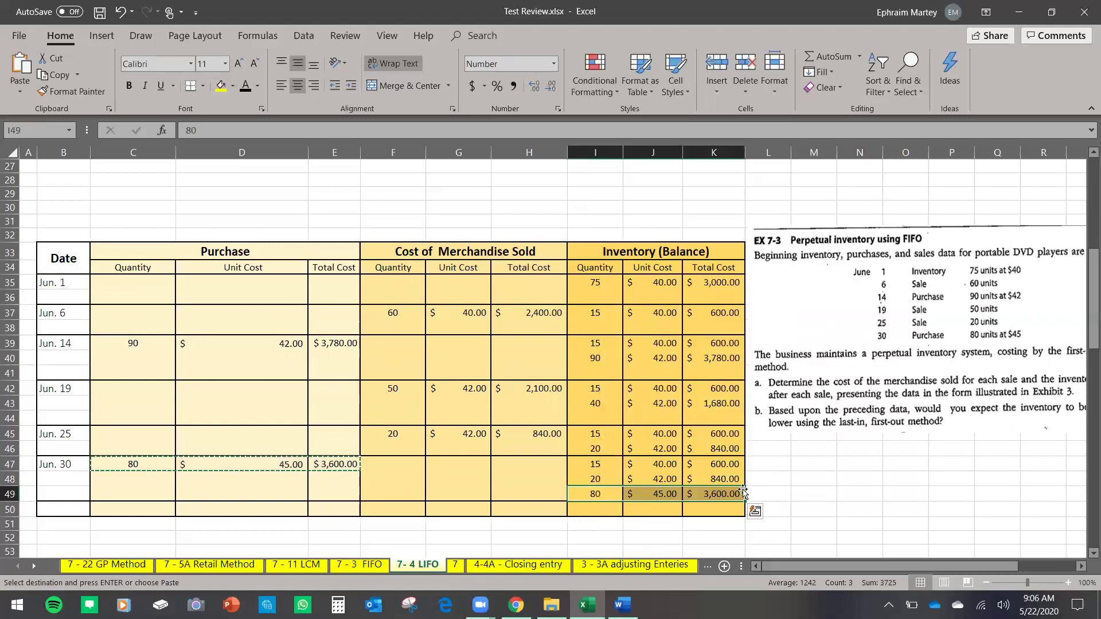
click(772, 479)
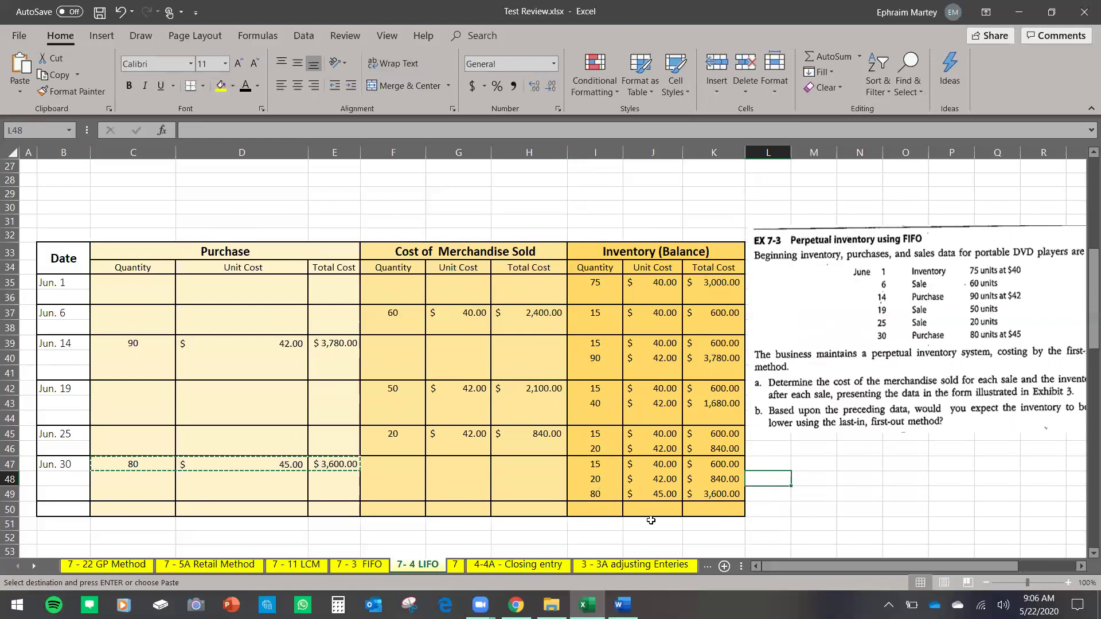
key(Escape)
Change the font color of the hidden Jun. 30 date in B50 to black and label the row Balance in C50.
click(76, 507)
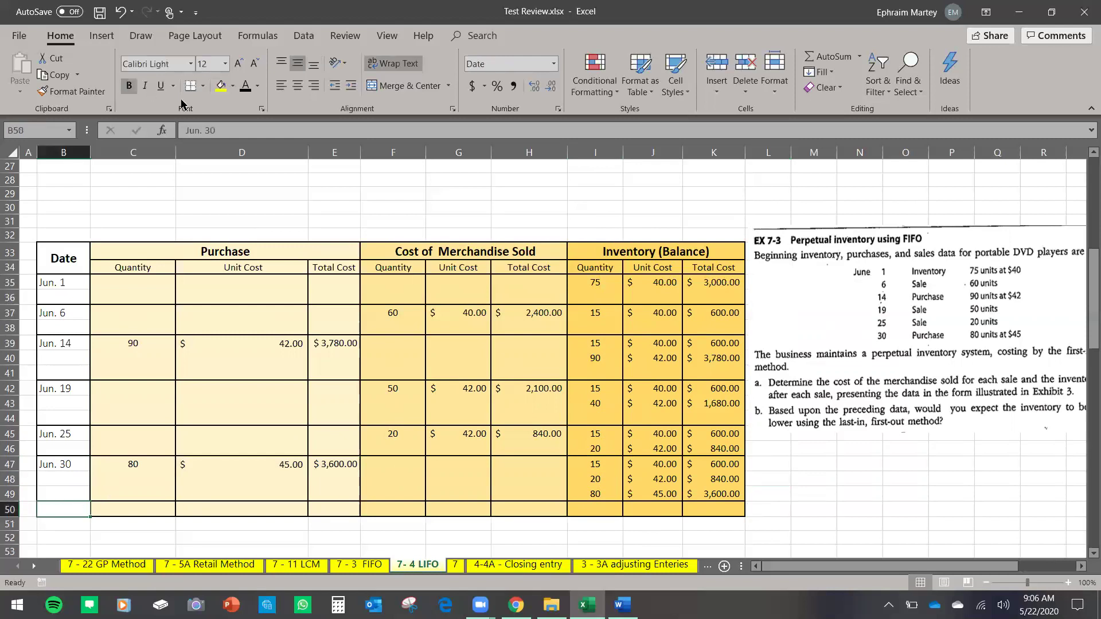
click(247, 90)
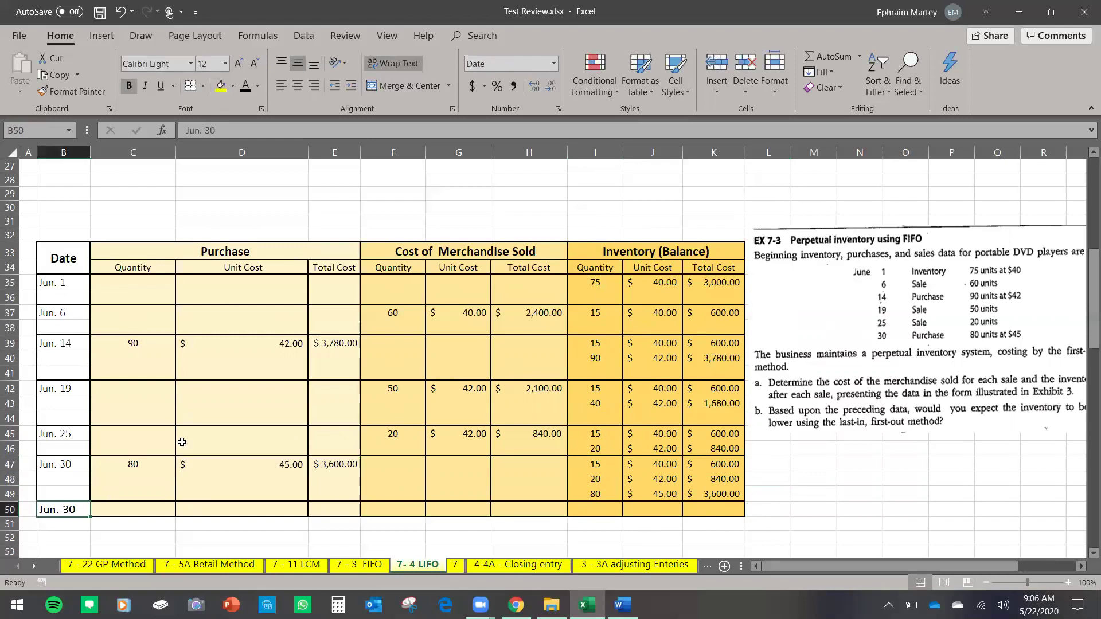
click(160, 510)
text(Balance)
key(Return)
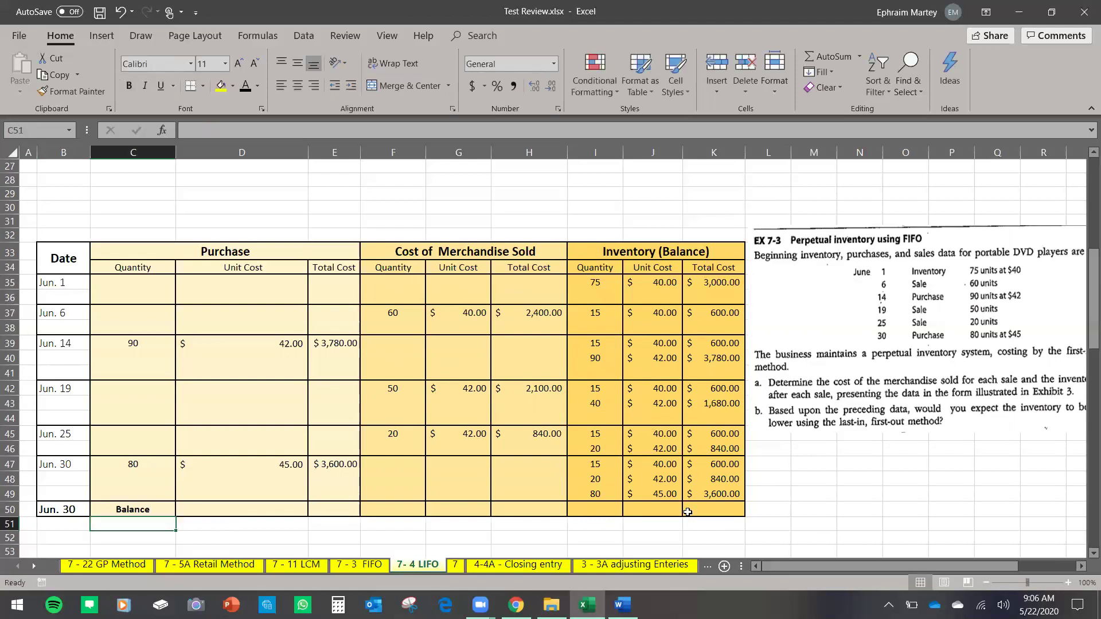
Total the Jun. 30 inventory quantities in I50 with an AutoSum over I47:I49.
click(588, 508)
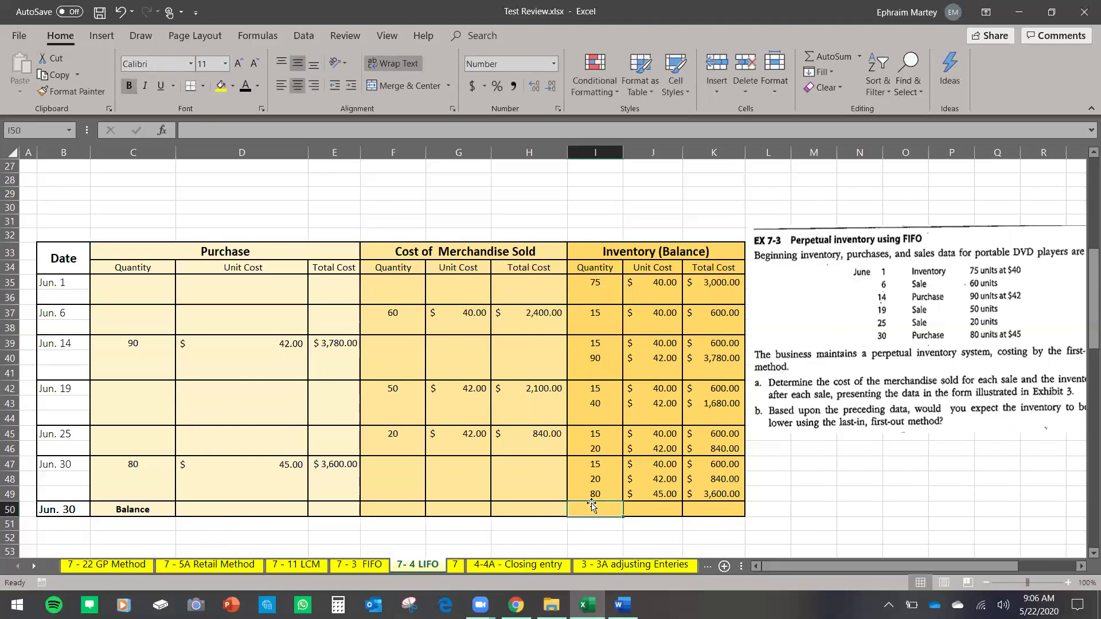
click(836, 56)
drag(606, 466, 599, 497)
key(Return)
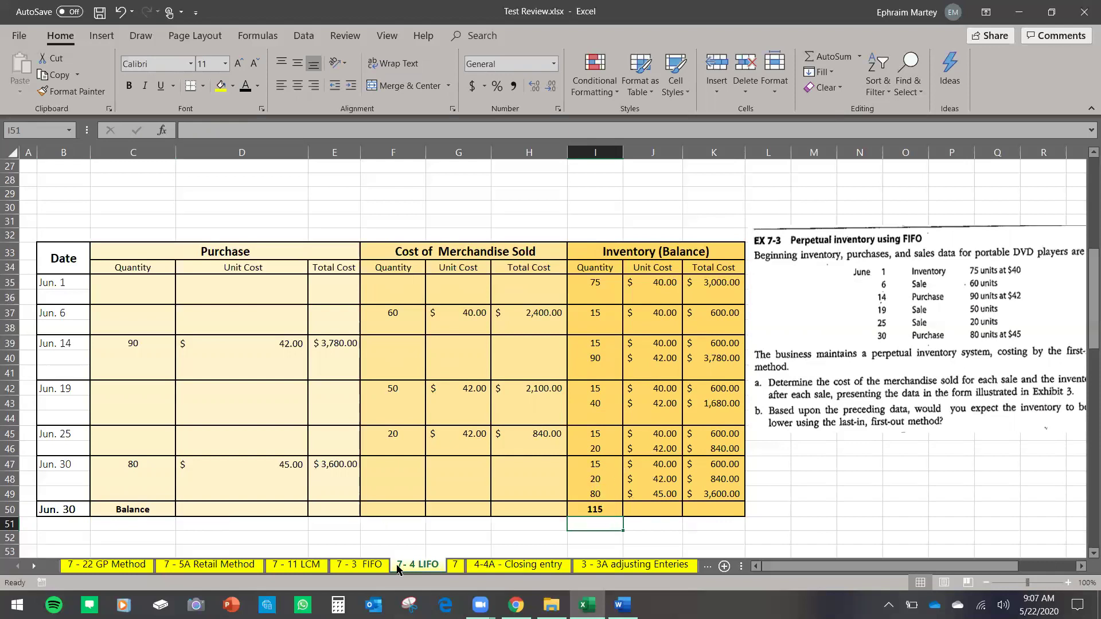
Total the Jun. 30 inventory costs in K50 with an AutoSum over K47:K49.
click(367, 565)
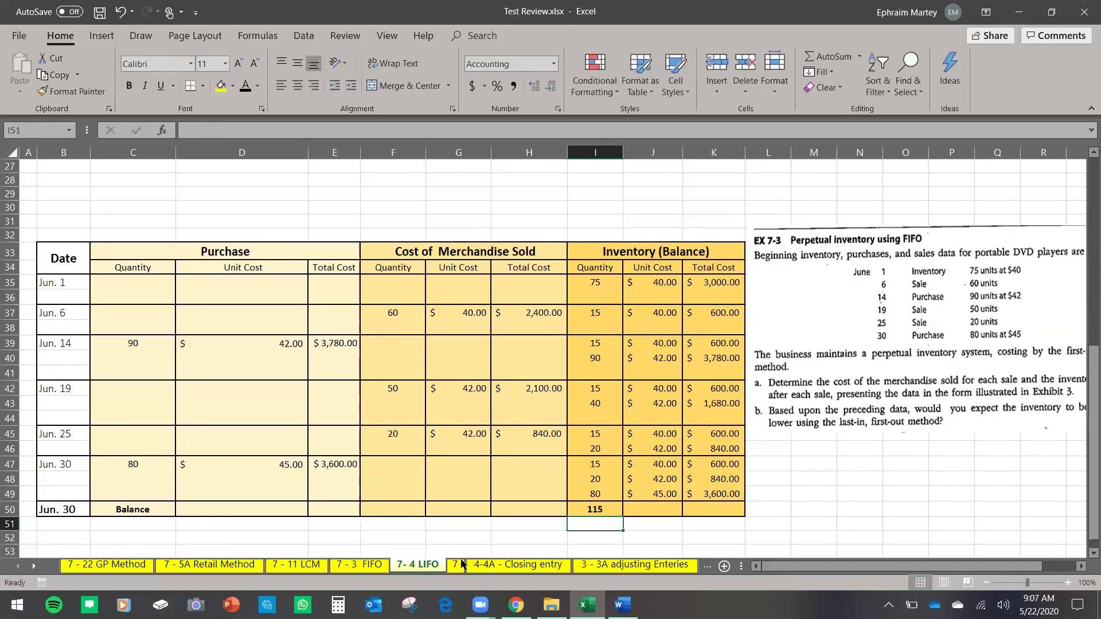
click(431, 571)
click(716, 509)
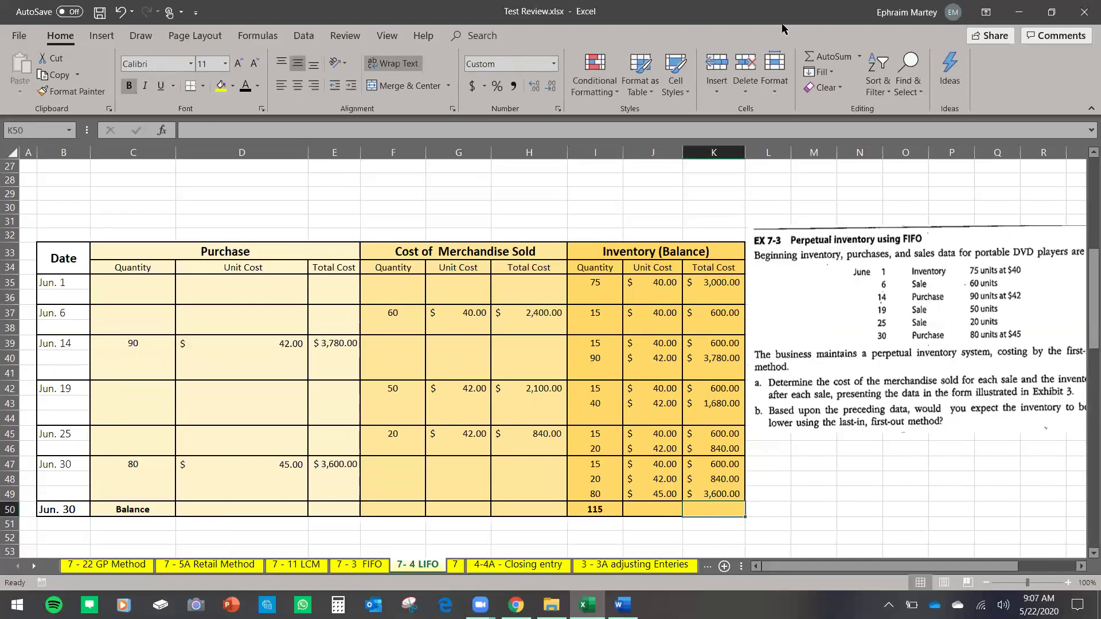
click(837, 55)
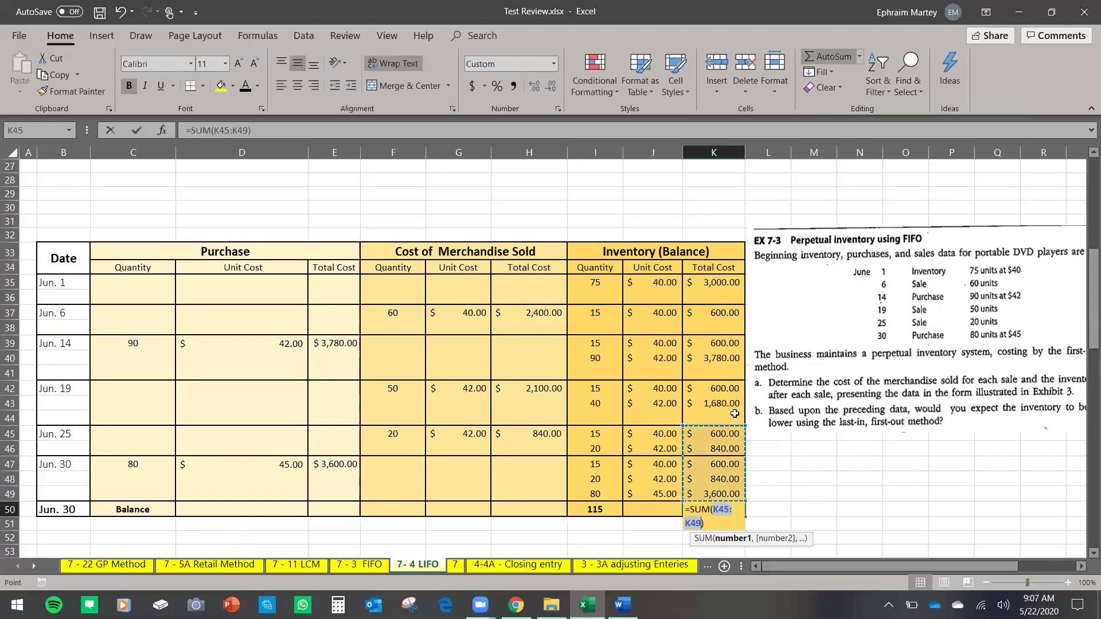
click(709, 465)
drag(713, 485, 714, 495)
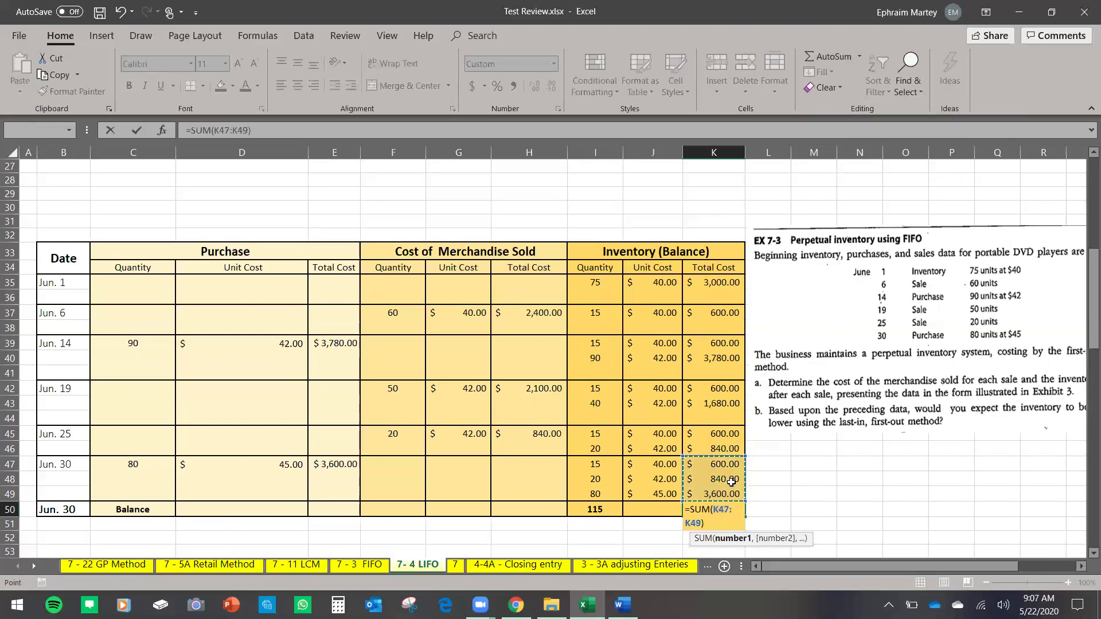
key(Return)
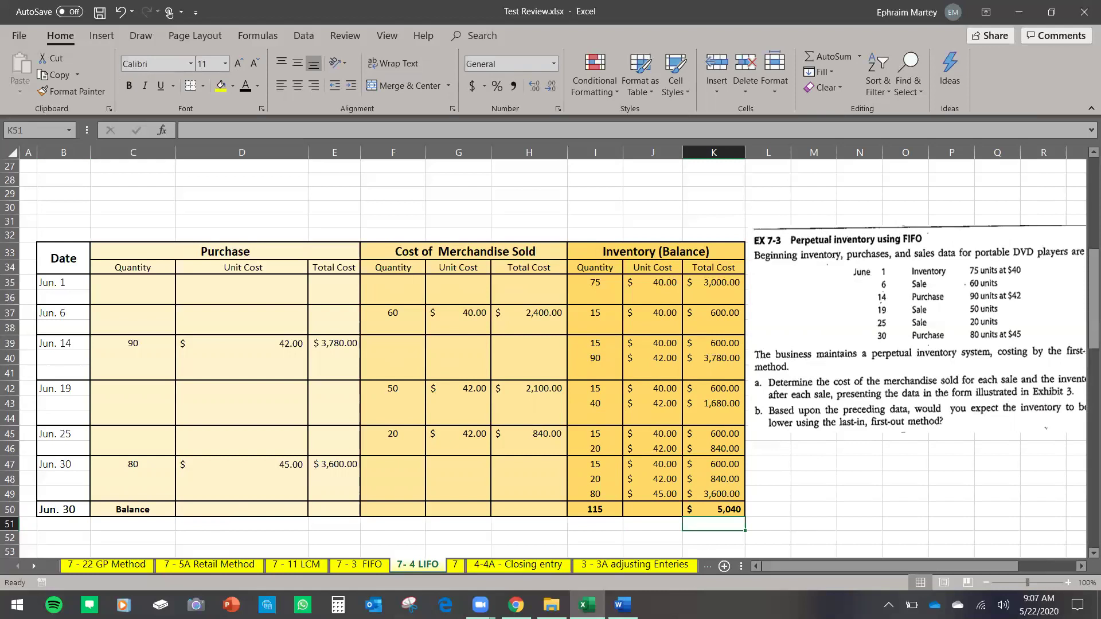
Compare with the balance row on the 7 - 3 FIFO sheet and total the LIFO cost of merchandise sold in H50 with AutoSum over H36:H48.
click(365, 567)
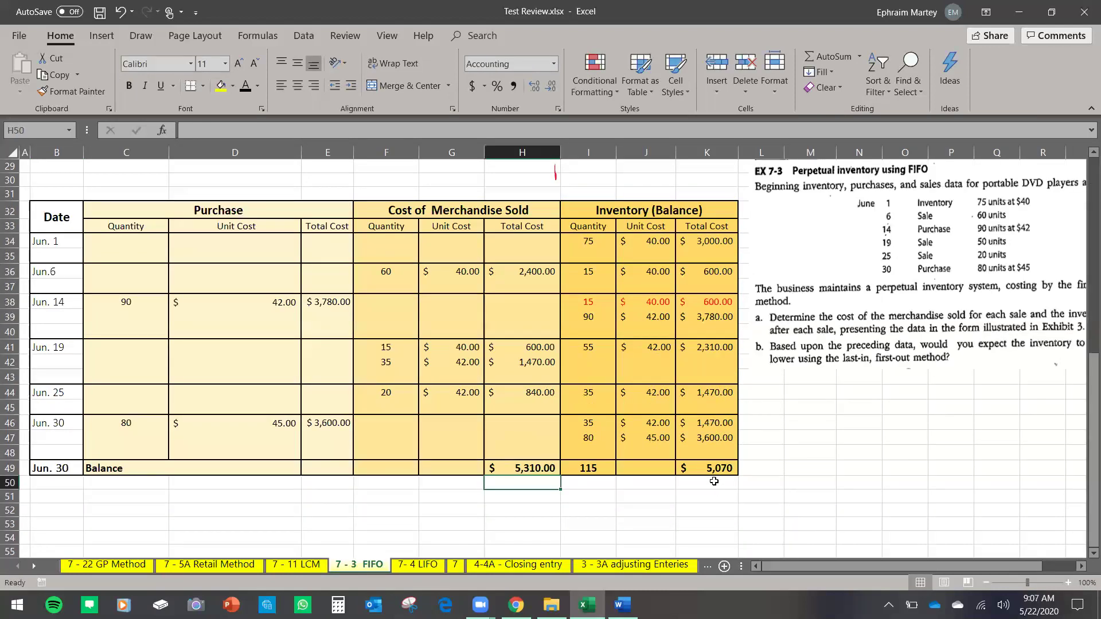
click(421, 567)
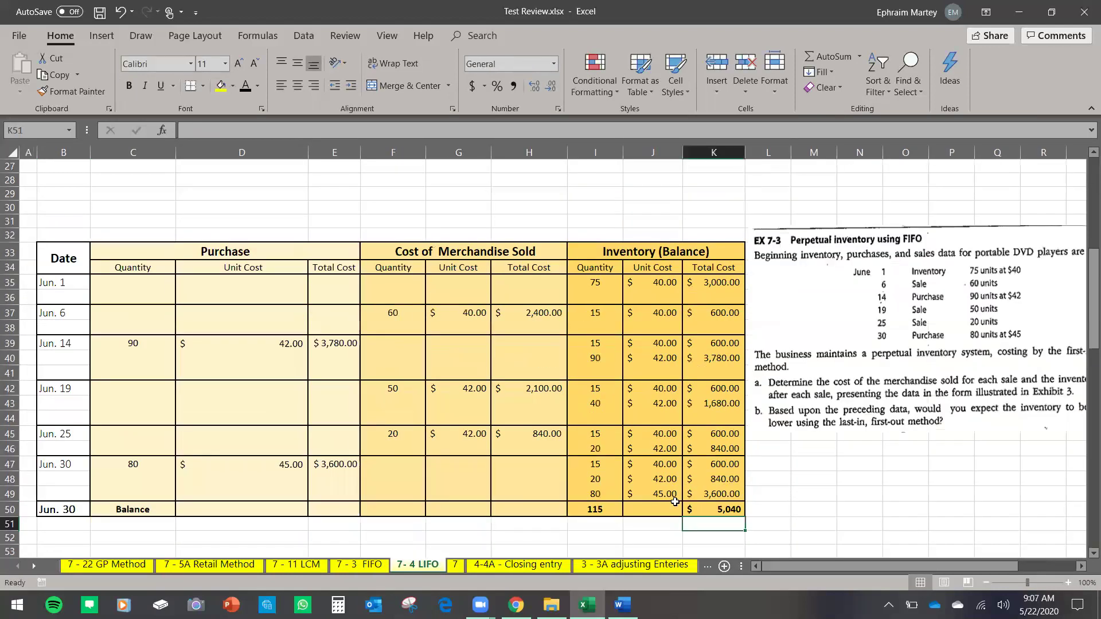
click(549, 512)
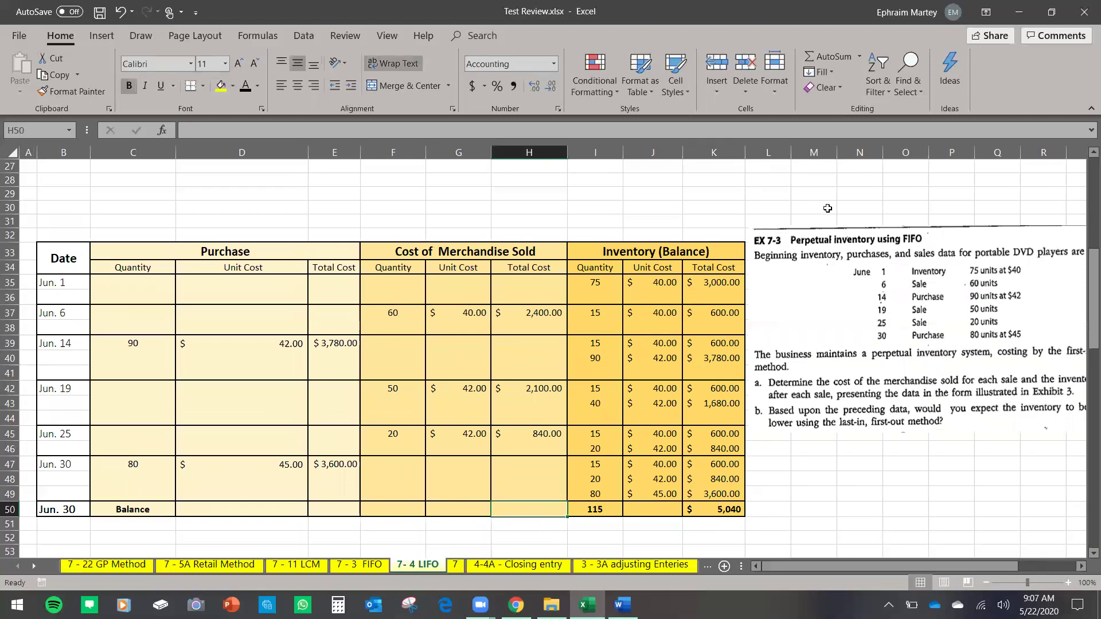
click(831, 60)
drag(530, 480, 530, 303)
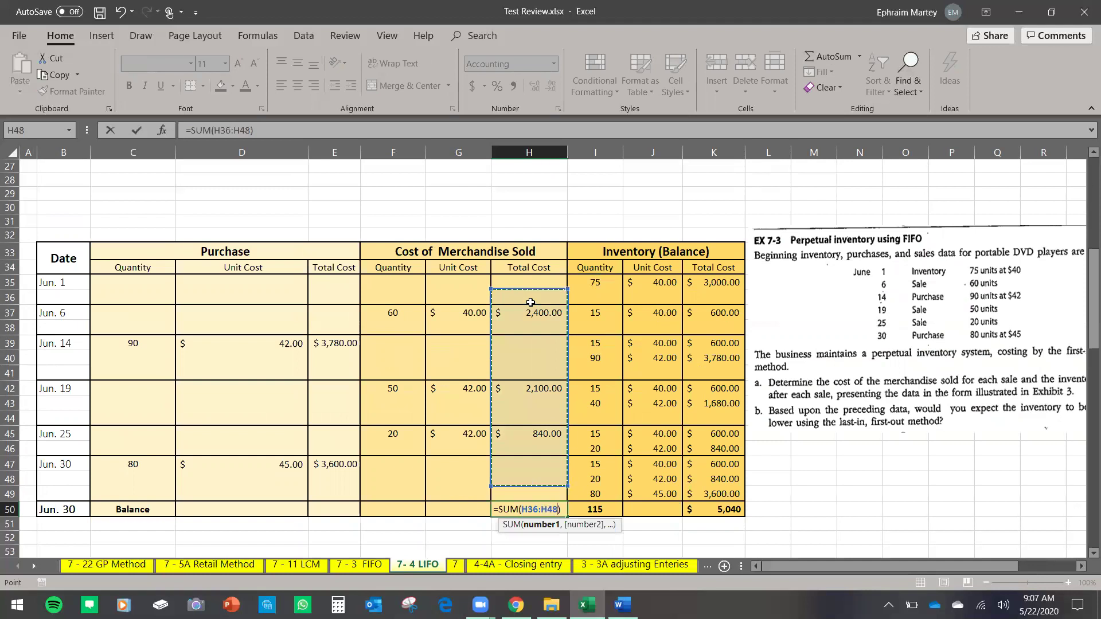
key(Return)
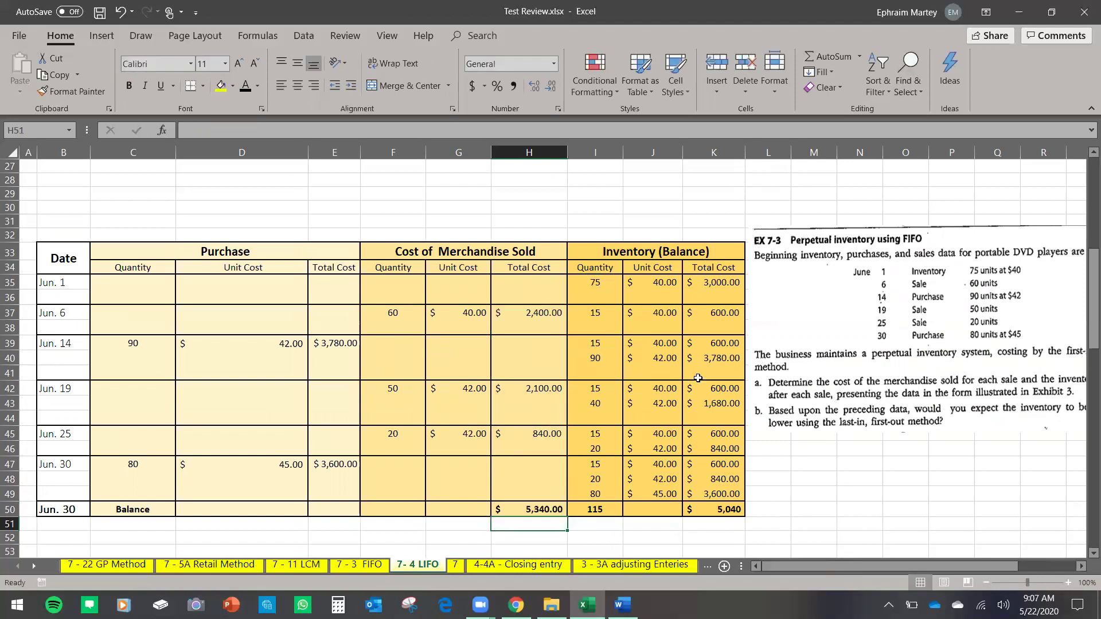
Open the sheet named 7 and bring up its problem on periodic inventory costing.
scroll(581, 392, down, 1)
scroll(576, 389, down, 2)
scroll(573, 387, up, 3)
scroll(499, 385, down, 1)
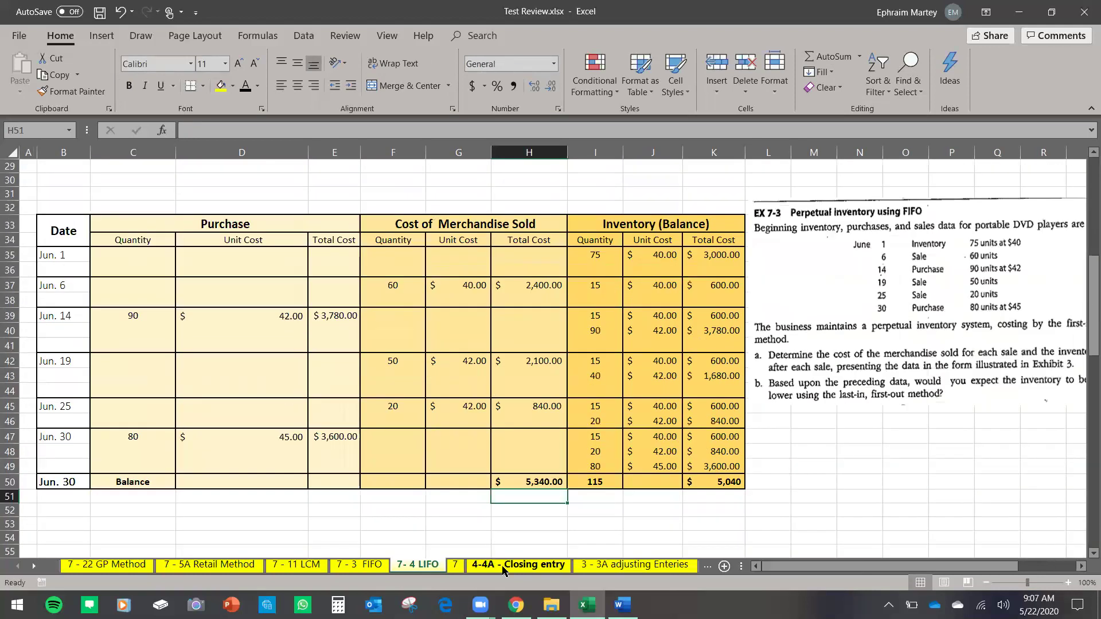
click(455, 565)
scroll(537, 293, up, 7)
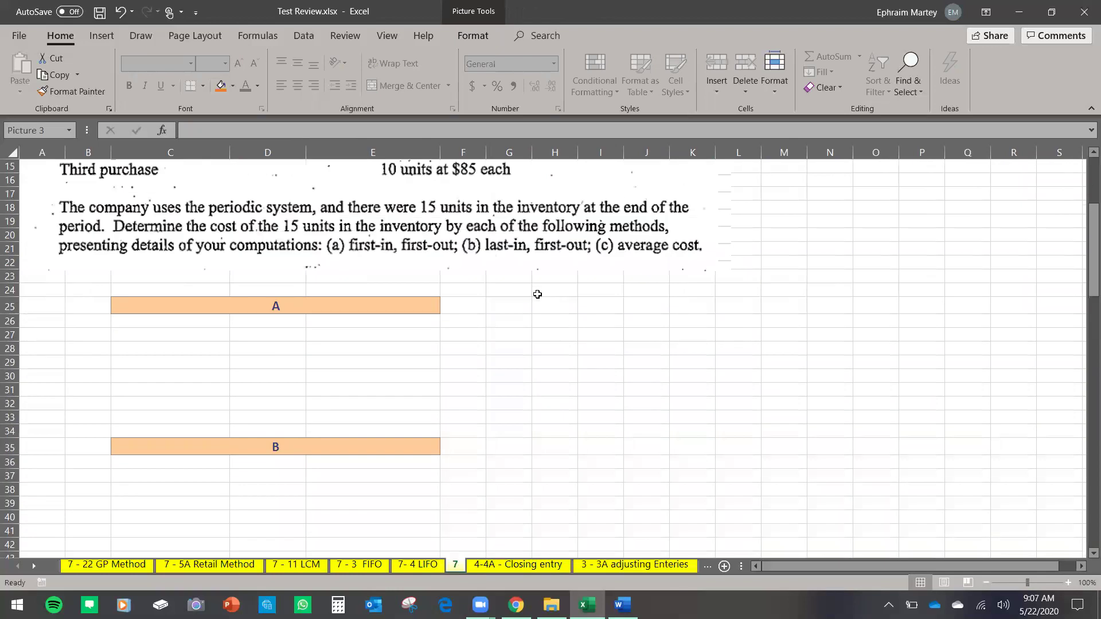
scroll(494, 275, down, 2)
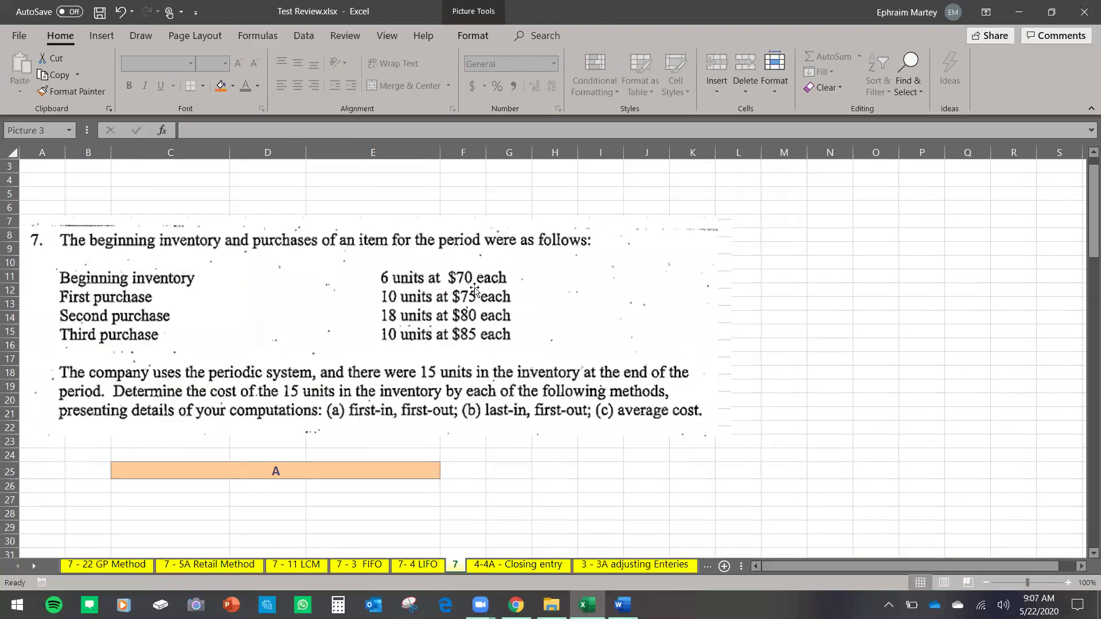
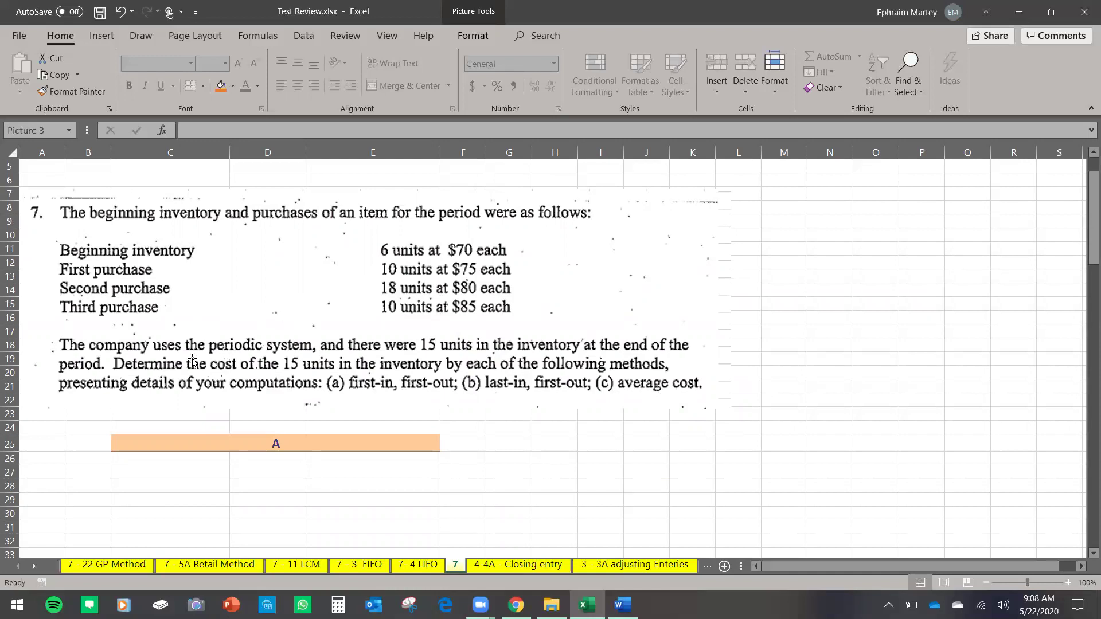
Underline "15 units" in the problem text with a red pen.
click(140, 35)
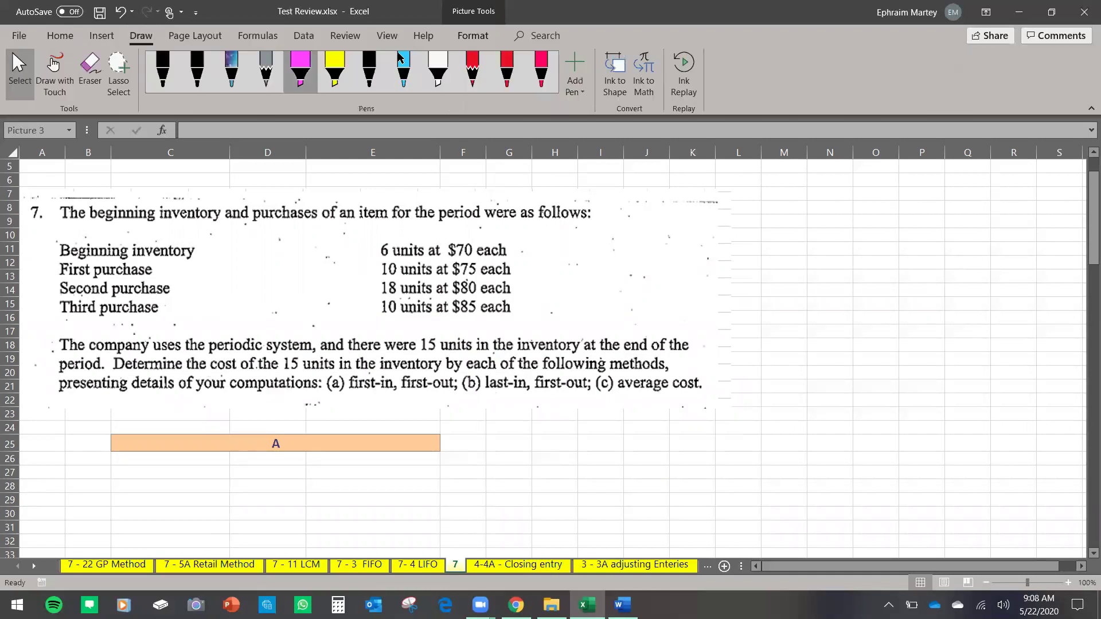
click(505, 80)
drag(286, 372, 336, 377)
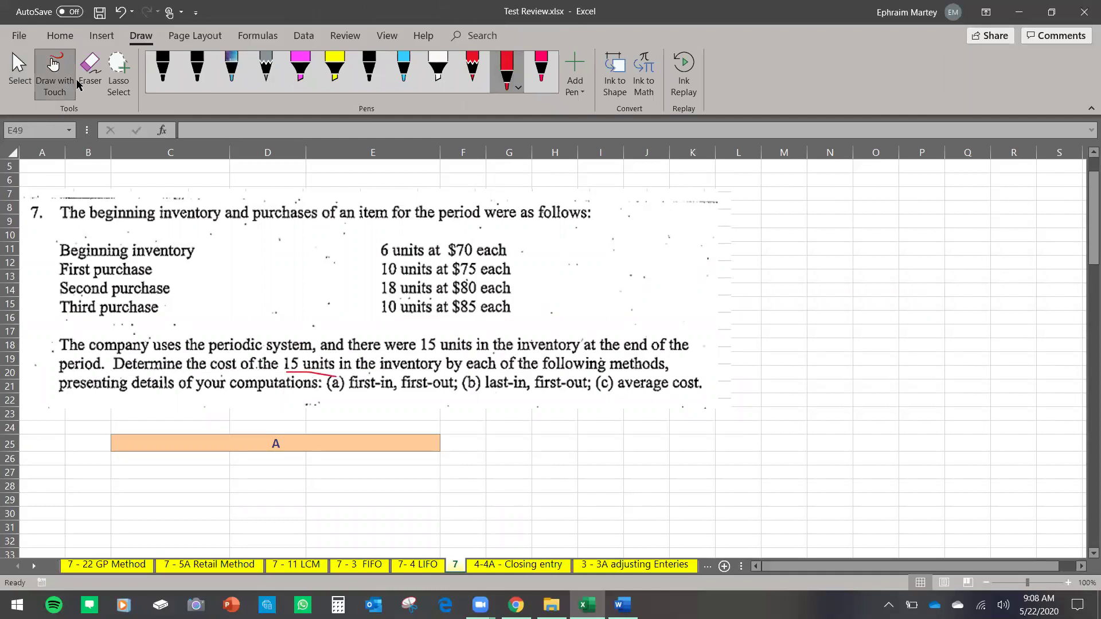
click(59, 36)
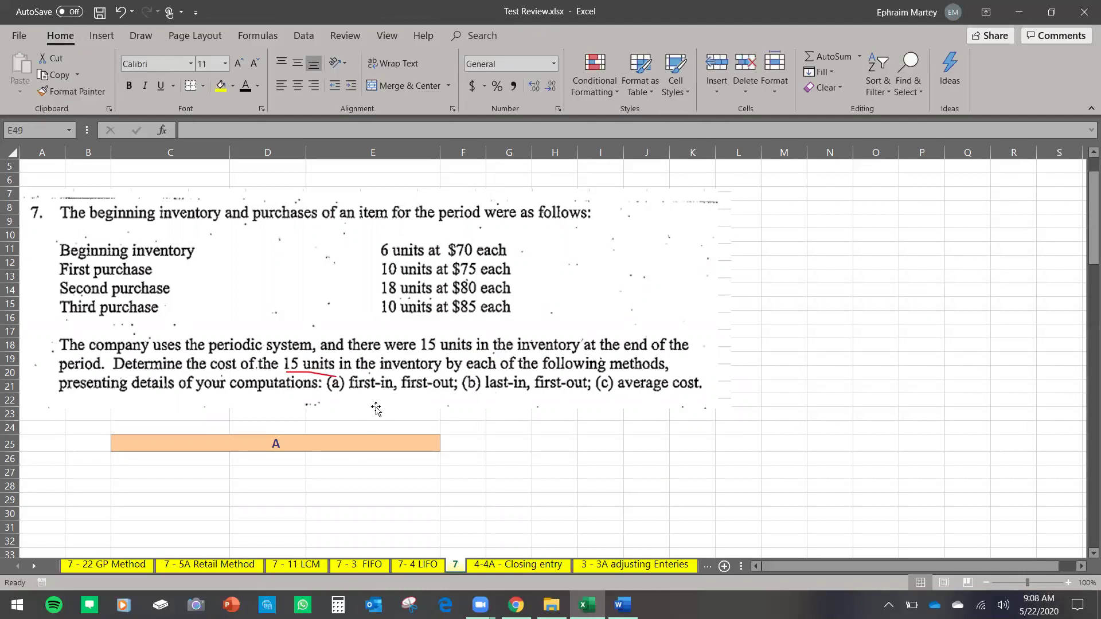
key(ctrl+u)
Mark the beginning inventory and first purchase with red crosses and circle the third purchase of 10 units at $85.
click(140, 37)
click(506, 73)
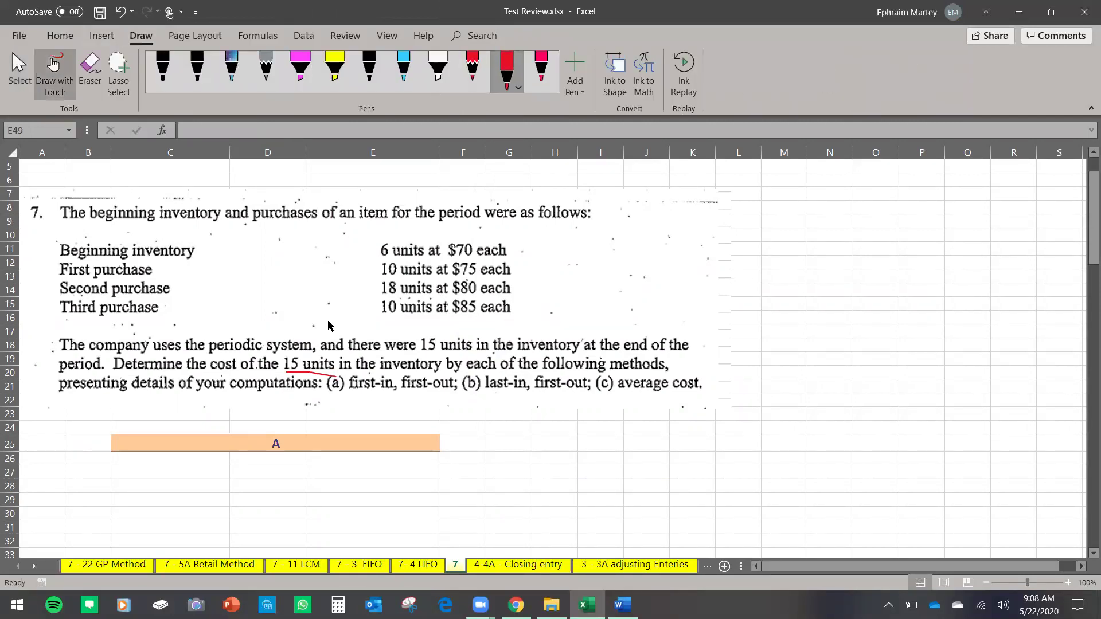
drag(518, 251, 531, 251)
mouse_move(527, 270)
mouse_down()
mouse_move(544, 269)
mouse_move(531, 275)
mouse_up()
mouse_move(382, 318)
mouse_down()
mouse_move(506, 319)
mouse_move(524, 307)
mouse_move(409, 296)
mouse_move(376, 306)
mouse_move(374, 321)
mouse_up()
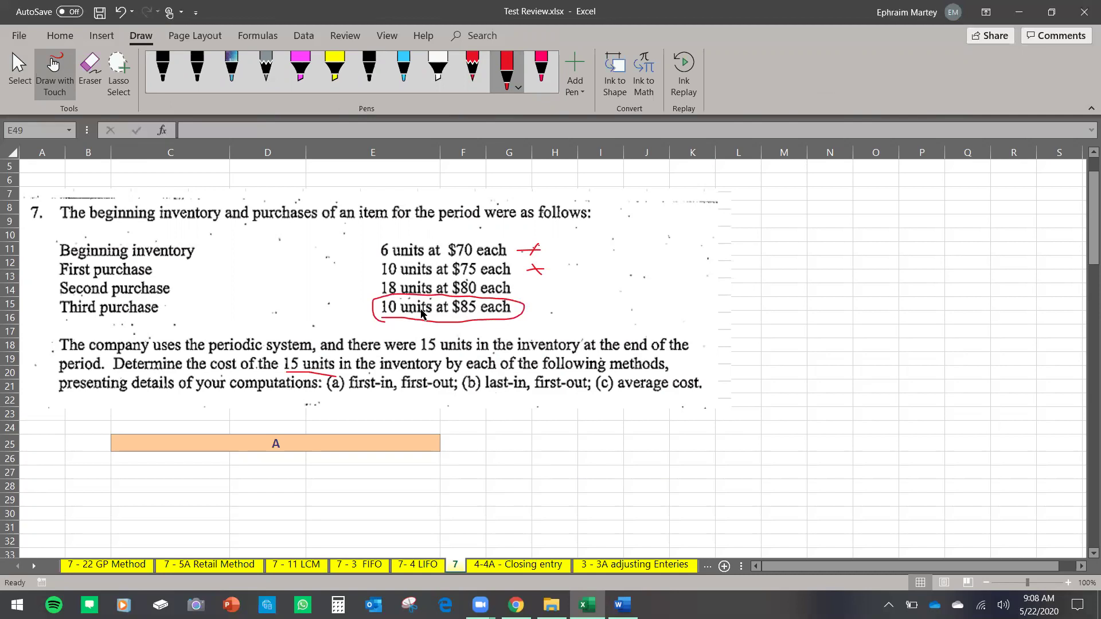
Draw a red check mark beside the second purchase and write a 5 before its 18 units.
drag(543, 293, 560, 280)
drag(360, 282, 380, 280)
click(19, 72)
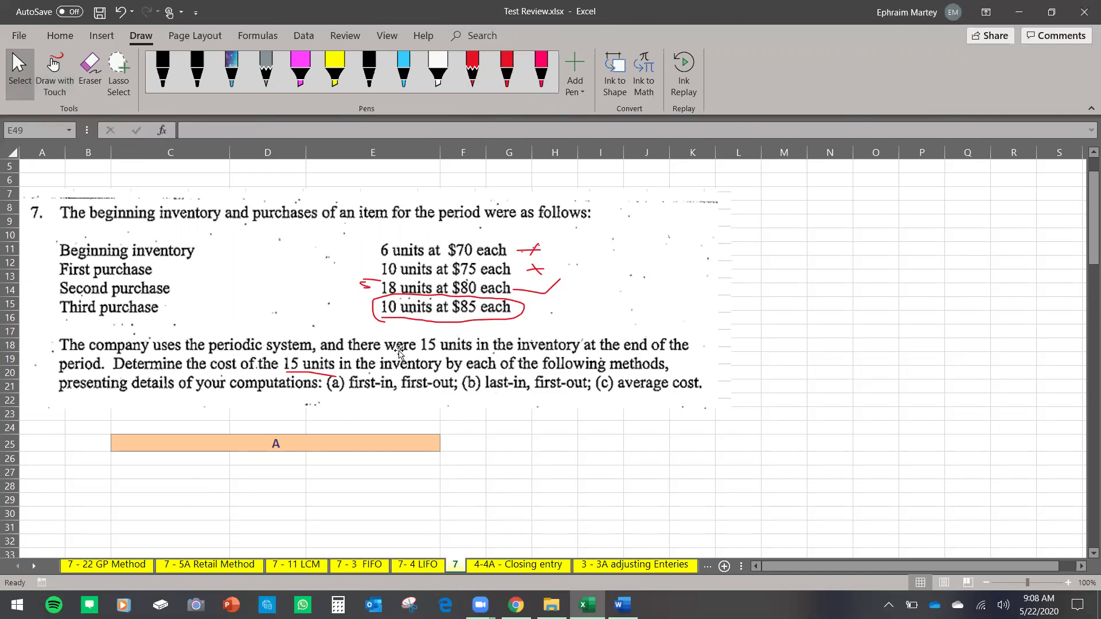
Label C28 Third Basket under heading A and enter =10*85 in D28.
click(270, 489)
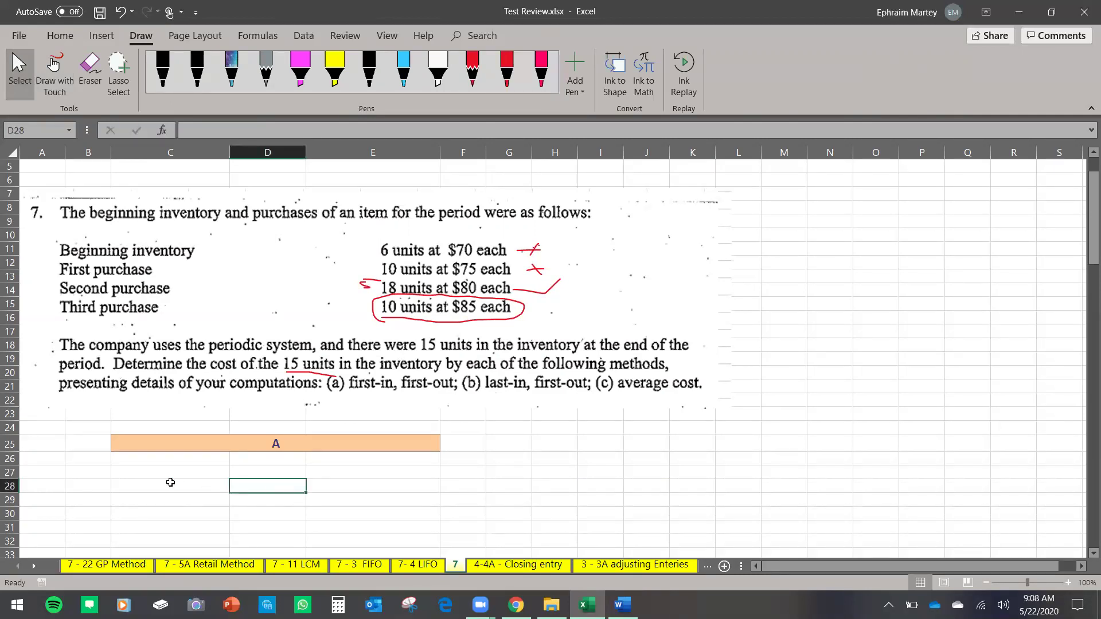
click(171, 483)
text(THird Baske)
key(ctrl+Return)
click(254, 485)
text(=10*85)
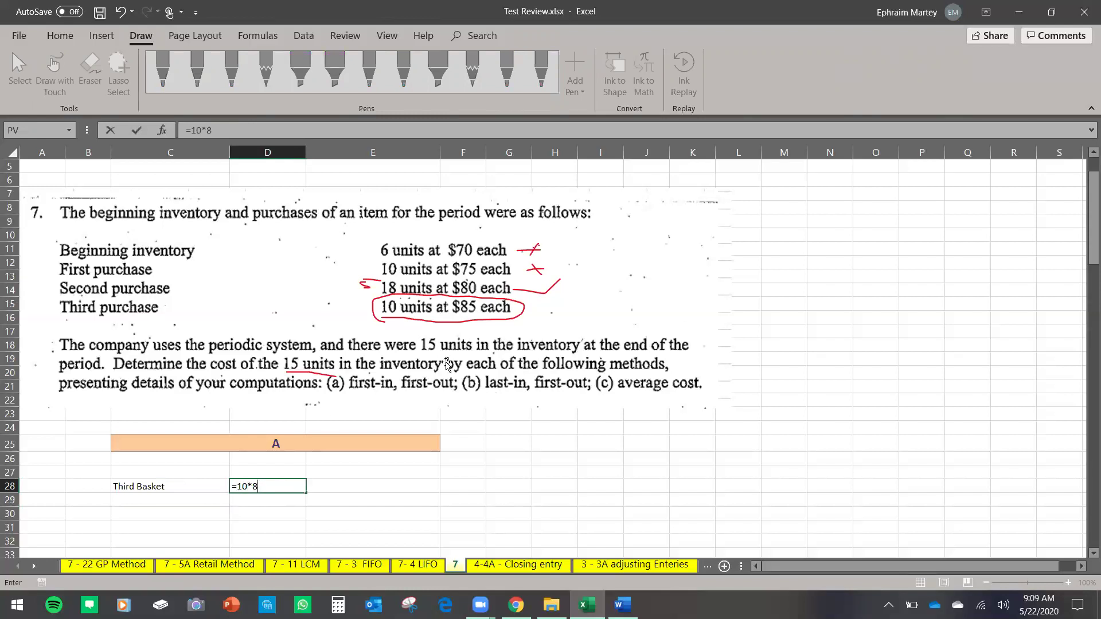
key(Return)
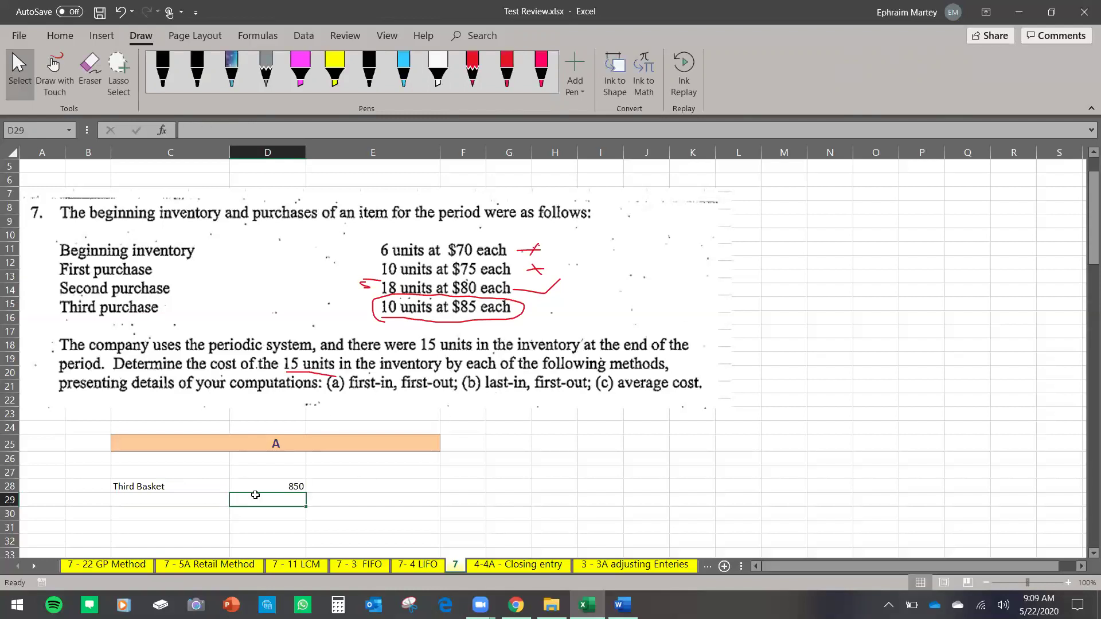
Apply the Accounting number format with dollar signs to the whole sheet.
click(14, 146)
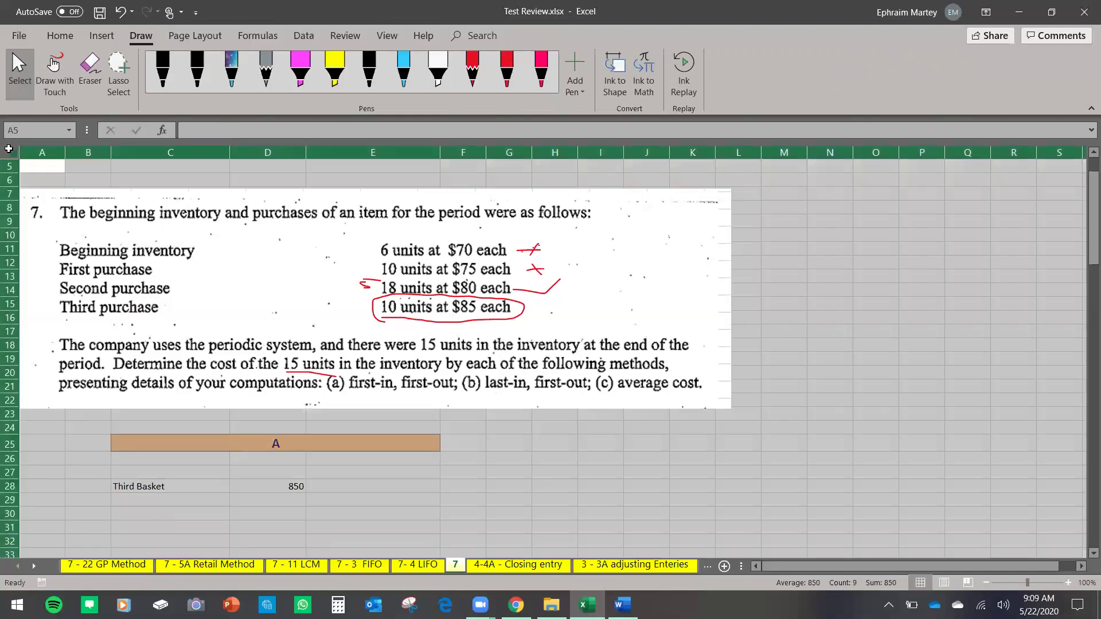
click(60, 36)
click(472, 85)
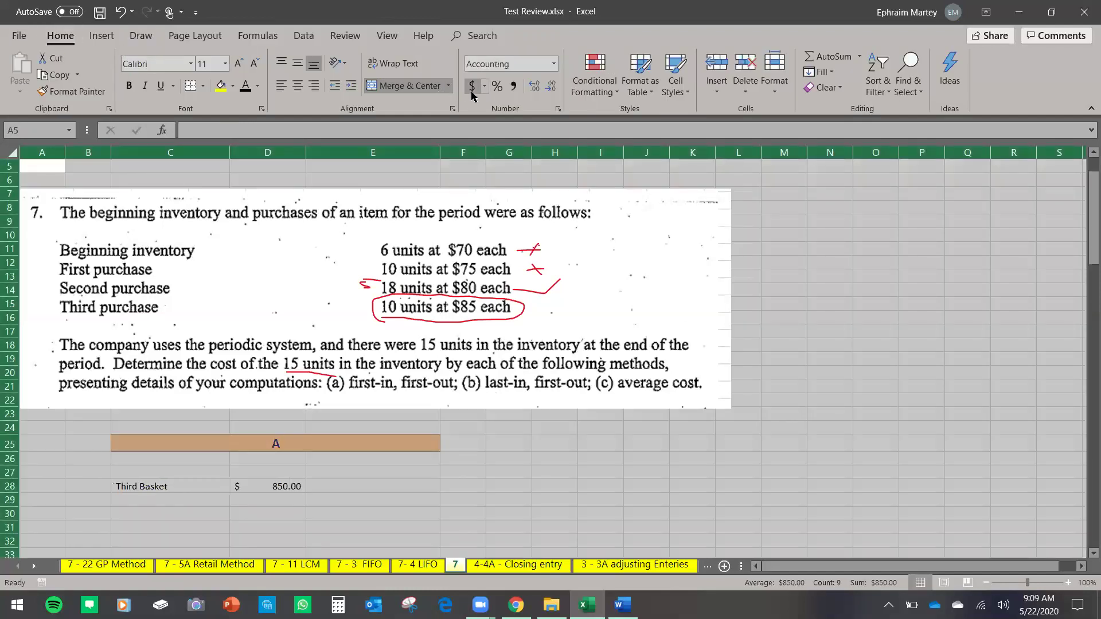
click(241, 500)
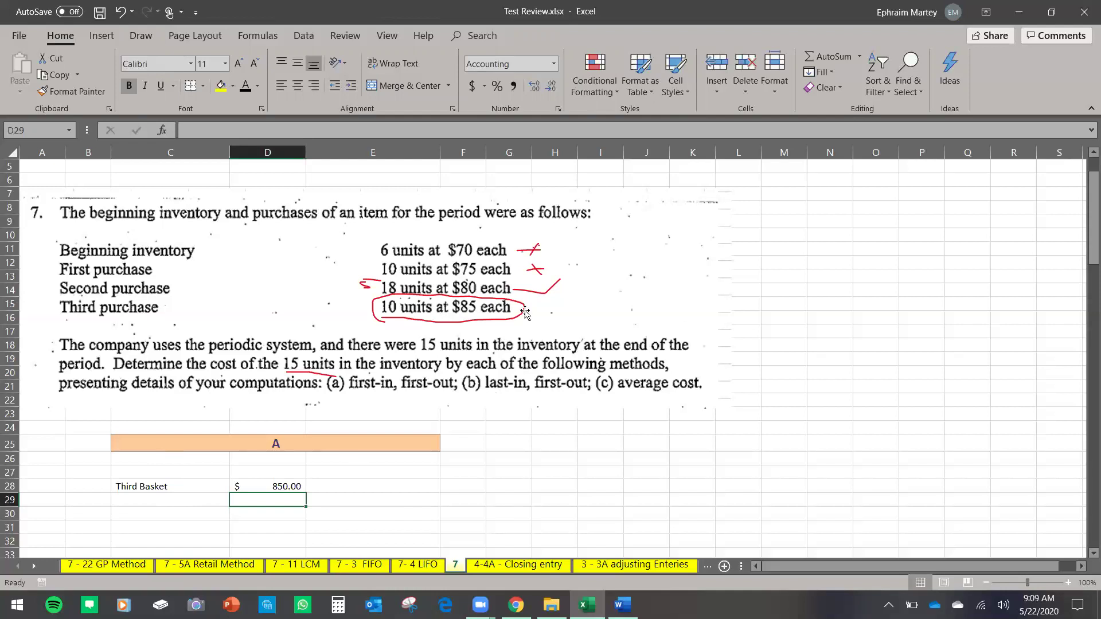
Label C29 Second Basket below the third basket line.
click(197, 498)
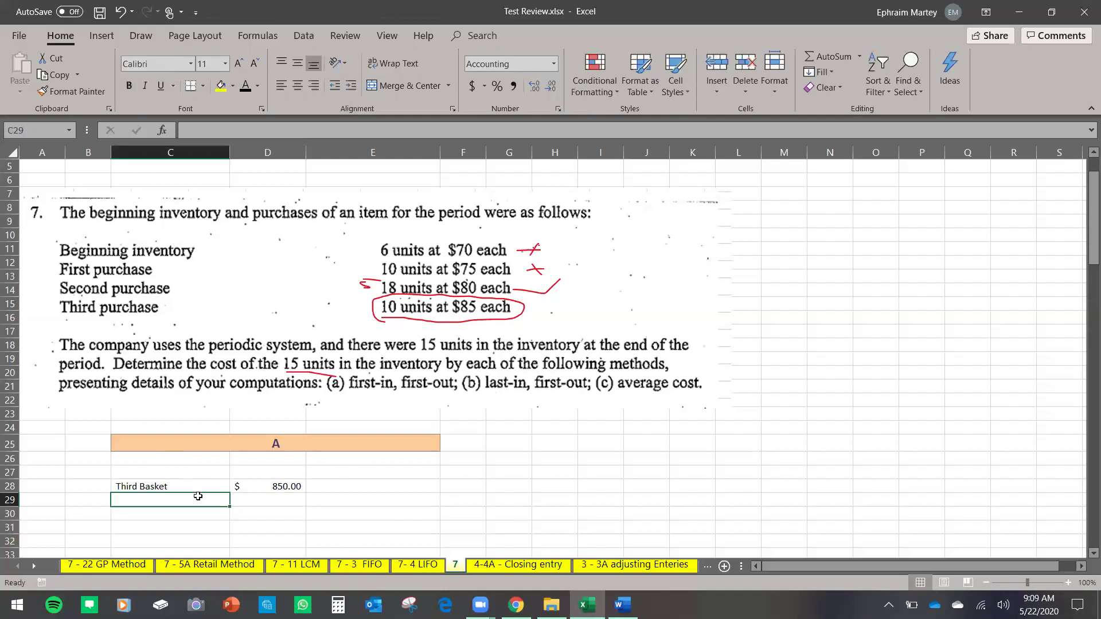
text(Second Basket)
key(Return)
key(Right)
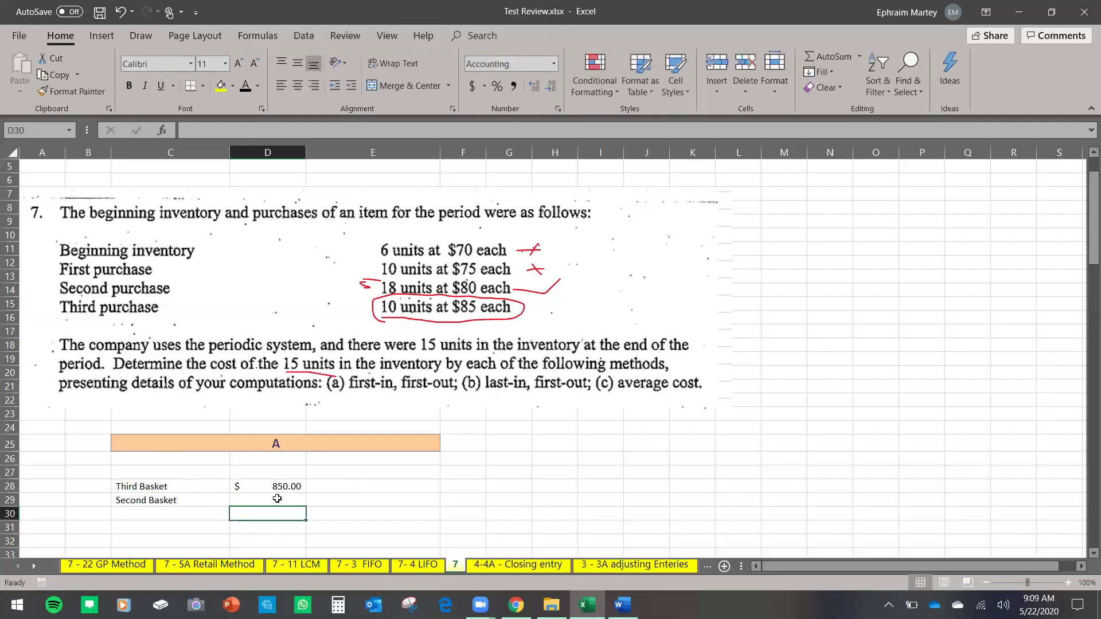
Enter =580 in D29 as the second basket's cost and remove the cell's bold formatting.
click(277, 498)
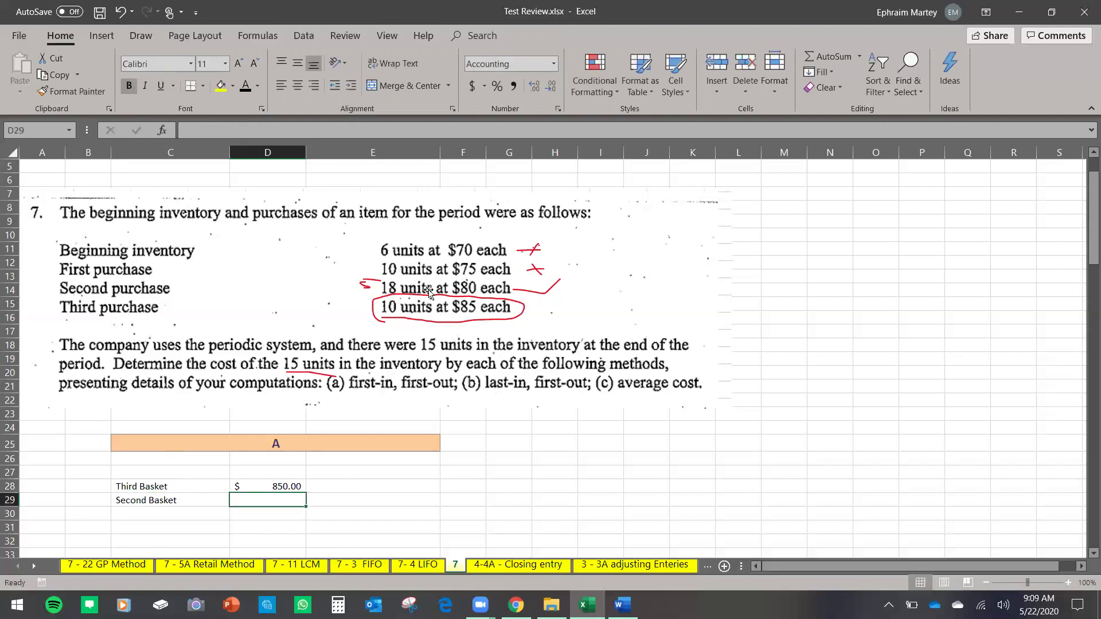
text(=5)
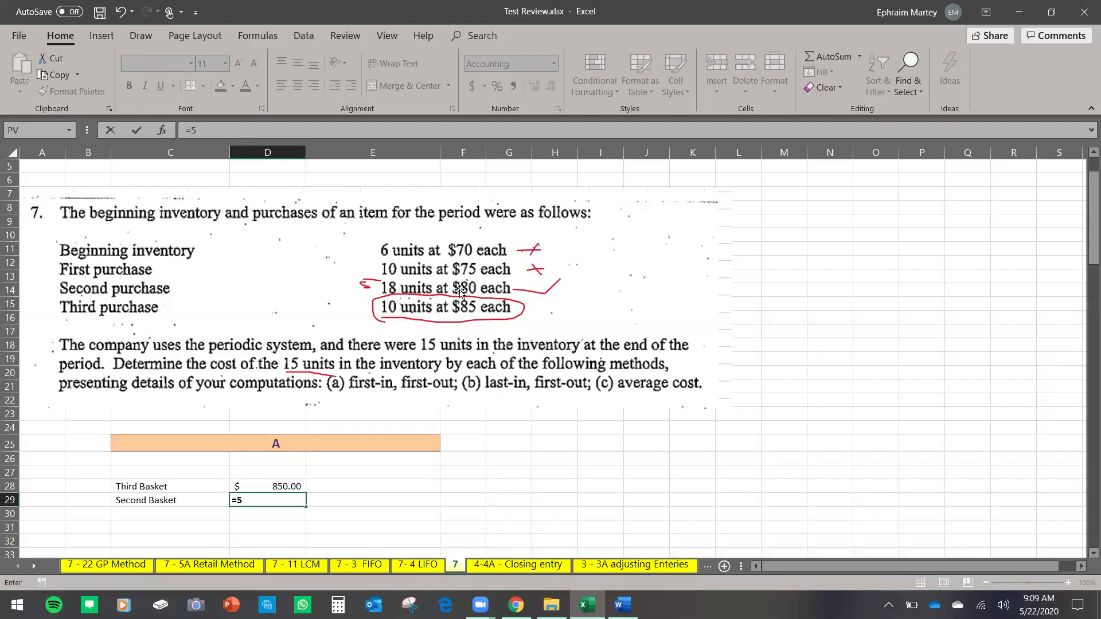
text(80)
key(ctrl+Return)
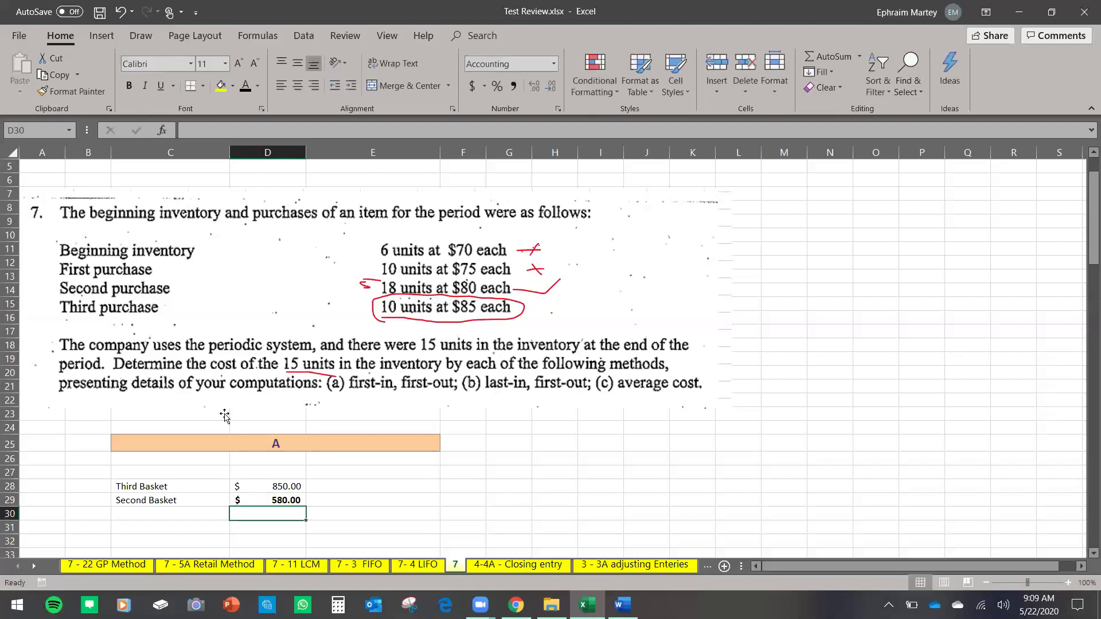
key(ctrl+b)
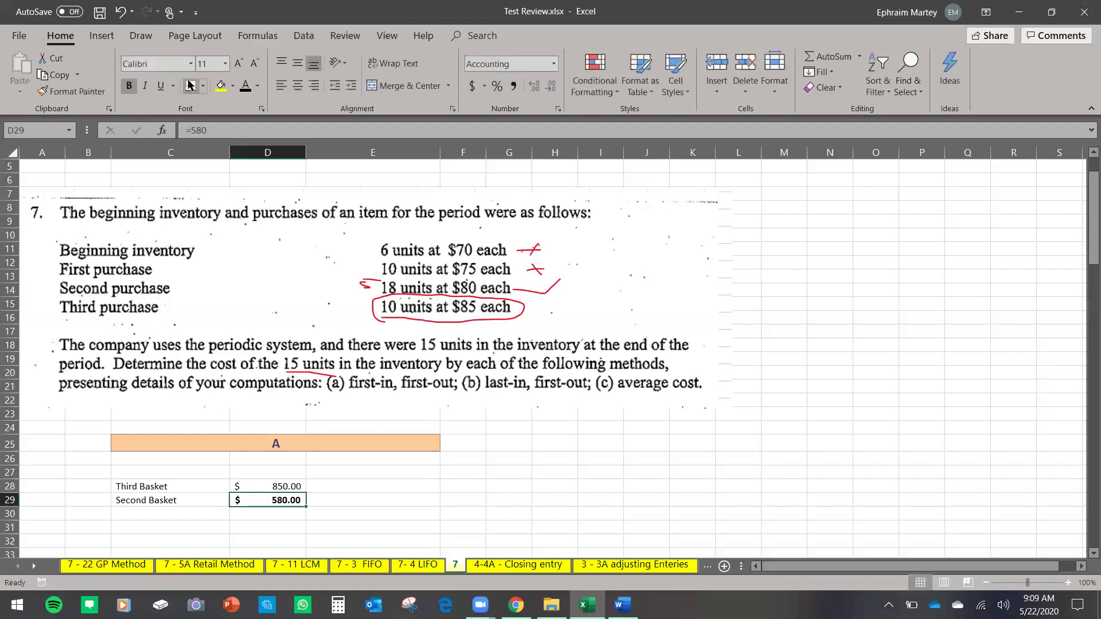
click(129, 85)
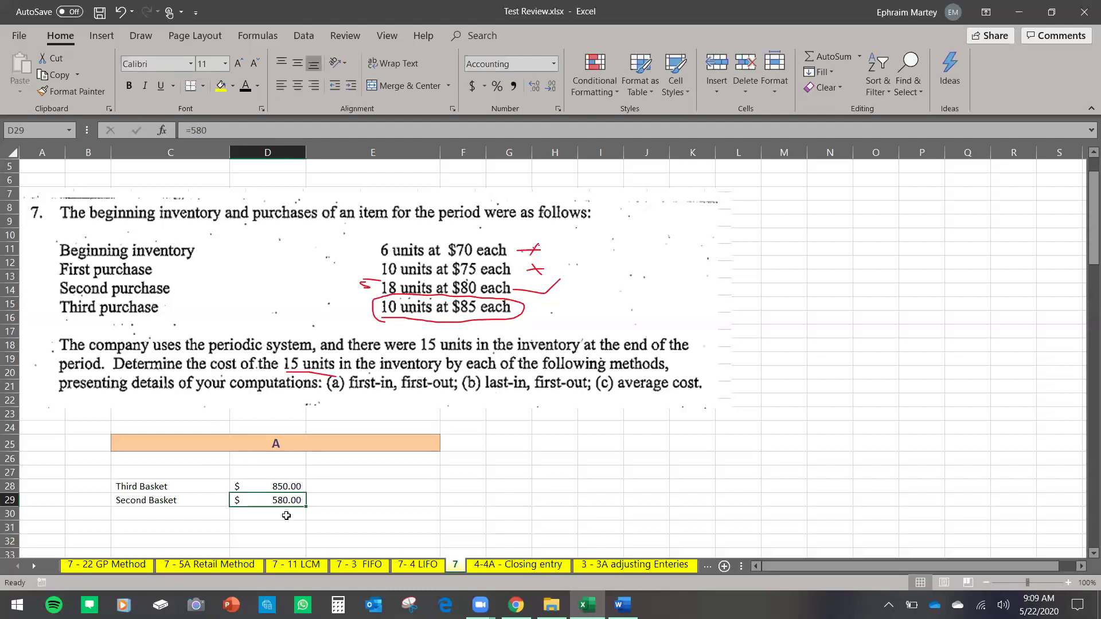
Apply a Top and Double Bottom Border to D30 beneath the basket amounts.
click(285, 517)
click(202, 86)
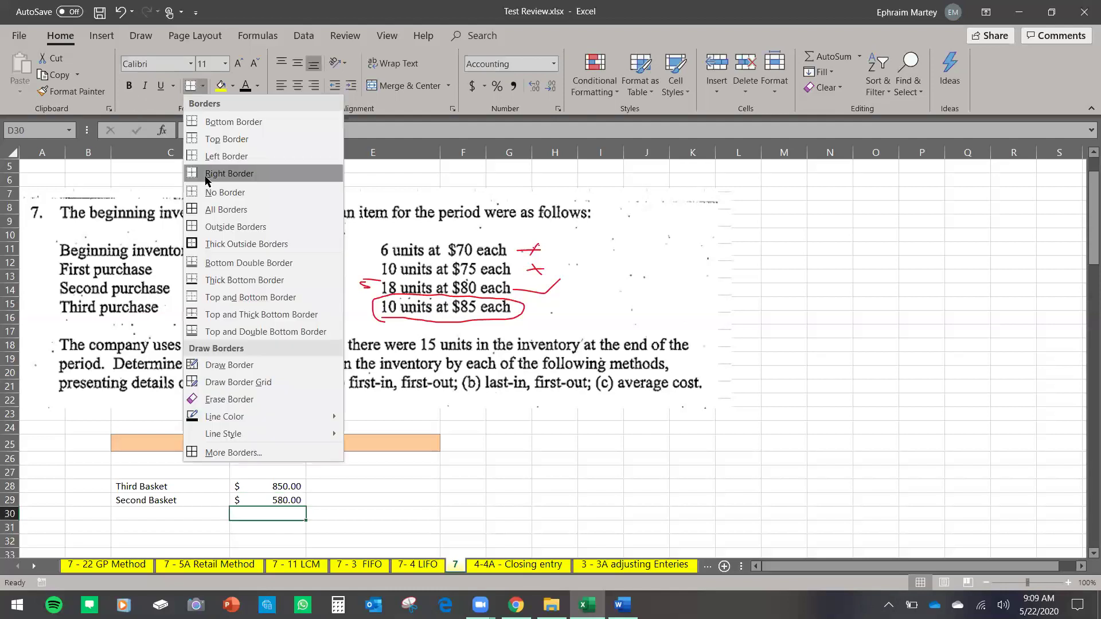
click(229, 332)
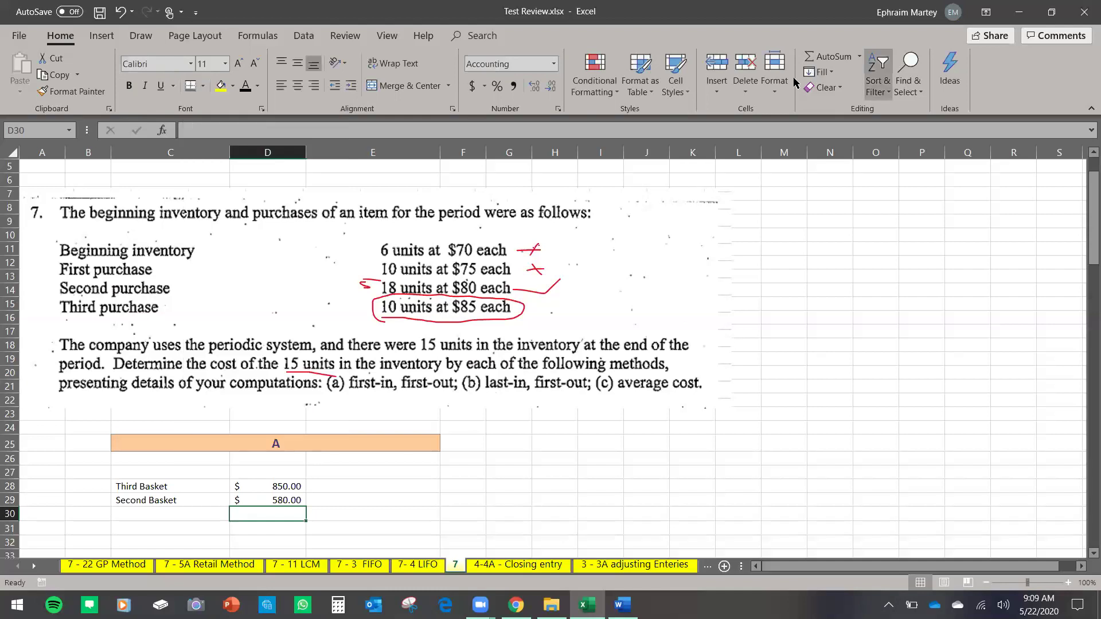
Total the two basket costs in D30 with AutoSum and correct the second basket's cost in D29 to =5*80.
click(848, 58)
key(Return)
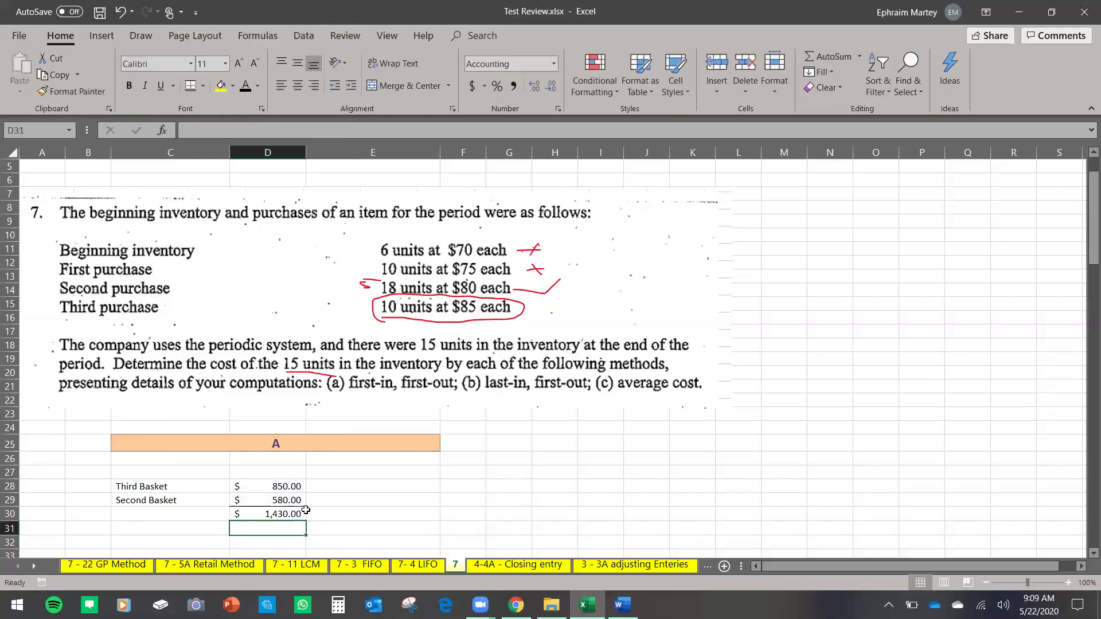
double_click(295, 501)
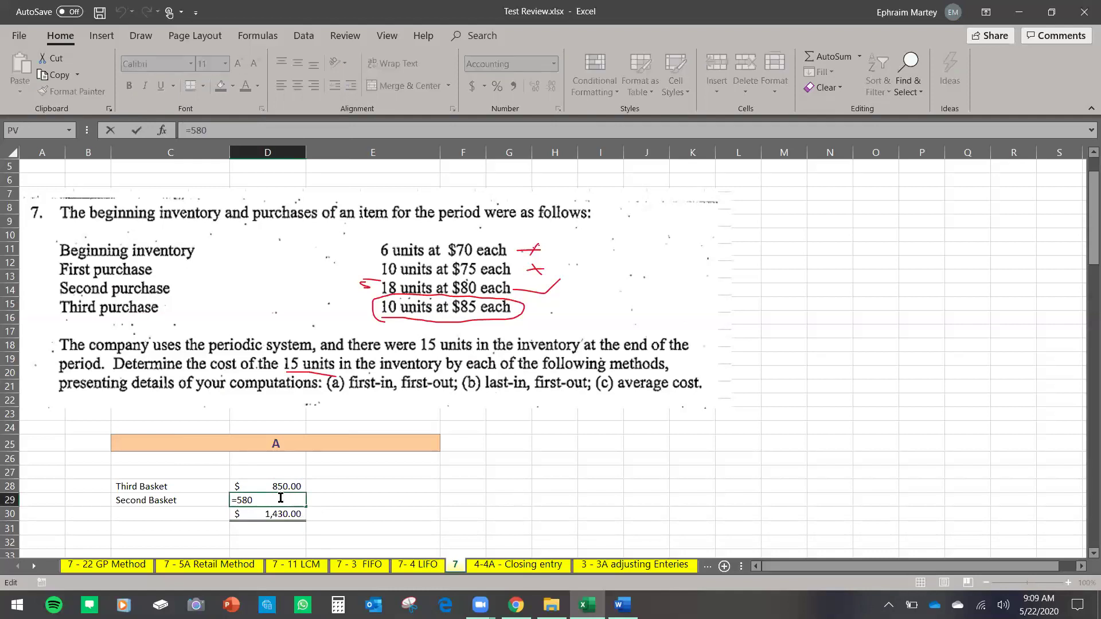
key(BackSpace)
key(BackSpace)
text(*80)
key(Return)
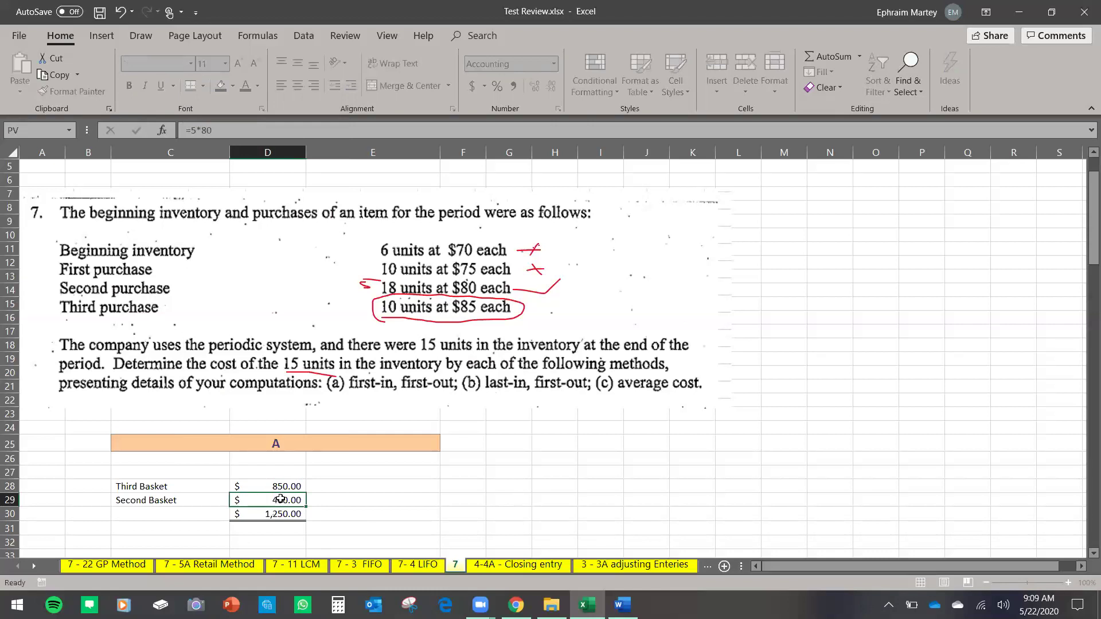
Label C30 Balance and make the total in D30 bold.
scroll(160, 465, down, 1)
click(171, 459)
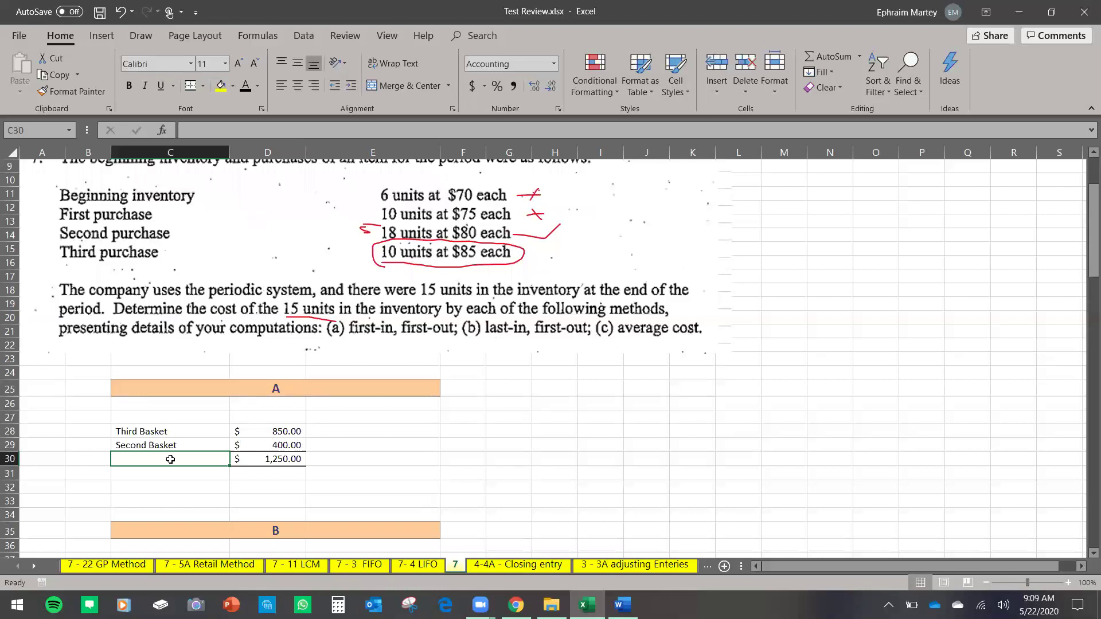
text(Balance)
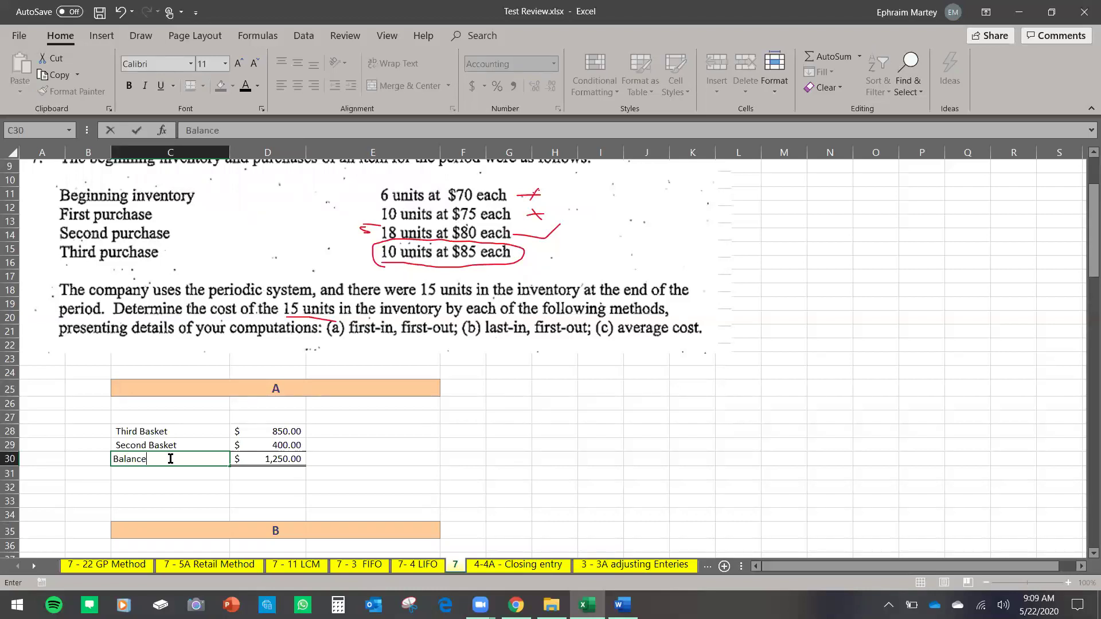
key(Return)
click(267, 459)
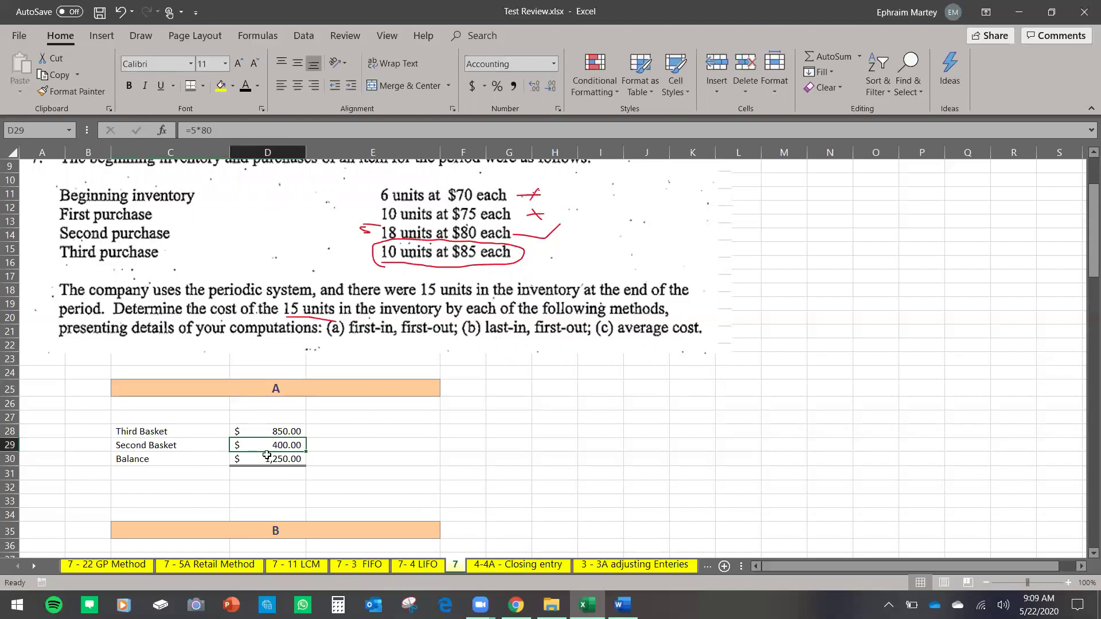
click(129, 85)
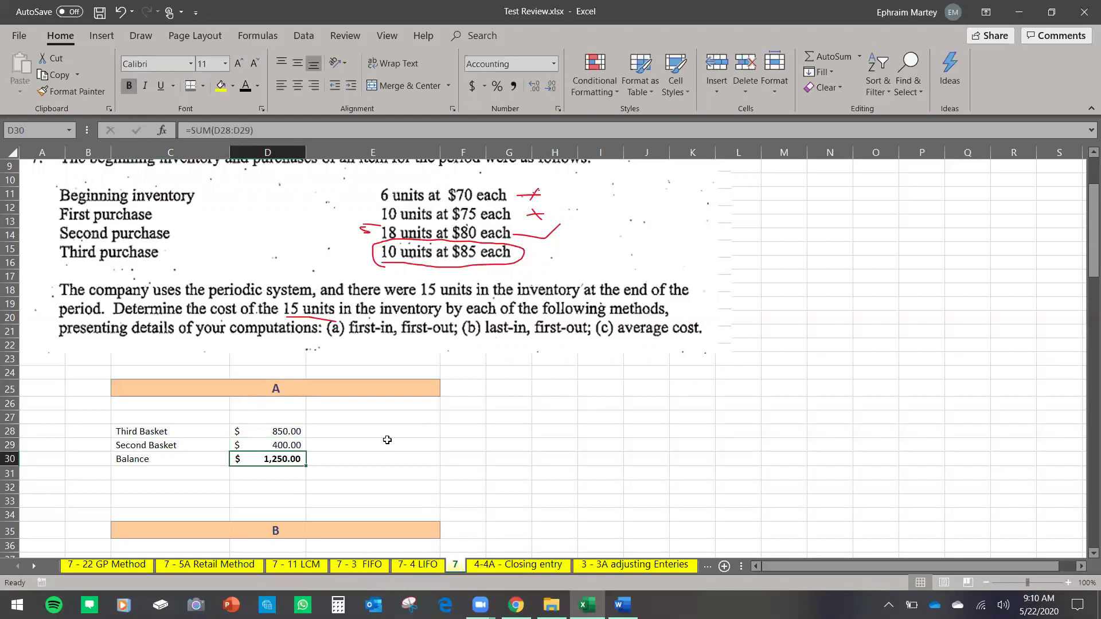
click(462, 445)
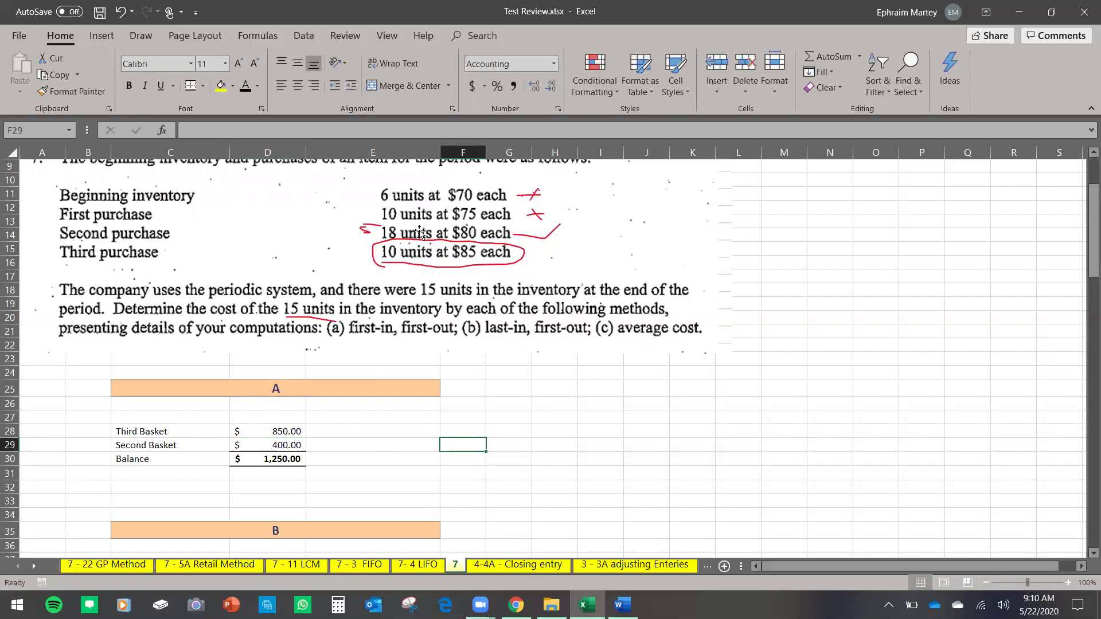
Delete the red ink marks around the inventory and purchase lines of the problem picture.
click(417, 242)
key(Delete)
click(550, 232)
key(Delete)
click(534, 214)
key(Delete)
click(341, 209)
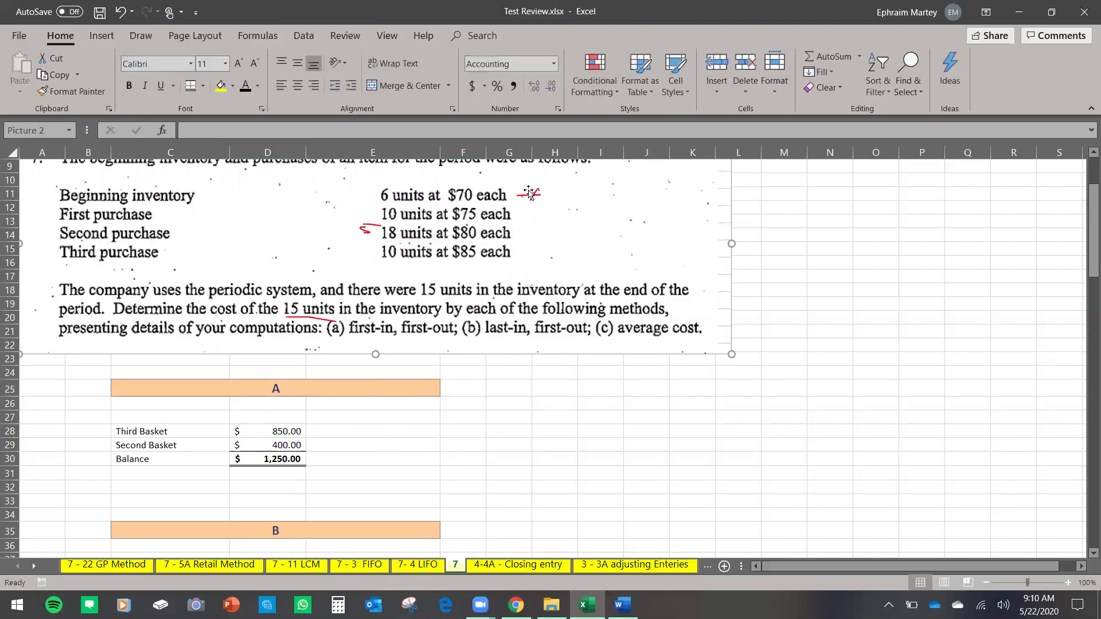
click(368, 230)
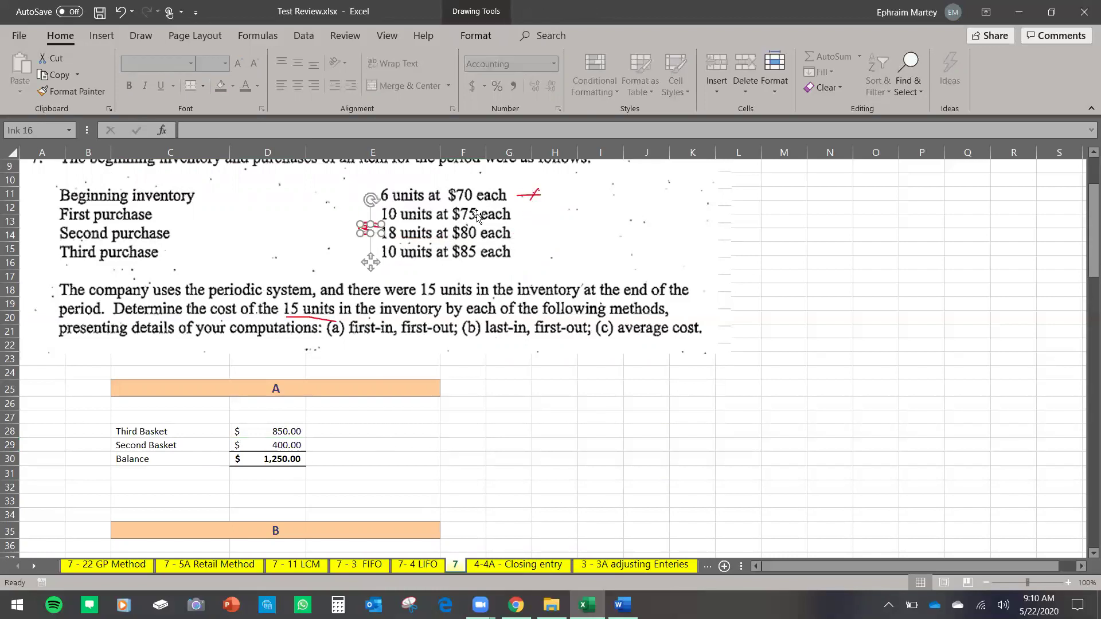
key(Delete)
click(528, 195)
key(Delete)
Move the problem 7 picture down to just above section B and label C39 B. Basket.
drag(441, 228, 415, 316)
scroll(402, 292, down, 3)
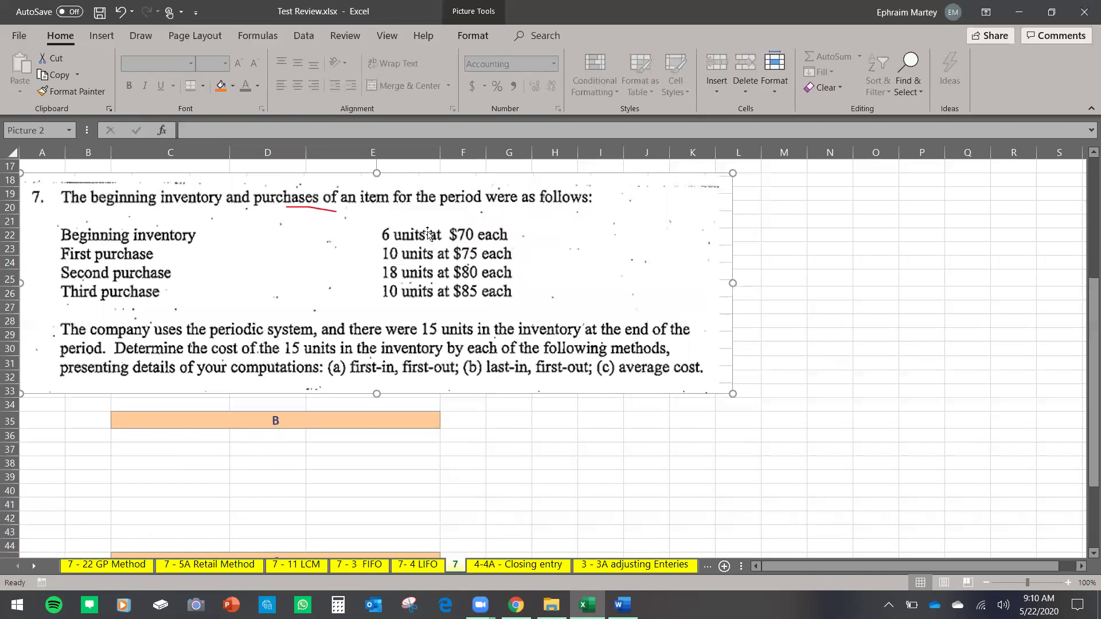
click(207, 478)
text(B)
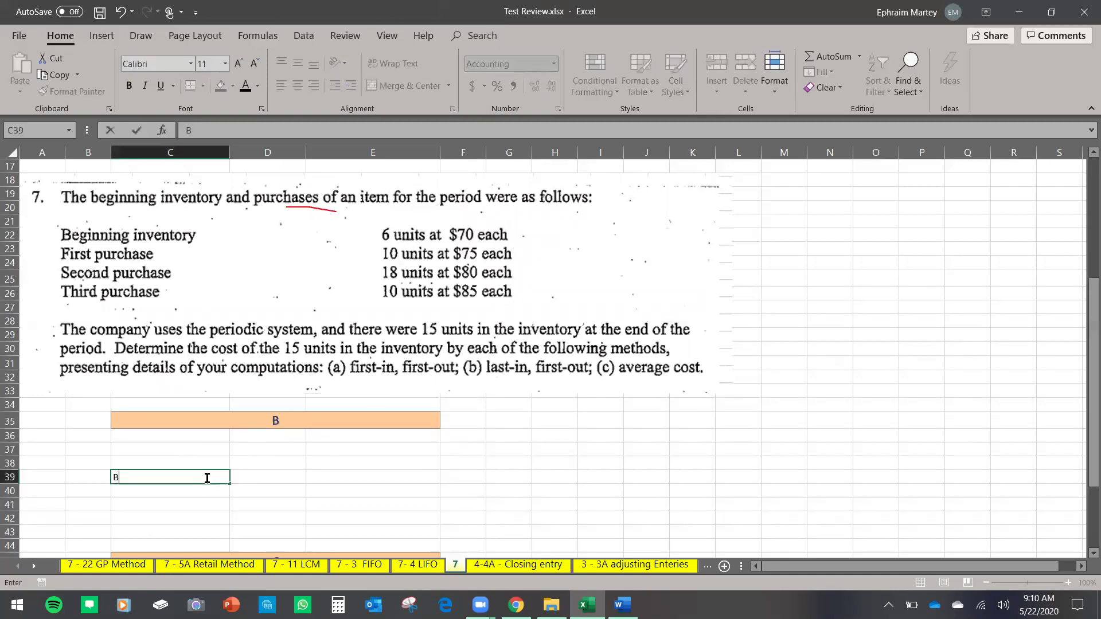
text(. Basket)
key(Return)
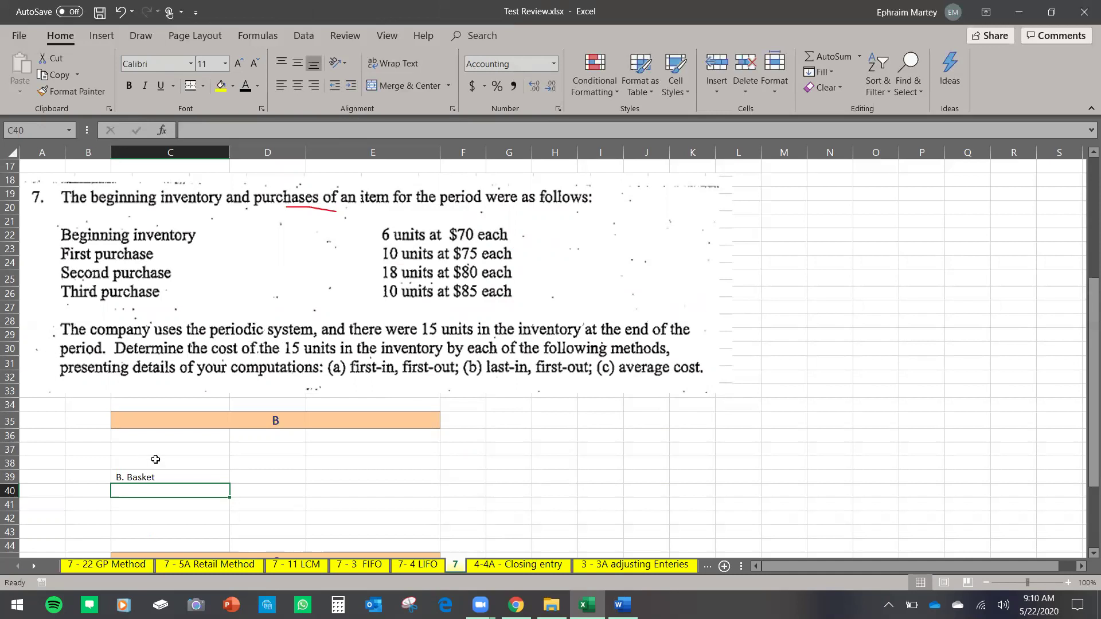
Enter =6*70 in D39 as the beginning basket's cost and remove the cell's bold formatting.
click(265, 487)
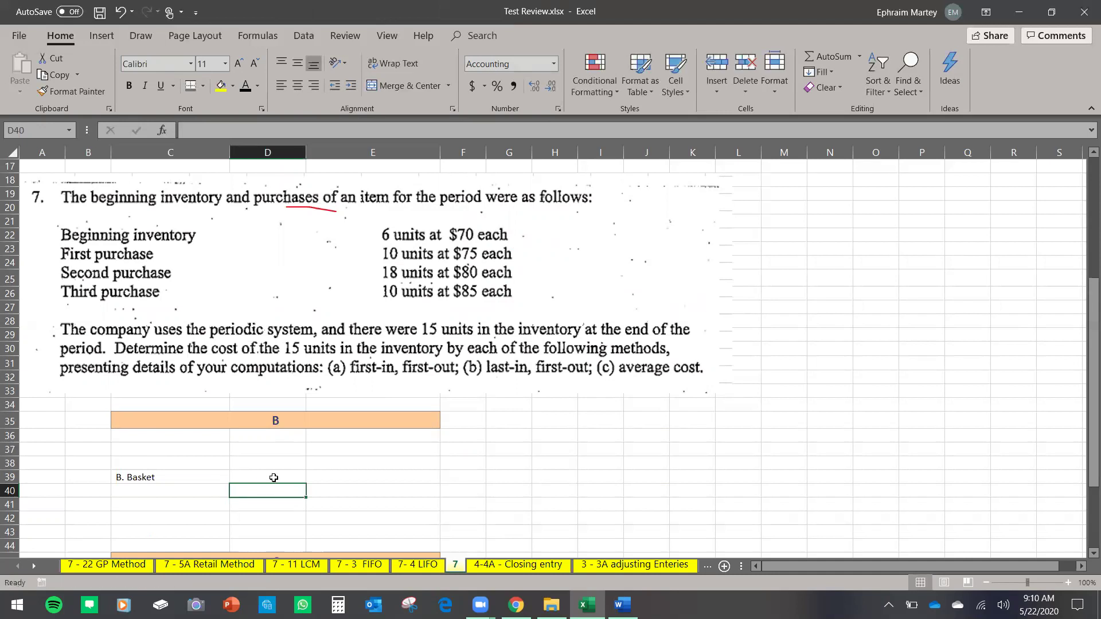
click(267, 478)
text(=6)
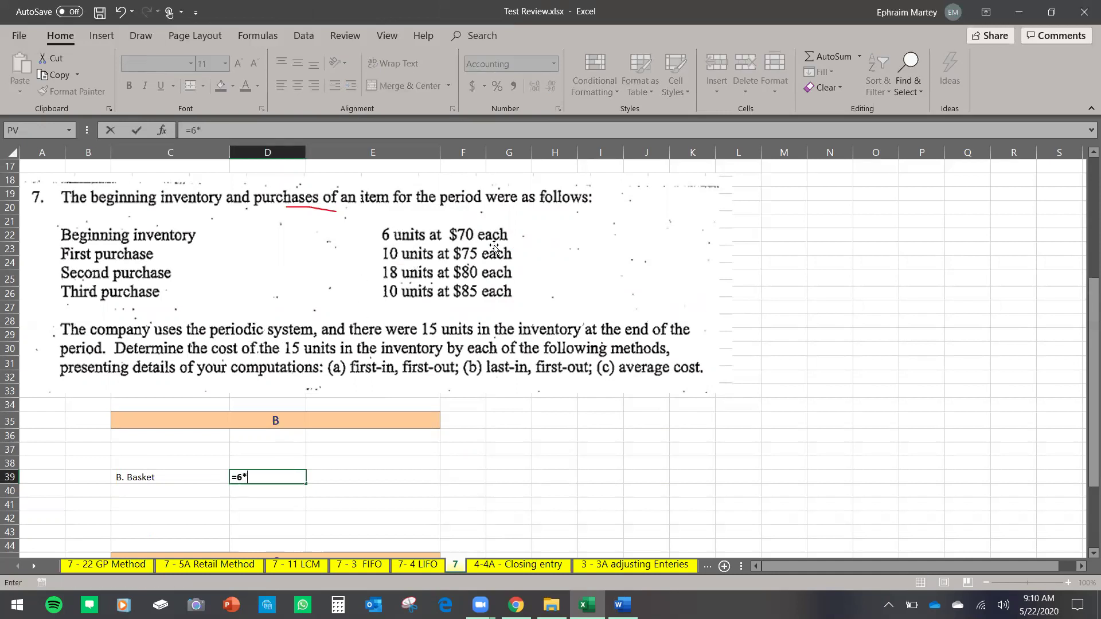
text(*70)
key(ctrl+Return)
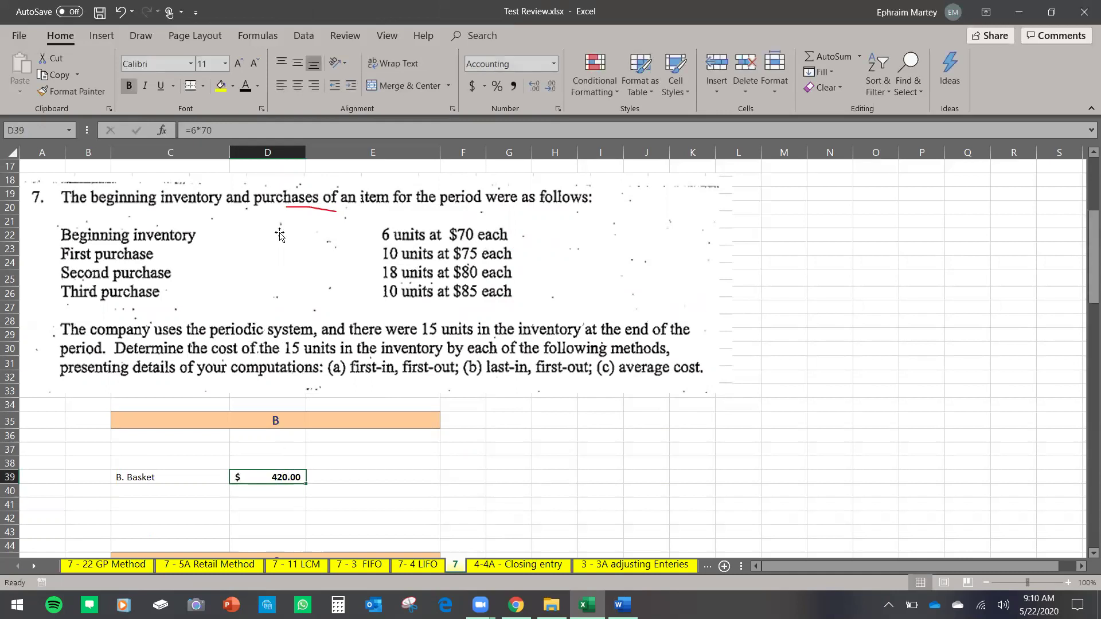
key(ctrl+b)
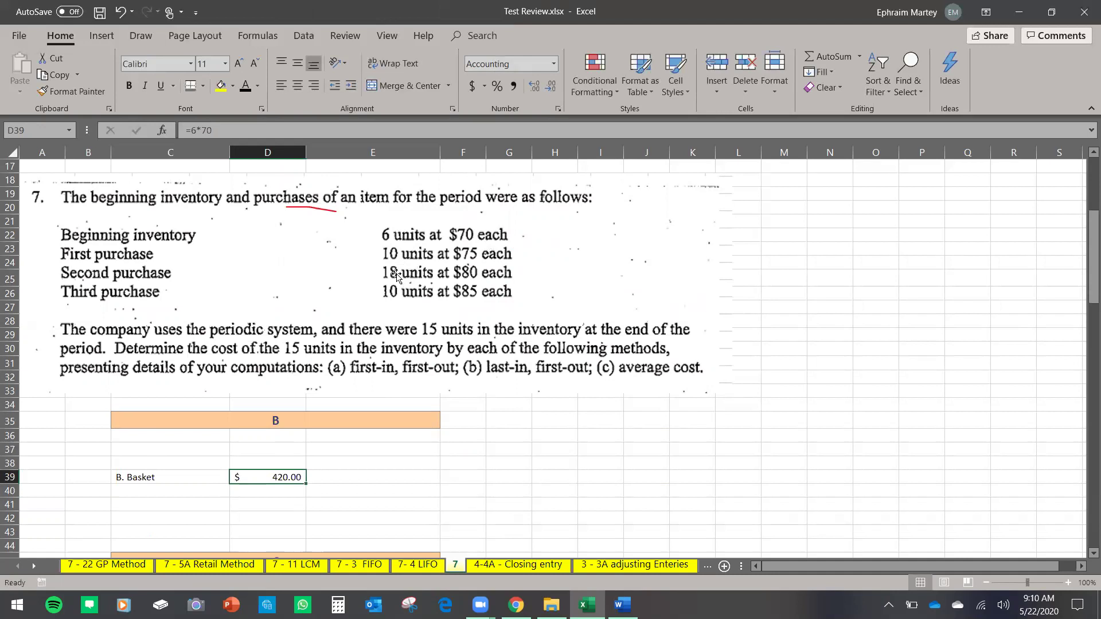
Note the 15 ending inventory units in G39 beside section B's basket line.
click(279, 494)
click(493, 476)
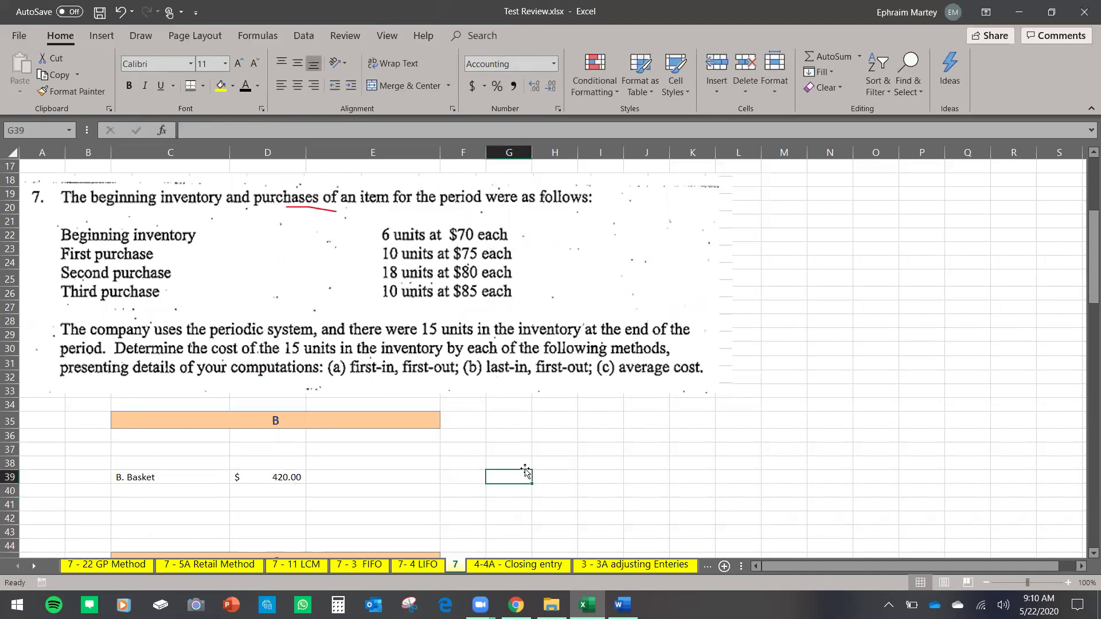
text(15)
key(Return)
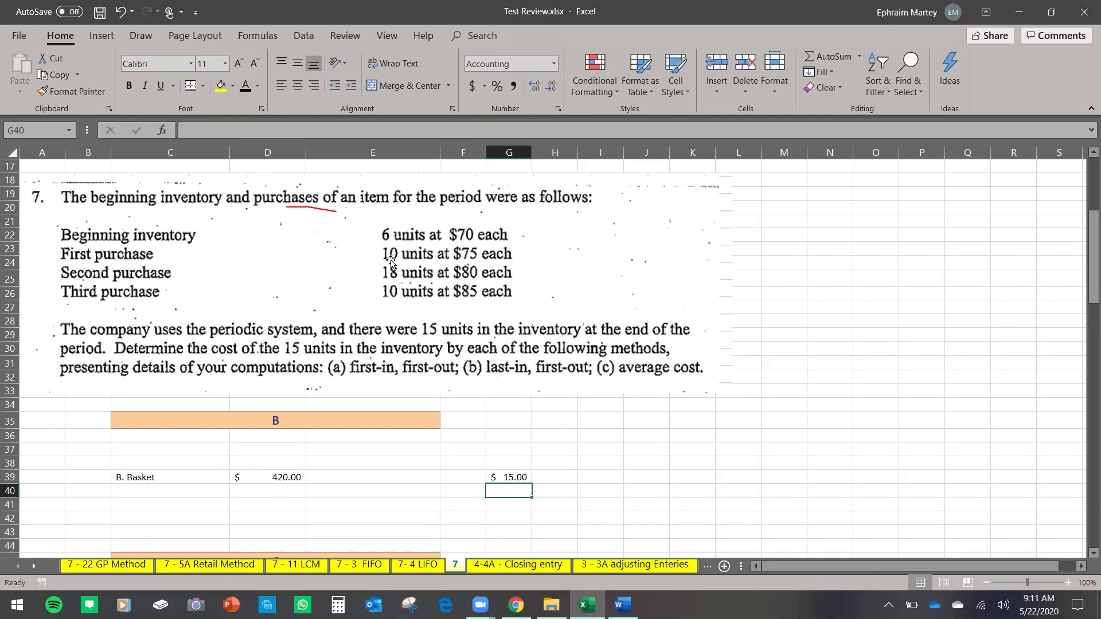
Label C40 F. Basket and enter =975 in D40 as the first basket's cost.
click(173, 491)
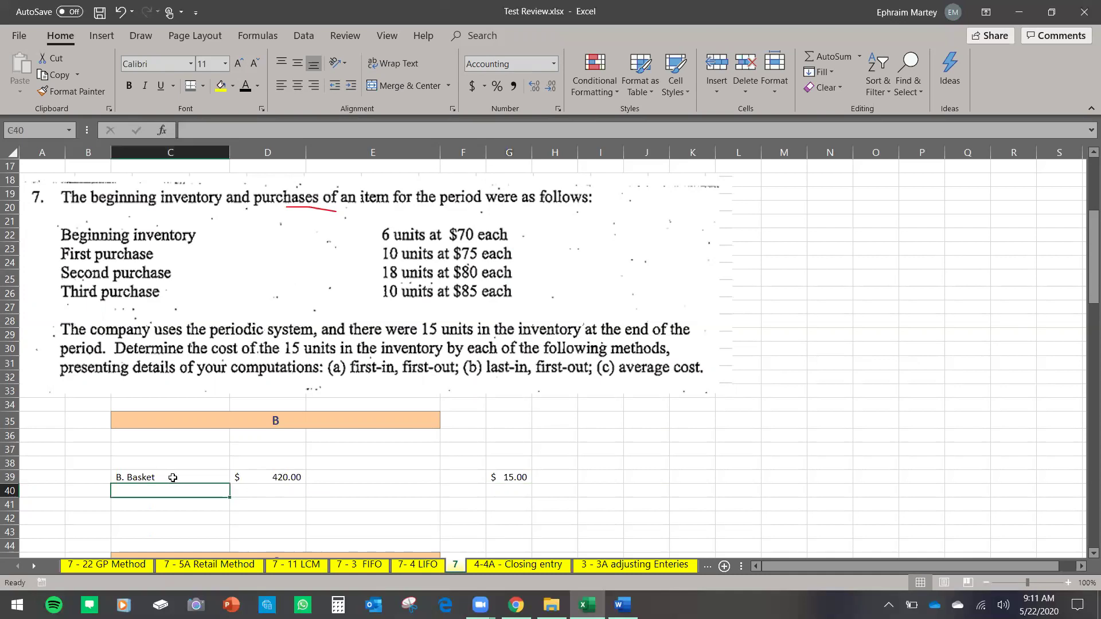
text(F. Basket)
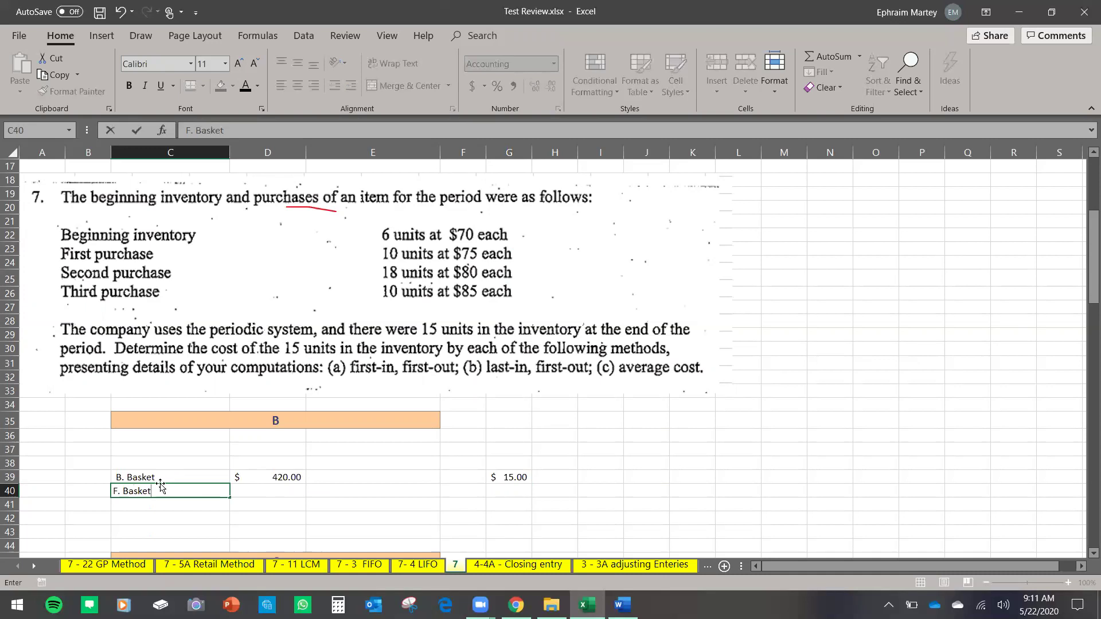
click(266, 492)
text(=)
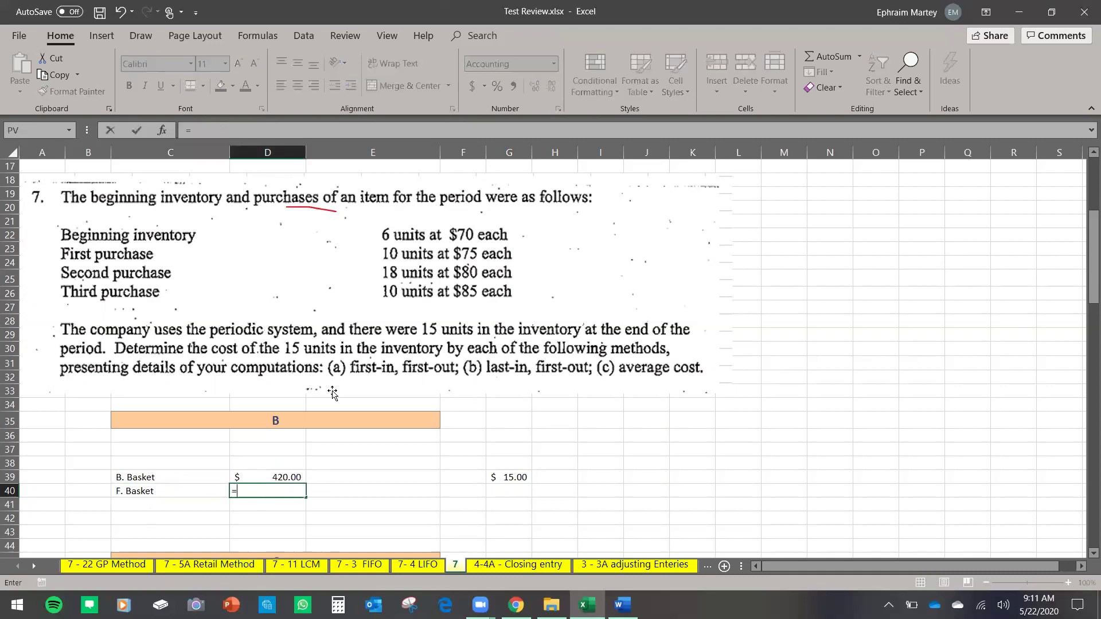
text(970)
key(Return)
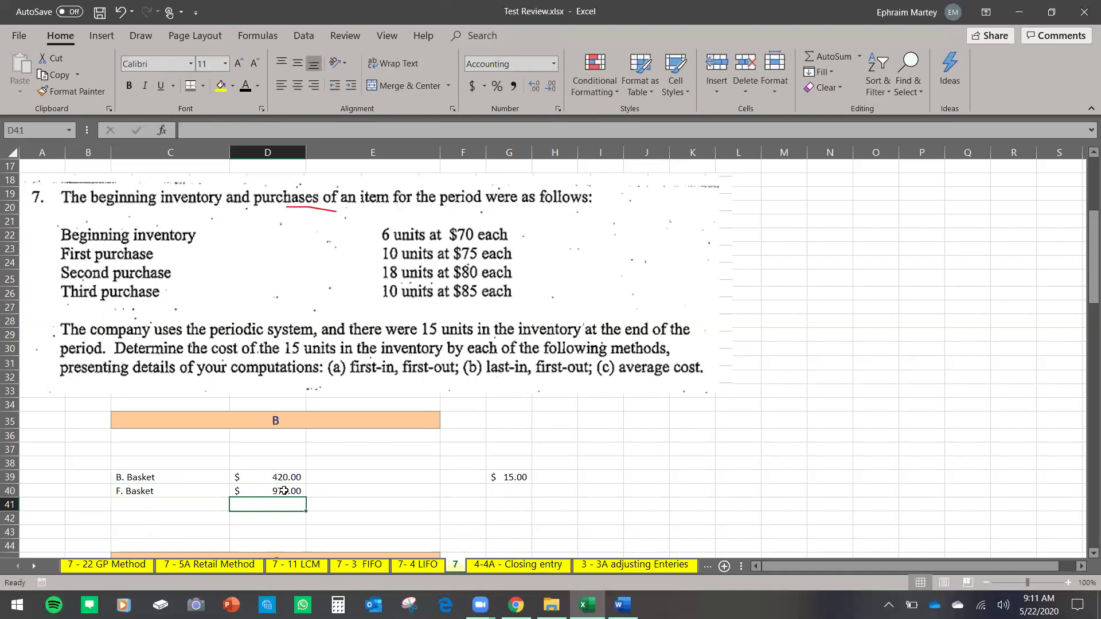
Correct the first basket's cost in D40 to =675 and total section B's two baskets in D41 with AutoSum.
double_click(284, 491)
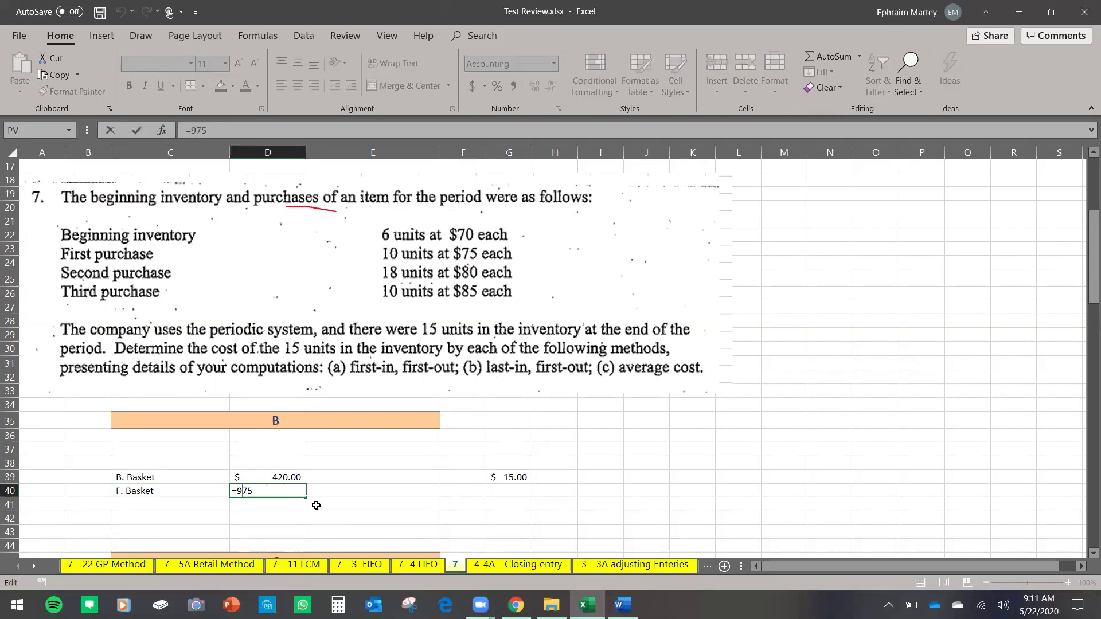
key(BackSpace)
text(6)
key(Return)
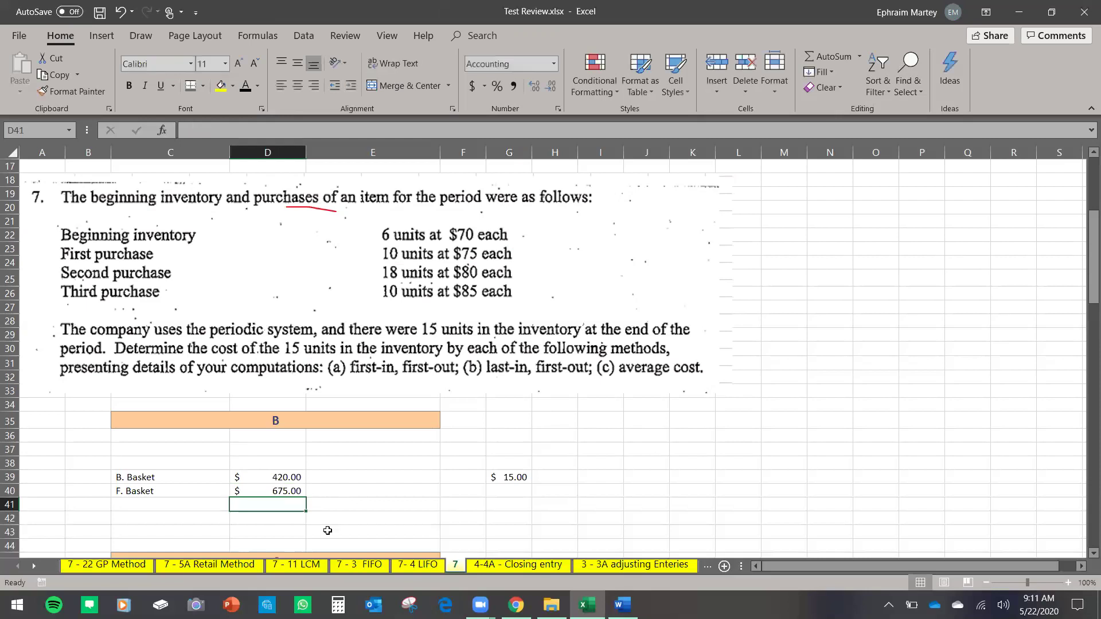
click(829, 56)
key(Return)
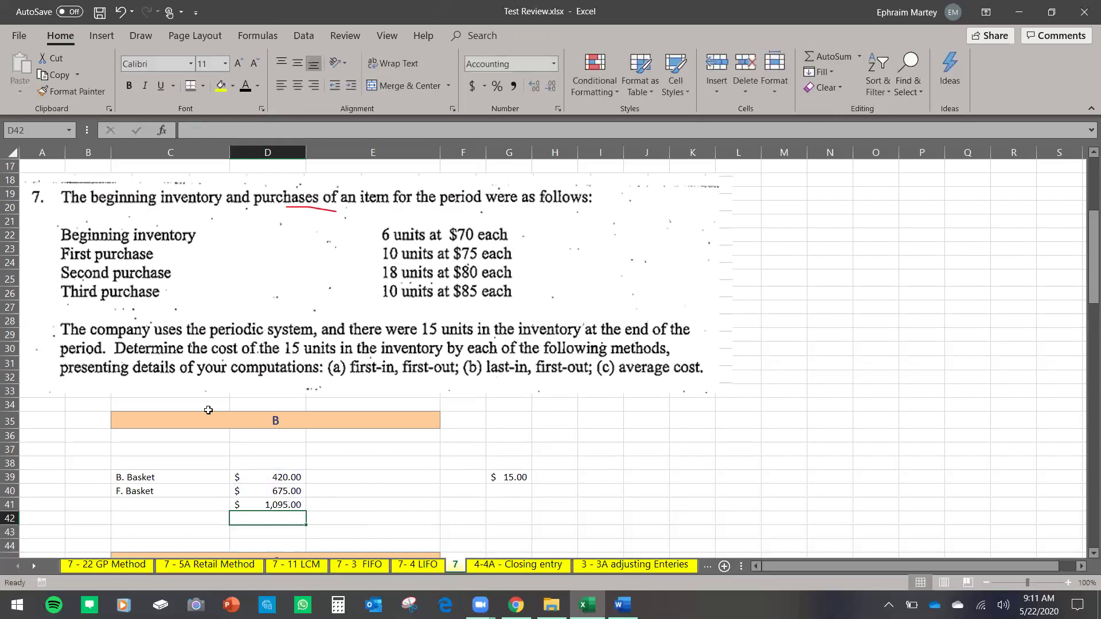
Label C41 Balance and format the D41 total in bold with borders above and below it.
click(191, 510)
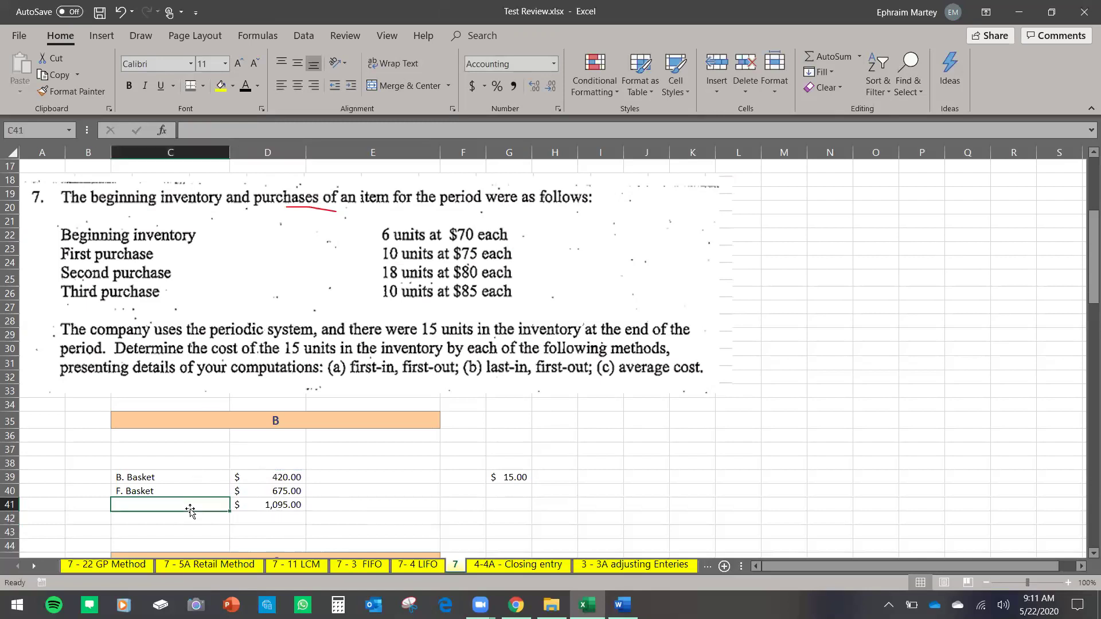
text(Balance)
key(Return)
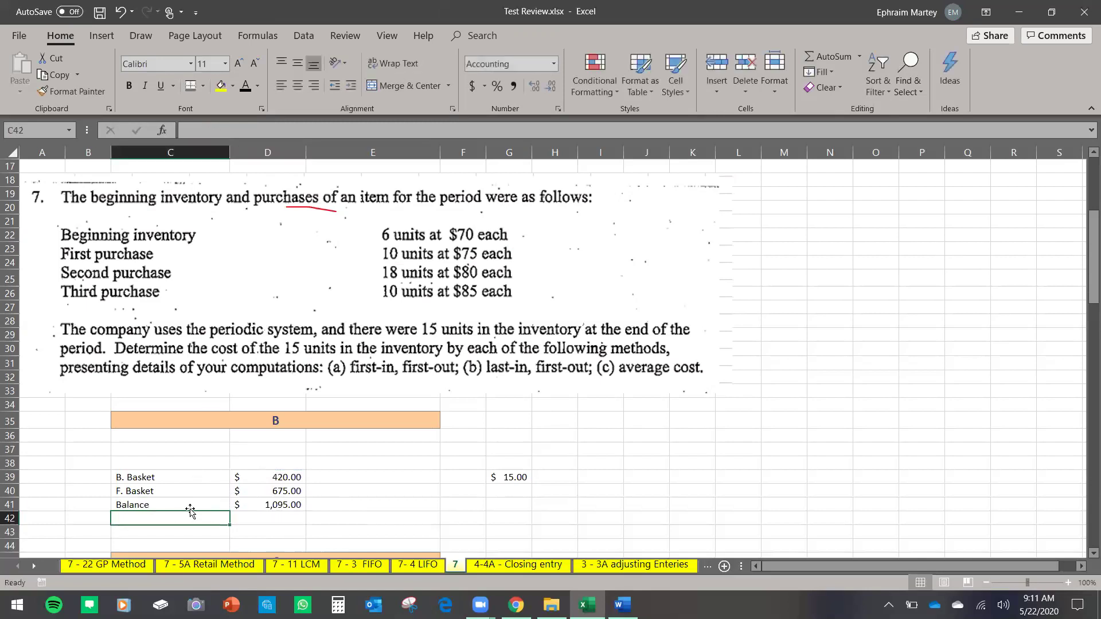
click(279, 505)
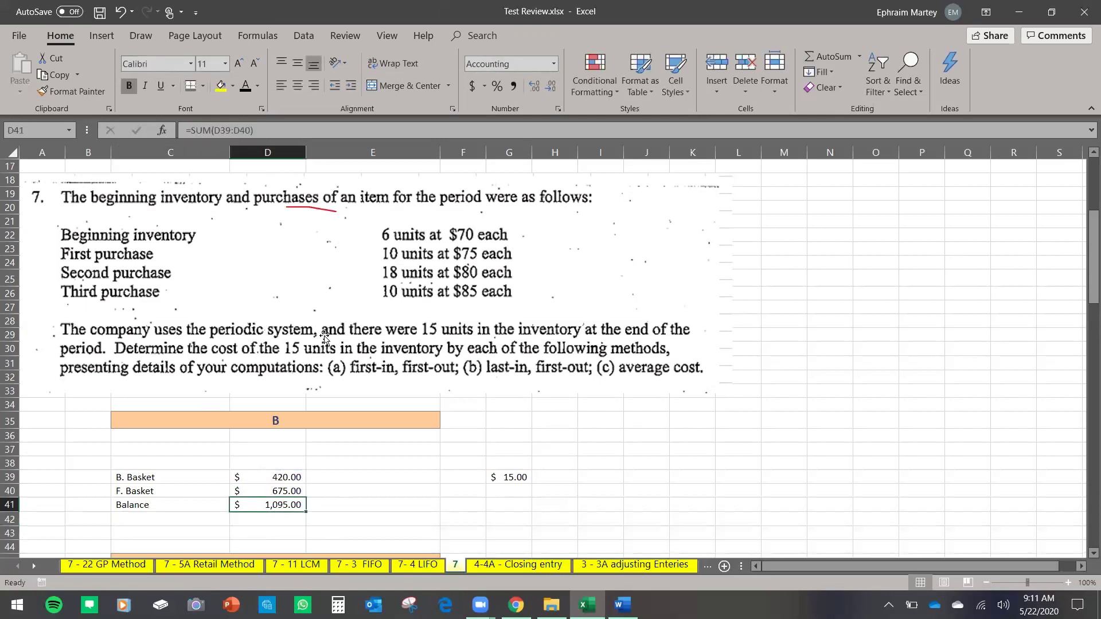
click(372, 492)
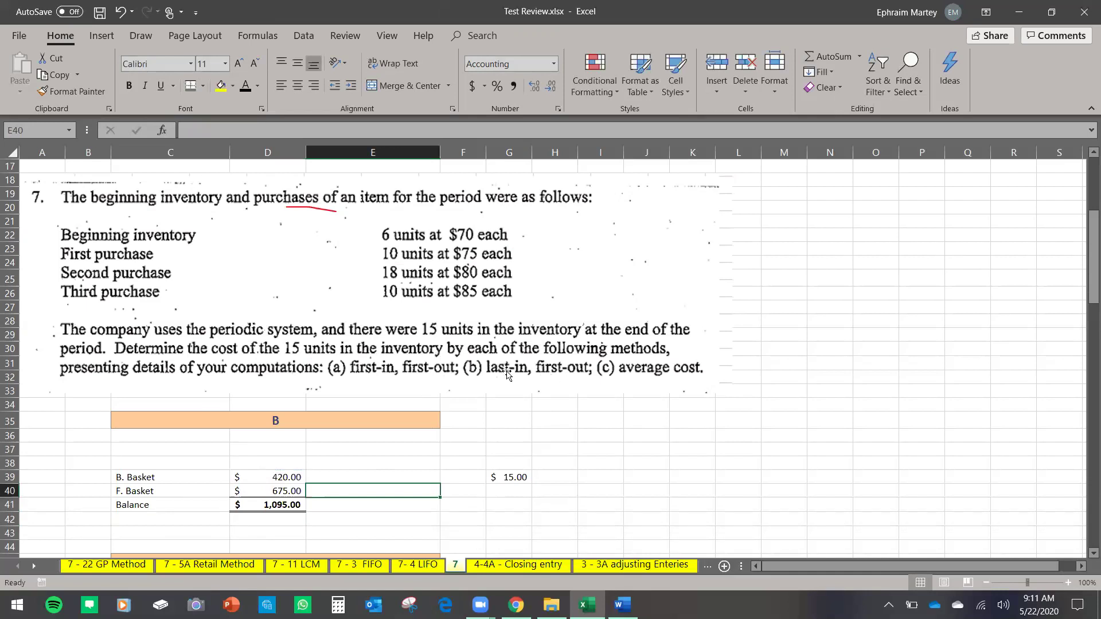
Move the problem 7 picture down to just above section C.
drag(376, 304, 384, 411)
scroll(389, 369, down, 3)
drag(384, 320, 382, 341)
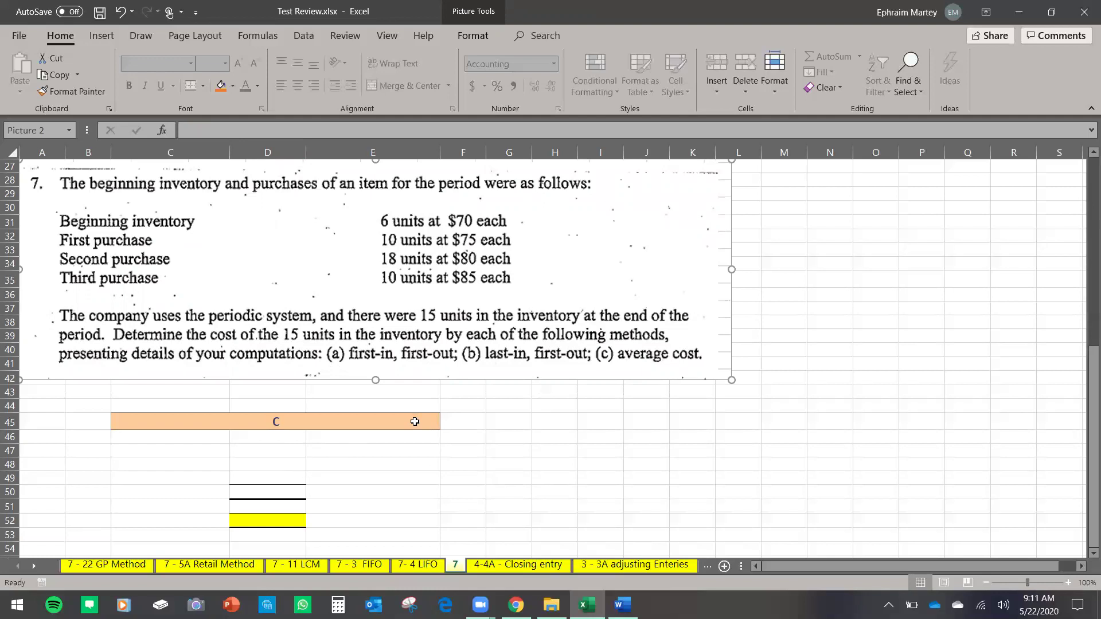
Handwrite Total Cost with the red pen on the empty cells beside the problem picture.
click(140, 36)
click(506, 73)
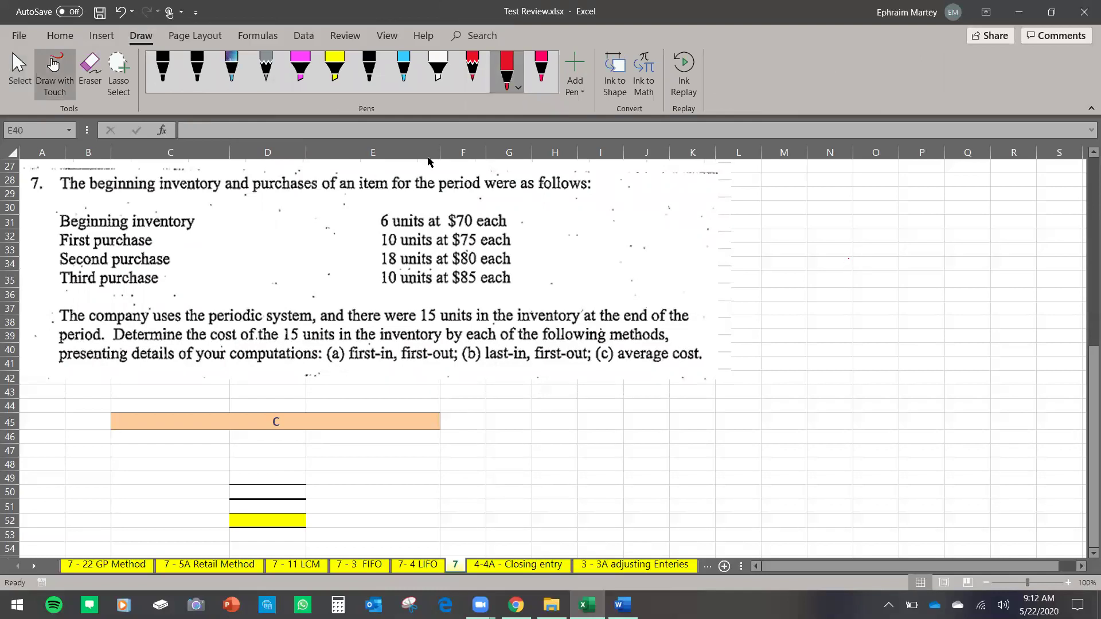
drag(778, 251, 788, 280)
drag(730, 262, 789, 249)
mouse_move(822, 264)
mouse_down()
mouse_move(809, 280)
mouse_move(843, 269)
mouse_up()
mouse_move(866, 267)
mouse_down()
mouse_move(875, 241)
mouse_move(885, 263)
mouse_up()
drag(983, 231, 977, 250)
drag(988, 228, 984, 250)
drag(980, 236, 998, 232)
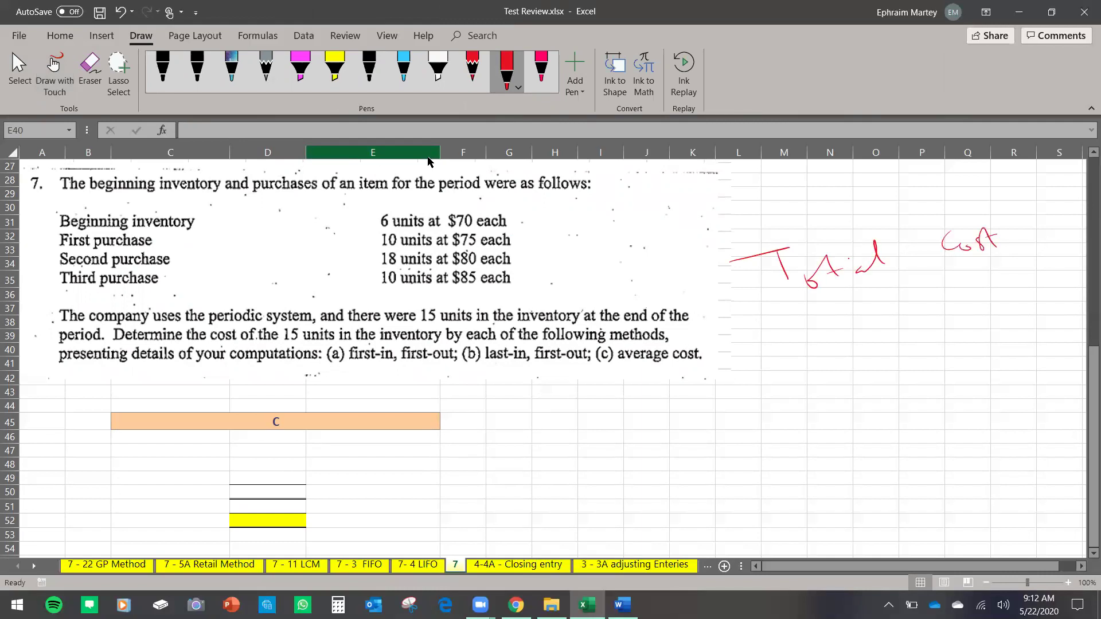
Draw a red fraction line under Total Cost and handwrite Total units beneath it.
drag(781, 305, 1007, 251)
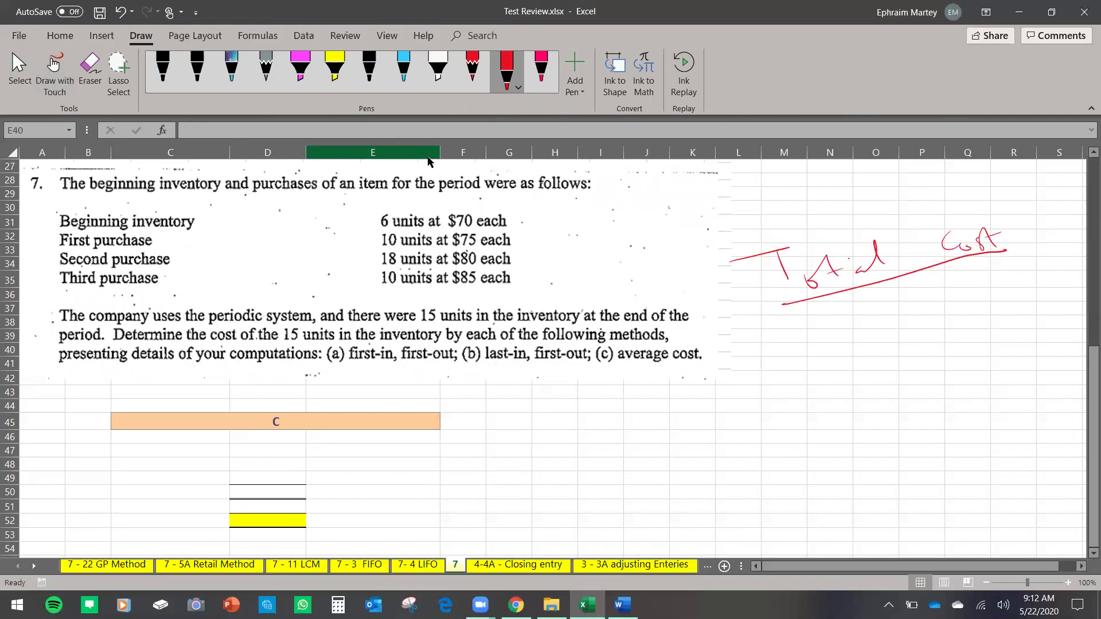
drag(837, 328, 836, 336)
drag(944, 303, 978, 275)
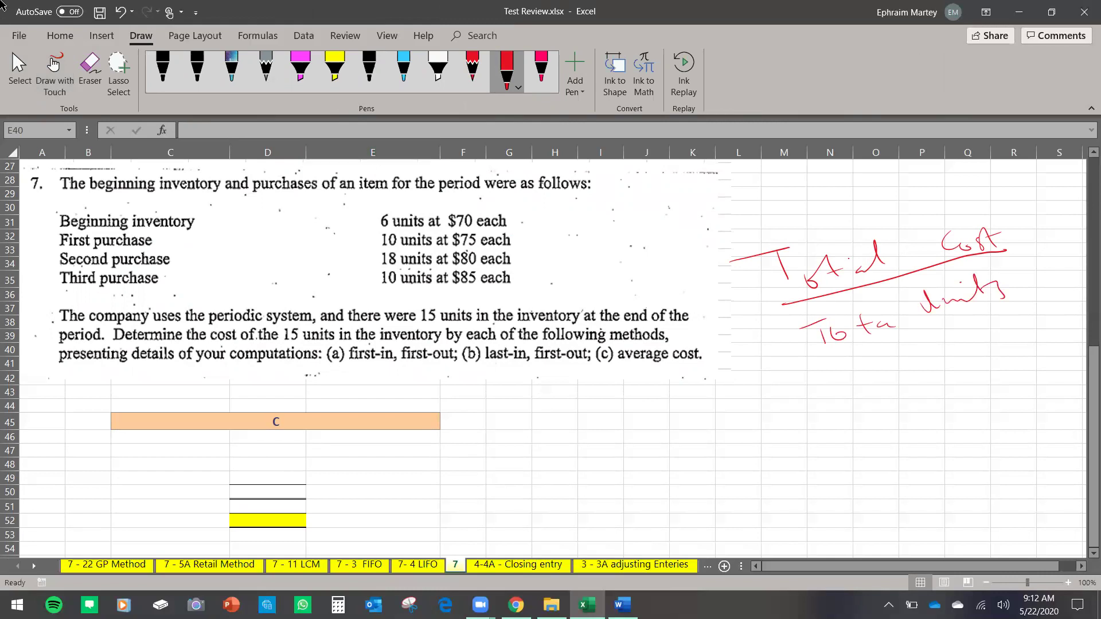
Set the font colour of the hidden Total Cost label in C48 to black.
click(19, 71)
click(60, 36)
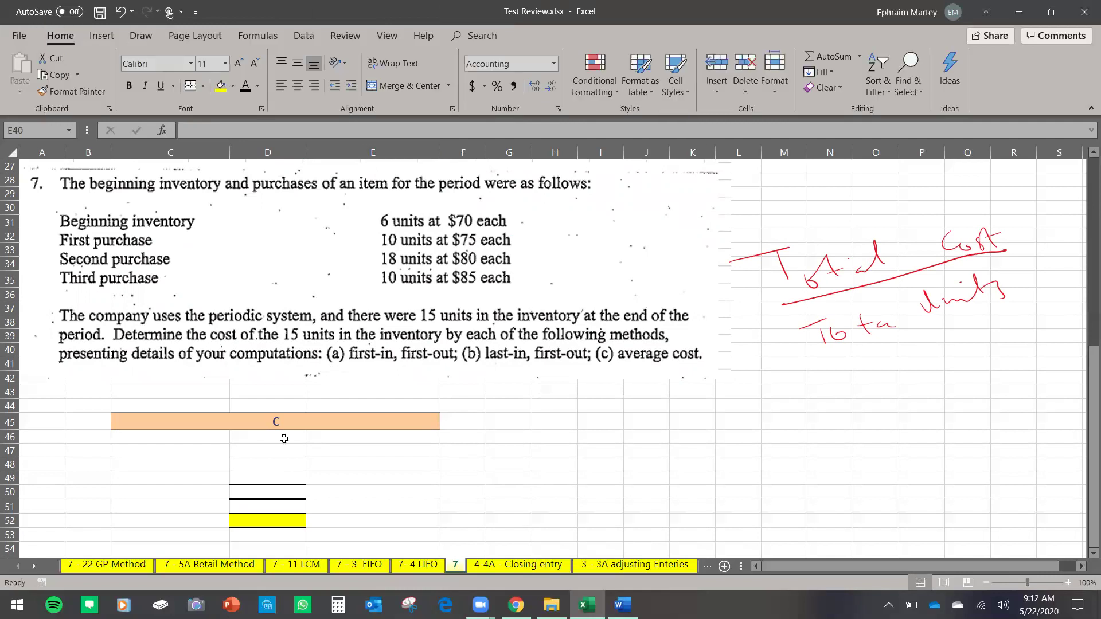
click(189, 466)
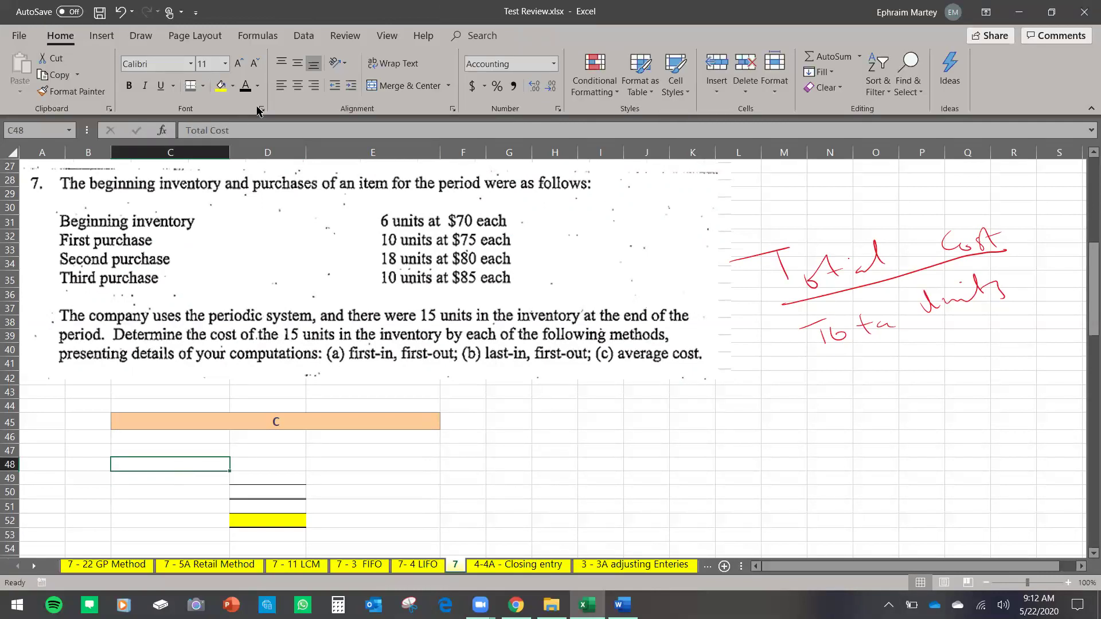
Enter the total cost formula =(6*70)+(10*75)+(18*80)+(10*85) in D48.
click(275, 466)
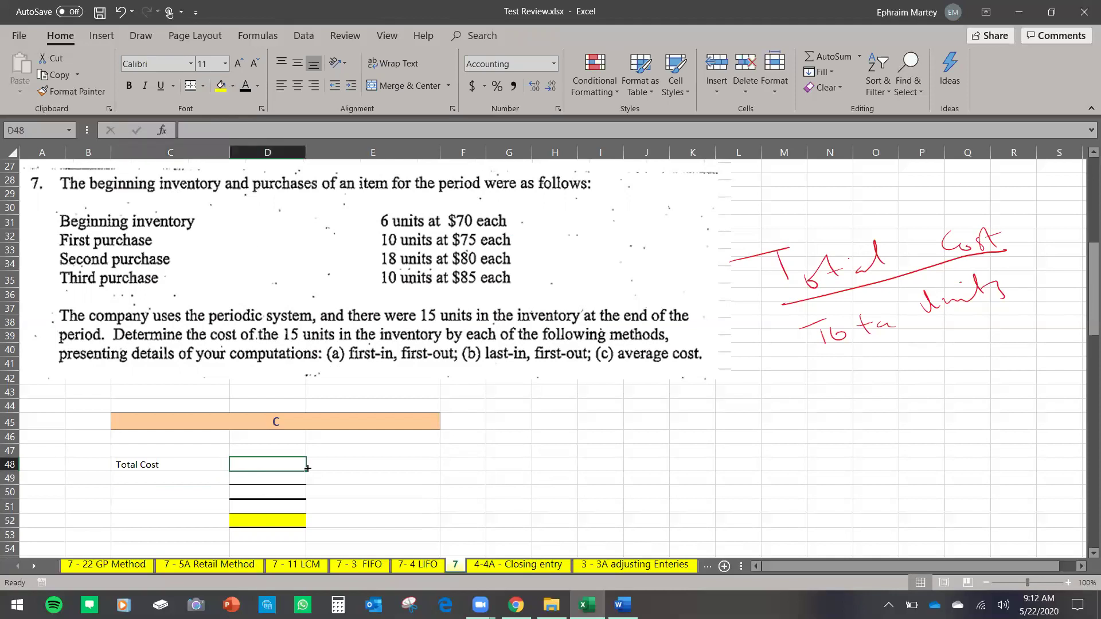
text(=)
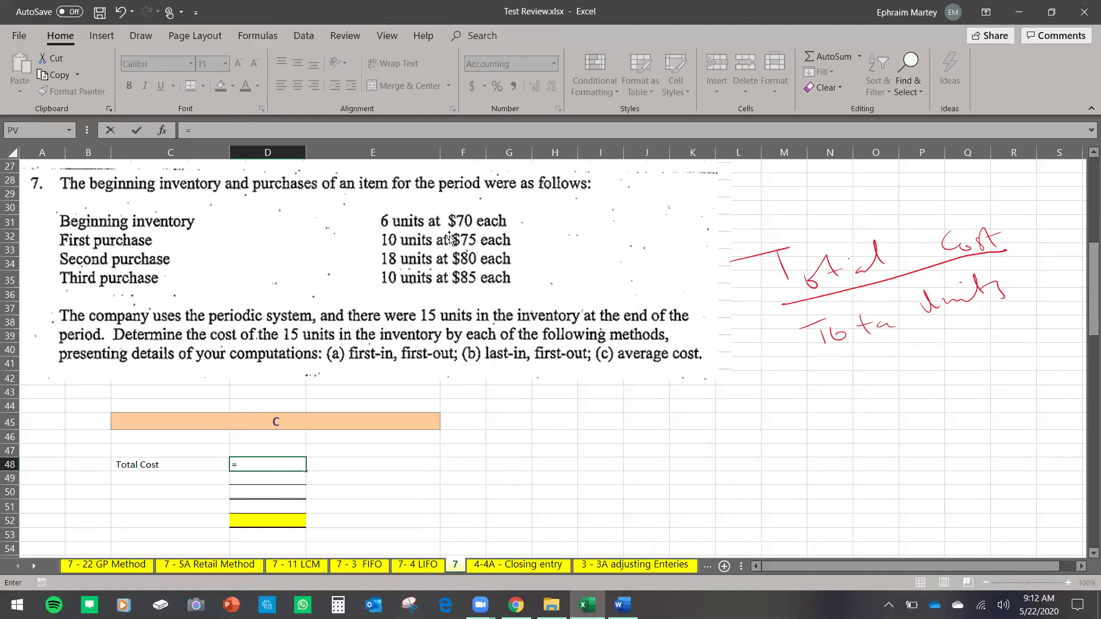
text((6*70)+()
text(10*75)
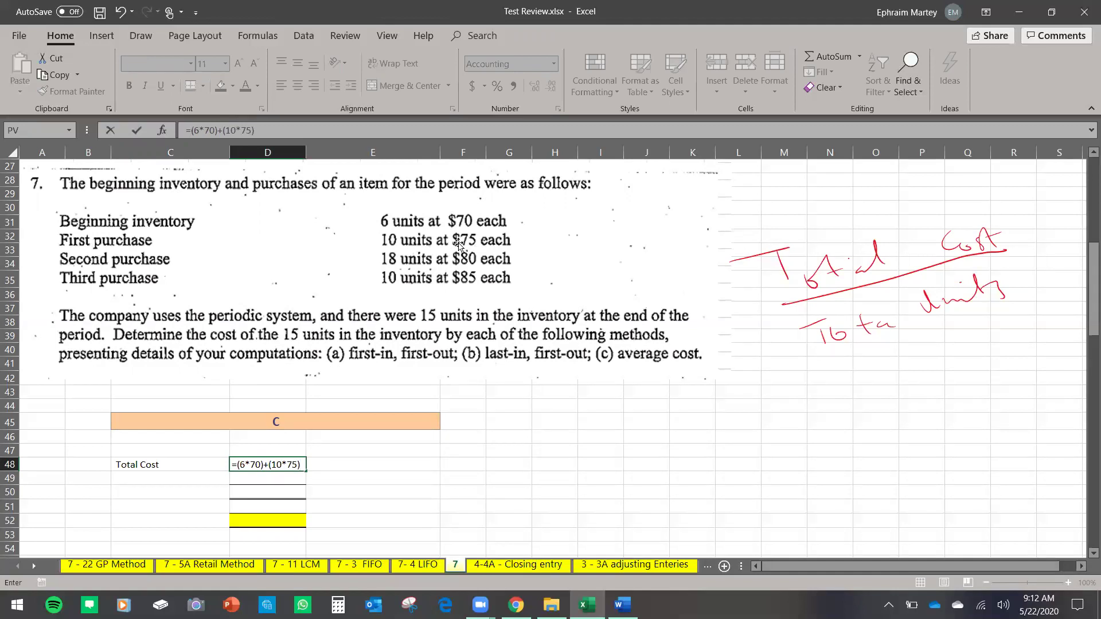
text(18*80)
click(306, 466)
text(()
click(360, 474)
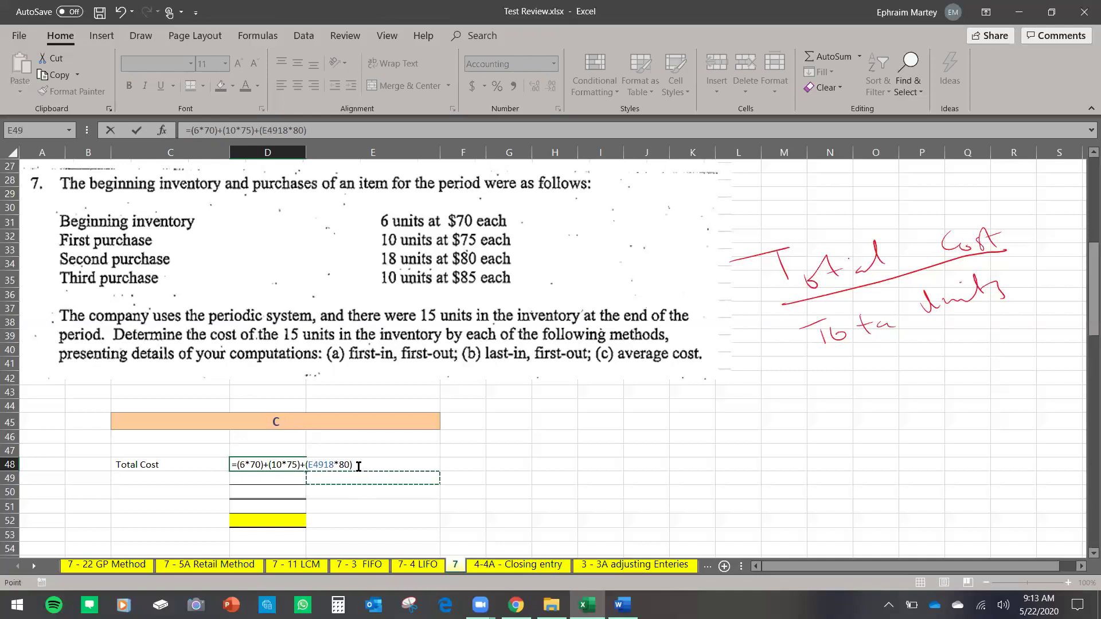
click(360, 466)
key(BackSpace)
key(BackSpace)
key(BackSpace)
key(BackSpace)
key(BackSpace)
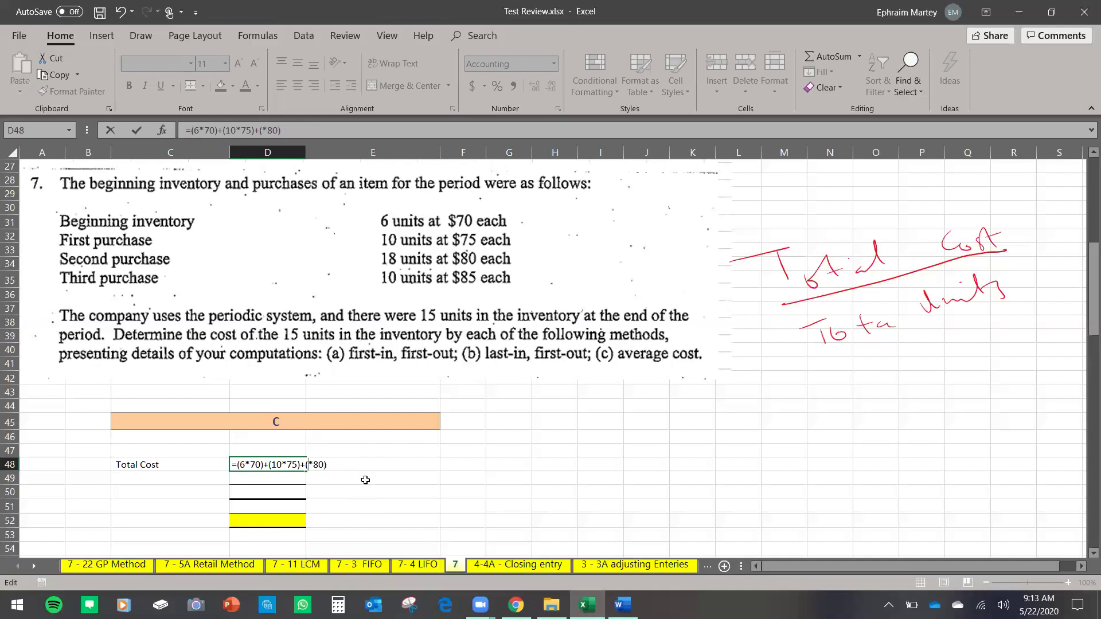
text(10)
key(BackSpace)
text(8)
text(10)
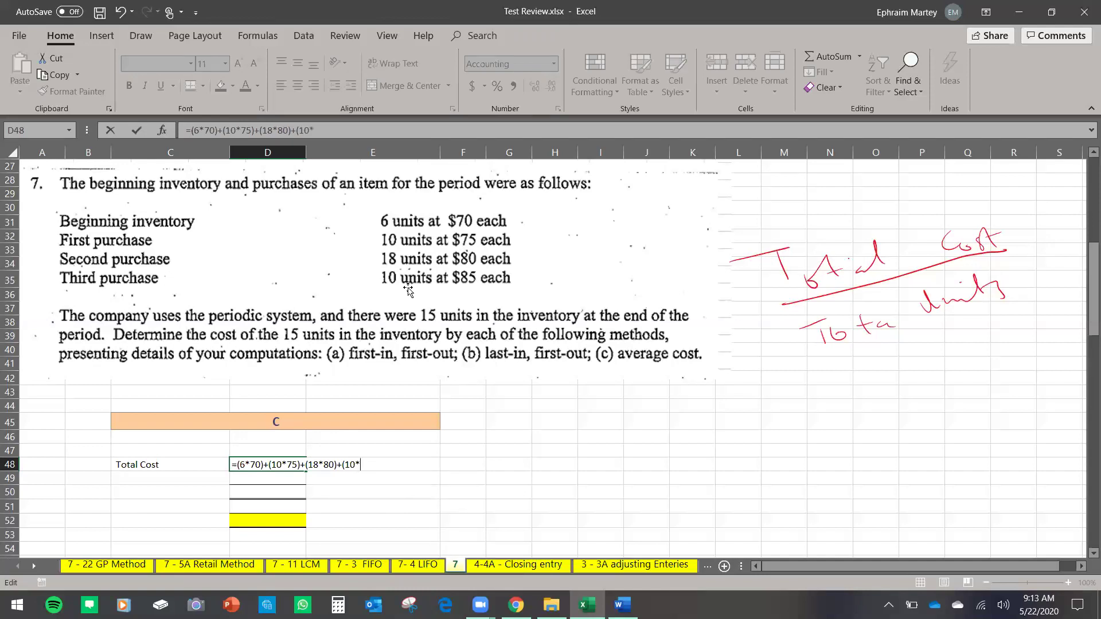
text(*85))
key(Return)
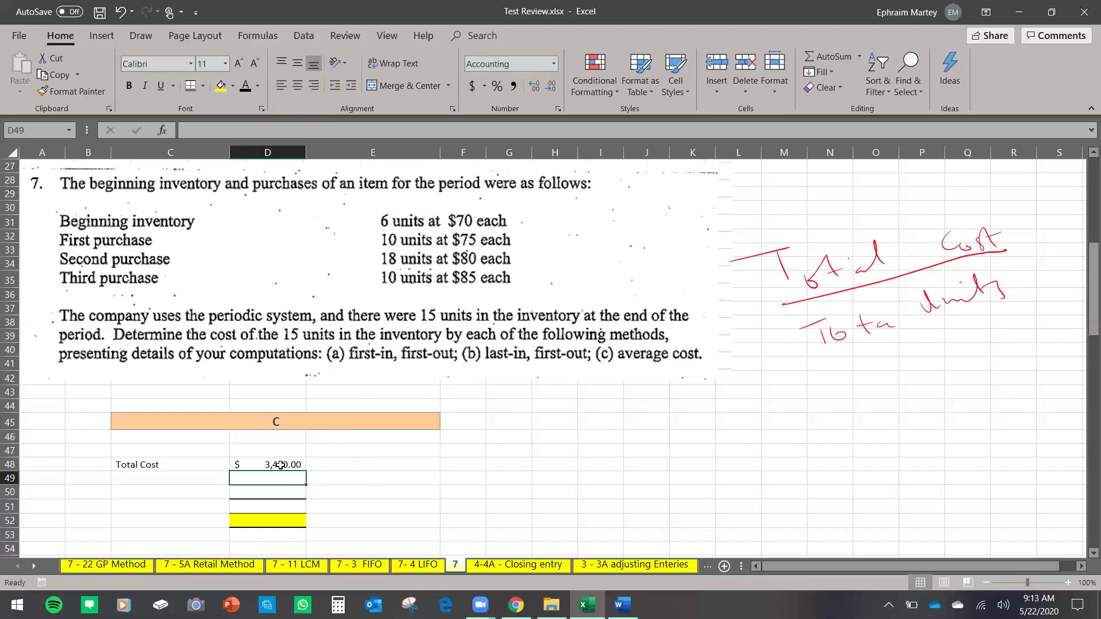
Turn the hidden Total Units label in C49 black and enter =6+10+18+10 in D49.
click(209, 477)
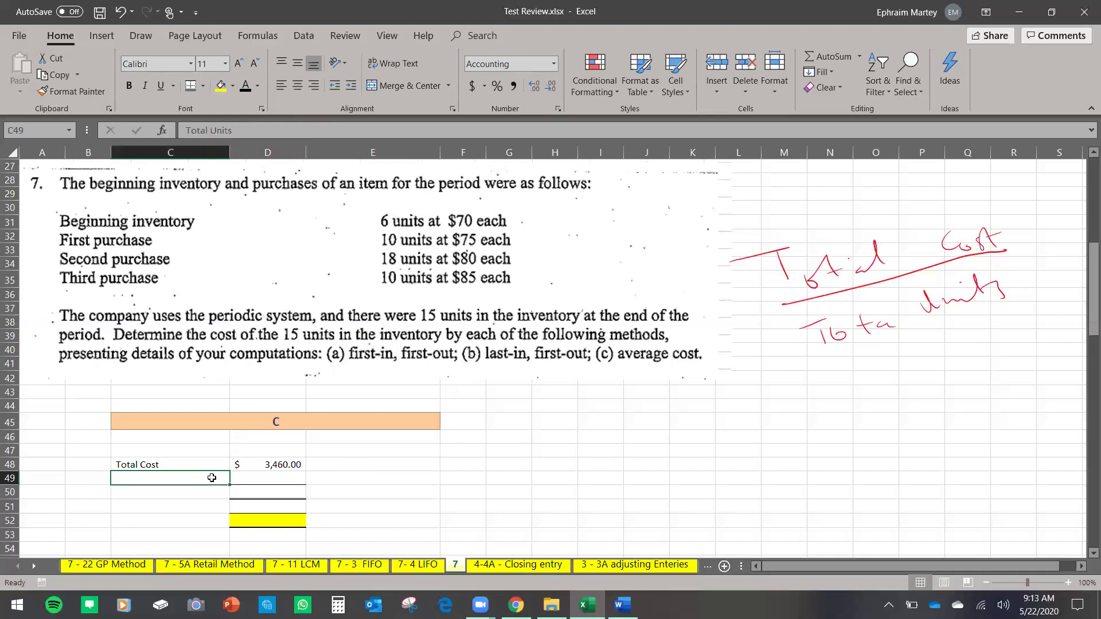
click(245, 86)
click(281, 478)
text(=)
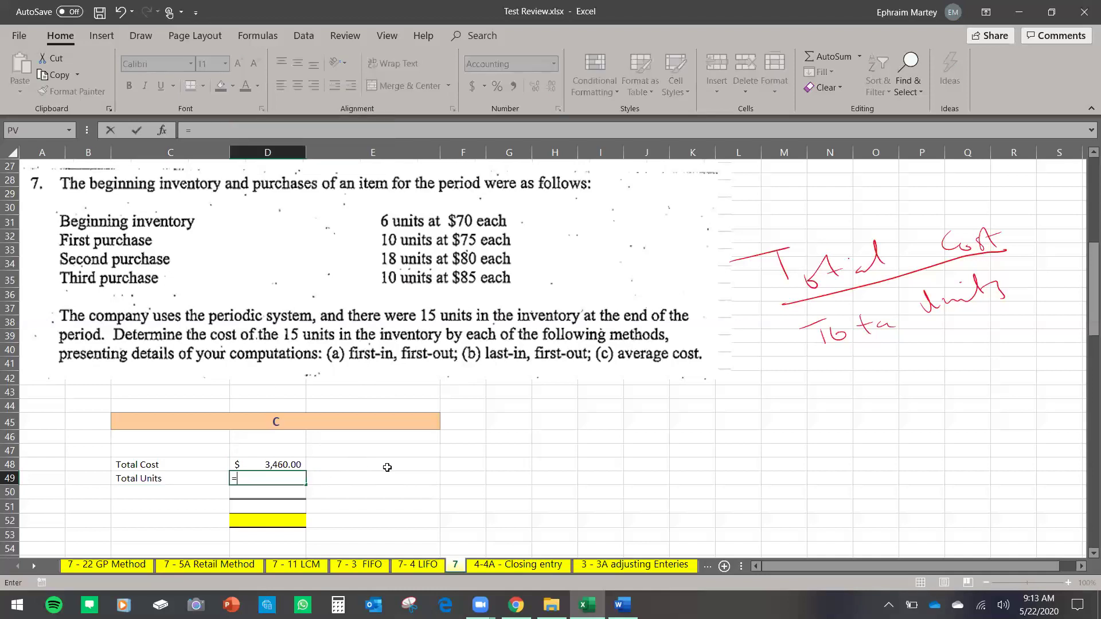
text(6+10+18)
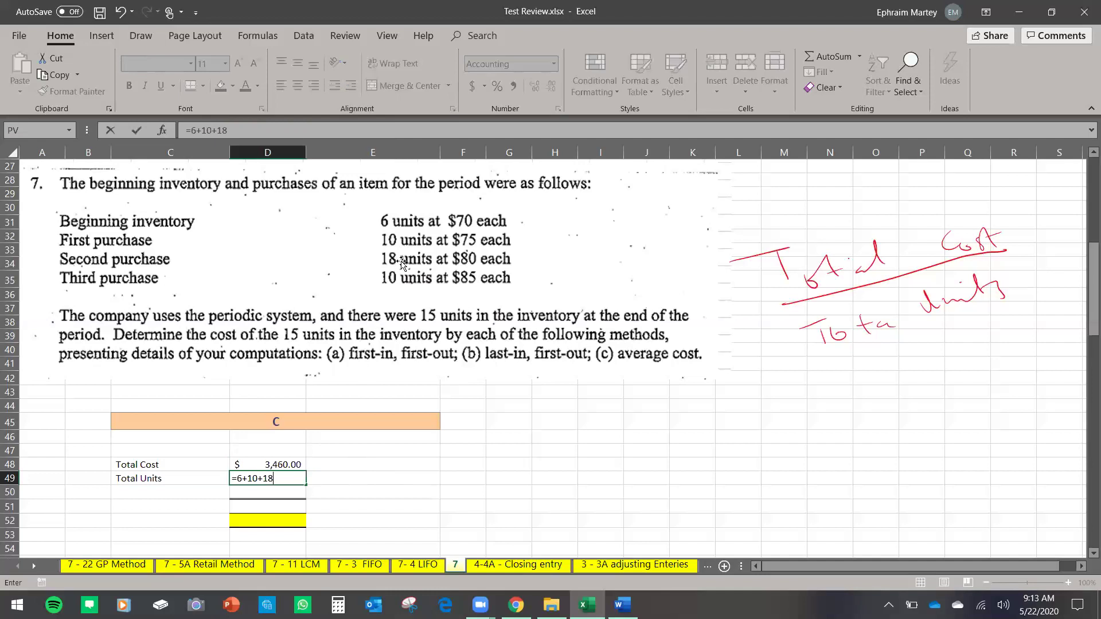
text(+10)
key(Return)
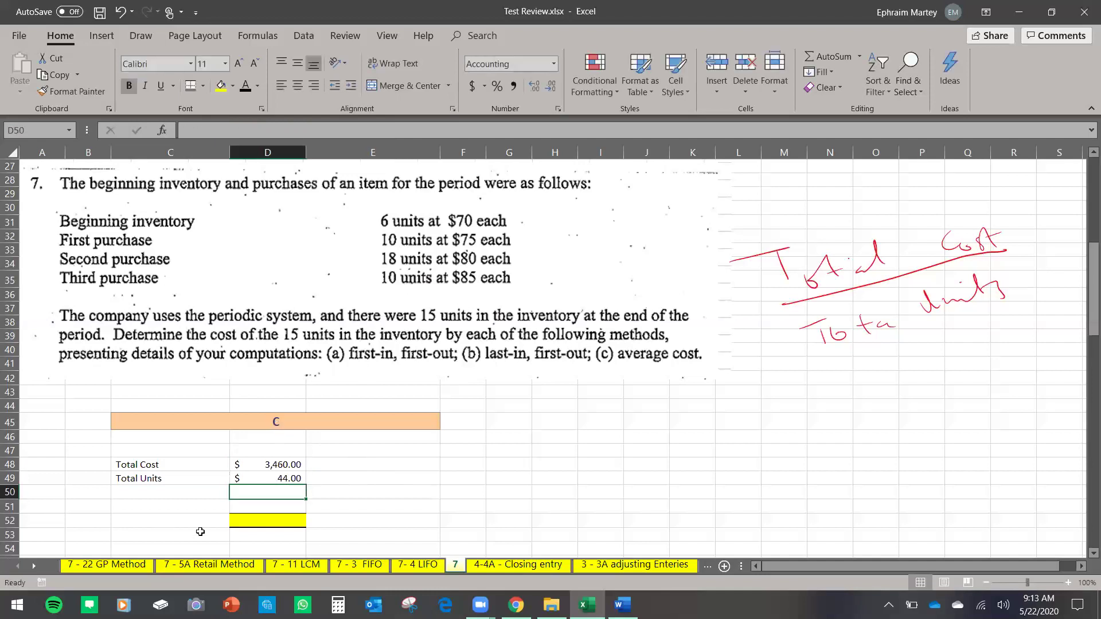
Divide total cost by total units in D50 with =D48/D49 and label C50 A verage Cost.
text(=)
click(267, 471)
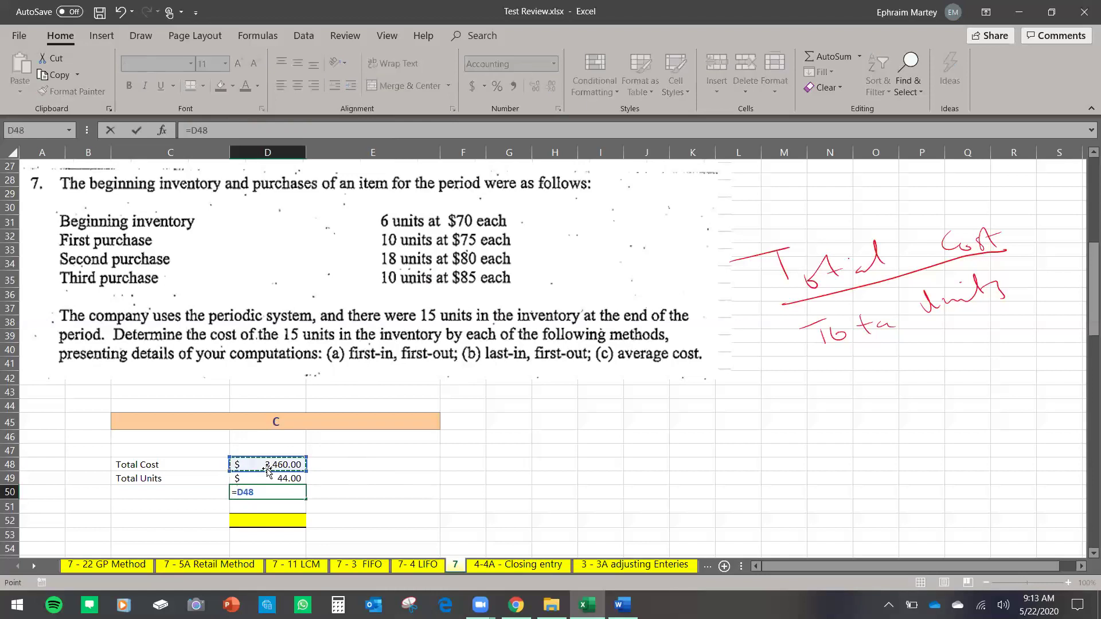
text(/)
click(272, 481)
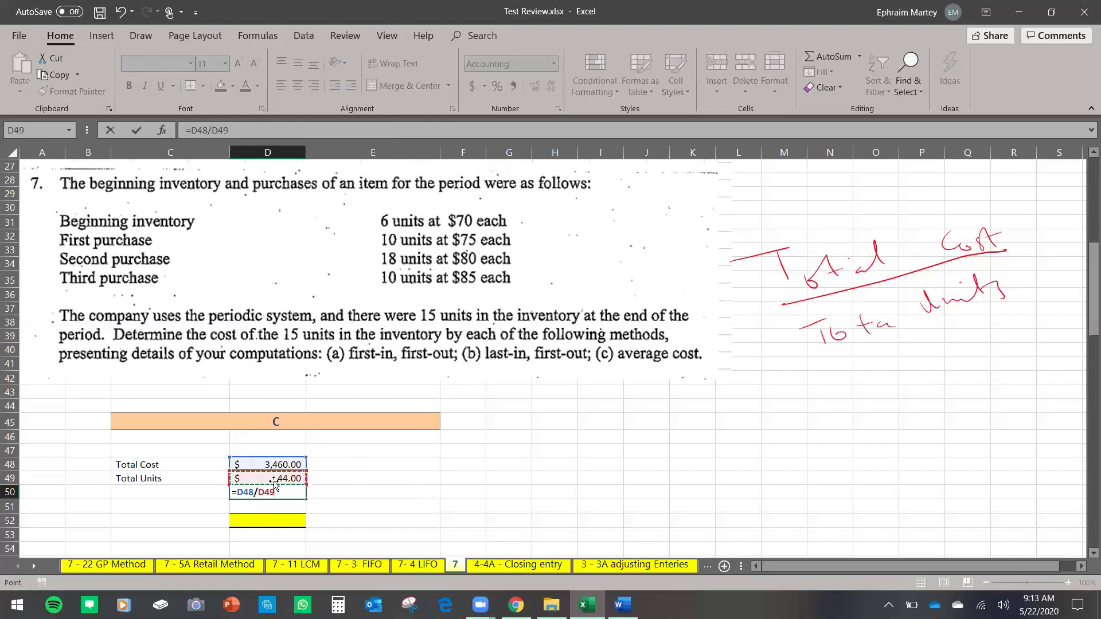
key(Return)
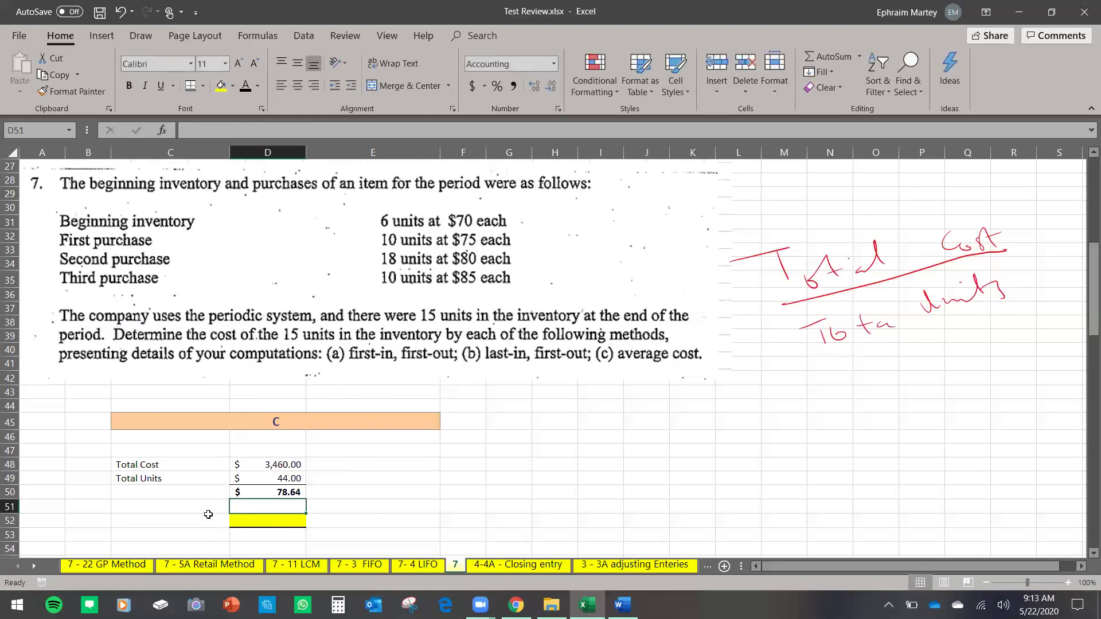
click(206, 492)
text(A verage Cost)
key(ctrl+Return)
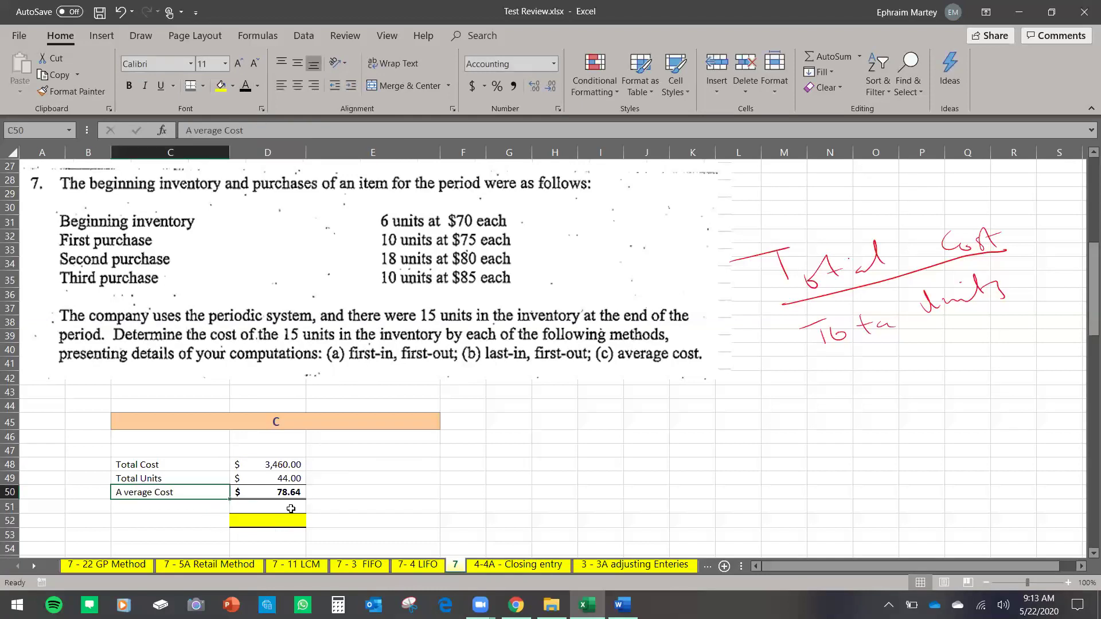
Enter the 15 units of ending inventory in D51.
click(340, 492)
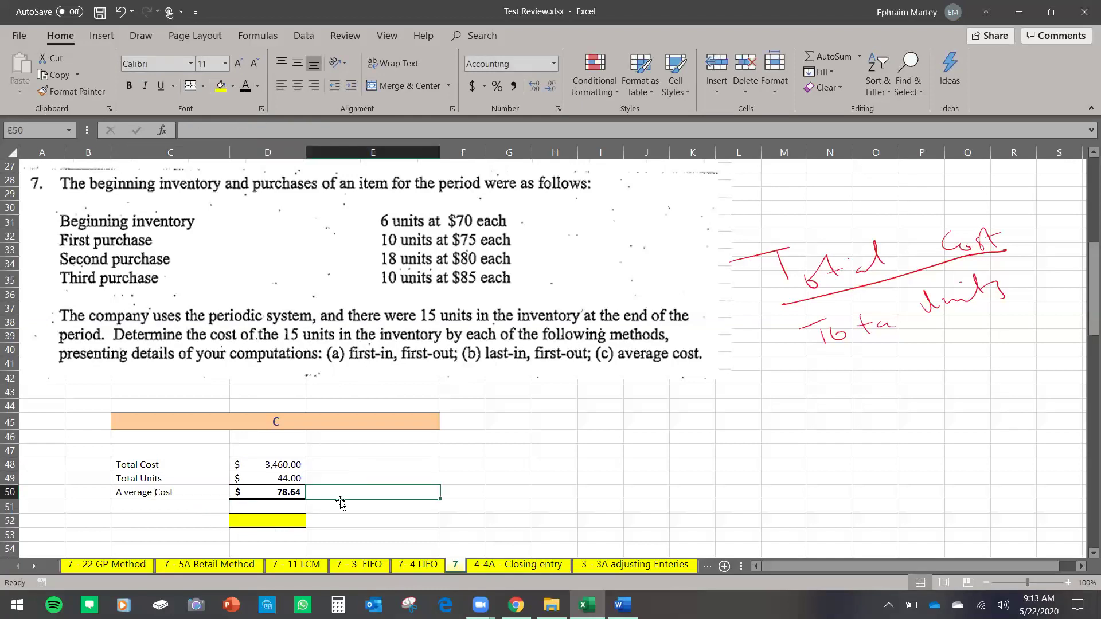
click(295, 505)
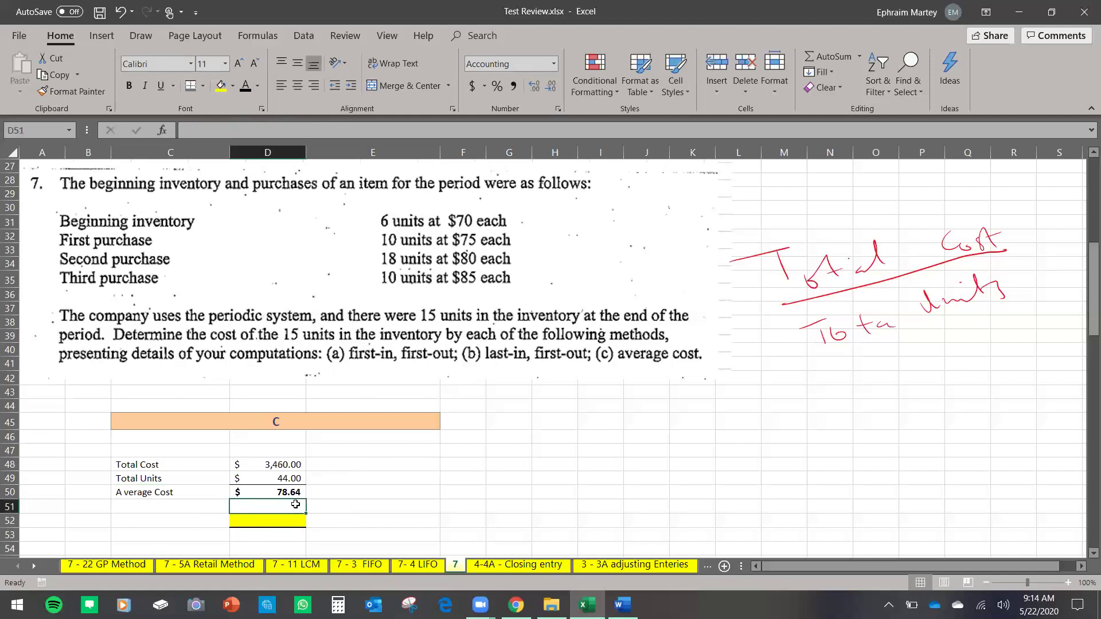
text(15)
key(Return)
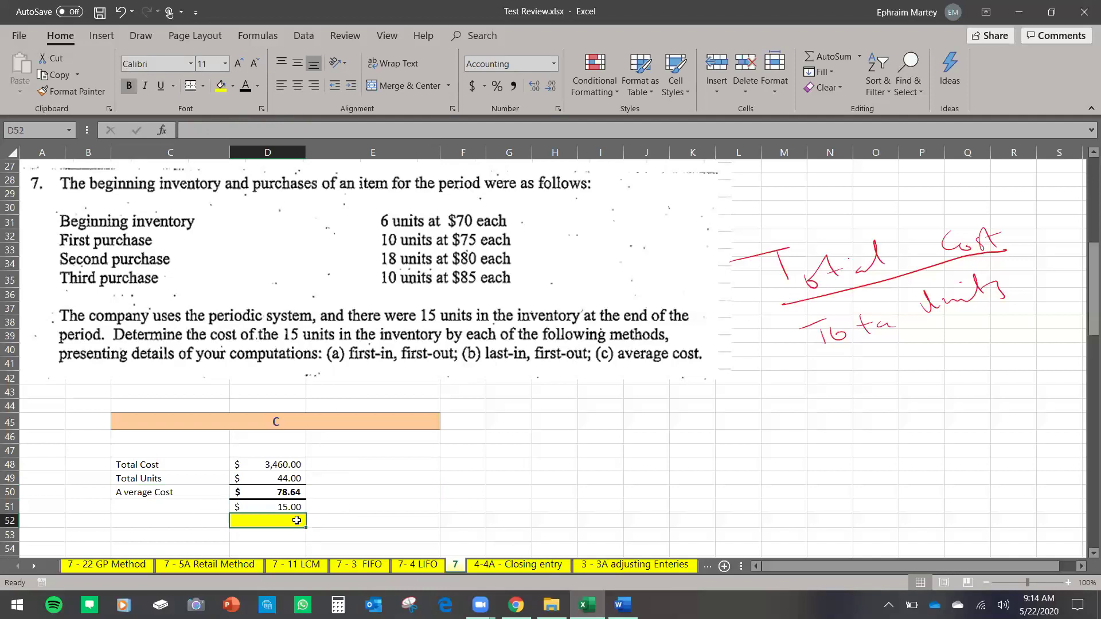
Multiply D50 by D51 in the yellow cell D52 and show the Ending inventory cost label in C52.
text(=)
click(292, 494)
text(*)
click(292, 507)
key(Return)
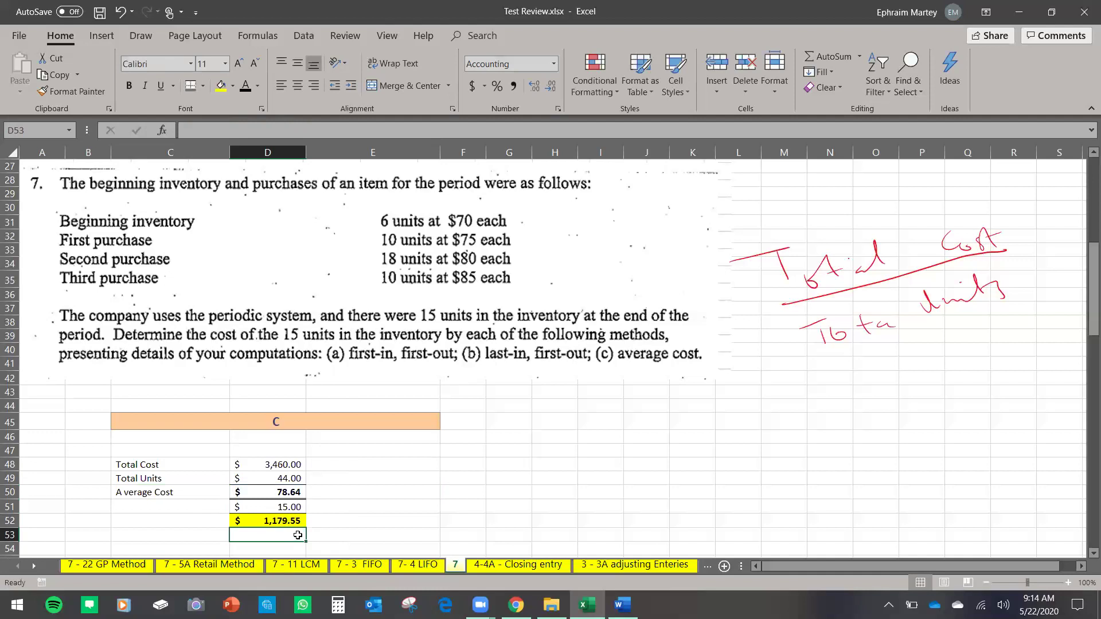
click(203, 520)
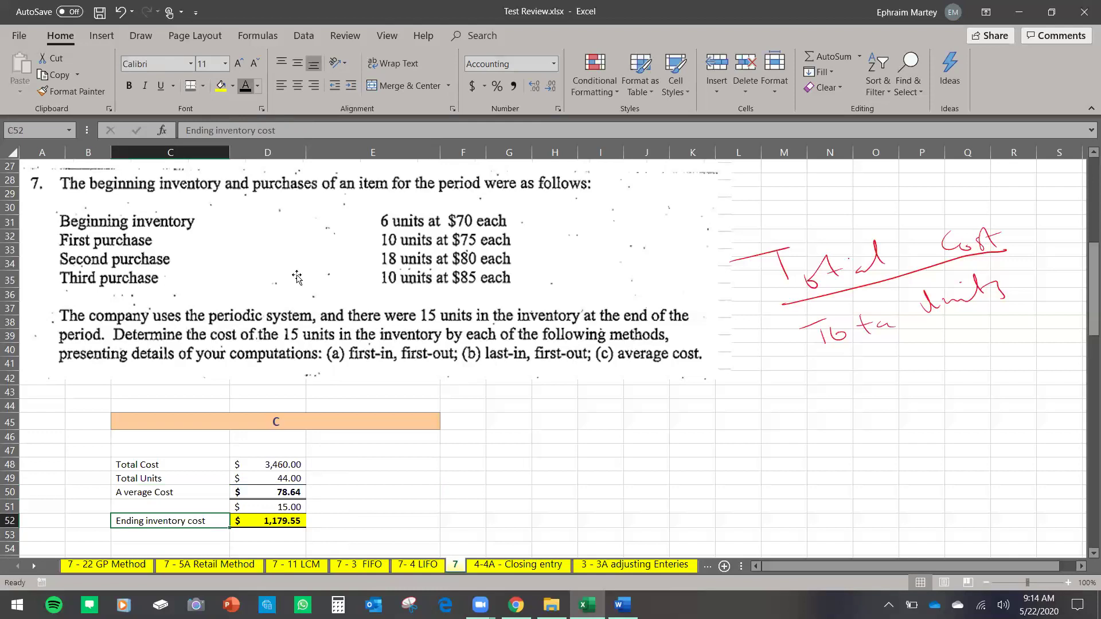
click(405, 505)
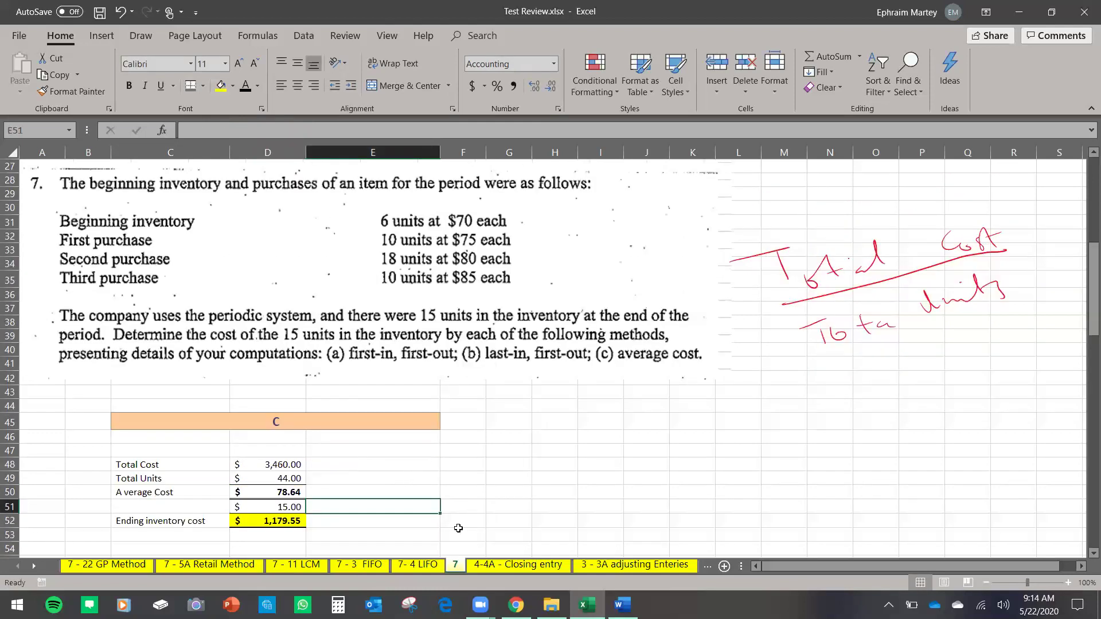
Switch to the 4-4A - Closing entry sheet and handwrite R, E, I, D in a column with the red pen beside the problem.
click(533, 565)
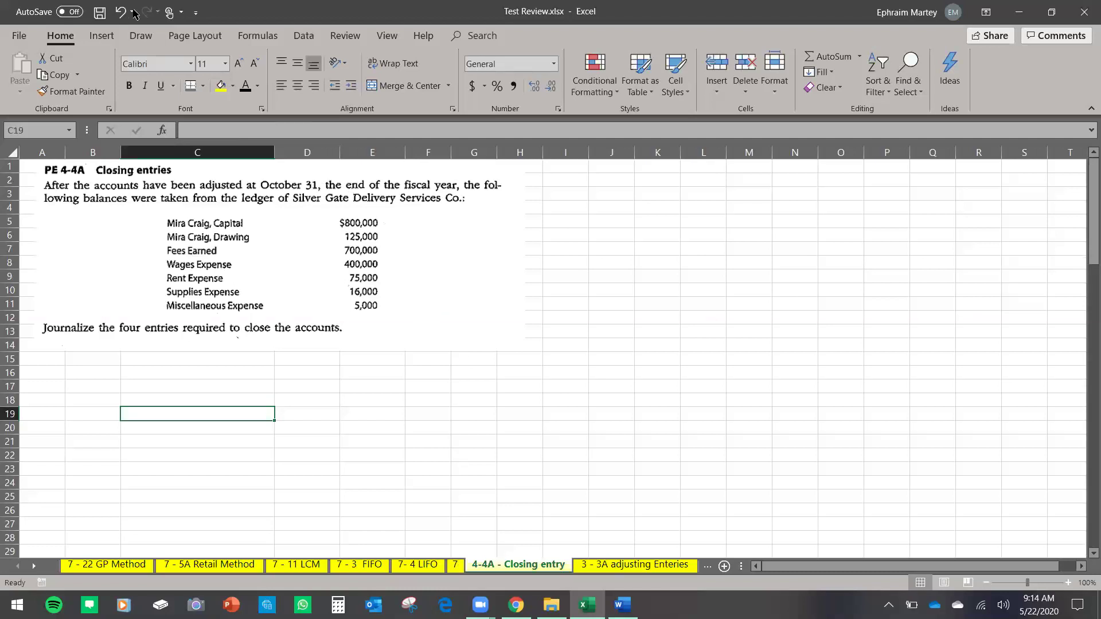
click(141, 35)
click(497, 86)
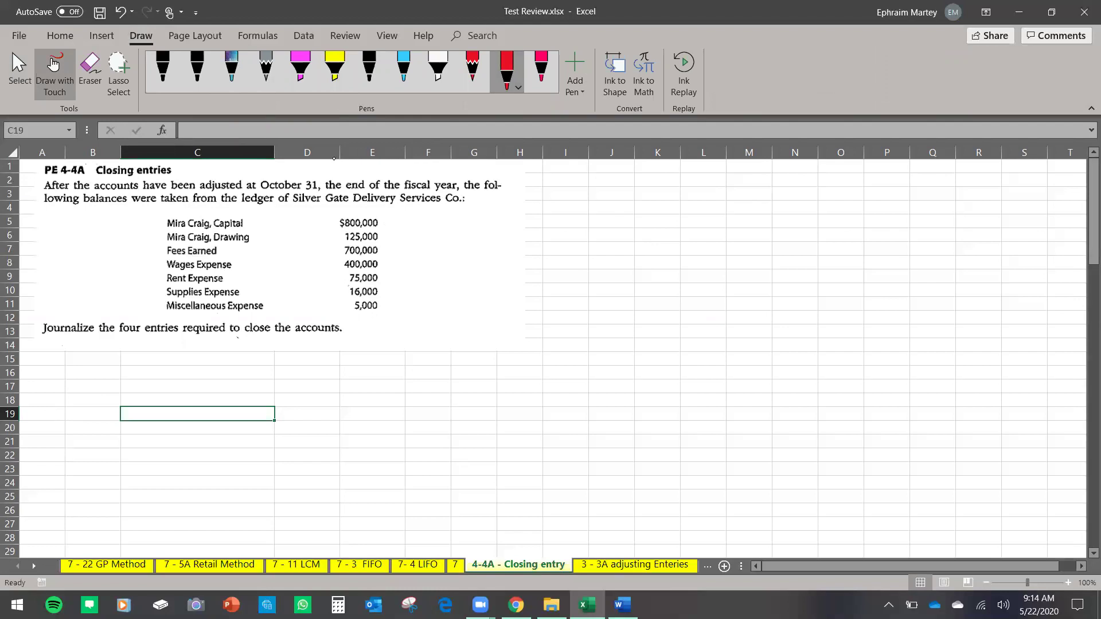
drag(655, 226, 654, 241)
mouse_move(651, 201)
mouse_down()
mouse_move(688, 237)
mouse_move(659, 285)
mouse_move(693, 291)
mouse_up()
drag(663, 285, 681, 278)
drag(671, 326, 696, 316)
drag(684, 356, 720, 345)
drag(680, 382, 697, 412)
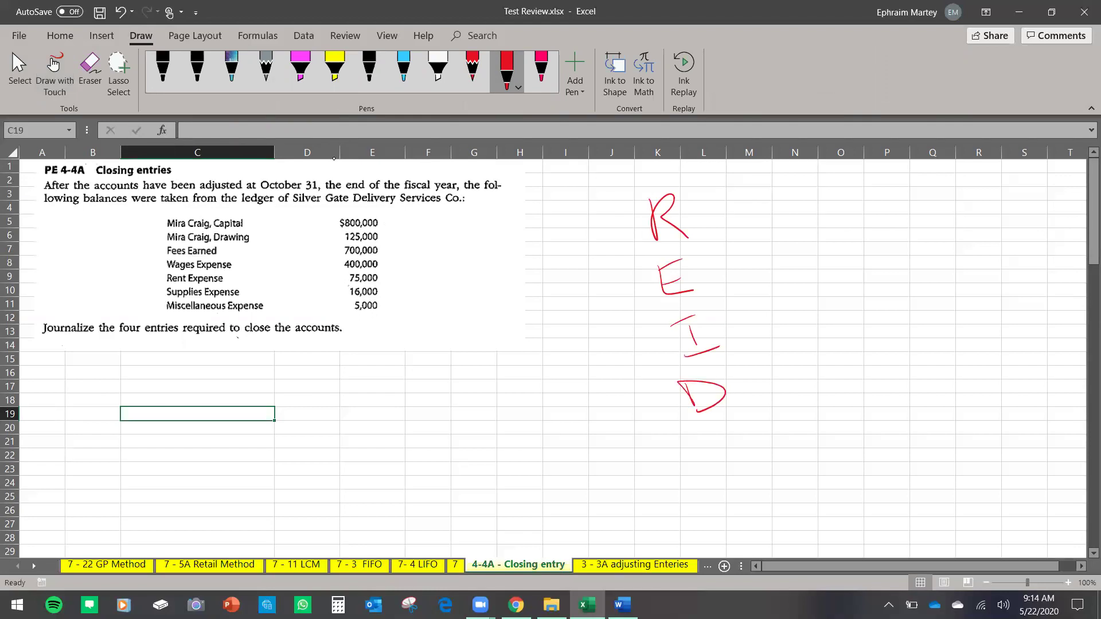
Handwrite red arrows from R and E to income summary, and from I and D to Capital.
drag(741, 214, 745, 232)
drag(803, 192, 810, 221)
drag(815, 210, 829, 216)
mouse_move(888, 192)
mouse_down()
mouse_move(918, 217)
mouse_move(947, 212)
mouse_up()
mouse_move(769, 275)
mouse_down()
mouse_move(803, 269)
mouse_move(793, 279)
mouse_up()
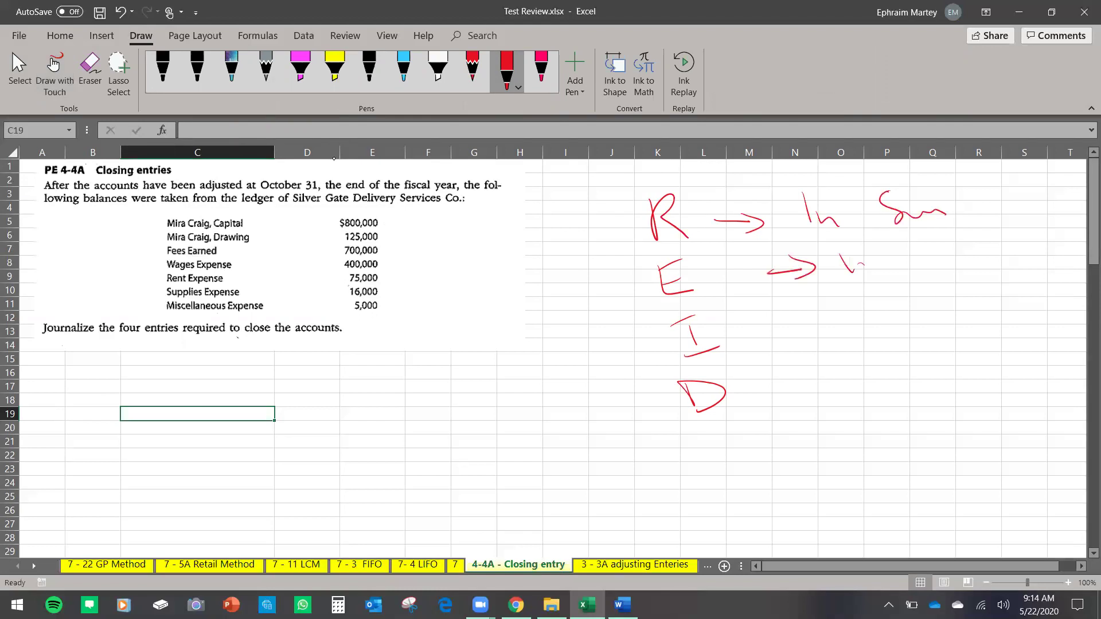
drag(912, 246, 983, 266)
mouse_move(769, 328)
mouse_down()
mouse_move(814, 325)
mouse_move(805, 338)
mouse_up()
mouse_move(876, 294)
mouse_down()
mouse_move(897, 319)
mouse_move(969, 292)
mouse_move(1009, 301)
mouse_move(1005, 312)
mouse_up()
drag(788, 387, 826, 380)
mouse_move(816, 369)
mouse_down()
mouse_move(838, 389)
mouse_move(912, 378)
mouse_move(940, 353)
mouse_move(951, 397)
mouse_move(1010, 338)
mouse_move(1036, 363)
mouse_up()
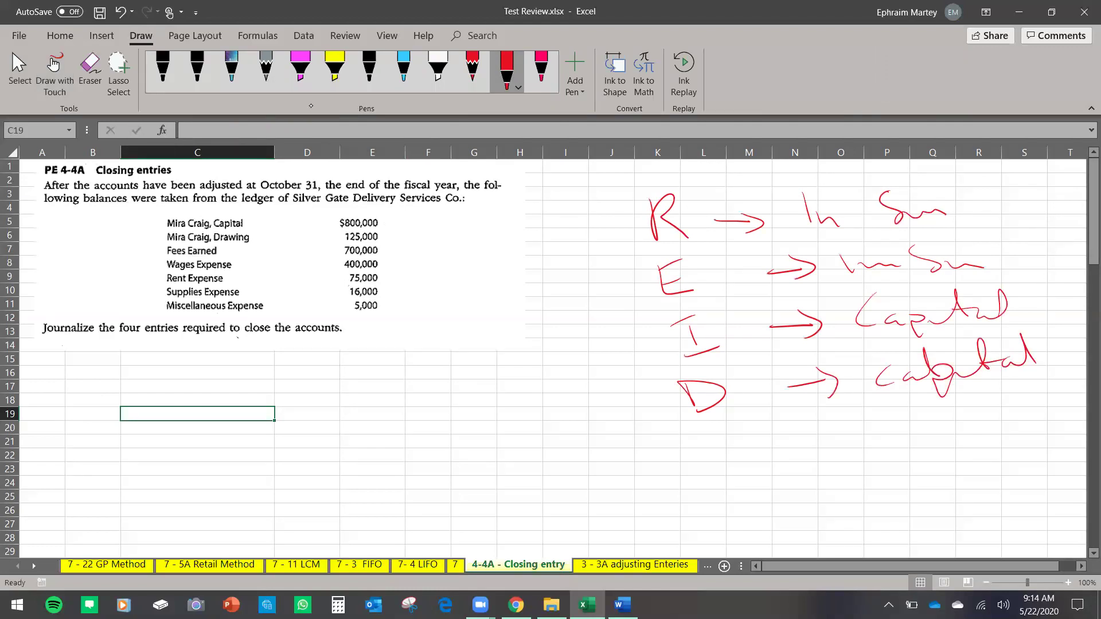
drag(884, 265, 911, 294)
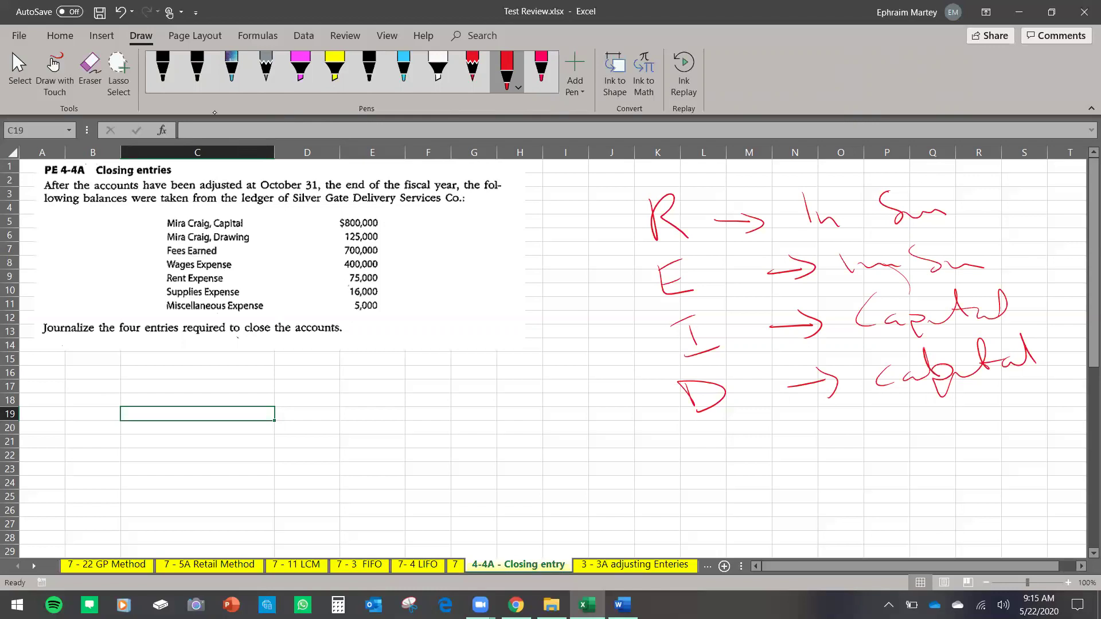
Reposition the PE 4-4A problem picture slightly lower so that it starts around row 4.
scroll(215, 113, down, 3)
mouse_move(315, 182)
mouse_down()
mouse_move(309, 288)
mouse_move(319, 275)
mouse_move(332, 356)
mouse_up()
scroll(321, 344, down, 5)
scroll(303, 287, up, 1)
drag(303, 287, 315, 209)
scroll(290, 239, up, 4)
drag(198, 366, 206, 305)
Delete the empty rows 20 to 26 below the problem picture.
drag(9, 428, 10, 510)
right_click(9, 487)
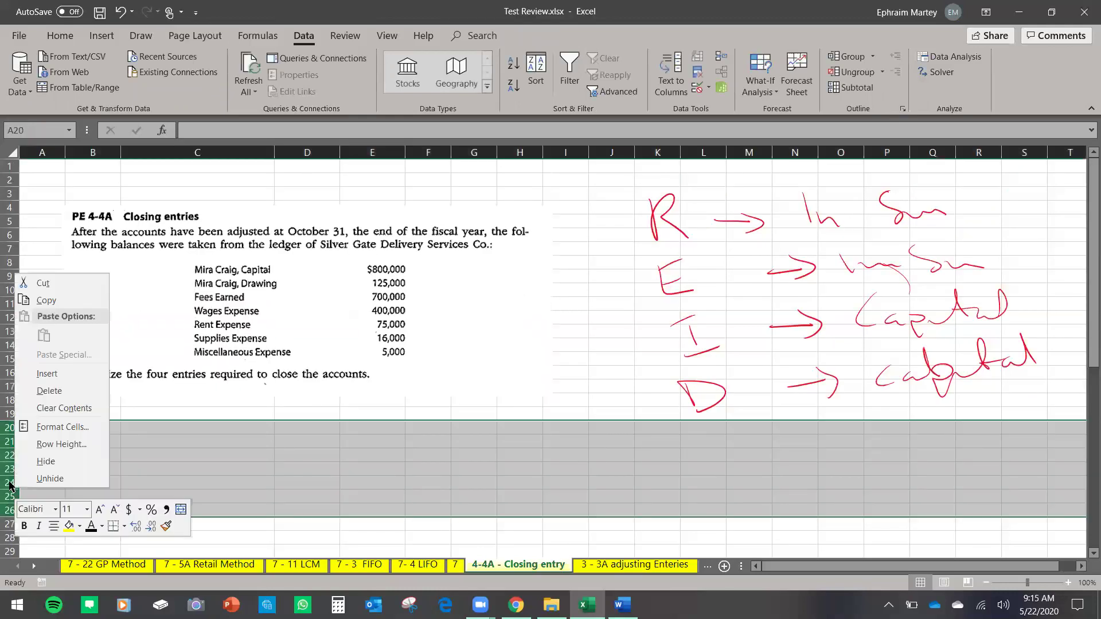
click(49, 391)
click(427, 468)
Set the hidden title and column headings of the CLOSING ENTRY table in B25:E27 to a black font.
scroll(427, 441, down, 1)
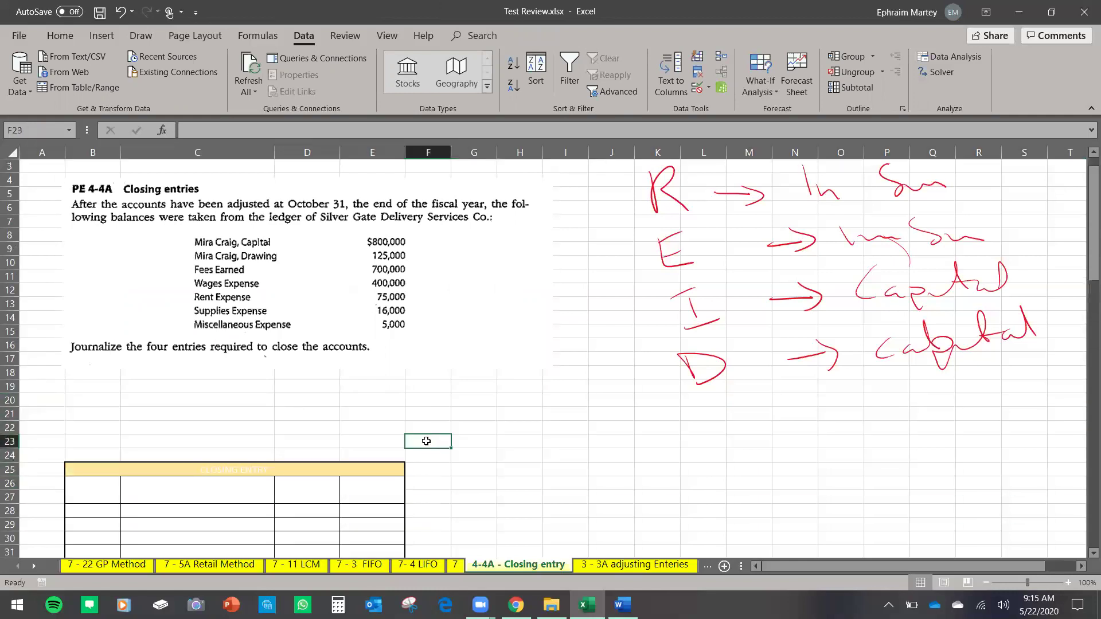
scroll(426, 442, down, 2)
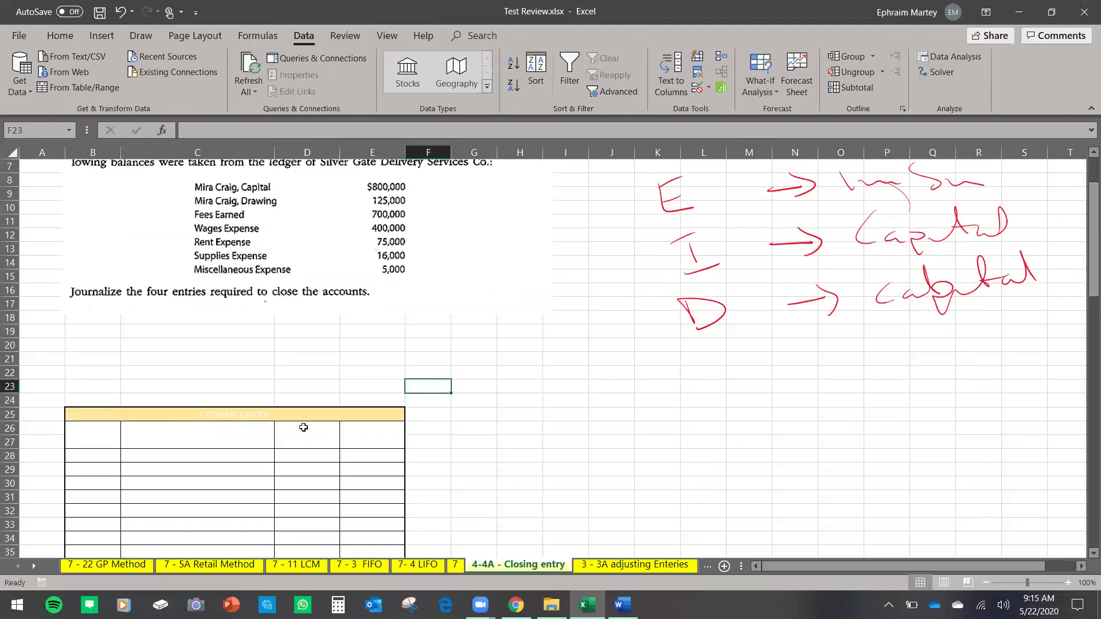
drag(303, 414, 339, 433)
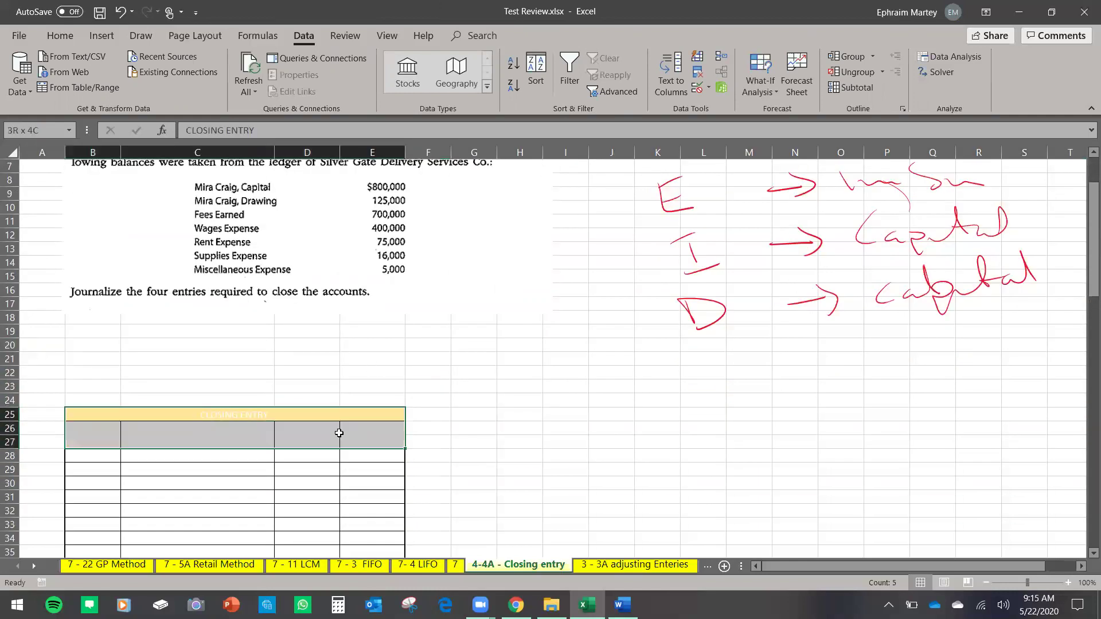
click(63, 36)
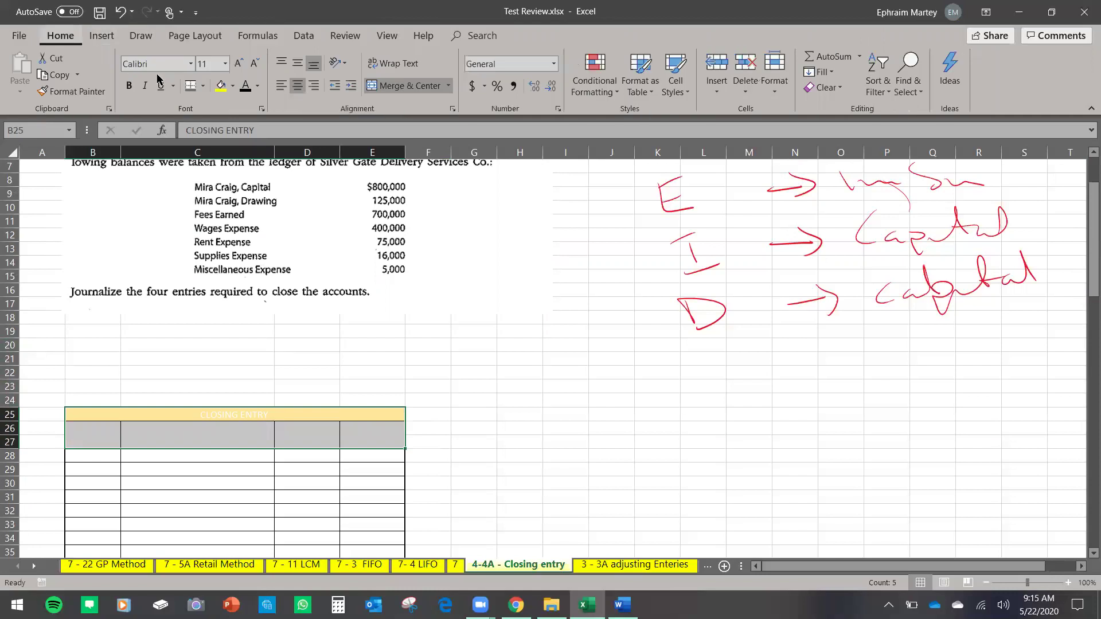
click(244, 87)
click(290, 361)
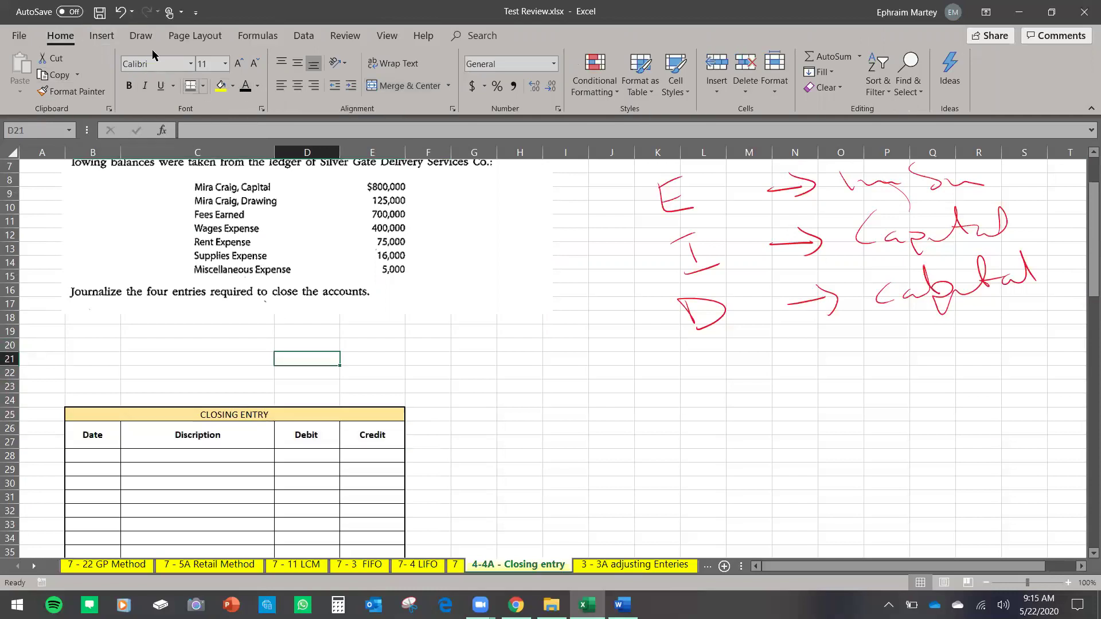
Delete the empty rows 19 to 22 between the problem picture and the CLOSING ENTRY table.
click(141, 35)
click(61, 36)
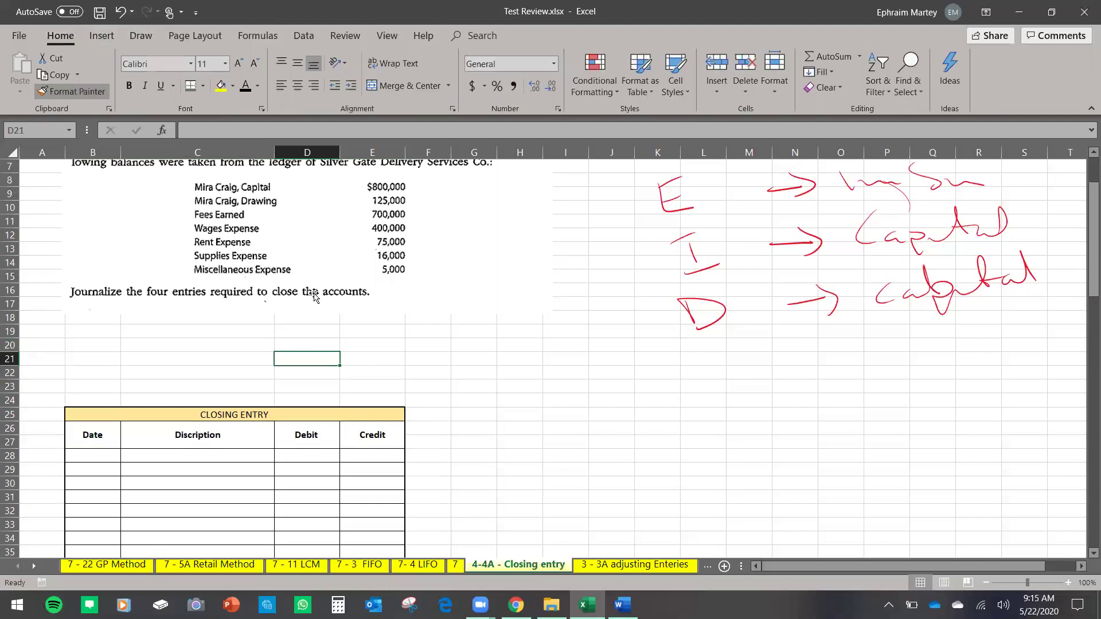
scroll(314, 295, down, 2)
click(494, 410)
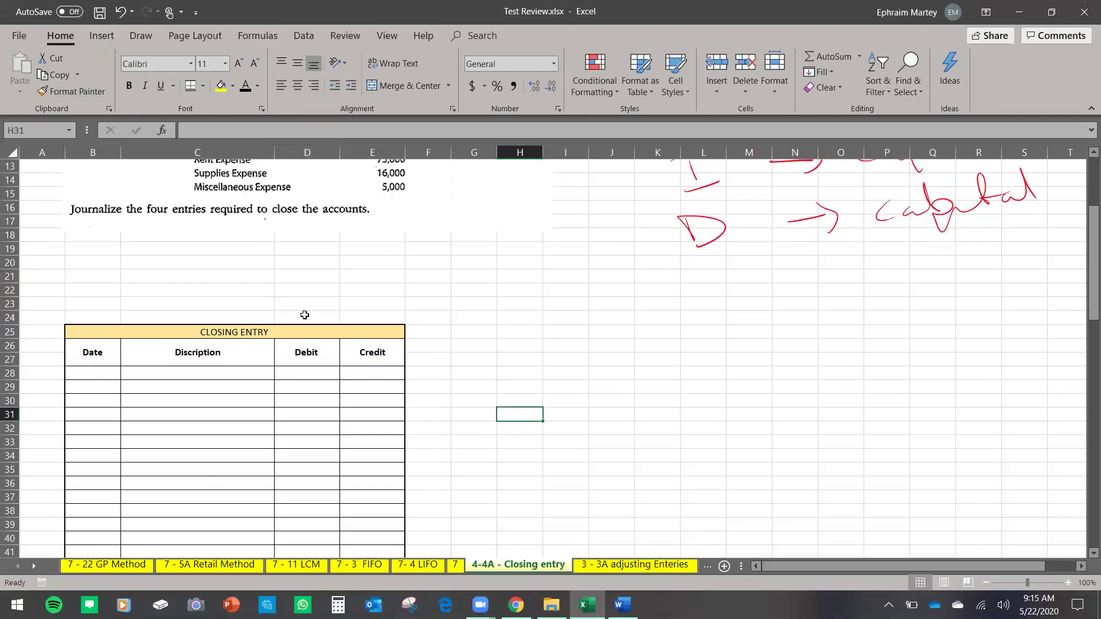
scroll(344, 327, up, 3)
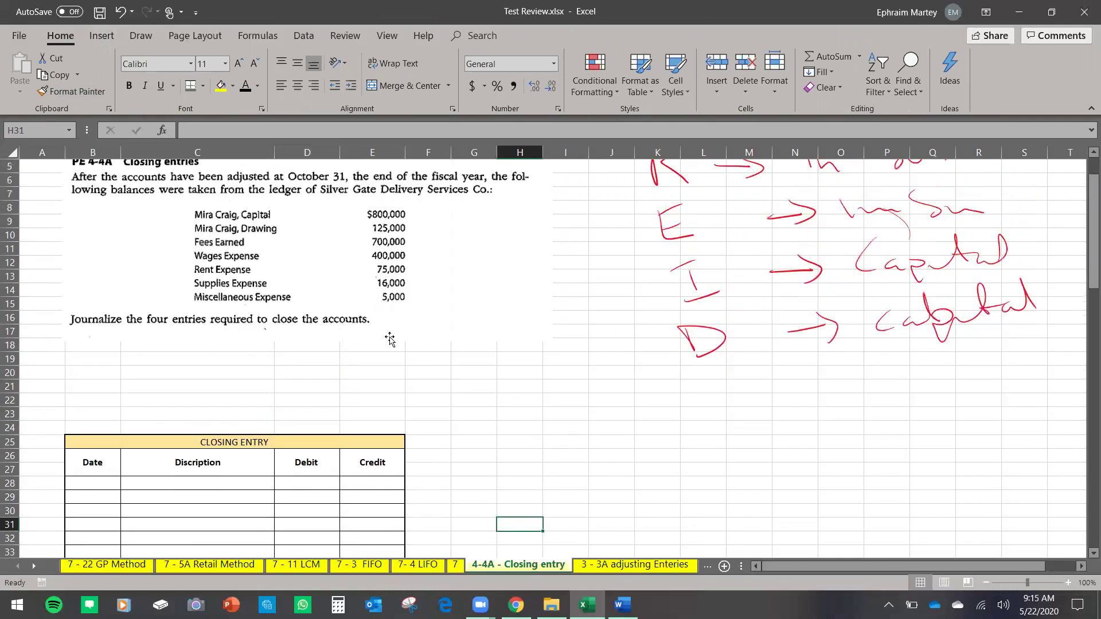
drag(22, 388, 18, 400)
right_click(17, 396)
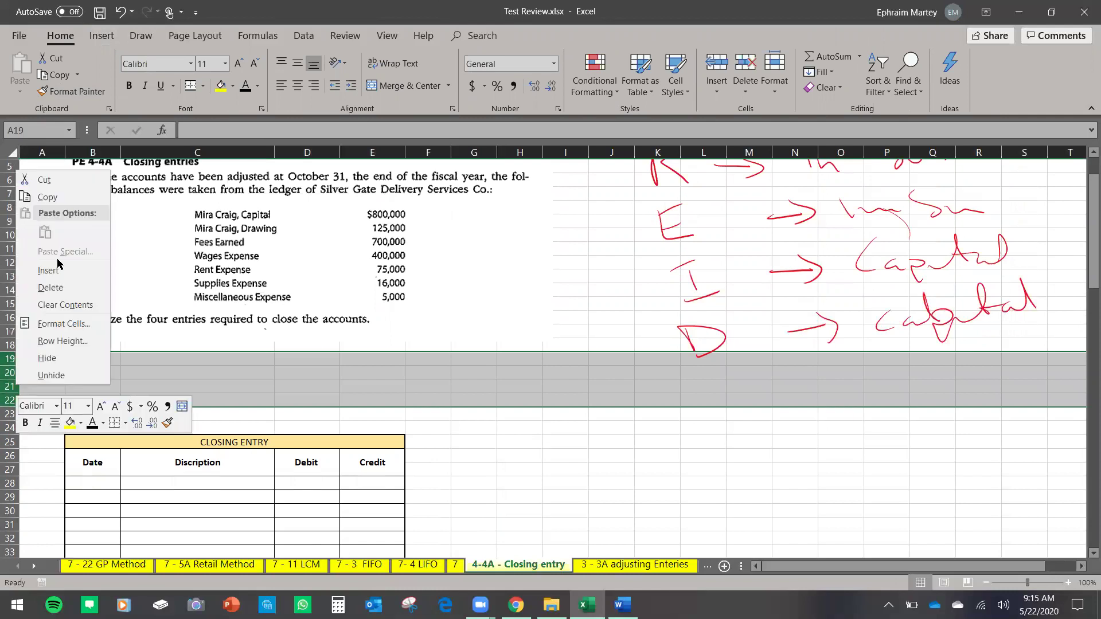
click(50, 288)
click(549, 470)
scroll(671, 287, up, 2)
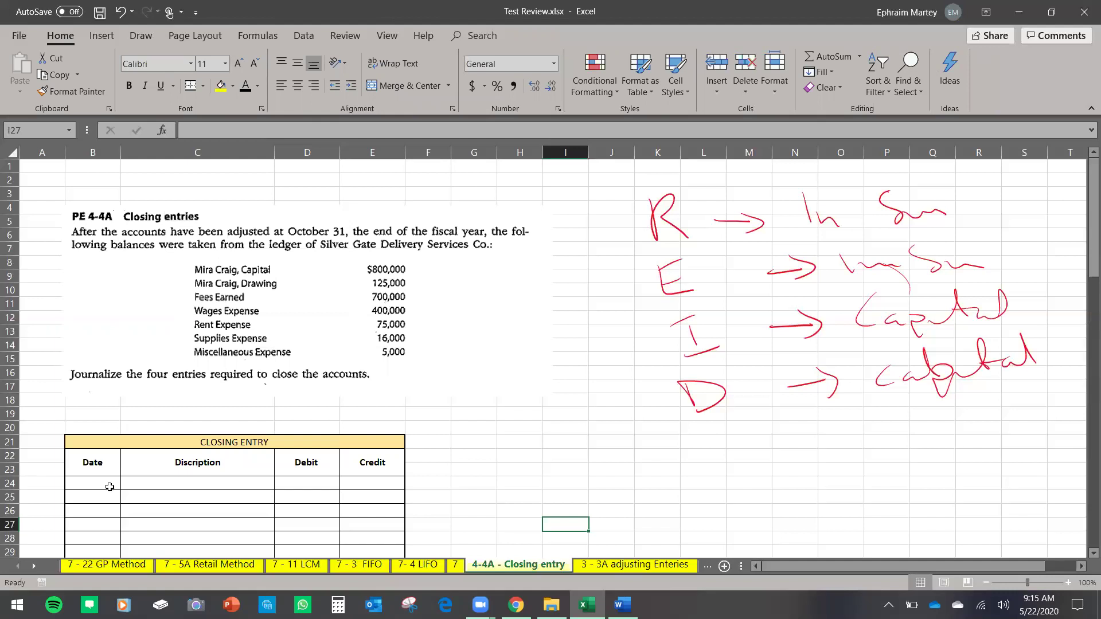
Set the hidden first entry in B24:E25 to a black font, debit Fees Earned 700,000, and credit Income Summary with =D24.
drag(110, 485, 381, 498)
click(208, 521)
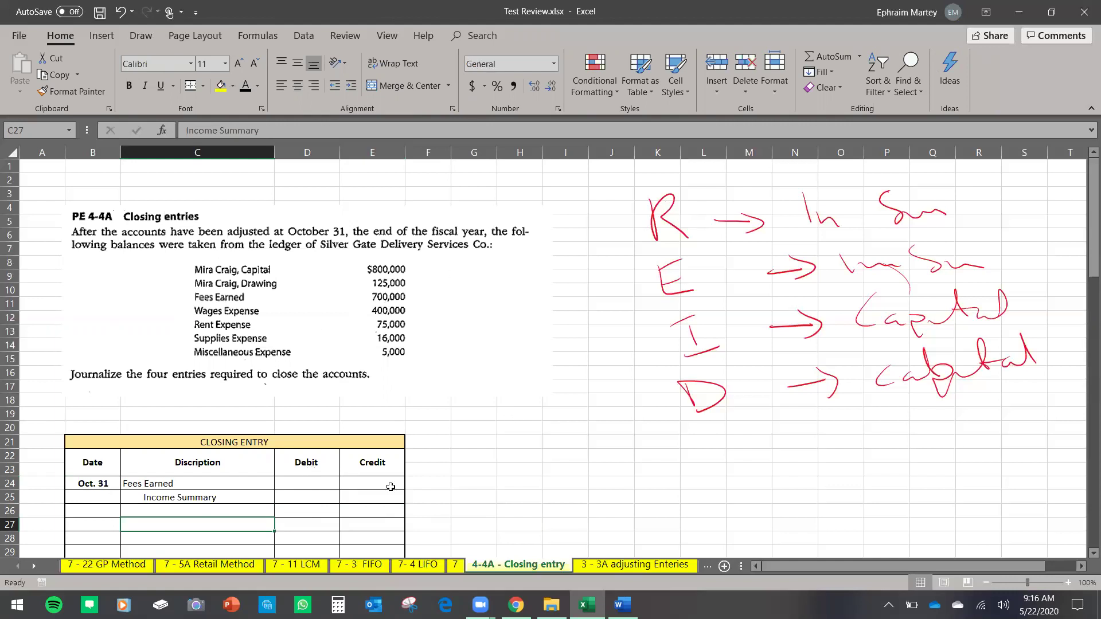
click(307, 484)
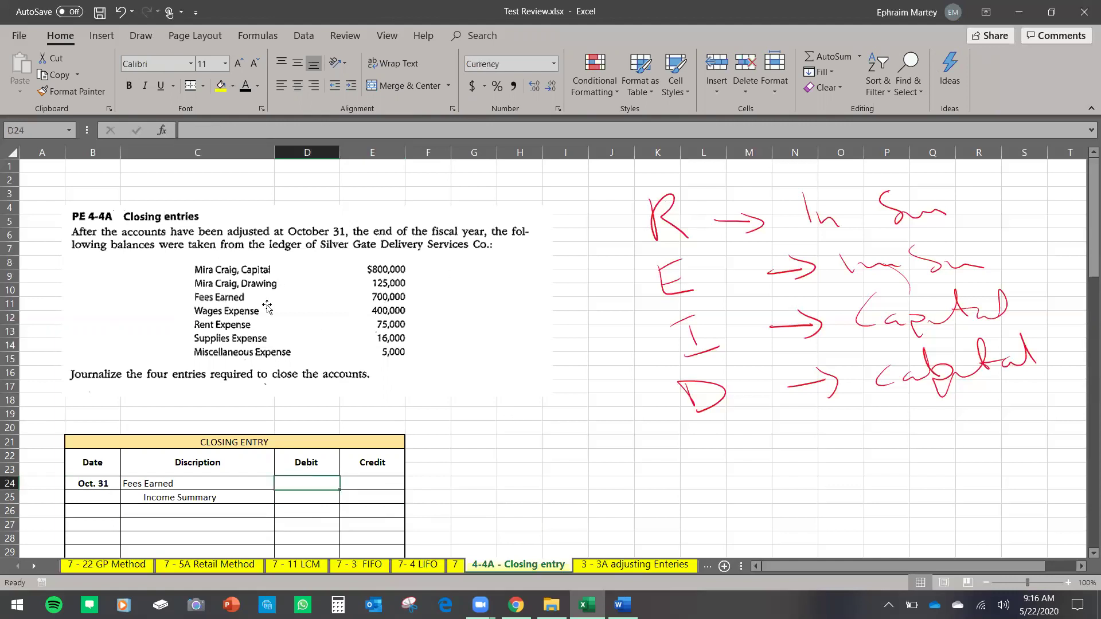
text(700,000)
key(Return)
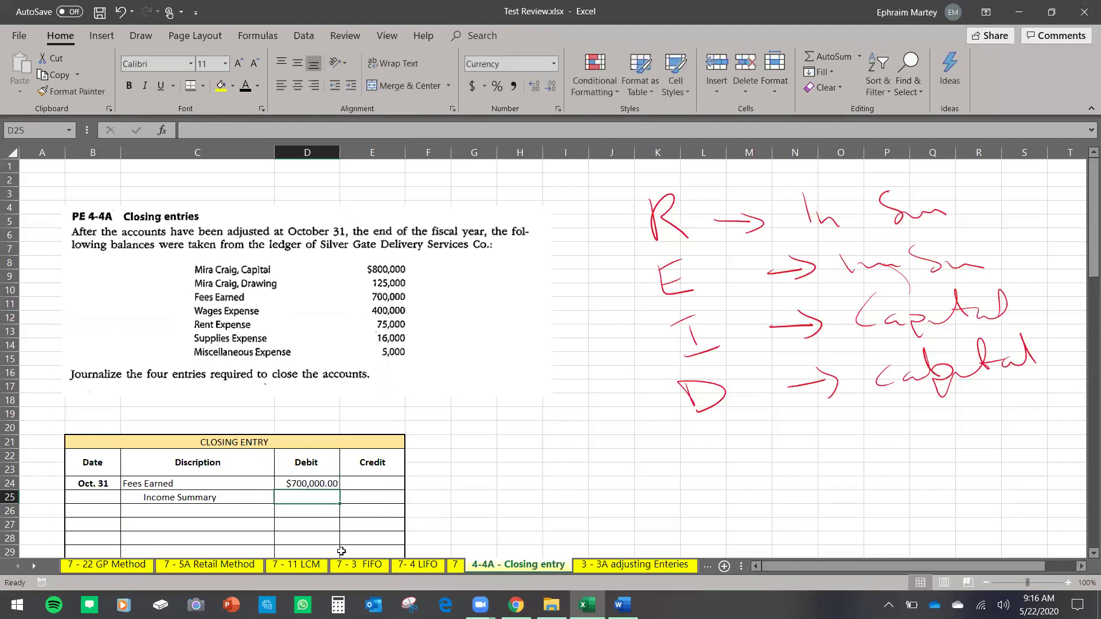
click(375, 498)
text(700000)
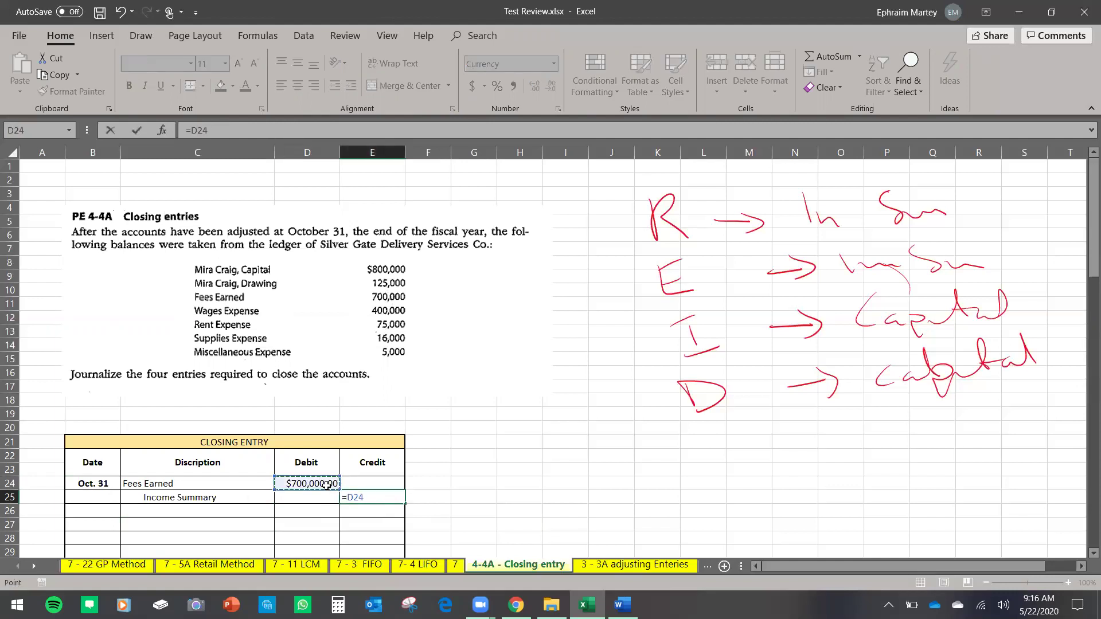
key(Return)
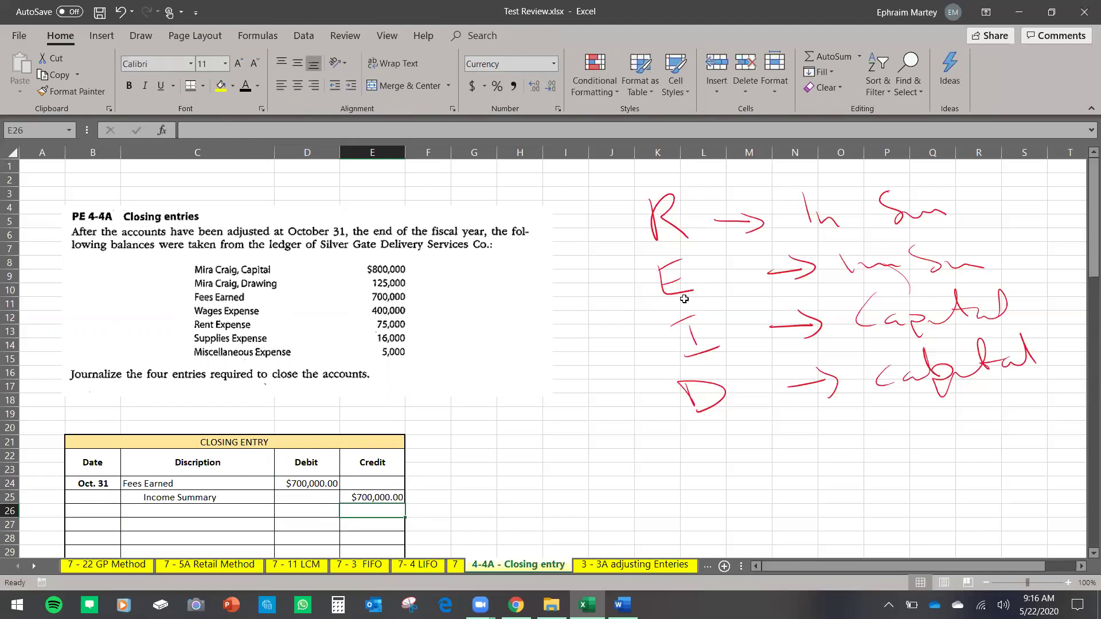
Set the hidden text of the second Oct. 31 entry in B27:D30 and C31 to a black font.
scroll(670, 292, down, 1)
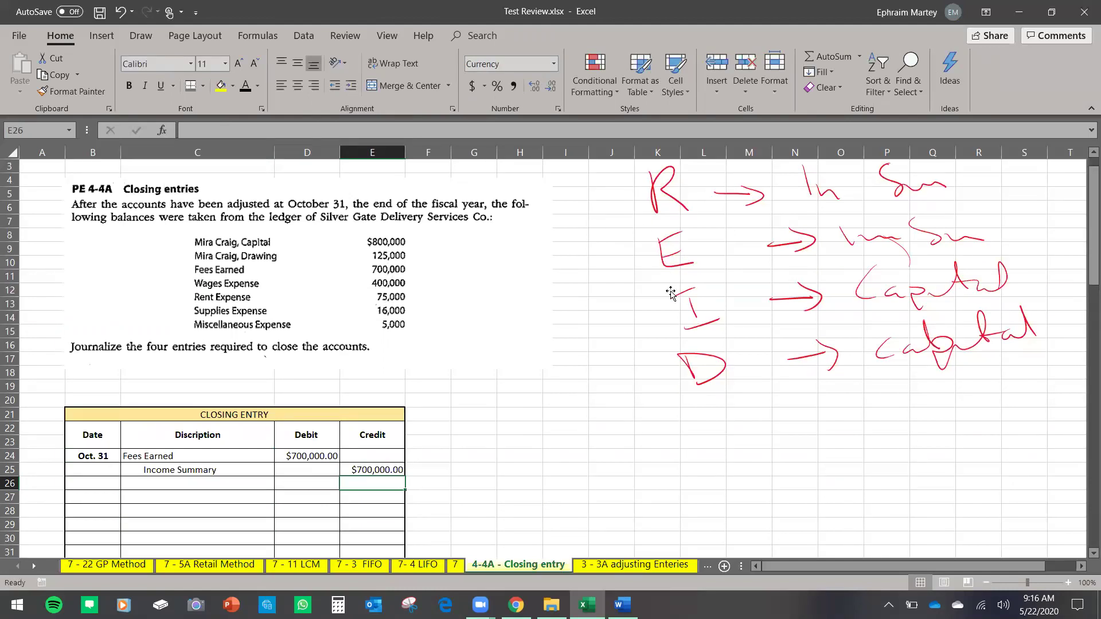
scroll(670, 293, down, 1)
drag(98, 468, 315, 511)
text(Oct. 31	Income Summary 	Wages Expense 	Rent Expense 	Supplies expense)
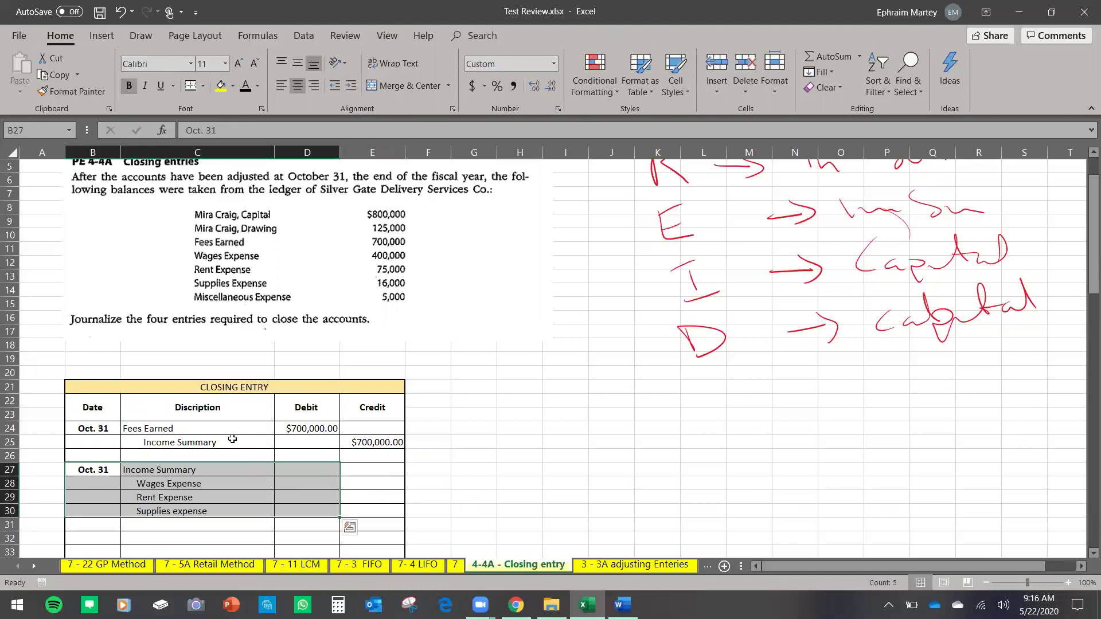
click(178, 525)
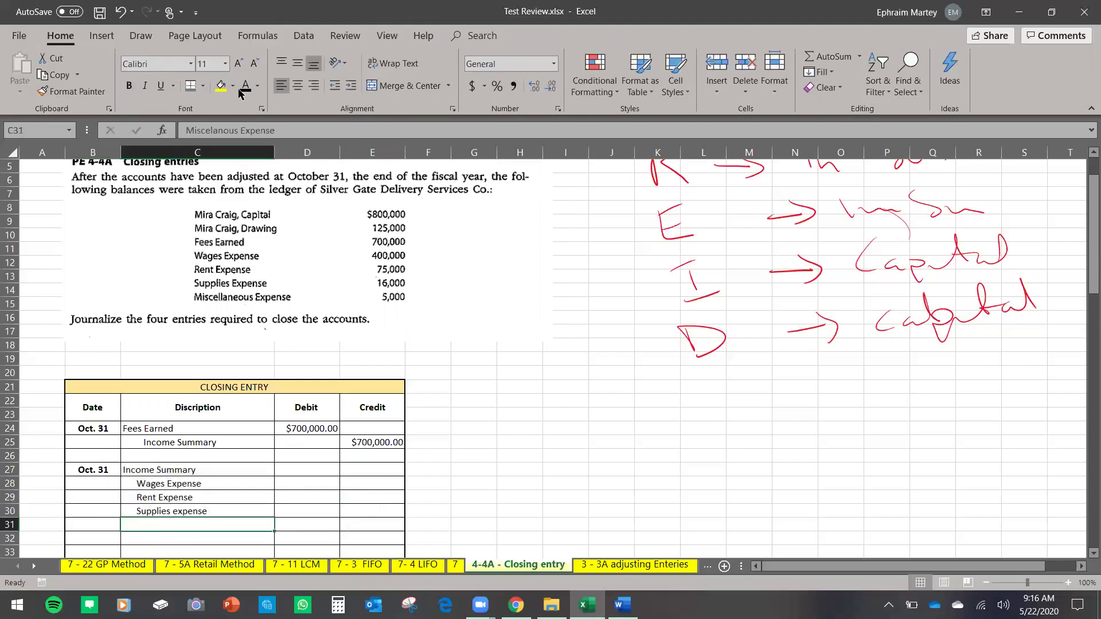
Enter credits of 400,000 for Wages Expense and 75,000 for Rent Expense in the second closing entry.
click(310, 483)
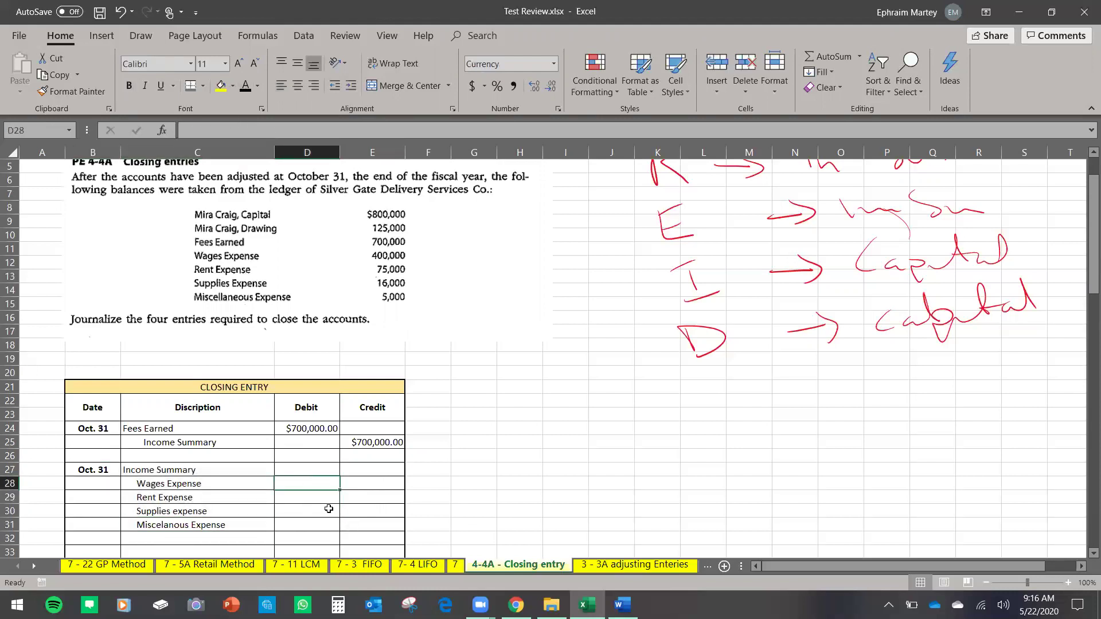
click(371, 487)
scroll(372, 493, up, 1)
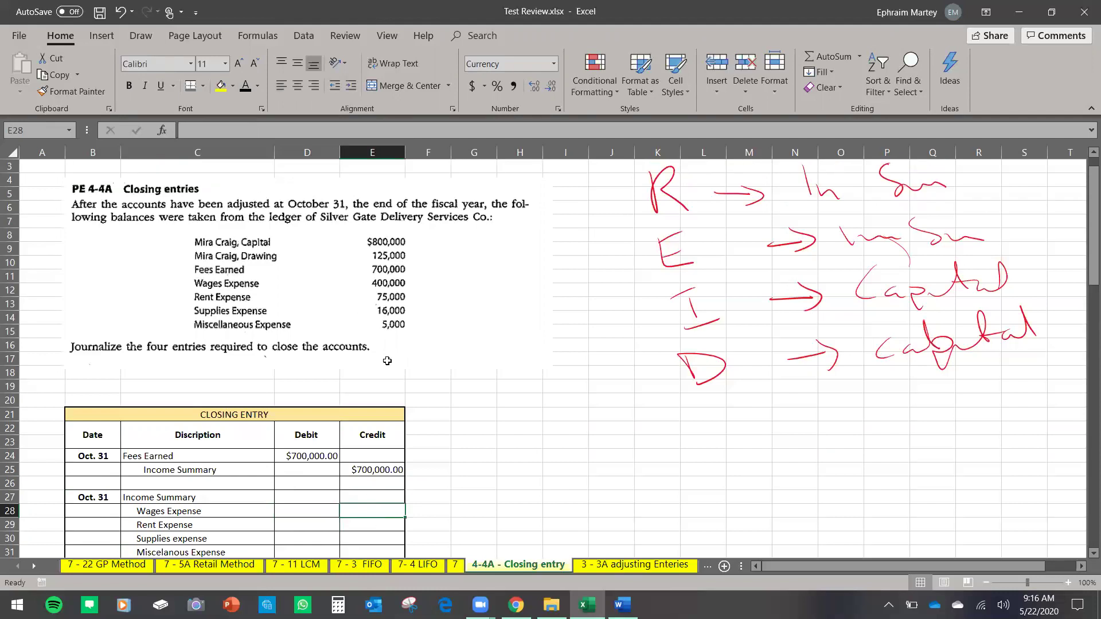
scroll(388, 361, down, 2)
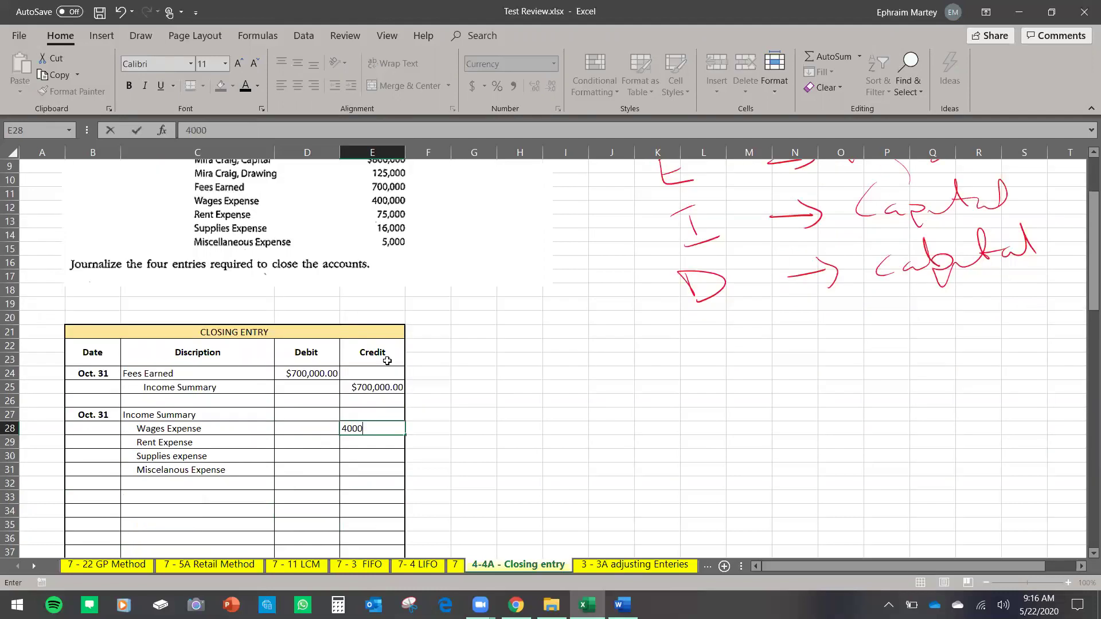
text(00)
key(Return)
scroll(390, 355, up, 3)
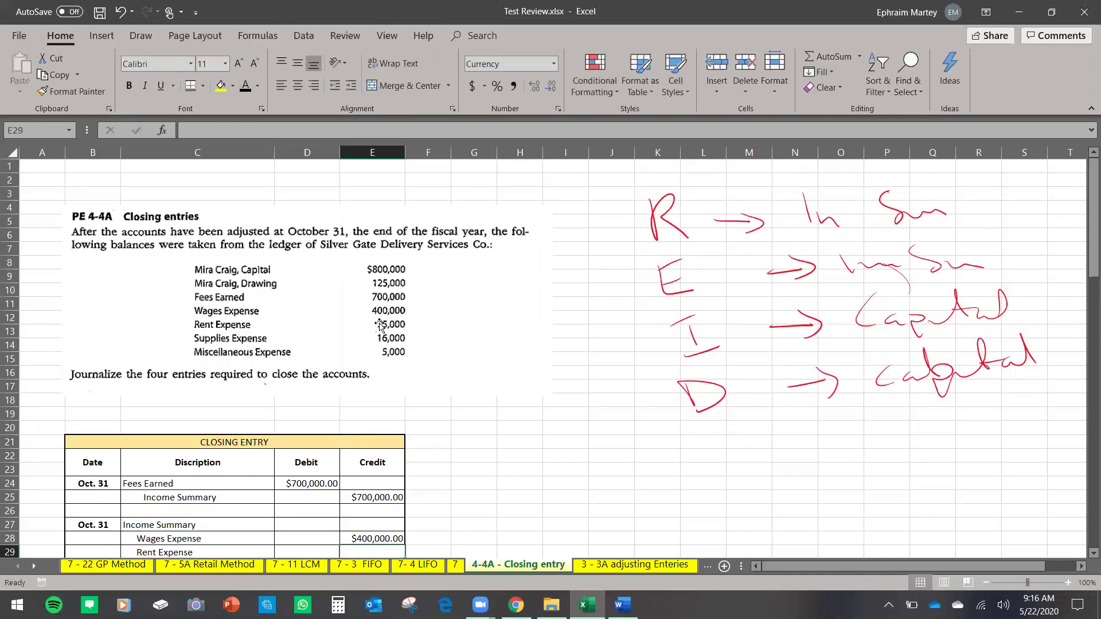
scroll(257, 325, down, 3)
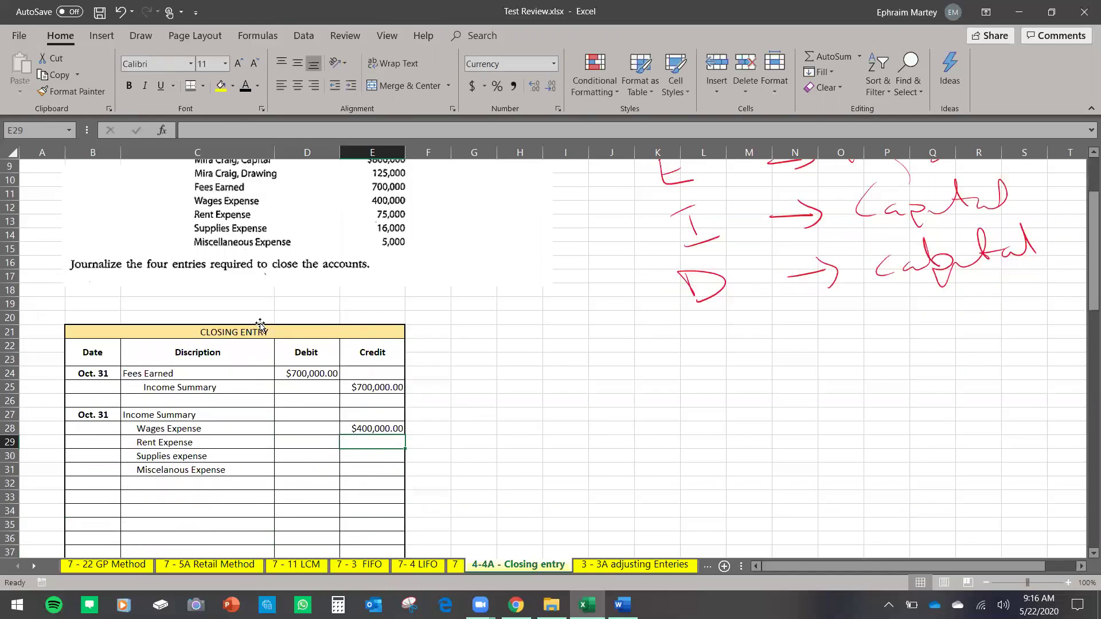
scroll(260, 324, up, 2)
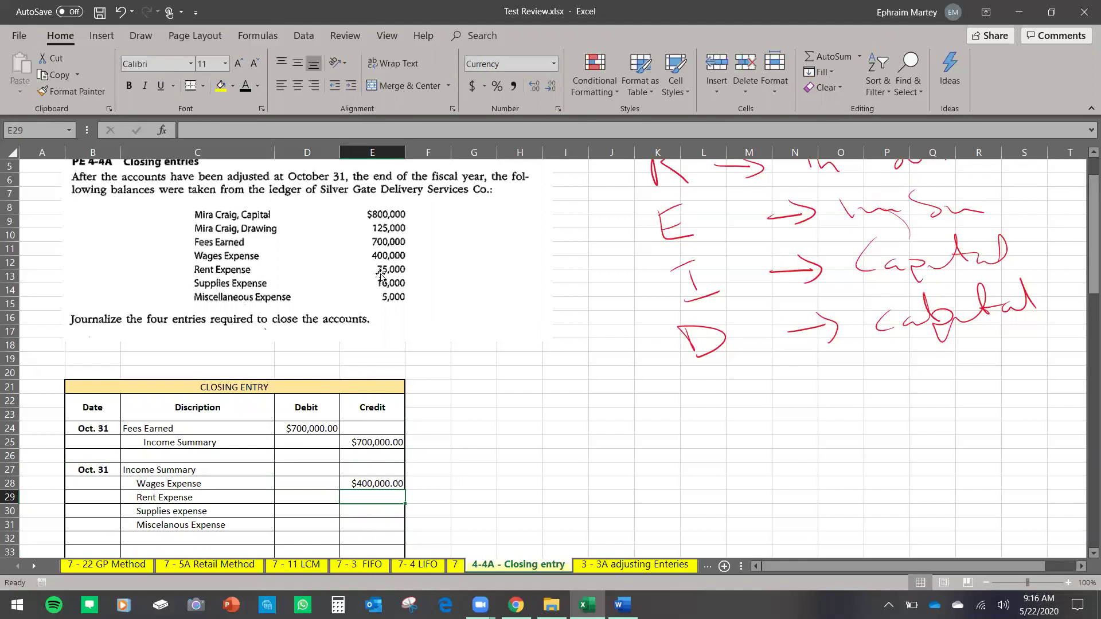
text(75000)
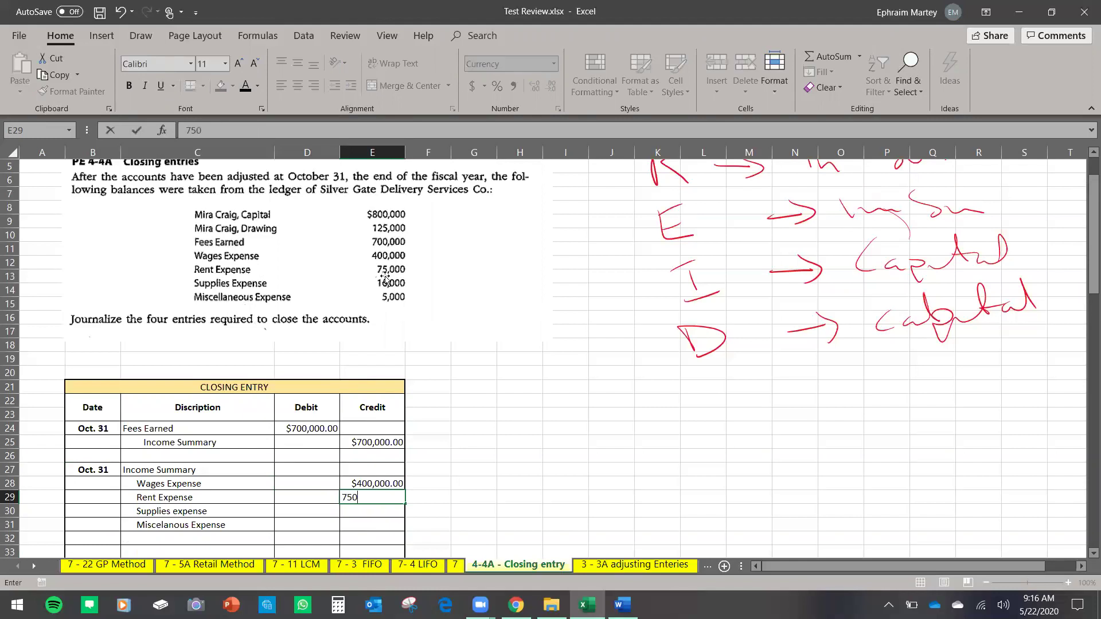
key(Return)
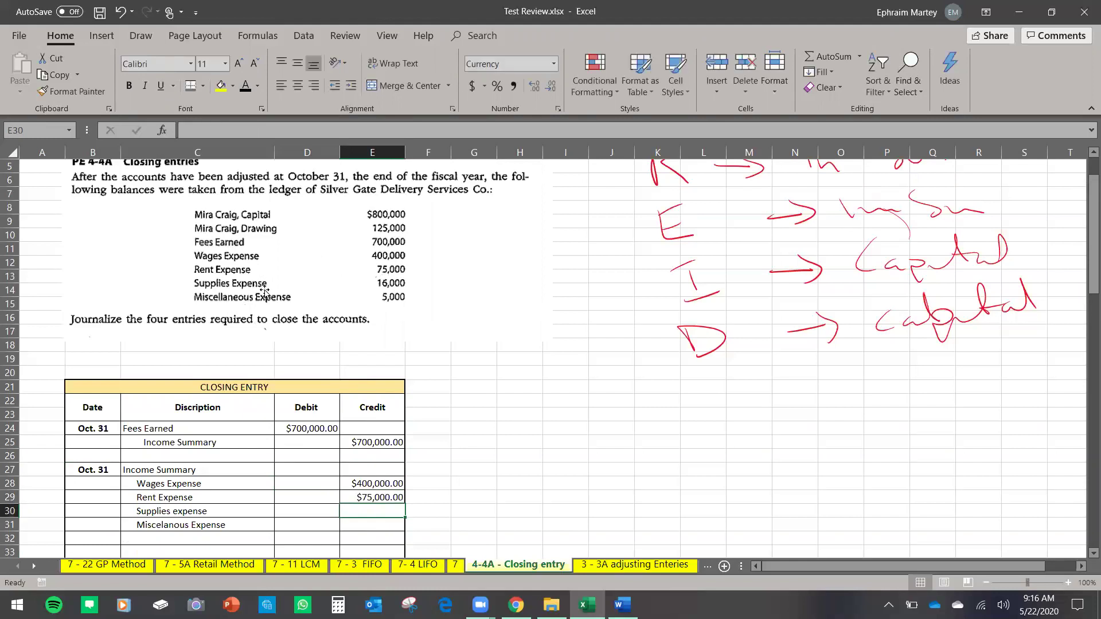
Enter credits of 16,000 for Supplies expense and 5,000 for Miscellaneous Expense in the second closing entry.
text(16,000)
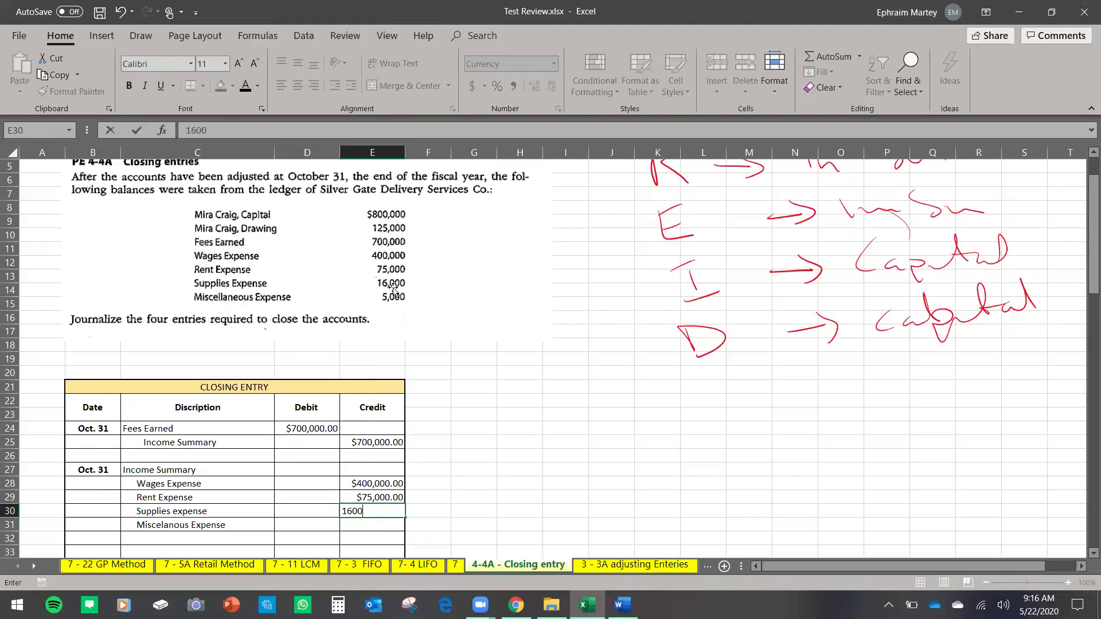
key(Return)
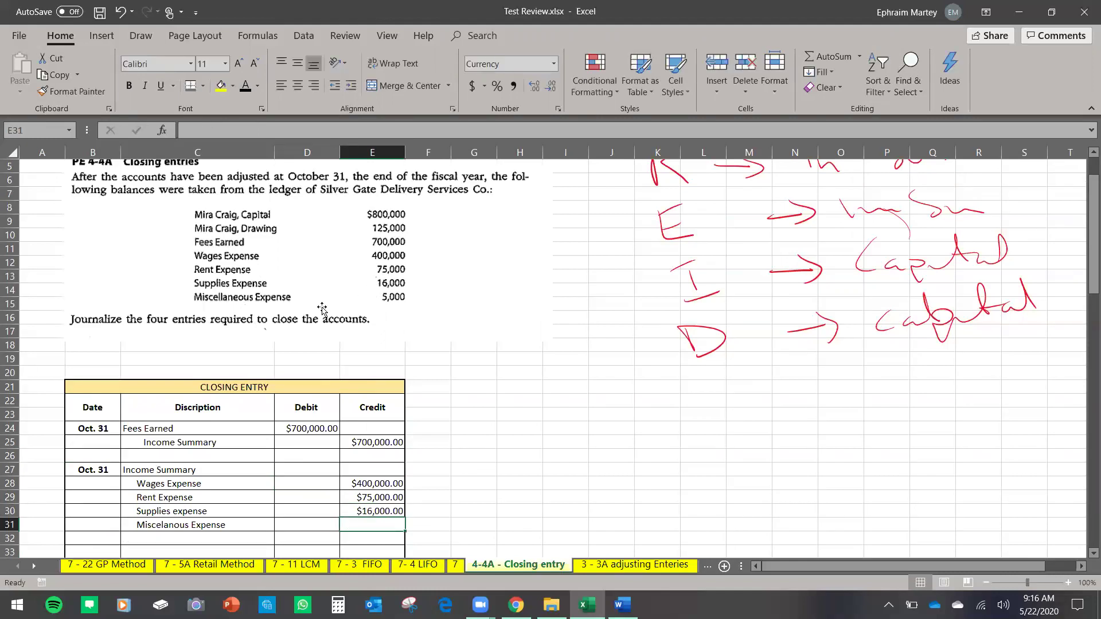
text(5,000)
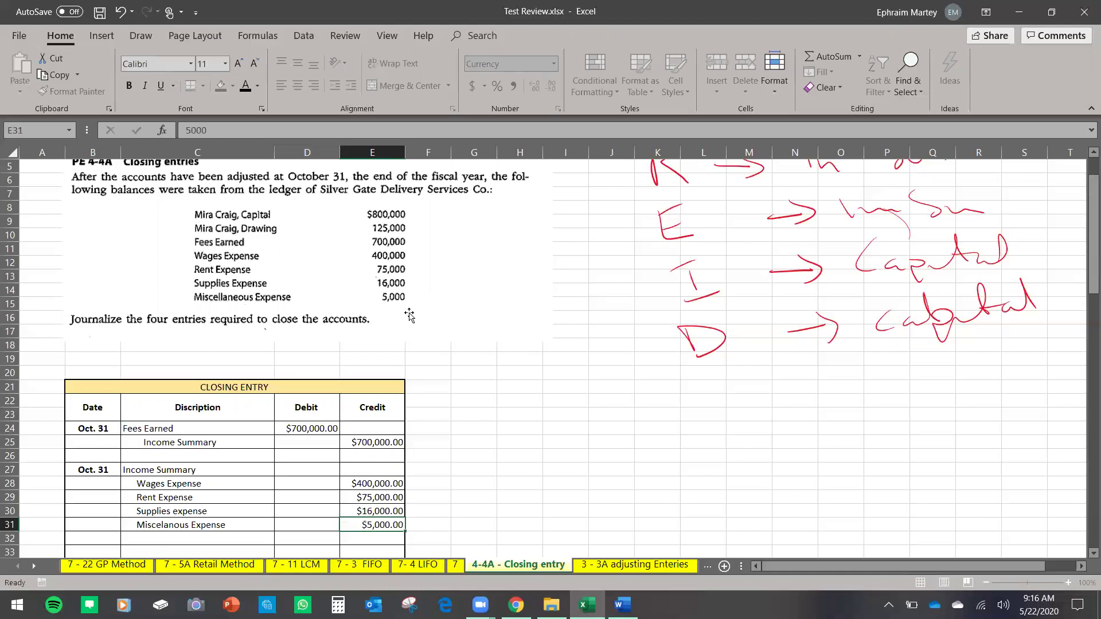
key(Return)
Debit Income Summary in D27 with the sum of the expense credits in E28:E31 and check the formula against them.
click(307, 470)
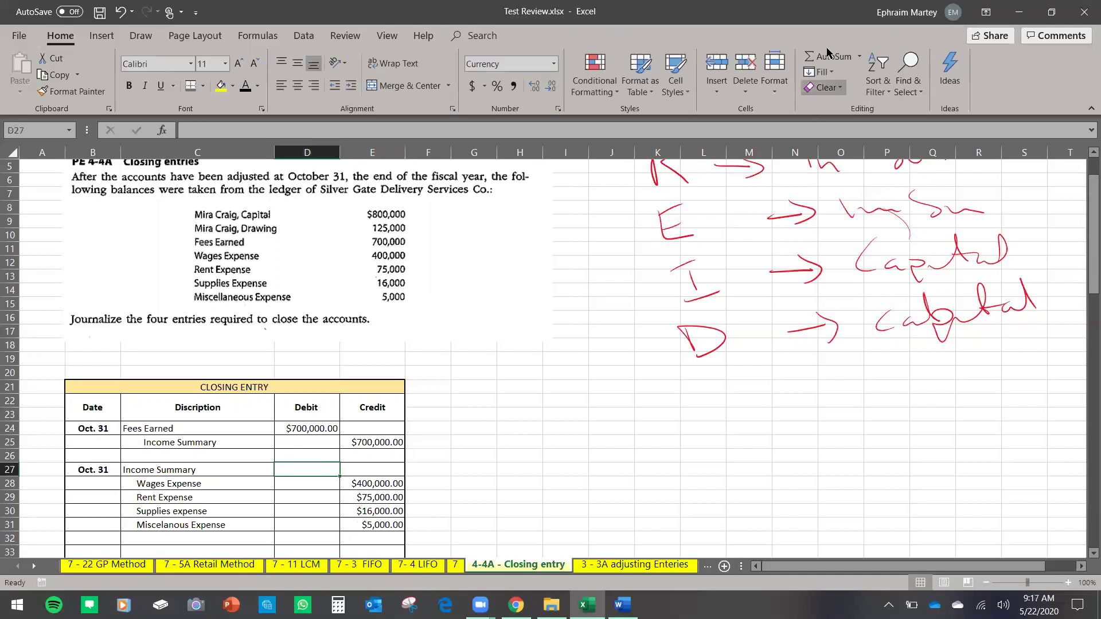
click(826, 56)
drag(384, 534, 386, 488)
click(382, 513)
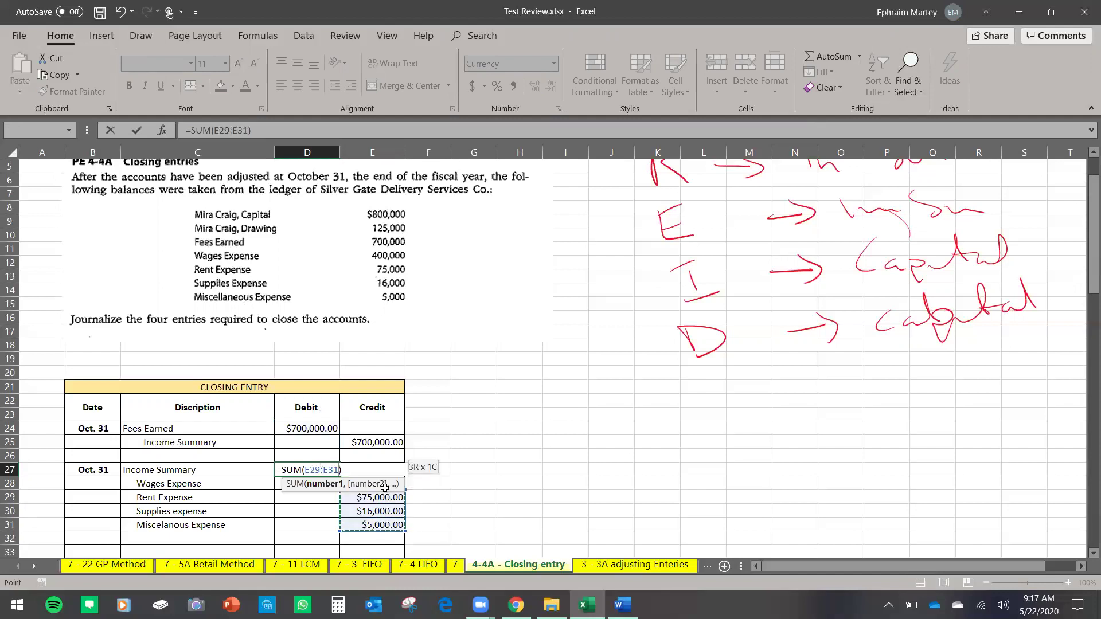
key(Return)
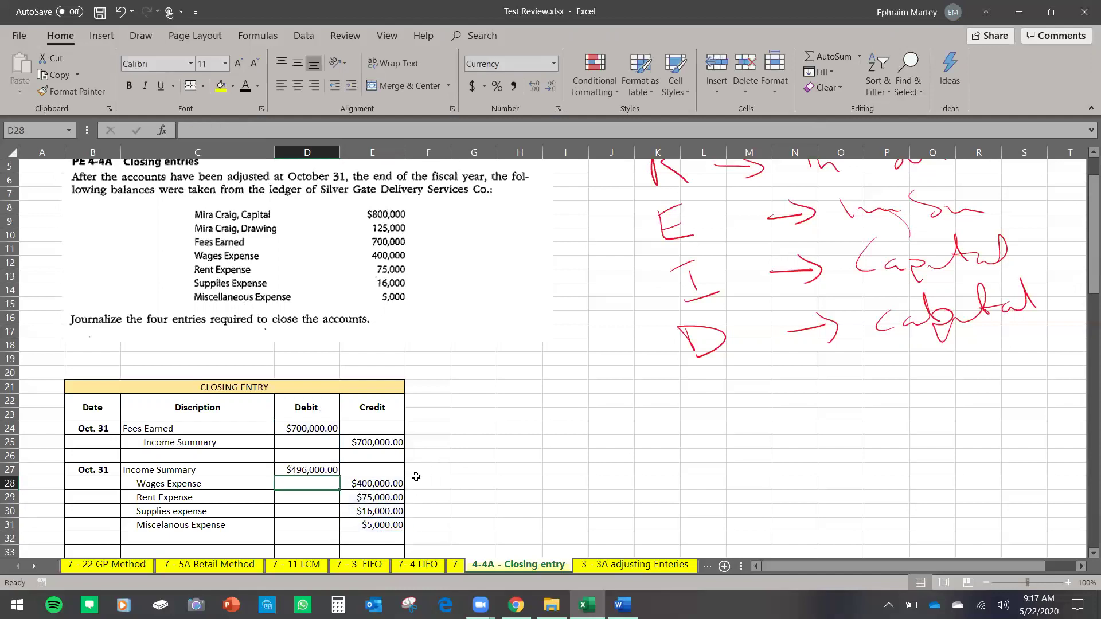
scroll(416, 477, down, 1)
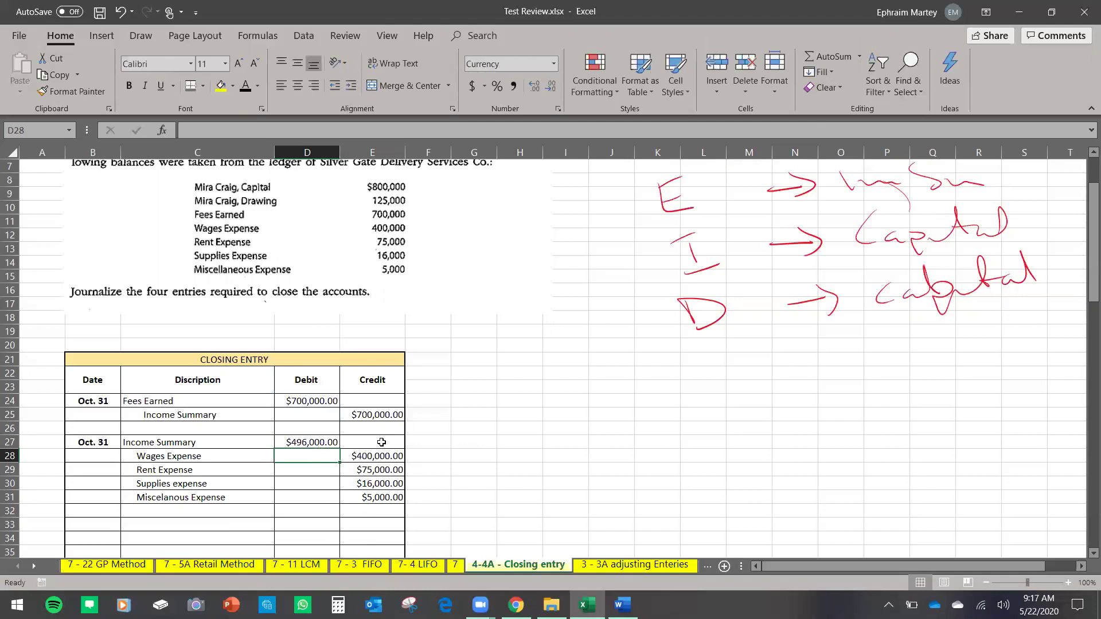
drag(376, 459, 379, 497)
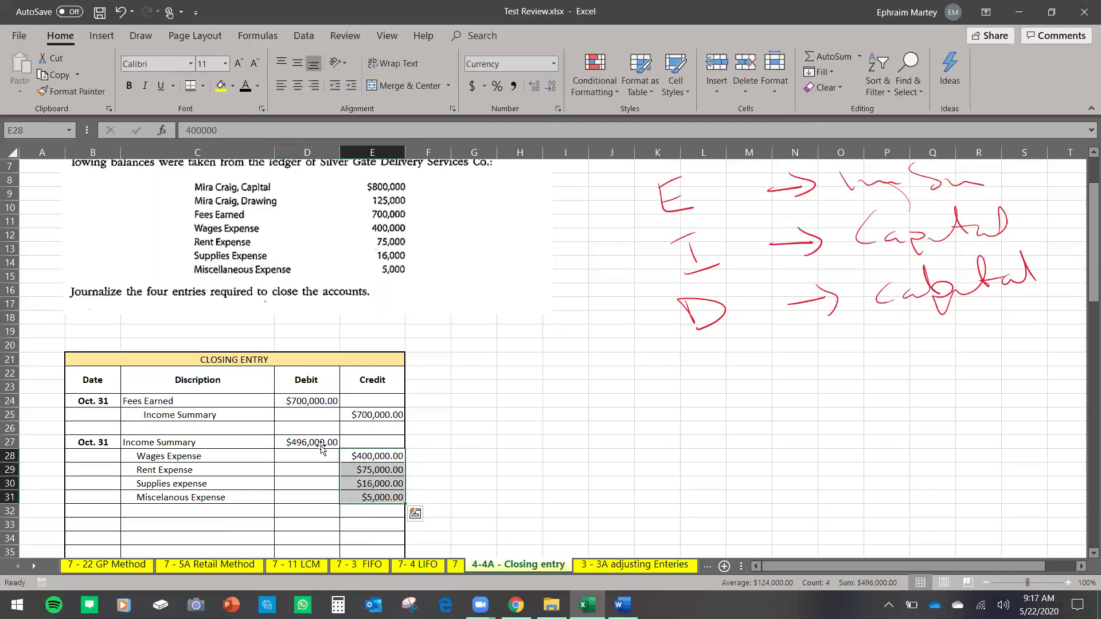
click(320, 445)
scroll(129, 481, up, 1)
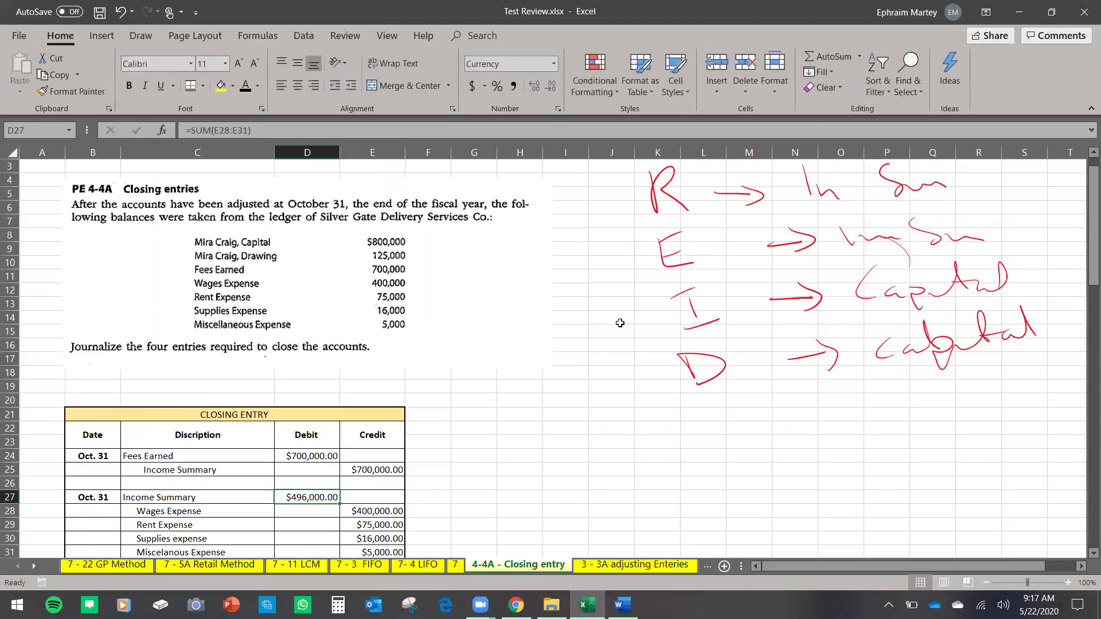
Set the hidden third Oct. 31 entry in B33:E34 and the owner's Capital line in C35 to a black font.
scroll(345, 436, down, 2)
drag(139, 494, 359, 510)
click(246, 86)
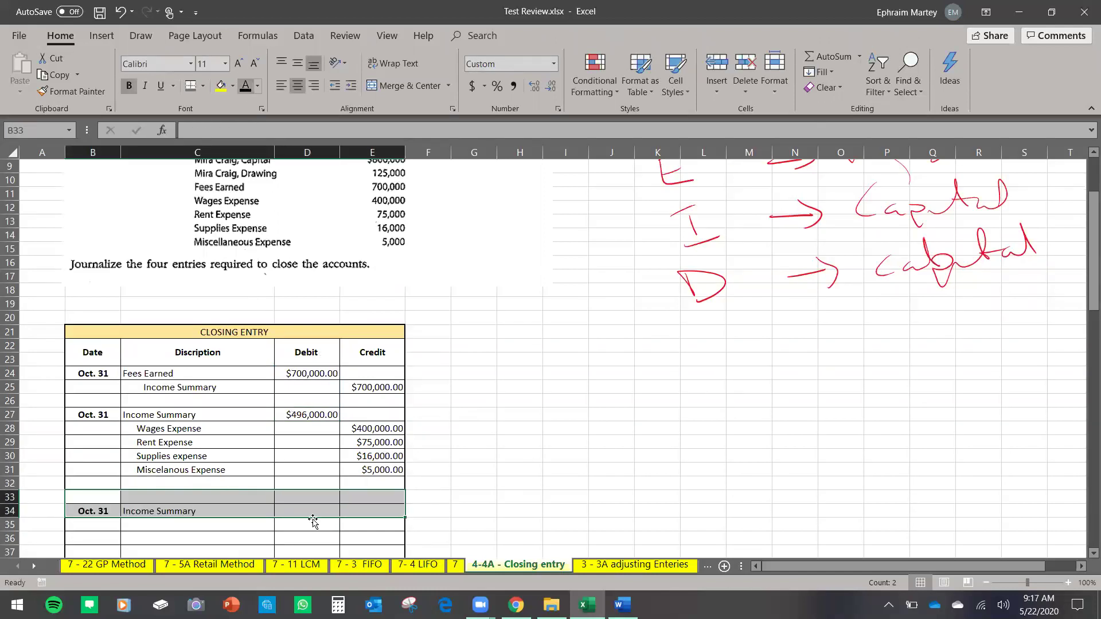
click(172, 525)
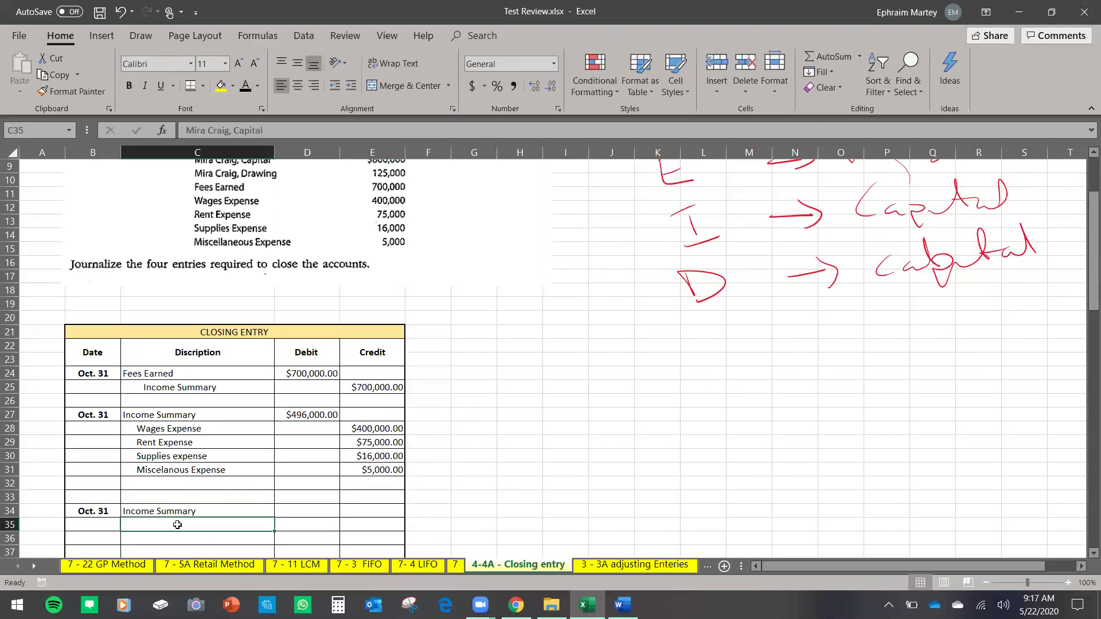
click(246, 86)
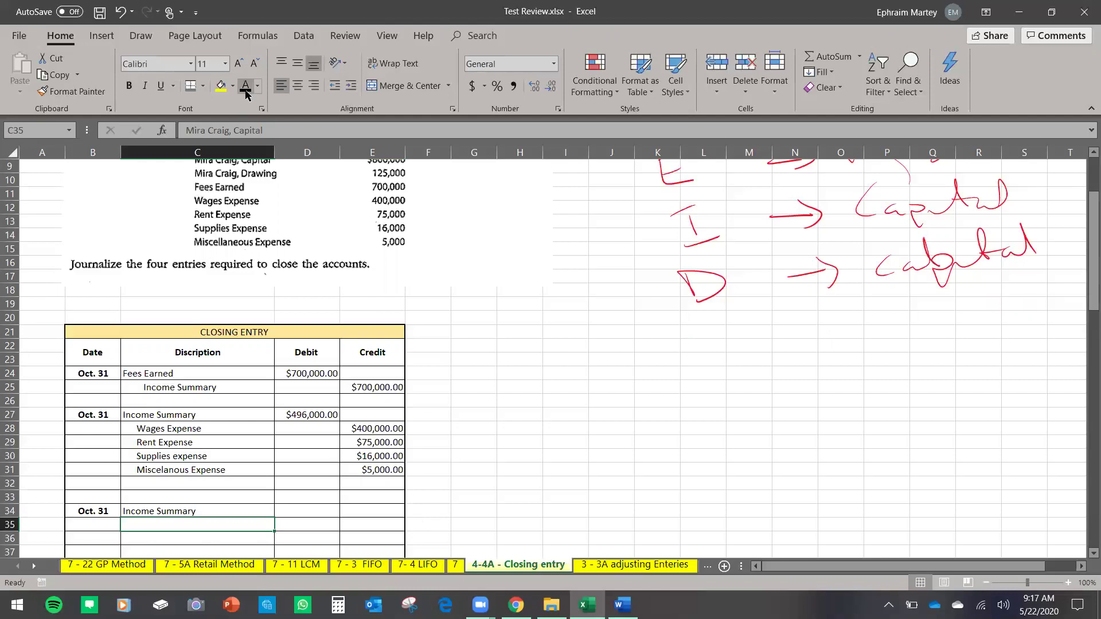
click(298, 522)
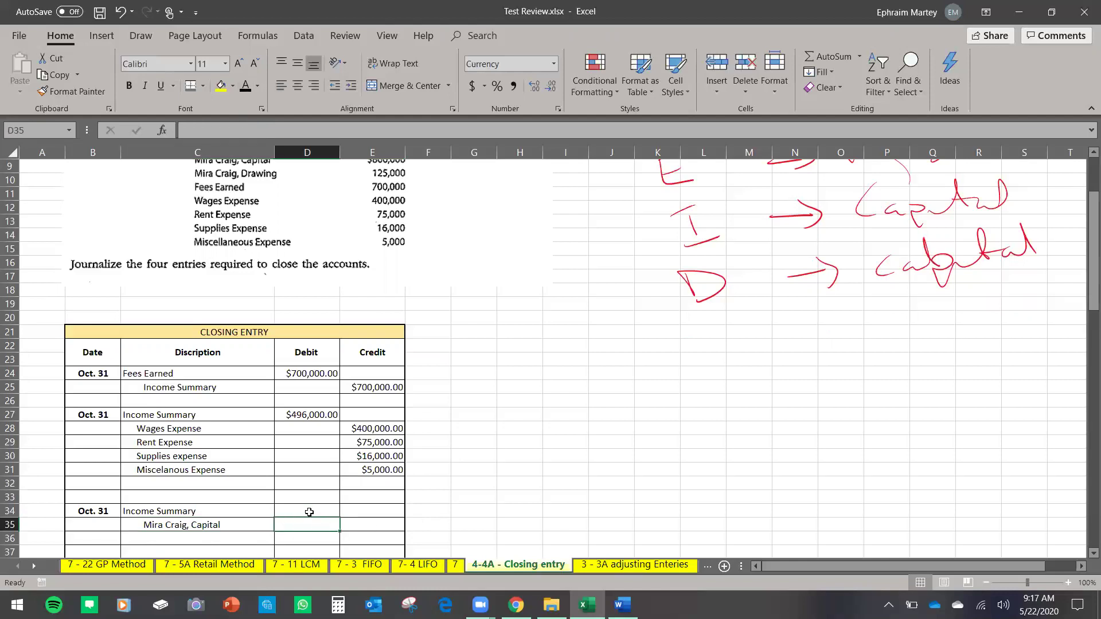
scroll(309, 512, up, 1)
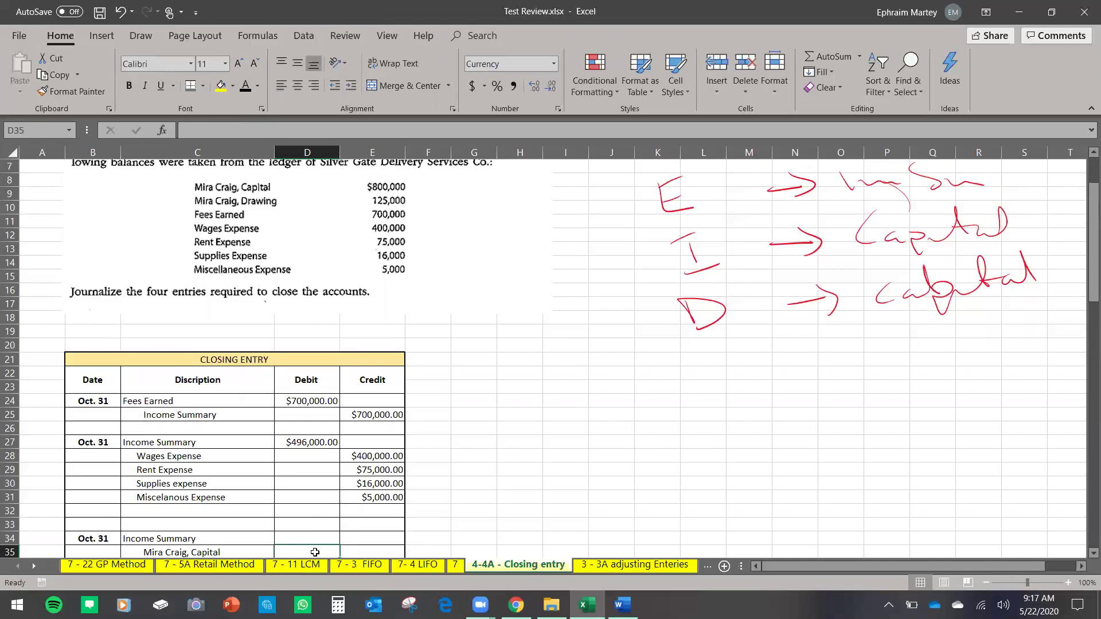
Debit Income Summary in D34 of the third closing entry with the credit in E25 minus the debit in D27.
scroll(325, 534, down, 2)
click(328, 485)
click(356, 497)
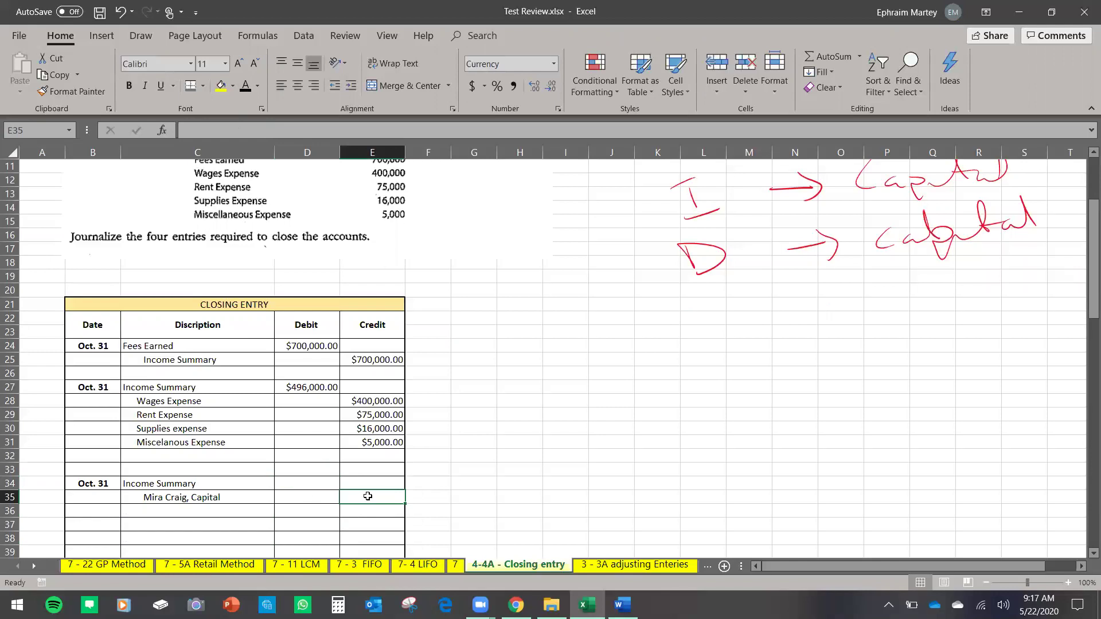
click(291, 484)
text(=)
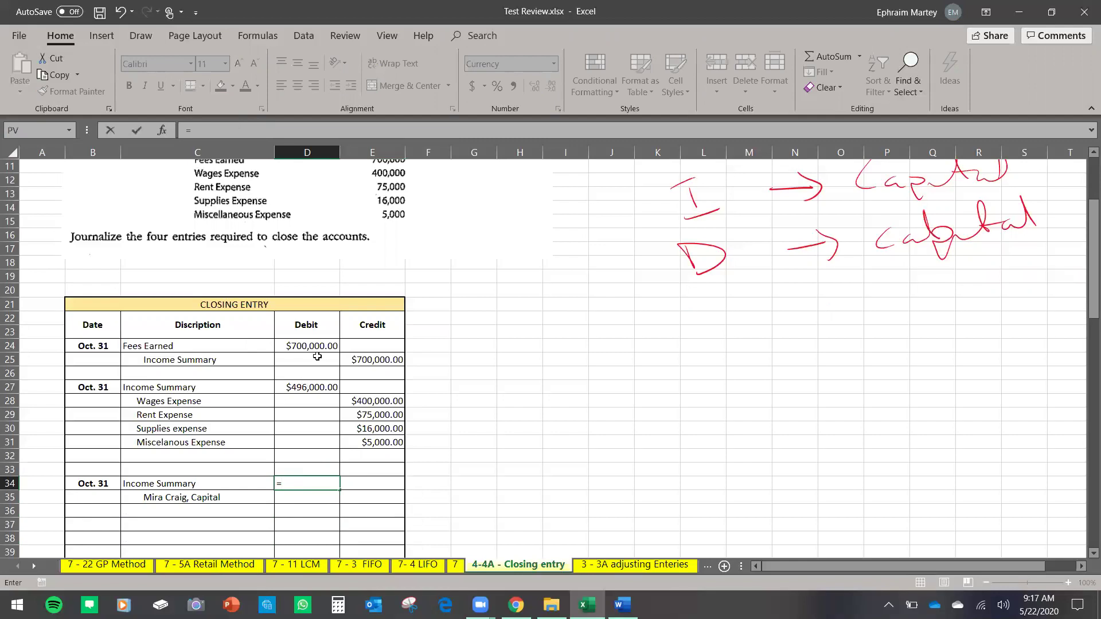
click(319, 345)
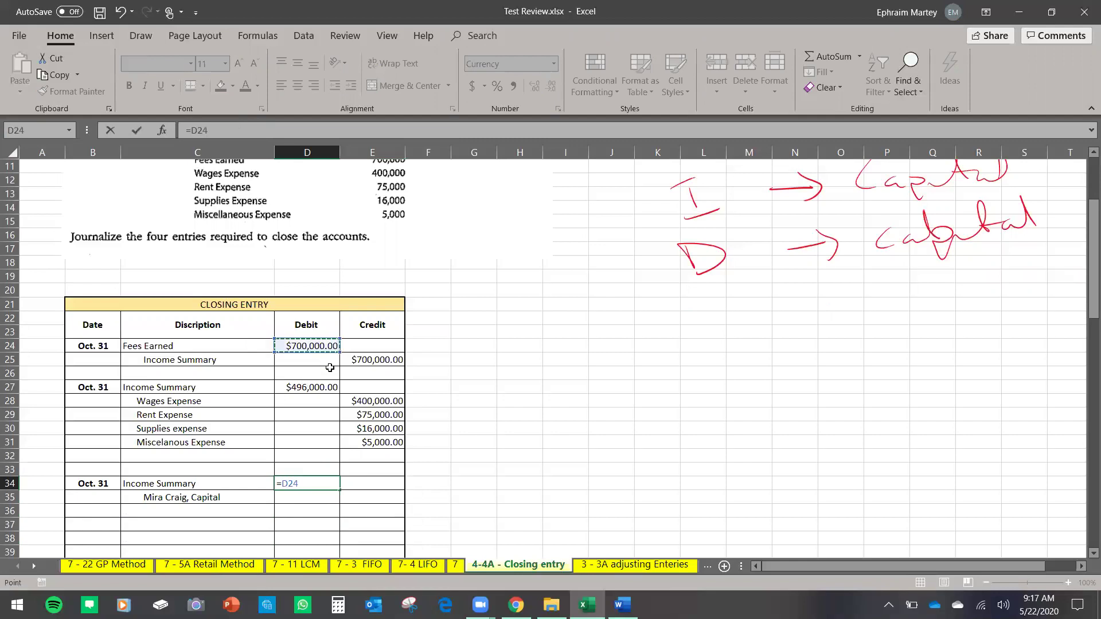
click(368, 360)
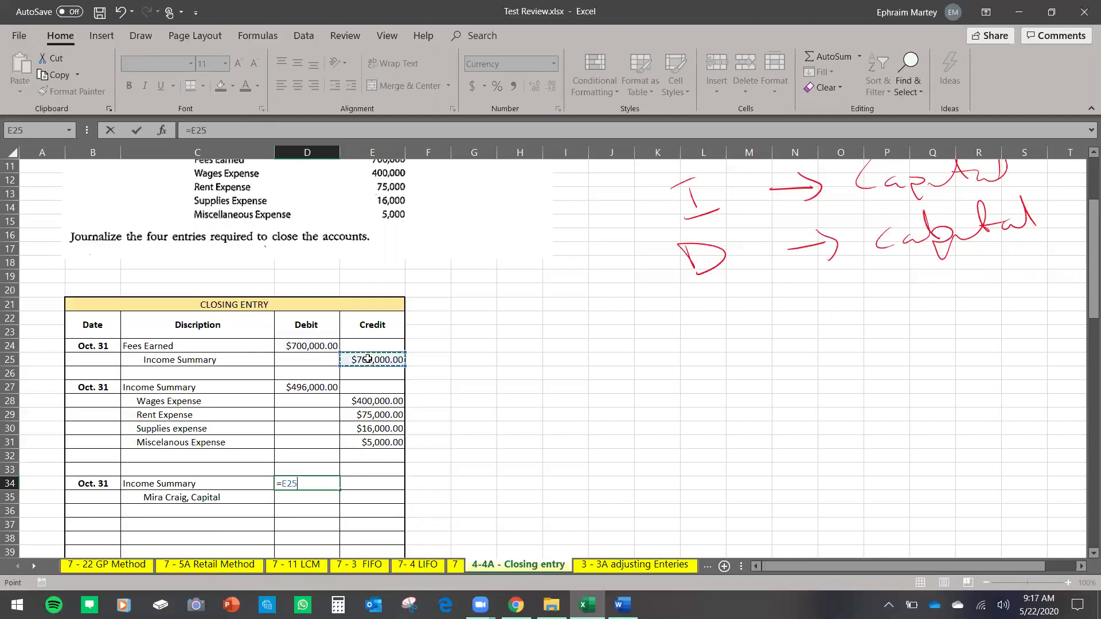
text(-)
click(320, 389)
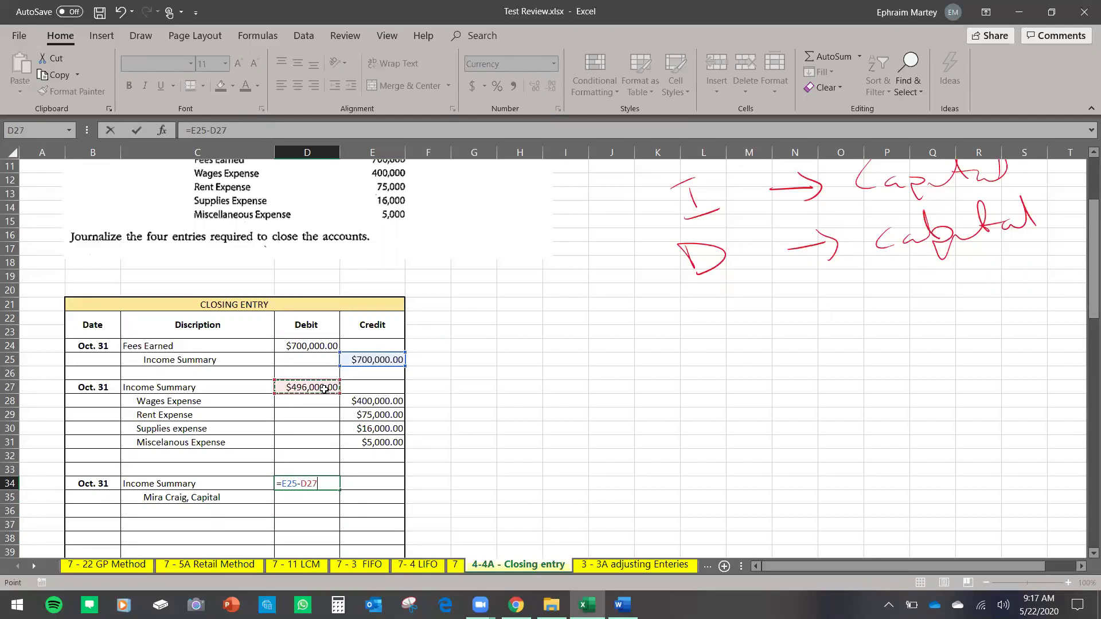
key(Return)
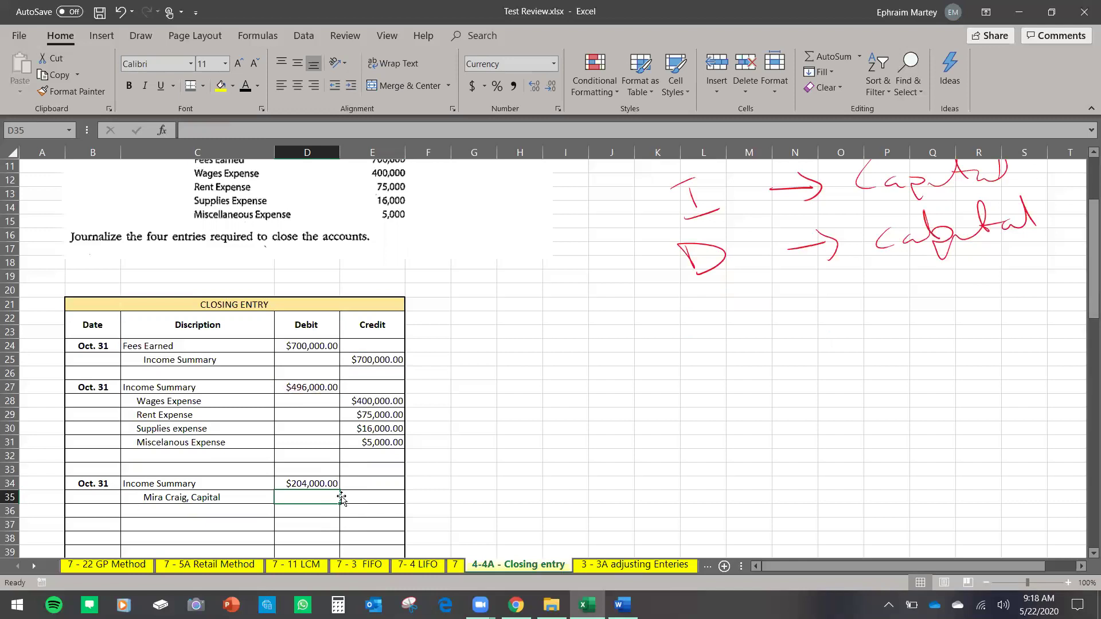
Credit the owner's Capital in E35 with a formula linked to the Income Summary debit in D34.
click(364, 497)
text(=)
click(324, 483)
key(Return)
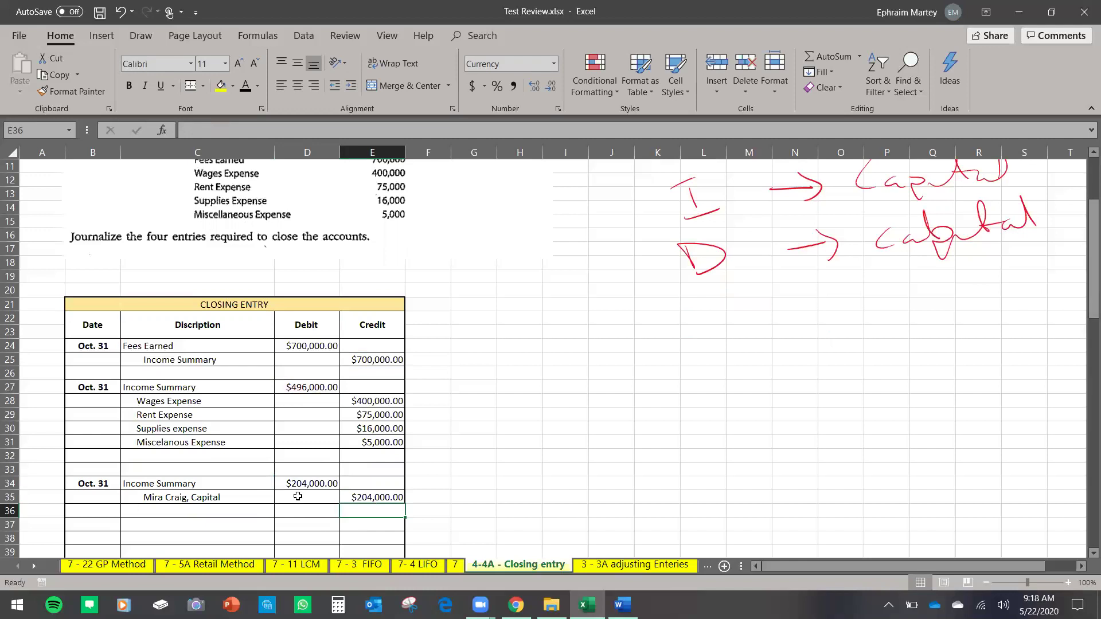
Set the hidden fourth Oct. 31 closing entry in B36:E40 to a black font.
scroll(479, 332, up, 2)
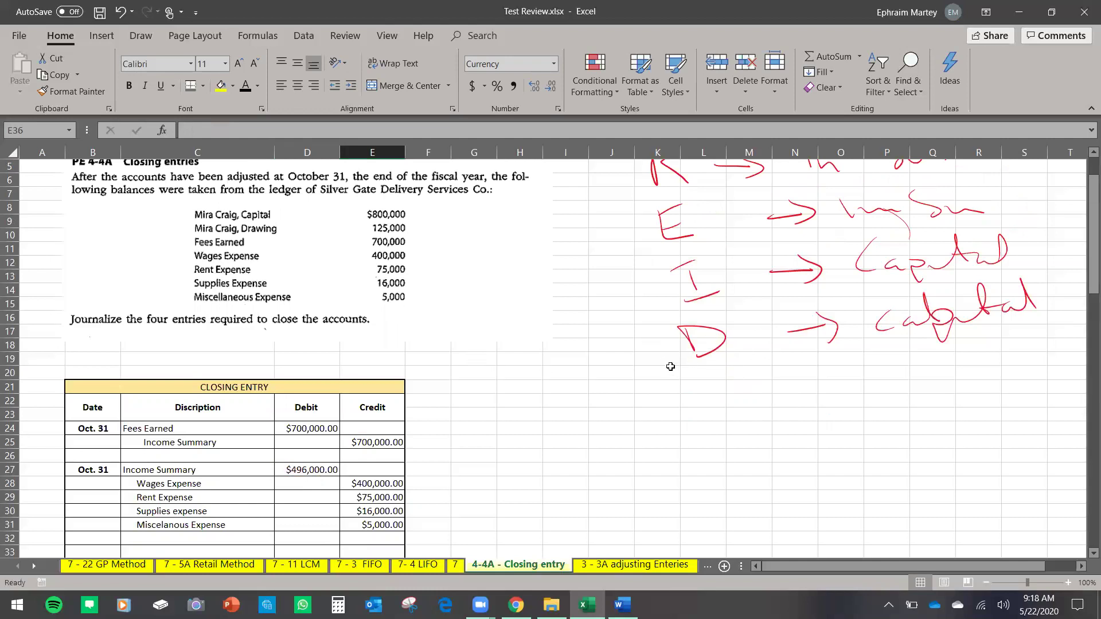
scroll(466, 444, down, 3)
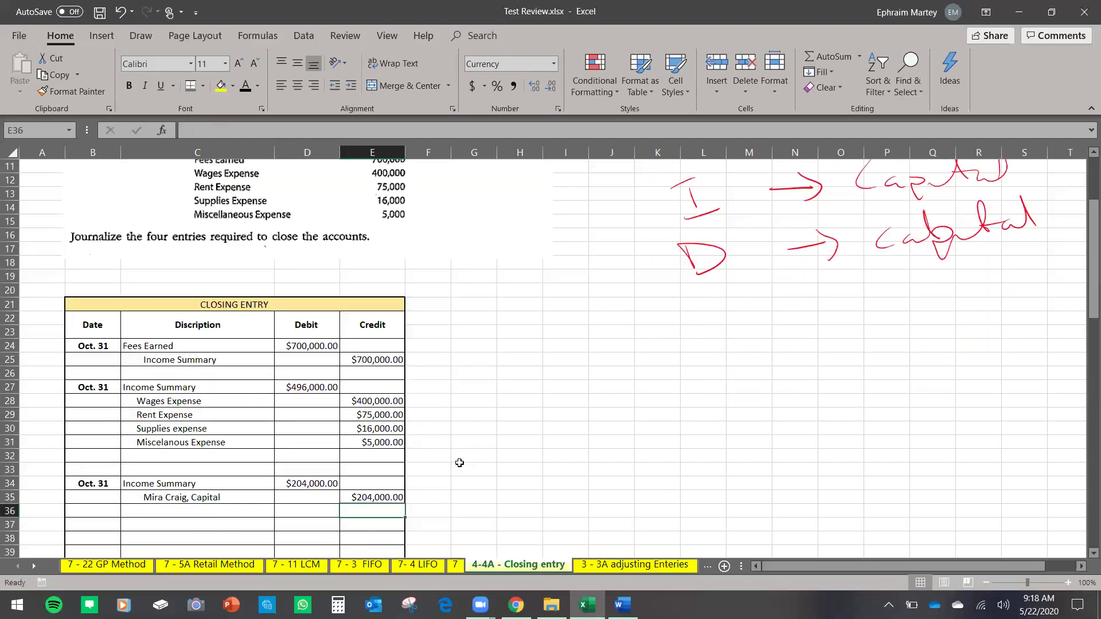
drag(105, 483, 372, 538)
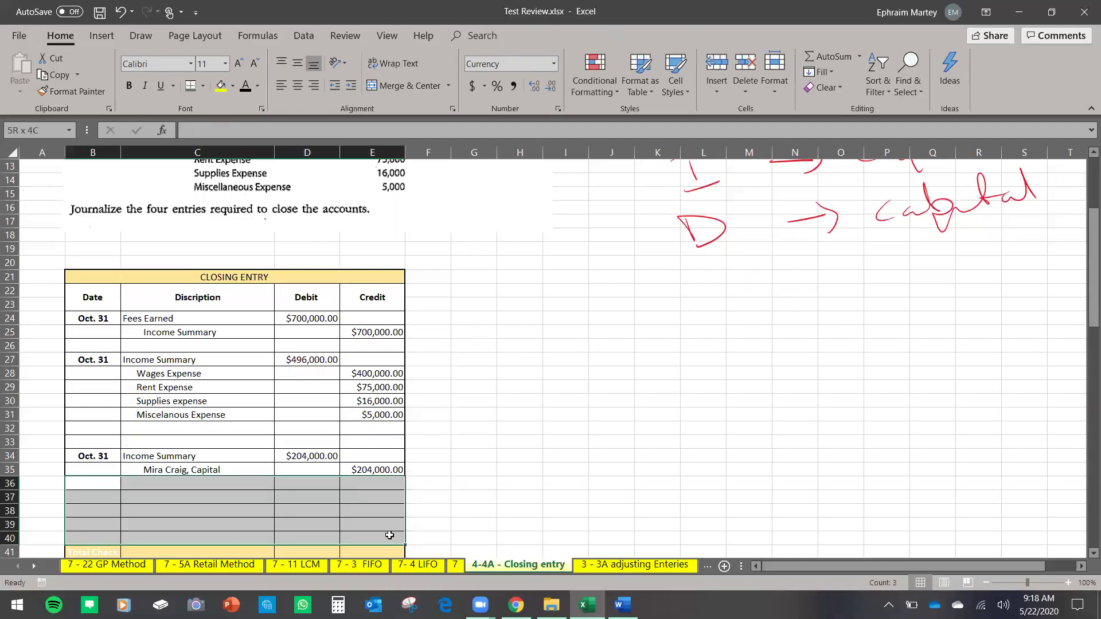
click(245, 96)
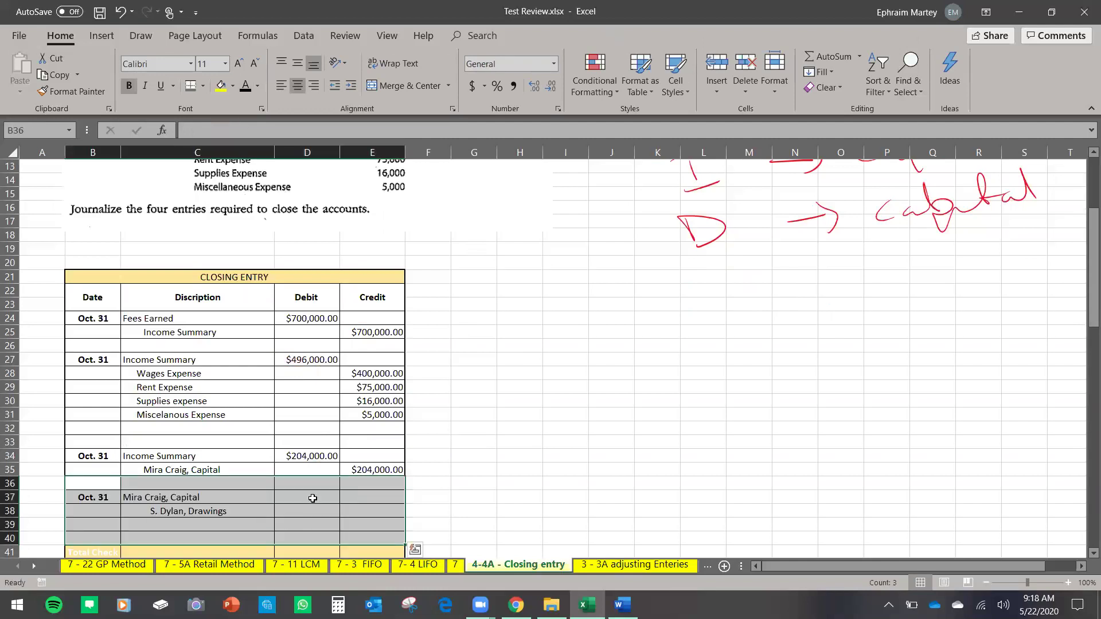
Enter a credit of 125000 for the Drawings line in E38, taken from the problem's ledger balances.
click(373, 511)
scroll(564, 383, up, 2)
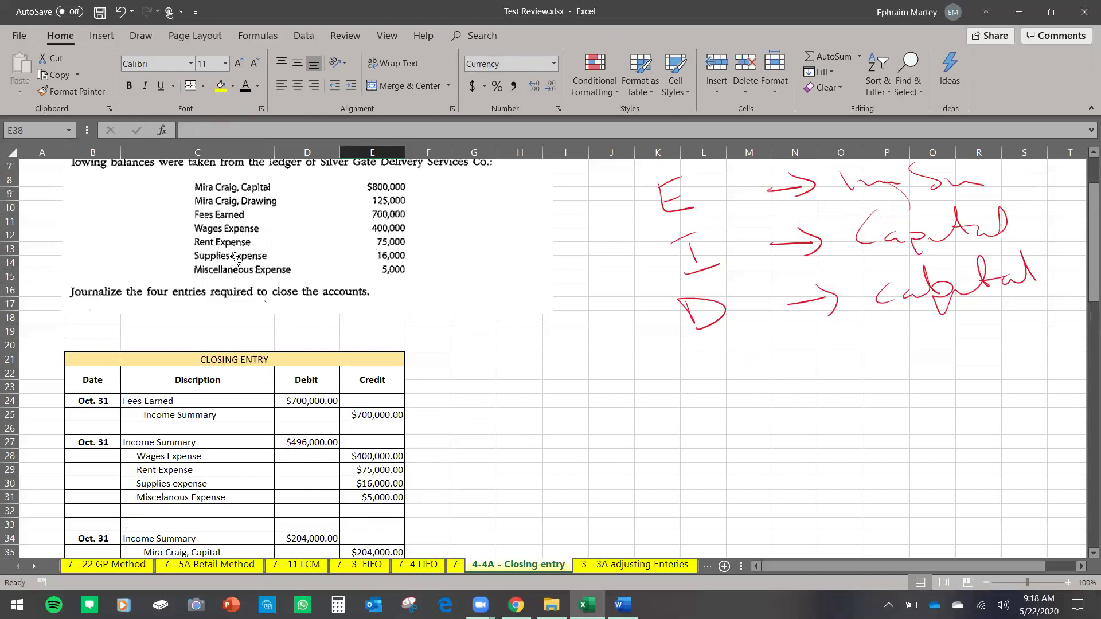
scroll(431, 386, down, 4)
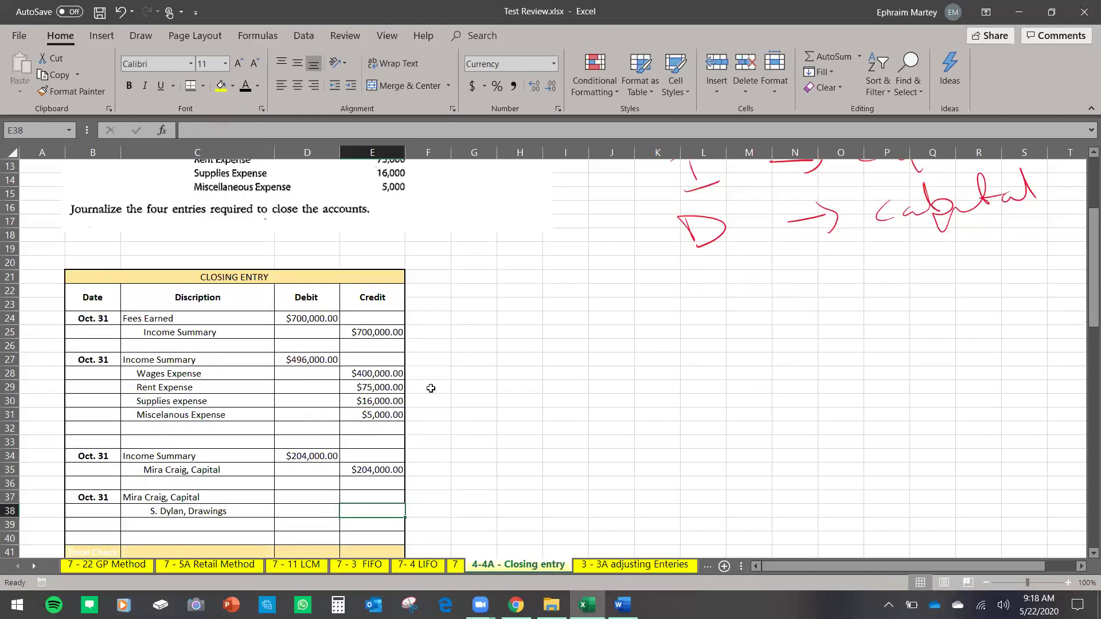
text(125000)
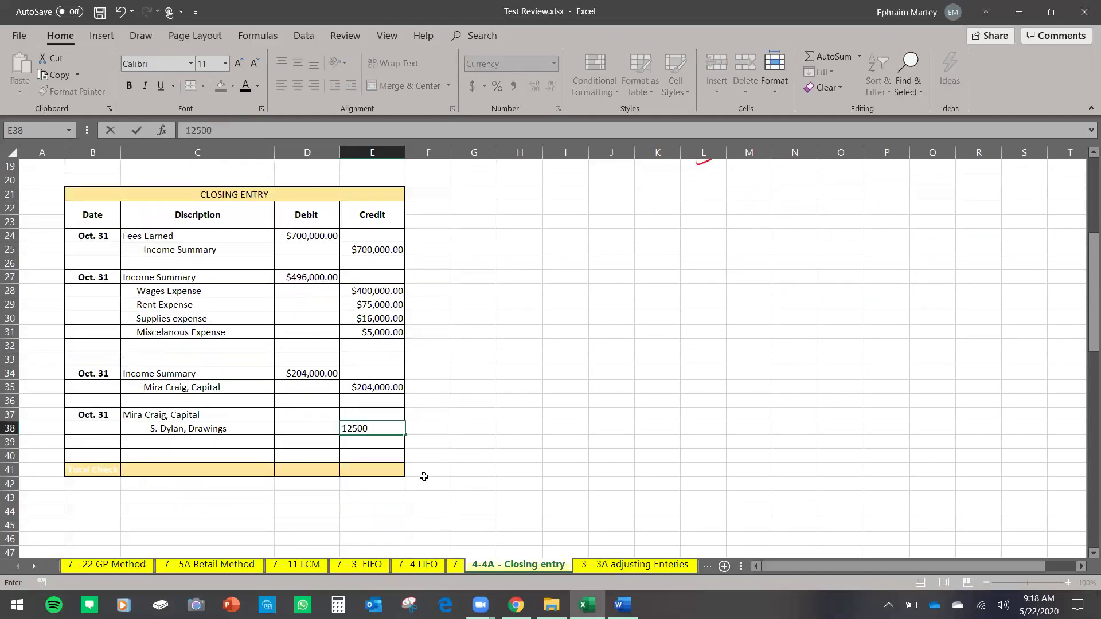
key(Return)
Debit the owner's Capital in D37 with a formula linked to the Drawings credit in E38.
click(306, 414)
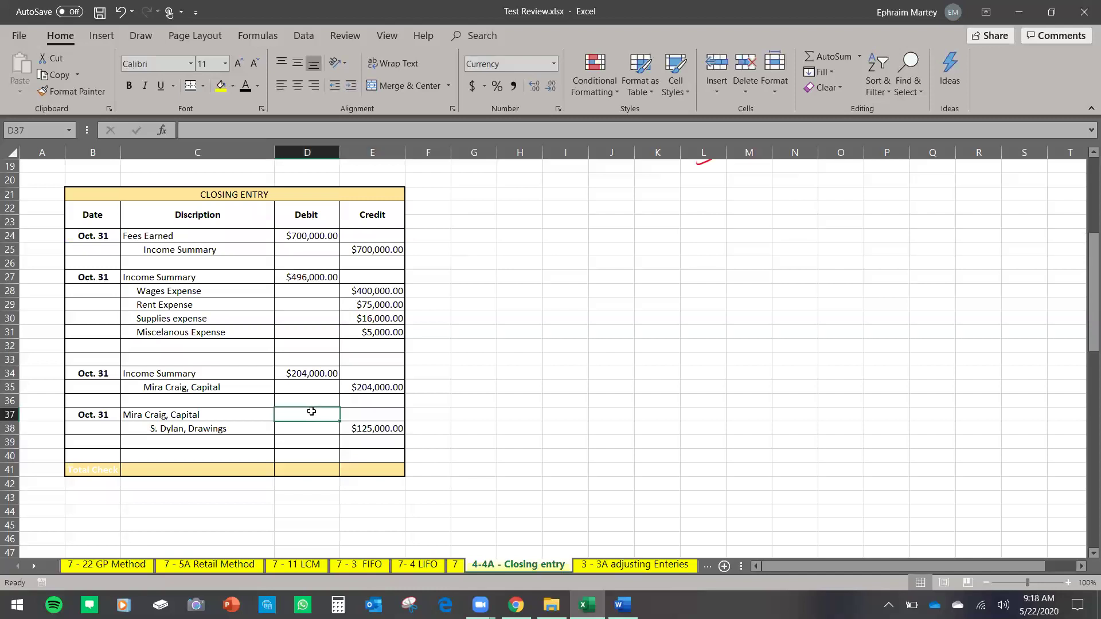
text(=)
click(375, 427)
key(Return)
click(478, 441)
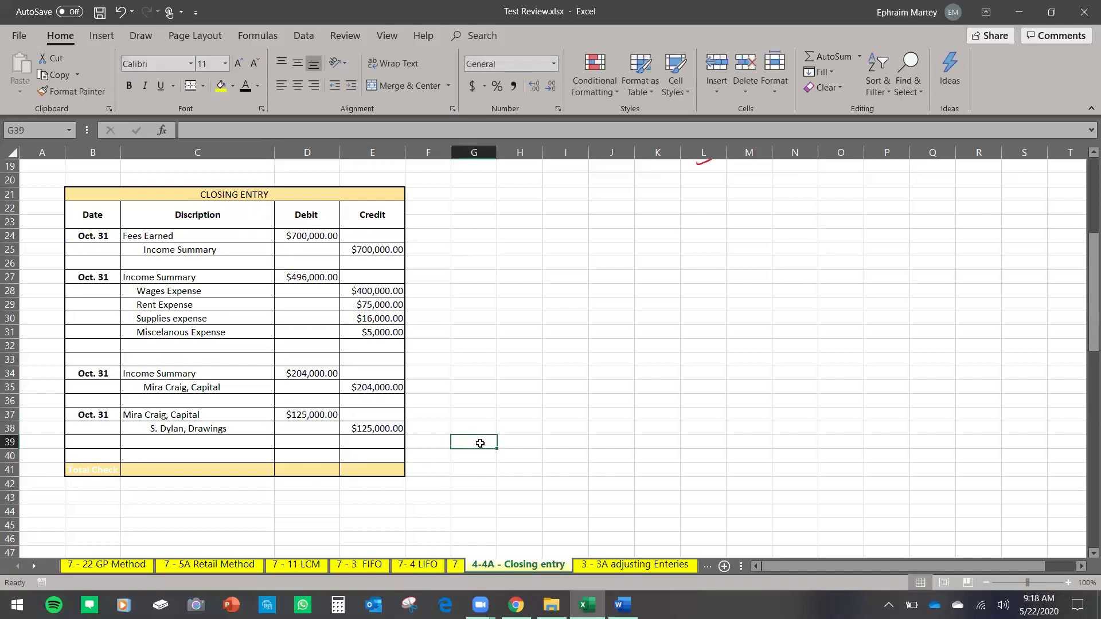
Sum the debits D24:D40 in the total row's D41 and fill the formula across to E41 for the credits.
click(293, 470)
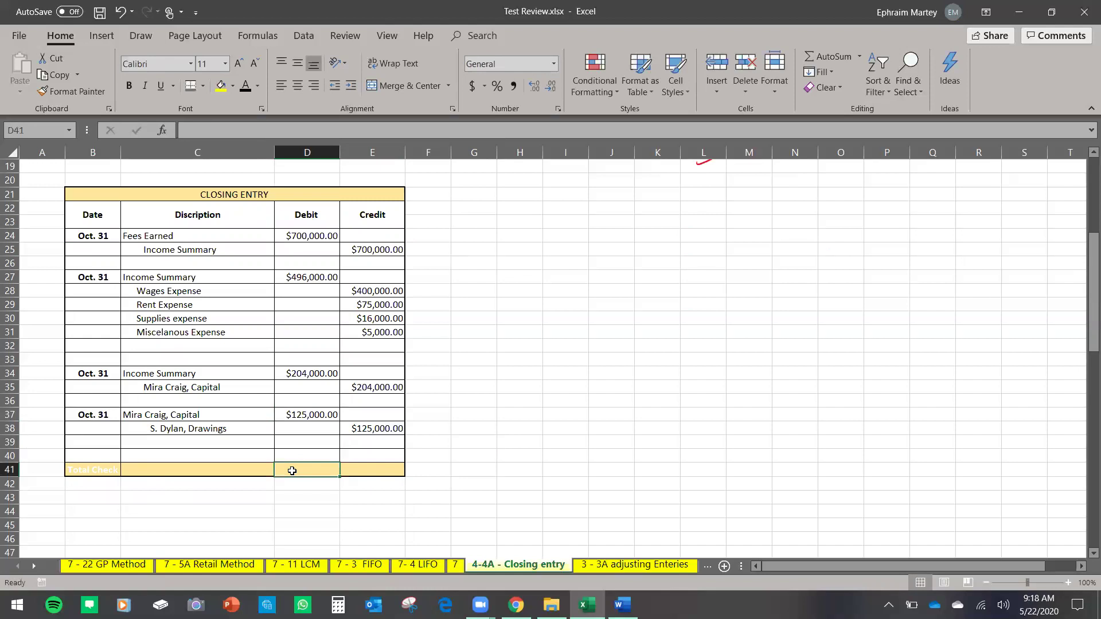
click(807, 60)
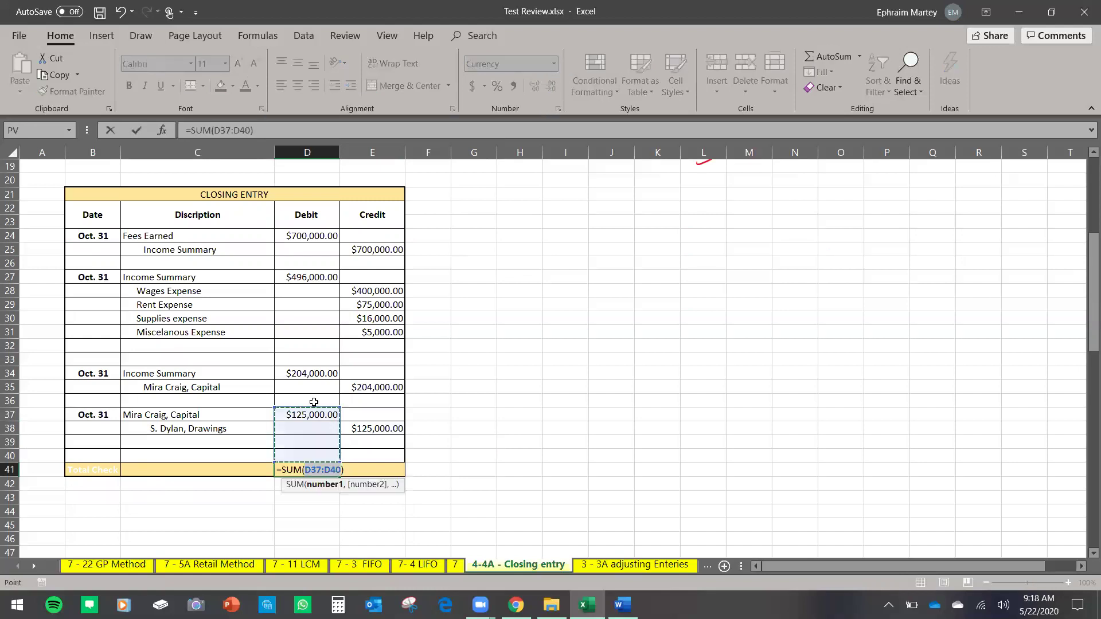
drag(304, 454, 306, 240)
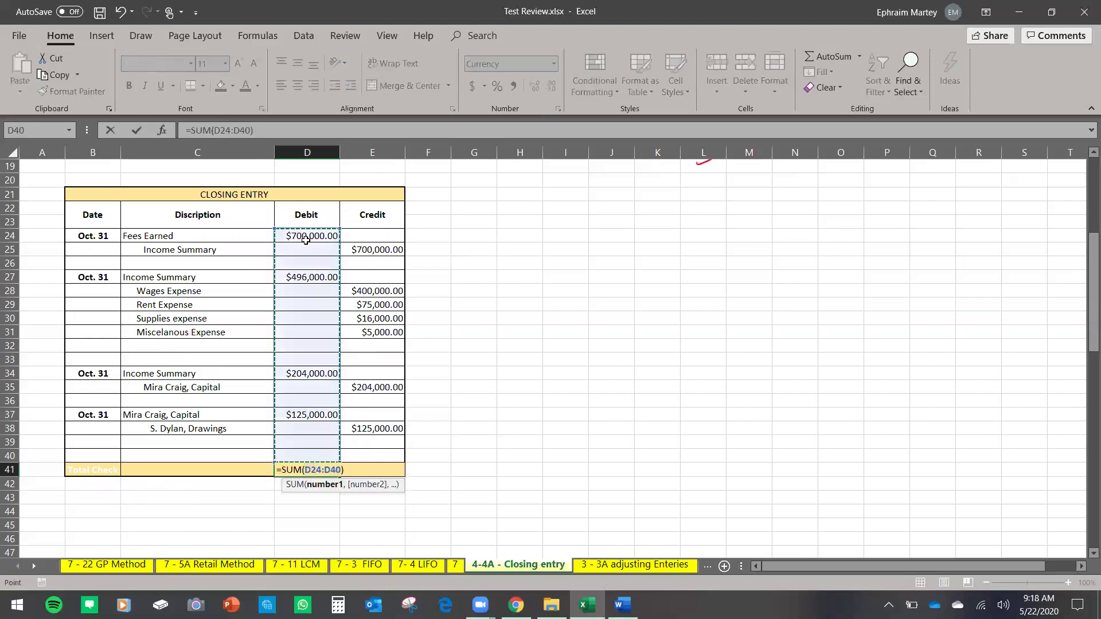
key(Return)
scroll(325, 422, up, 1)
click(320, 495)
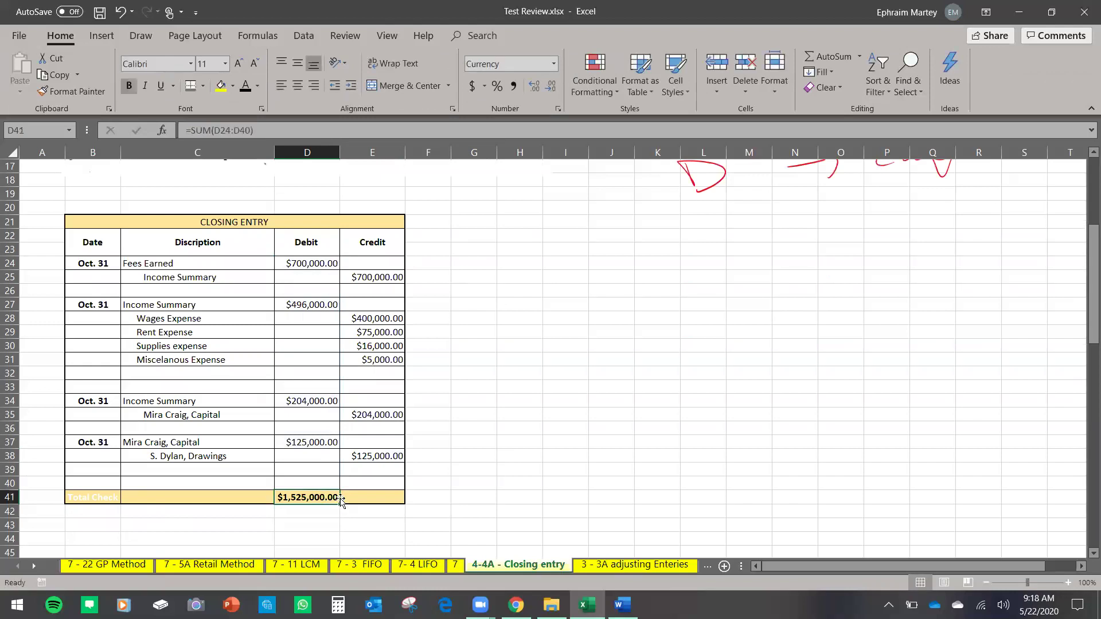
drag(339, 504, 380, 498)
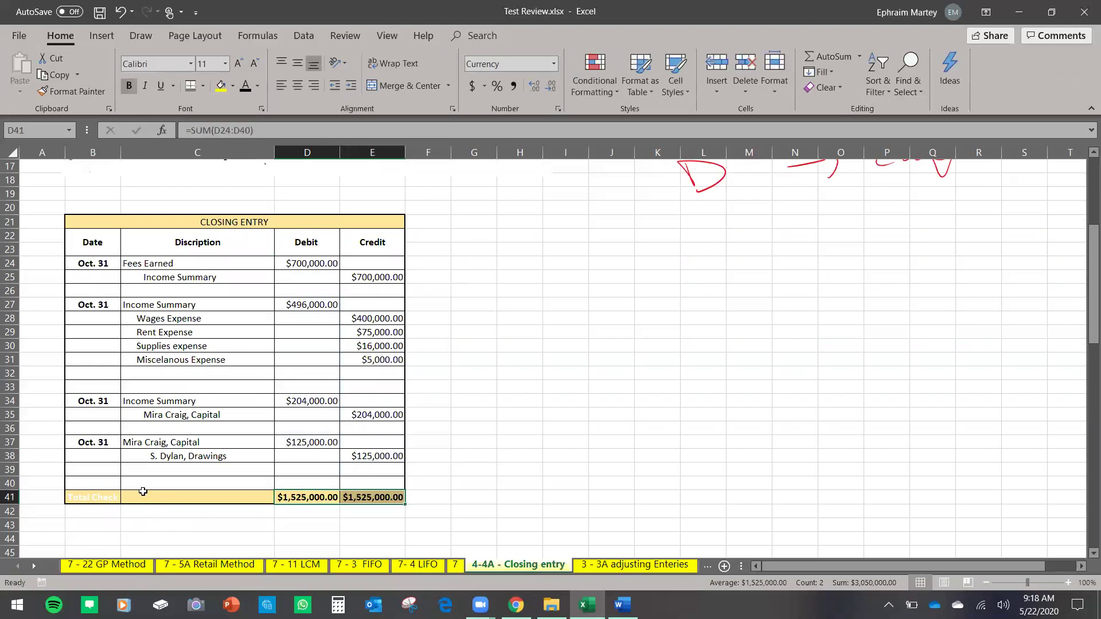
Set the Total Check label in B41 to a black font and review the totals and entries against the problem.
click(103, 499)
click(281, 86)
click(565, 442)
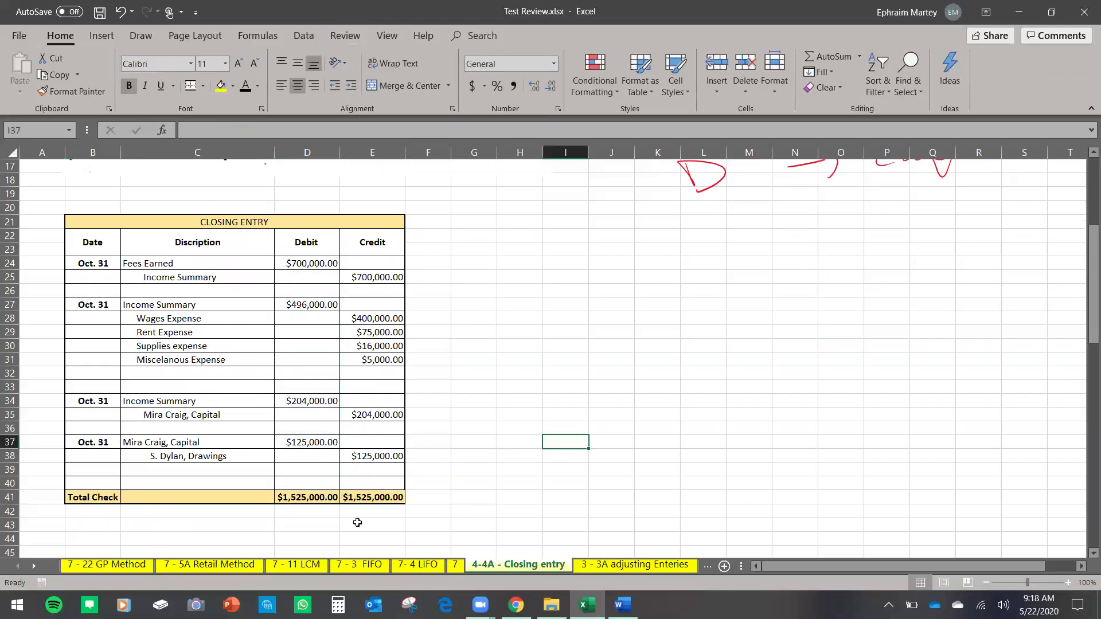
click(318, 495)
click(388, 488)
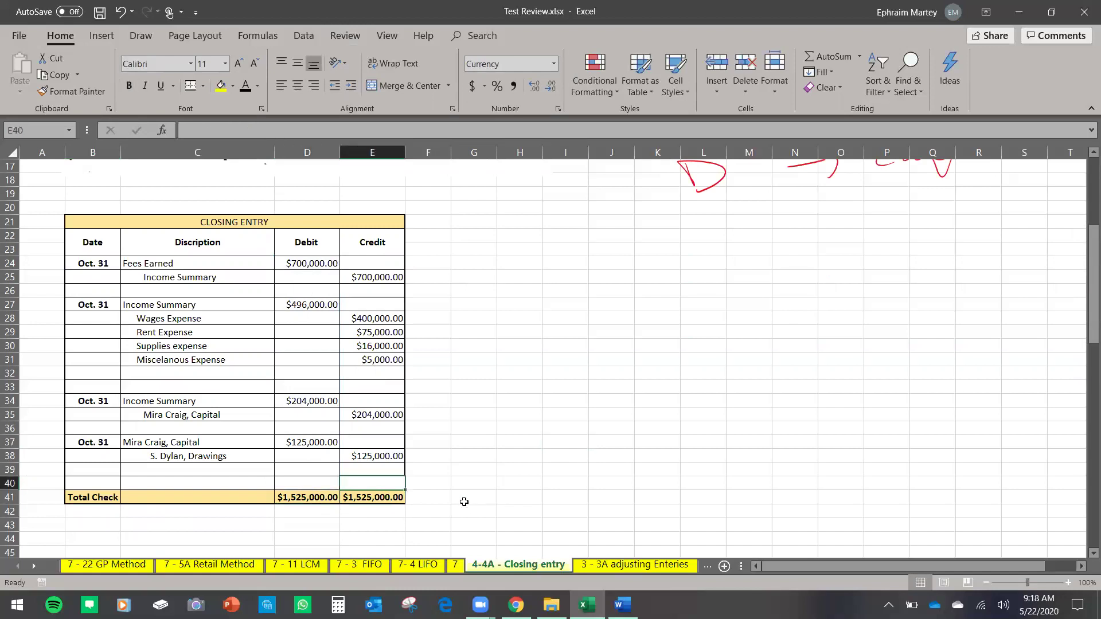
scroll(344, 351, up, 1)
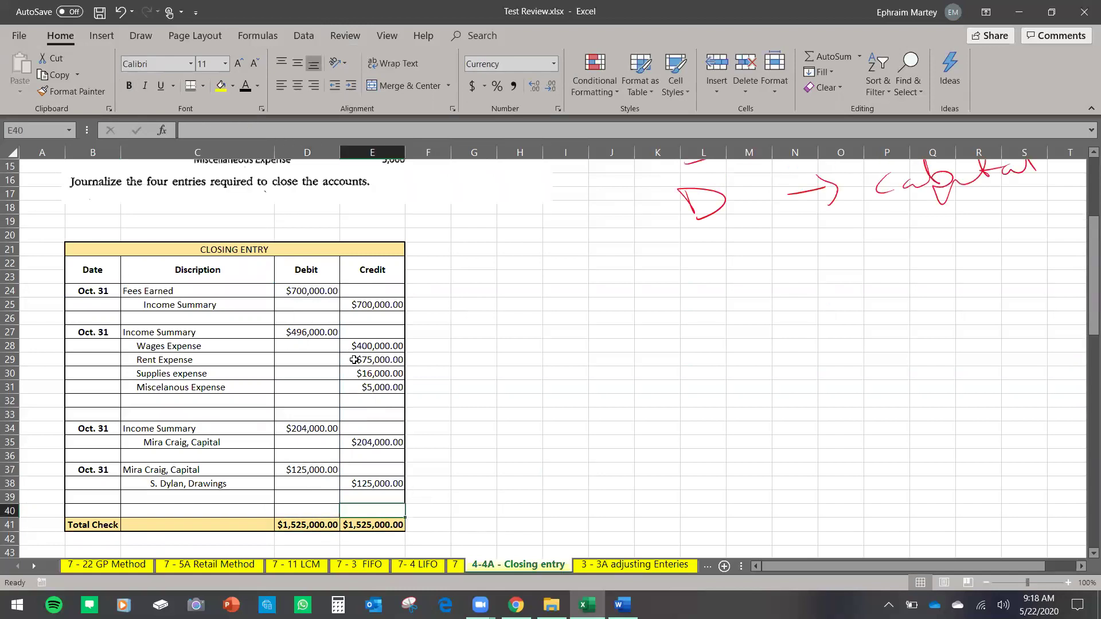
scroll(355, 383, up, 5)
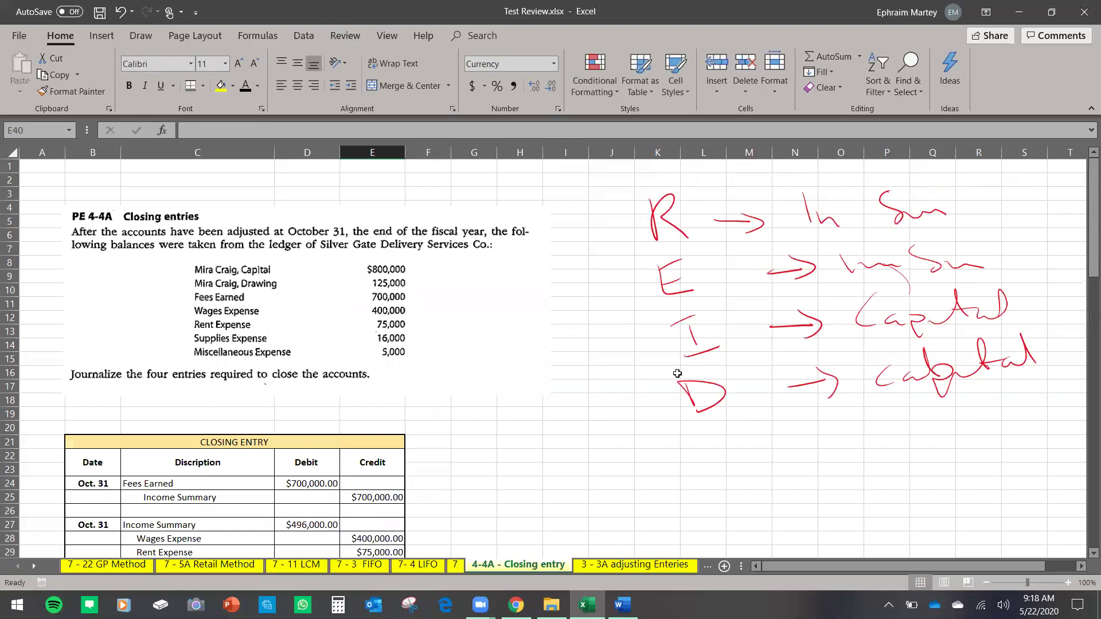
scroll(677, 374, down, 7)
Go to the 3 - 3A adjusting Enteries sheet and read the PR 3-3A trial balance and adjustment data a to e.
click(635, 564)
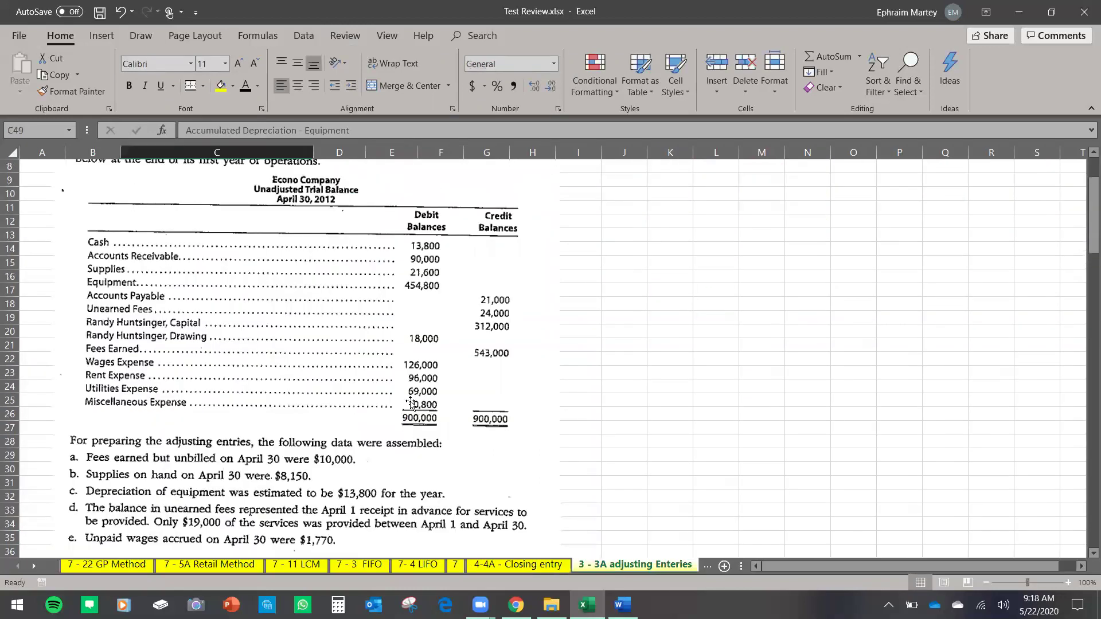
scroll(411, 403, up, 2)
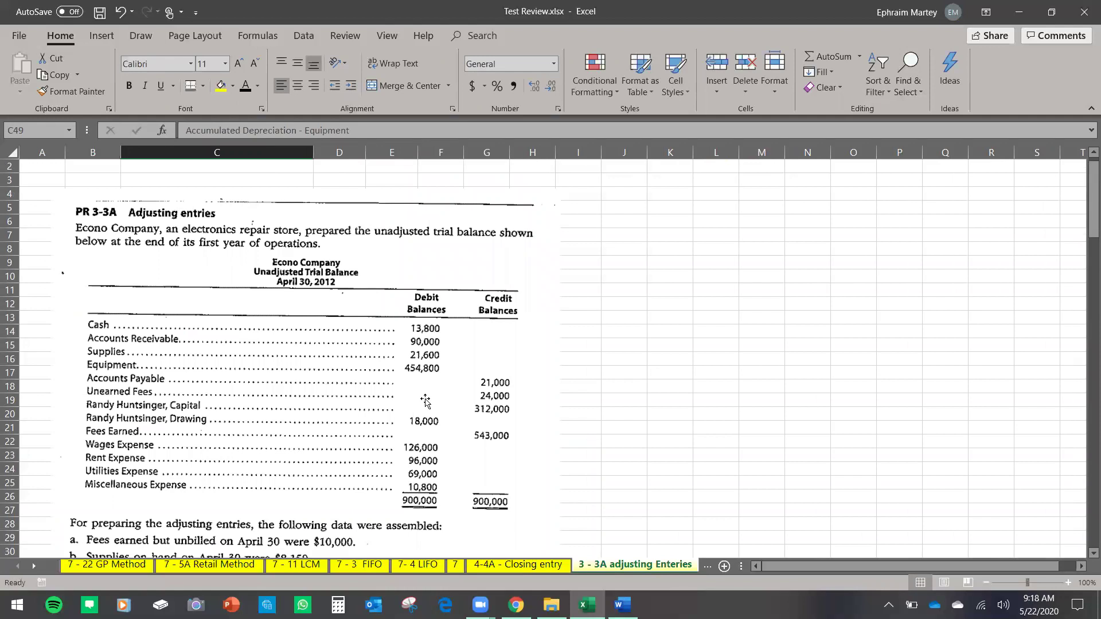
scroll(356, 439, down, 8)
scroll(385, 363, up, 3)
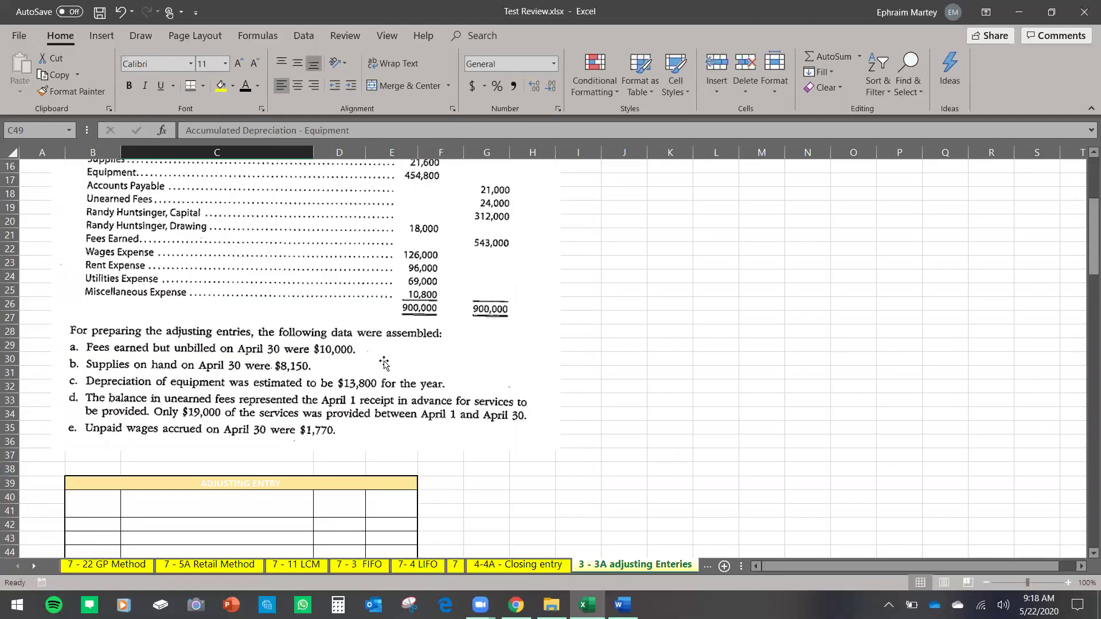
scroll(384, 363, up, 3)
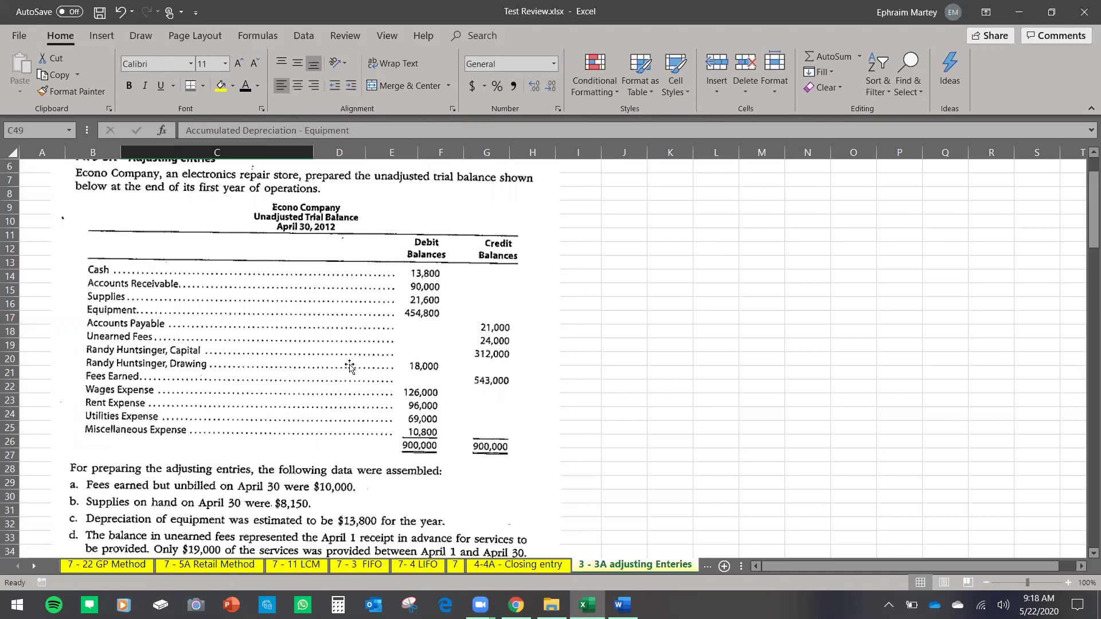
scroll(350, 367, down, 3)
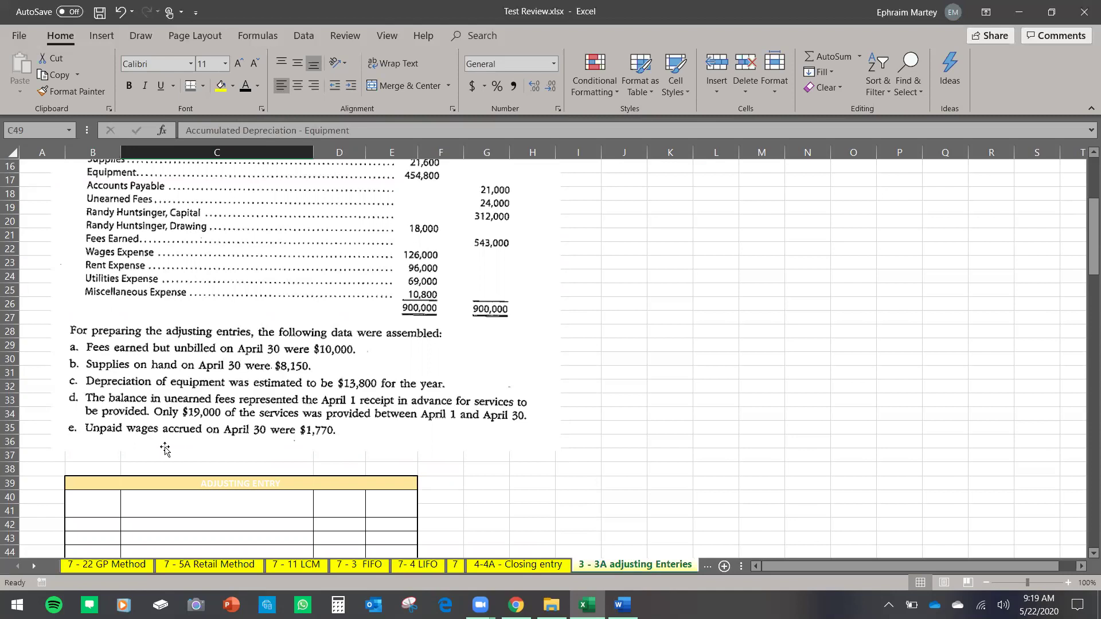
scroll(241, 410, up, 5)
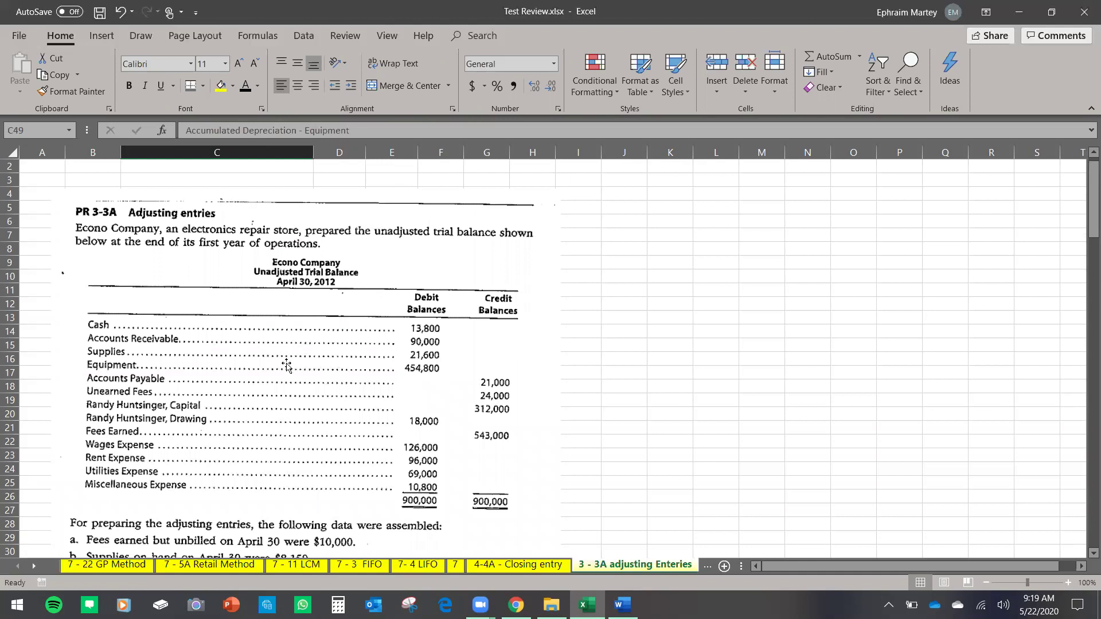
scroll(261, 411, down, 3)
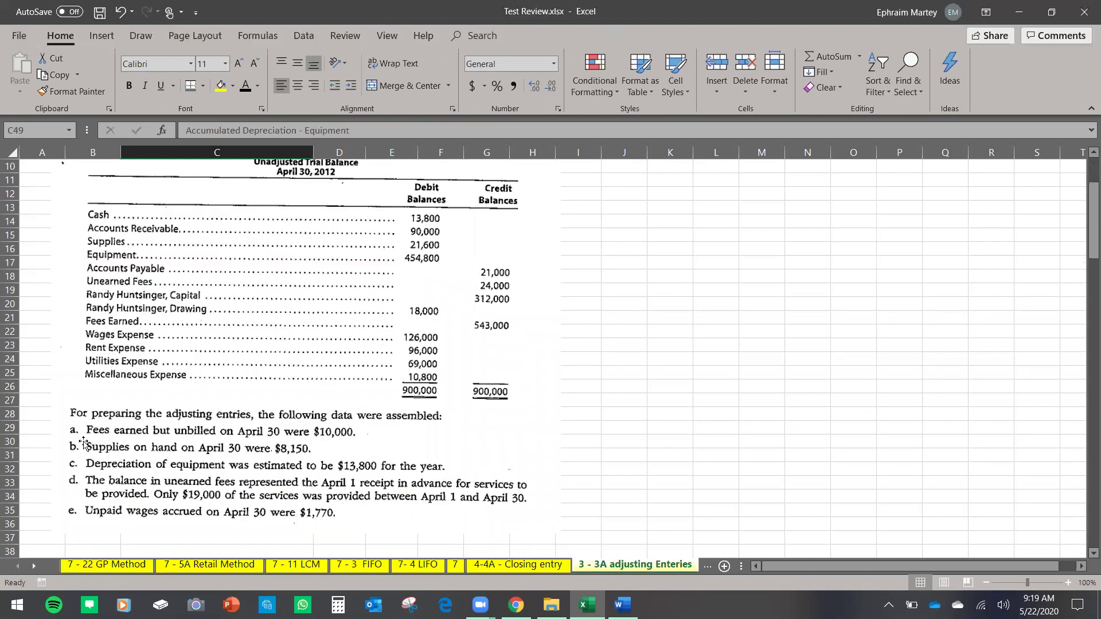
Move the PR 3-3A problem picture so it sits beside the ADJUSTING ENTRY table.
drag(311, 383, 316, 371)
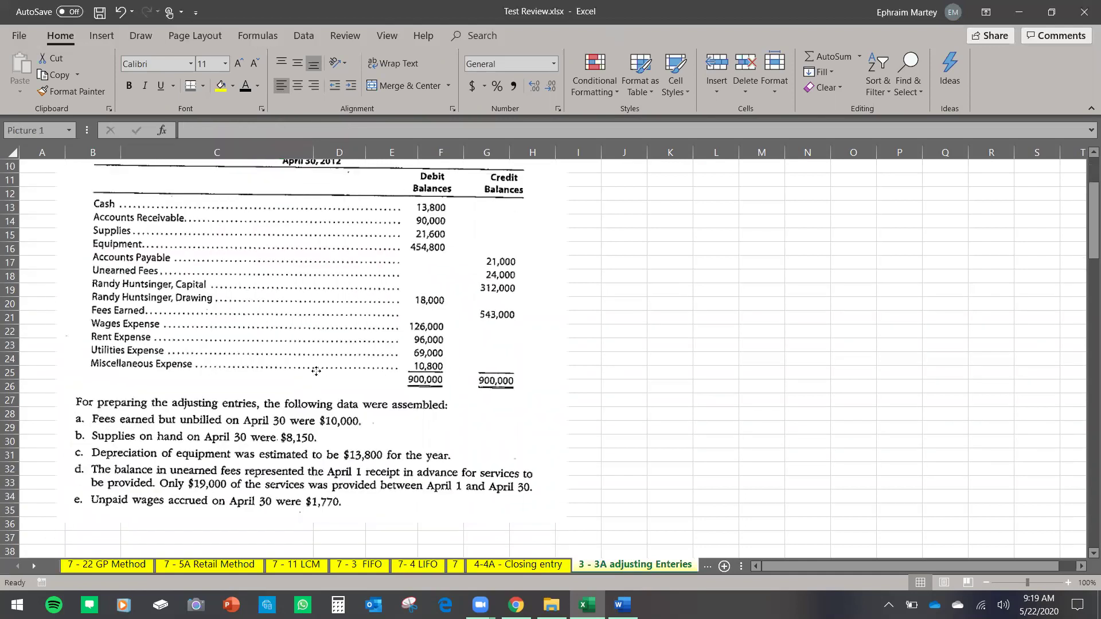
scroll(316, 371, down, 5)
drag(349, 312, 705, 493)
scroll(664, 342, down, 2)
drag(664, 343, 654, 430)
scroll(652, 418, down, 3)
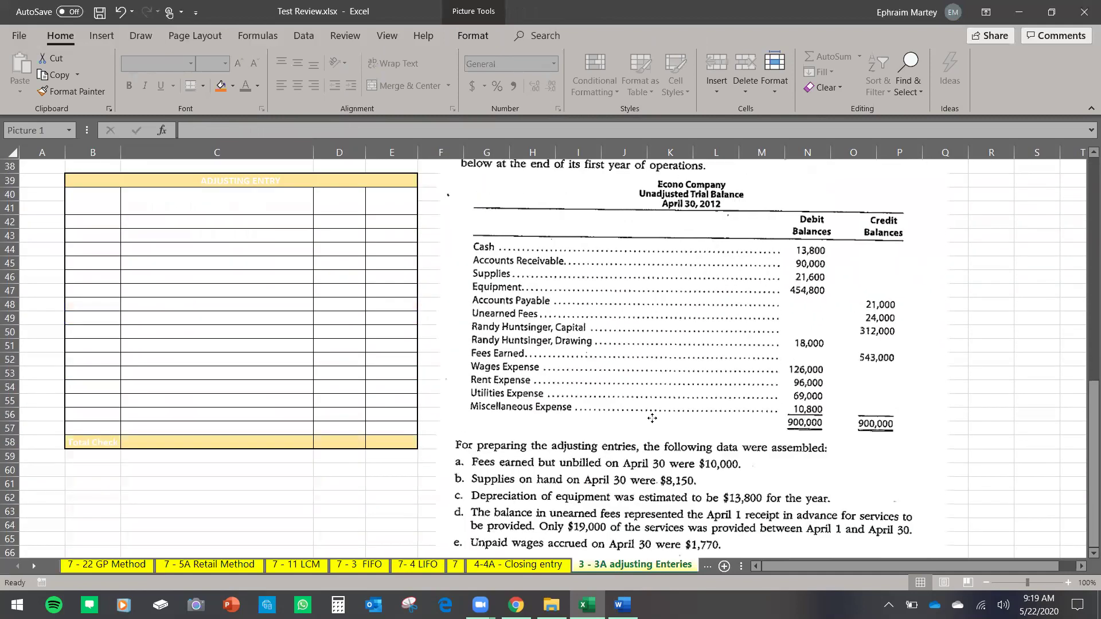
Set the ADJUSTING ENTRY title, its column headers in B39:E41 and the entry label A in B42 to a black font.
scroll(653, 418, up, 1)
drag(109, 234, 344, 263)
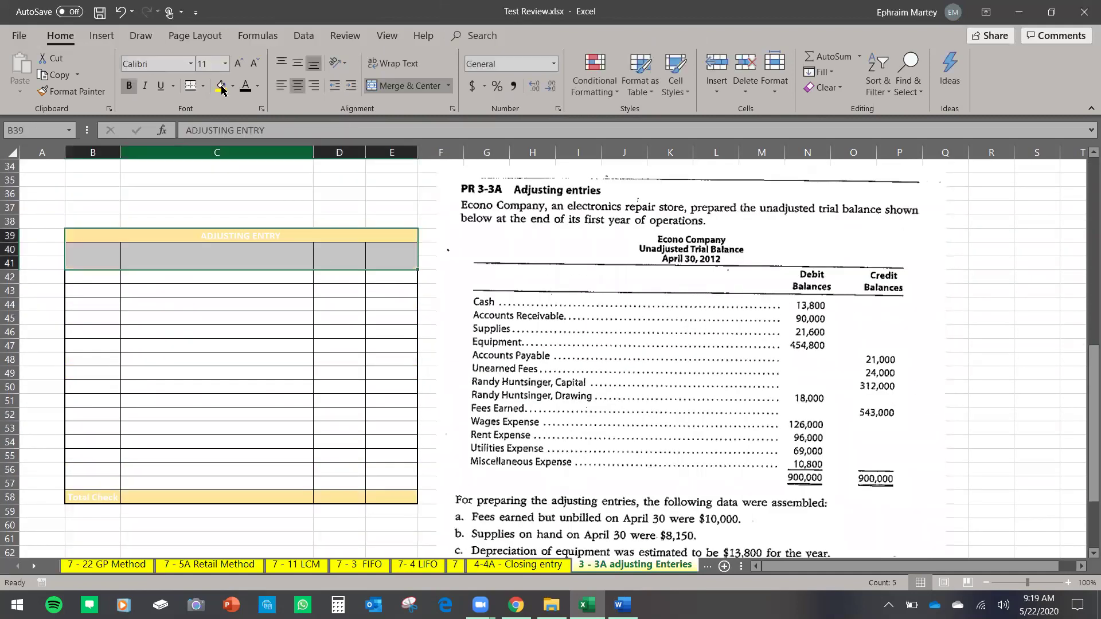
click(245, 86)
click(217, 318)
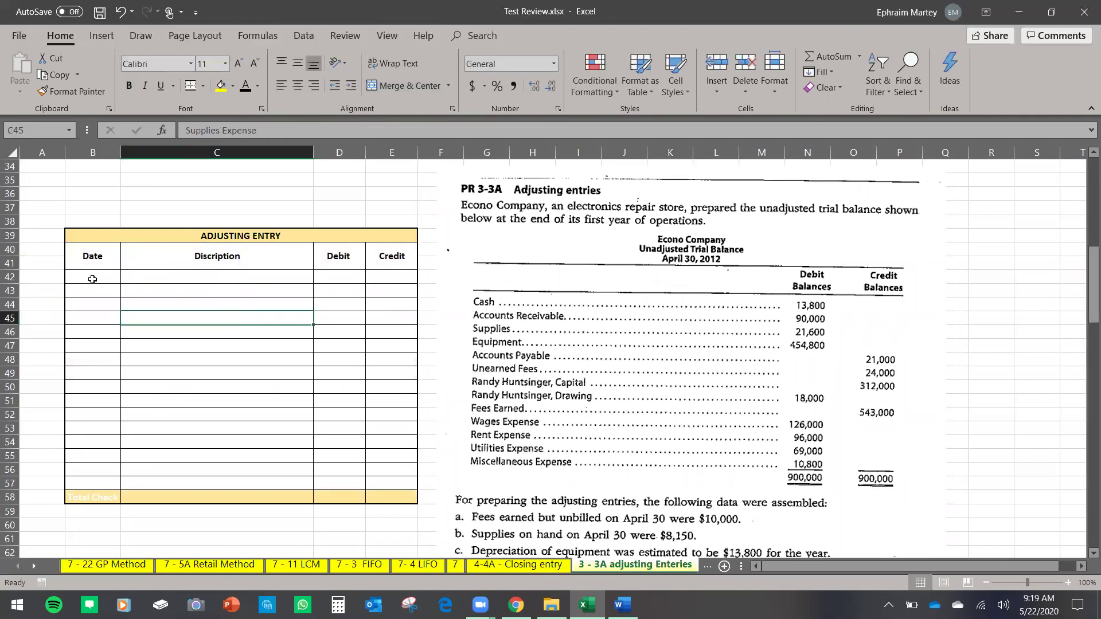
click(92, 279)
text(A)
key(ctrl+Return)
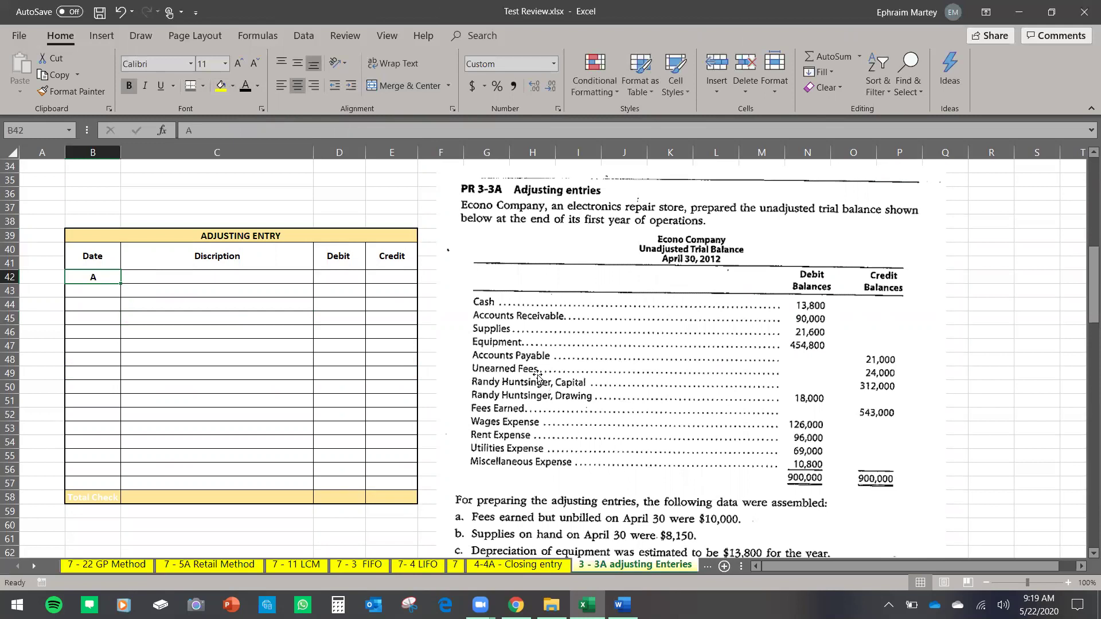
Move the PR 3-3A problem picture up so the trial balance and data a to e sit beside the ADJUSTING ENTRY table.
scroll(579, 495, down, 1)
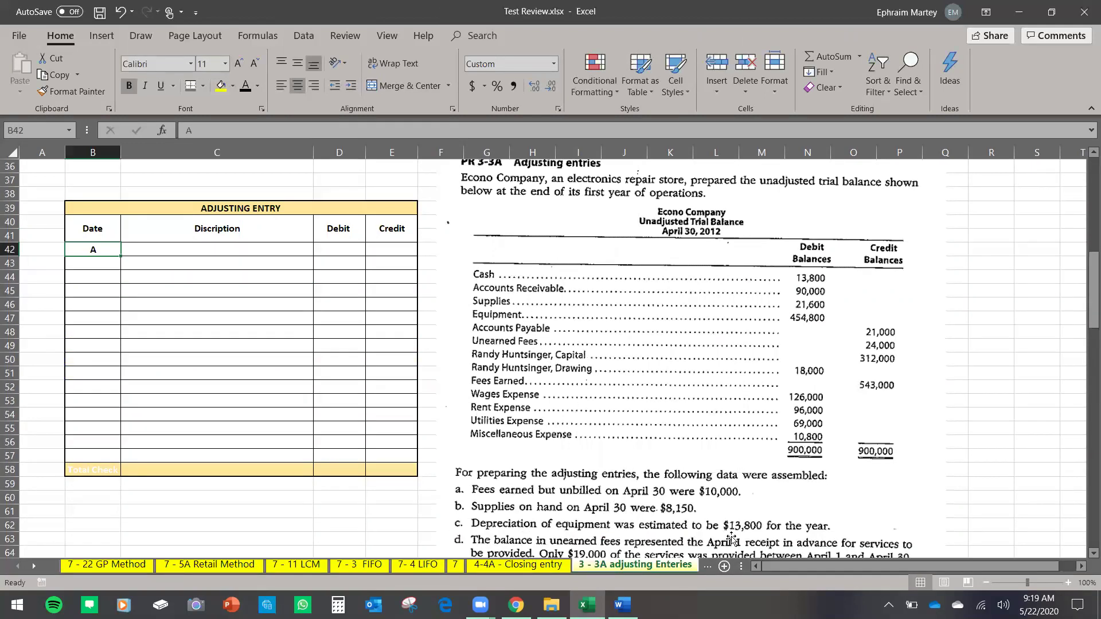
drag(695, 513, 691, 433)
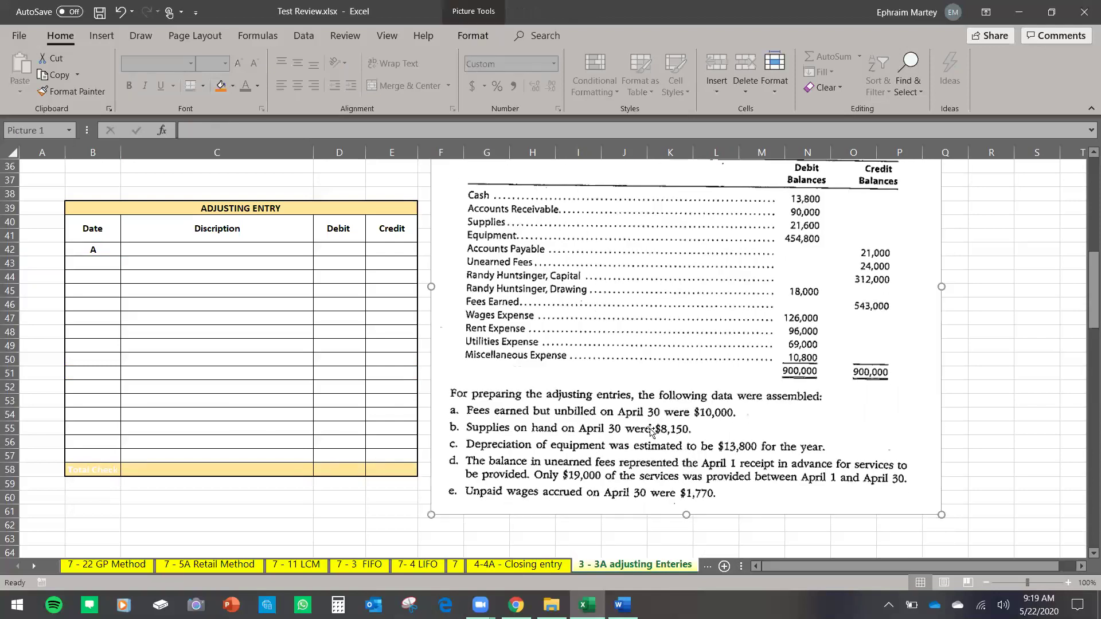
scroll(648, 439, up, 2)
drag(626, 471, 632, 428)
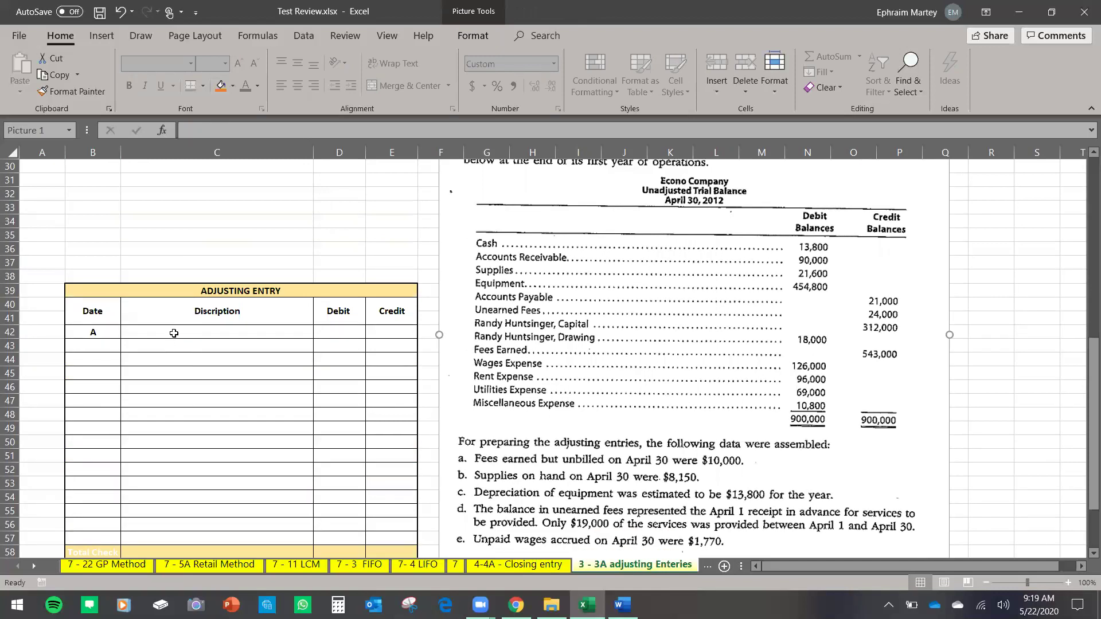
Show the entry A accounts, Accounts Receivable and Fees earned in C42:C43, in a black font.
click(183, 332)
text(Accounts Receivable Fees earned)
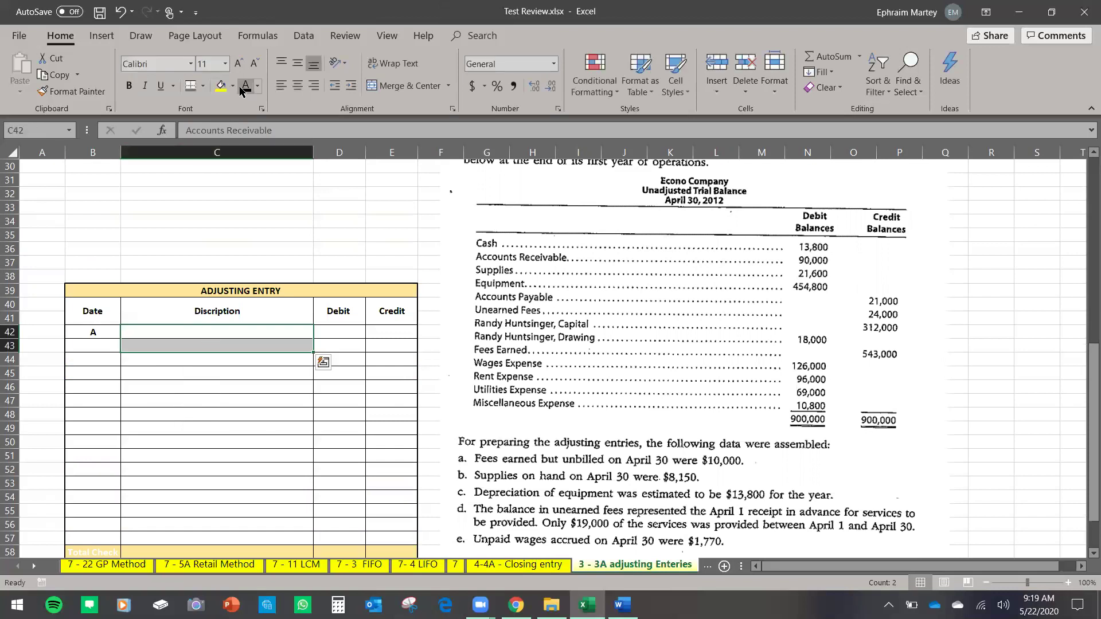
click(336, 325)
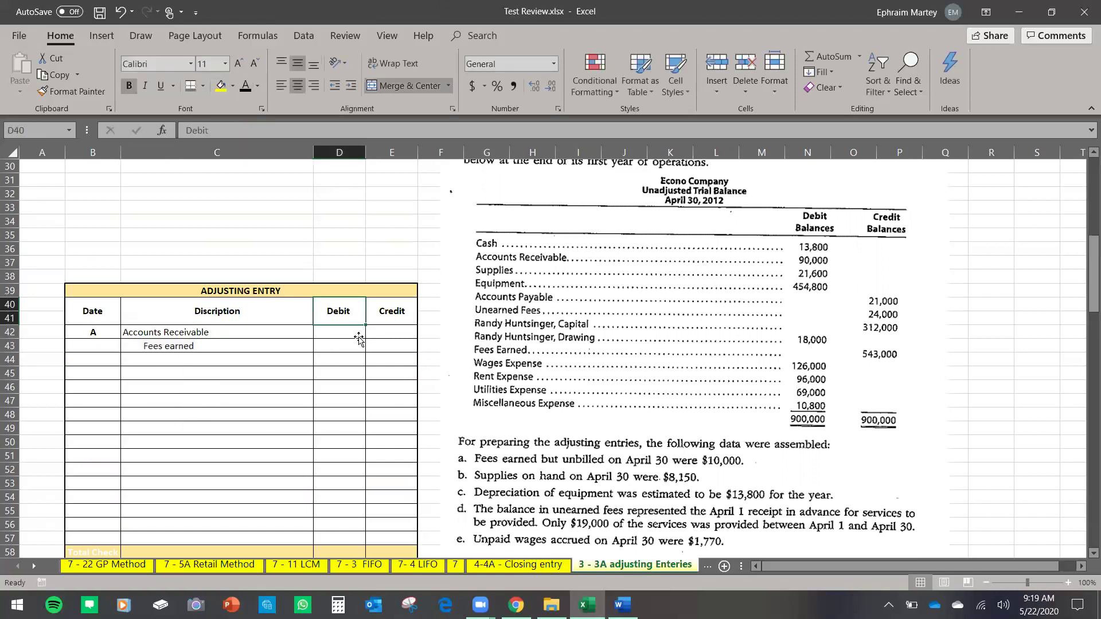
Enter 10000 as the Accounts Receivable debit in D42 and set the amount cells D42:E57 to a black font.
click(356, 332)
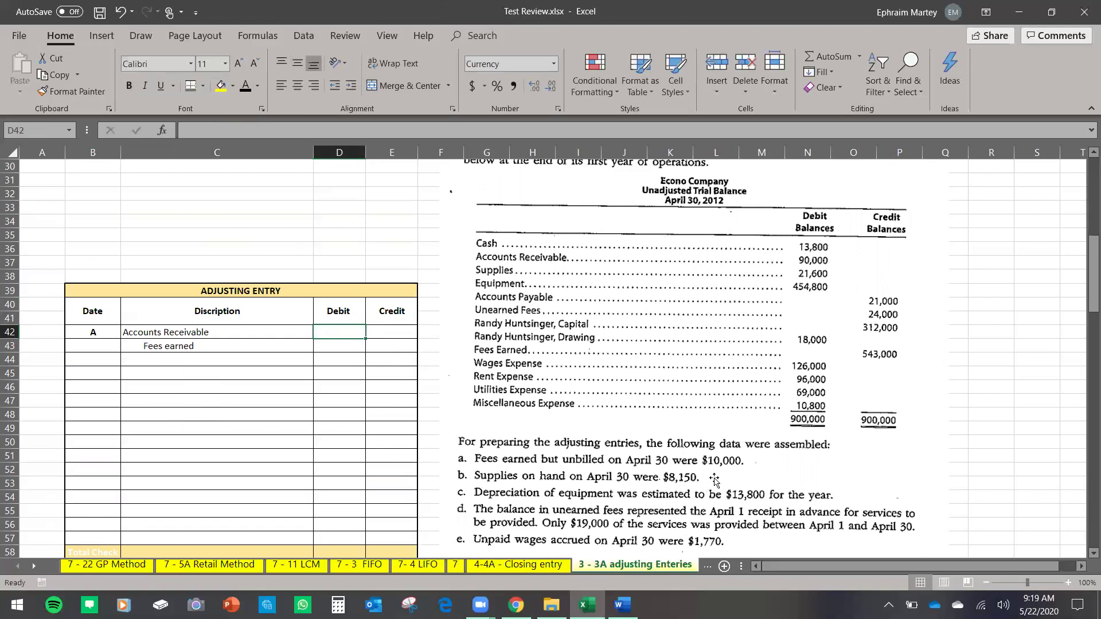
text(10000)
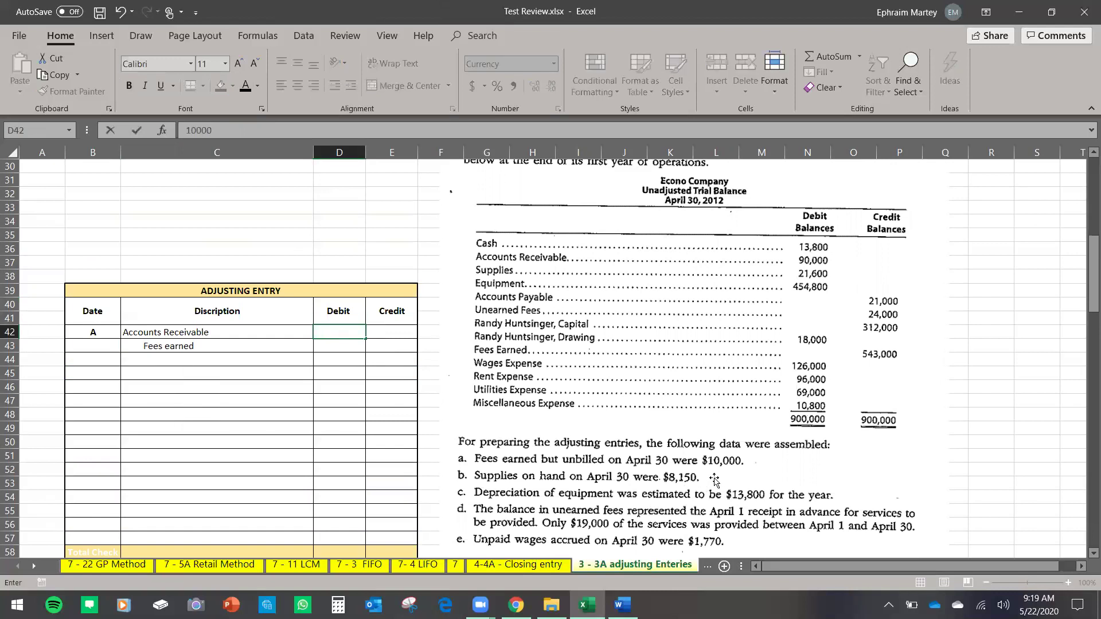
key(Return)
drag(332, 331, 392, 539)
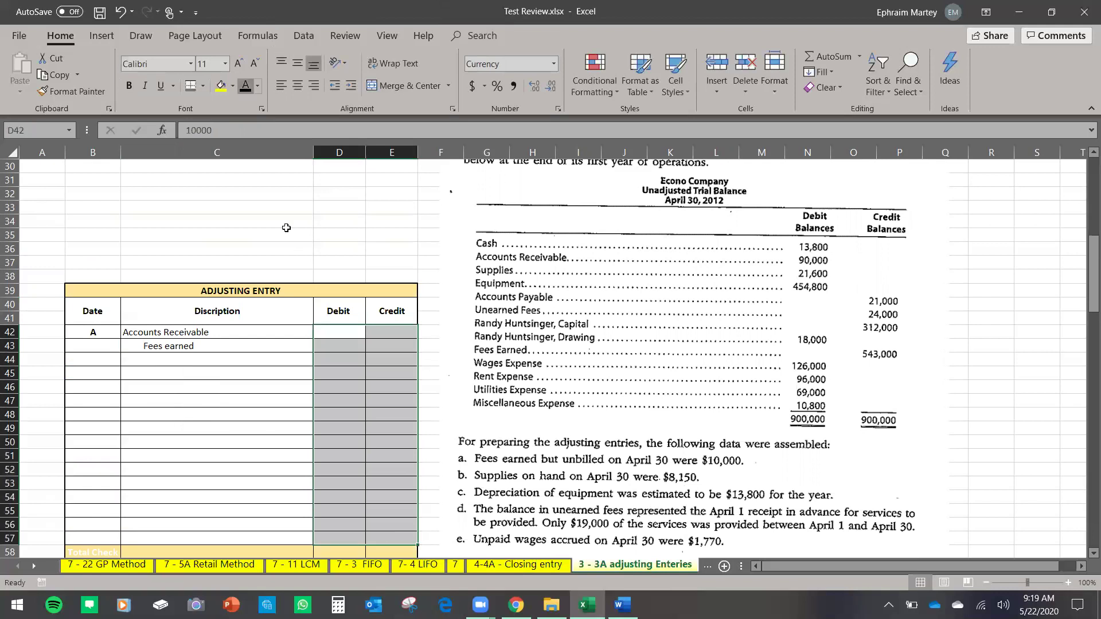
Credit Fees earned in E43 with the formula =D42.
click(392, 346)
text(=)
click(342, 330)
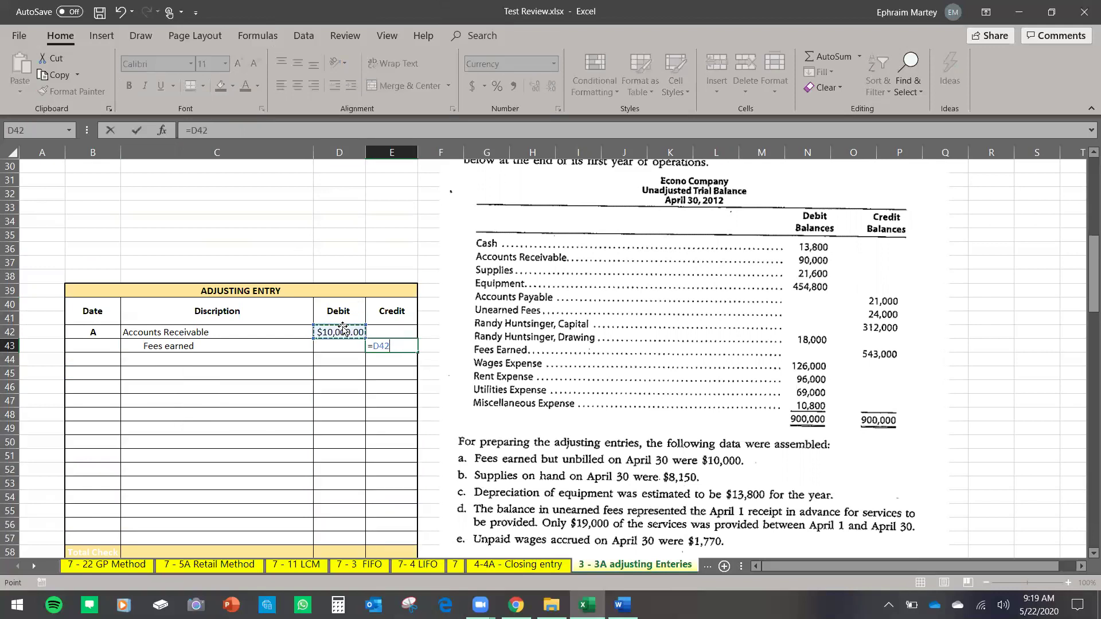
key(Return)
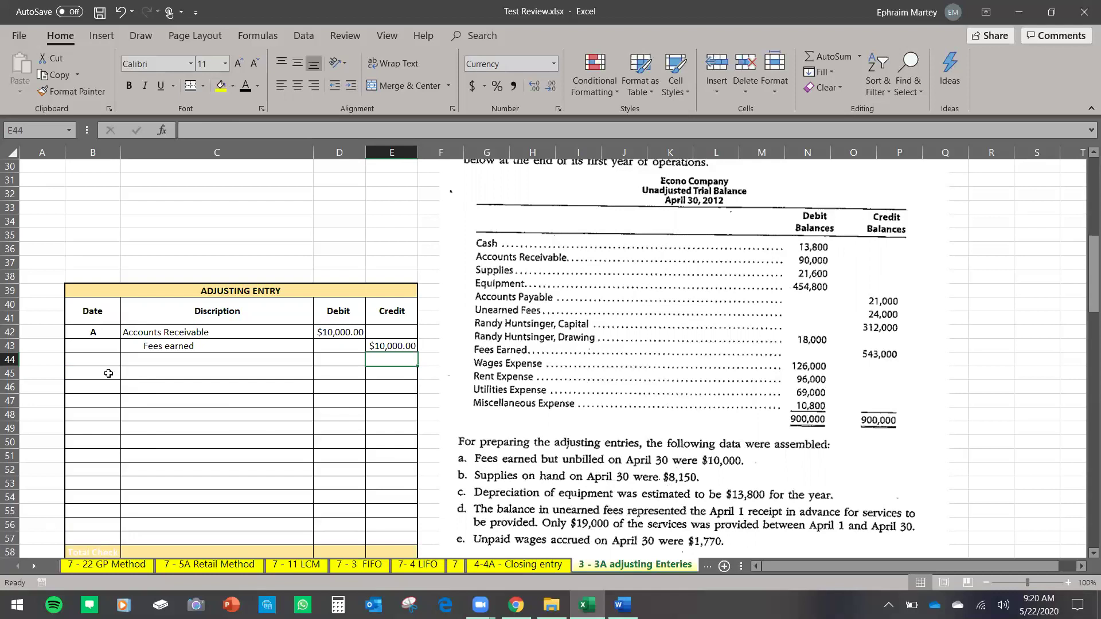
Set entry B's label and accounts in rows 45 and 46 to black and debit Supplies Expense in D45 with =21600-8150.
drag(92, 373, 392, 388)
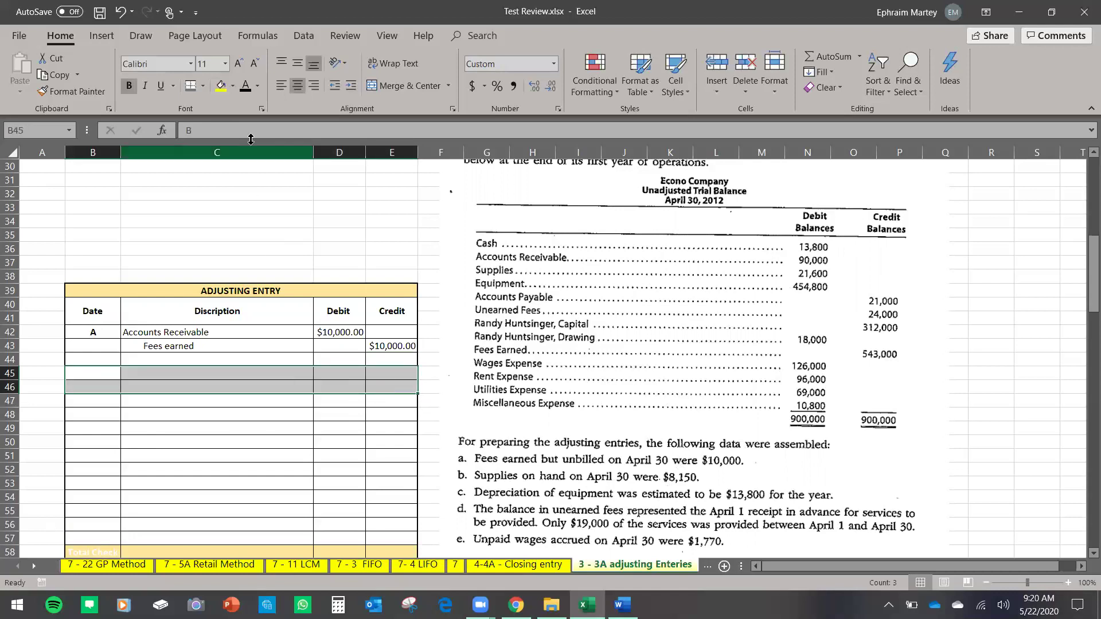
click(248, 94)
click(353, 374)
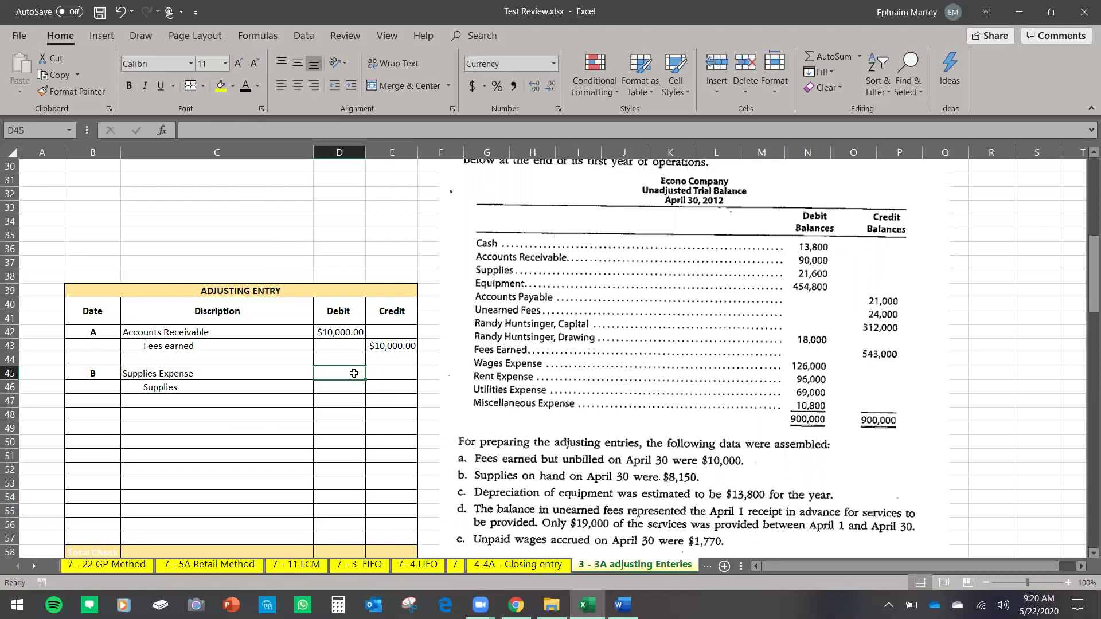
text(=)
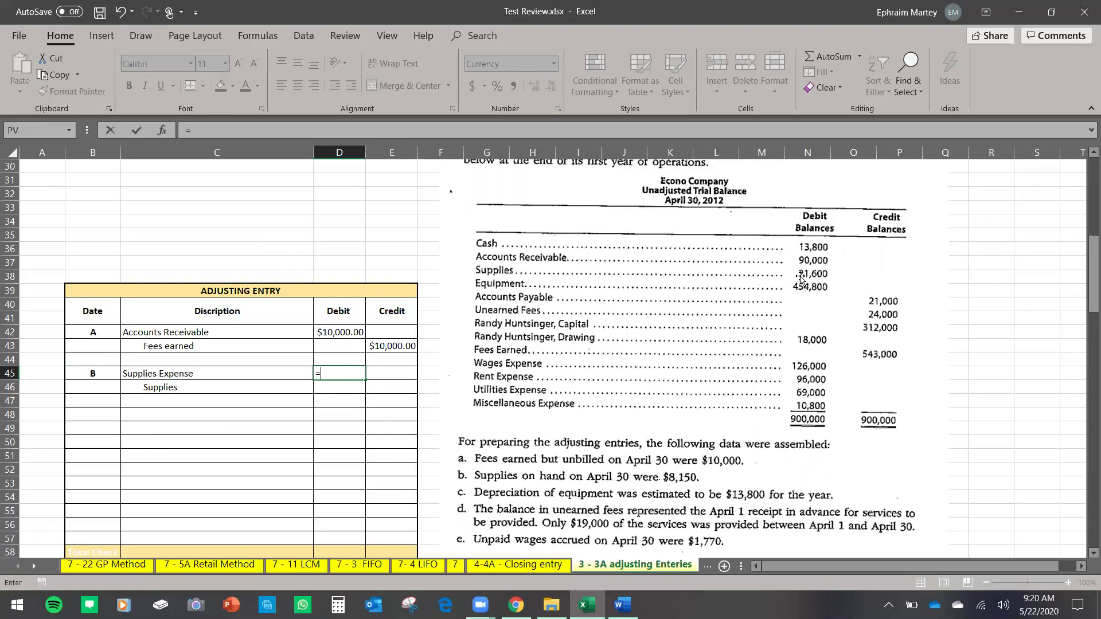
text(21600-8150)
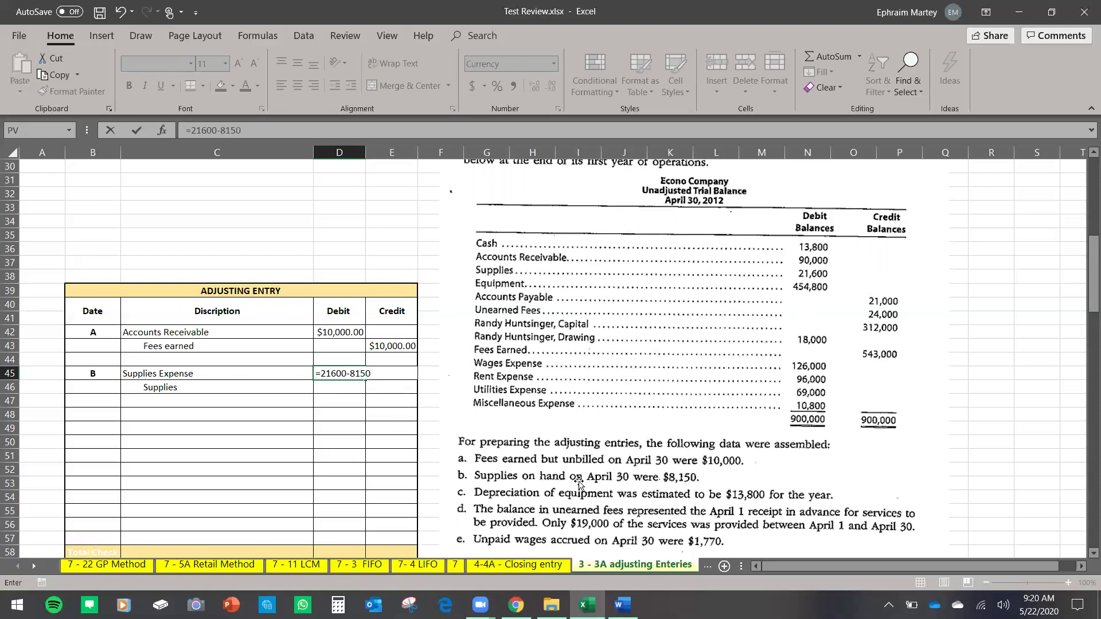
key(Return)
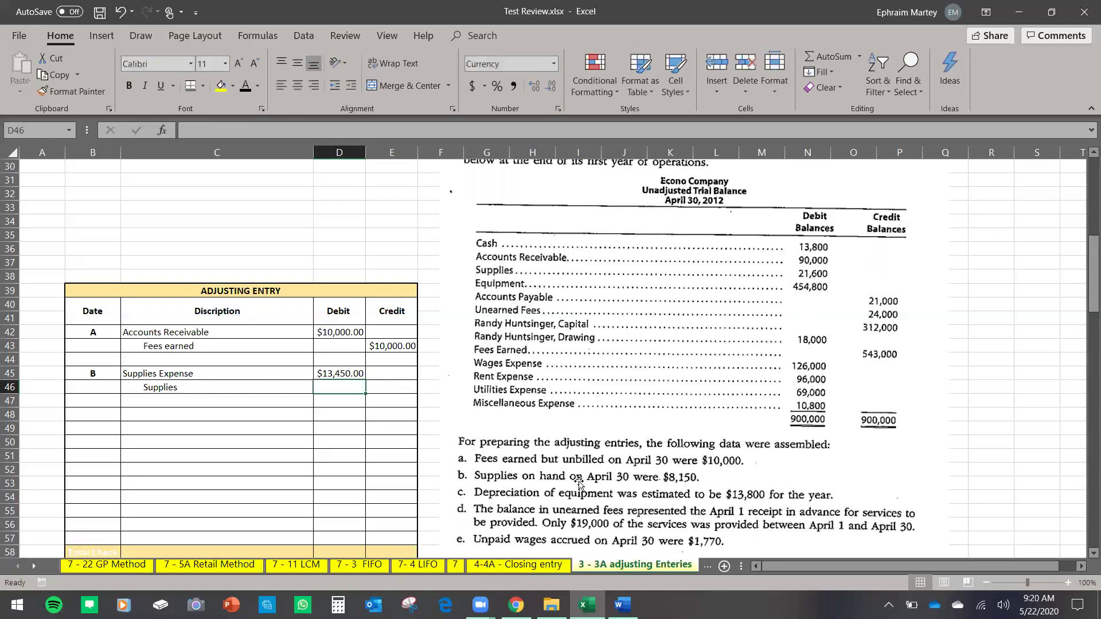
Credit Supplies in E46 with a formula that references the Supplies Expense debit in D45.
click(389, 389)
text(=)
click(347, 376)
key(Return)
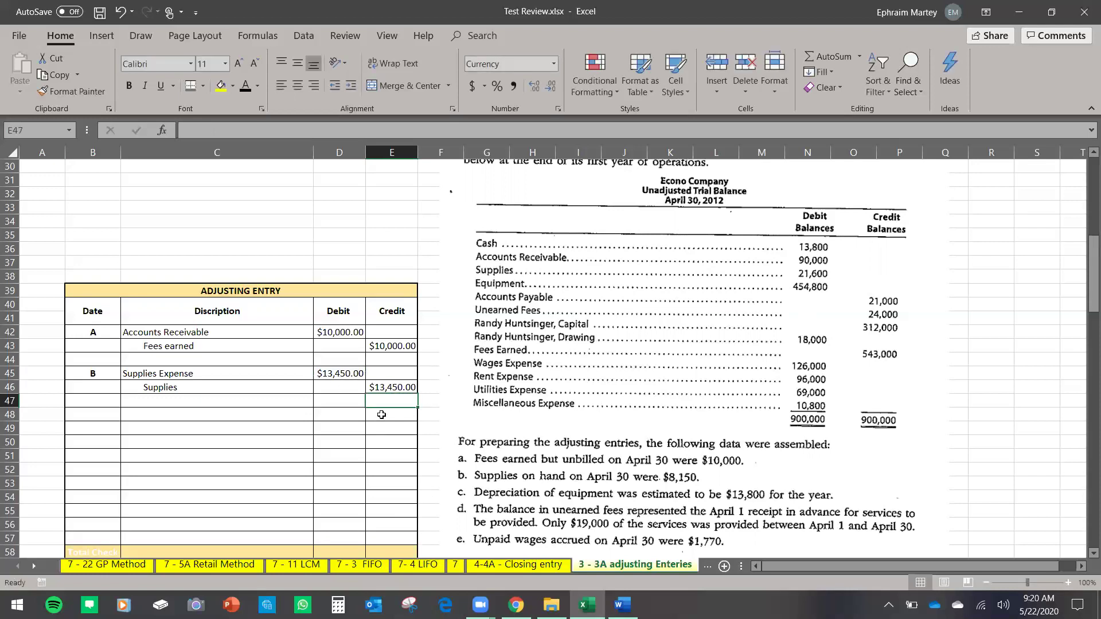
Show entry C's depreciation accounts in rows 47 to 49 in black and enter 13800 as the expense debit in D48.
scroll(487, 465, down, 1)
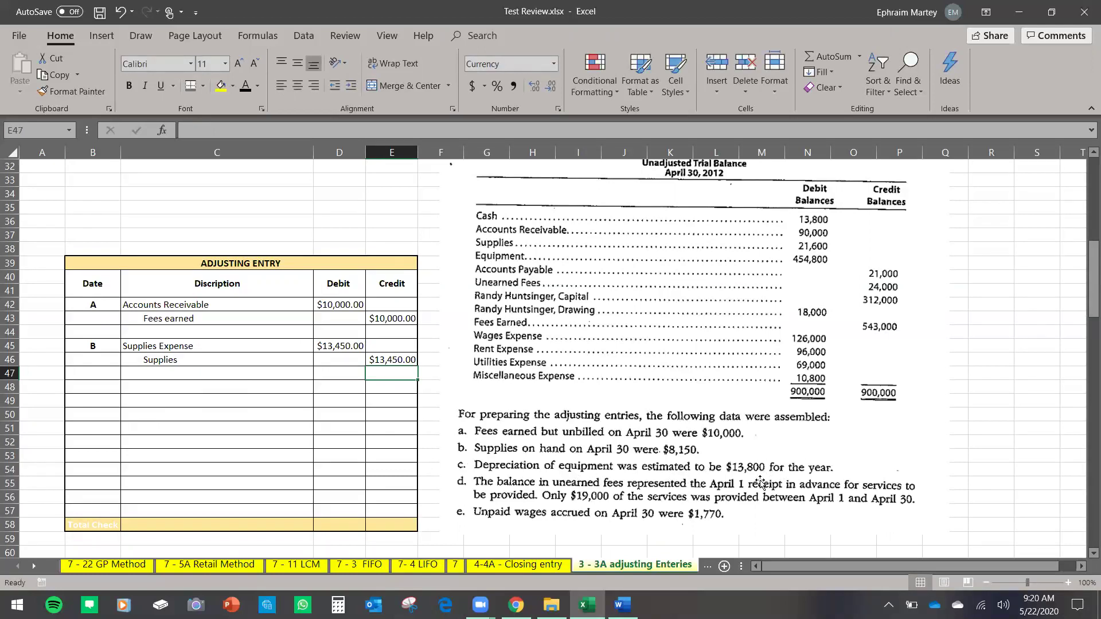
drag(104, 378, 392, 401)
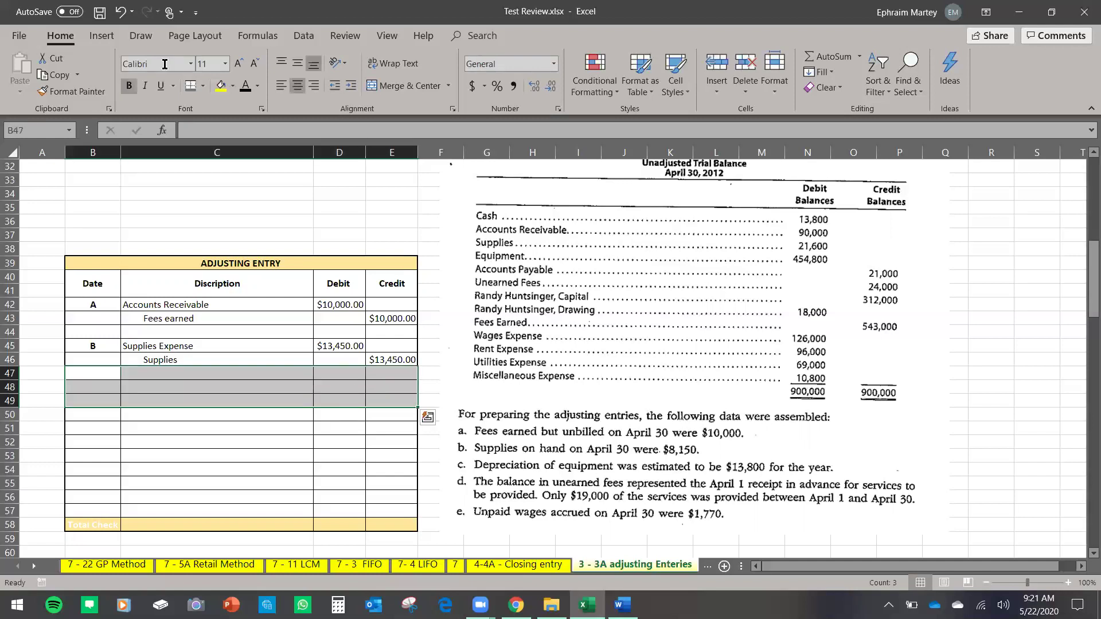
key(ctrl+v)
click(344, 389)
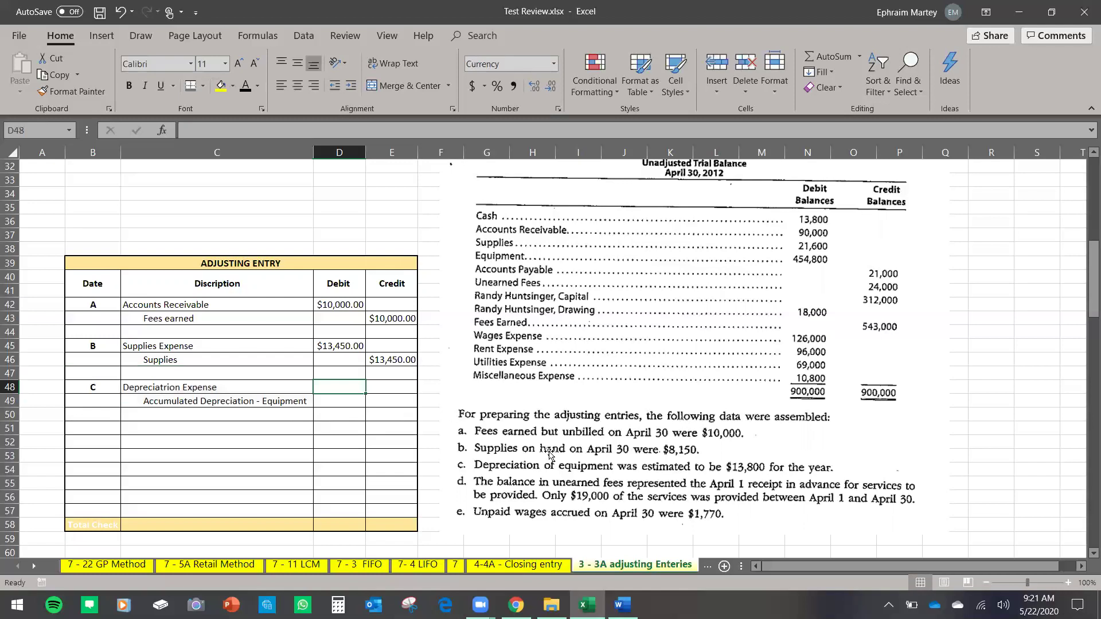
text(13800)
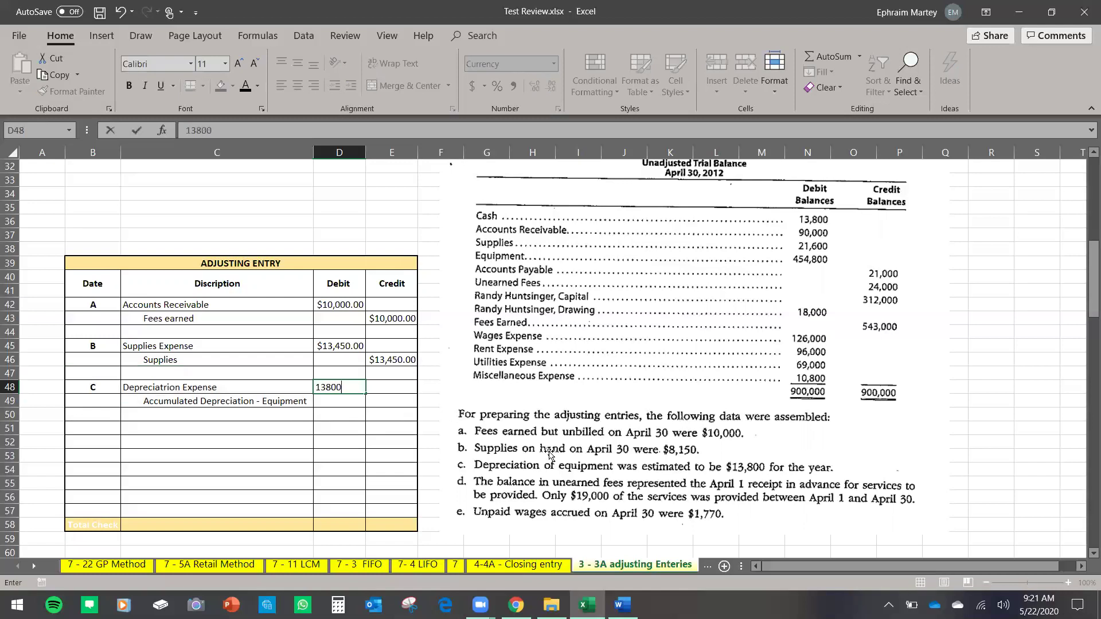
key(Return)
Credit Accumulated Depreciation - Equipment in E49 with a formula that references the debit in D48.
click(396, 403)
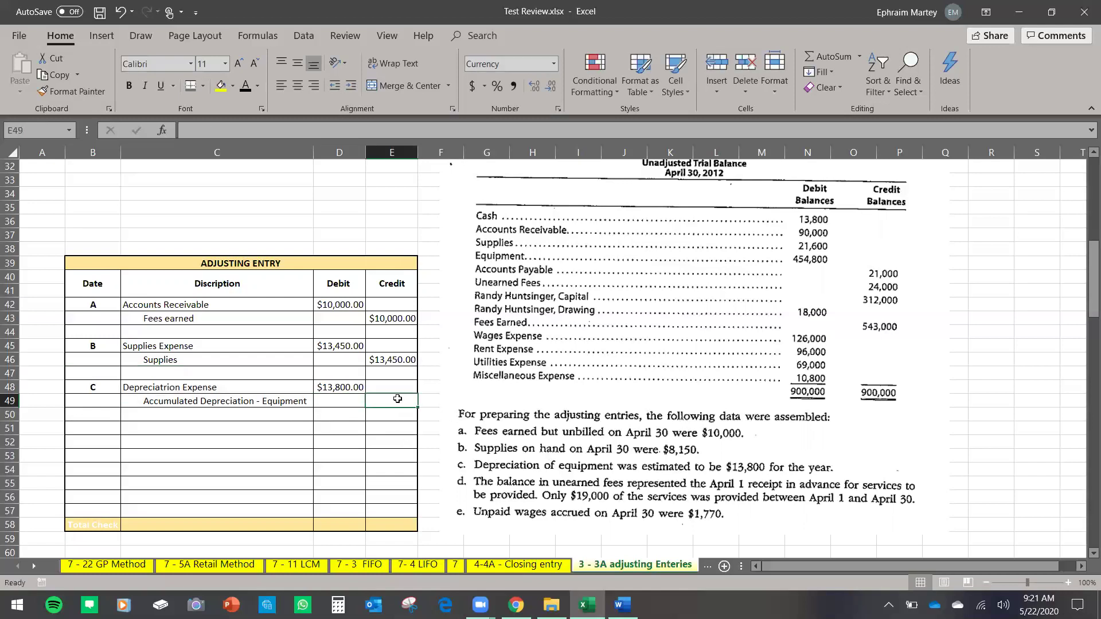
text(=)
click(356, 389)
key(Return)
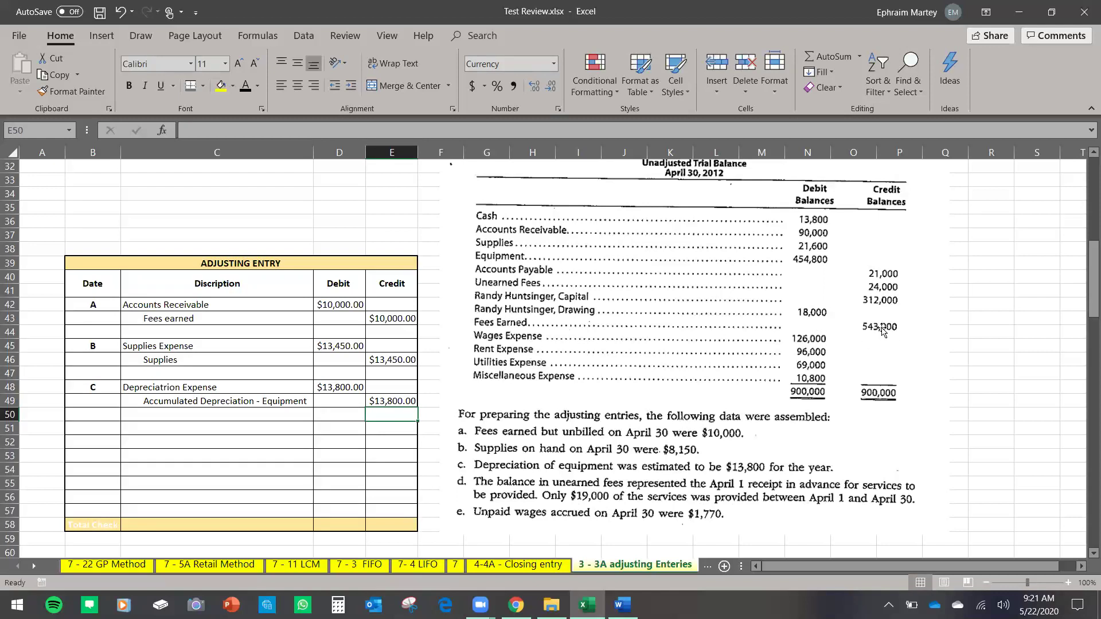
Show entry D's Unearned Fees and Fees Earned lines in rows 51 to 53 in black and enter 19000 as the debit in D51.
drag(112, 428, 380, 456)
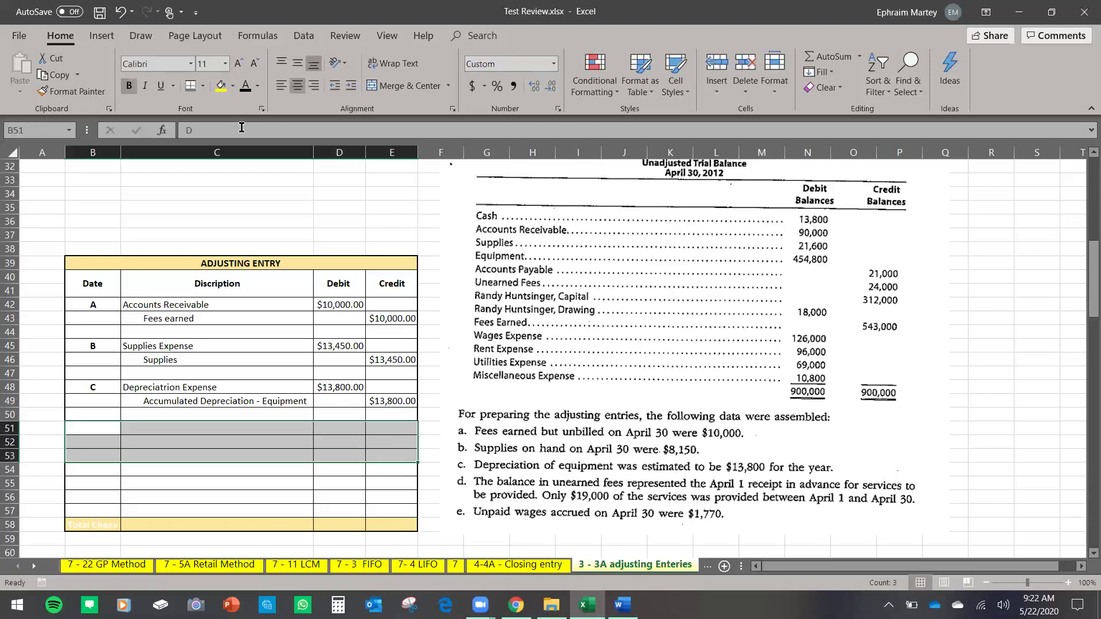
key(ctrl+v)
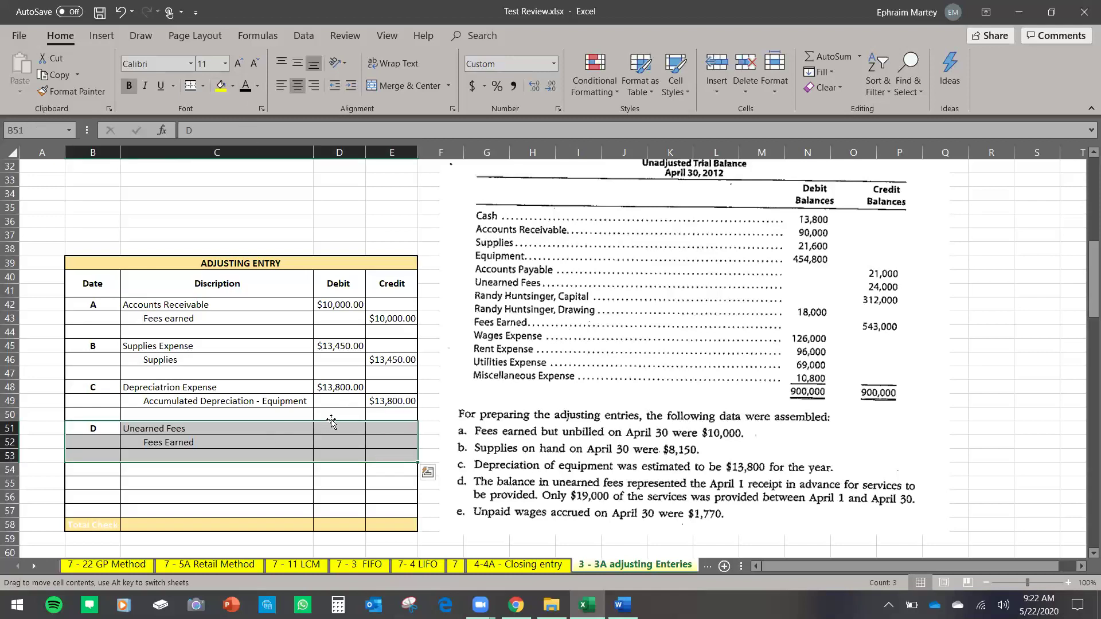
click(333, 428)
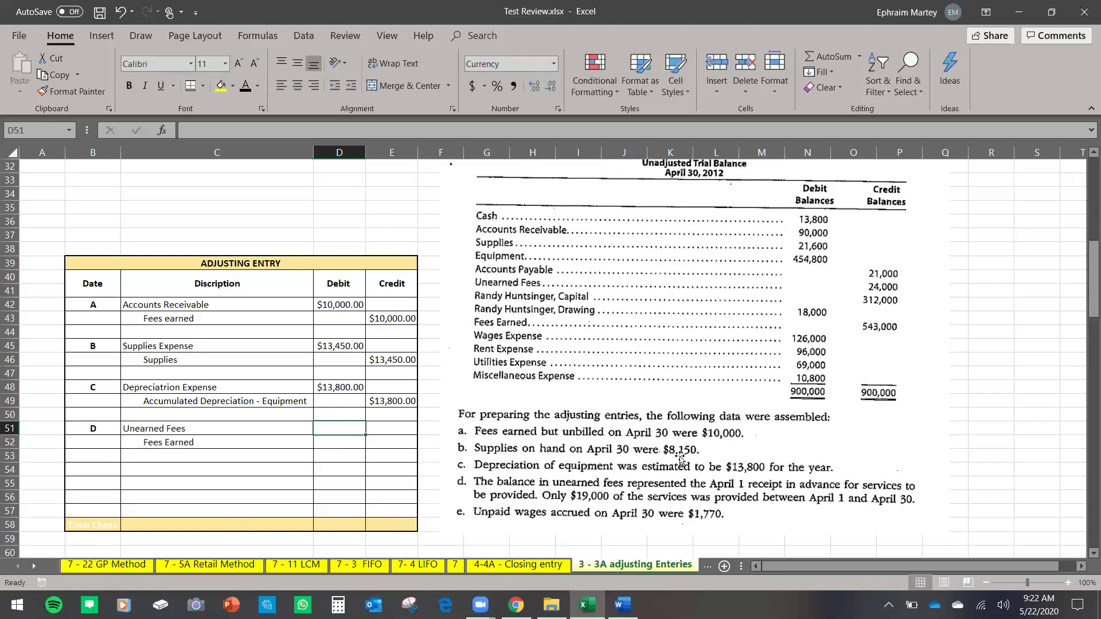
text(19000)
key(Return)
Credit Fees Earned in E52 with a formula that references the Unearned Fees debit in D51.
key(Right)
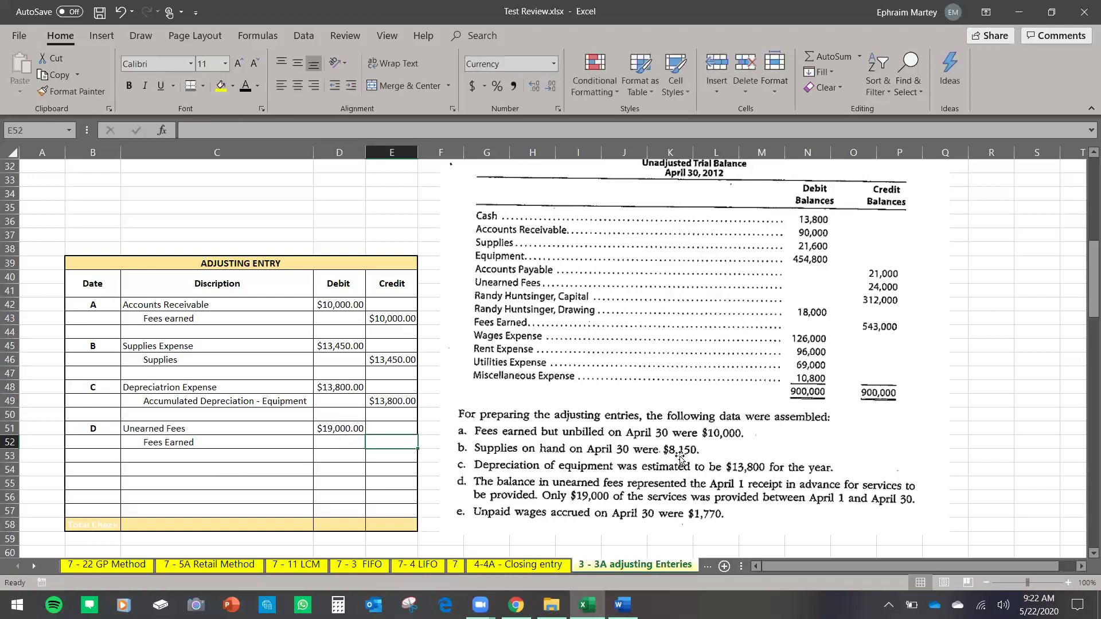
text(=)
click(339, 429)
key(Return)
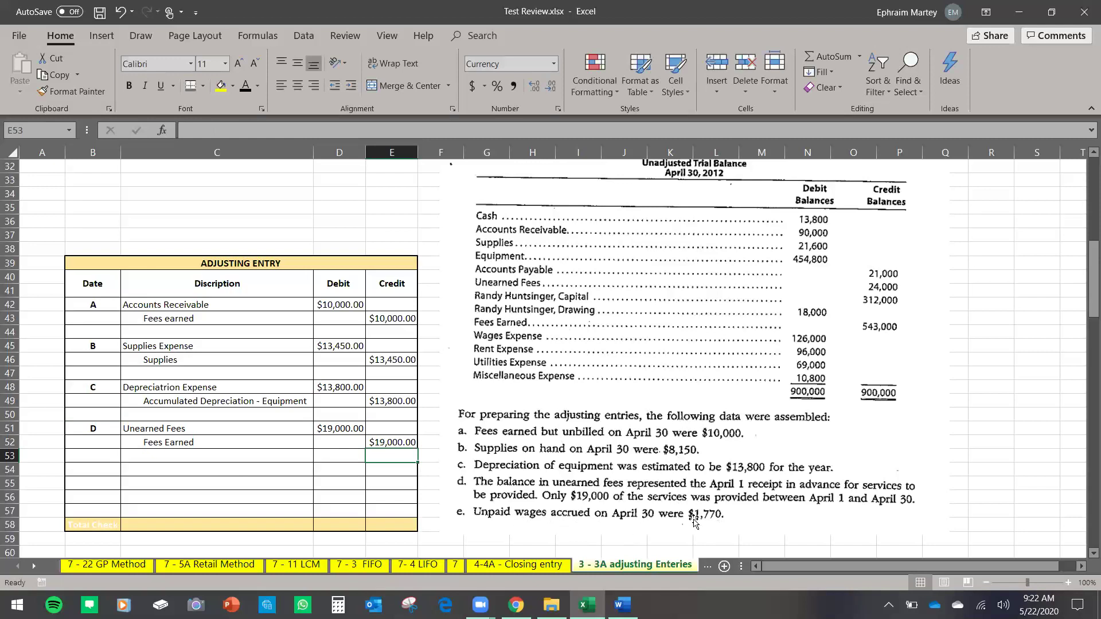
Show entry E's Wages Expense and Wages Payable lines in rows 54 to 56 in black and enter 1170 as the debit in D54.
drag(97, 473, 407, 501)
click(246, 85)
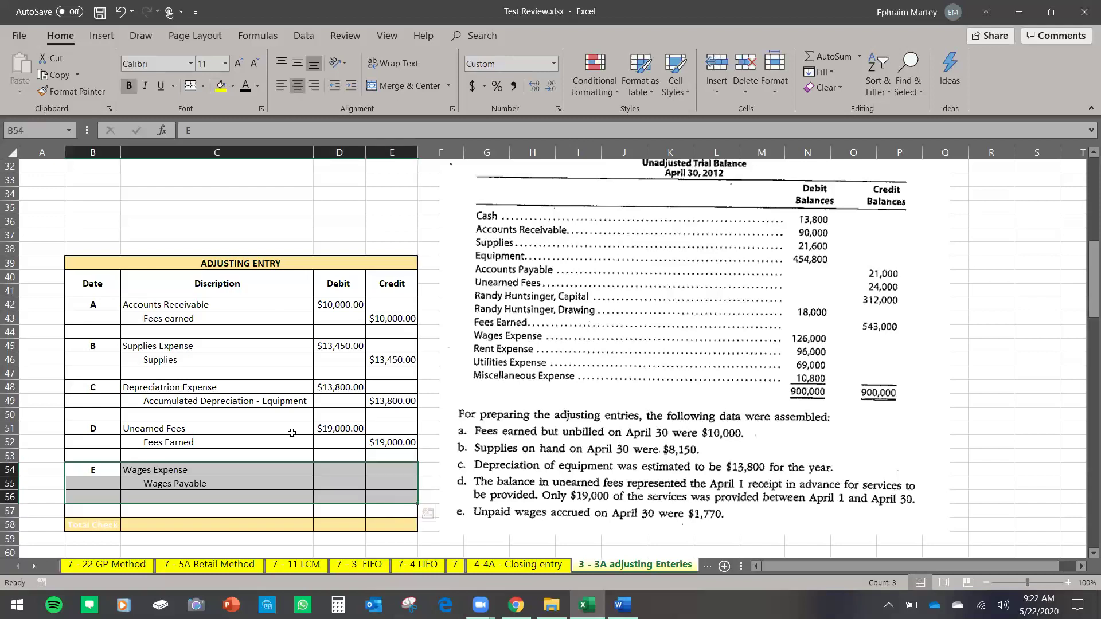
click(343, 468)
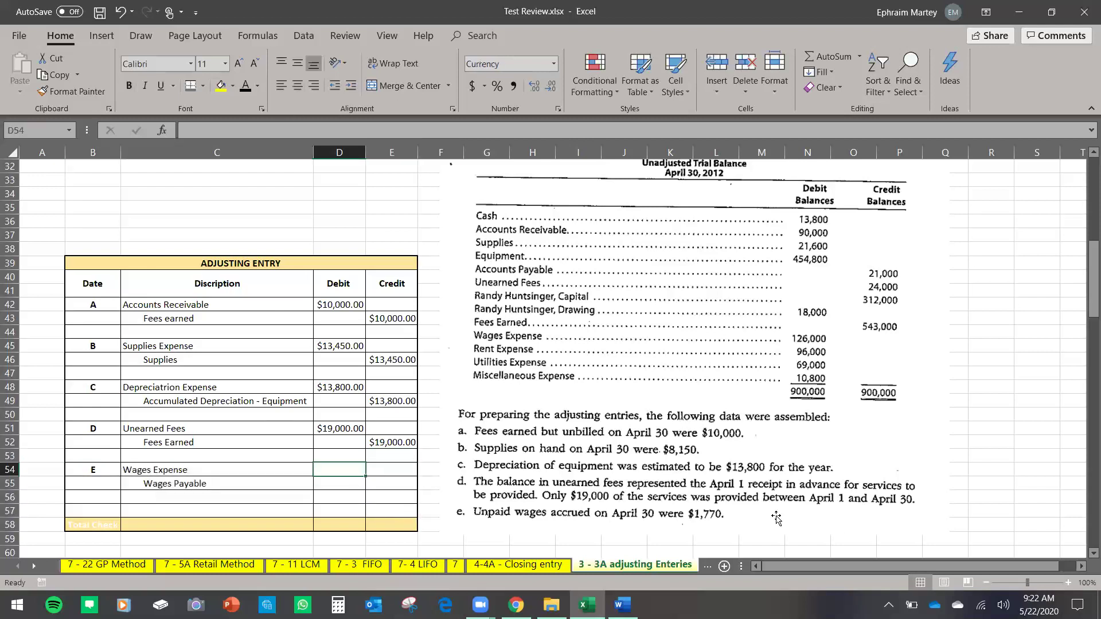
text(1170)
Credit Wages Payable in E55 with a formula that references the debit in D54, and select the Wages Payable line C55:E55.
click(394, 484)
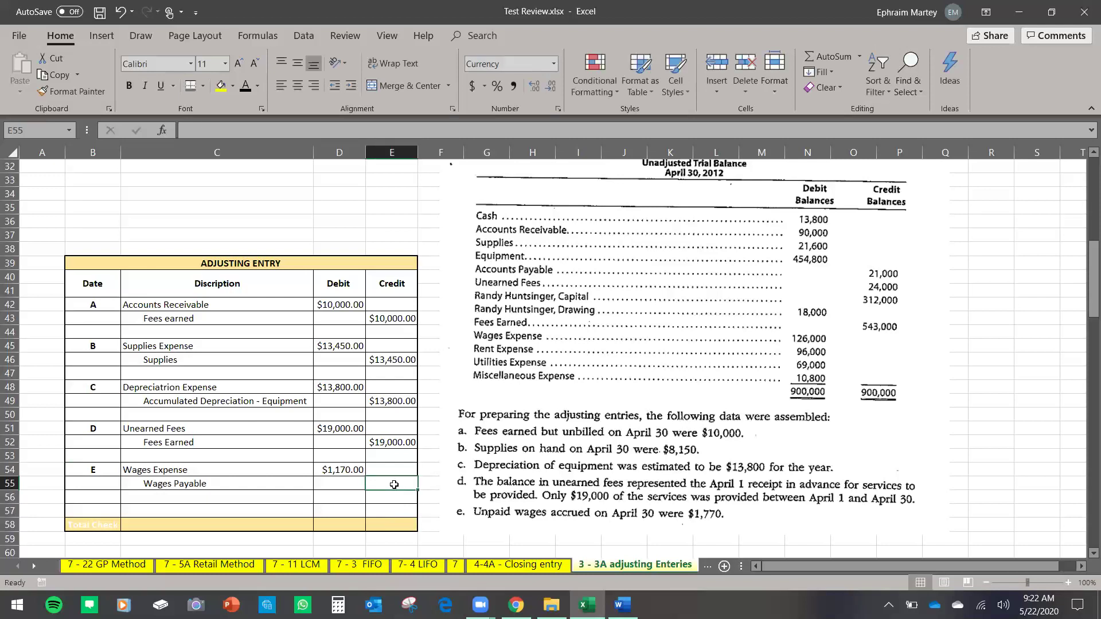
text(=)
click(344, 470)
key(Return)
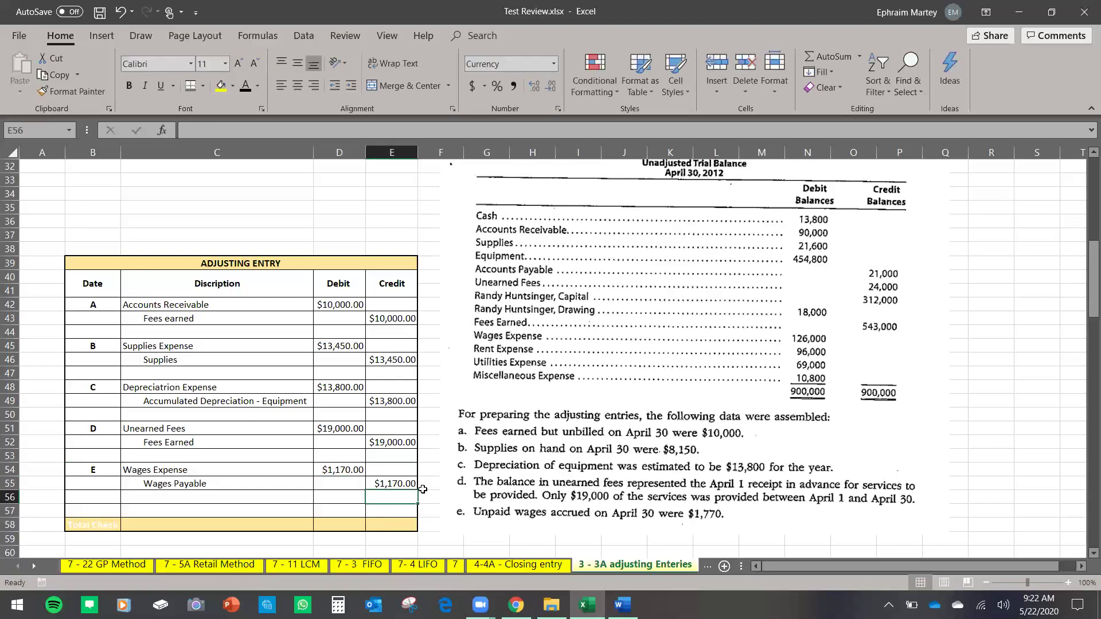
drag(198, 483, 393, 484)
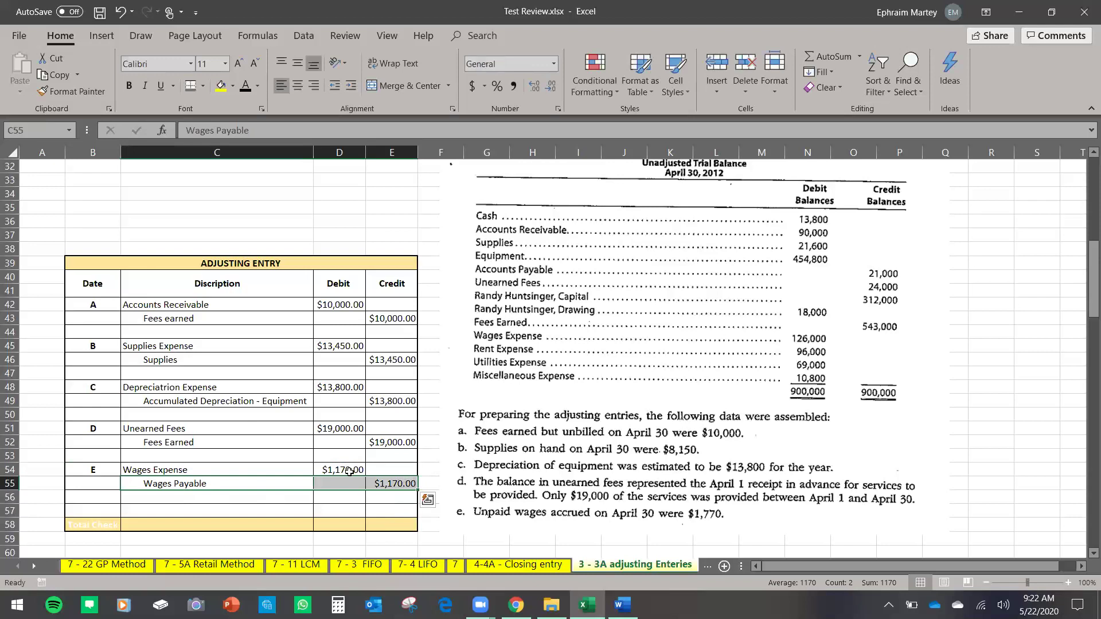
Total the debits in D58 with a SUM of D42:D56 and copy the formula across to E58 for the credits.
click(342, 469)
scroll(301, 401, down, 1)
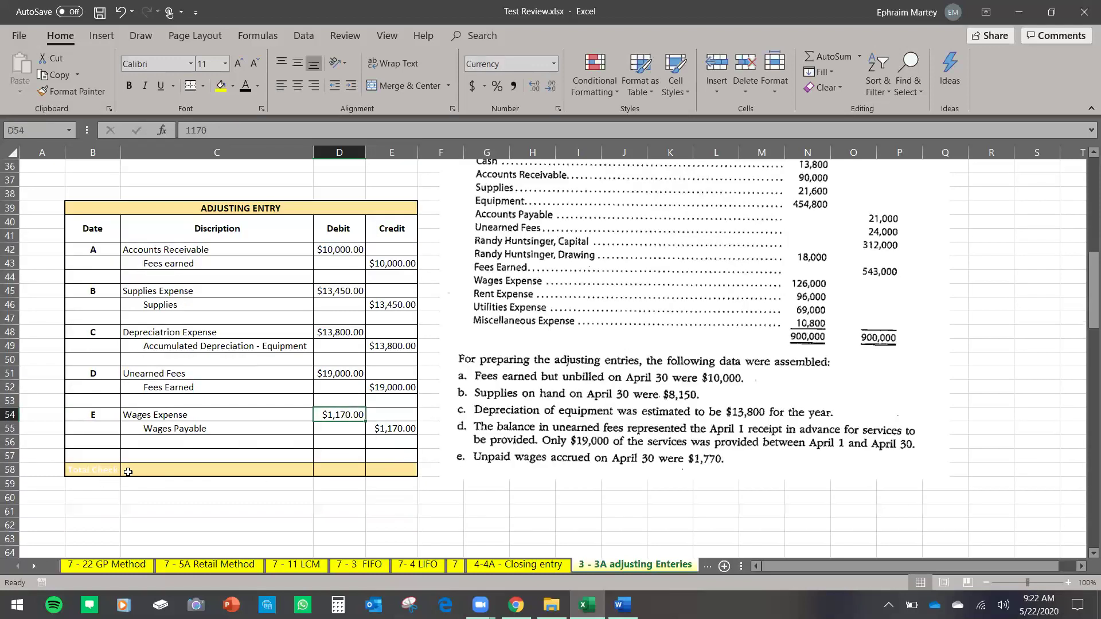
click(343, 470)
click(839, 55)
drag(343, 443, 354, 258)
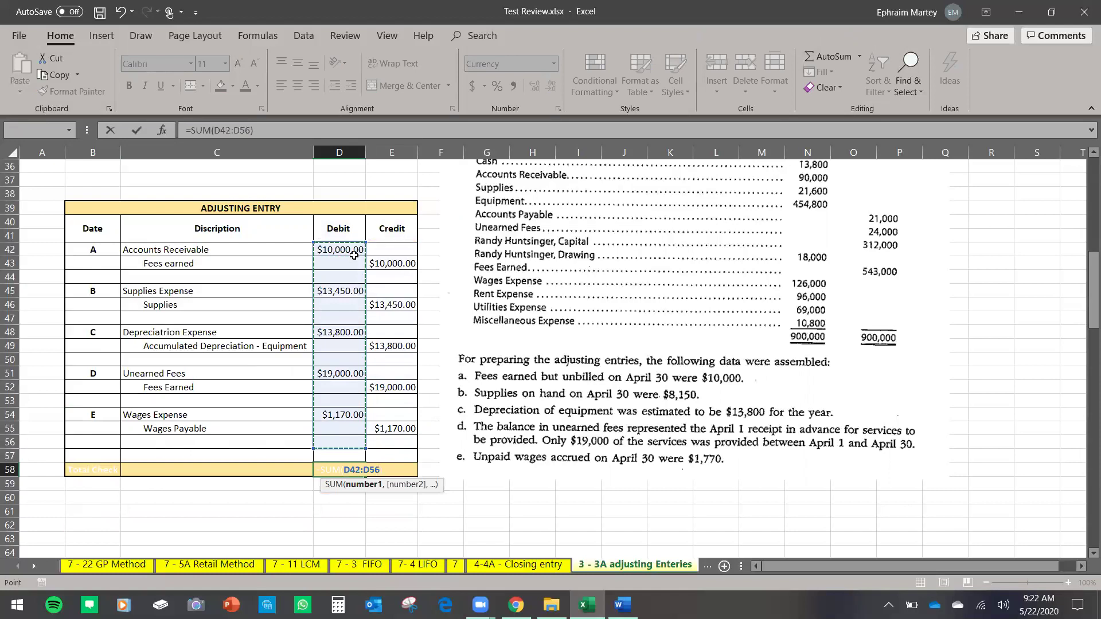
key(Return)
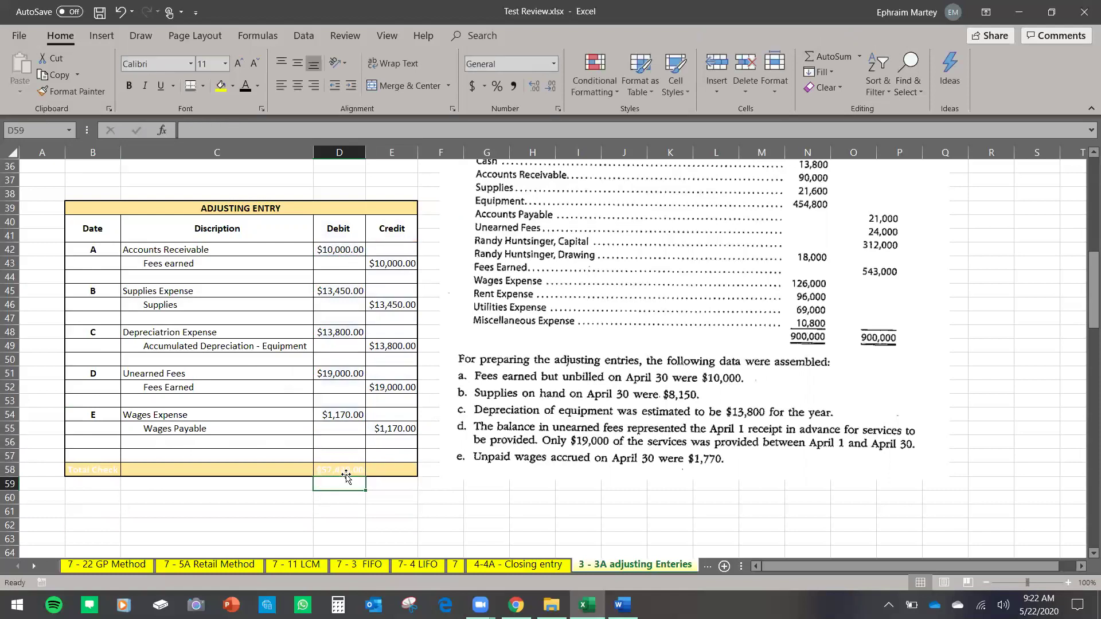
click(341, 471)
drag(365, 477, 400, 477)
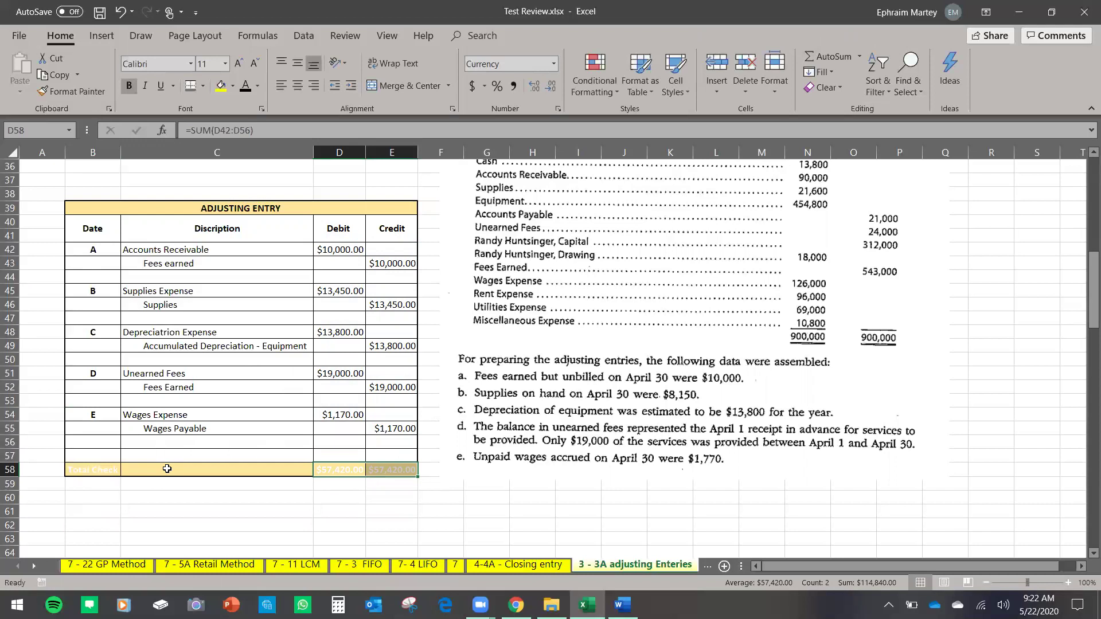
Show the Total Check label and totals in row 58 in black text.
click(10, 470)
click(247, 86)
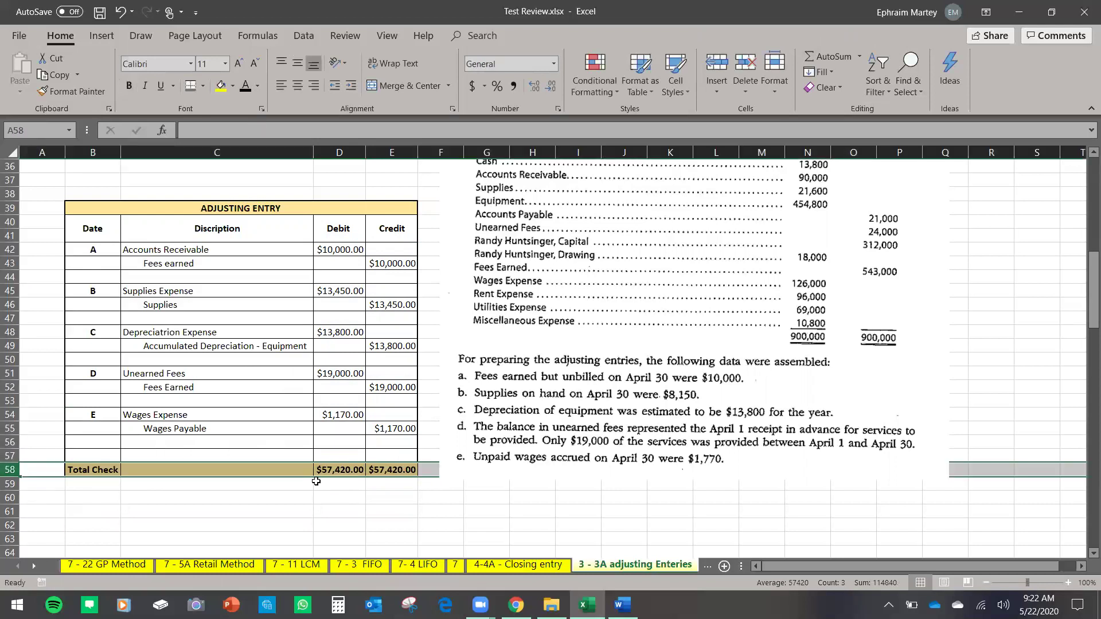
click(347, 499)
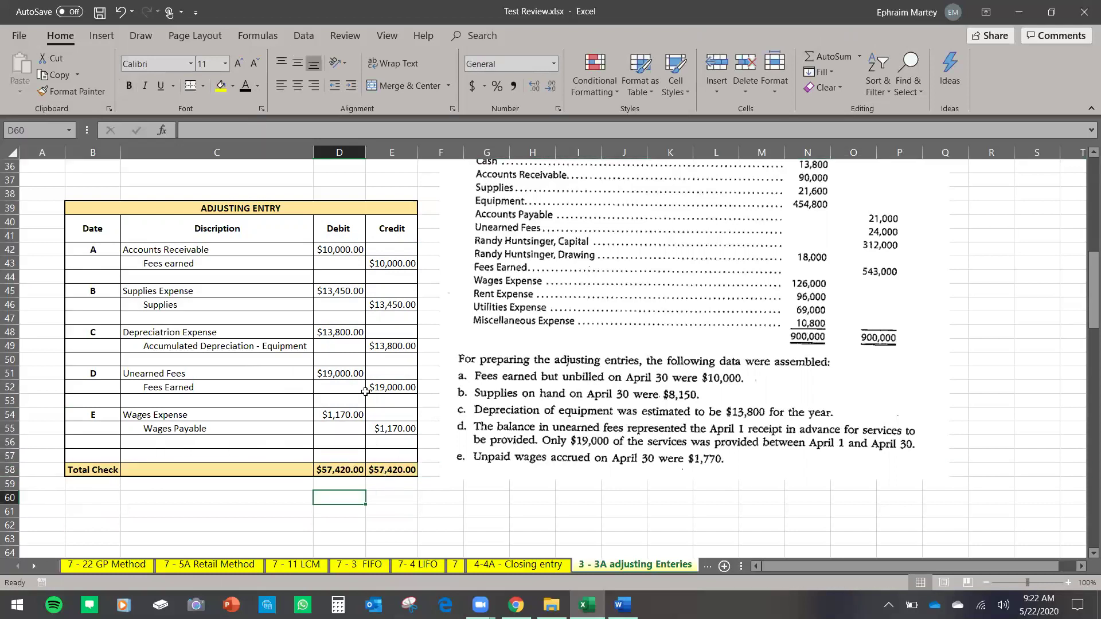
click(490, 524)
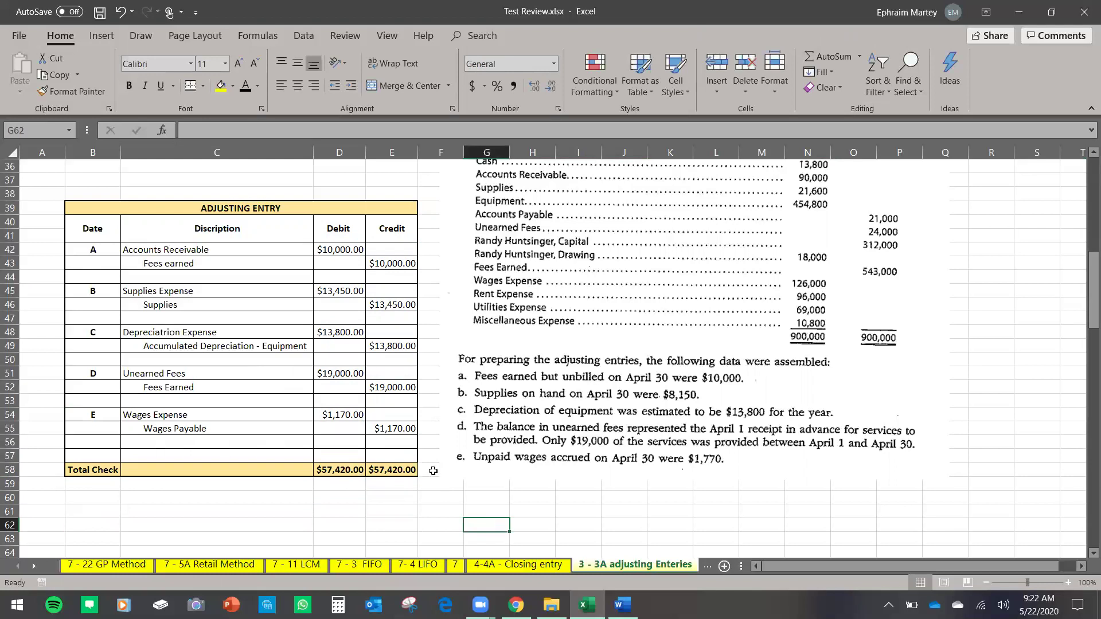
scroll(433, 471, up, 1)
scroll(405, 450, down, 2)
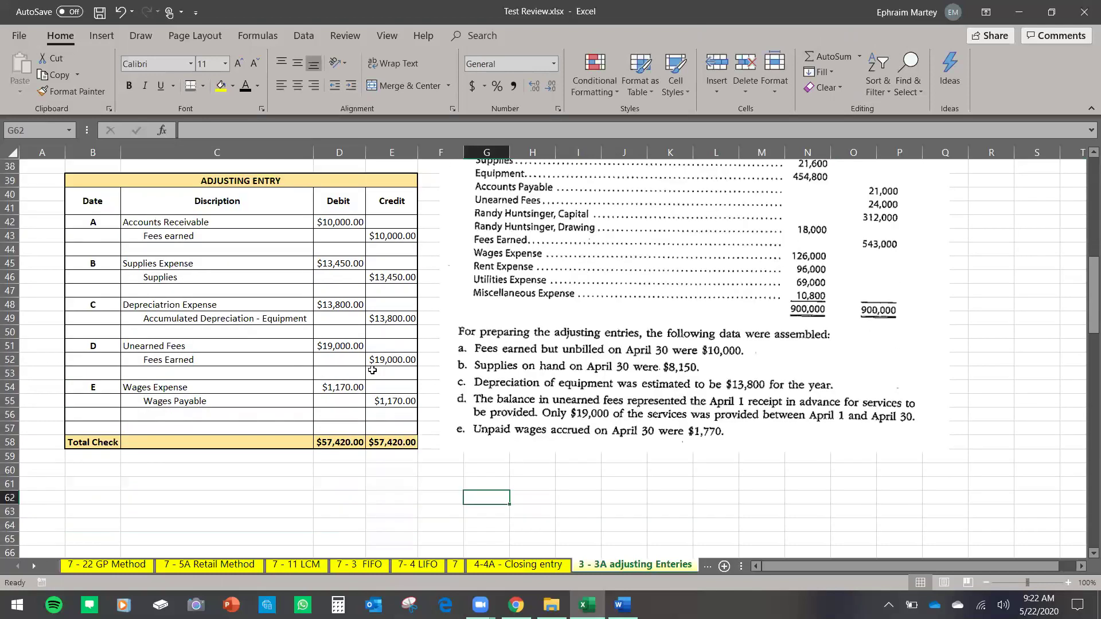
scroll(374, 370, up, 1)
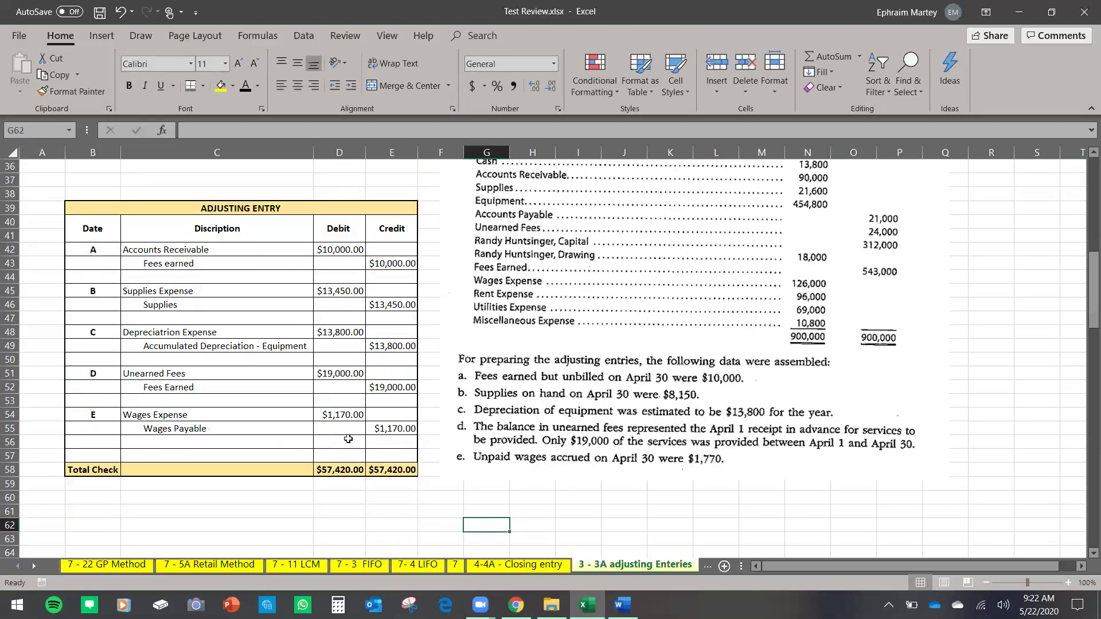